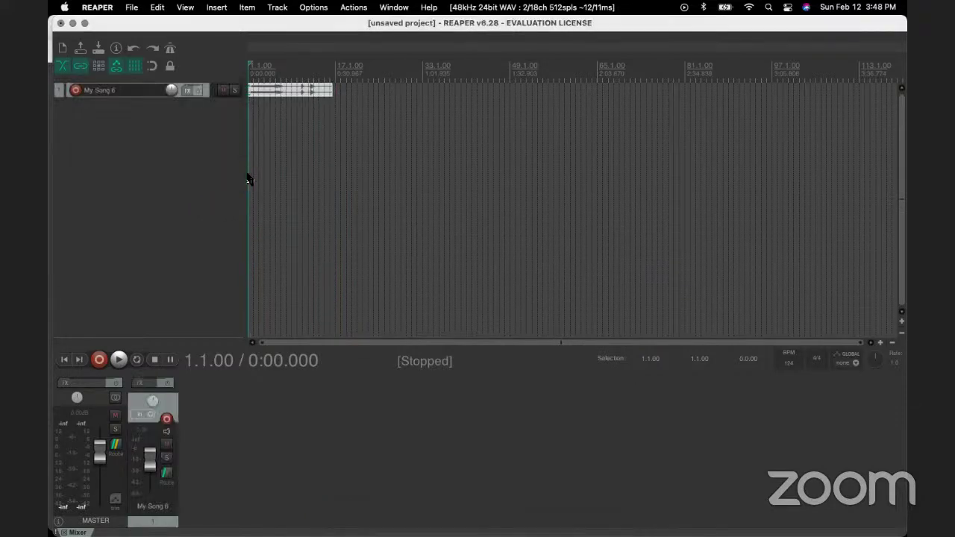
# Step: Audition My Song 6 from the project start at reduced master volume levels, and reset the master volume to 0.00 dB
pyautogui.scroll(4, 279, 96)
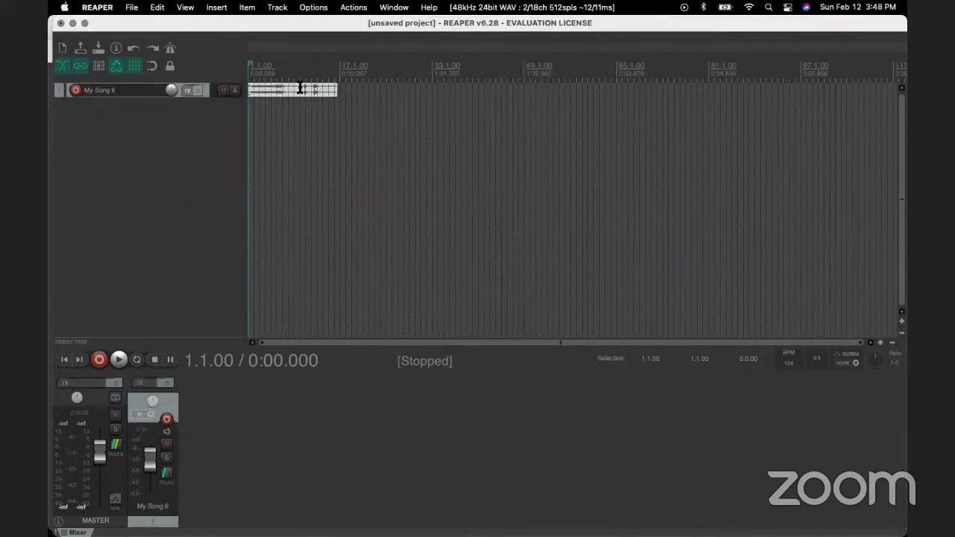
pyautogui.click(300, 91)
pyautogui.moveTo(299, 91); pyautogui.dragTo(273, 91)
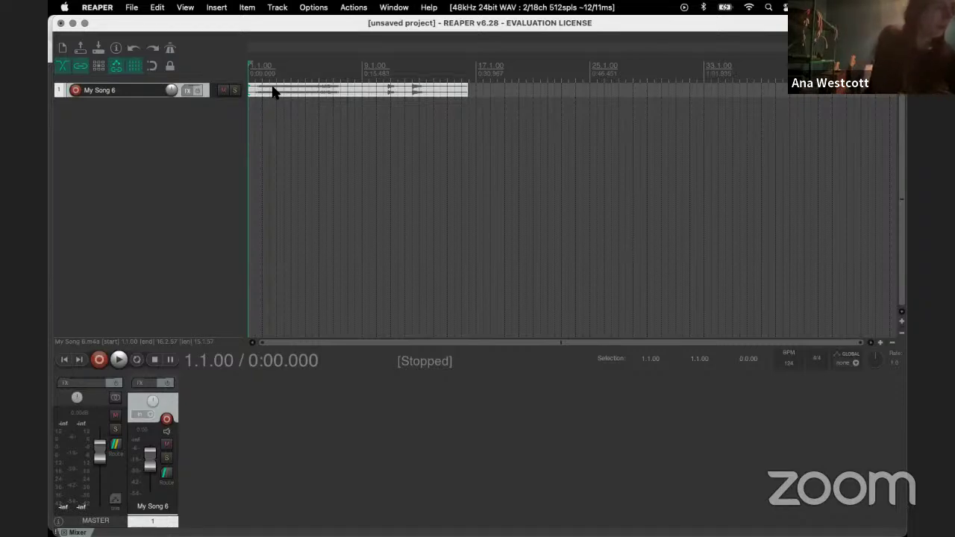
pyautogui.click(272, 133)
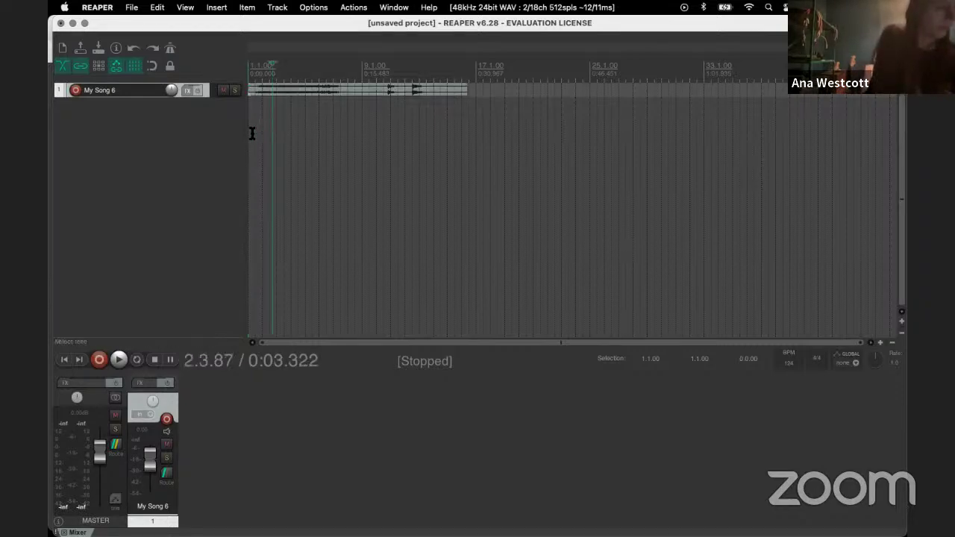
pyautogui.click(253, 132)
pyautogui.moveTo(96, 453); pyautogui.dragTo(98, 489)
pyautogui.press('Home')
pyautogui.press('space')
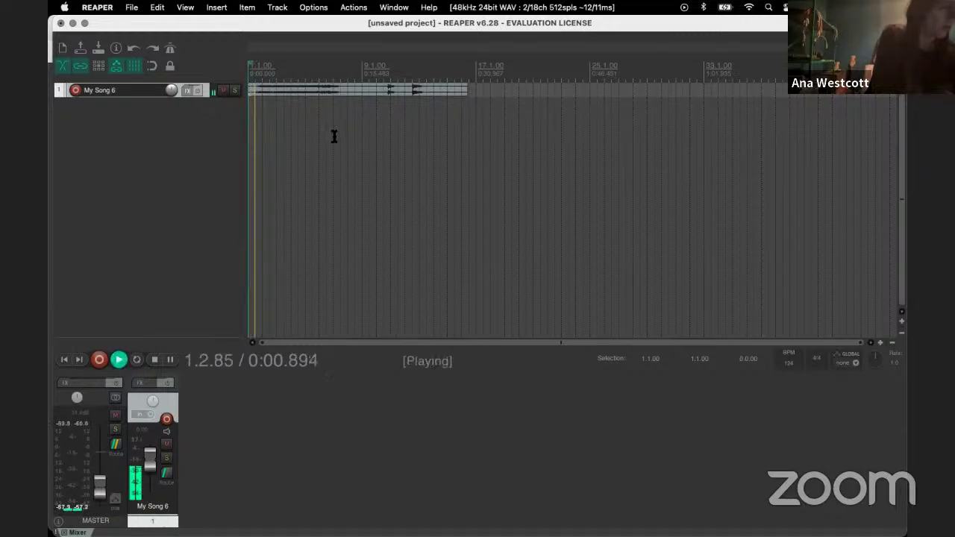
pyautogui.moveTo(104, 489); pyautogui.dragTo(103, 478)
pyautogui.press('space')
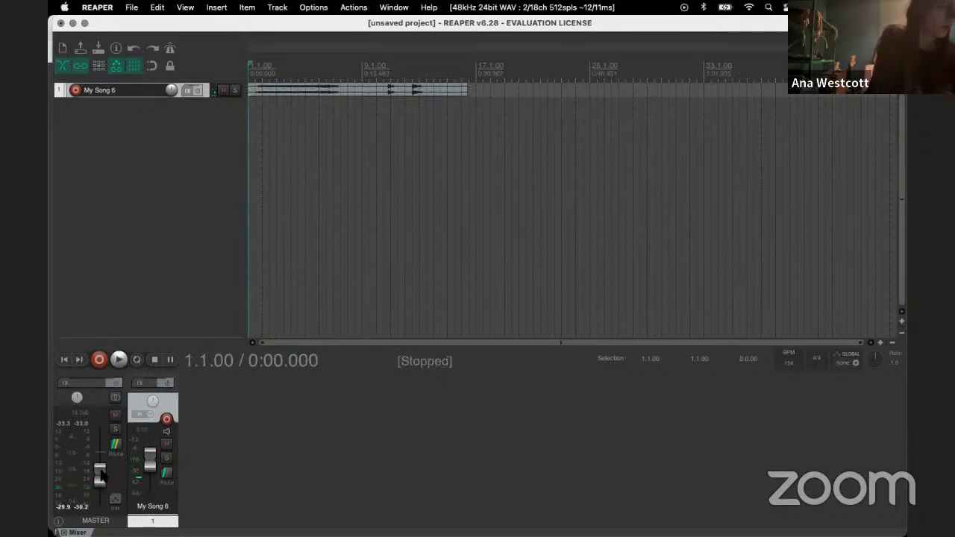
pyautogui.doubleClick(102, 478)
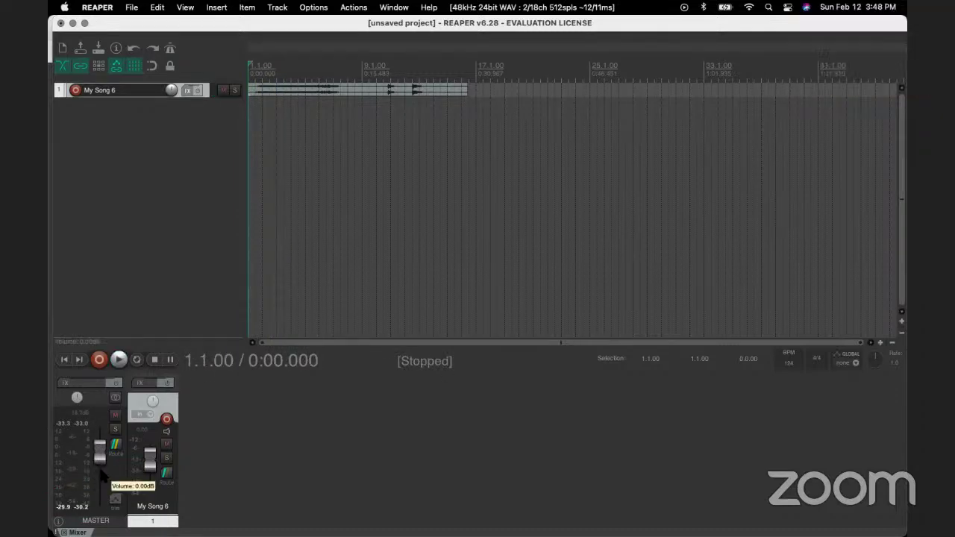
# Step: Play My Song 6 from about 0:03.7, stop playback, and return the edit cursor to the project start
pyautogui.click(275, 200)
pyautogui.press('space')
pyautogui.press('space')
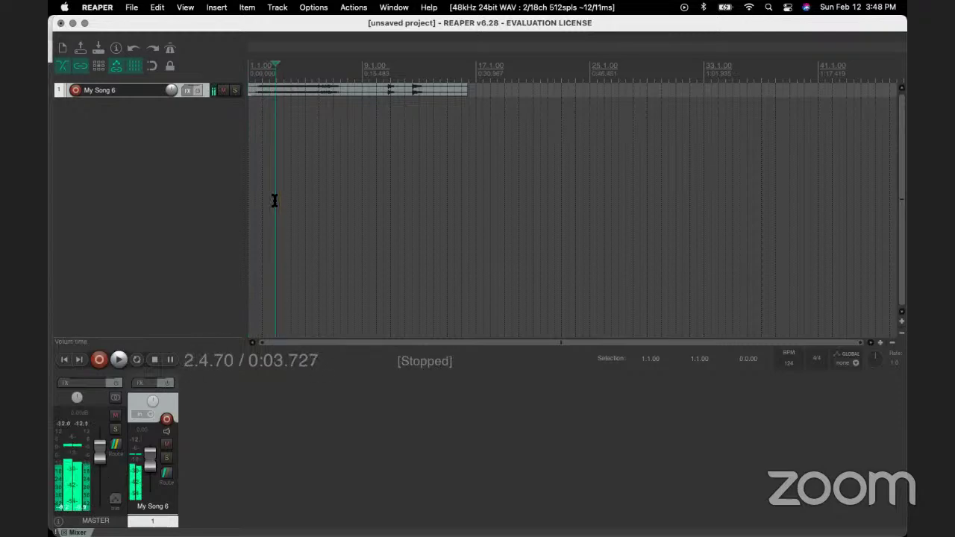
pyautogui.moveTo(372, 516)
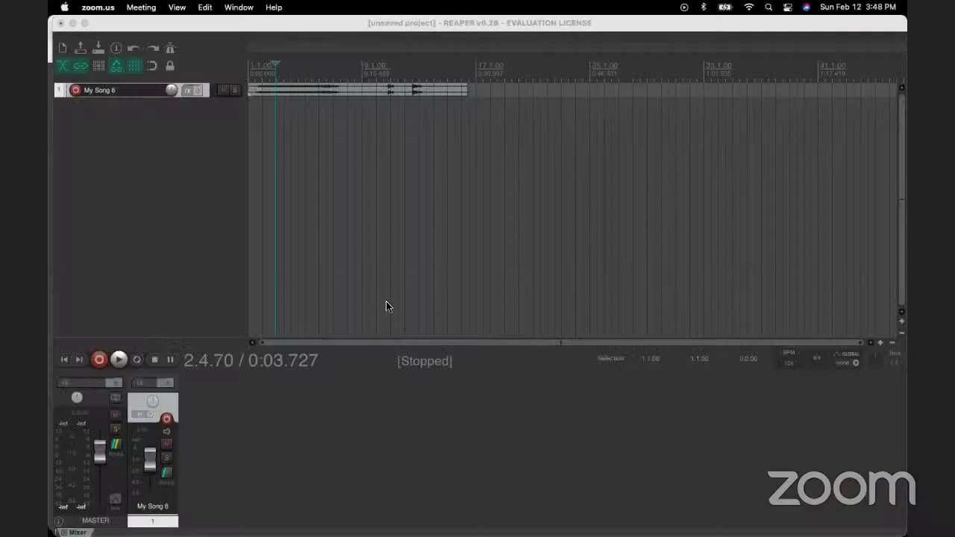
pyautogui.click(124, 193)
pyautogui.press('space')
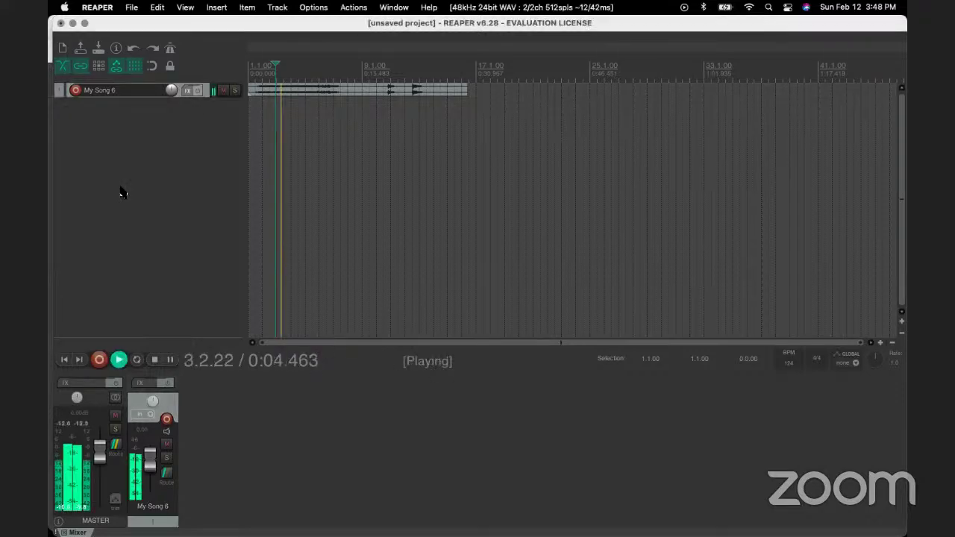
pyautogui.press('space')
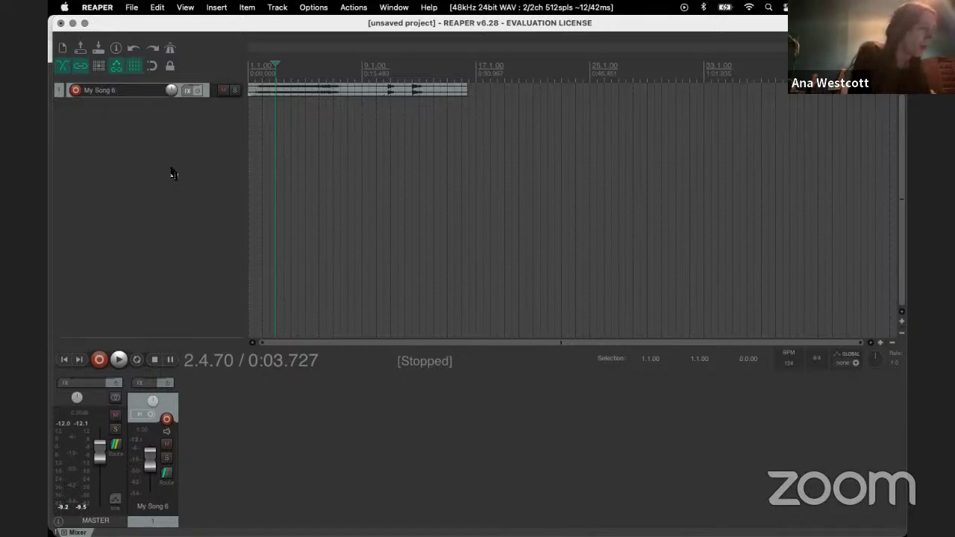
pyautogui.press('Home')
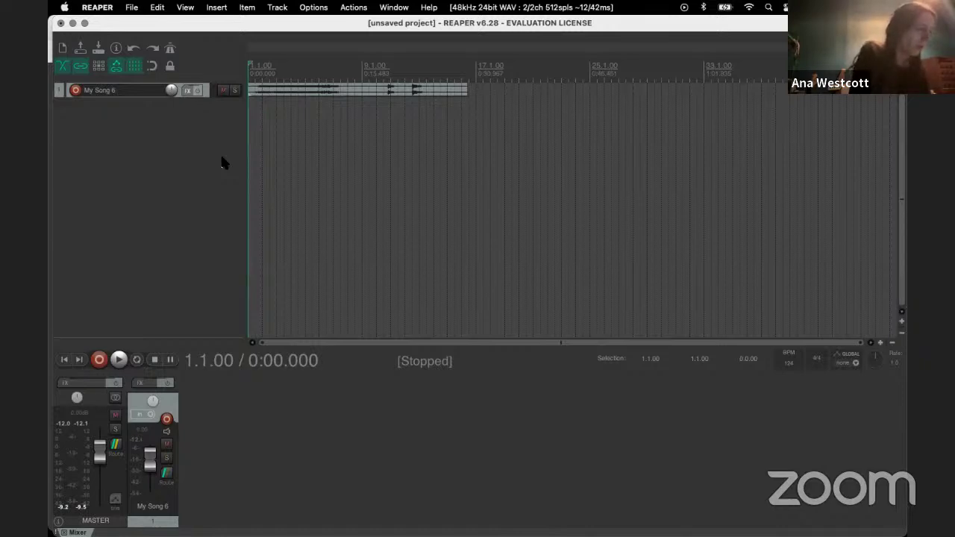
# Step: Insert the AUi Sitala (Decomposer) virtual instrument on a new track, accepting the additional tracks for its separate stereo outputs
pyautogui.click(217, 7)
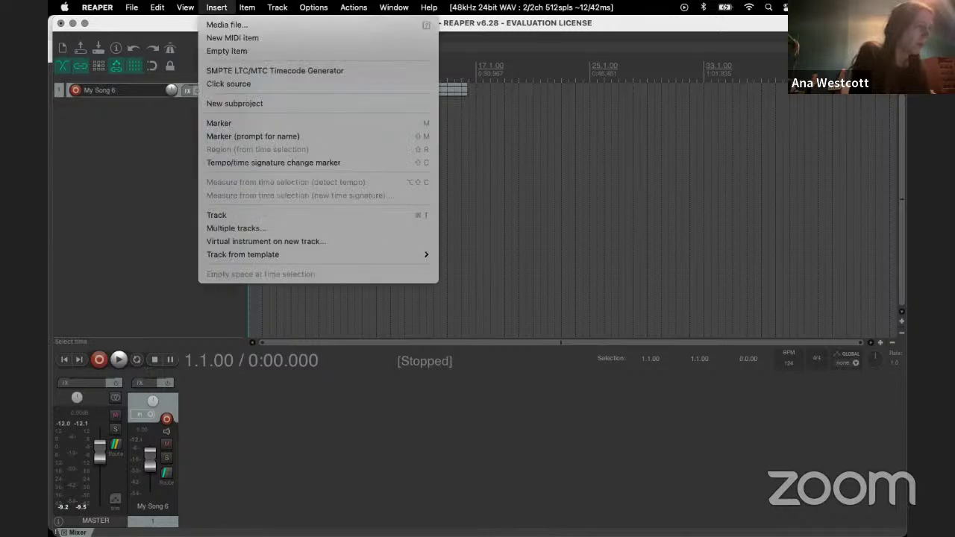
pyautogui.click(271, 242)
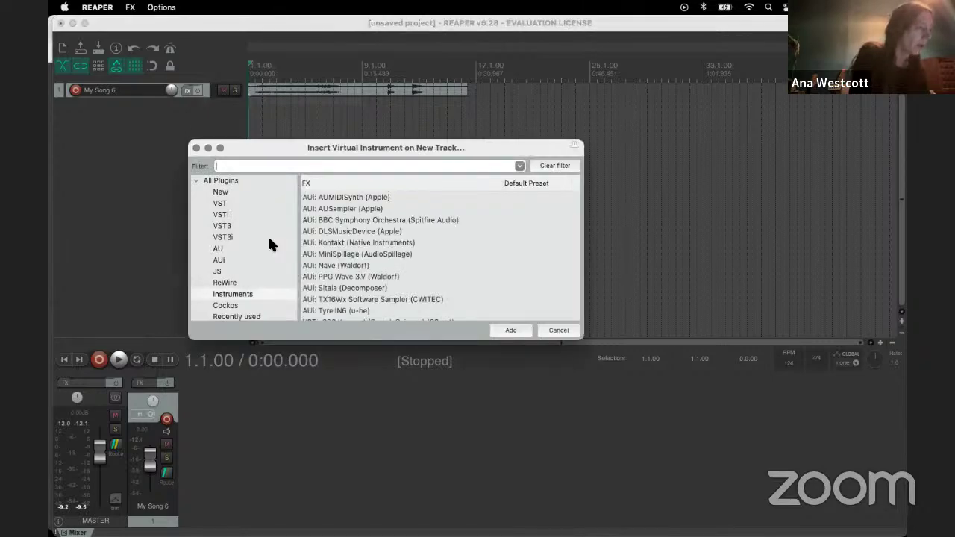
pyautogui.click(221, 192)
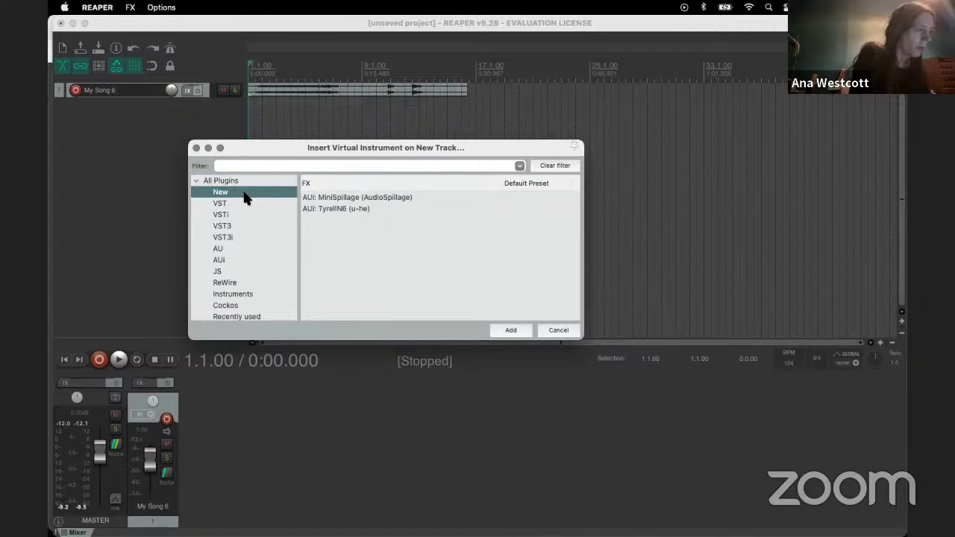
pyautogui.click(339, 198)
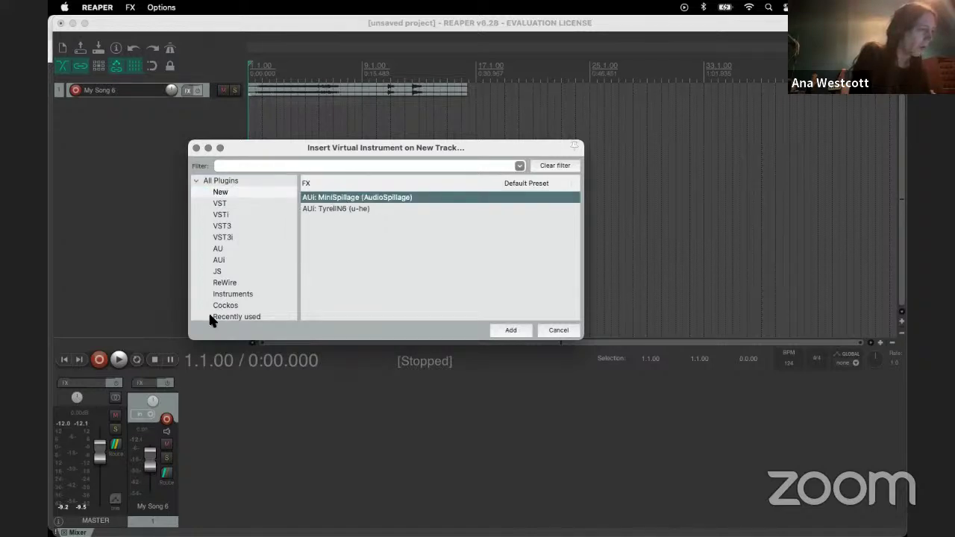
pyautogui.click(247, 316)
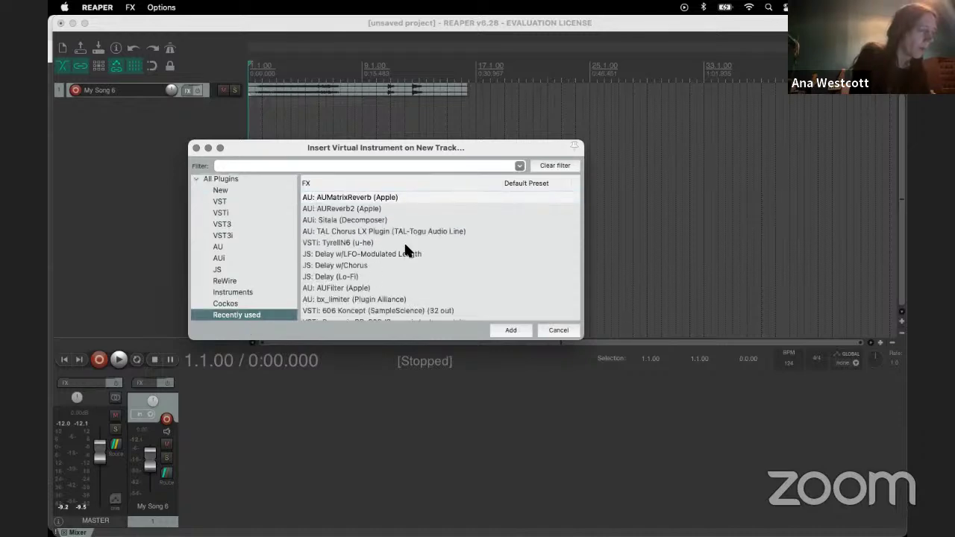
pyautogui.click(385, 227)
pyautogui.click(376, 219)
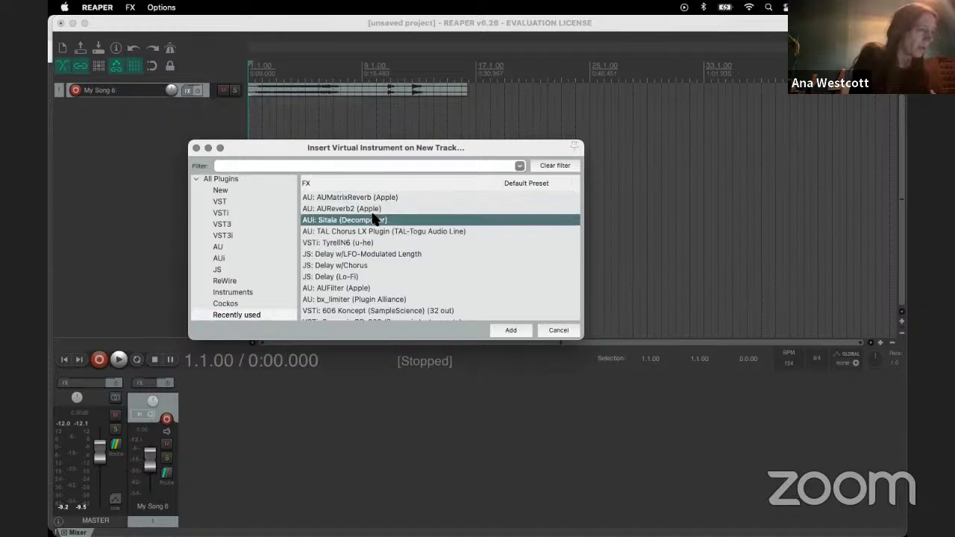
pyautogui.doubleClick(357, 222)
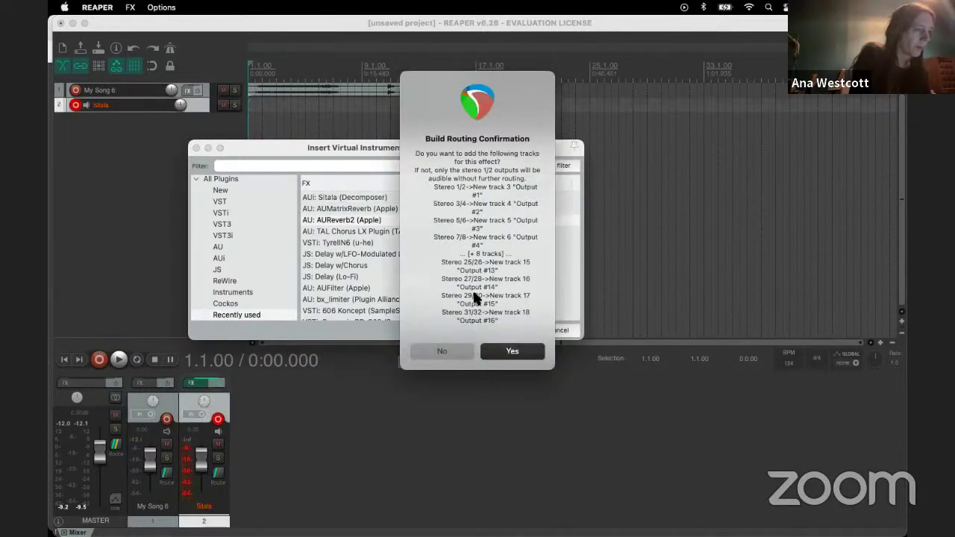
pyautogui.click(513, 352)
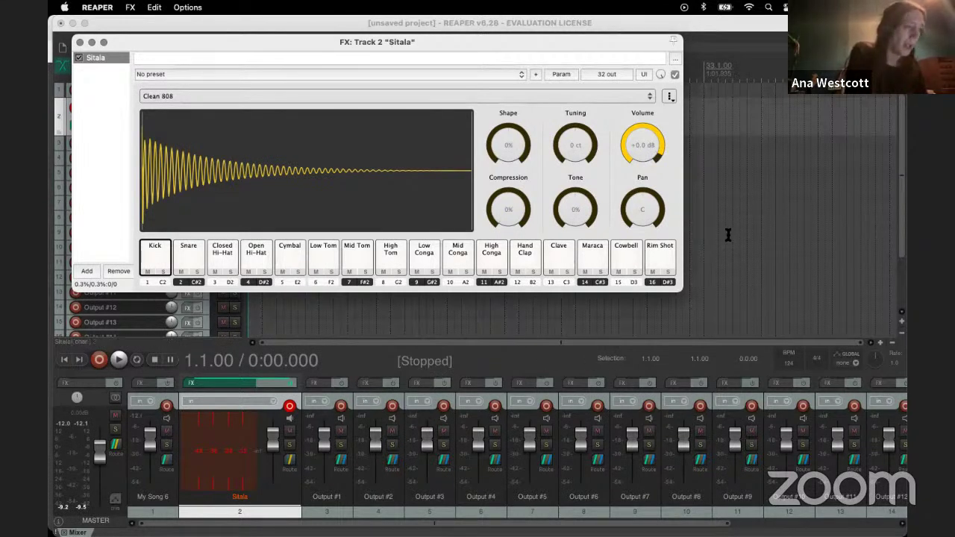
# Step: Clear the Rim Shot, Cowbell, Maraca, Clave and Hand Clap samples from Sitala pads 16 to 12
pyautogui.rightClick(664, 252)
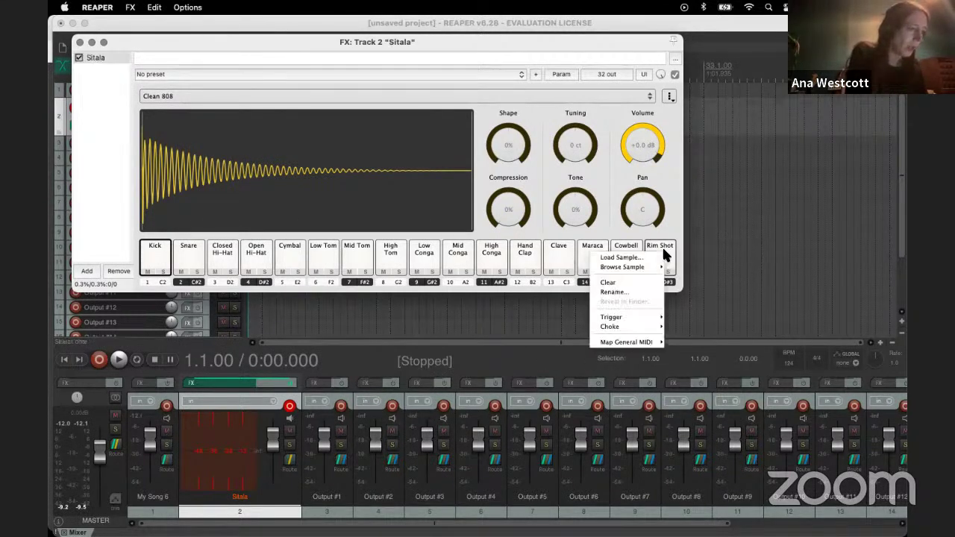
pyautogui.click(633, 283)
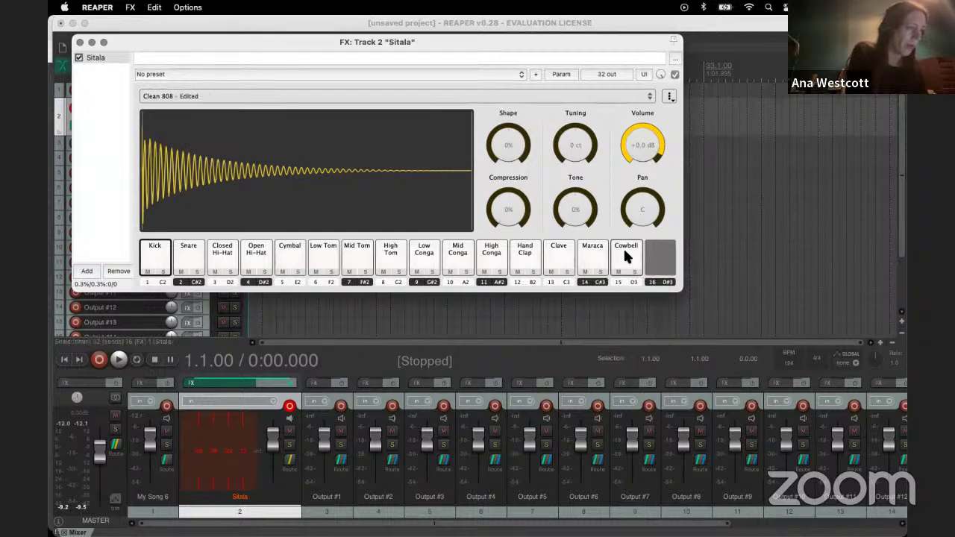
pyautogui.rightClick(625, 252)
pyautogui.click(585, 284)
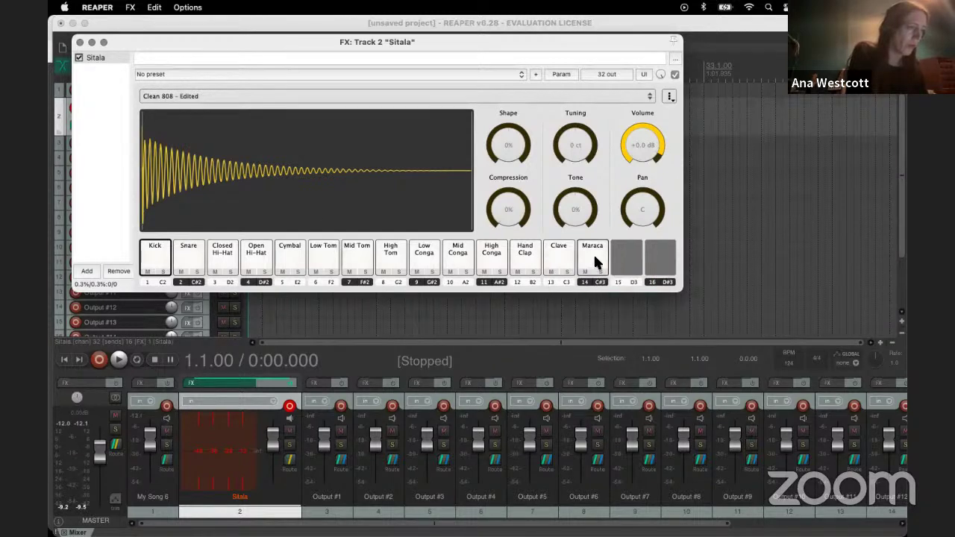
pyautogui.rightClick(593, 253)
pyautogui.click(548, 289)
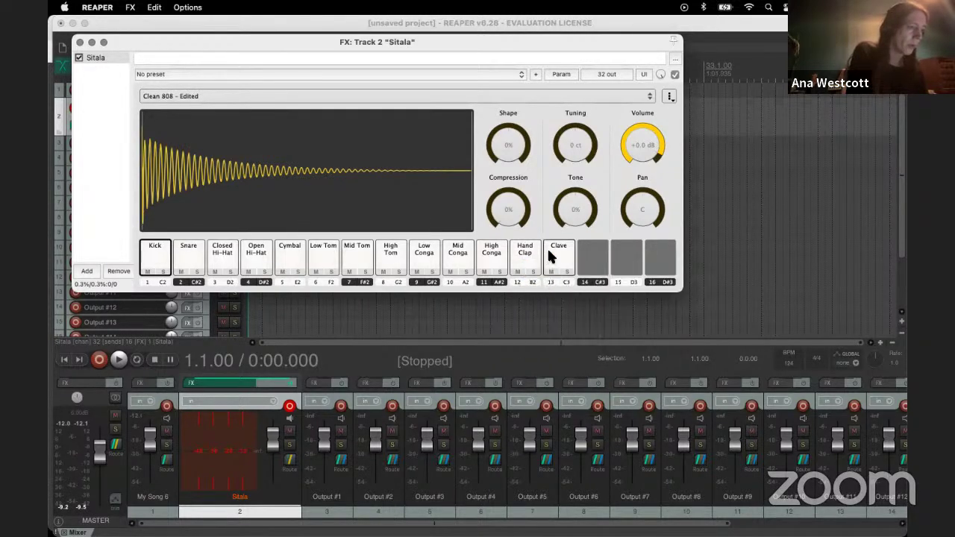
pyautogui.rightClick(547, 249)
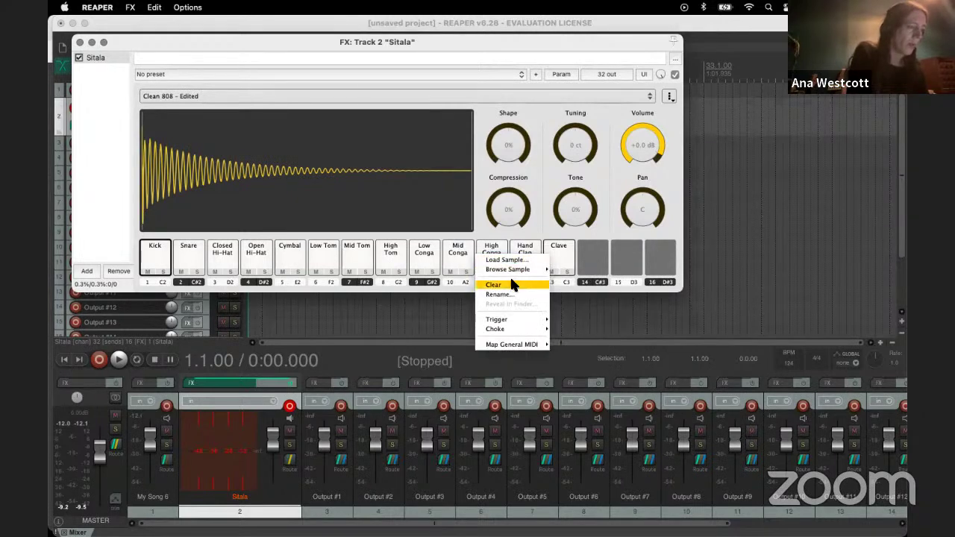
pyautogui.click(511, 284)
pyautogui.rightClick(526, 254)
pyautogui.click(497, 284)
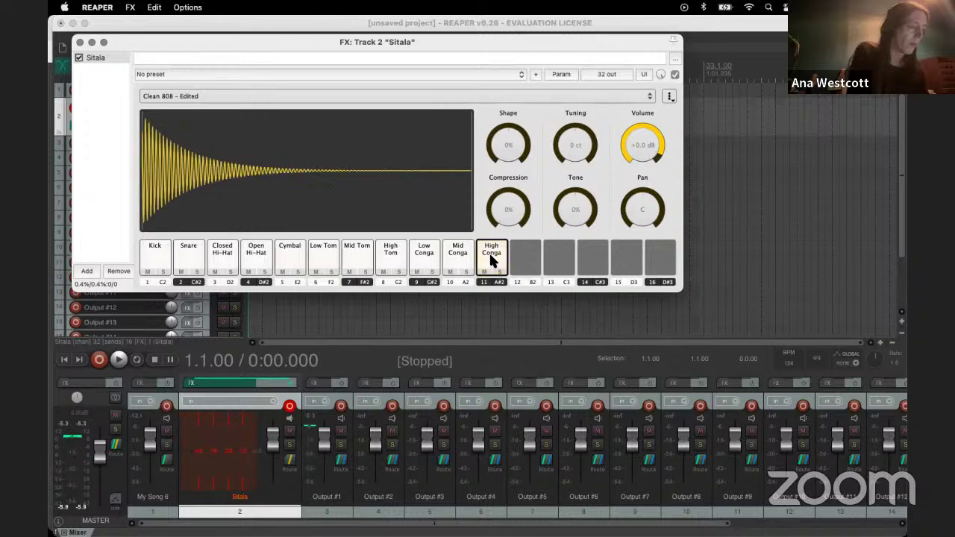
# Step: Clear the High Conga, Mid Conga and Low Conga samples from Sitala pads 11 to 9
pyautogui.rightClick(489, 251)
pyautogui.click(483, 289)
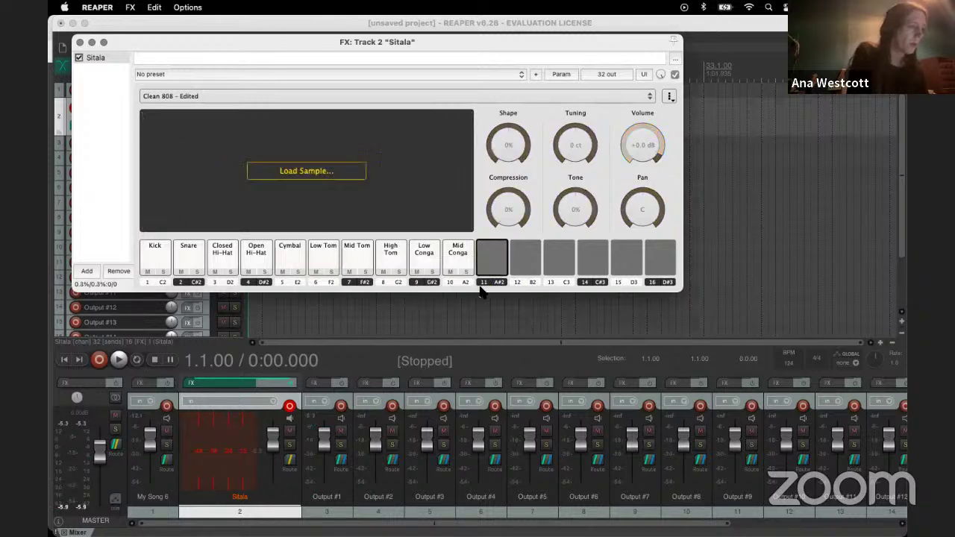
pyautogui.rightClick(456, 254)
pyautogui.click(480, 285)
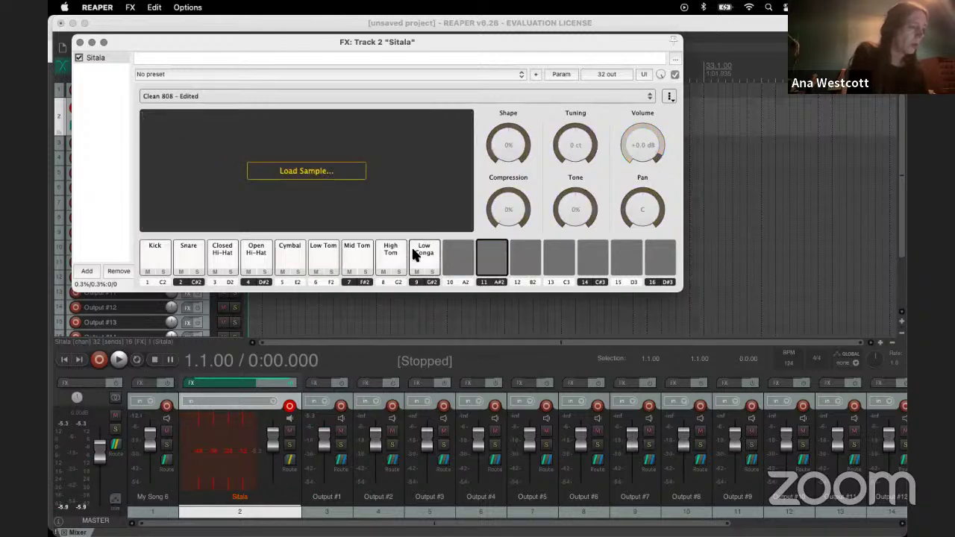
pyautogui.rightClick(420, 253)
pyautogui.click(432, 283)
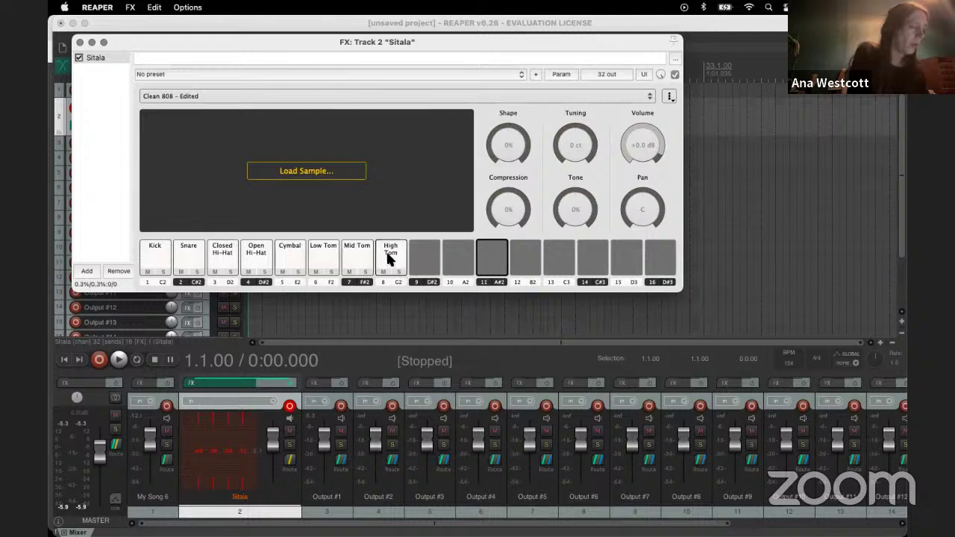
# Step: Clear the High Tom, Mid Tom and Low Tom samples from Sitala pads 8 to 6
pyautogui.rightClick(388, 258)
pyautogui.click(411, 291)
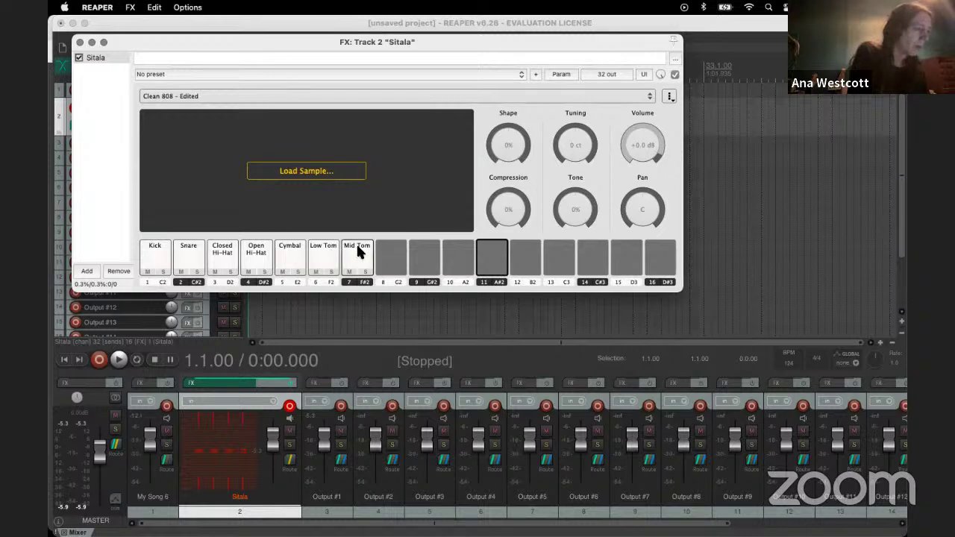
pyautogui.rightClick(359, 252)
pyautogui.click(375, 279)
pyautogui.rightClick(321, 247)
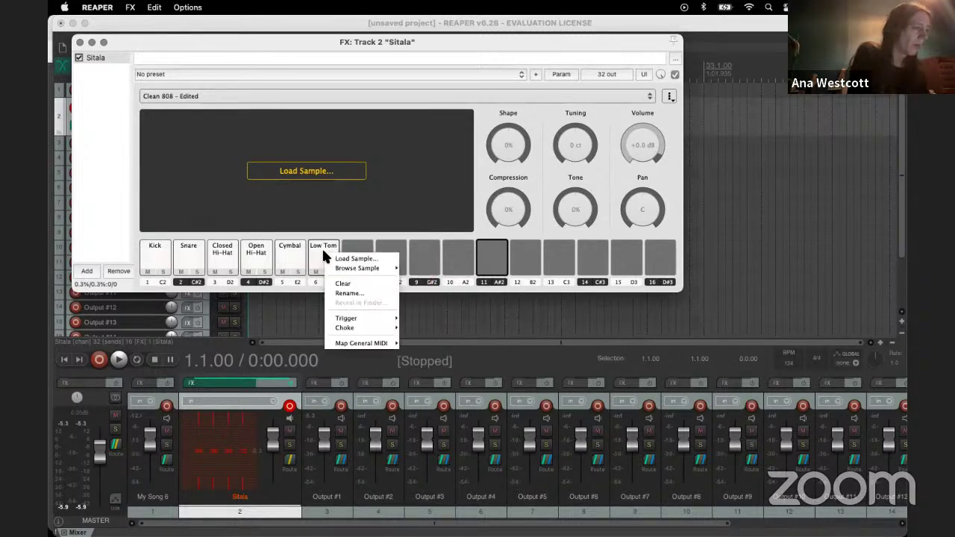
pyautogui.click(340, 283)
# Step: Clear the Cymbal, Open Hi-Hat, Closed Hi-Hat and Snare samples from Sitala pads 5 to 2
pyautogui.rightClick(297, 248)
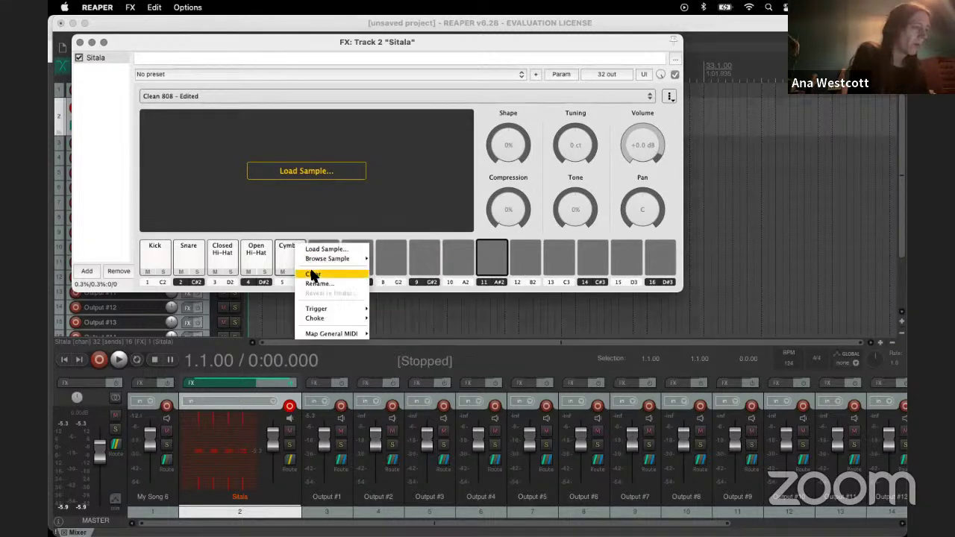
pyautogui.click(318, 273)
pyautogui.click(272, 254)
pyautogui.rightClick(274, 252)
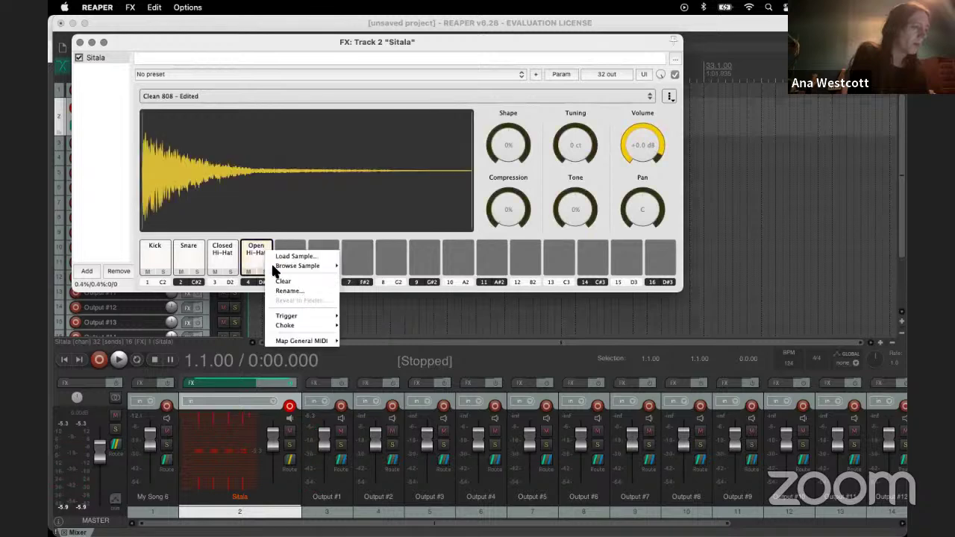
pyautogui.click(284, 286)
pyautogui.rightClick(229, 251)
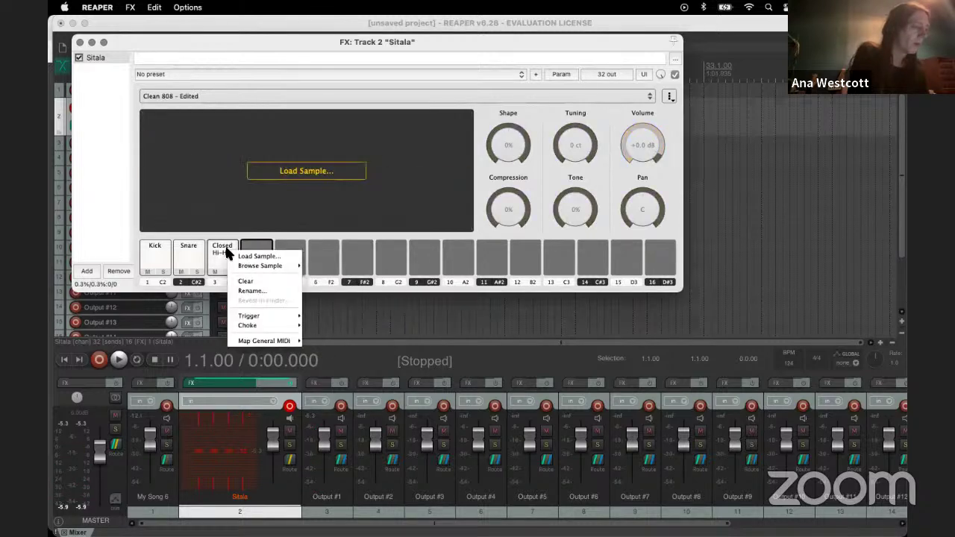
pyautogui.click(245, 280)
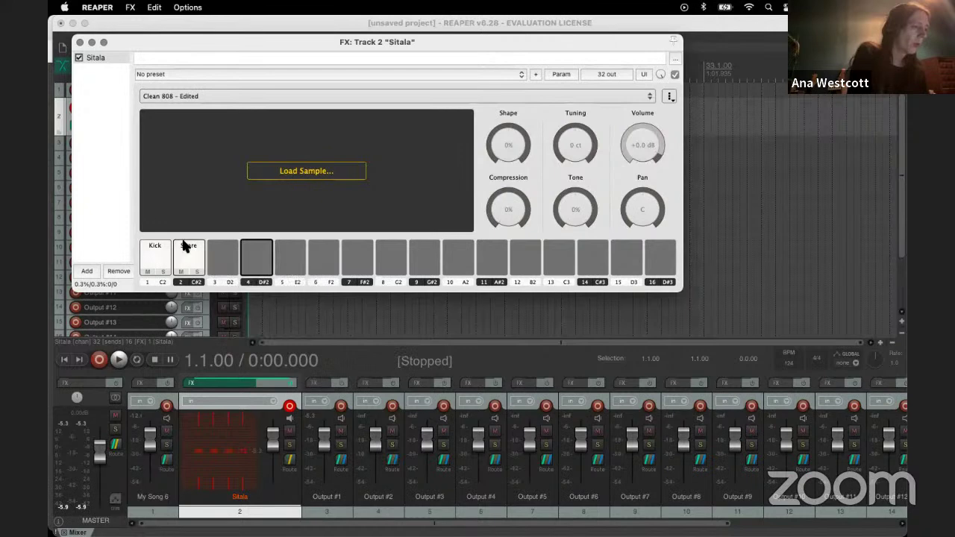
pyautogui.rightClick(185, 247)
pyautogui.click(202, 274)
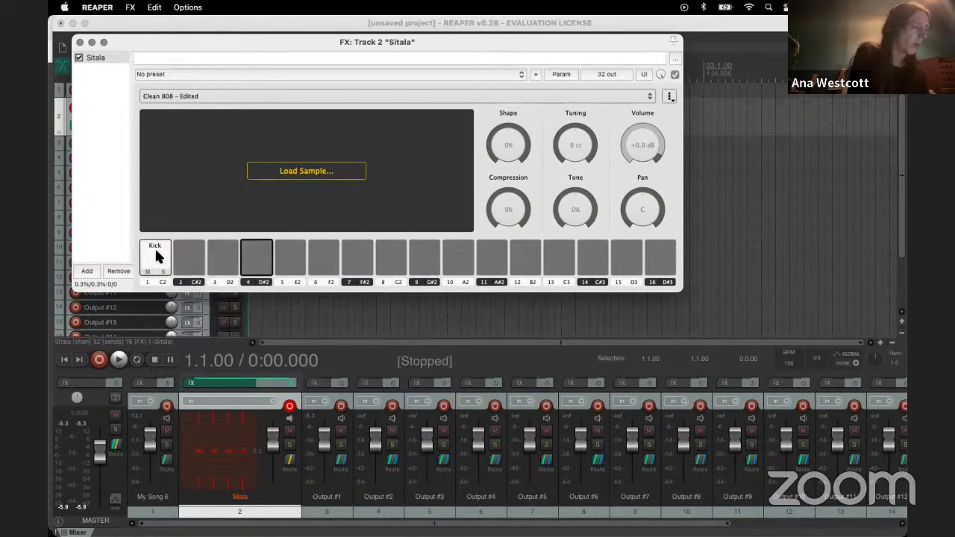
# Step: Replace the Kick sample on pad 1 with BD A4 Kick L.wav from the AUDIO folder, loading it on pad 4 and moving it over
pyautogui.rightClick(156, 250)
pyautogui.click(171, 283)
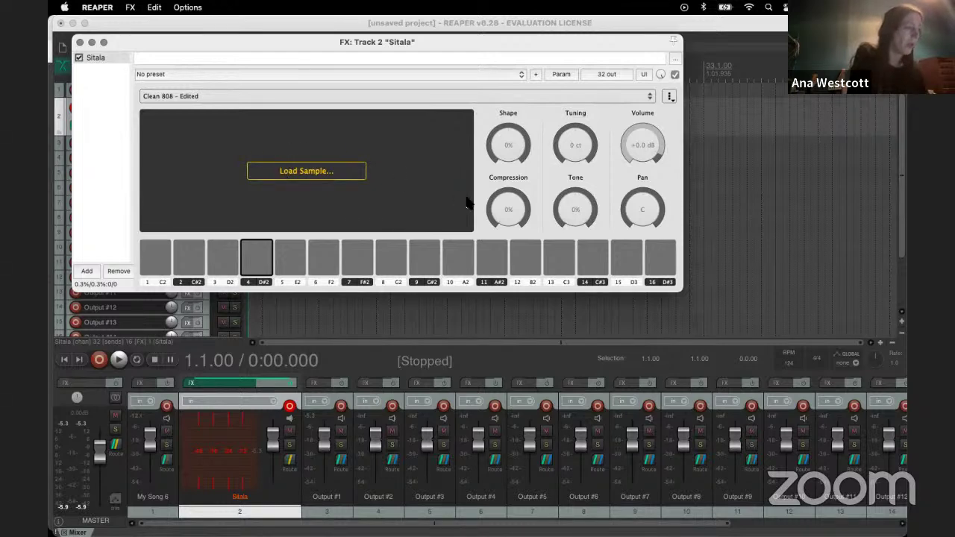
pyautogui.click(297, 180)
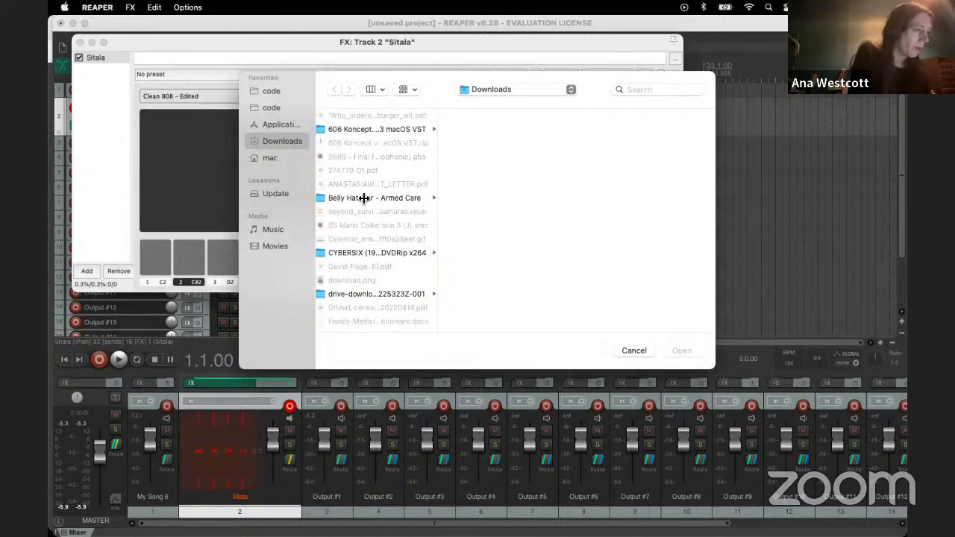
pyautogui.scroll(-3, 364, 198)
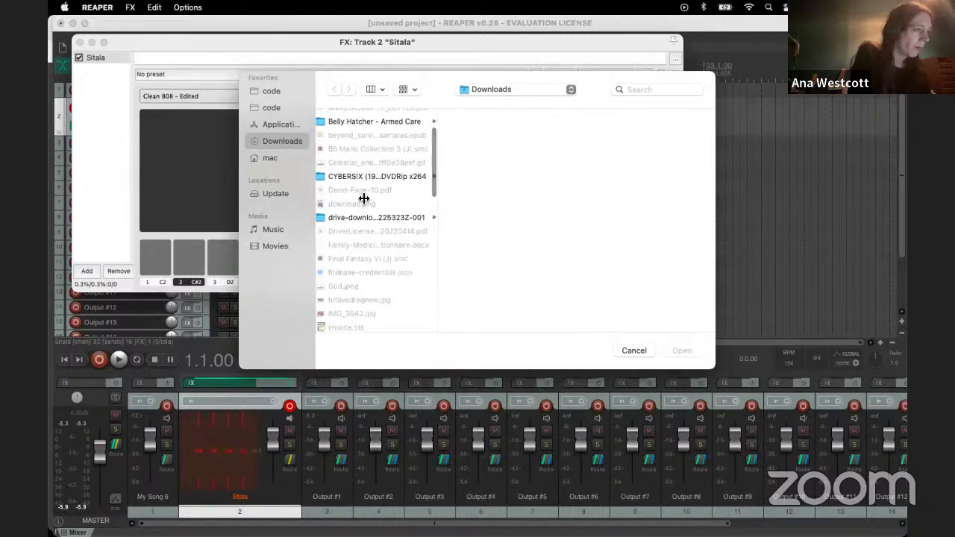
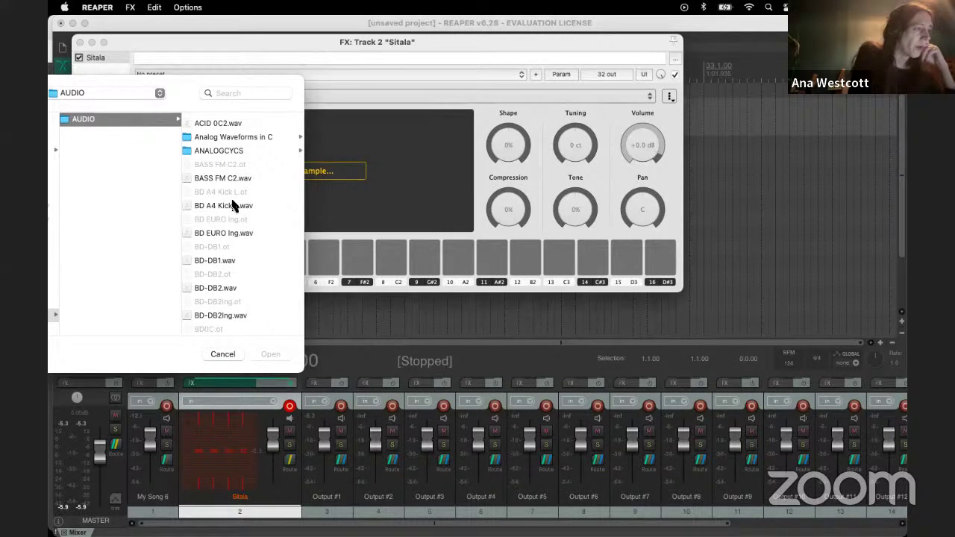
pyautogui.click(230, 206)
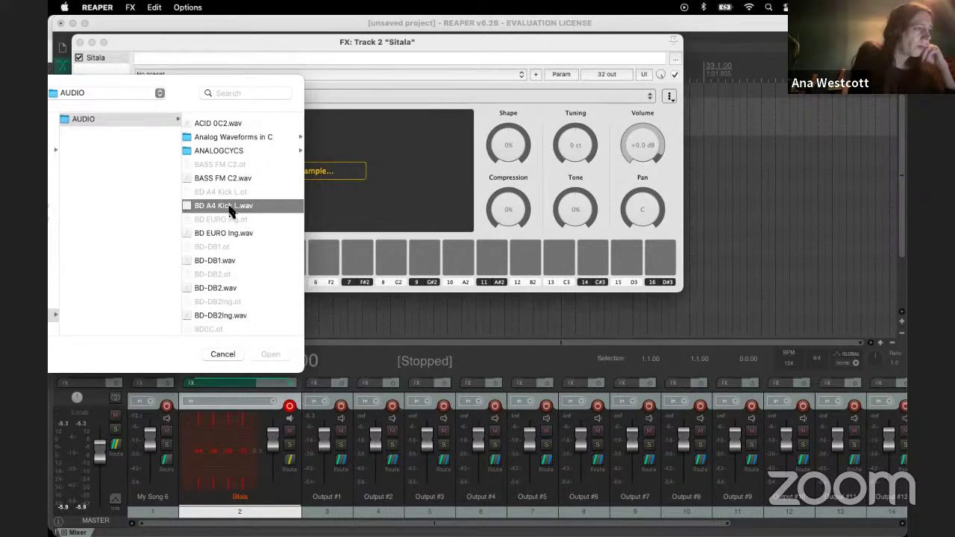
pyautogui.click(271, 354)
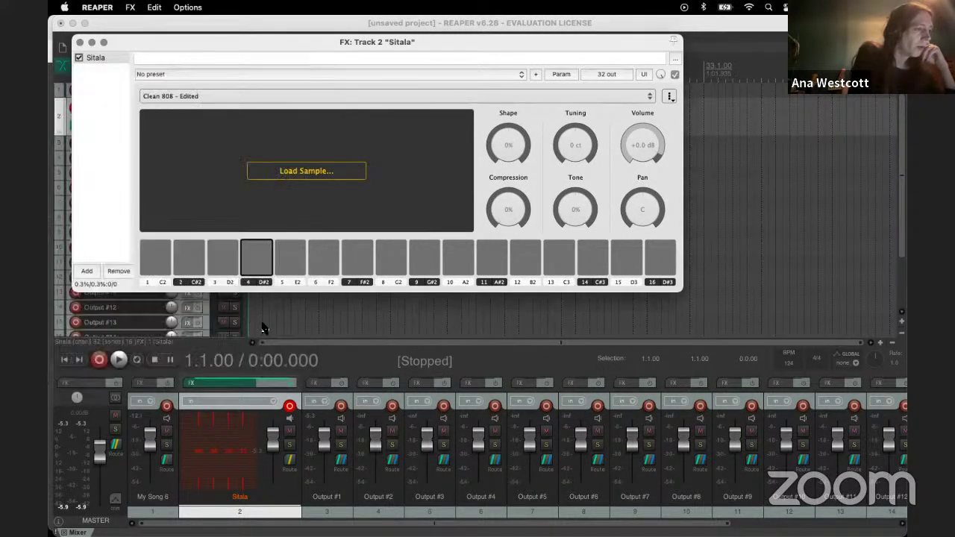
pyautogui.moveTo(258, 260); pyautogui.dragTo(155, 256)
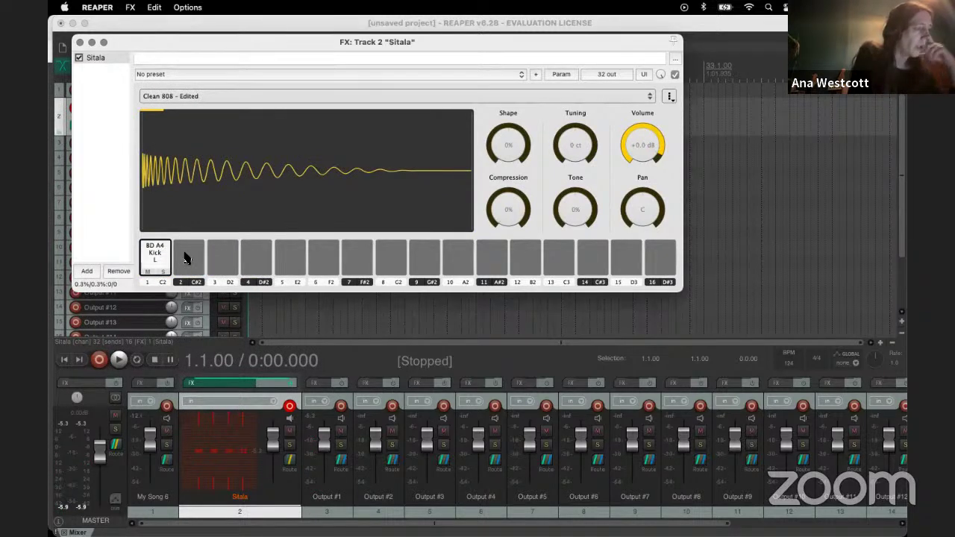
pyautogui.click(181, 259)
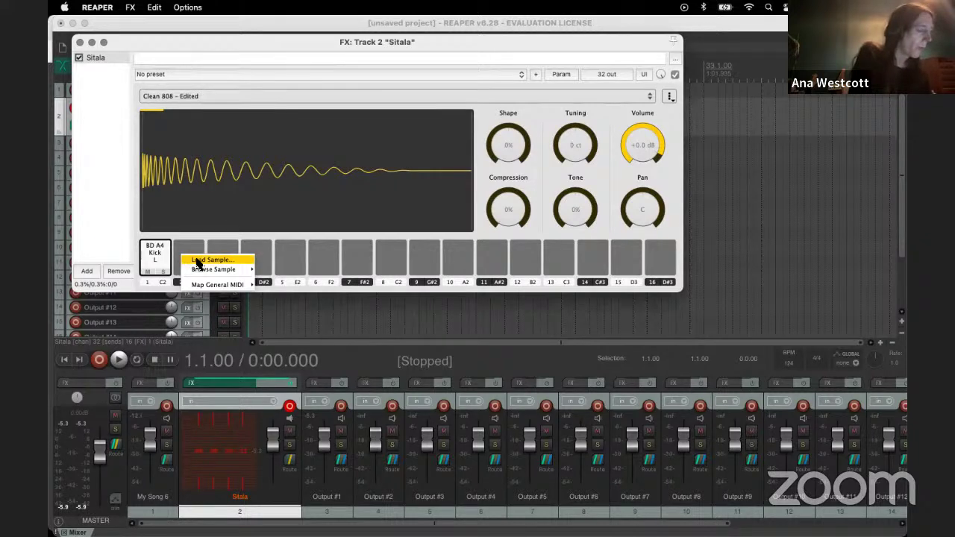
pyautogui.click(198, 260)
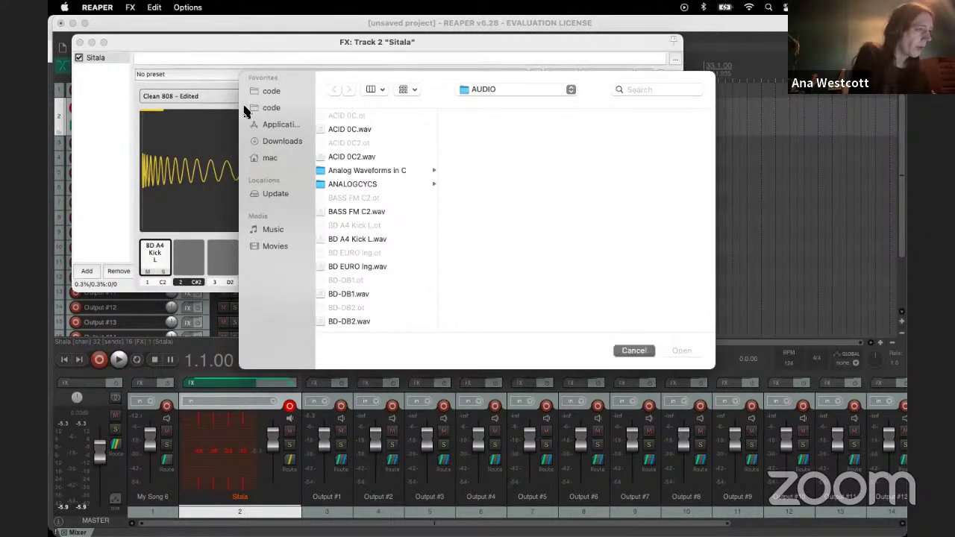
pyautogui.press('Escape')
# Step: Load the snare sample DR110SNR.WAV from the recently used DR-110 folder onto pad 2
pyautogui.click(185, 259)
pyautogui.moveTo(223, 286)
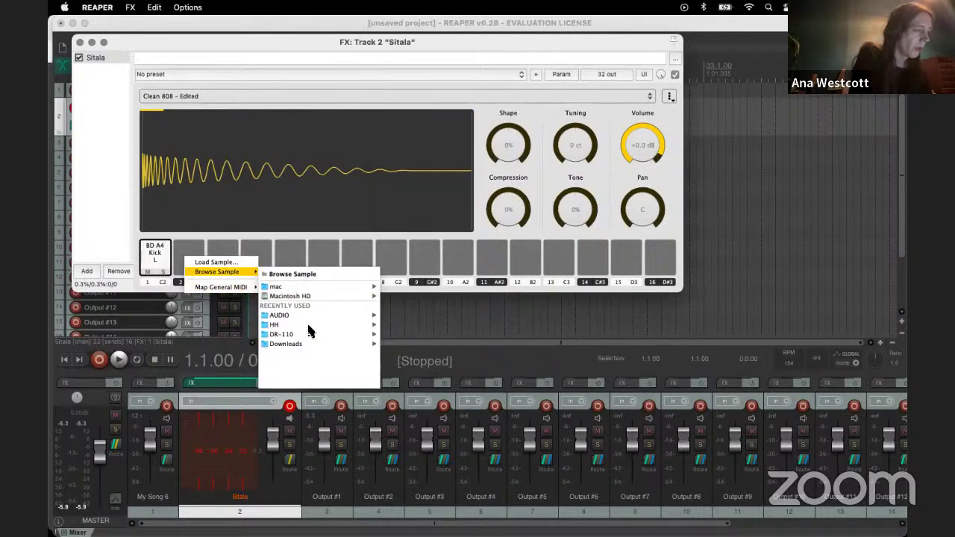
pyautogui.click(312, 335)
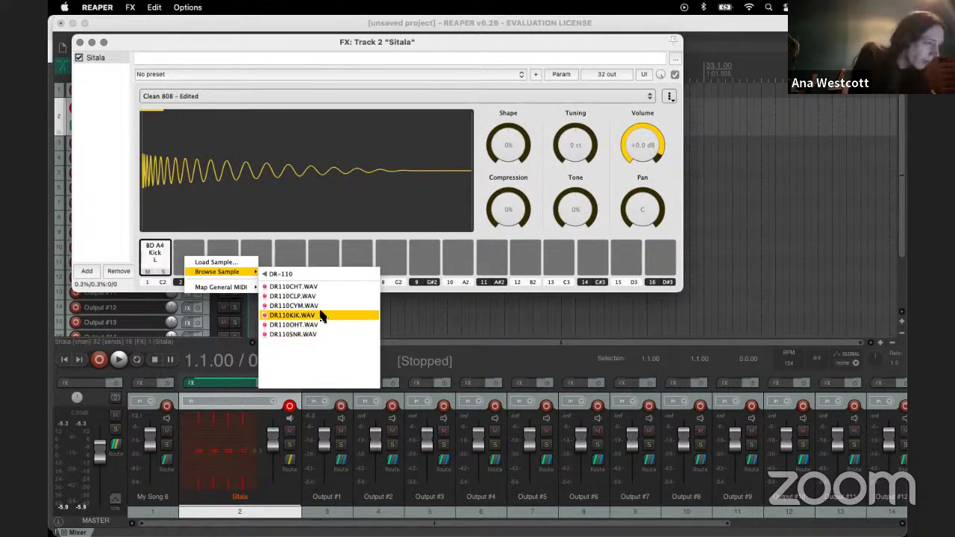
pyautogui.click(313, 336)
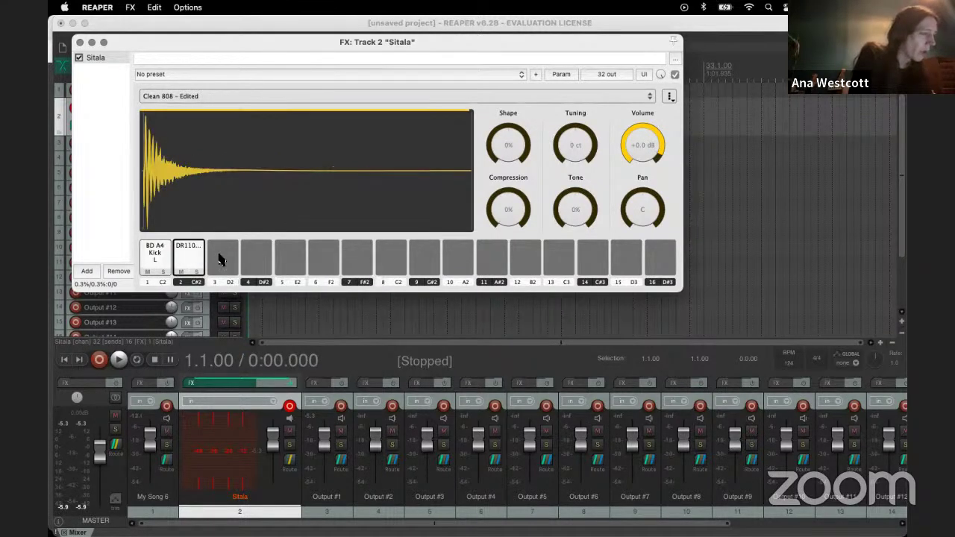
# Step: Load the closed hi-hat sample HHCD0.WAV onto pad 3 from the HH folder of TR-909 in AUDIO's DRUM MACHINES
pyautogui.rightClick(220, 257)
pyautogui.moveTo(238, 275)
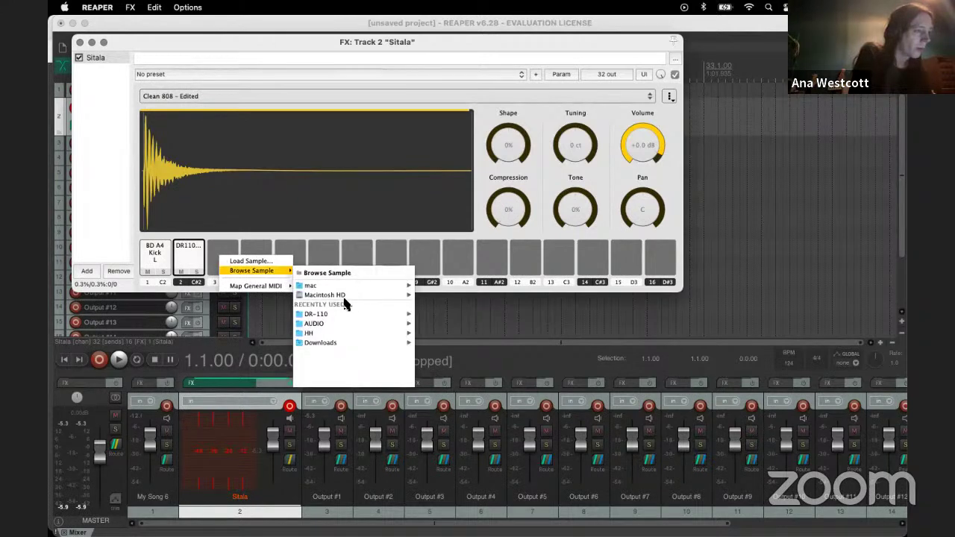
pyautogui.click(364, 312)
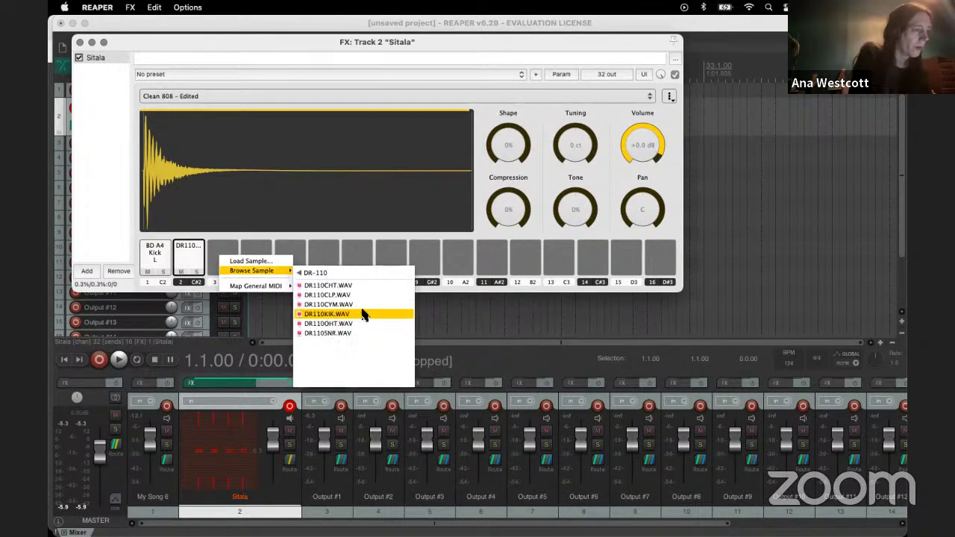
pyautogui.click(299, 273)
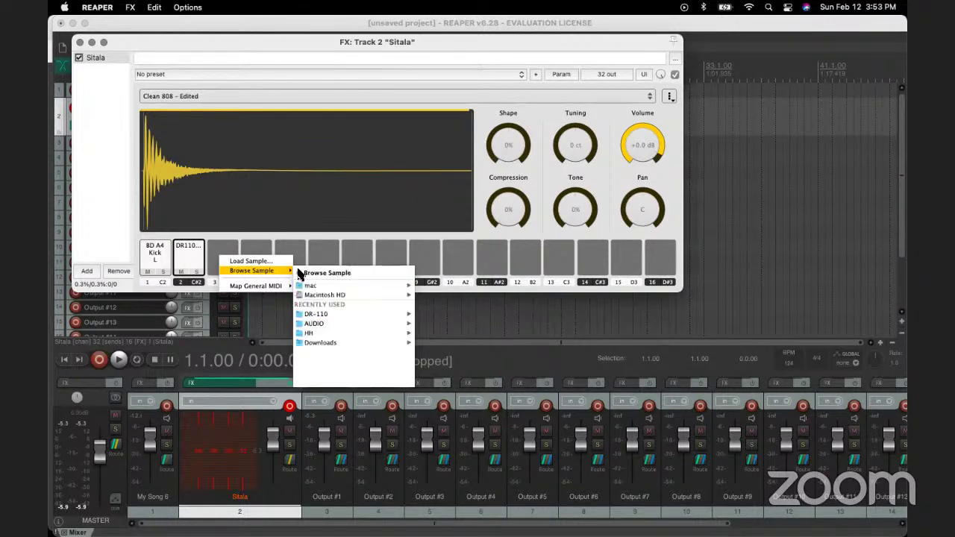
pyautogui.click(319, 323)
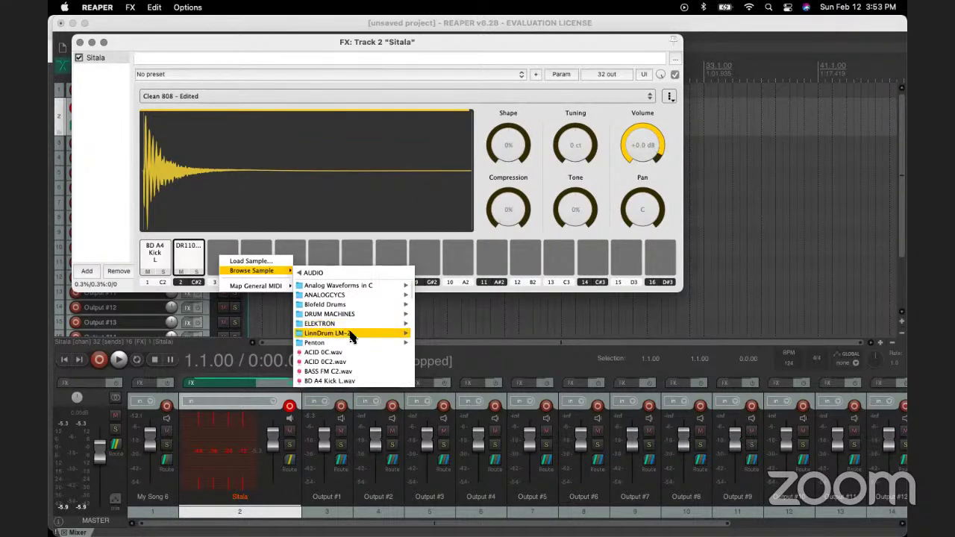
pyautogui.click(340, 315)
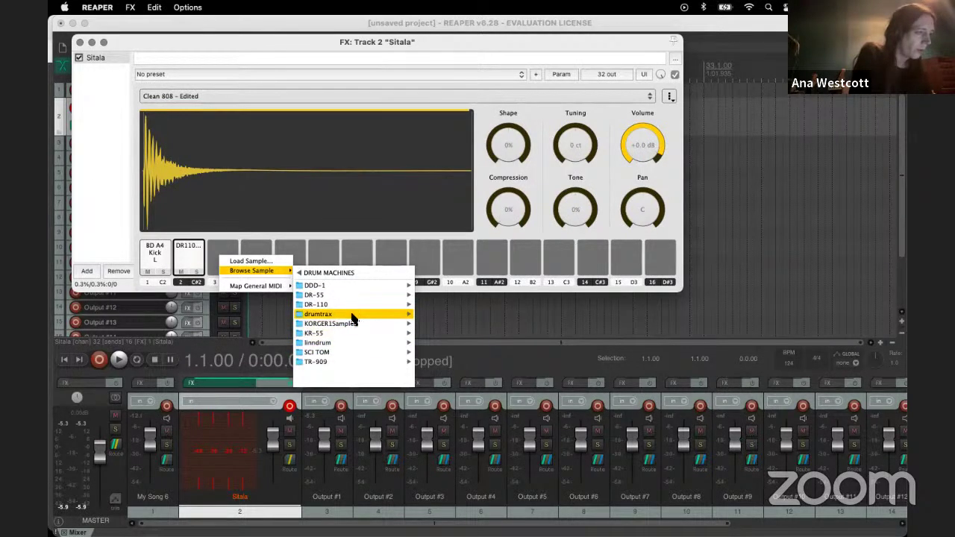
pyautogui.click(345, 362)
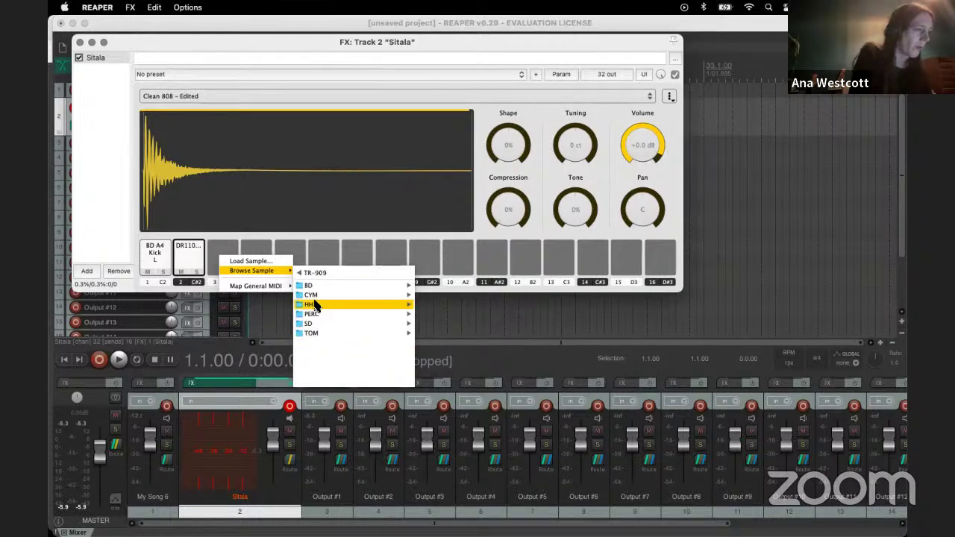
pyautogui.click(312, 304)
pyautogui.scroll(-2, 342, 322)
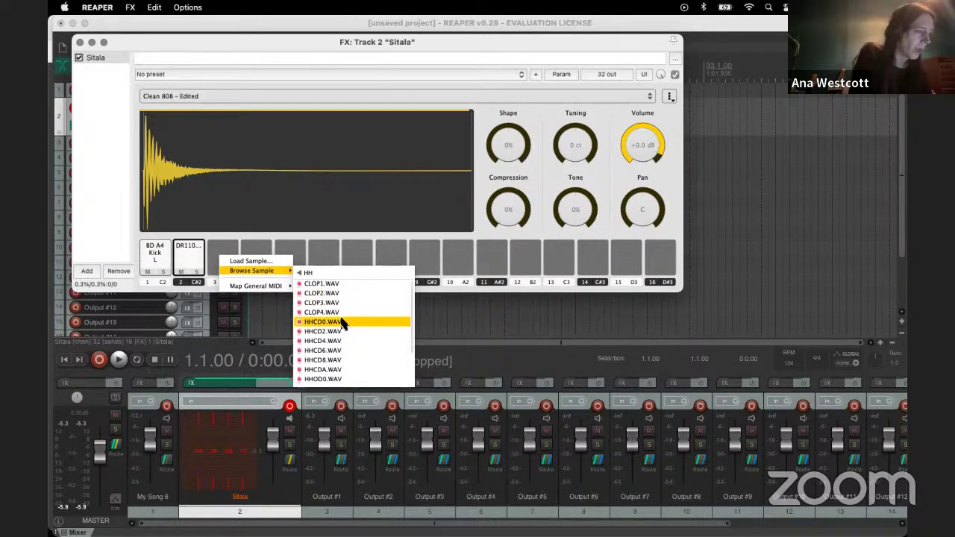
pyautogui.scroll(-2, 342, 322)
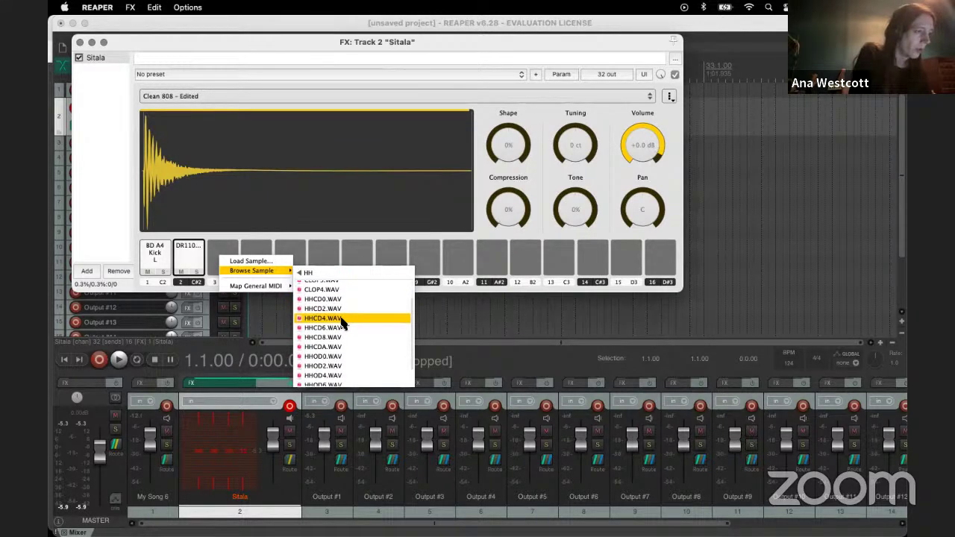
pyautogui.click(333, 306)
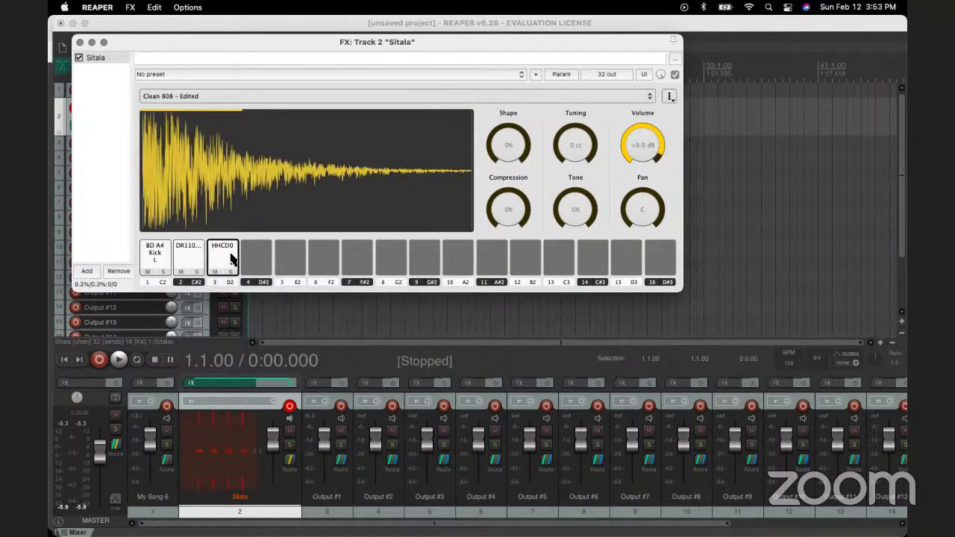
# Step: Load the open hi-hat sample HHO-DB2.wav from the AUDIO folder onto pad 4 and audition the pad
pyautogui.click(255, 263)
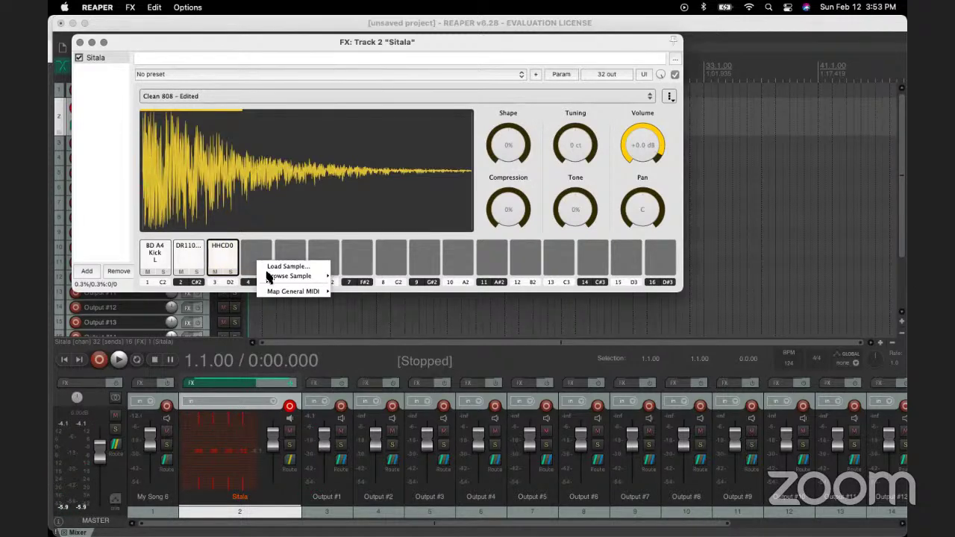
pyautogui.moveTo(278, 276)
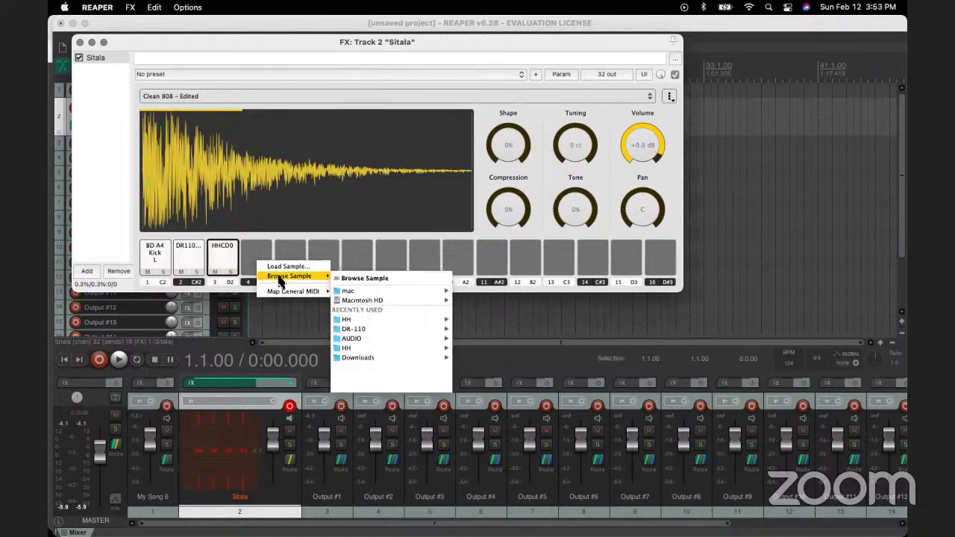
pyautogui.click(389, 338)
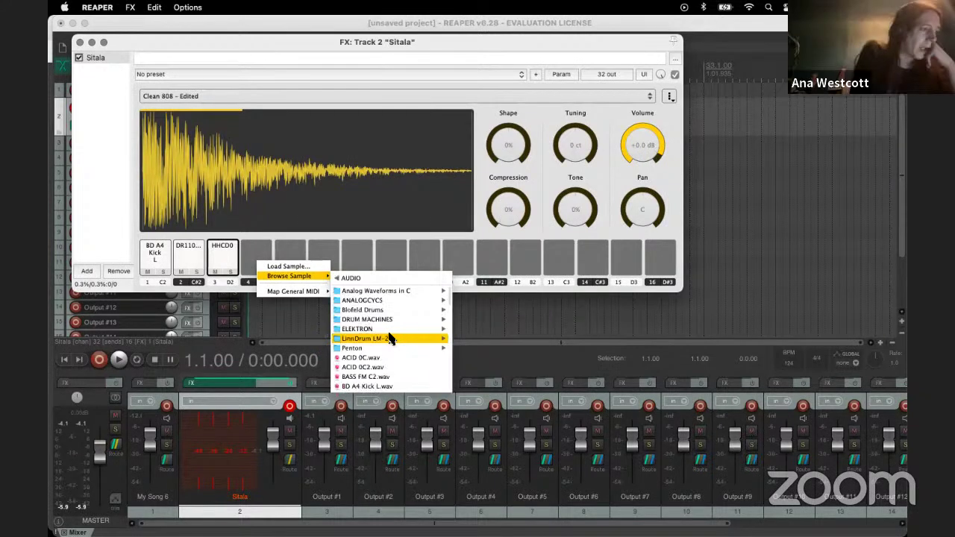
pyautogui.scroll(-6, 389, 338)
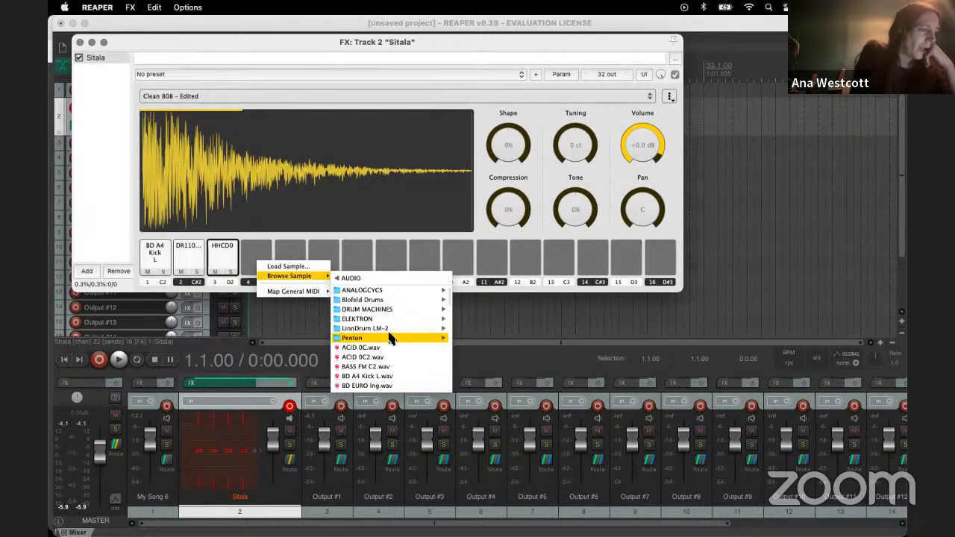
pyautogui.scroll(-15, 389, 339)
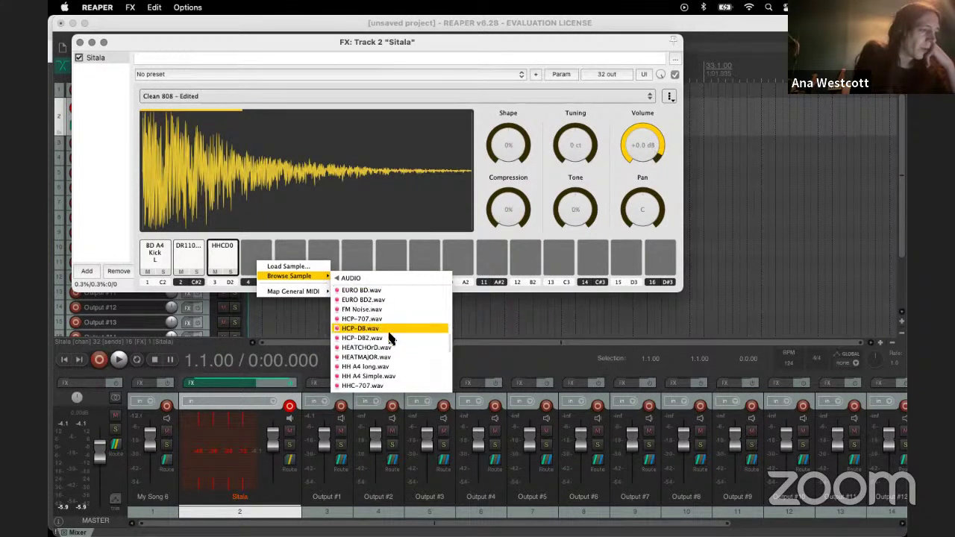
pyautogui.scroll(7, 389, 341)
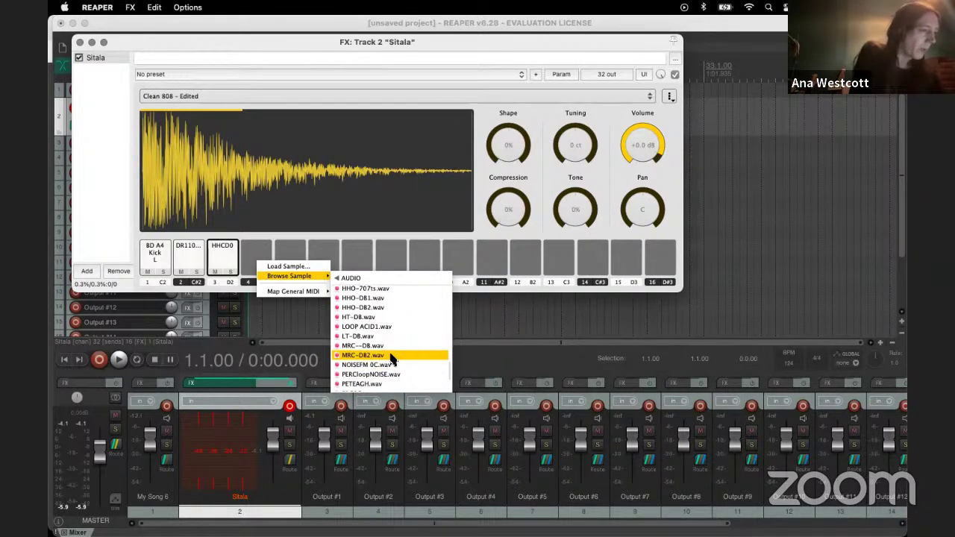
pyautogui.scroll(2, 390, 359)
pyautogui.scroll(2, 390, 359)
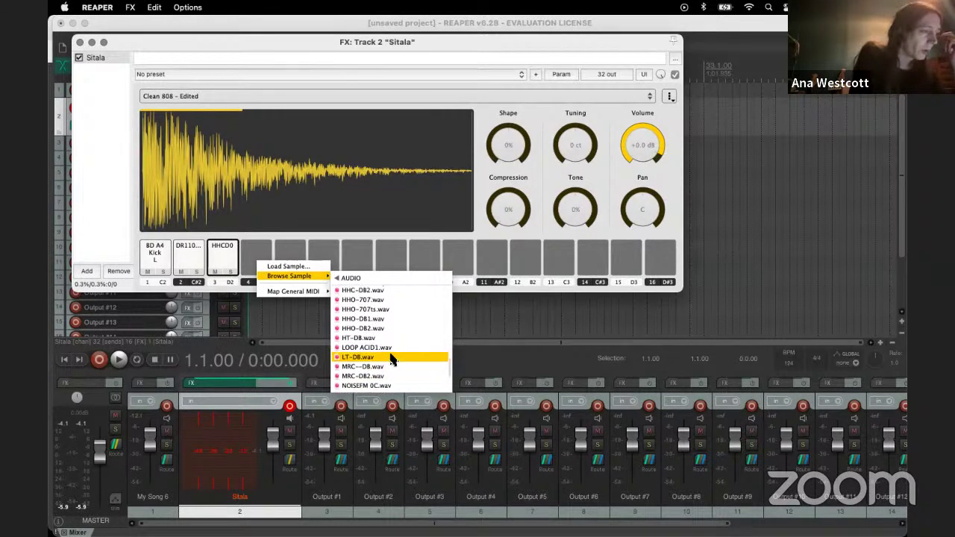
pyautogui.scroll(1, 391, 359)
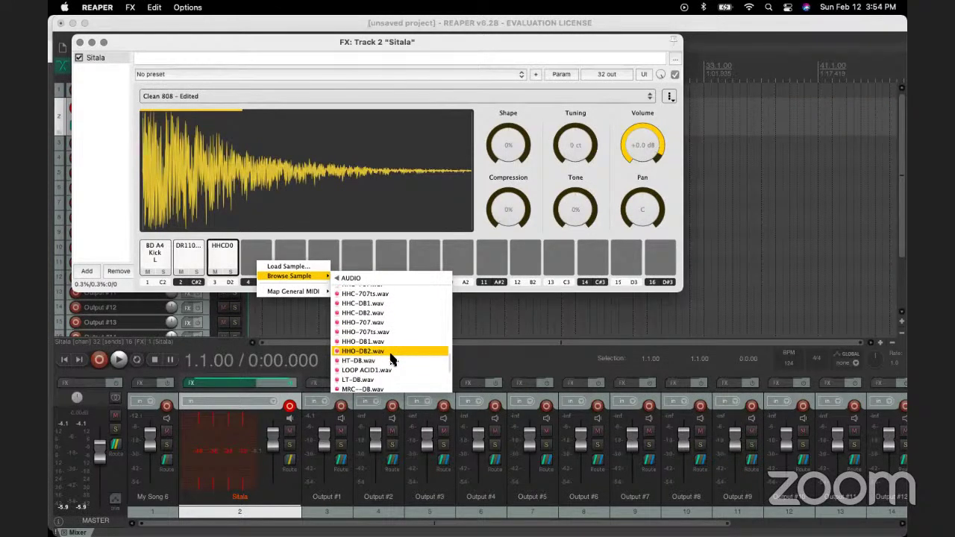
pyautogui.click(381, 358)
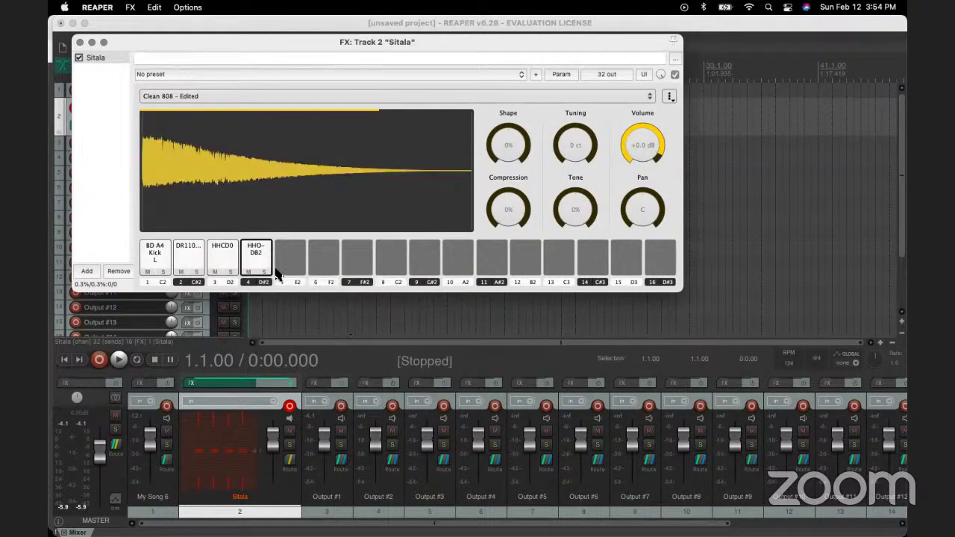
pyautogui.click(260, 261)
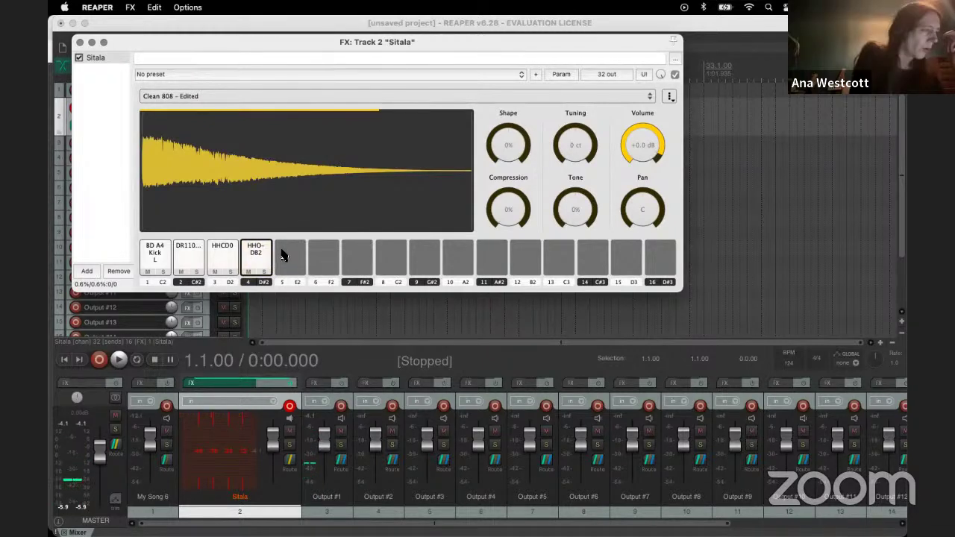
pyautogui.rightClick(290, 258)
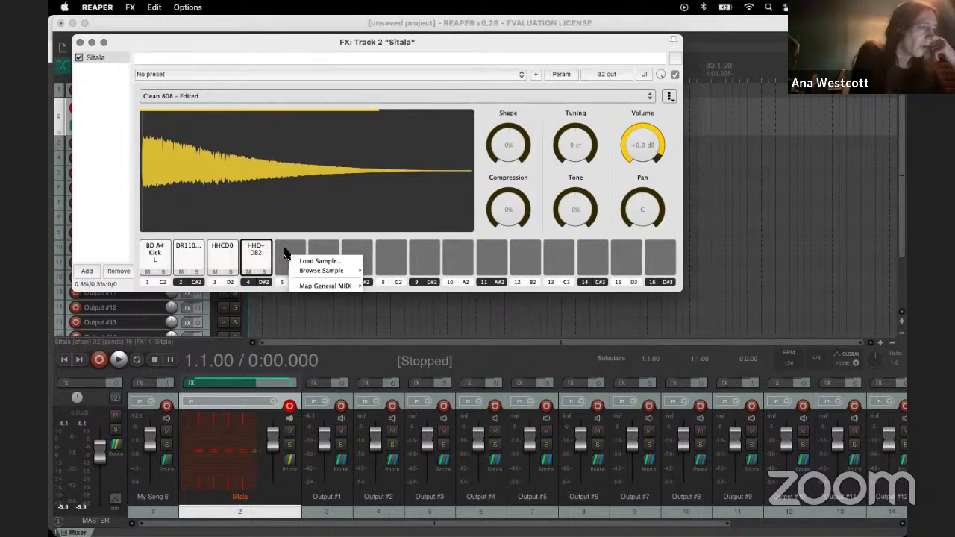
pyautogui.press('Escape')
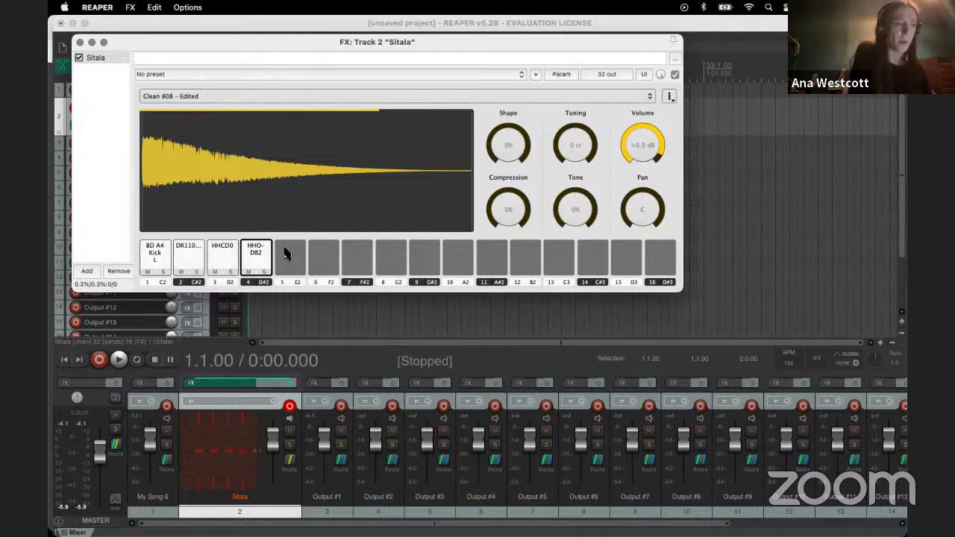
pyautogui.rightClick(286, 254)
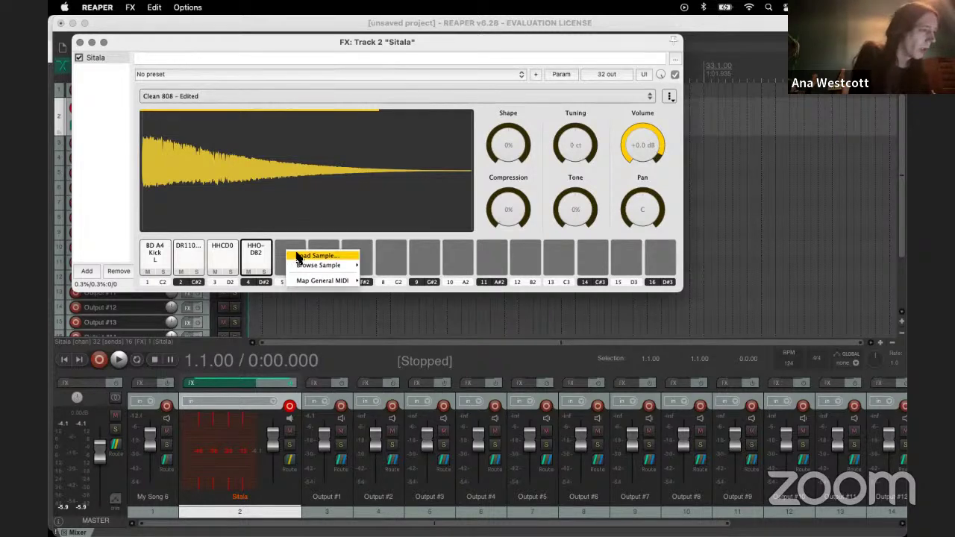
pyautogui.click(213, 148)
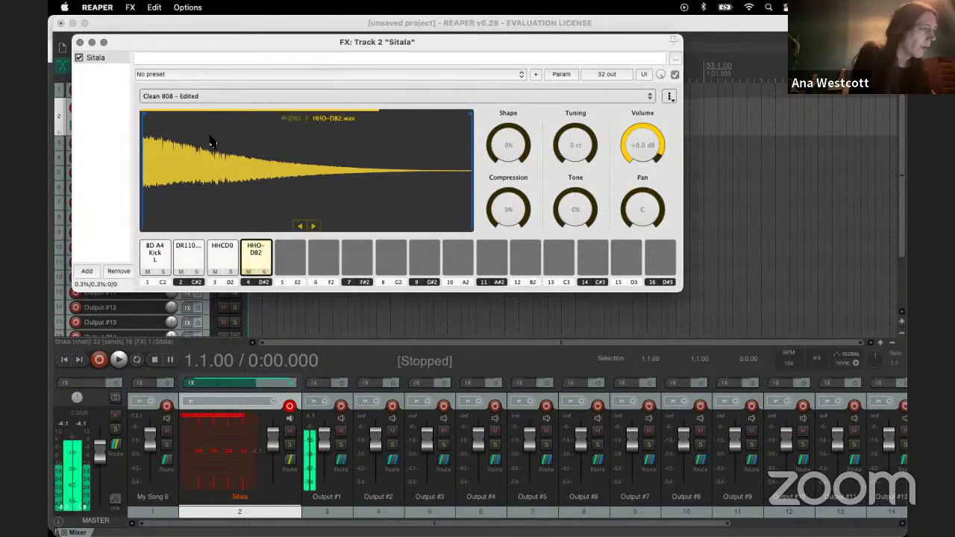
# Step: Close the Sitala window and audition the My Song 6 item from 10.3.52
pyautogui.click(79, 43)
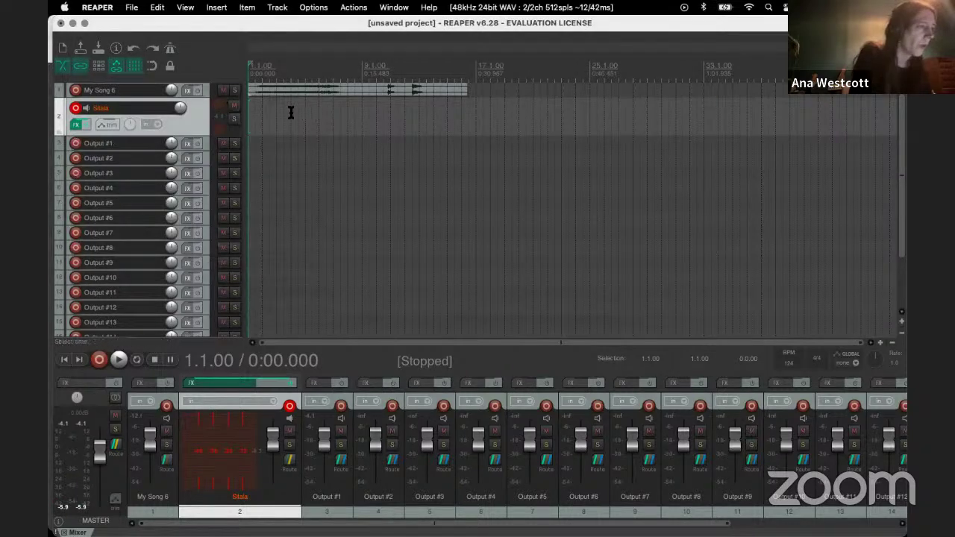
pyautogui.click(274, 127)
pyautogui.click(386, 88)
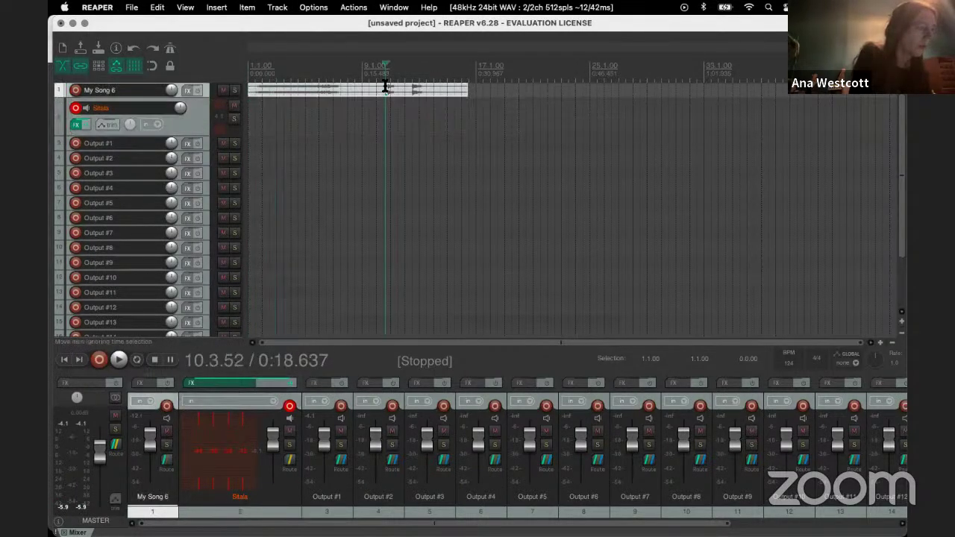
pyautogui.press('space')
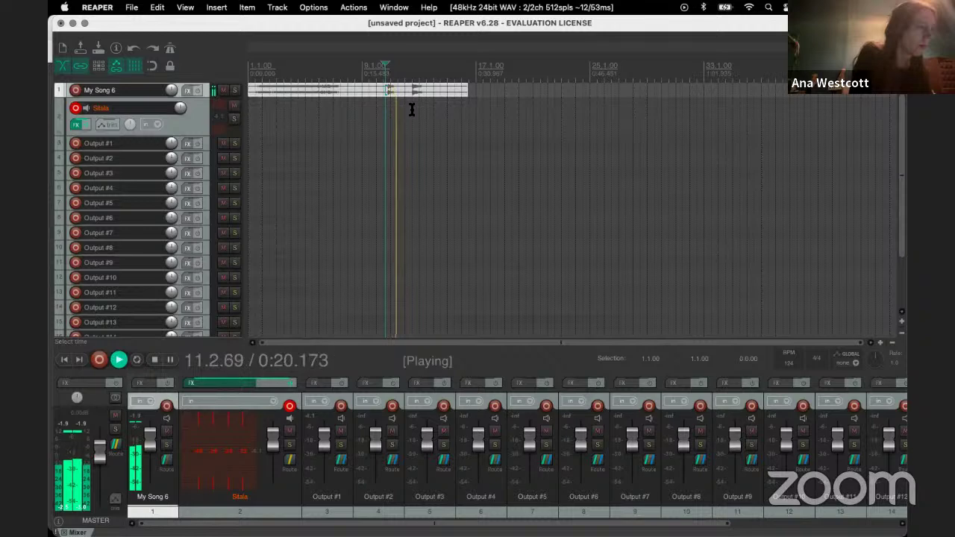
pyautogui.press('space')
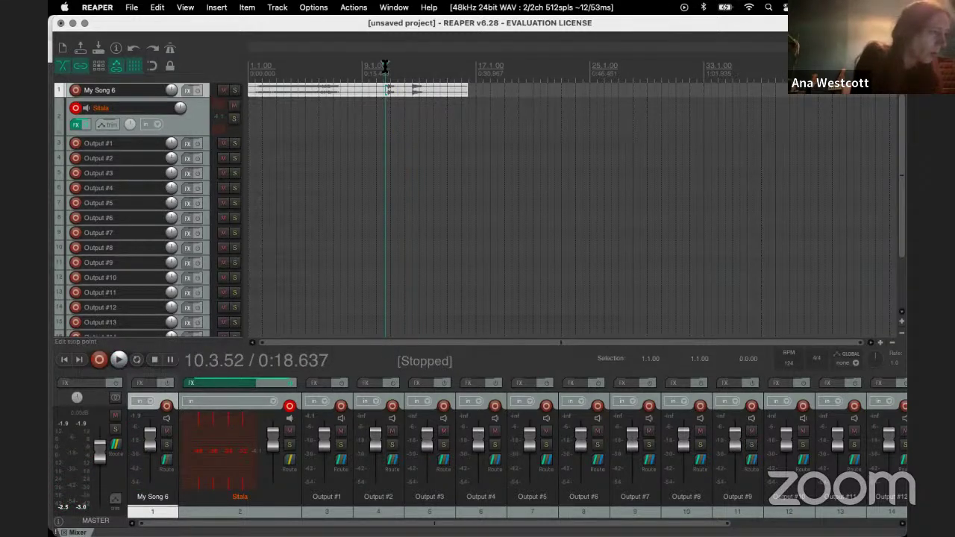
# Step: Cut the section from 10.3.52 to 12.2.05 out of the My Song 6 item and paste it at the start of a new track 2
pyautogui.moveTo(385, 67); pyautogui.dragTo(409, 68)
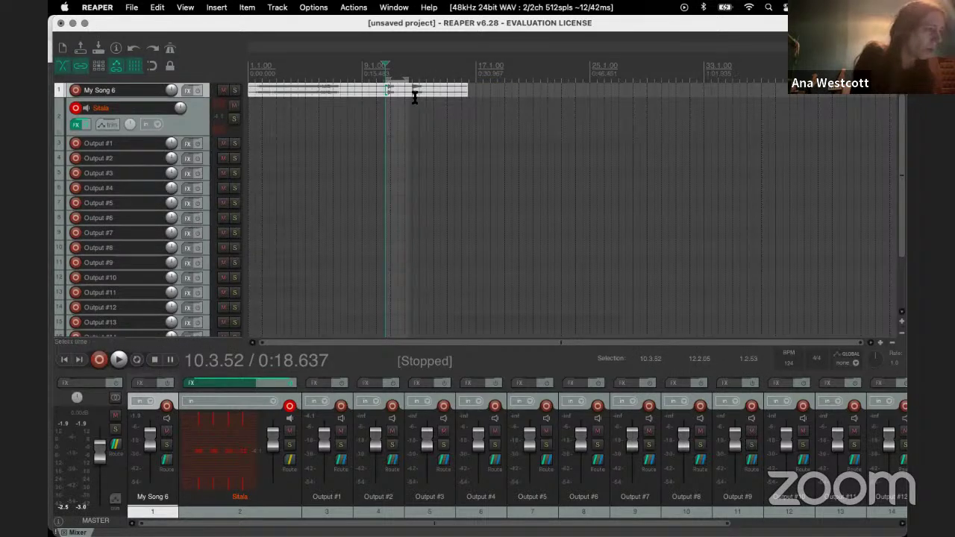
pyautogui.rightClick(397, 96)
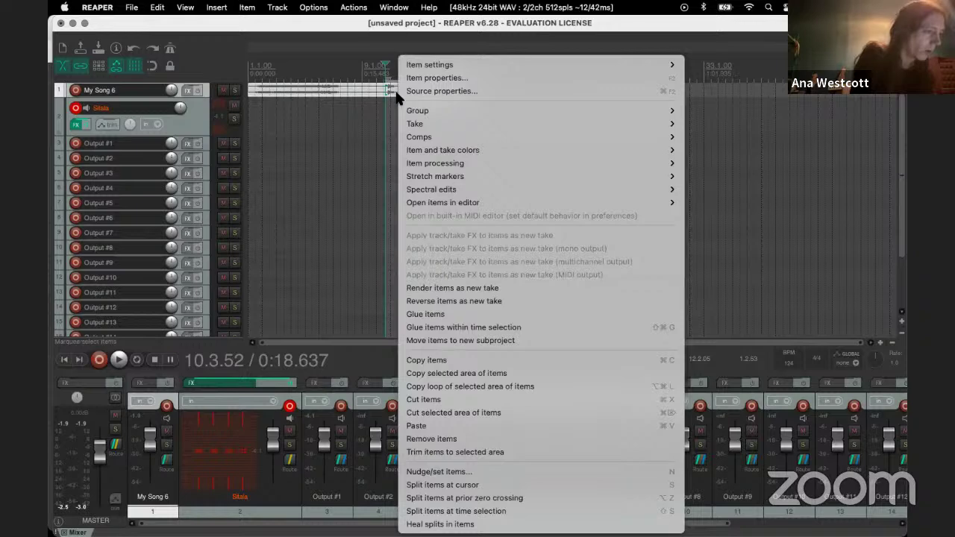
pyautogui.click(463, 415)
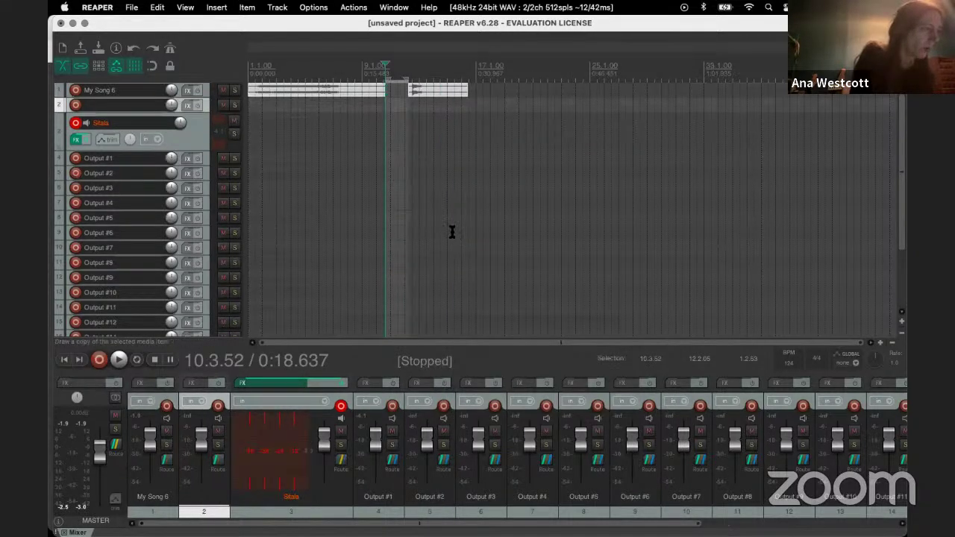
pyautogui.hotkey('ctrl', 'v')
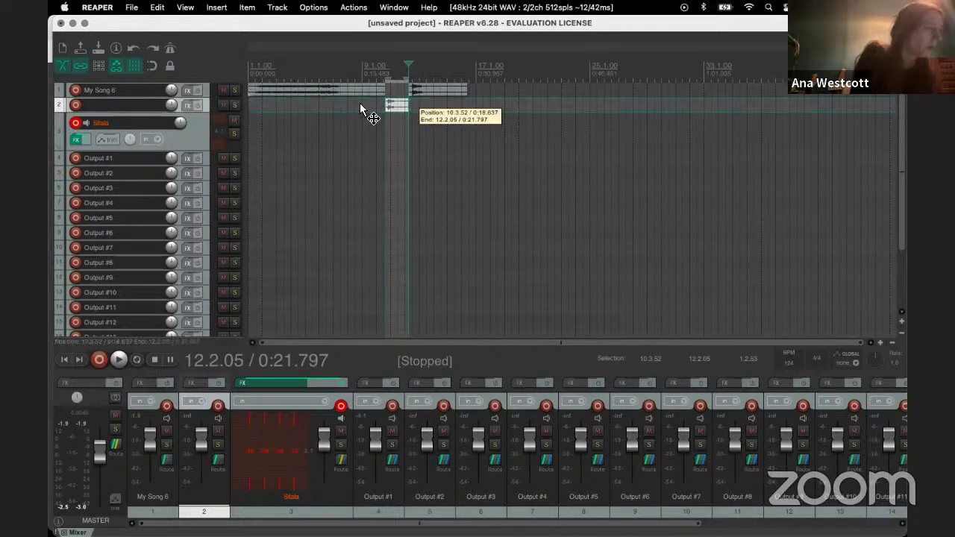
pyautogui.moveTo(360, 103); pyautogui.dragTo(254, 103)
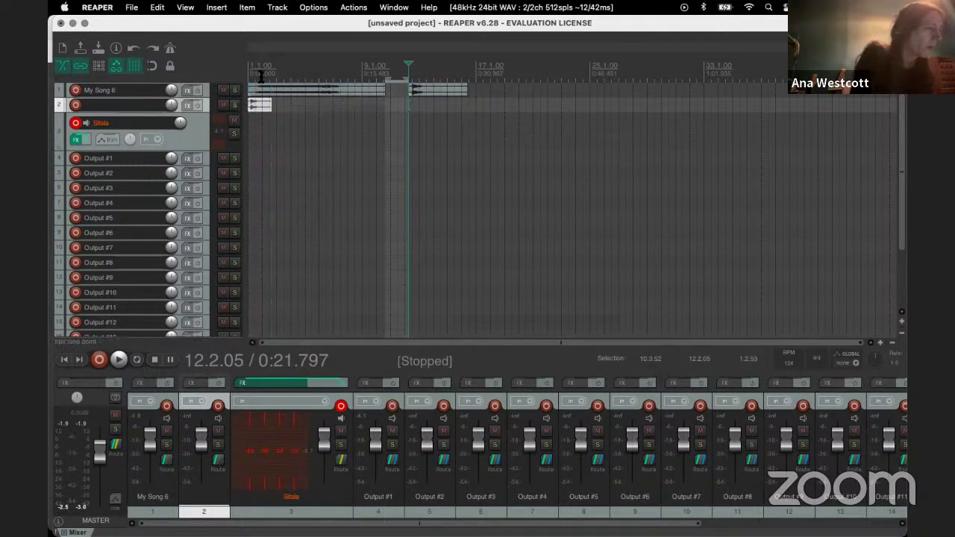
# Step: Fade out the end of the clip on track 2 and trim the silence before its sound, keeping it at the project start
pyautogui.click(270, 73)
pyautogui.click(273, 72)
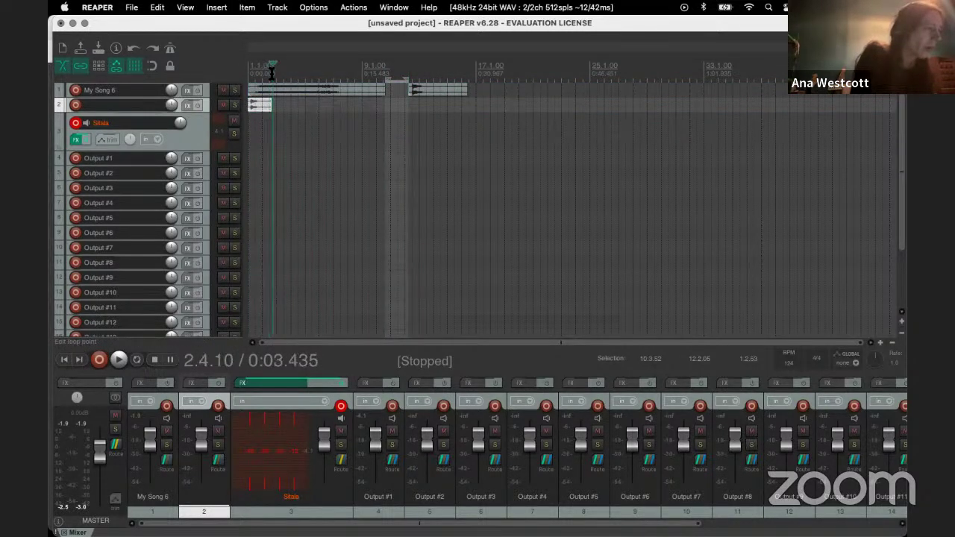
pyautogui.click(271, 101)
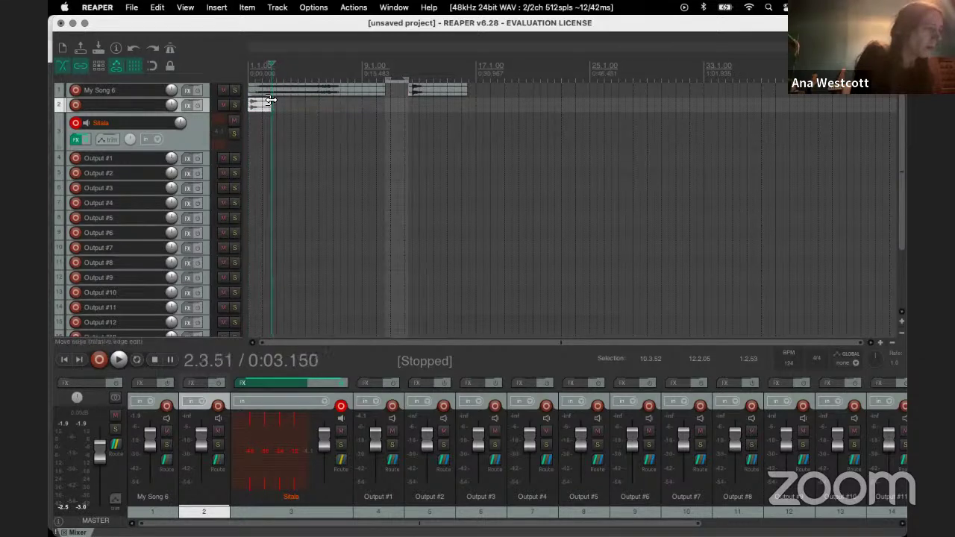
pyautogui.scroll(6, 265, 102)
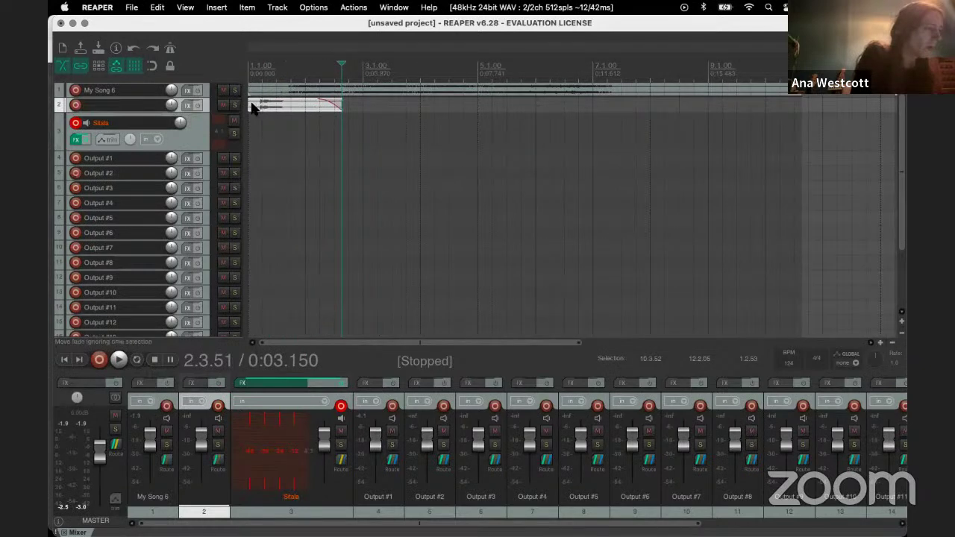
pyautogui.moveTo(251, 105); pyautogui.dragTo(276, 105)
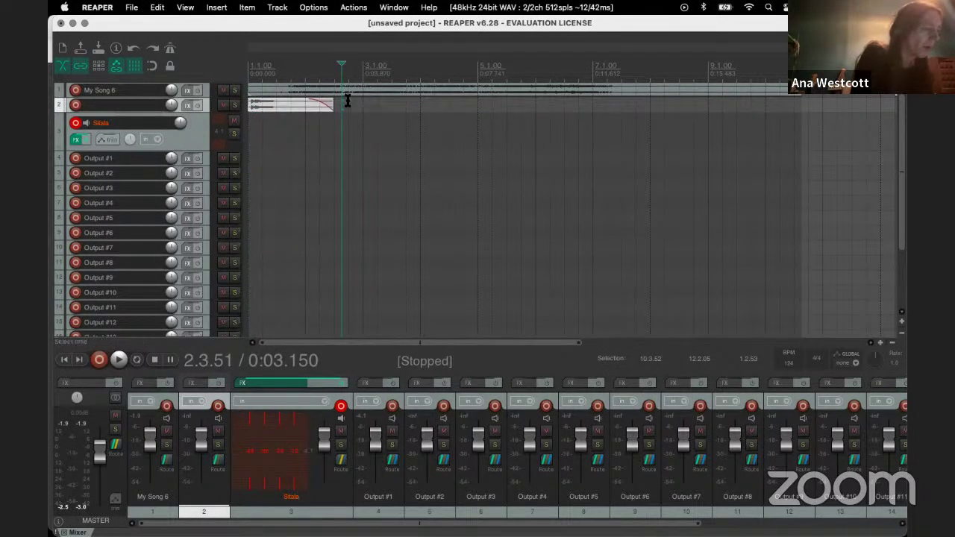
pyautogui.click(277, 106)
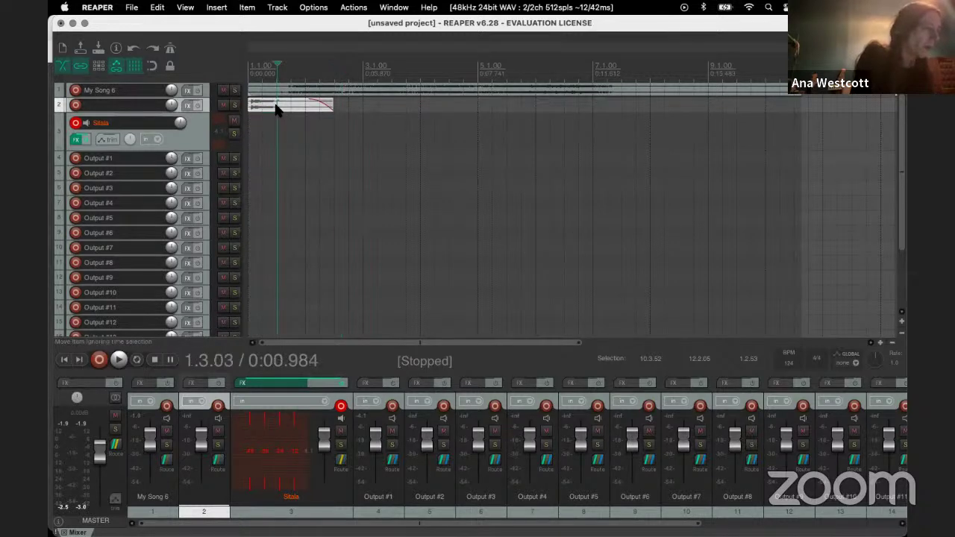
pyautogui.click(132, 8)
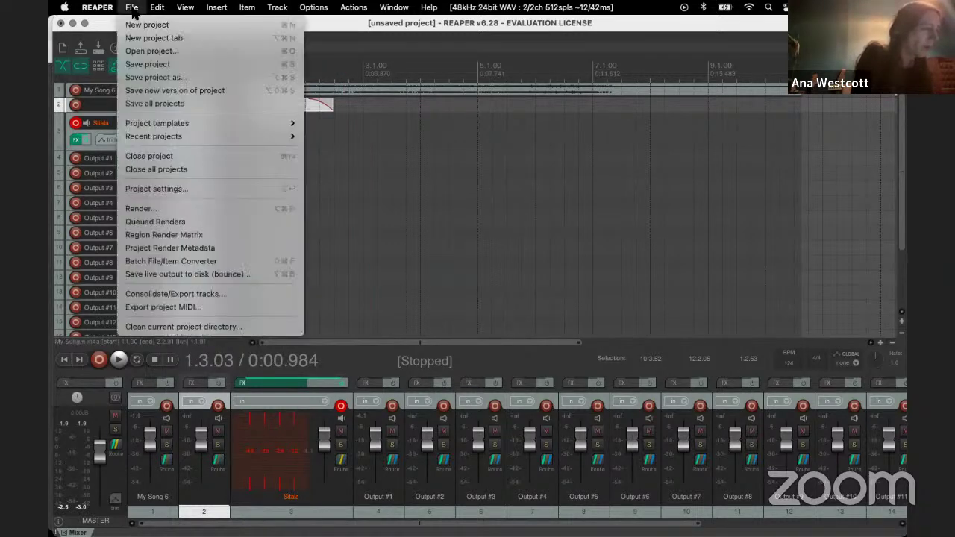
pyautogui.click(157, 206)
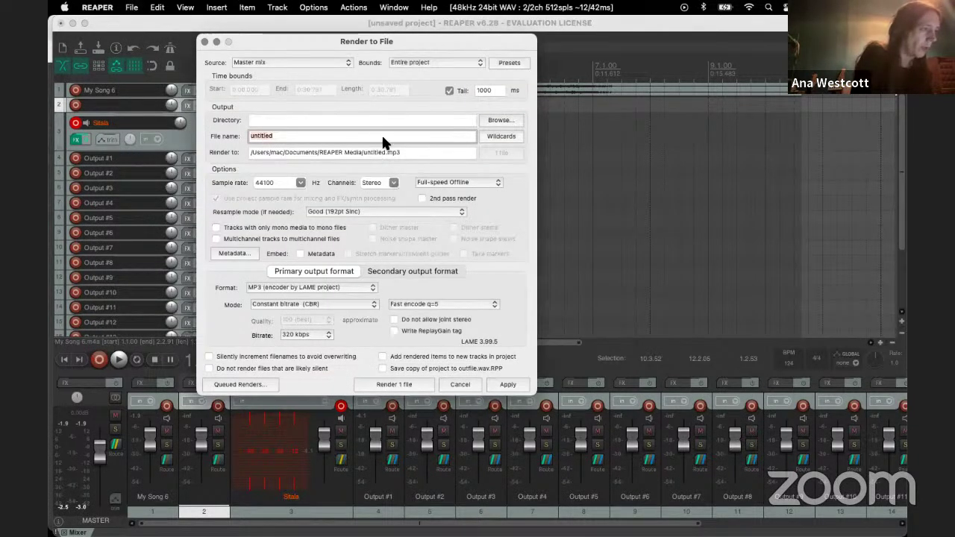
pyautogui.write('b')
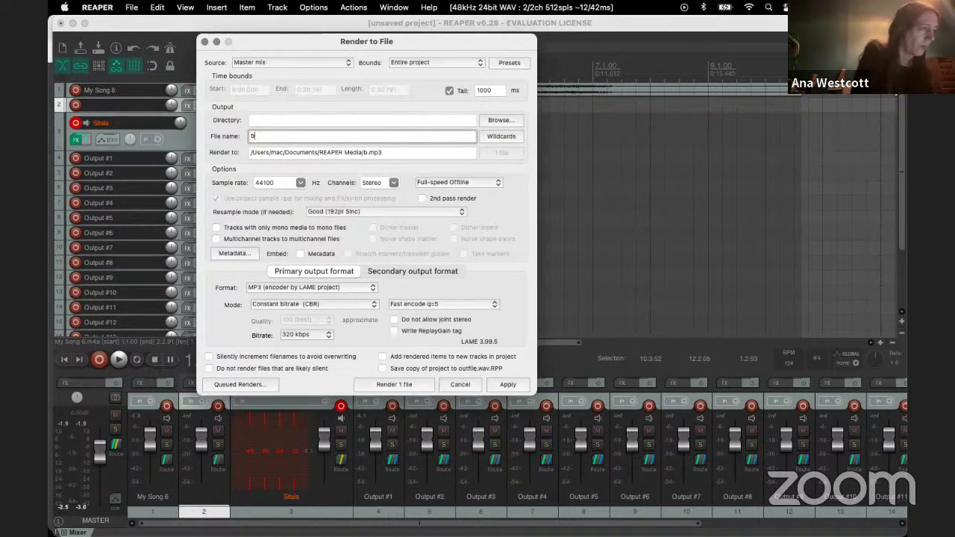
pyautogui.write('ell')
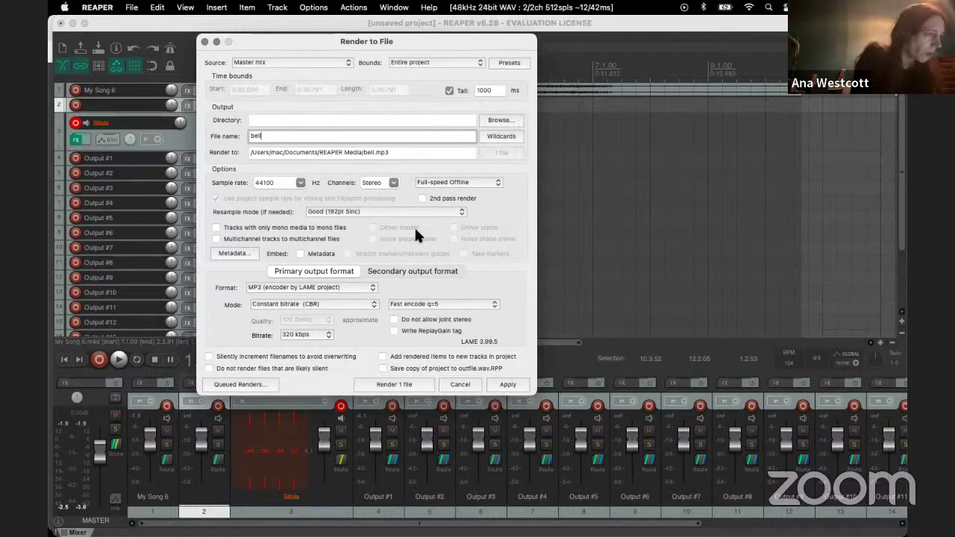
pyautogui.click(204, 41)
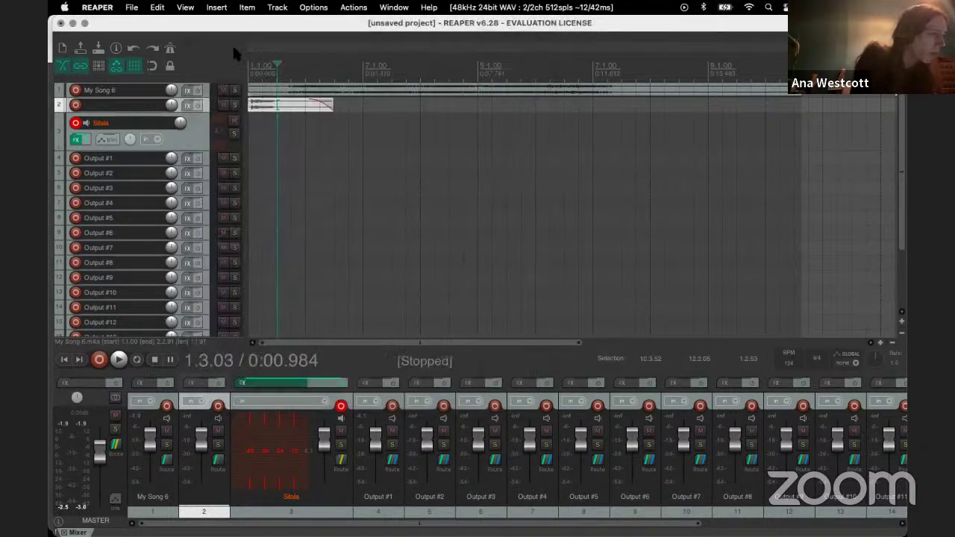
# Step: Set the time selection over the clip on track 2, from 1.1.00 to 2.3.02
pyautogui.click(339, 72)
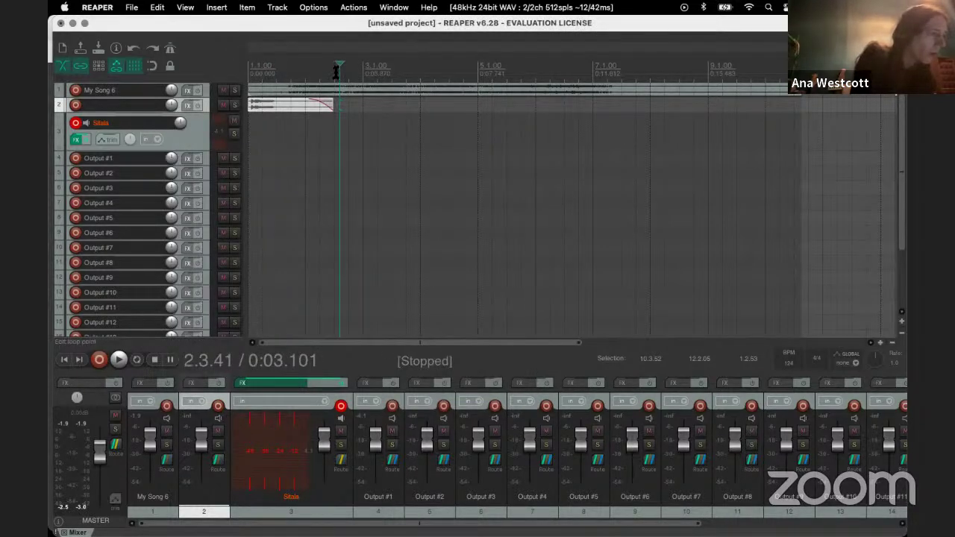
pyautogui.click(335, 71)
pyautogui.click(333, 73)
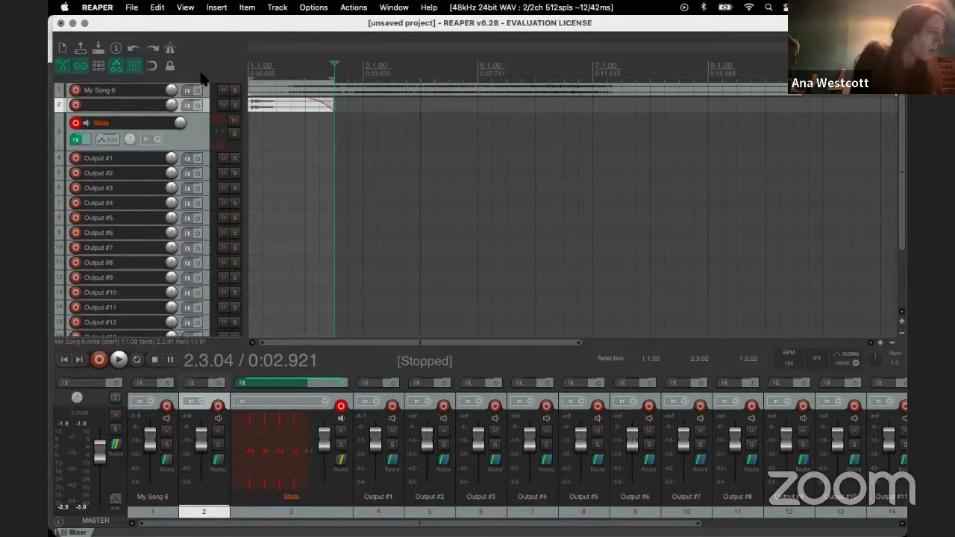
pyautogui.click(76, 138)
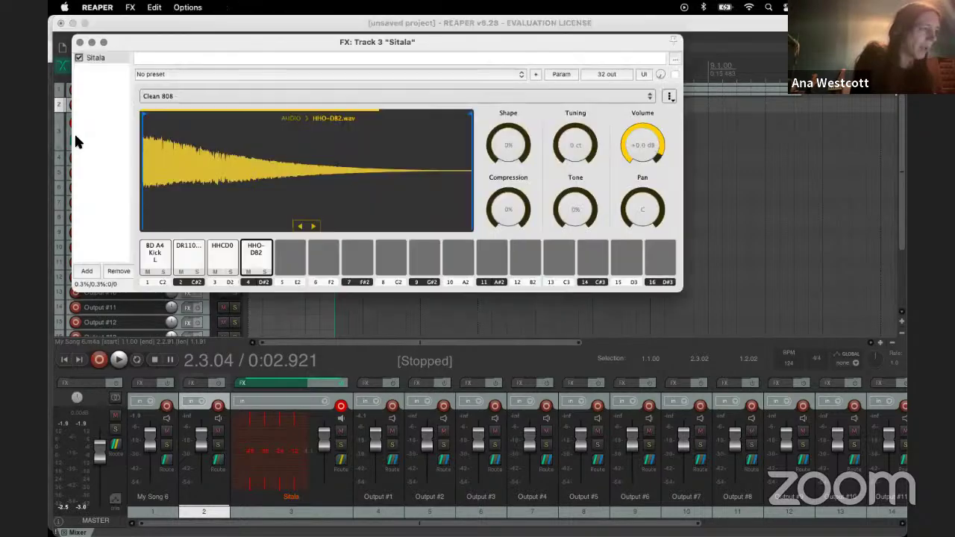
pyautogui.click(81, 42)
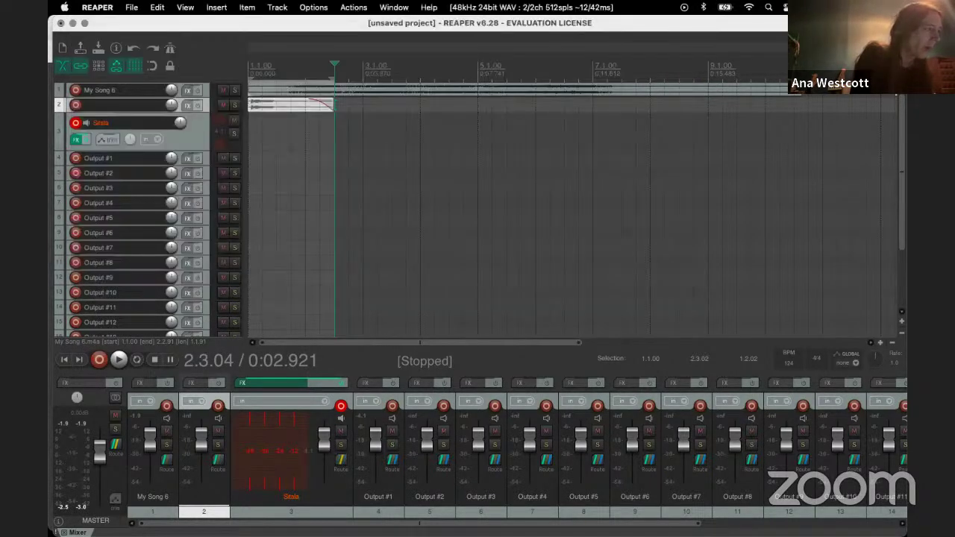
# Step: Render the entire project's master mix to /Users/mac/Desktop as an MP3 file named bell
pyautogui.click(98, 7)
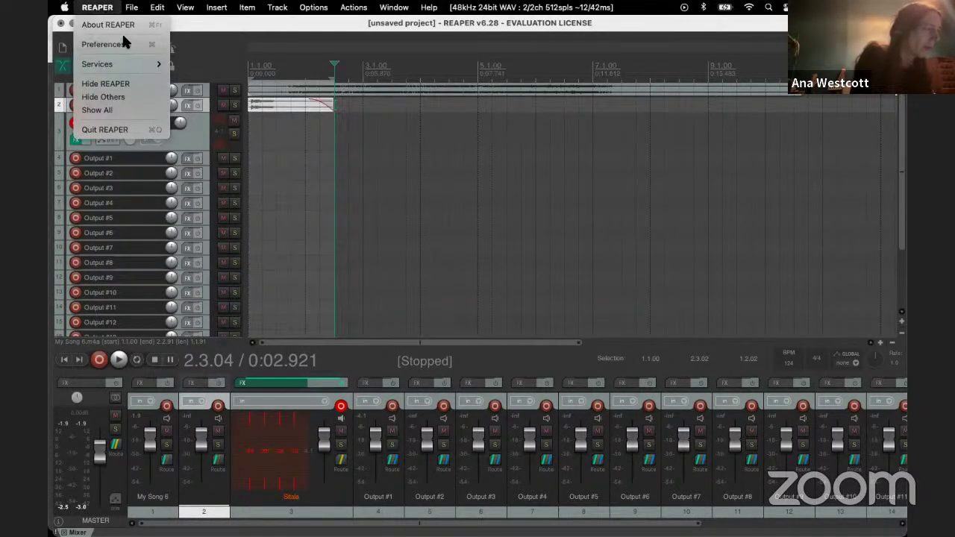
pyautogui.click(131, 7)
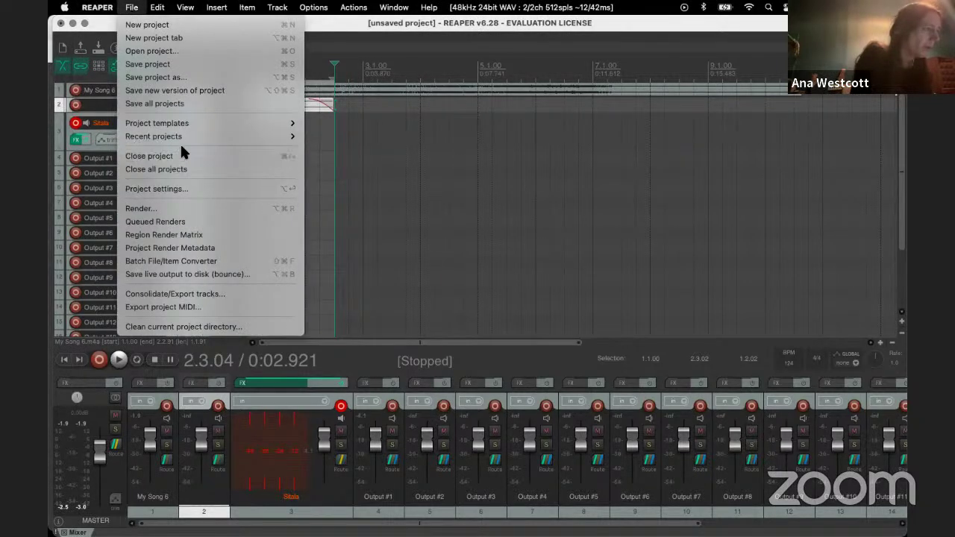
pyautogui.click(180, 208)
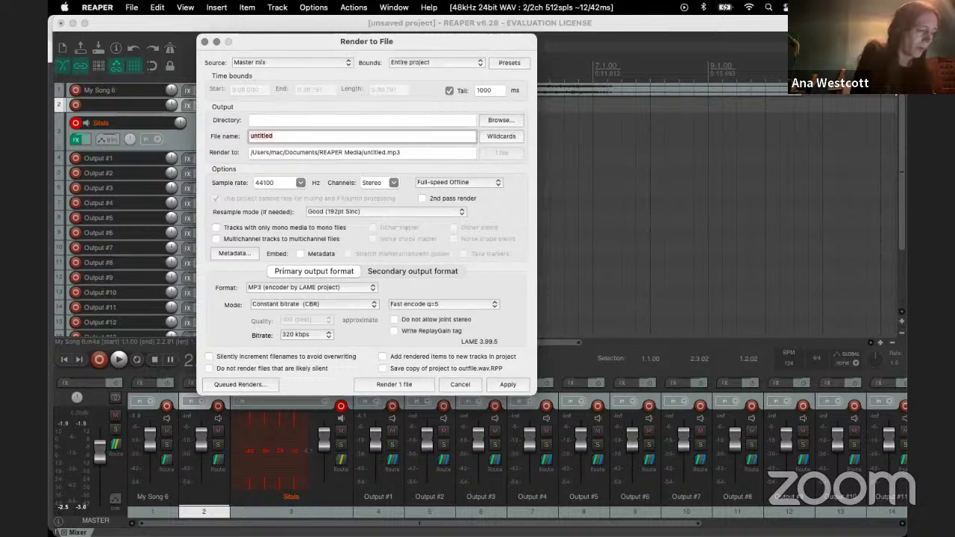
pyautogui.write('bell')
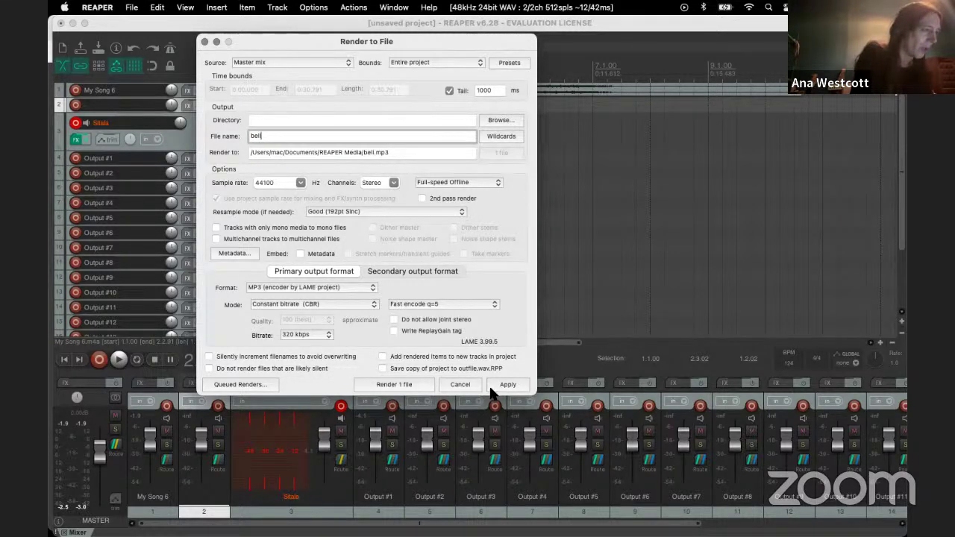
pyautogui.click(501, 120)
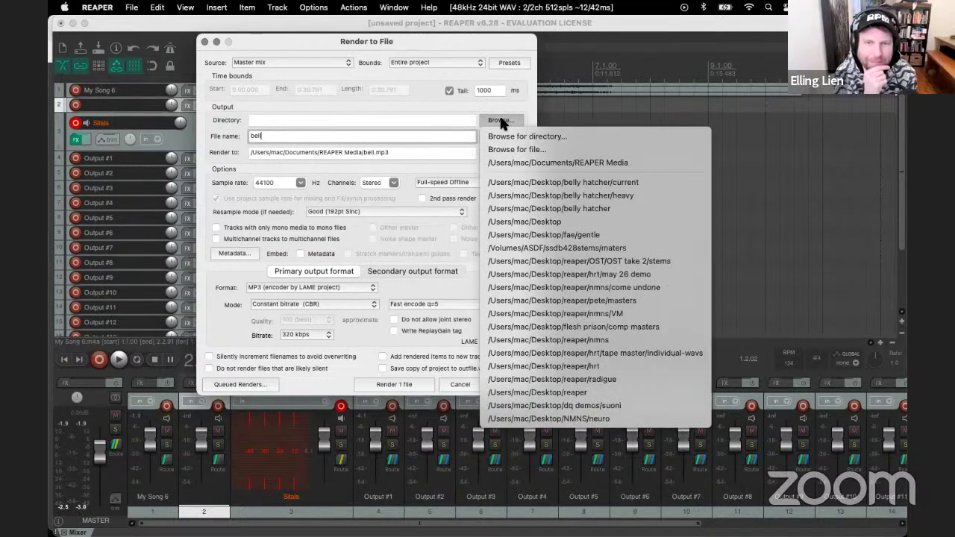
pyautogui.click(554, 222)
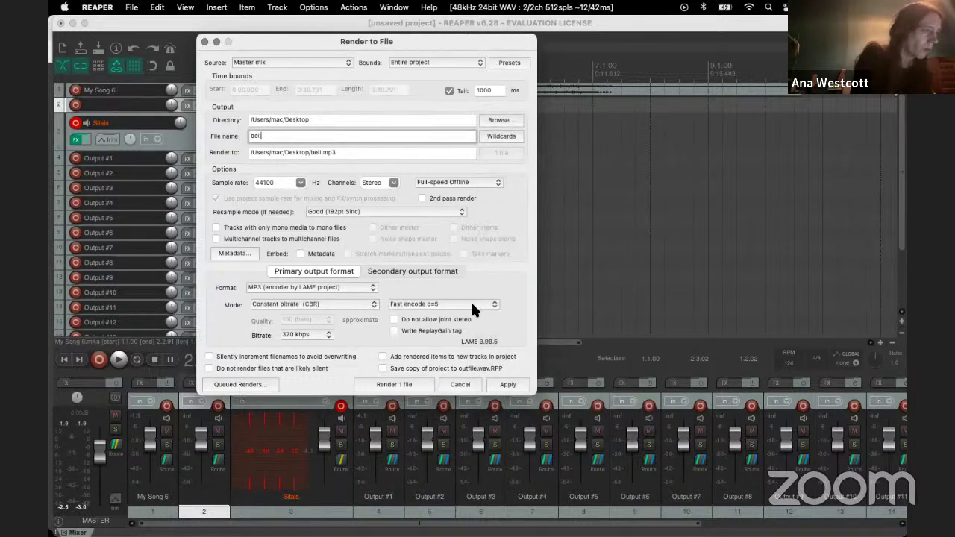
pyautogui.click(508, 384)
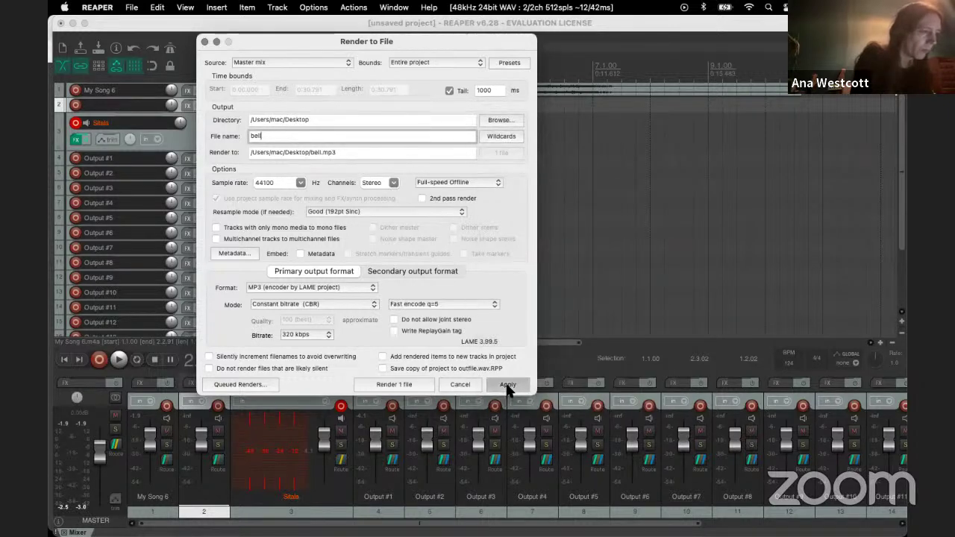
pyautogui.click(394, 384)
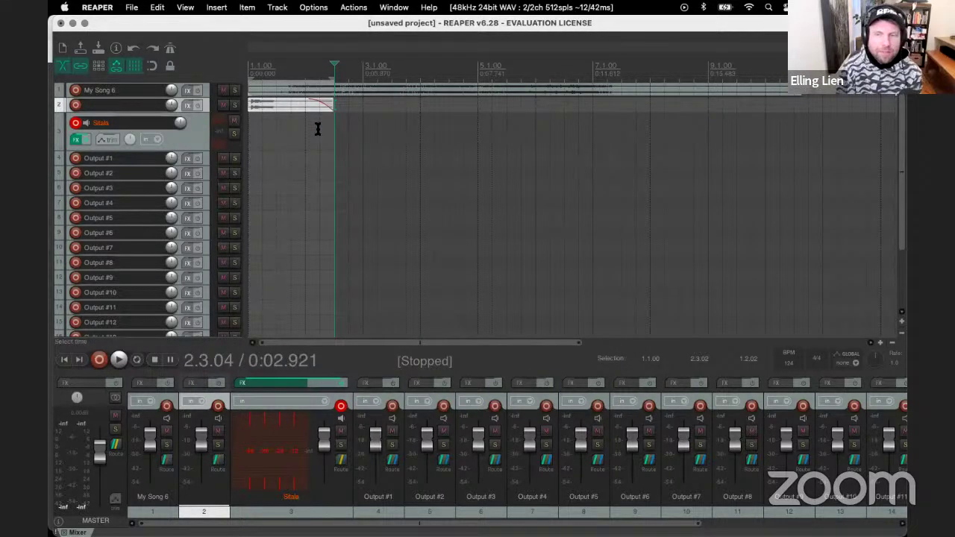
# Step: Solo track 2 so that only its trimmed bell clip is heard, leaving the My Song 6 track unmuted
pyautogui.scroll(-1, 316, 136)
pyautogui.scroll(-3, 316, 136)
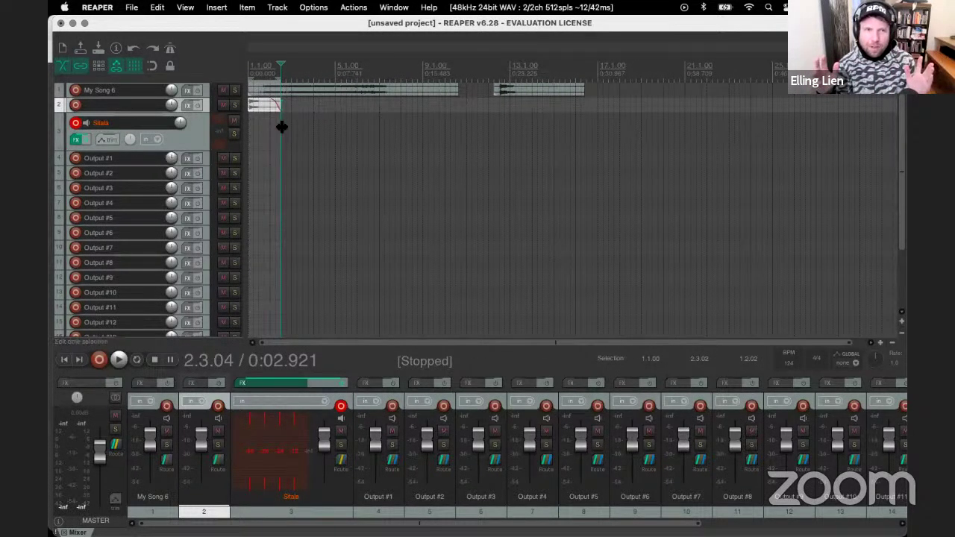
pyautogui.click(223, 90)
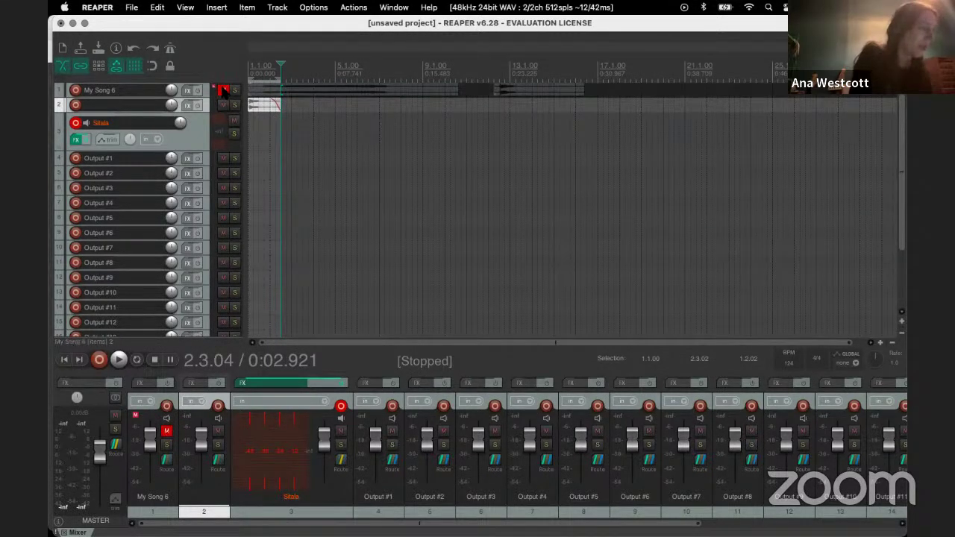
pyautogui.click(234, 104)
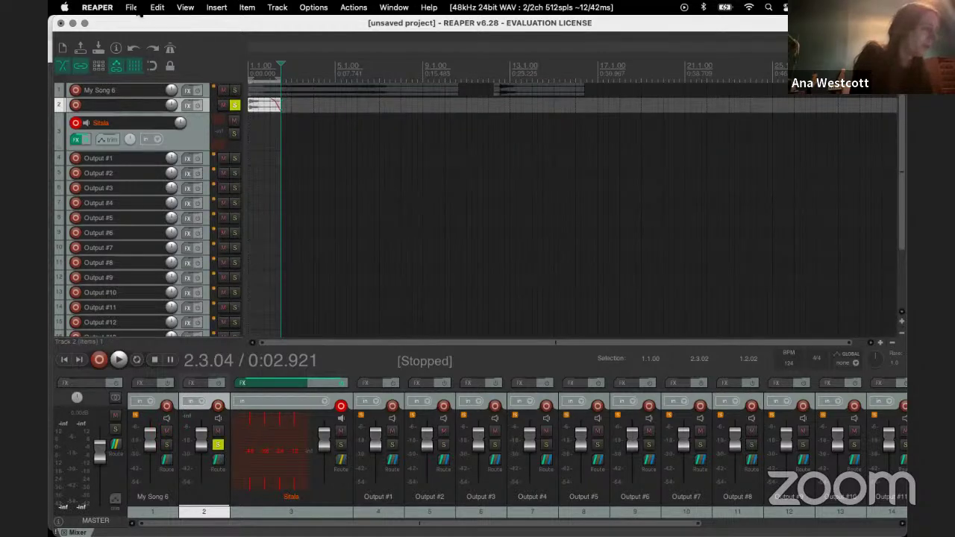
# Step: Render the entire project's master mix over the existing /Users/mac/Desktop/bell.mp3, and switch track 2 from soloed to muted
pyautogui.click(132, 9)
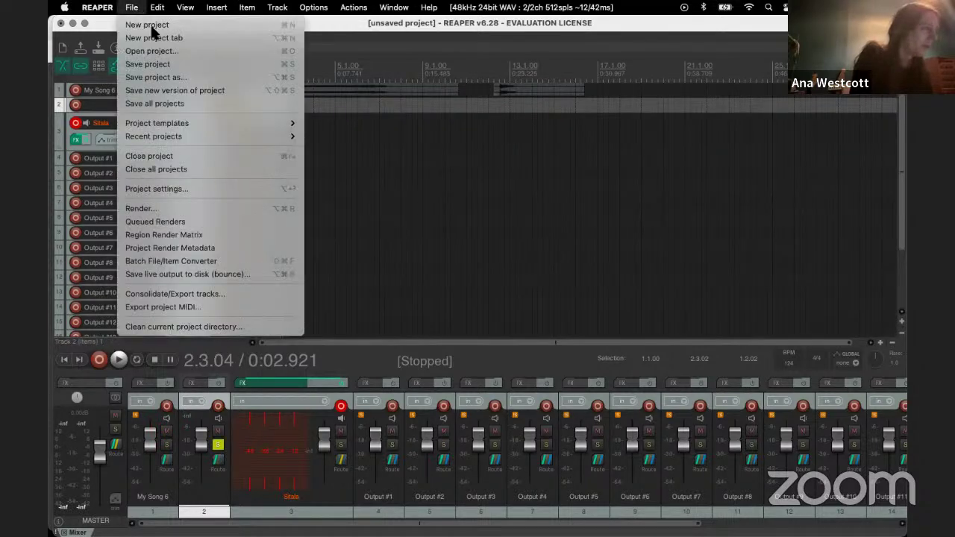
pyautogui.click(210, 208)
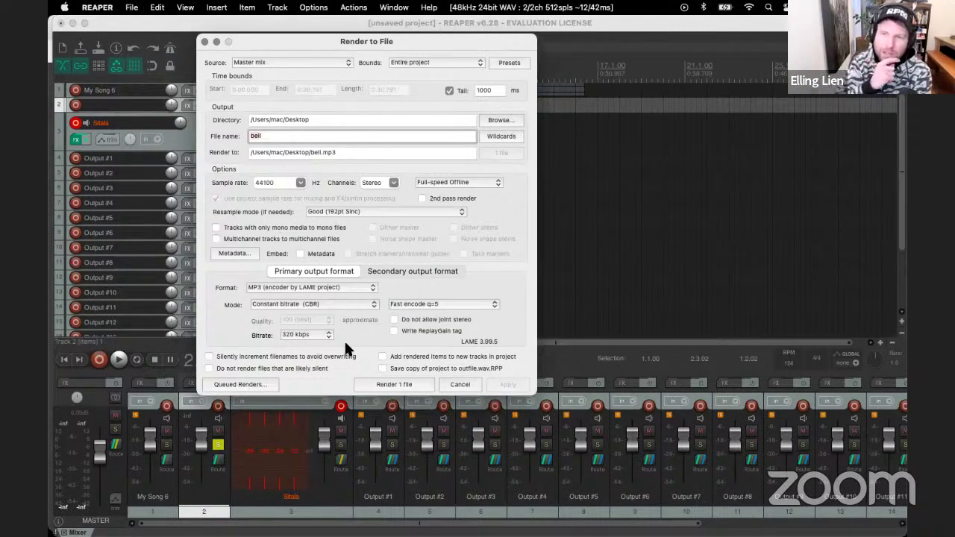
pyautogui.click(376, 386)
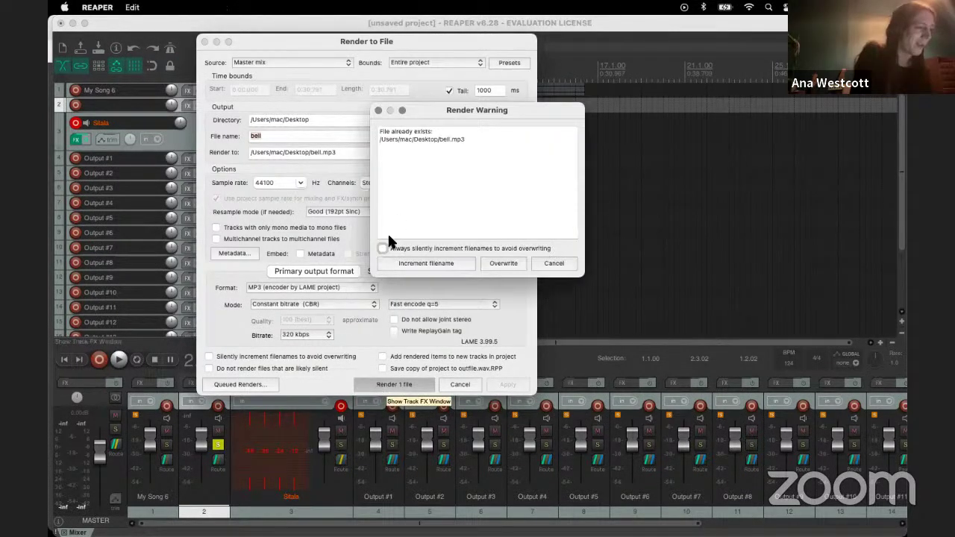
pyautogui.click(504, 265)
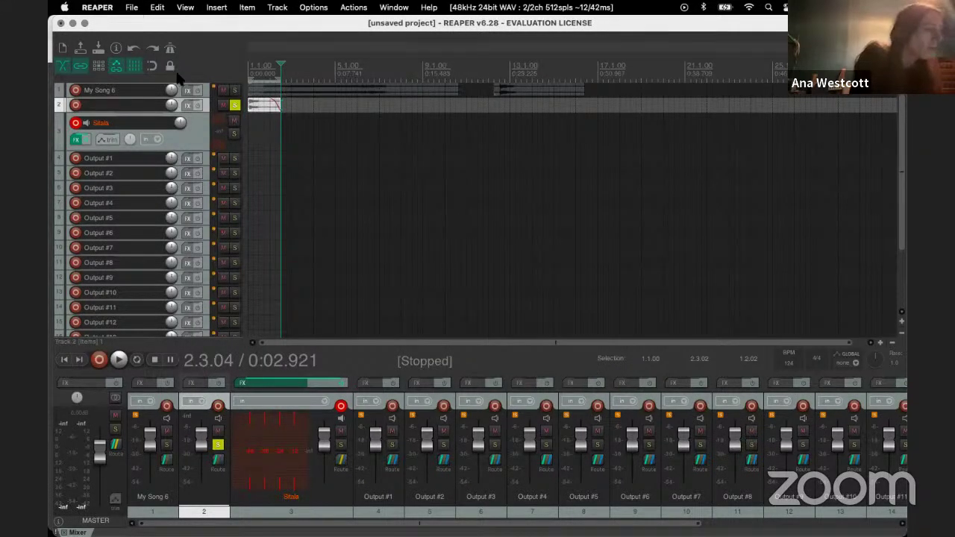
pyautogui.click(234, 105)
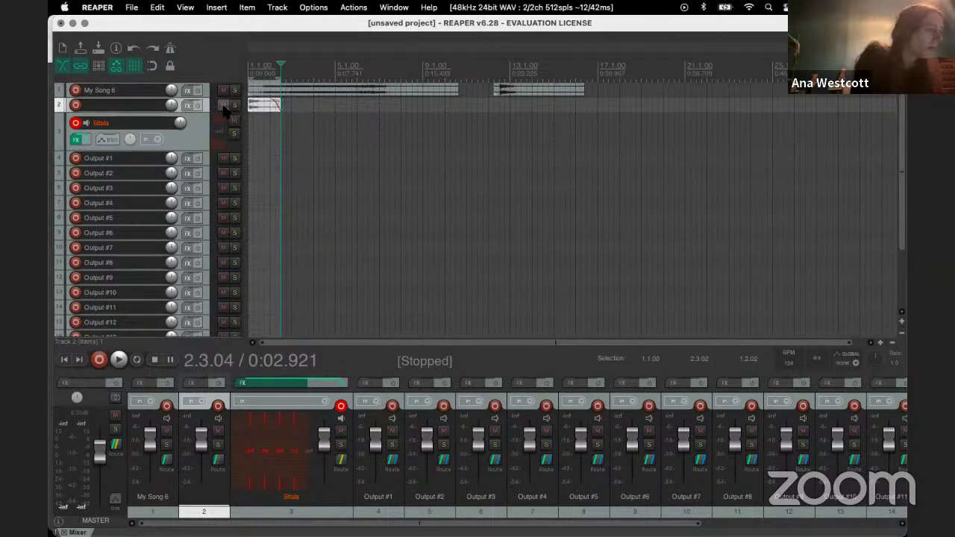
pyautogui.click(223, 105)
# Step: Load bell.mp3 from the Desktop onto Sitala's empty pad 5 (E2), audition it, and mute the My Song 6 track
pyautogui.click(78, 139)
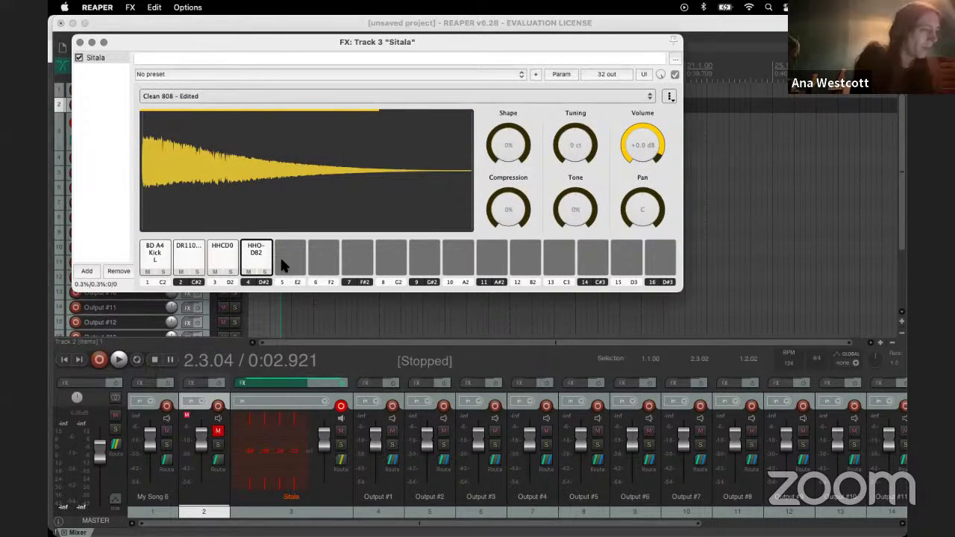
pyautogui.click(284, 265)
pyautogui.moveTo(313, 278)
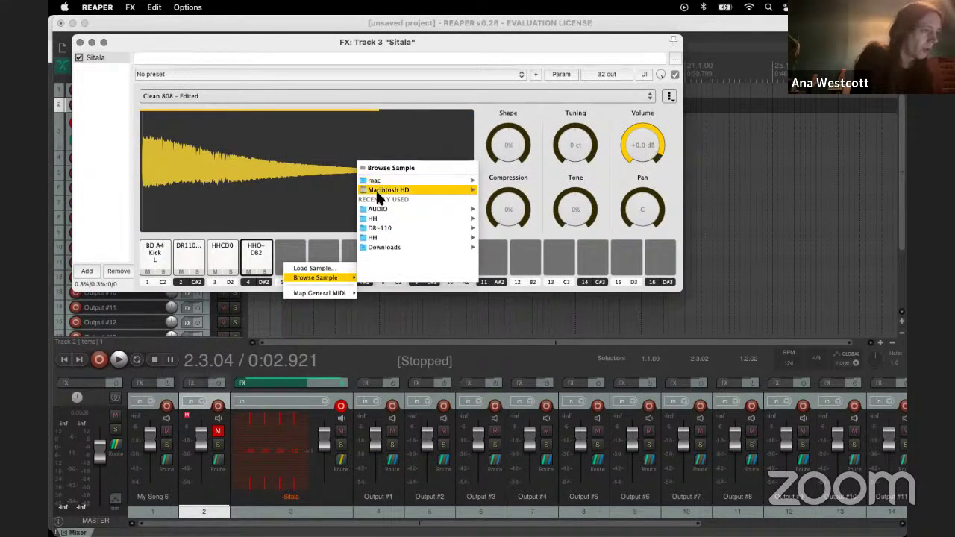
pyautogui.click(317, 269)
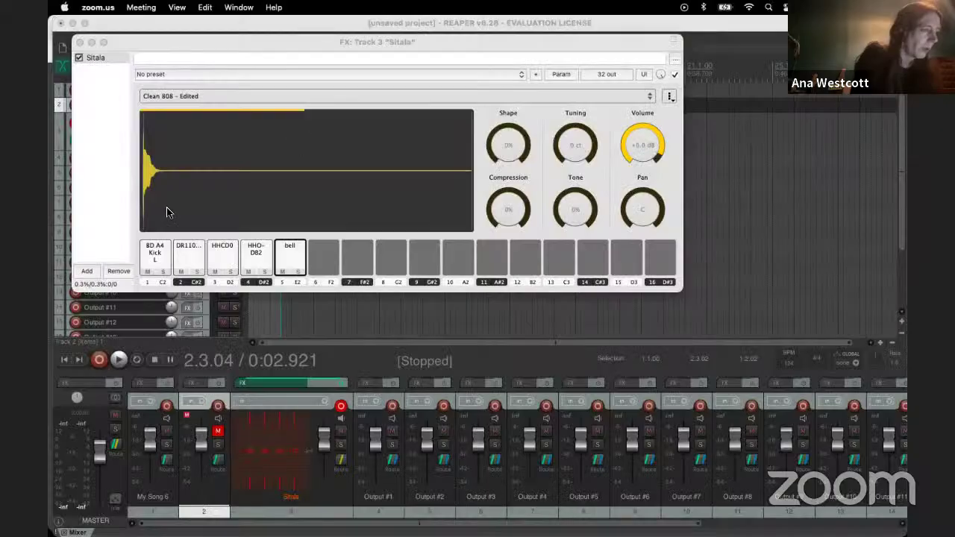
pyautogui.click(187, 135)
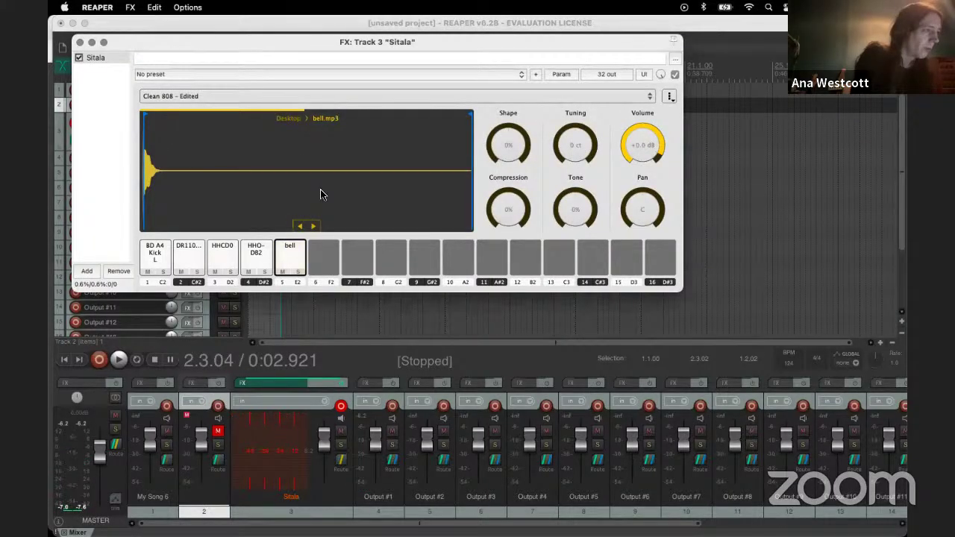
pyautogui.click(79, 43)
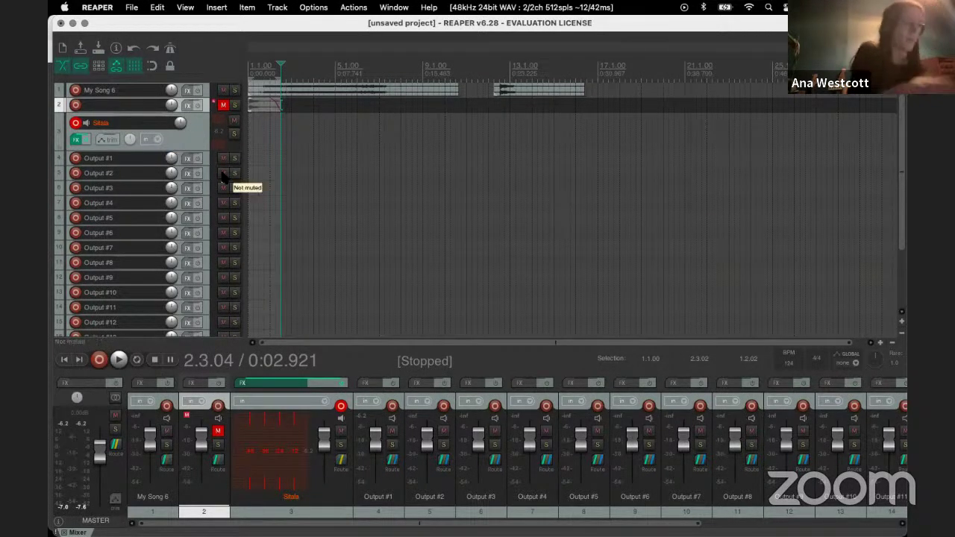
pyautogui.click(223, 90)
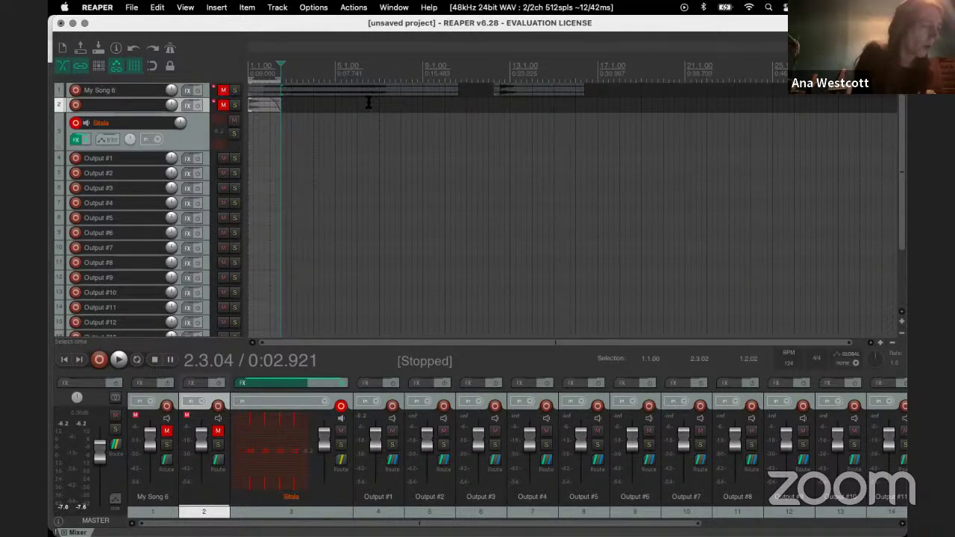
pyautogui.click(193, 136)
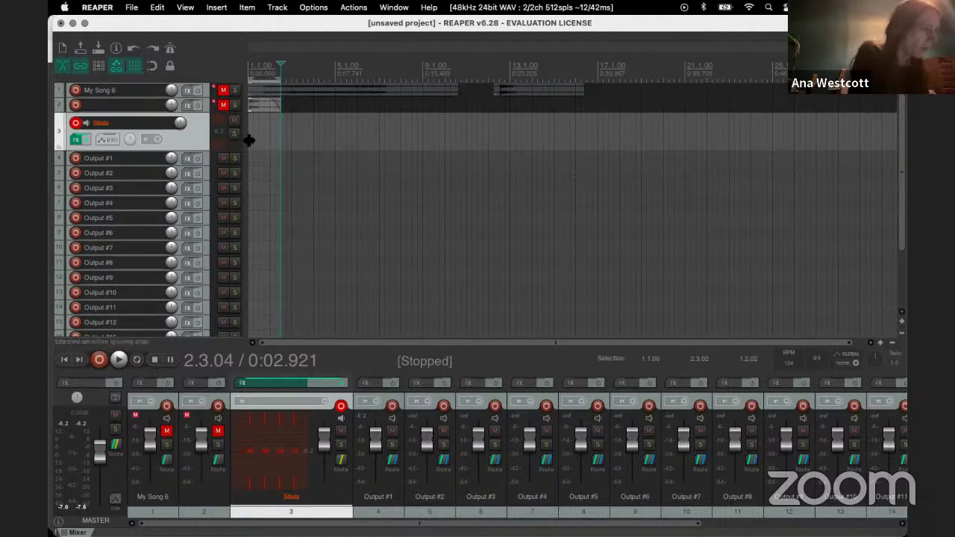
pyautogui.moveTo(253, 144); pyautogui.dragTo(325, 149)
pyautogui.click(285, 138)
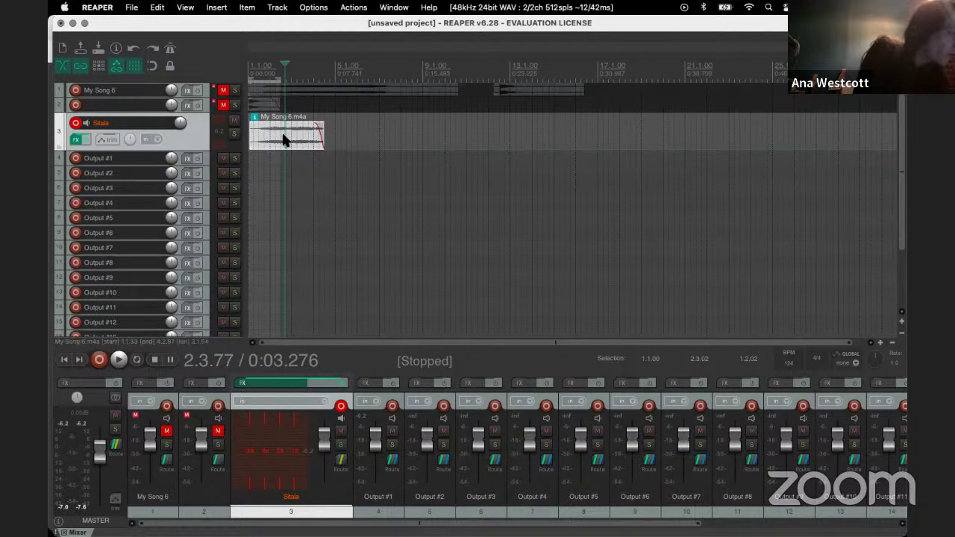
pyautogui.press('Delete')
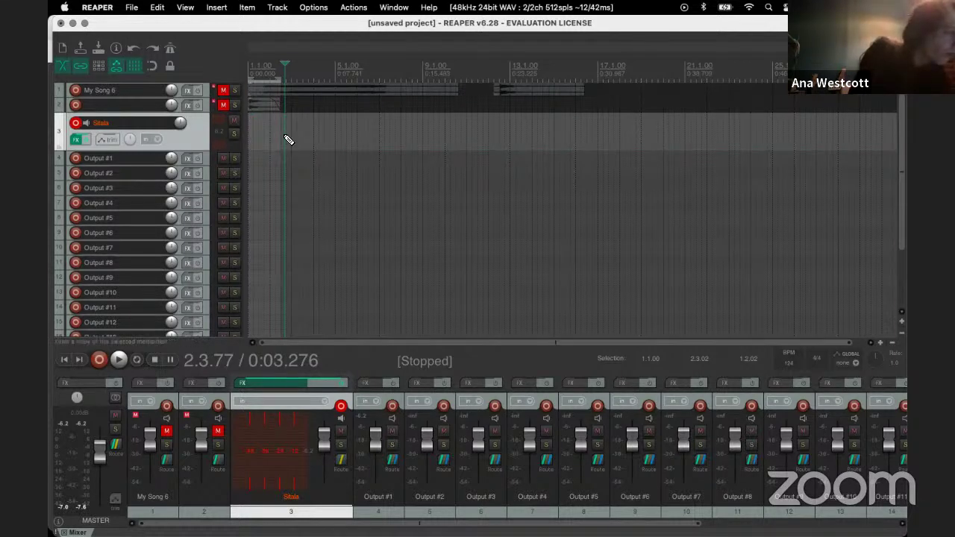
# Step: Draw an empty MIDI item on the Sitala track from the project start to about 3.2 and open it in the MIDI editor
pyautogui.moveTo(300, 139); pyautogui.dragTo(252, 138)
pyautogui.doubleClick(270, 144)
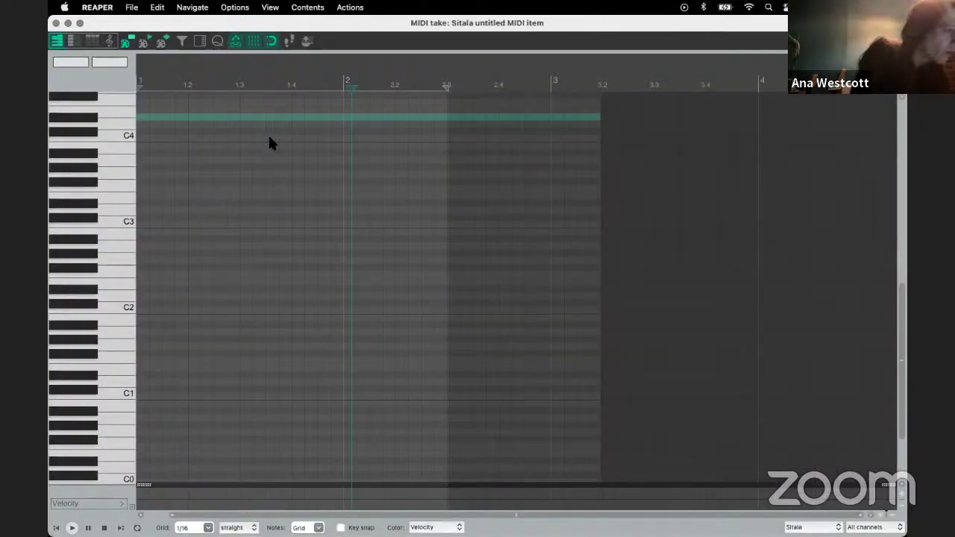
pyautogui.press('Escape')
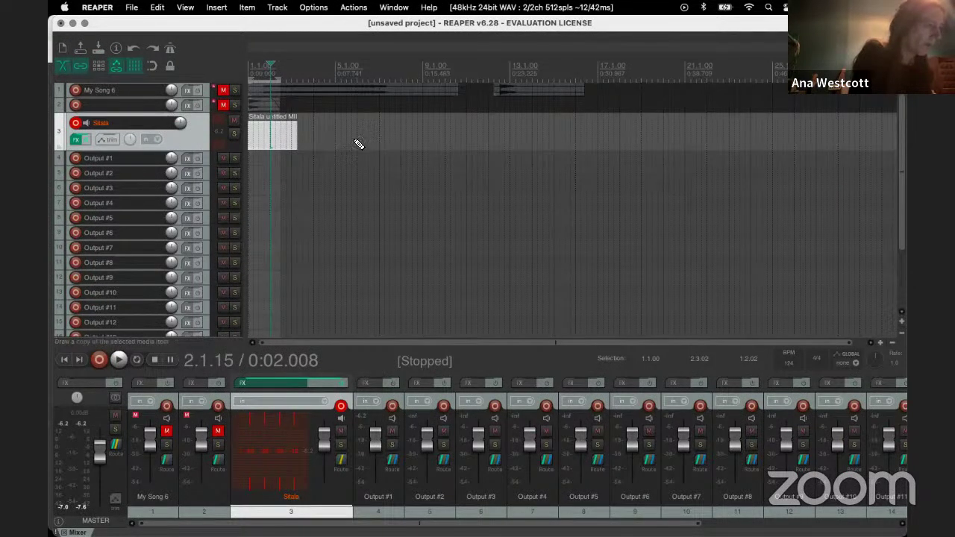
pyautogui.click(275, 135)
pyautogui.doubleClick(276, 135)
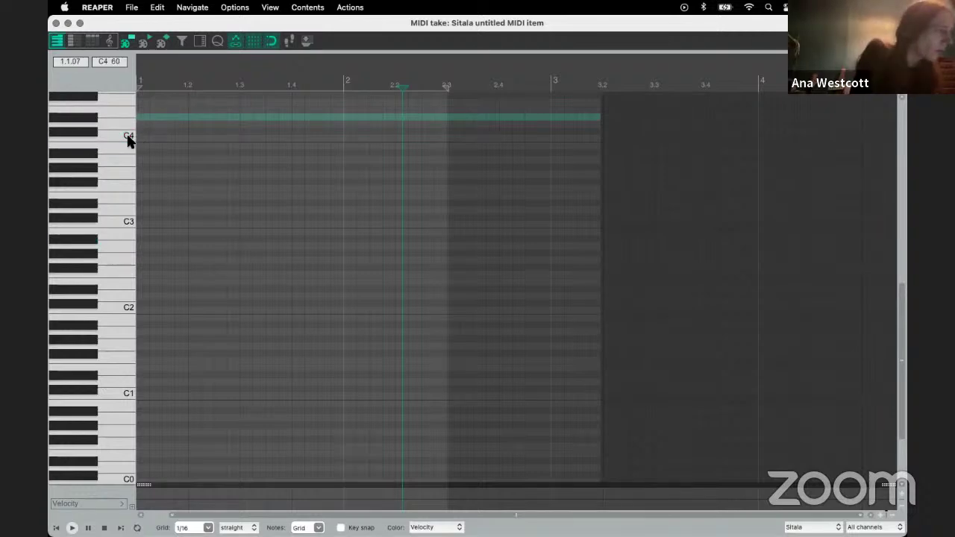
# Step: Audition the drum samples on notes 36 and 37 in the named-notes display, and return to the piano roll
pyautogui.scroll(-3, 127, 140)
pyautogui.scroll(-3, 128, 141)
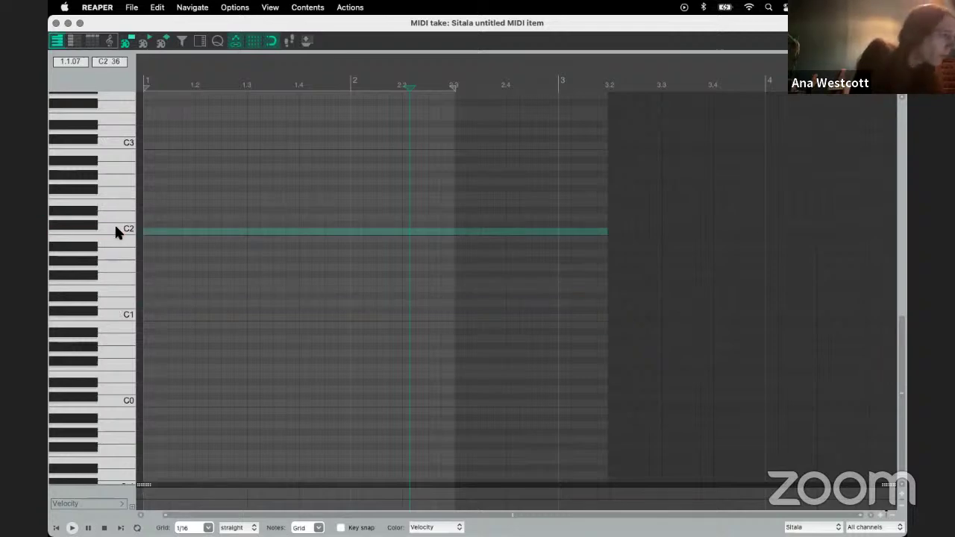
pyautogui.click(72, 41)
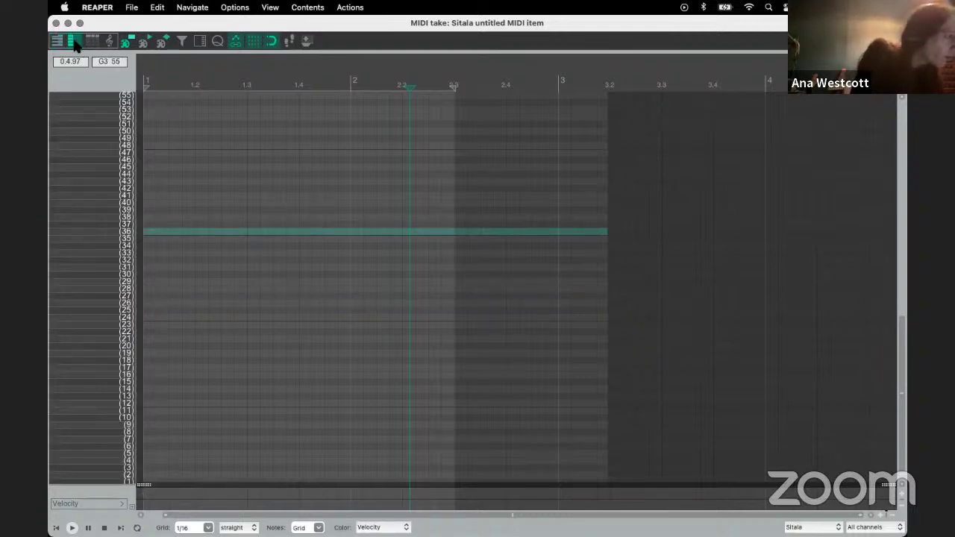
pyautogui.click(124, 234)
pyautogui.click(901, 501)
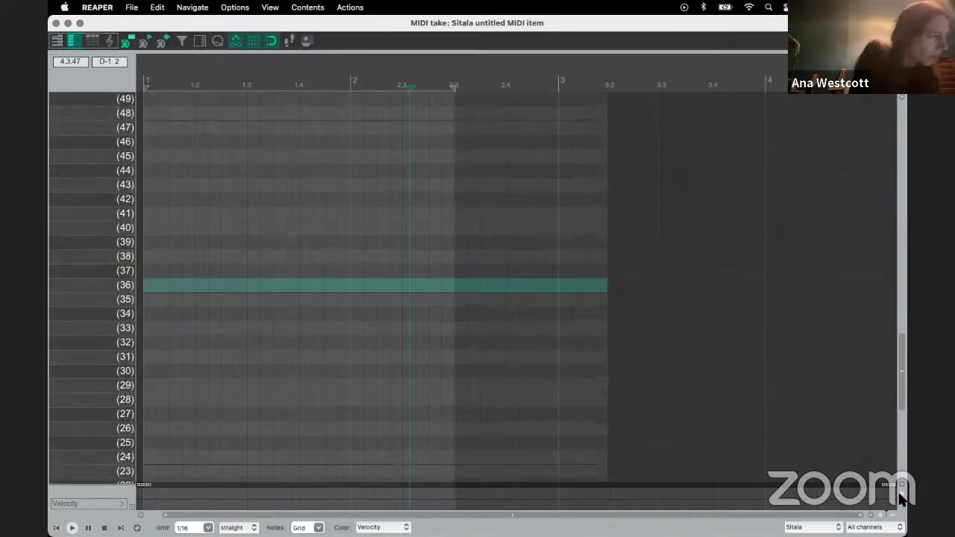
pyautogui.click(901, 501)
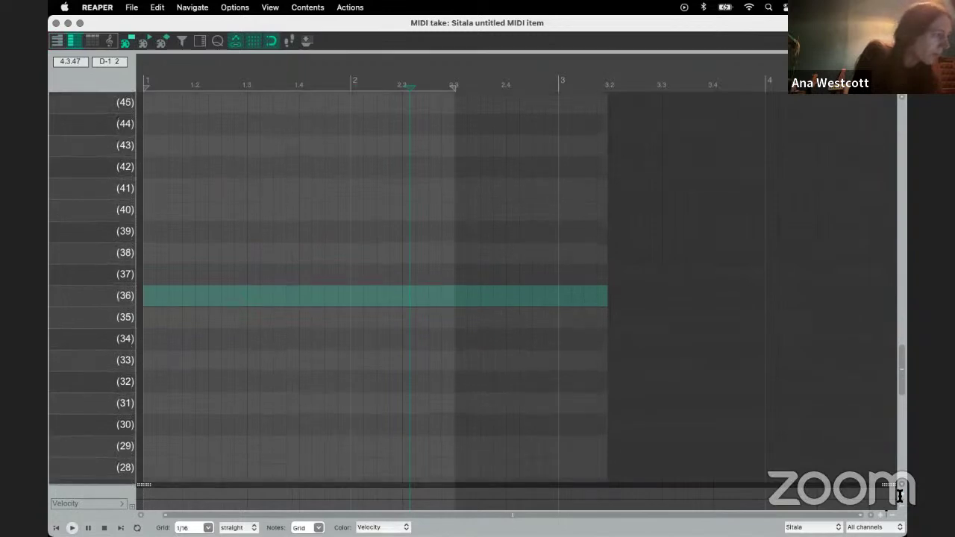
pyautogui.click(125, 297)
pyautogui.click(125, 297)
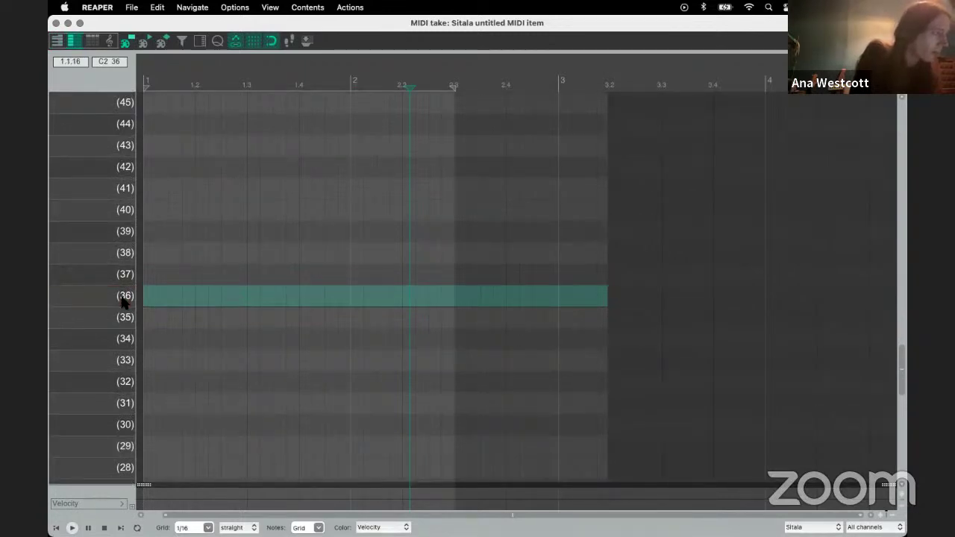
pyautogui.click(126, 297)
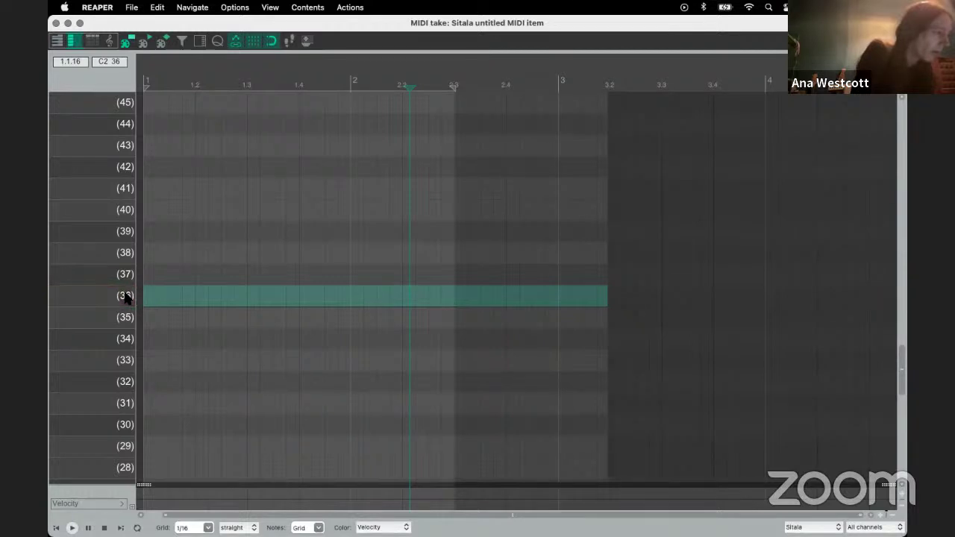
pyautogui.click(126, 297)
pyautogui.click(124, 282)
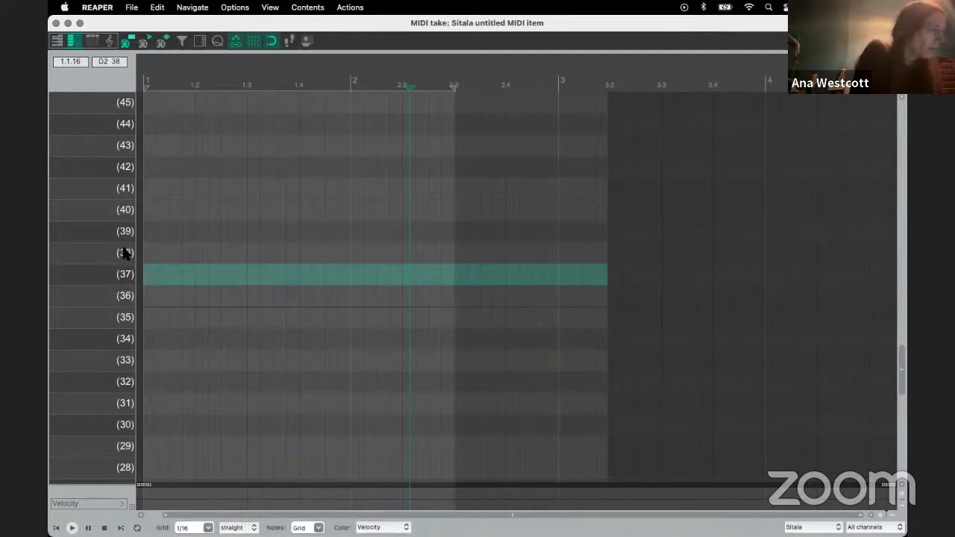
pyautogui.click(127, 297)
pyautogui.click(127, 299)
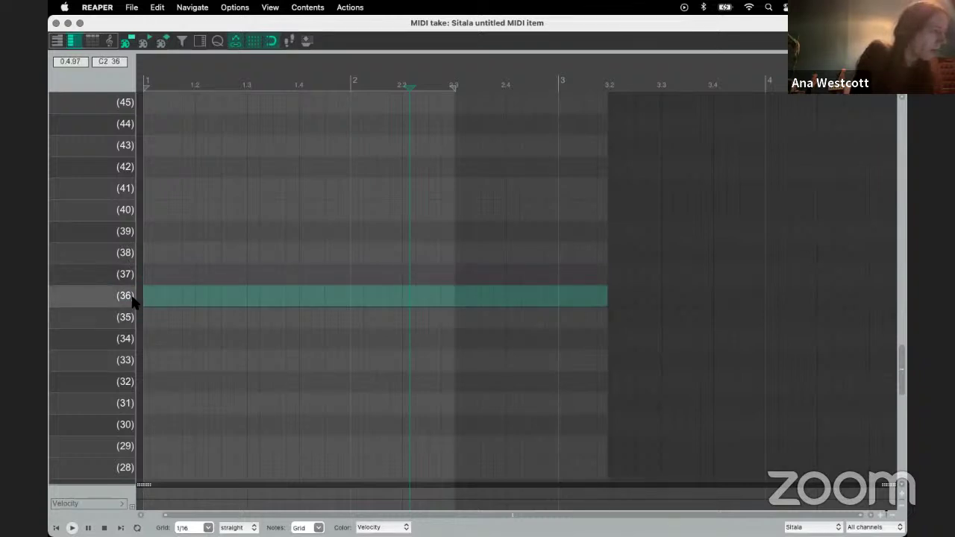
pyautogui.click(57, 43)
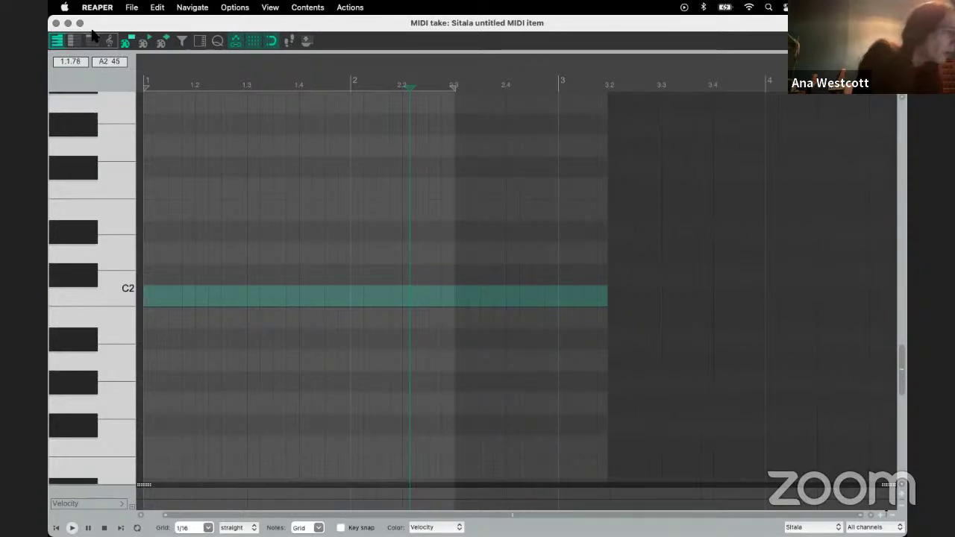
# Step: Draw six 1/16 notes on C2, one every eighth note from 1.1 to the eighth after 1.3, and close the MIDI editor
pyautogui.click(152, 298)
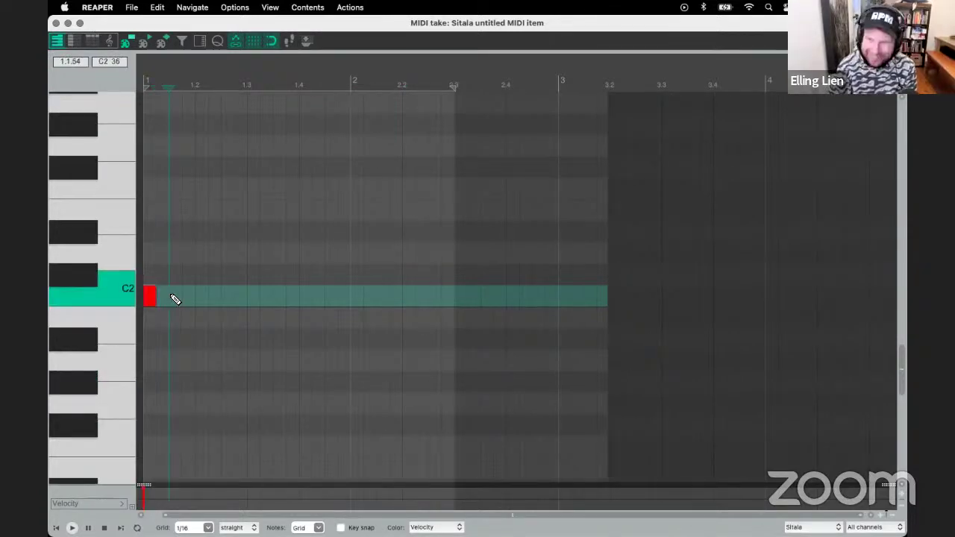
pyautogui.click(175, 299)
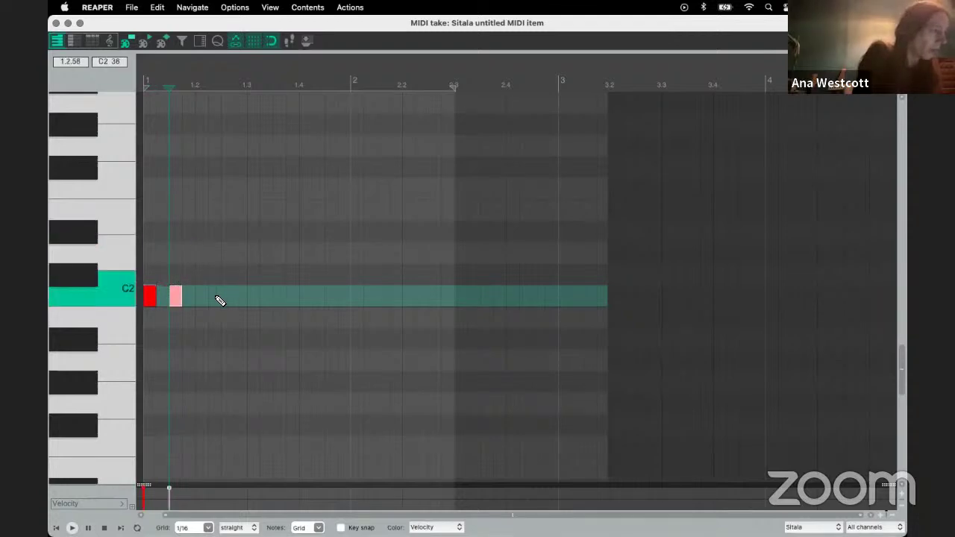
pyautogui.click(203, 298)
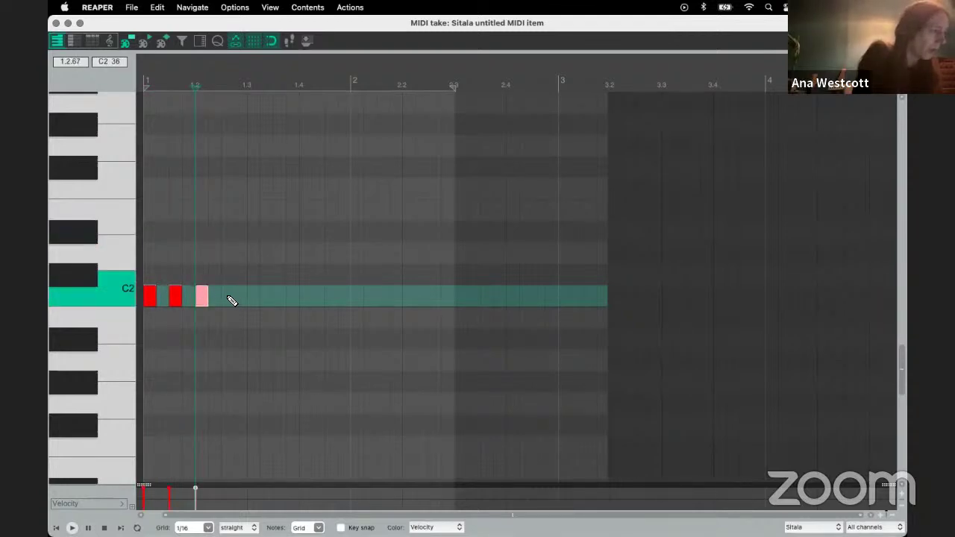
pyautogui.click(228, 298)
pyautogui.click(254, 298)
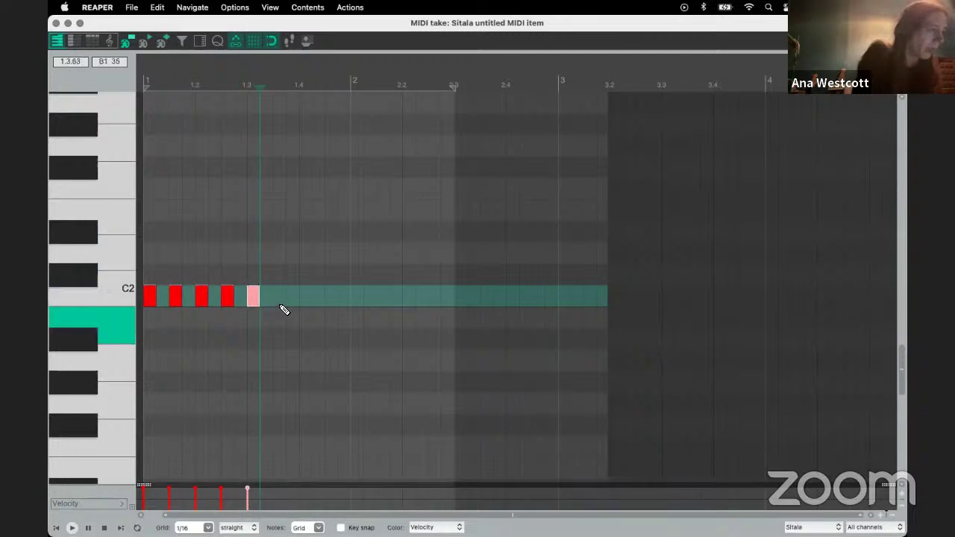
pyautogui.click(281, 300)
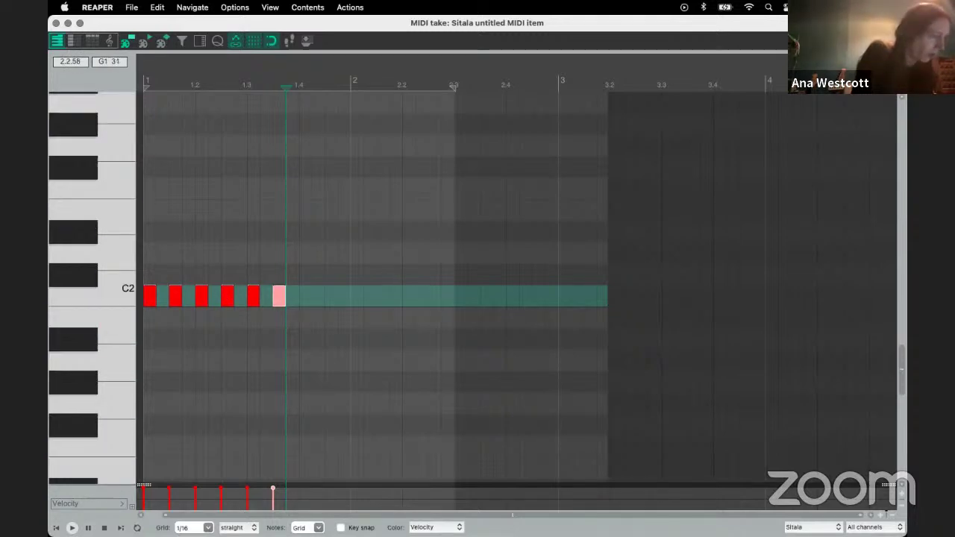
pyautogui.press('Escape')
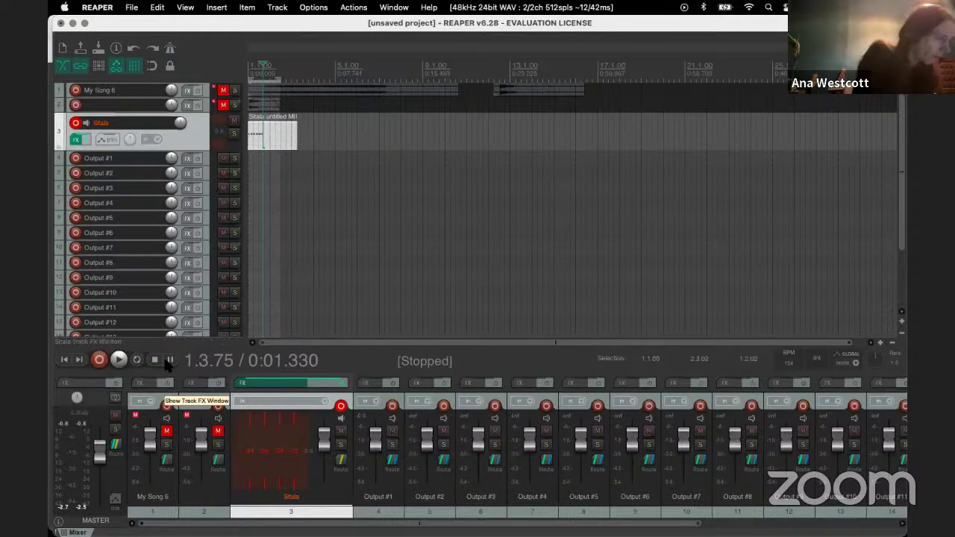
# Step: Set the project tempo to 142 BPM, then reopen the Sitala MIDI item and play its notes from the start
pyautogui.click(789, 363)
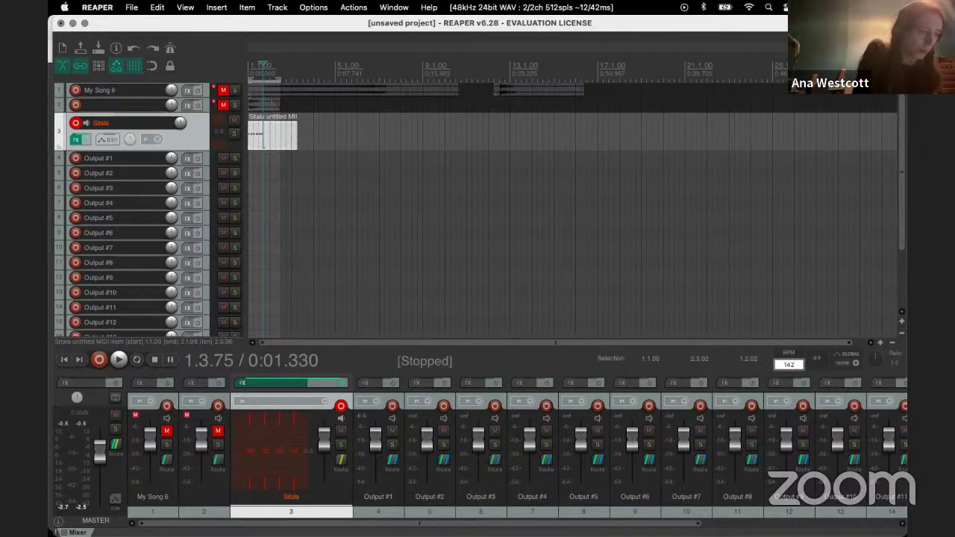
pyautogui.press('Return')
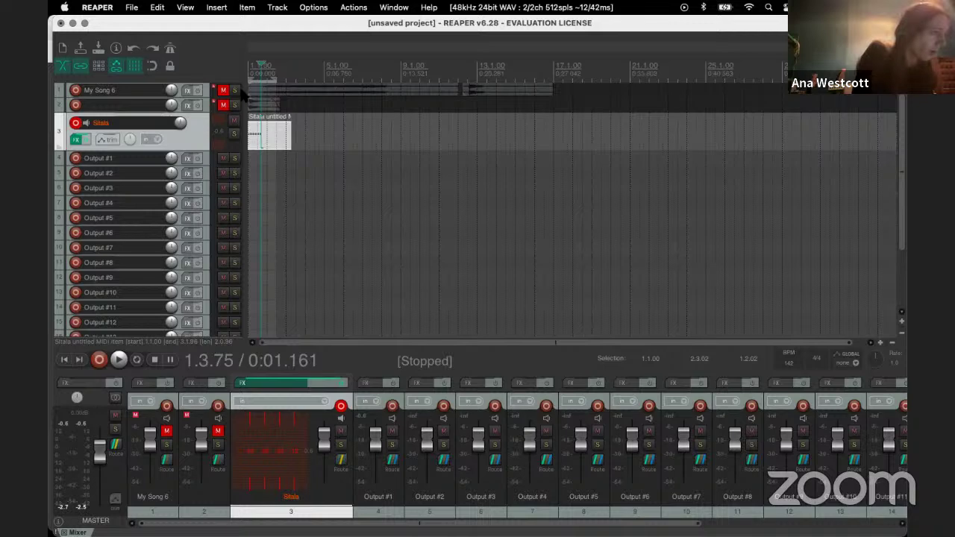
pyautogui.doubleClick(257, 136)
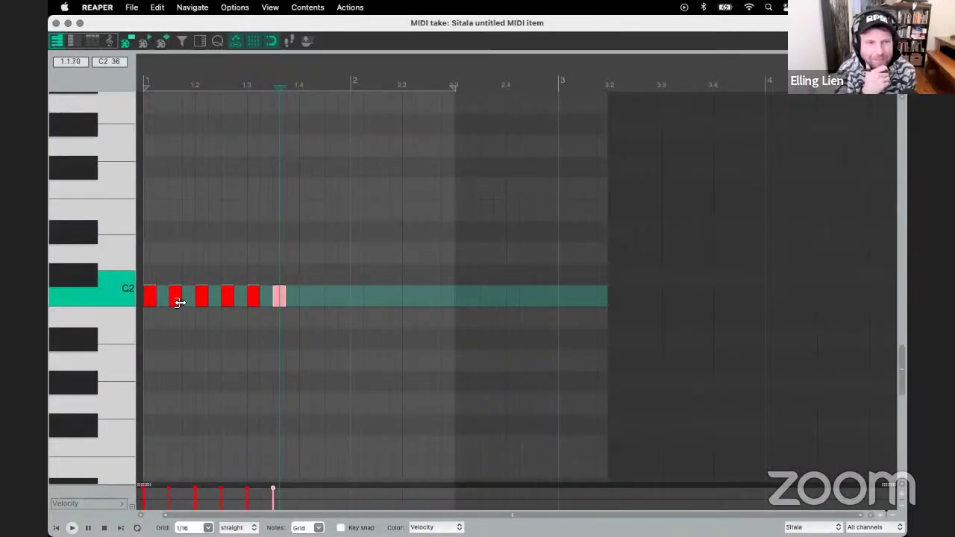
pyautogui.press('Home')
pyautogui.press('space')
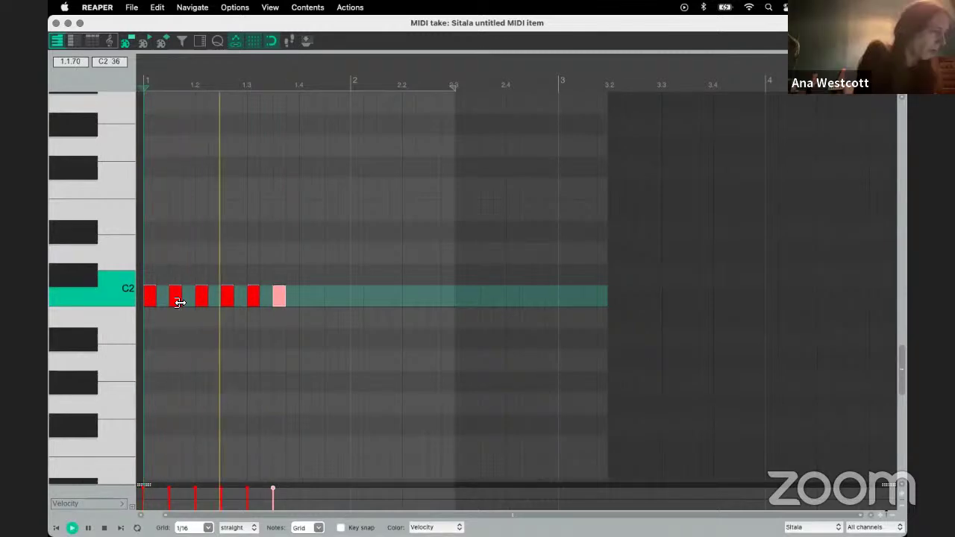
pyautogui.press('space')
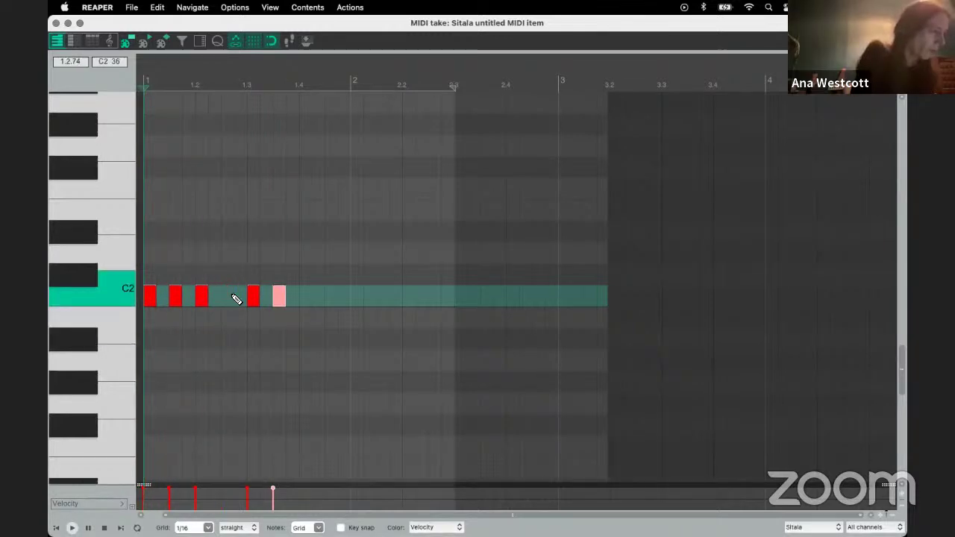
# Step: Rework the C2 rhythm by removing the off-beat notes after 1.2 and 1.3, placing notes on 1.4 and 2.1, and playing it
pyautogui.press('super+d')
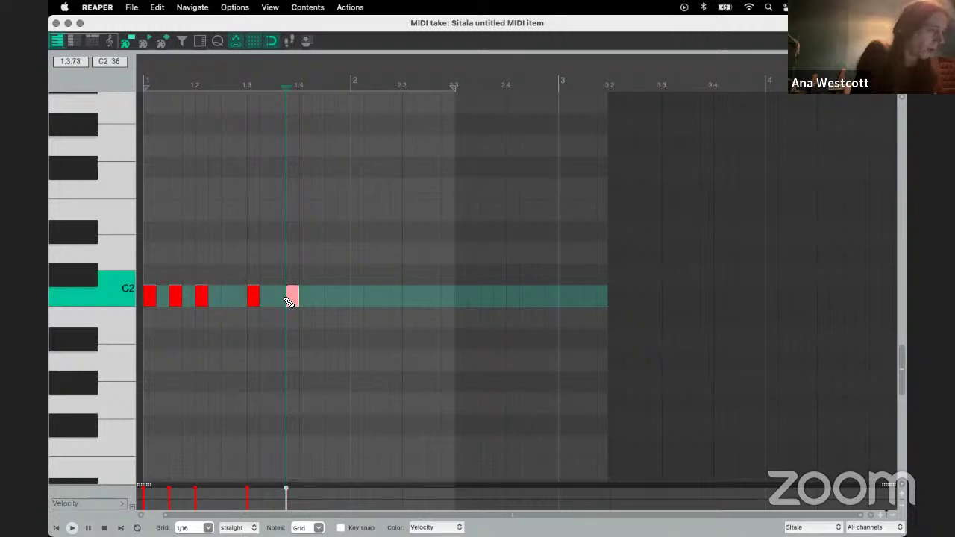
pyautogui.click(304, 298)
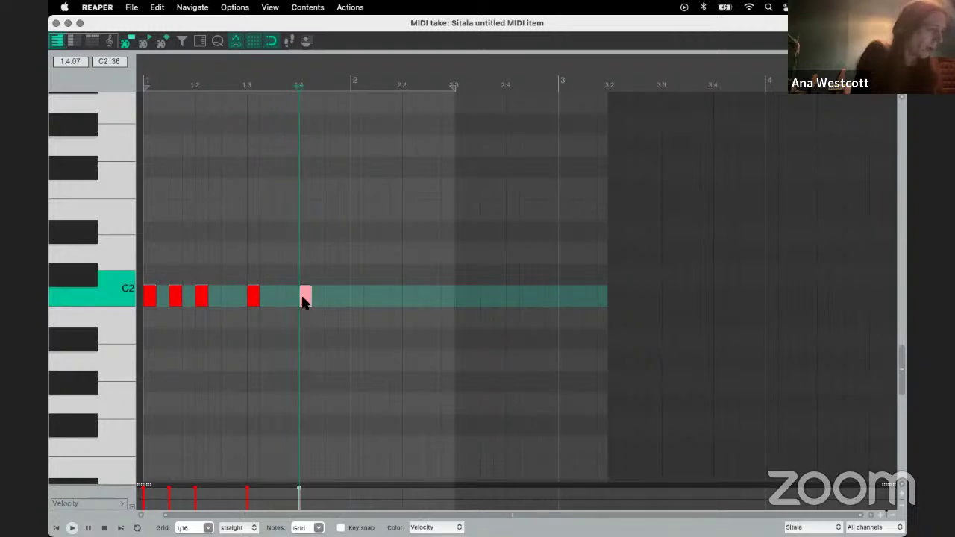
pyautogui.click(357, 297)
pyautogui.press('space')
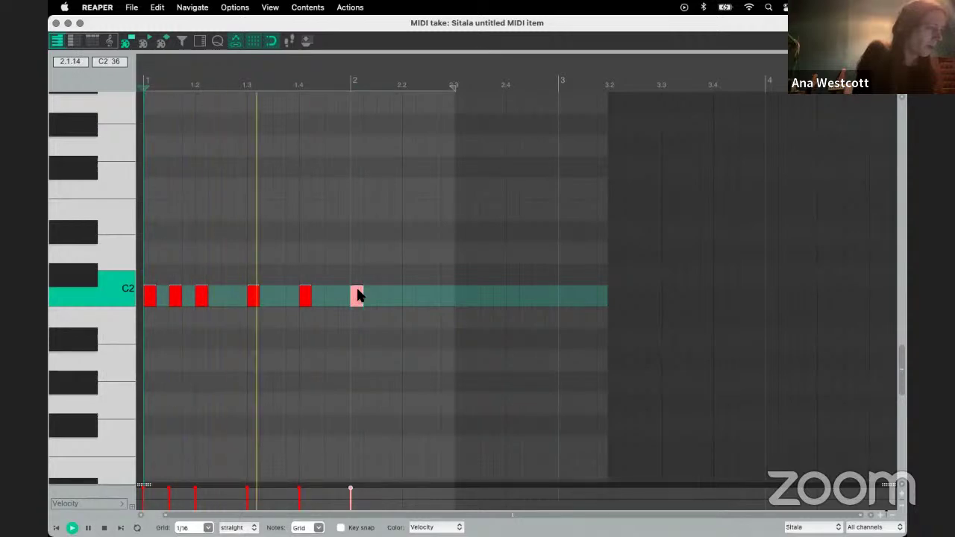
pyautogui.press('space')
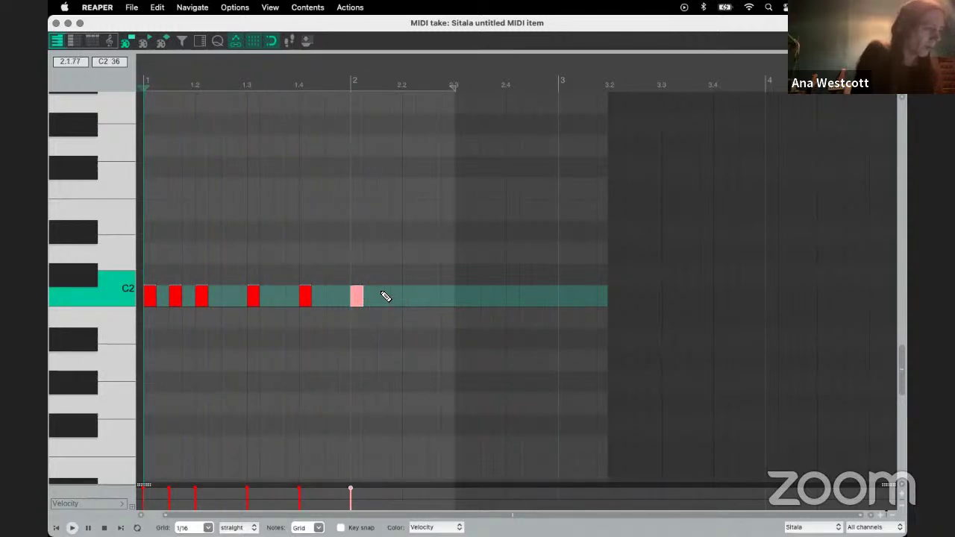
# Step: Add five C2 notes on 2.2, the eighth after 2.2, 2.3, the eighth after 2.3, and 2.4, and close the MIDI editor
pyautogui.click(411, 297)
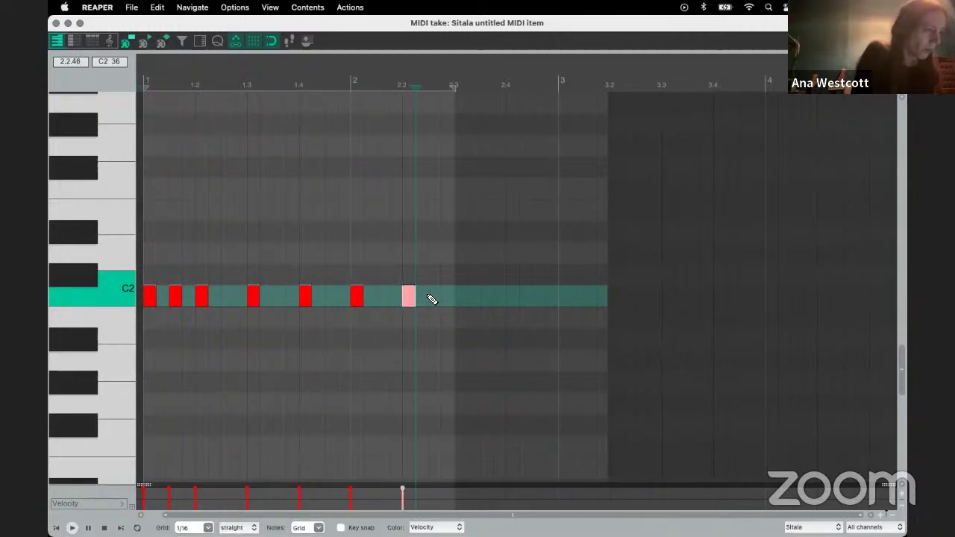
pyautogui.click(437, 299)
pyautogui.click(461, 299)
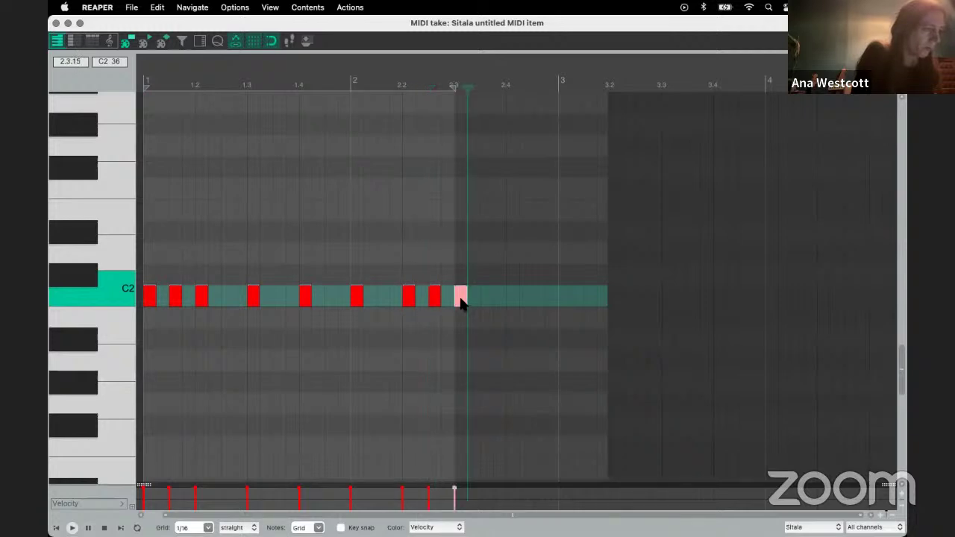
pyautogui.click(486, 298)
pyautogui.click(512, 298)
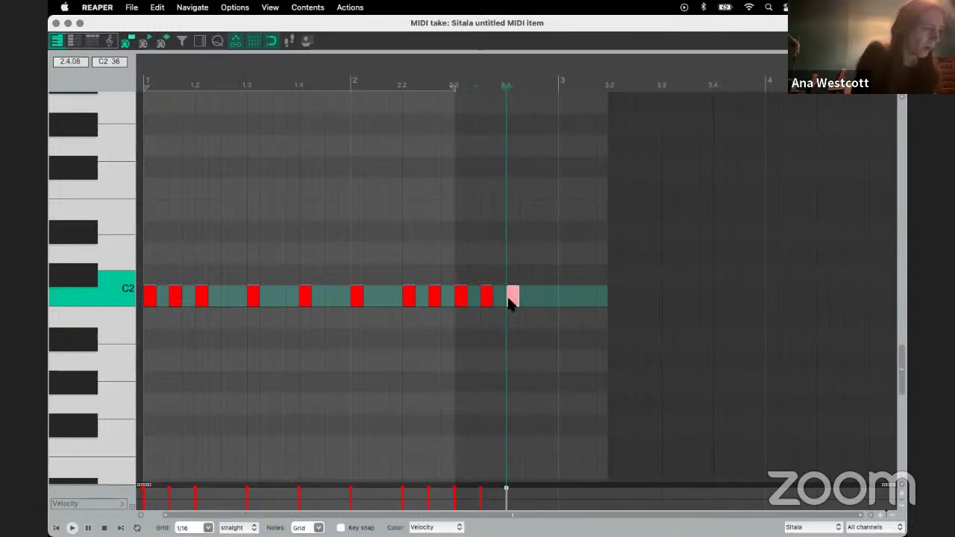
pyautogui.press('Home')
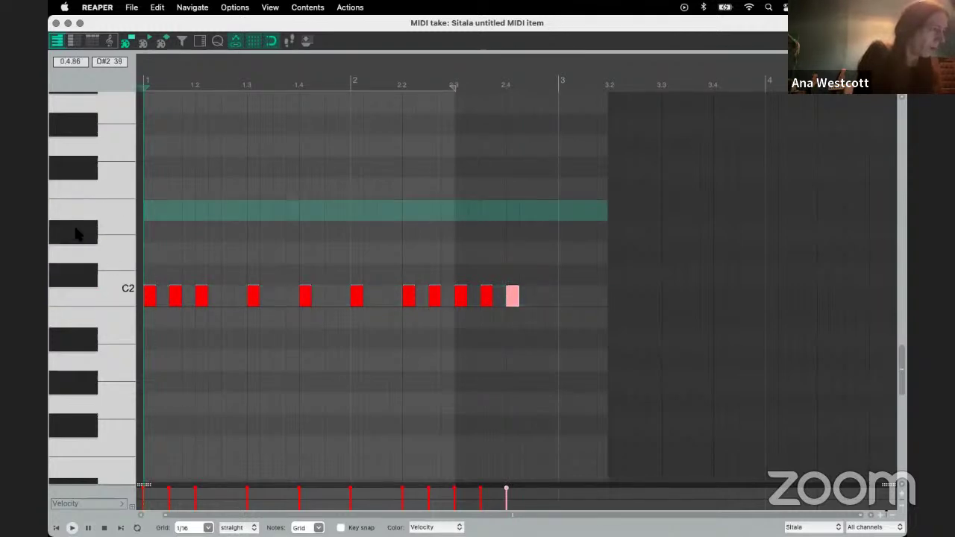
pyautogui.click(86, 260)
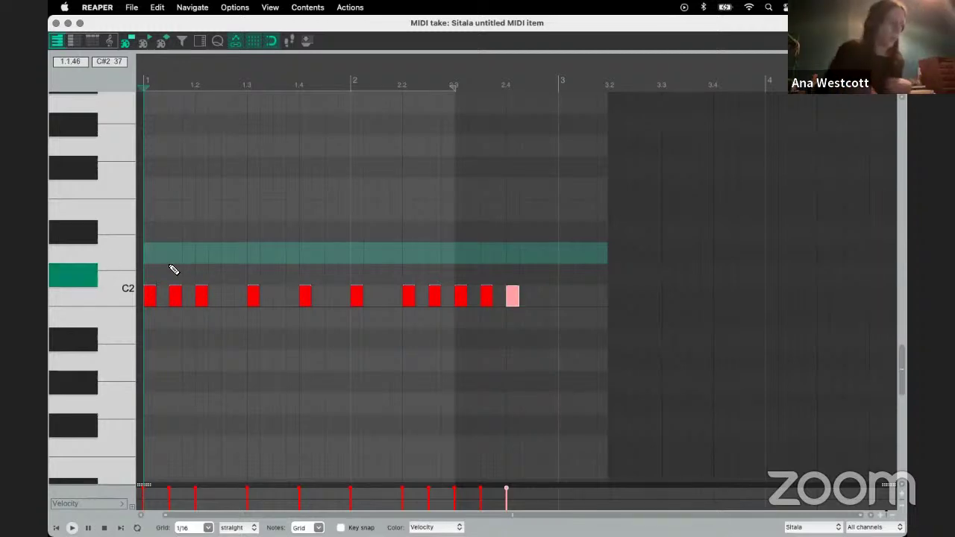
pyautogui.press('Escape')
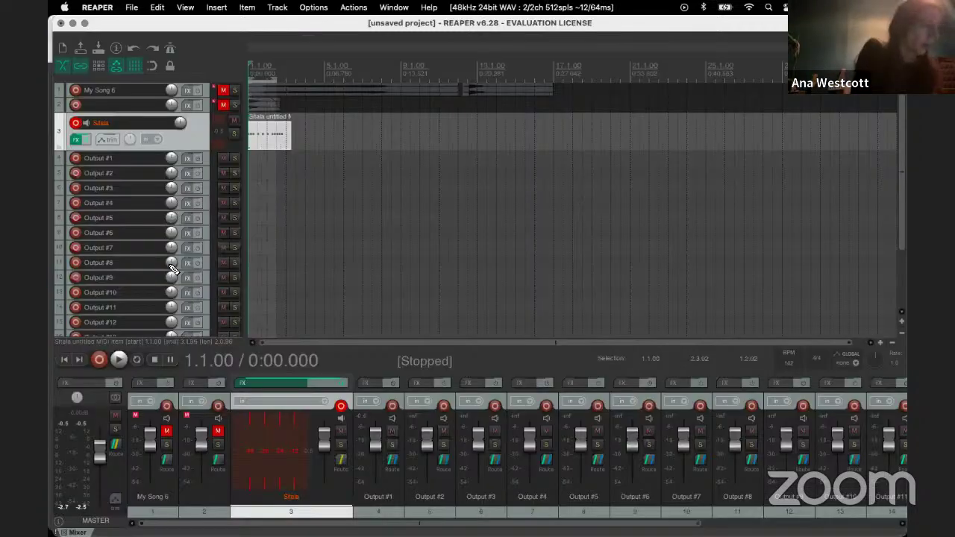
# Step: Trim the end of the Sitala MIDI item to 3.1 and place a copy of it directly after, starting at 3.1
pyautogui.scroll(3, 290, 119)
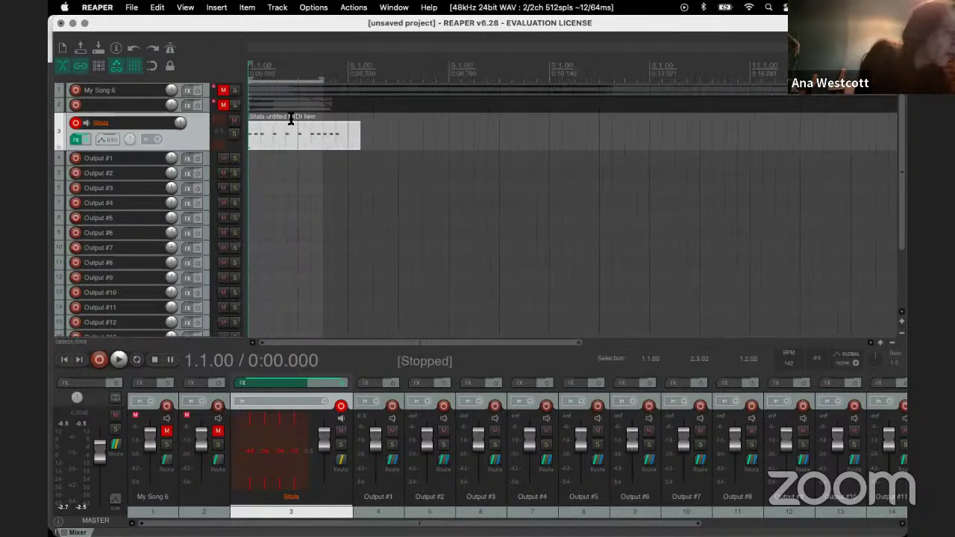
pyautogui.scroll(2, 314, 121)
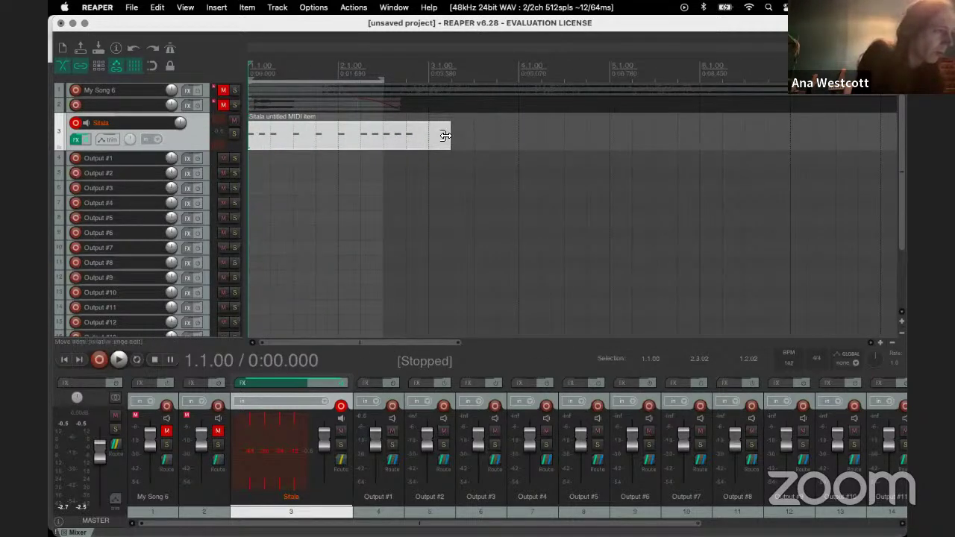
pyautogui.moveTo(451, 135); pyautogui.dragTo(429, 133)
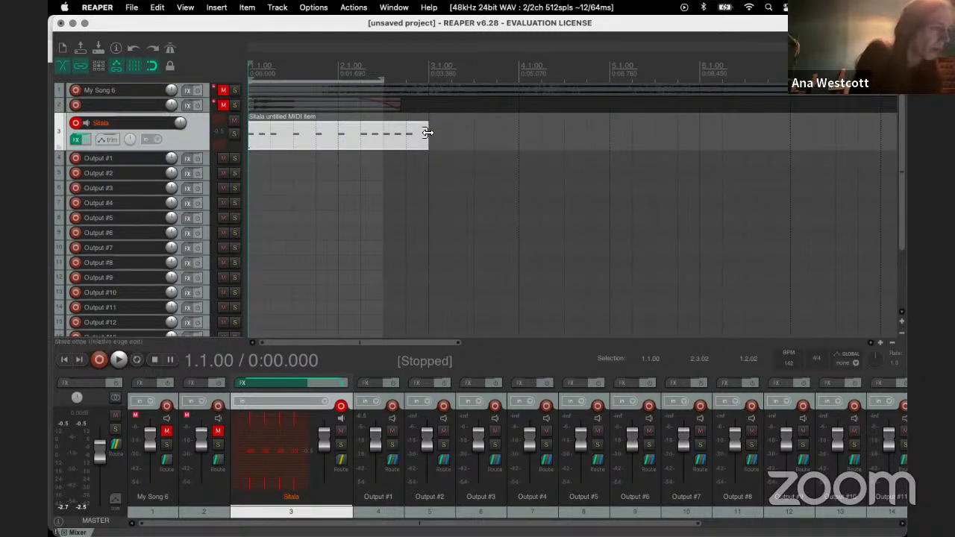
pyautogui.moveTo(428, 133); pyautogui.dragTo(431, 133)
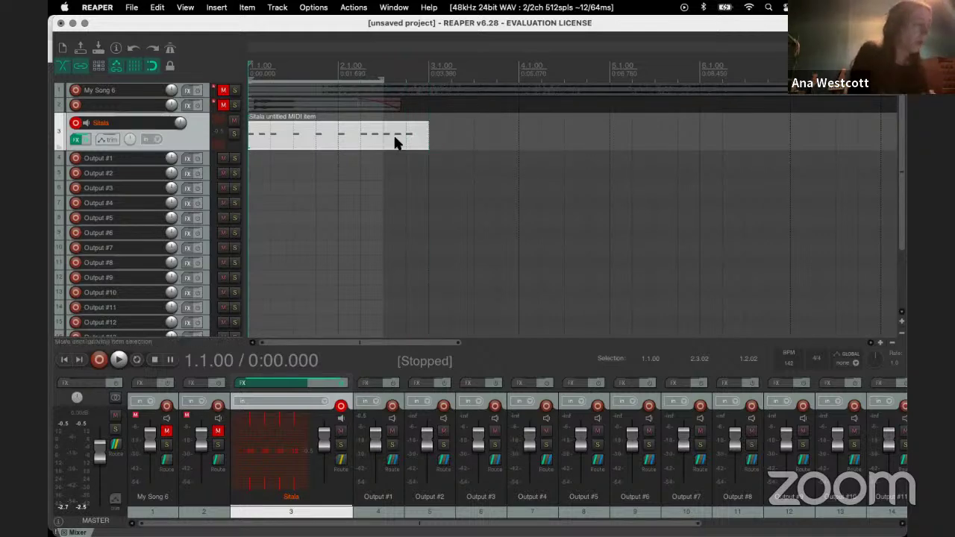
pyautogui.click(395, 142)
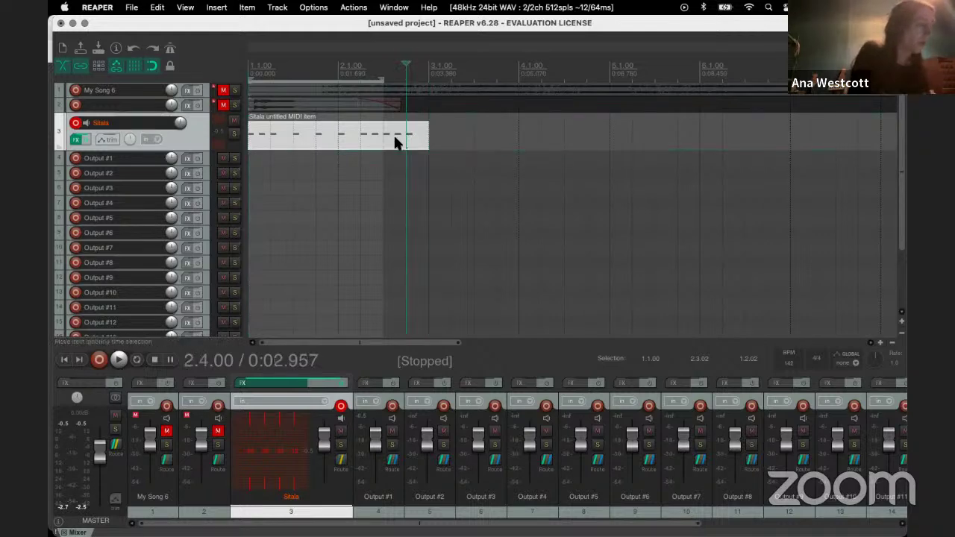
pyautogui.click(434, 137)
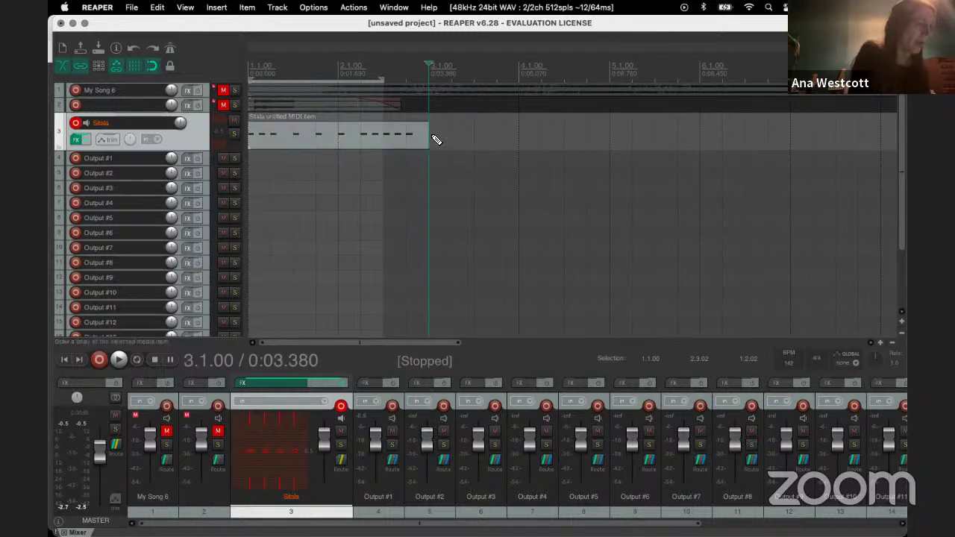
pyautogui.hotkey('ctrl', 'v')
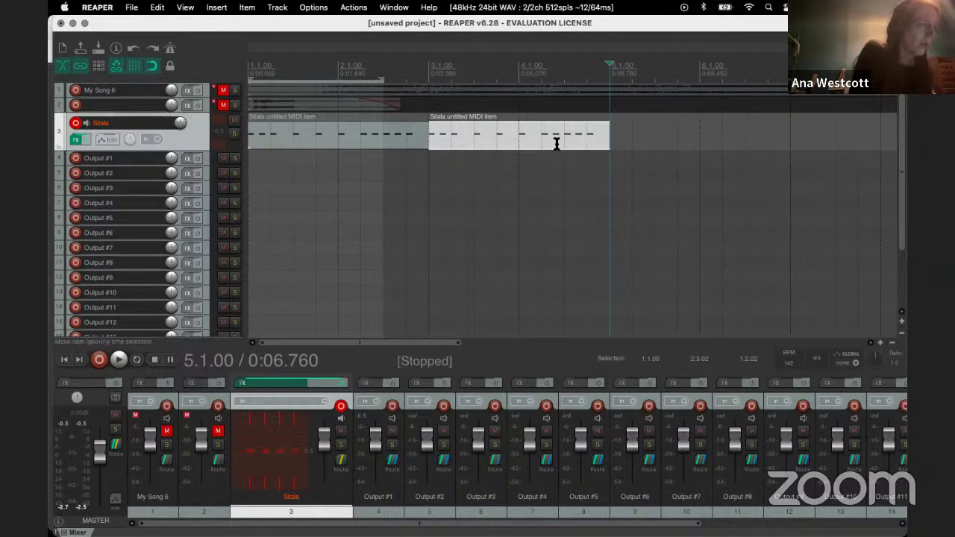
# Step: Deselect the MIDI items and listen to the Sitala pattern from the project start
pyautogui.click(494, 203)
pyautogui.press('Home')
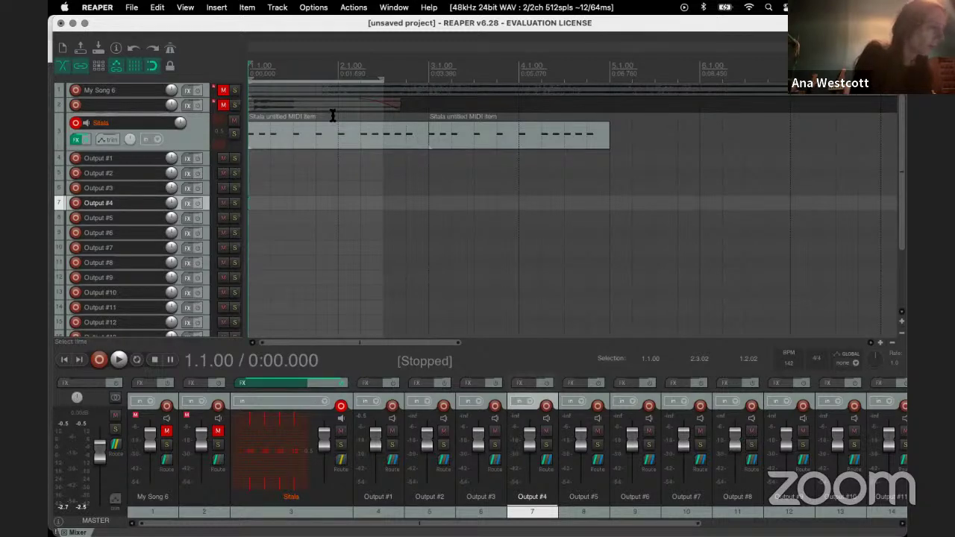
pyautogui.press('space')
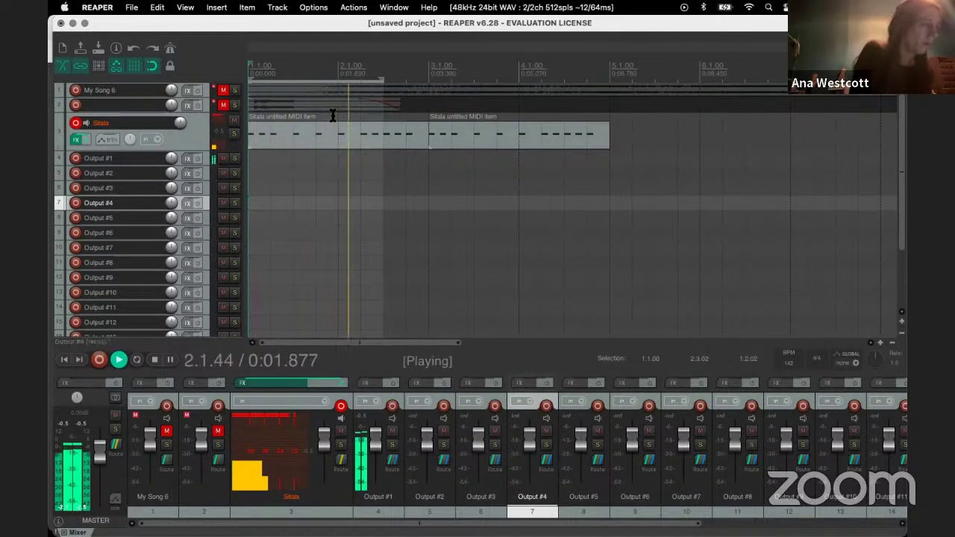
pyautogui.press('space')
# Step: In the second Sitala MIDI item, delete the C2 notes on the eighth after 3.1, on 4.2 and on the eighth after 4.2
pyautogui.doubleClick(467, 141)
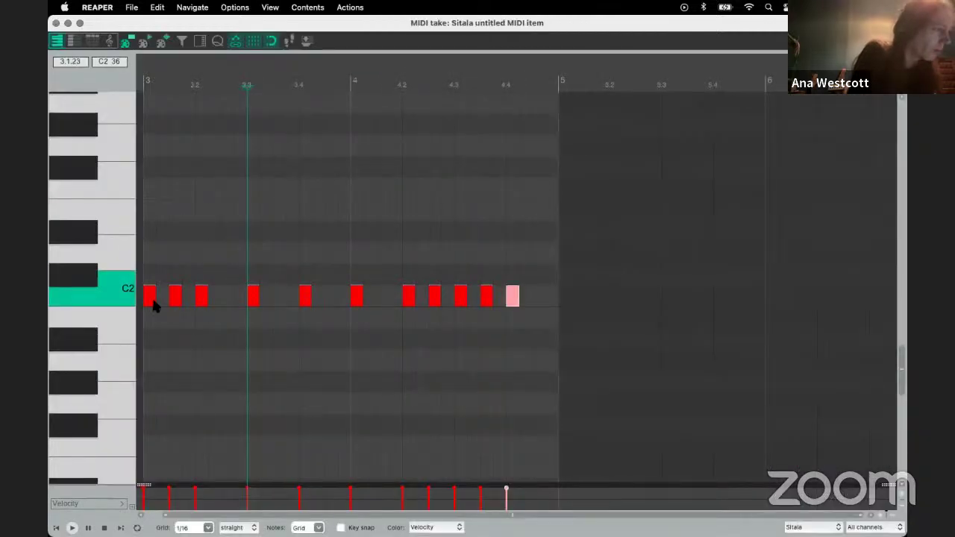
pyautogui.doubleClick(175, 296)
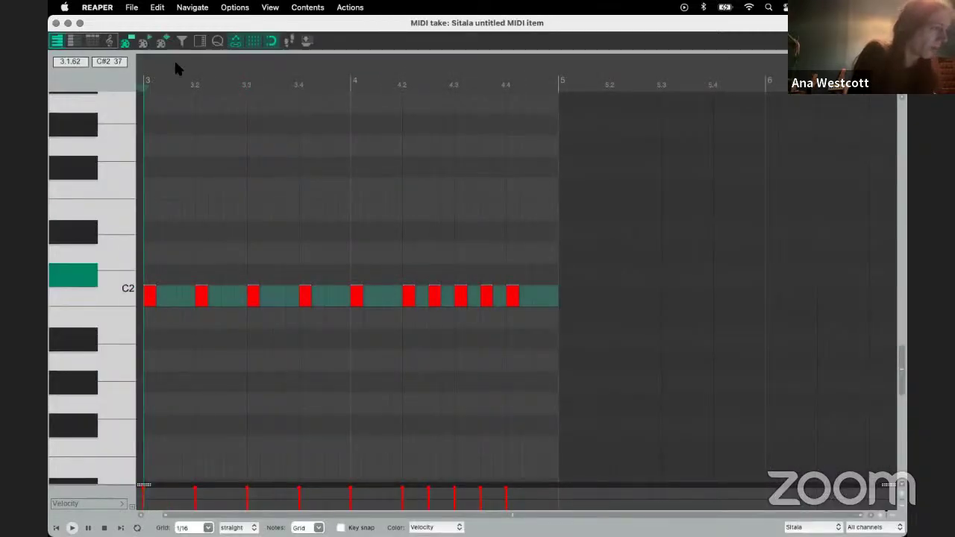
pyautogui.press('Escape')
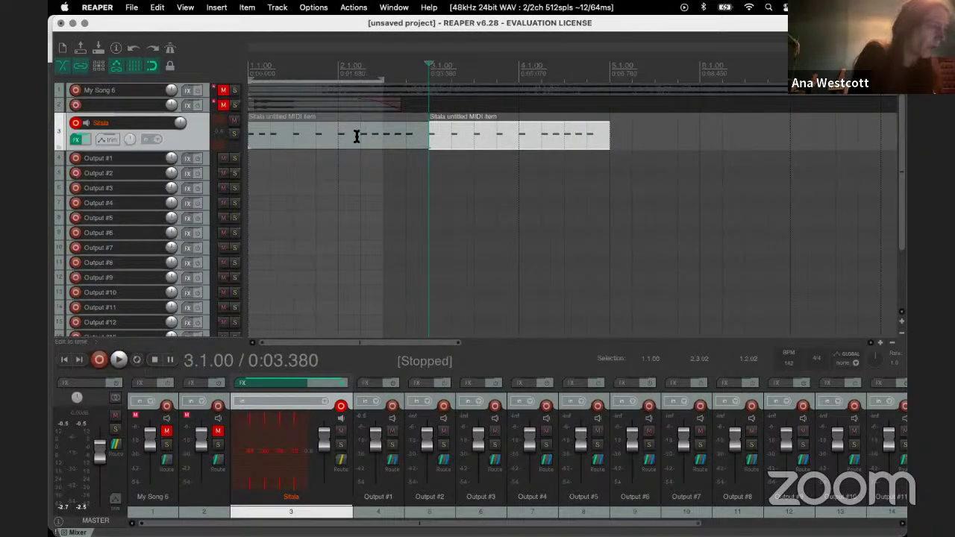
pyautogui.doubleClick(560, 136)
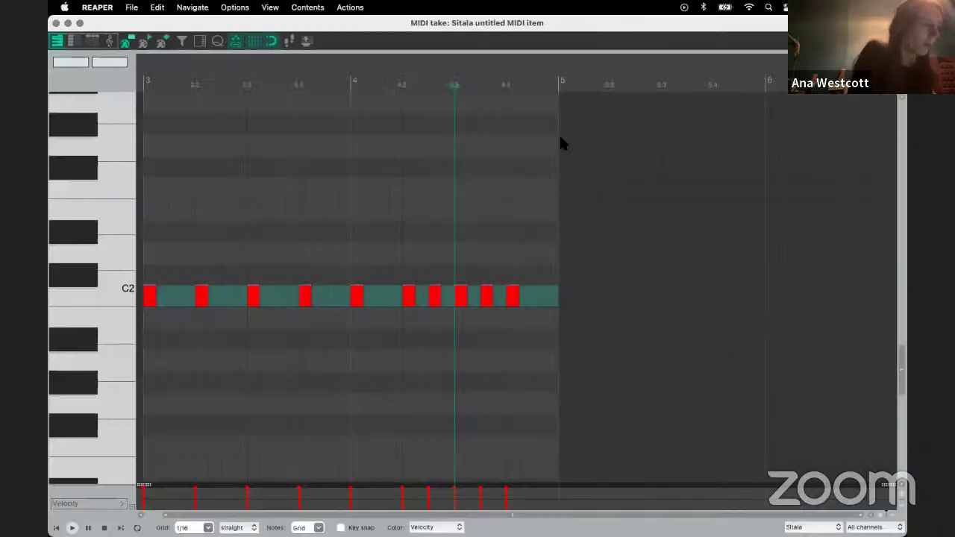
pyautogui.doubleClick(409, 295)
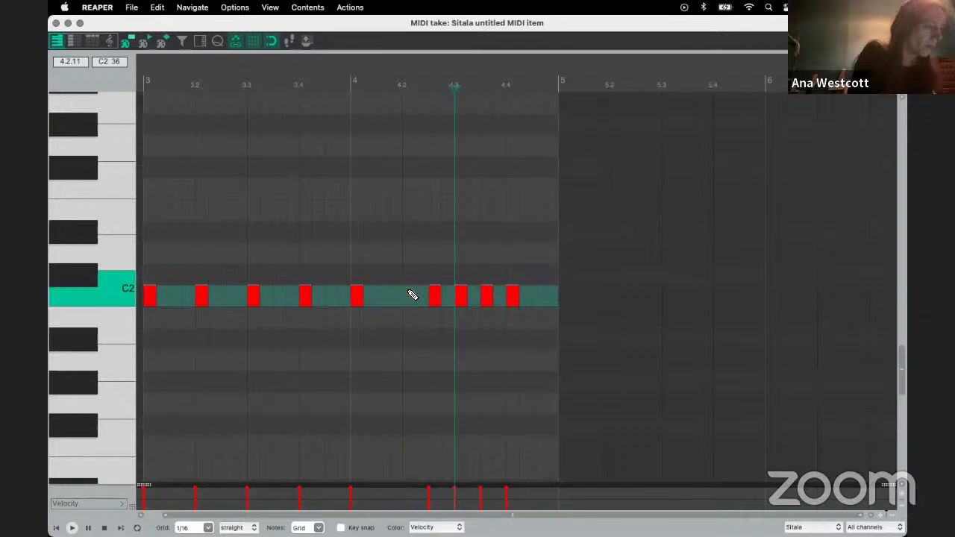
pyautogui.doubleClick(436, 297)
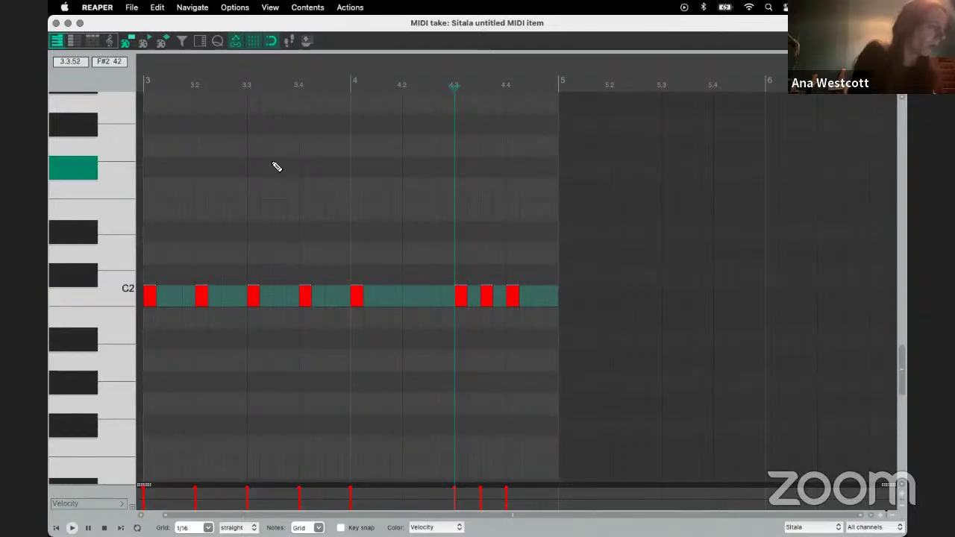
pyautogui.press('Escape')
# Step: Play both Sitala MIDI items from the project start to hear the varied second pattern
pyautogui.press('Home')
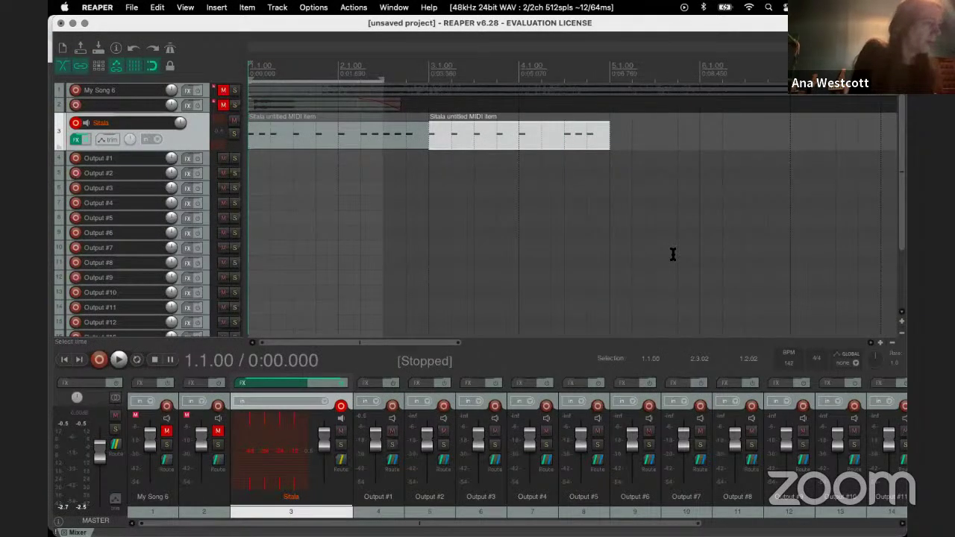
pyautogui.press('space')
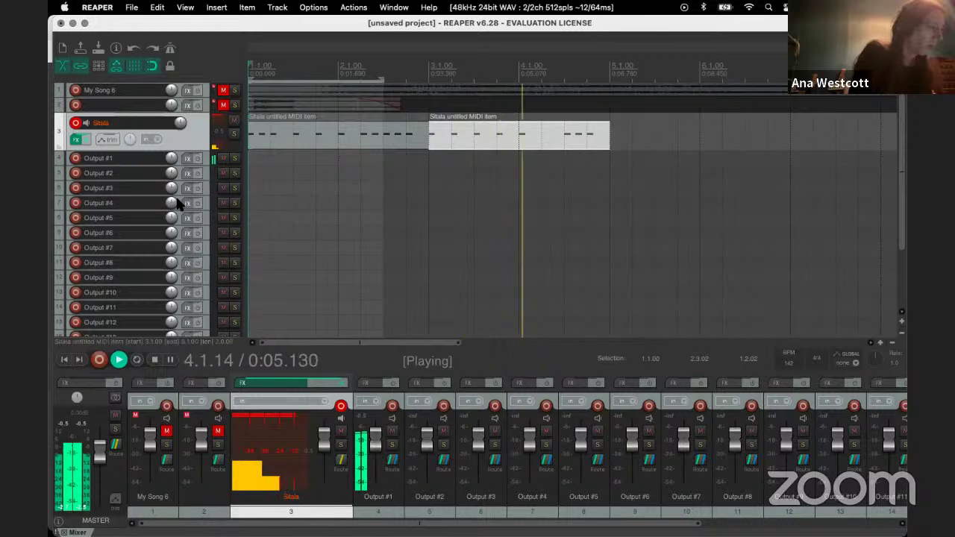
pyautogui.press('space')
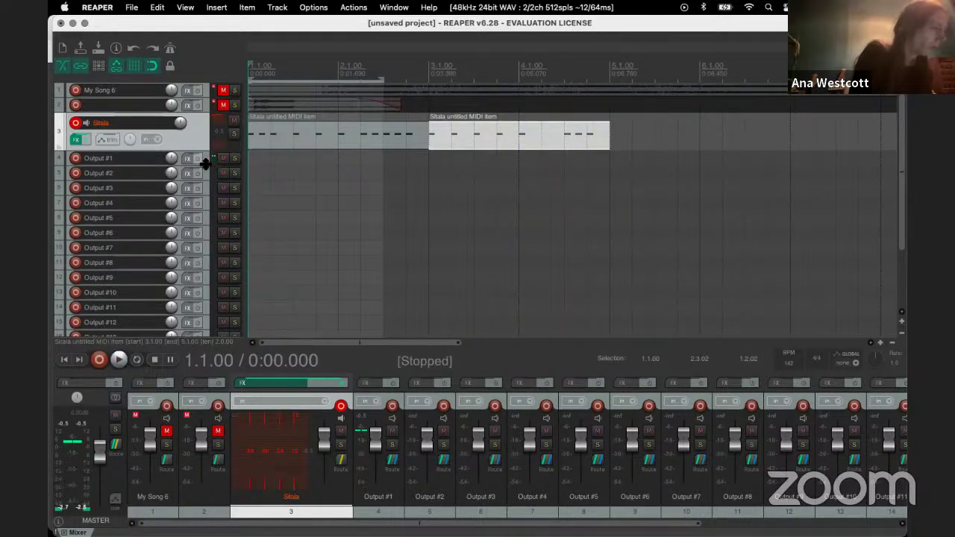
# Step: Enlarge the Output #1 track and arm it for recording
pyautogui.moveTo(207, 168); pyautogui.dragTo(188, 196)
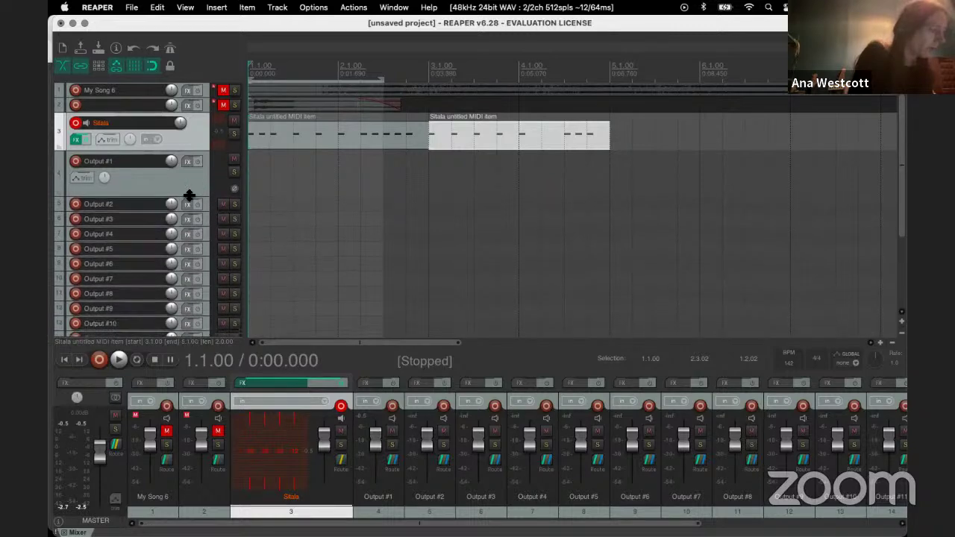
pyautogui.click(76, 162)
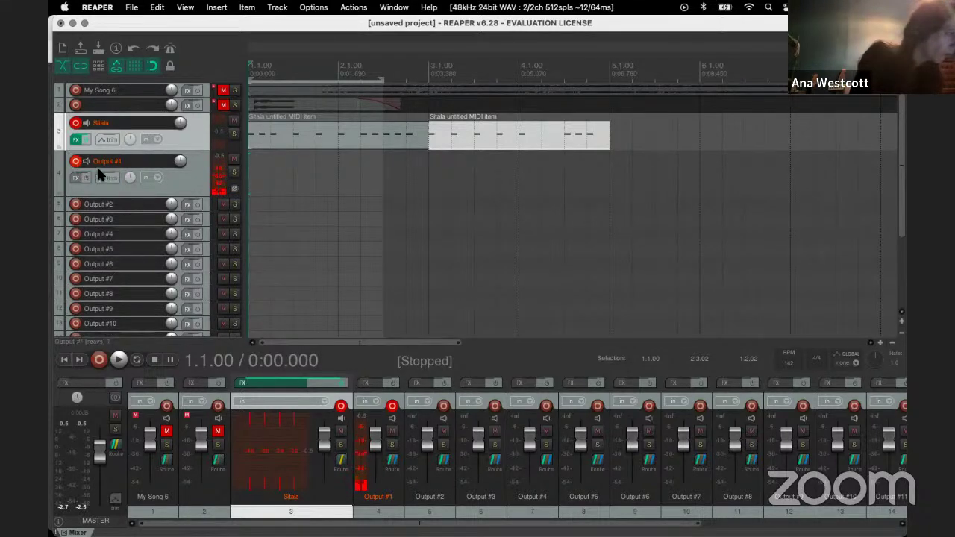
# Step: Enlarge the Output #1 track and check which stereo inputs are available for it
pyautogui.moveTo(123, 204); pyautogui.dragTo(124, 216)
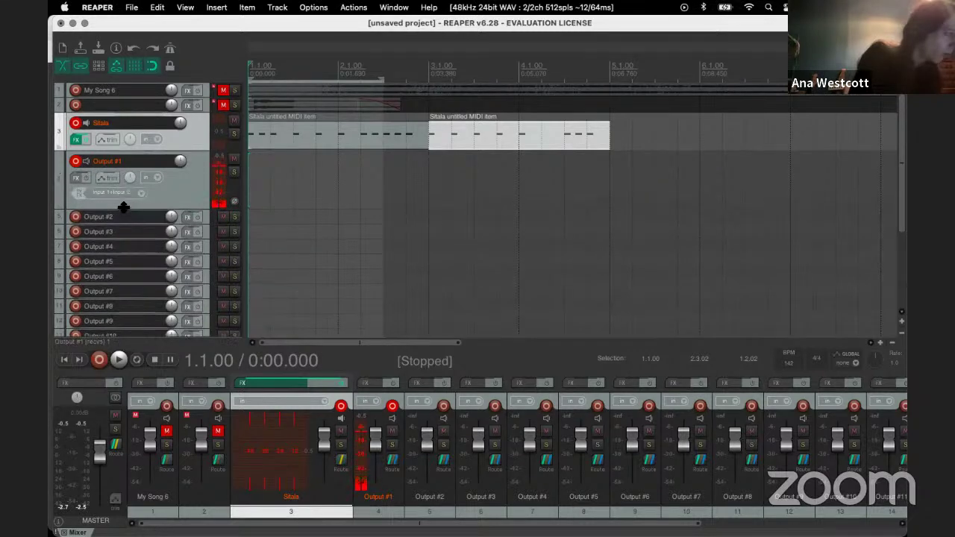
pyautogui.click(122, 196)
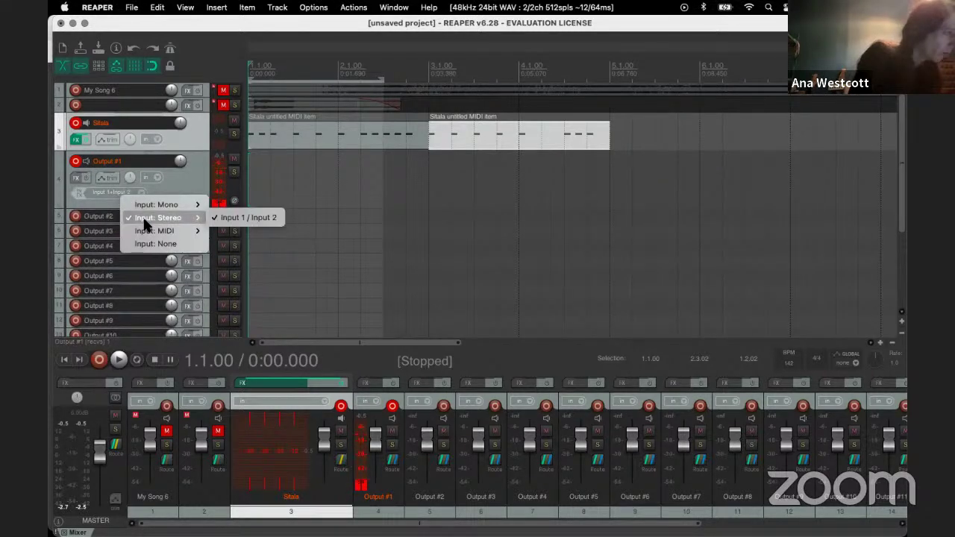
pyautogui.click(99, 209)
# Step: Set the audio device to Fireface UC Mac in the audio device preferences and apply the change
pyautogui.click(97, 6)
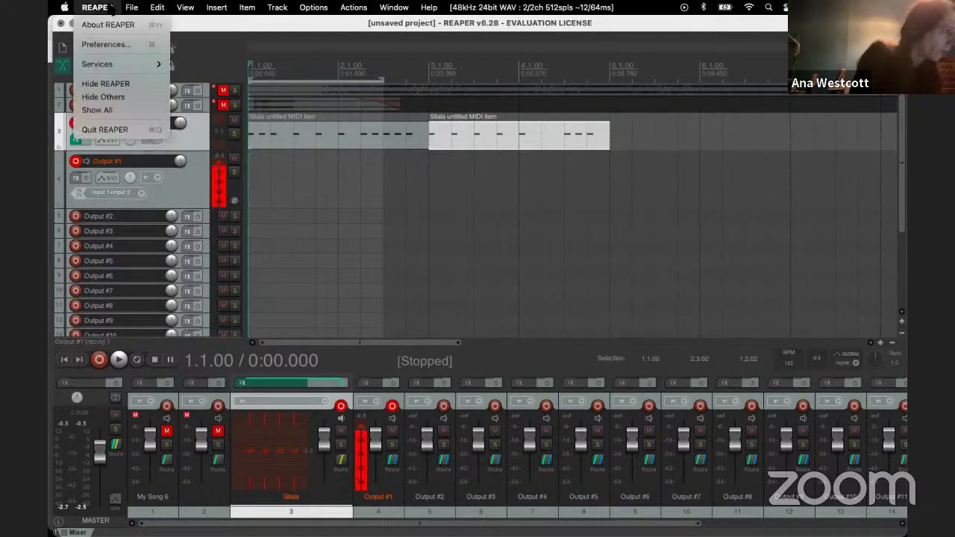
pyautogui.click(126, 43)
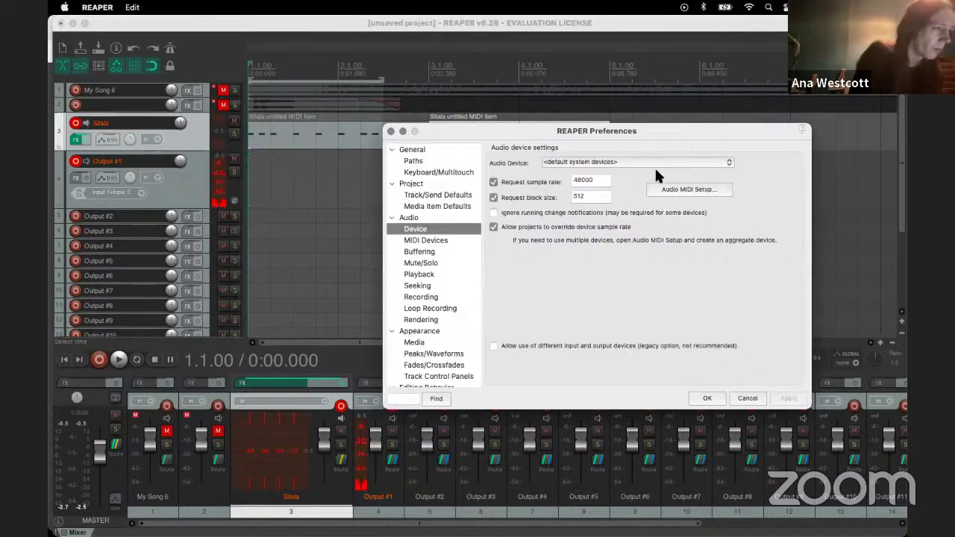
pyautogui.click(602, 162)
pyautogui.click(601, 192)
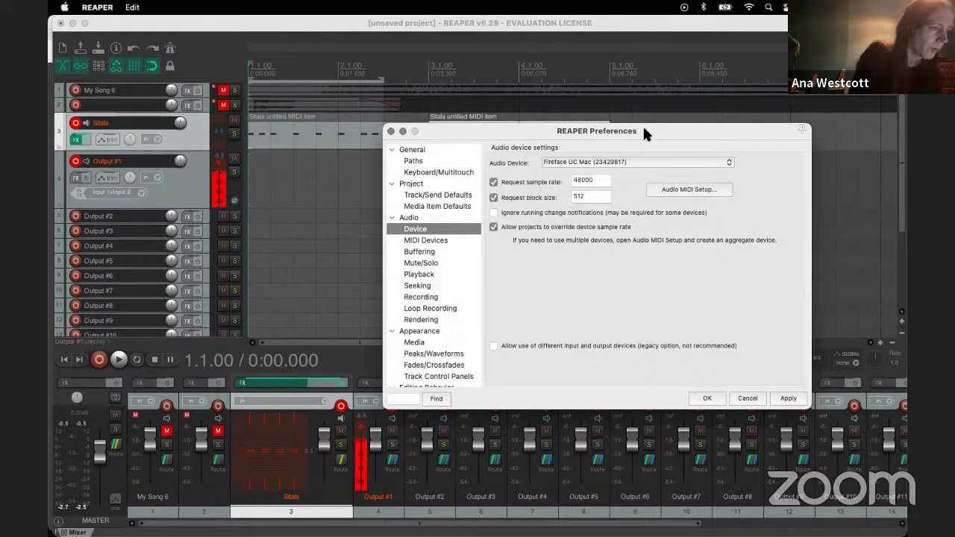
pyautogui.moveTo(644, 132); pyautogui.dragTo(533, 90)
pyautogui.click(677, 356)
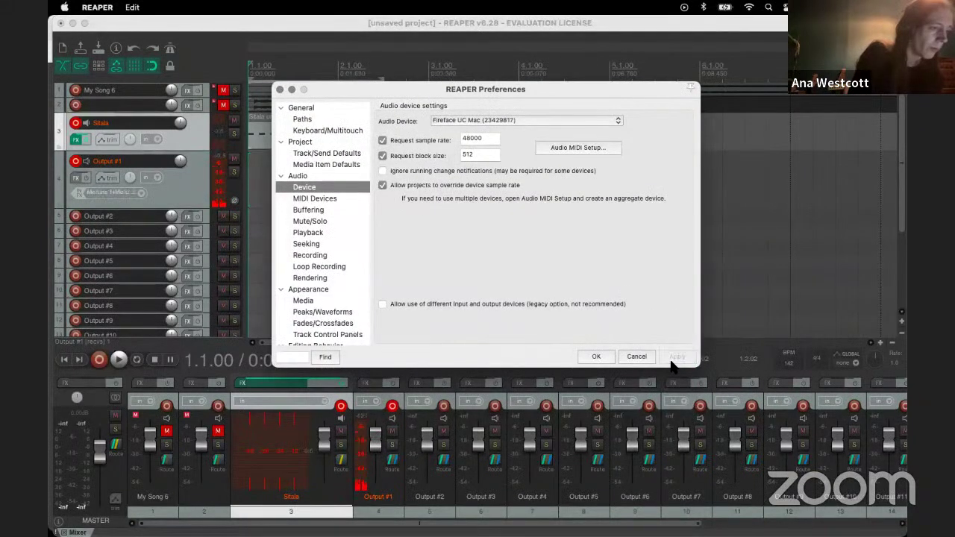
pyautogui.click(595, 356)
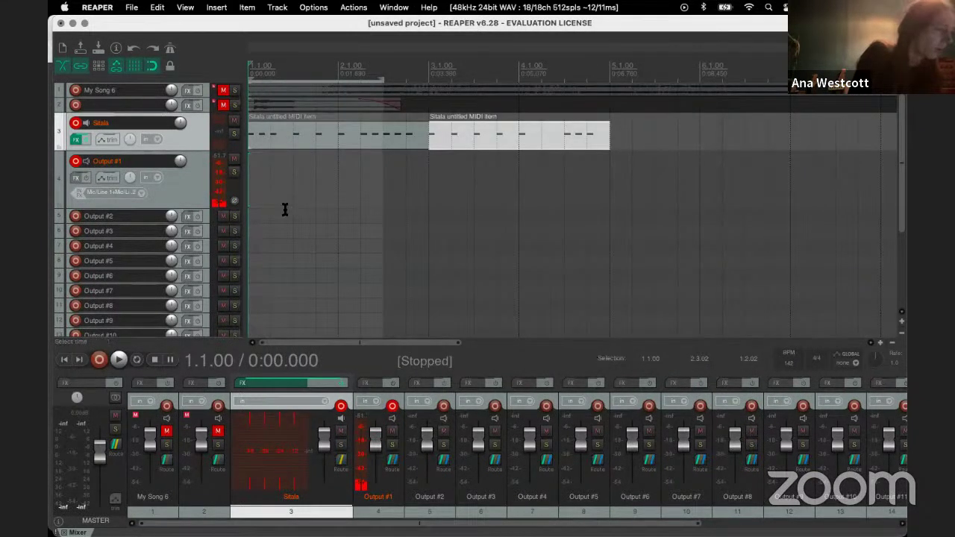
# Step: Look through the input types offered for the Output #1 track, leaving its stereo input selected
pyautogui.click(124, 188)
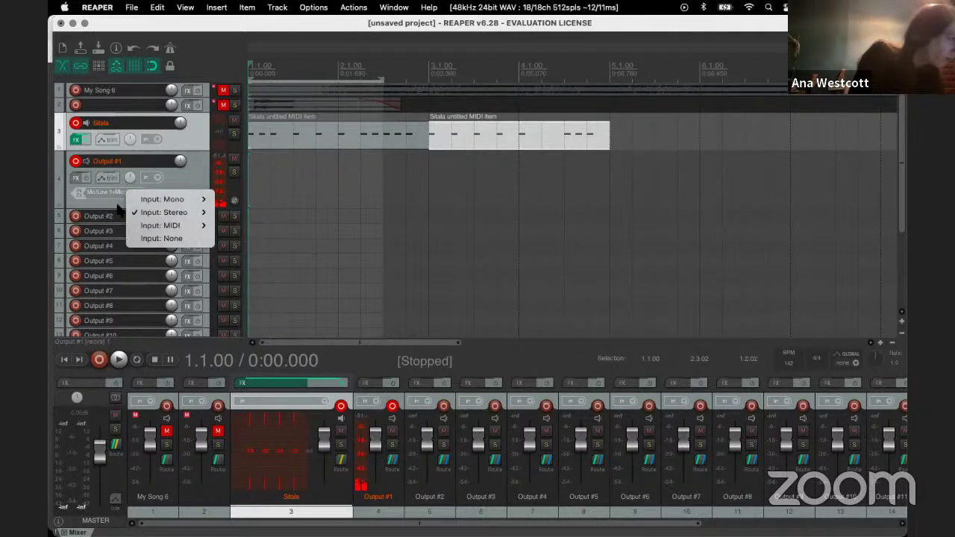
pyautogui.click(117, 200)
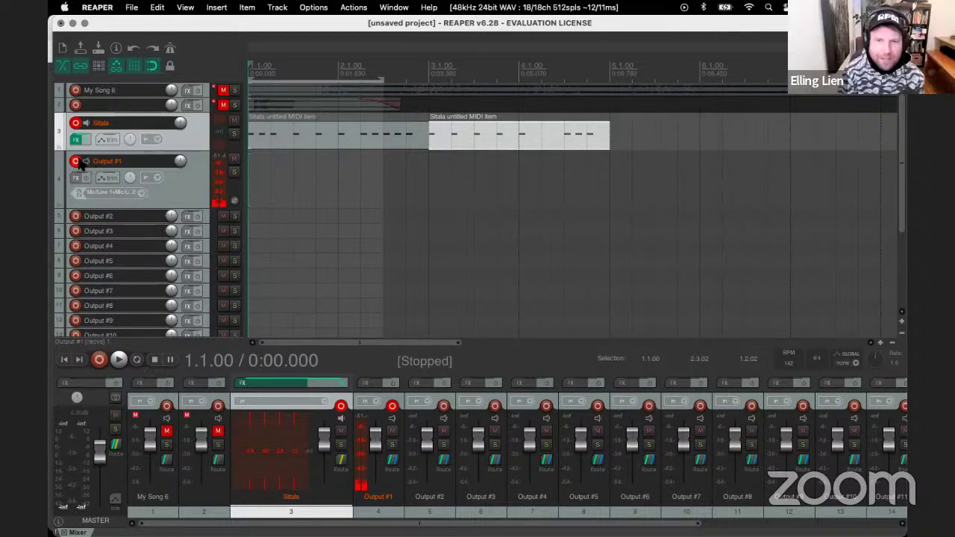
pyautogui.click(120, 194)
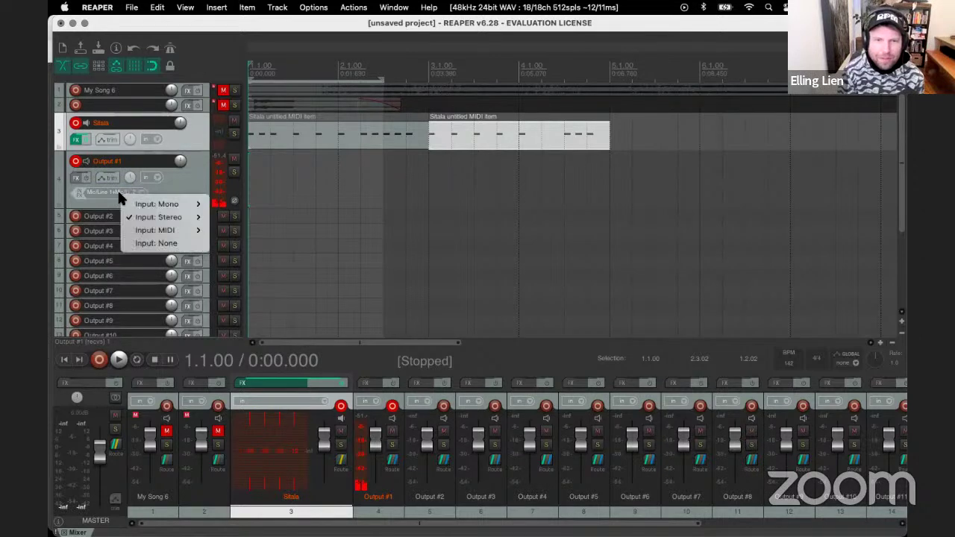
pyautogui.moveTo(170, 220)
pyautogui.click(197, 169)
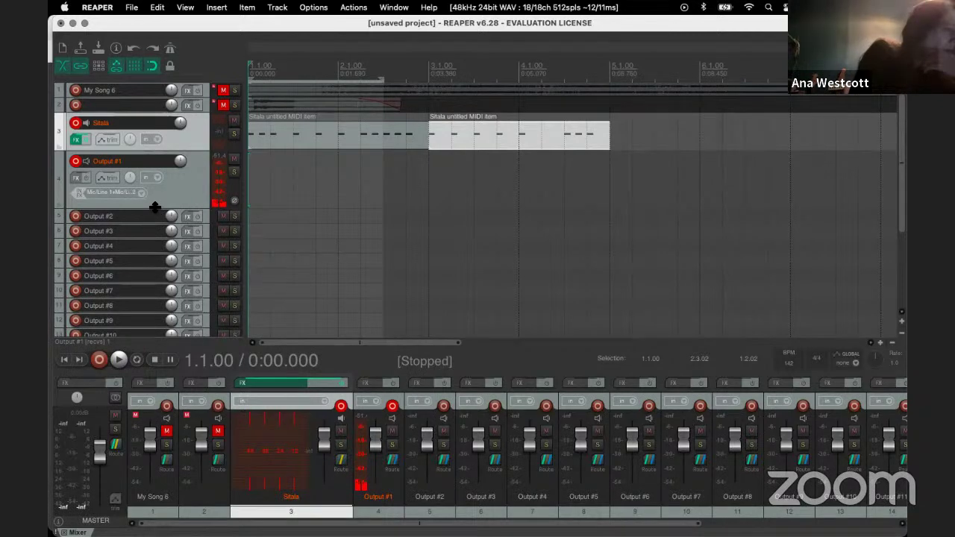
# Step: Reduce the height of the Output #1 track and play the Sitala pattern while watching the output meters
pyautogui.moveTo(155, 209); pyautogui.dragTo(169, 180)
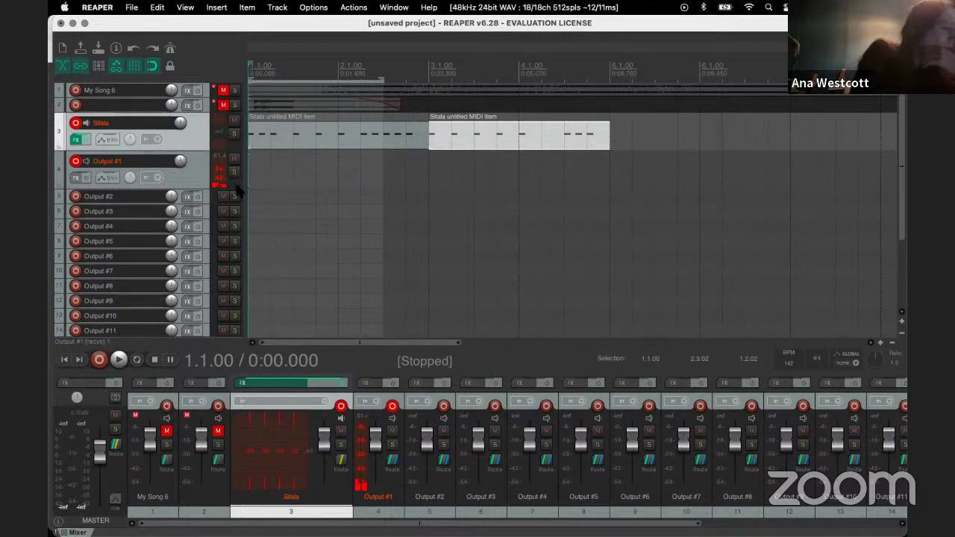
pyautogui.press('space')
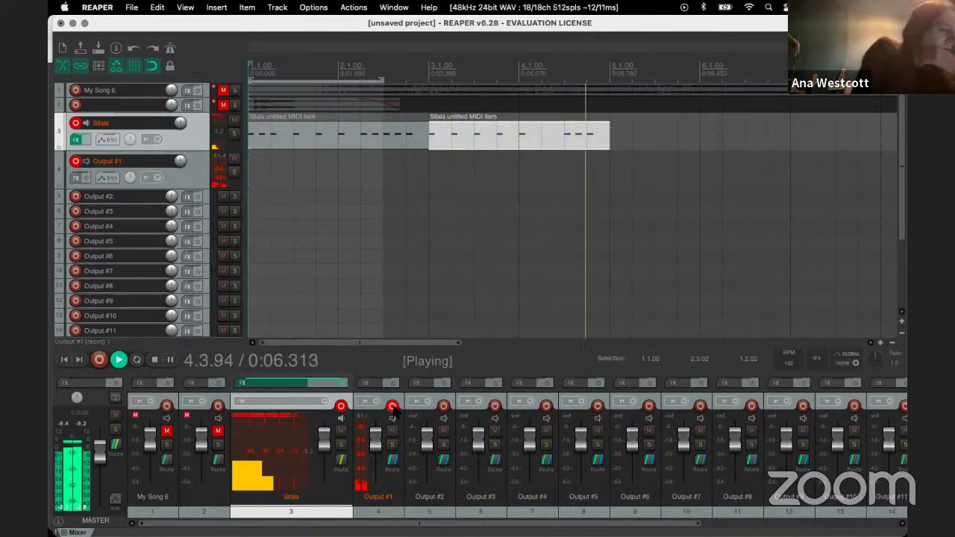
pyautogui.press('space')
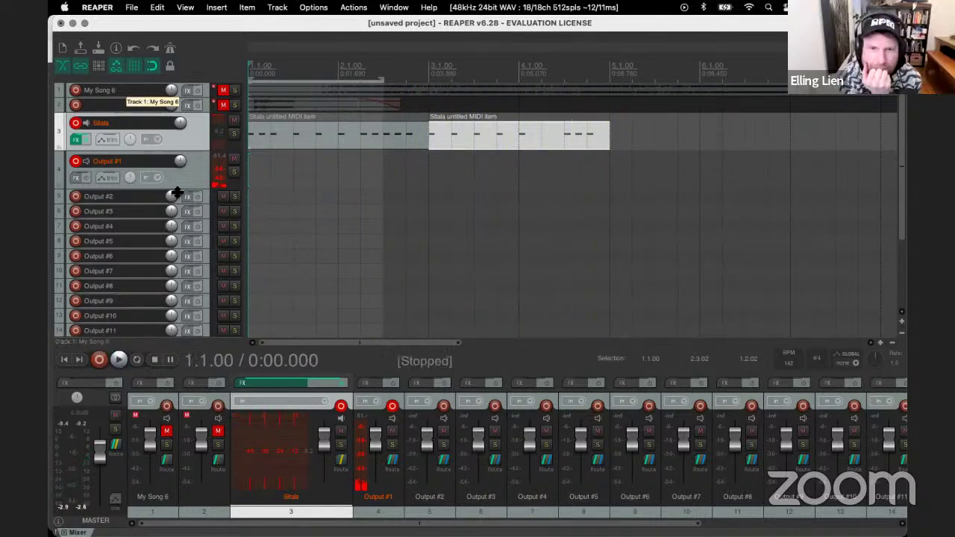
# Step: Set Sitala's audio output to 16 Channel Output (One Channel per Pad) and check that the option is active
pyautogui.click(76, 140)
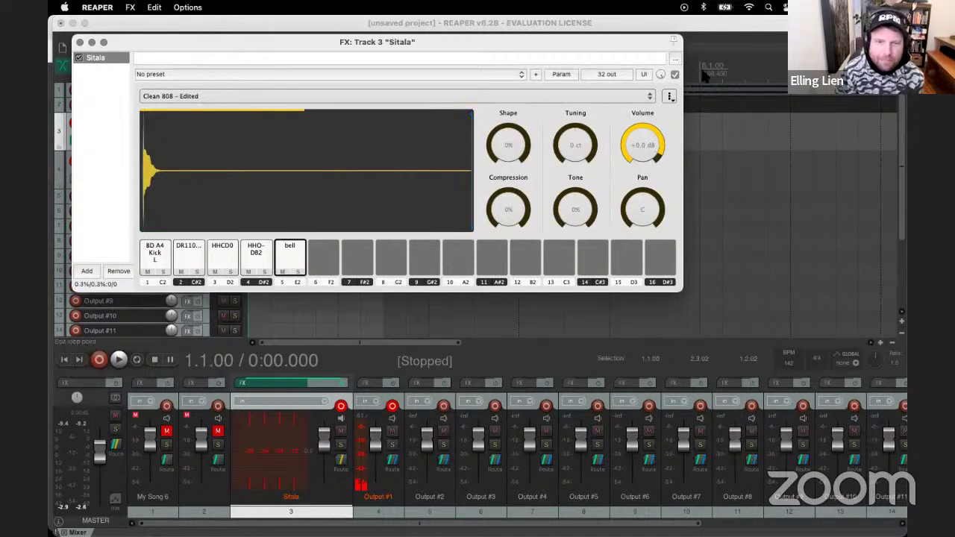
pyautogui.click(668, 97)
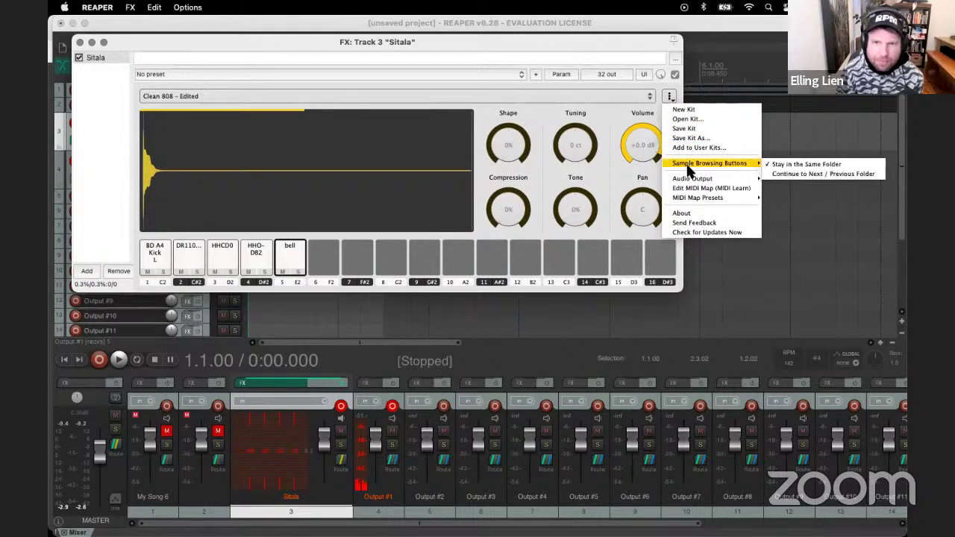
pyautogui.moveTo(688, 177)
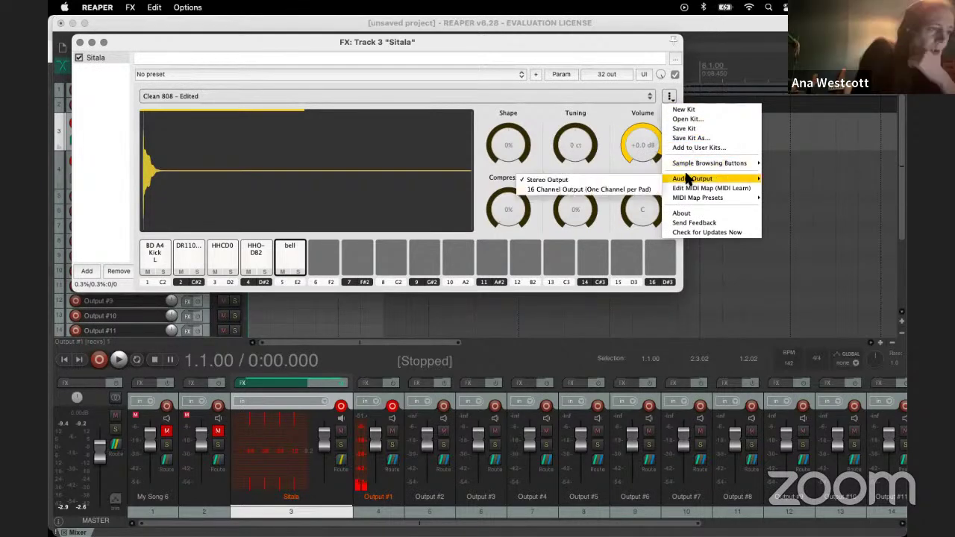
pyautogui.click(620, 191)
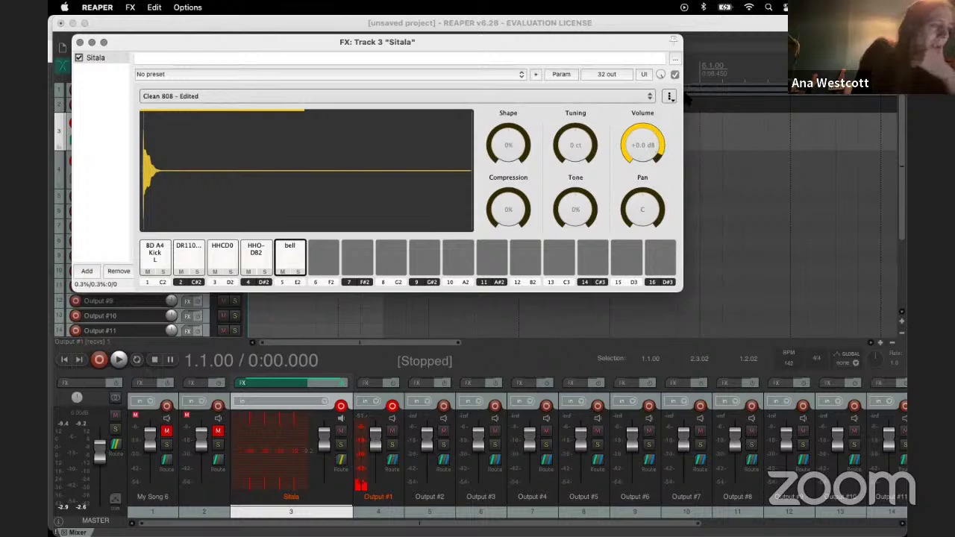
pyautogui.click(672, 95)
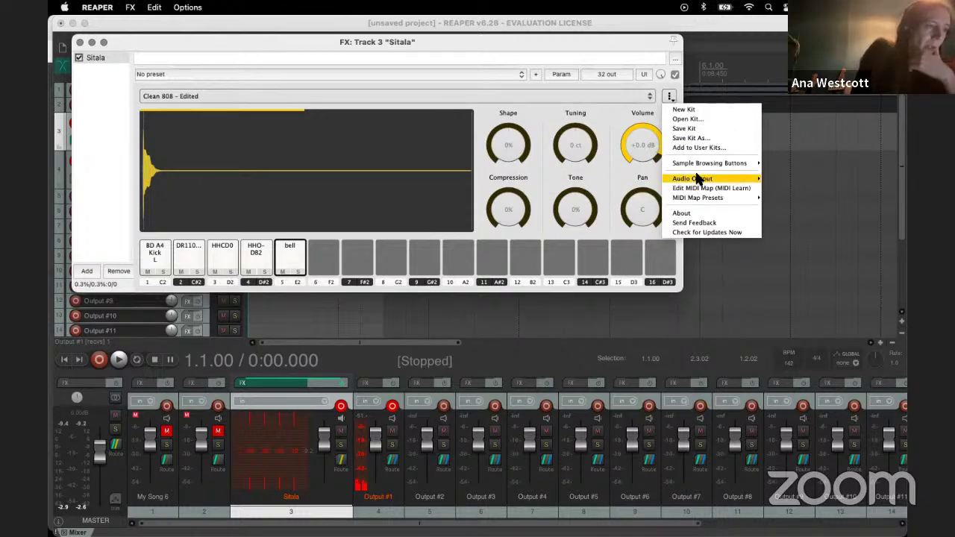
pyautogui.moveTo(682, 184)
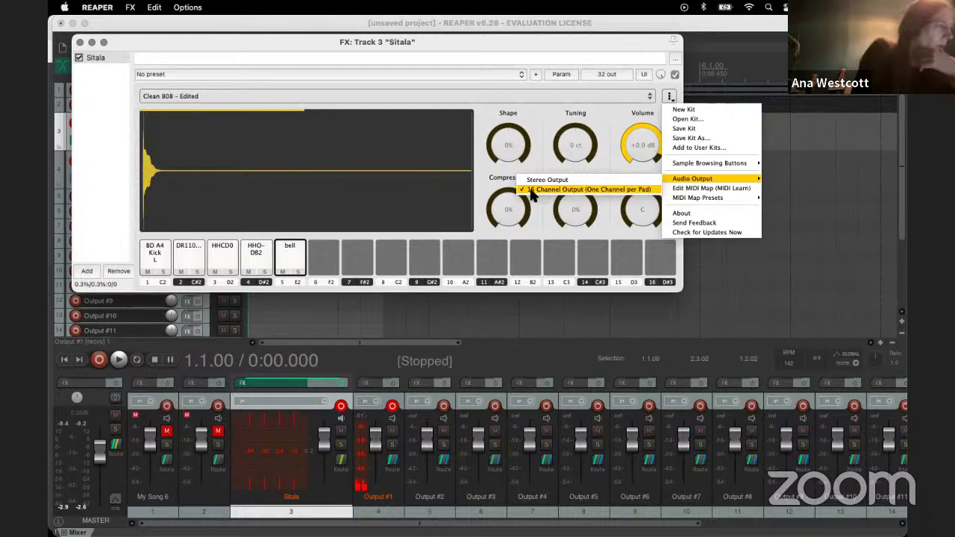
pyautogui.click(298, 96)
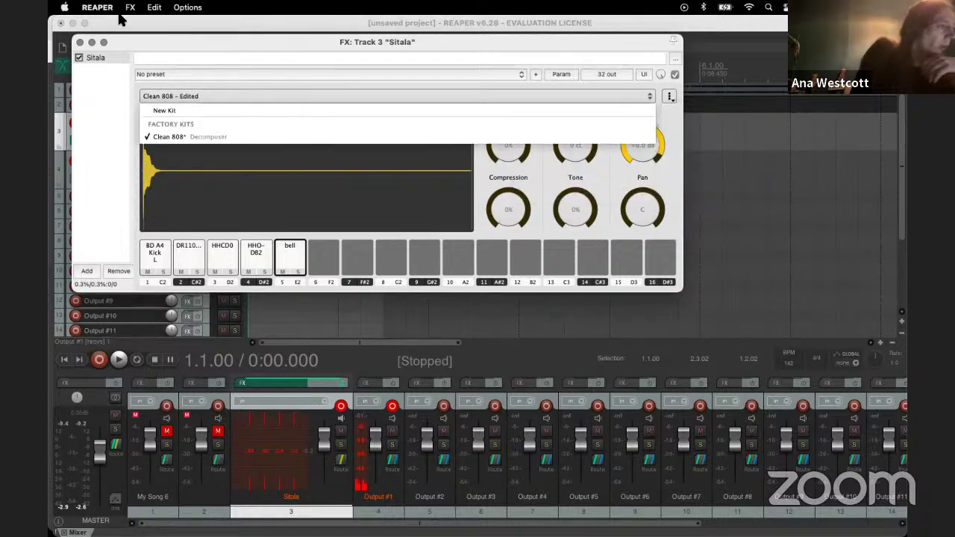
# Step: Close the Sitala plug-in window and play the pattern again to check the signal on the output tracks
pyautogui.click(80, 42)
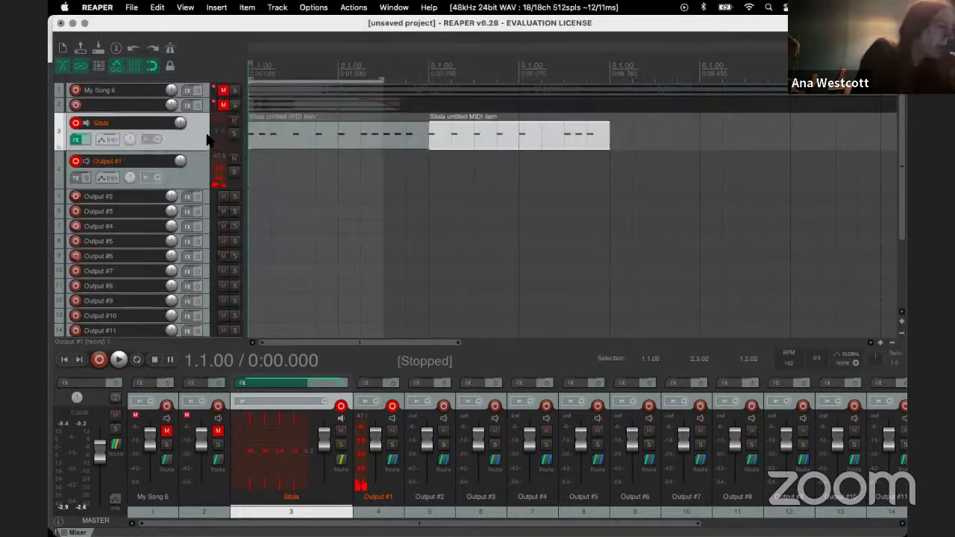
pyautogui.press('space')
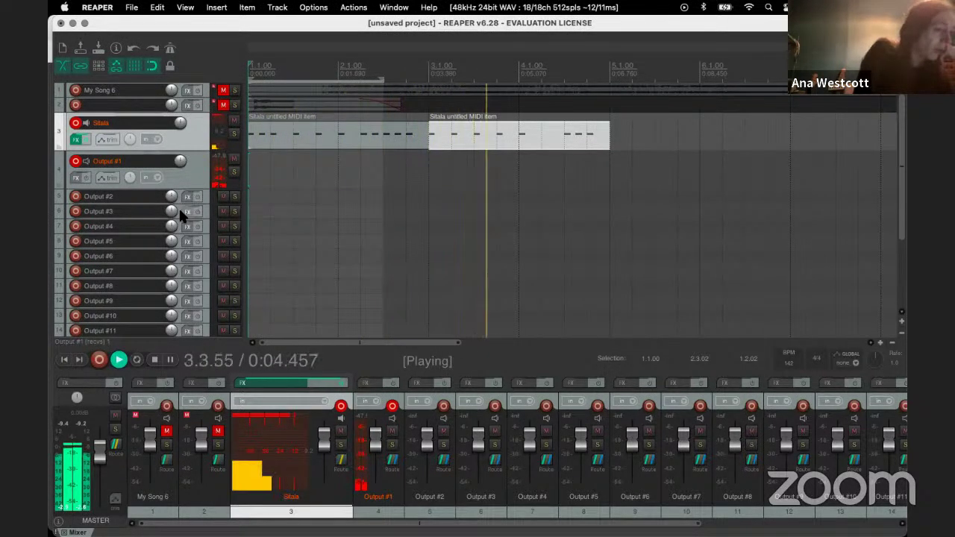
pyautogui.press('space')
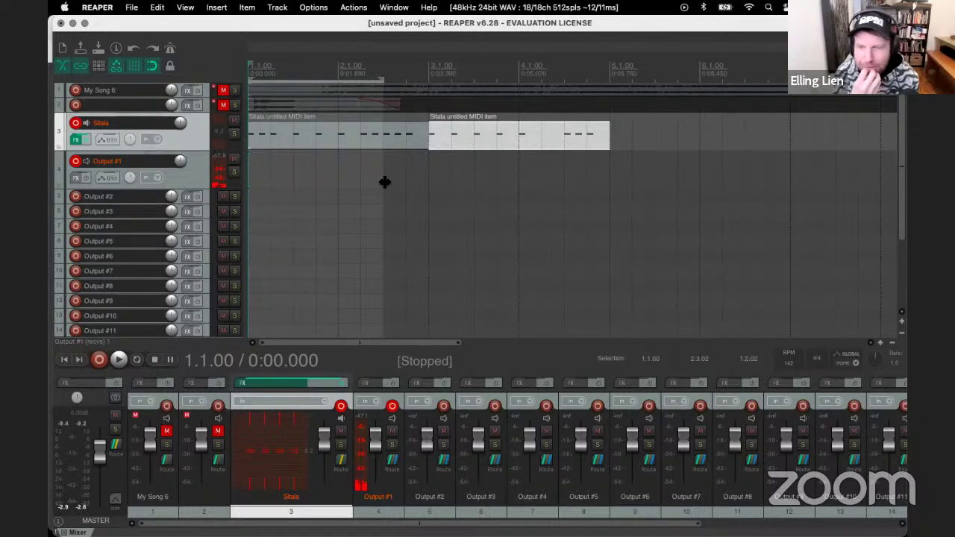
# Step: Open the recent project messing around.RPP in a new project tab
pyautogui.click(100, 8)
pyautogui.moveTo(132, 9)
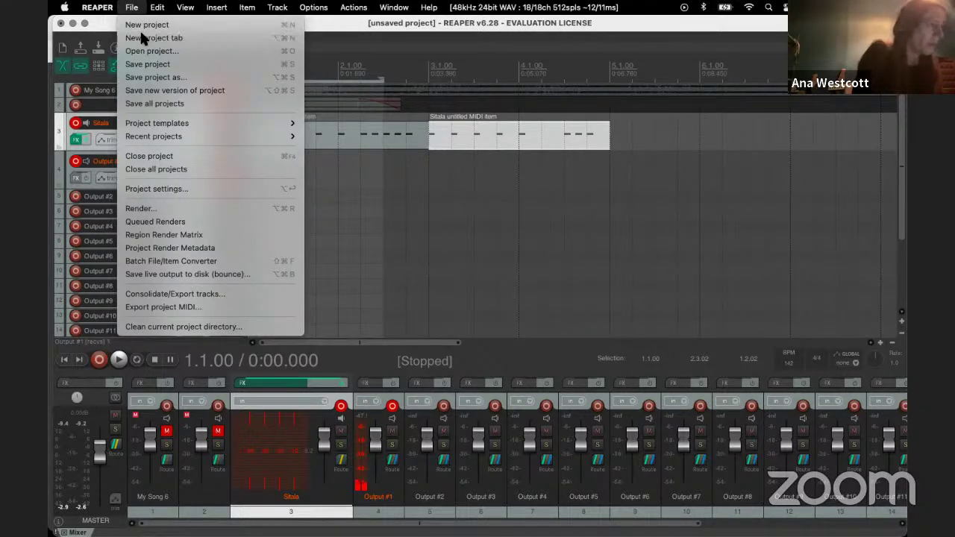
pyautogui.click(142, 37)
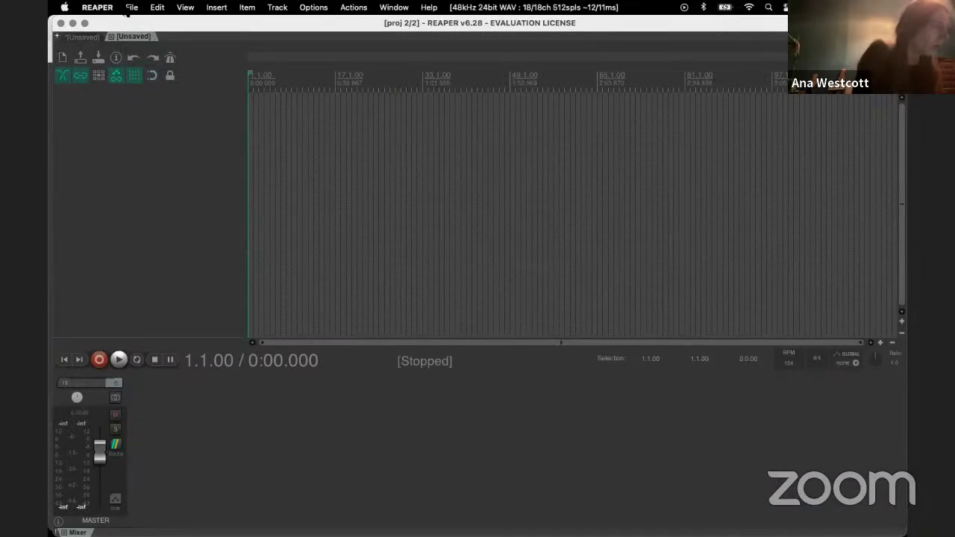
pyautogui.click(129, 8)
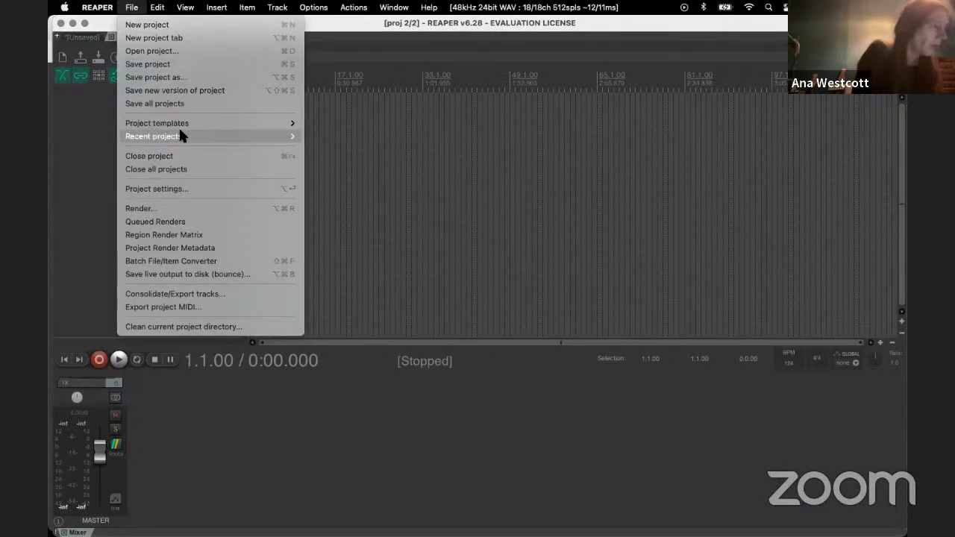
pyautogui.moveTo(180, 135)
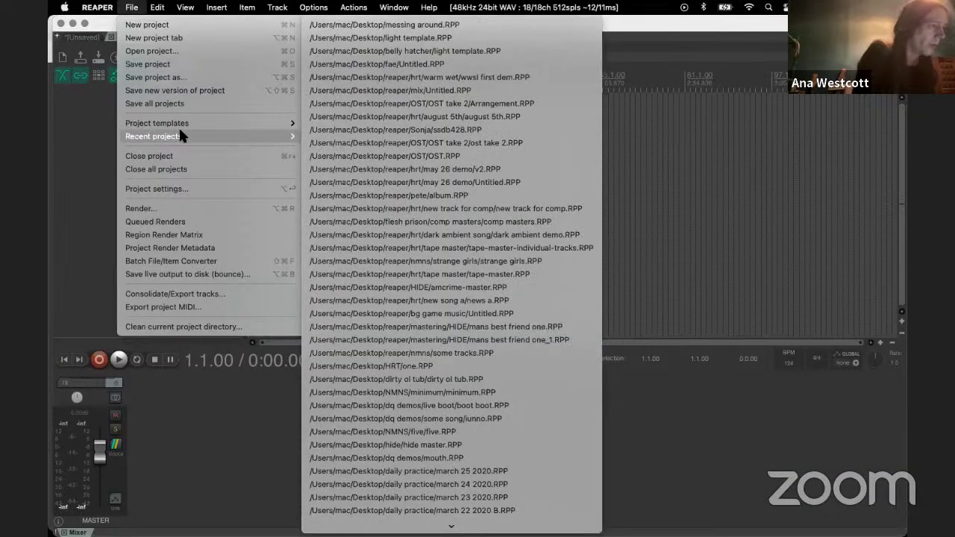
pyautogui.click(451, 25)
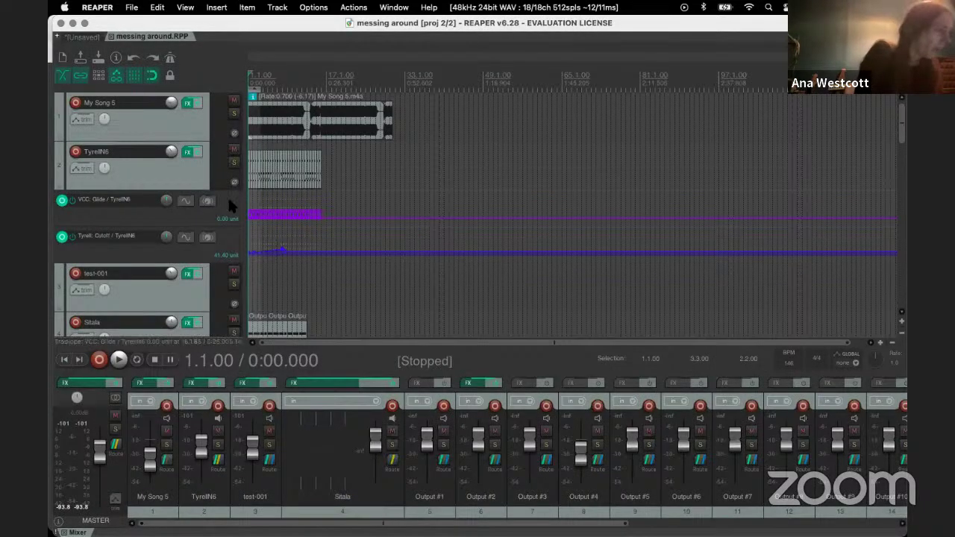
# Step: Examine the Sitala and output tracks in messing around.RPP, including the kit loaded in the Sitala plug-in on track 4
pyautogui.scroll(-5, 204, 188)
pyautogui.scroll(4, 202, 188)
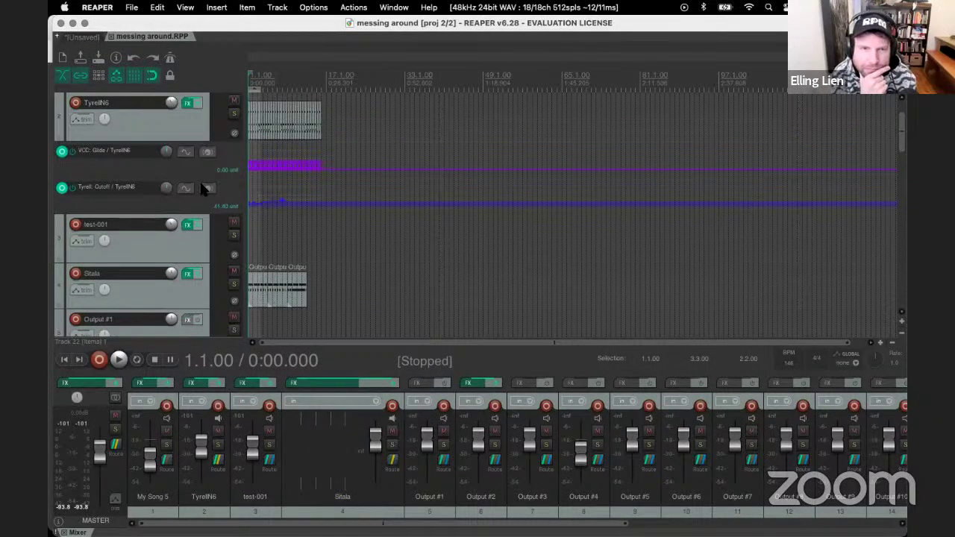
pyautogui.scroll(-1, 202, 189)
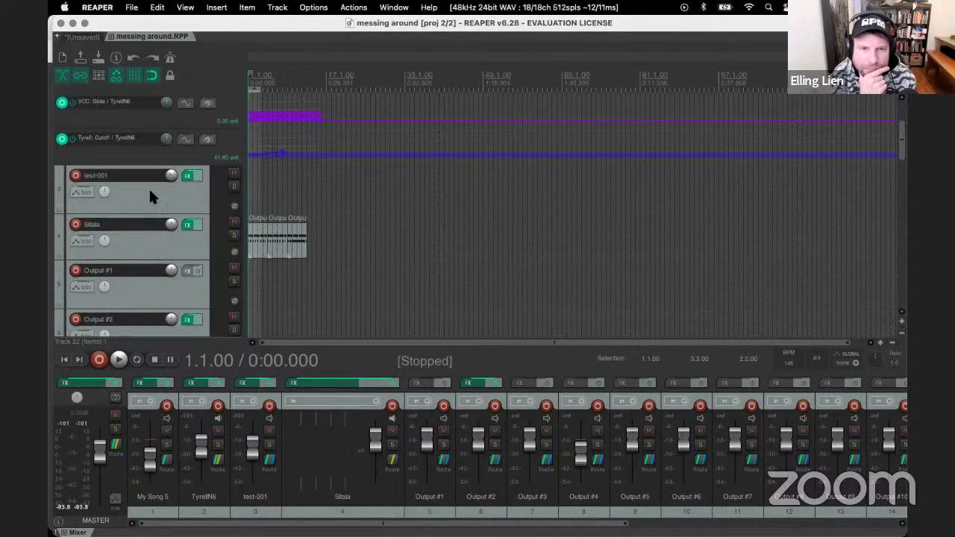
pyautogui.scroll(-3, 150, 194)
pyautogui.scroll(1, 149, 196)
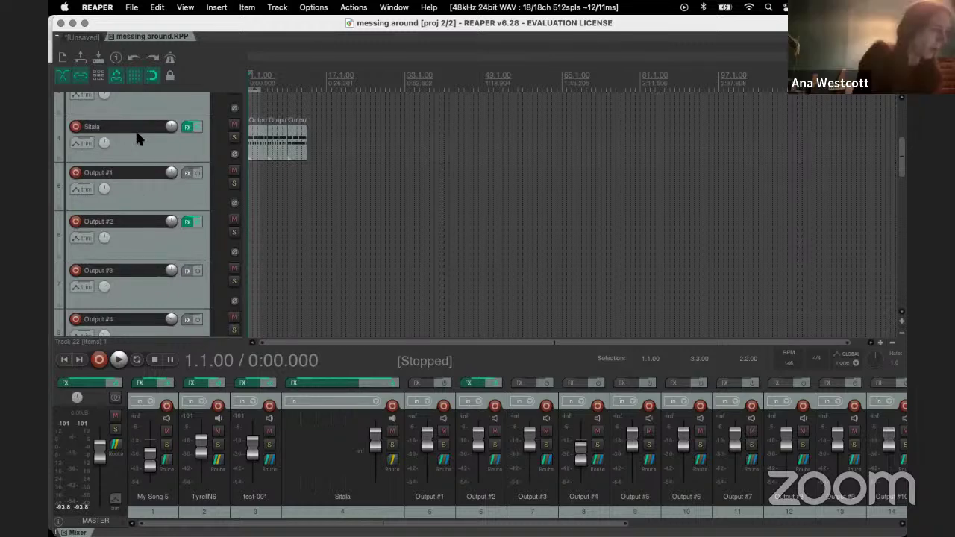
pyautogui.click(187, 129)
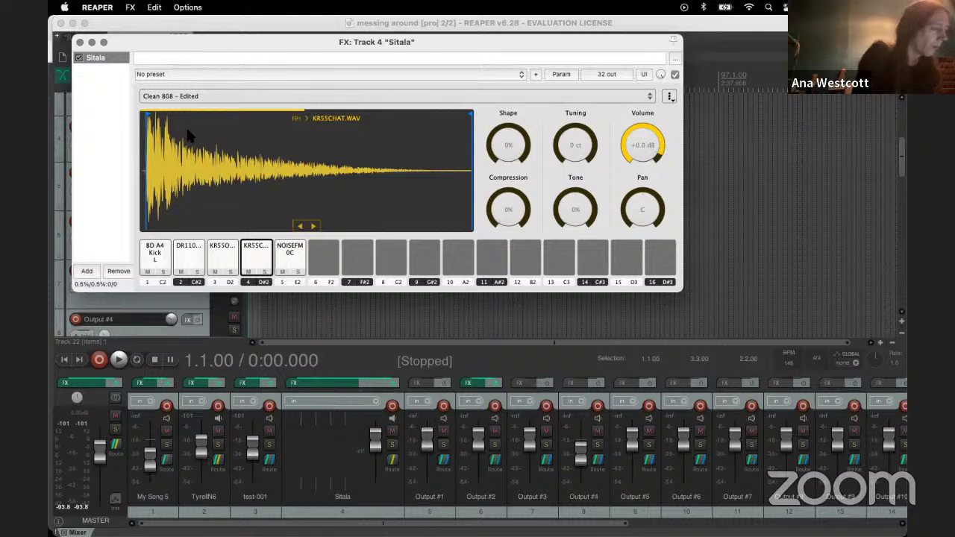
pyautogui.press('Escape')
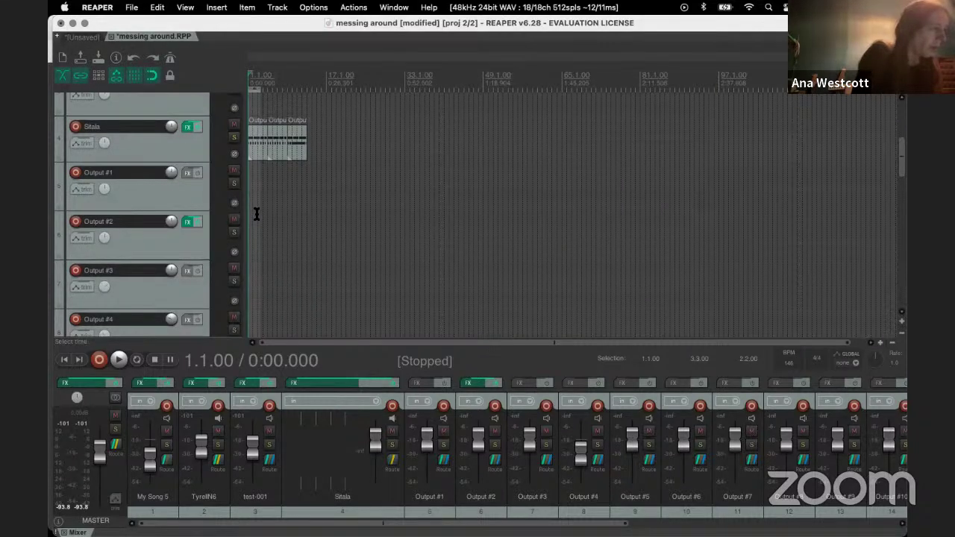
# Step: Play messing around.RPP from the start and check the signal on the Sitala and output tracks
pyautogui.press('space')
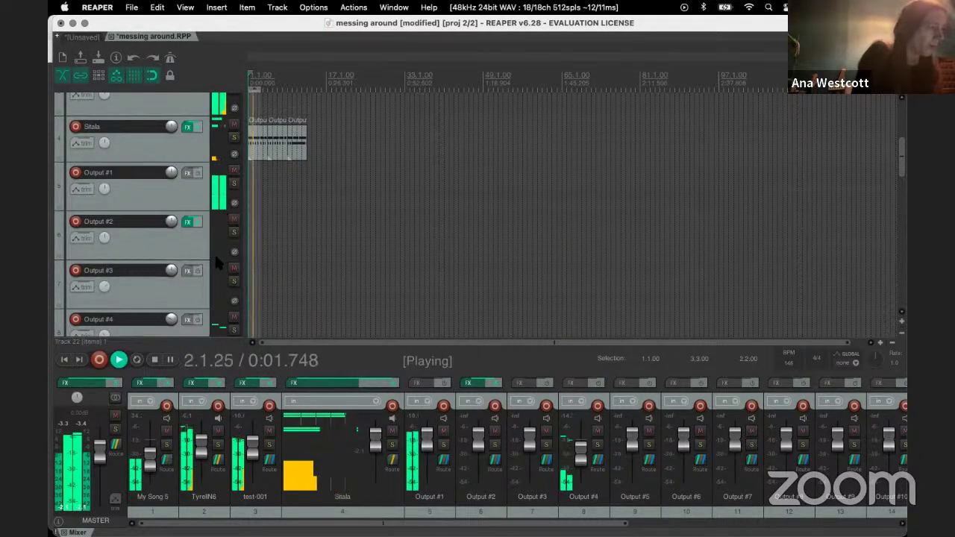
pyautogui.scroll(-3, 215, 258)
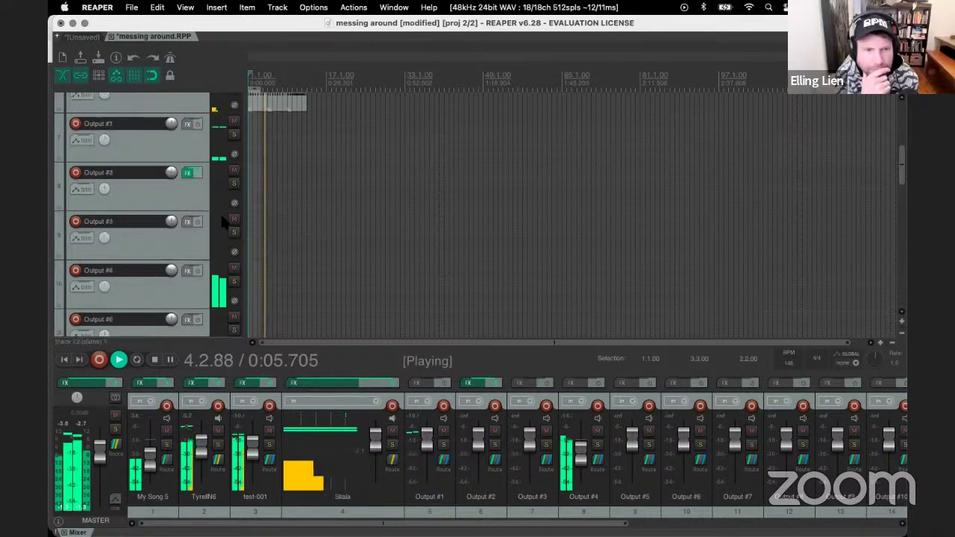
pyautogui.scroll(5, 222, 221)
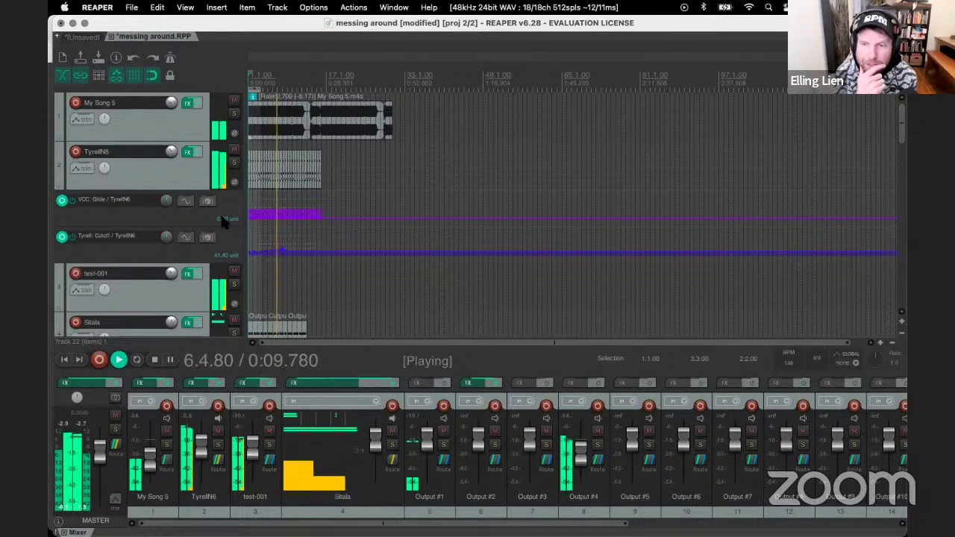
pyautogui.press('space')
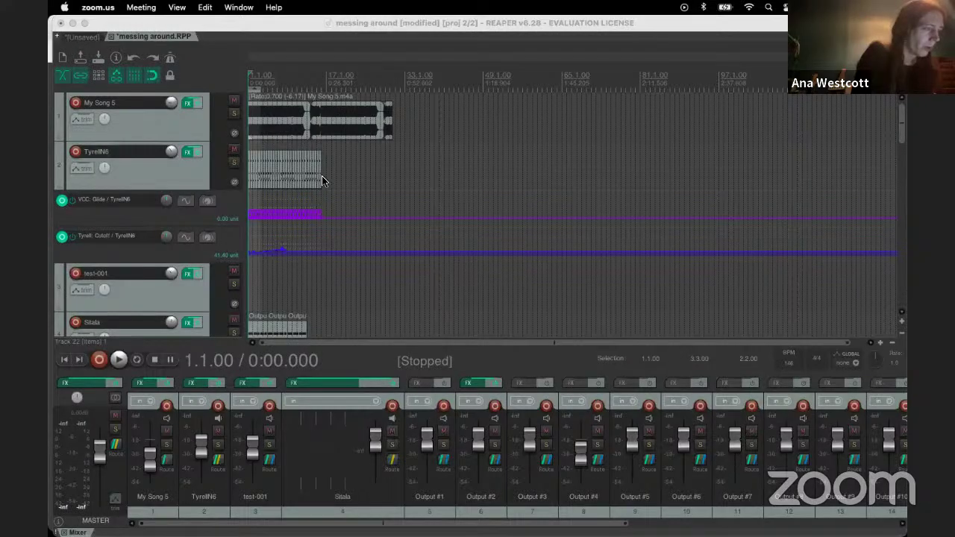
pyautogui.click(238, 29)
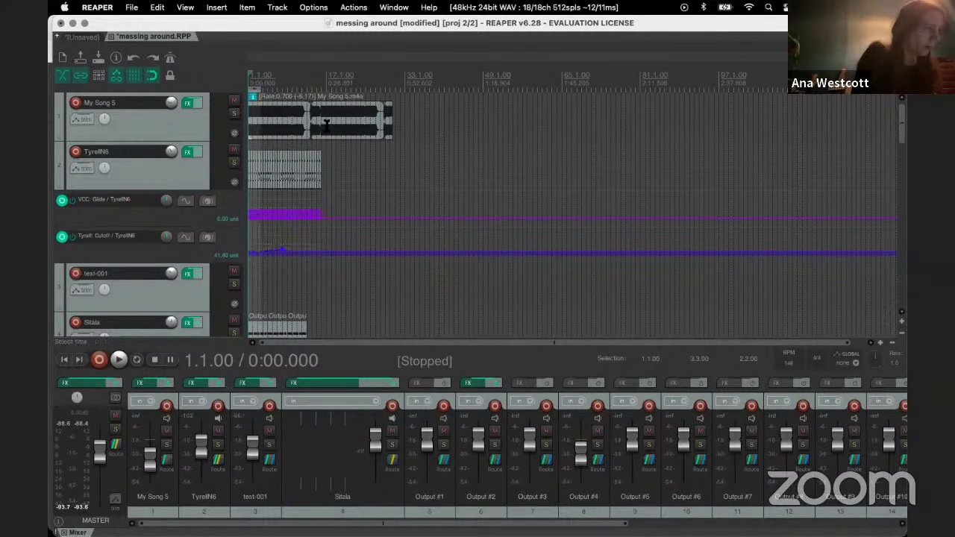
pyautogui.press('space')
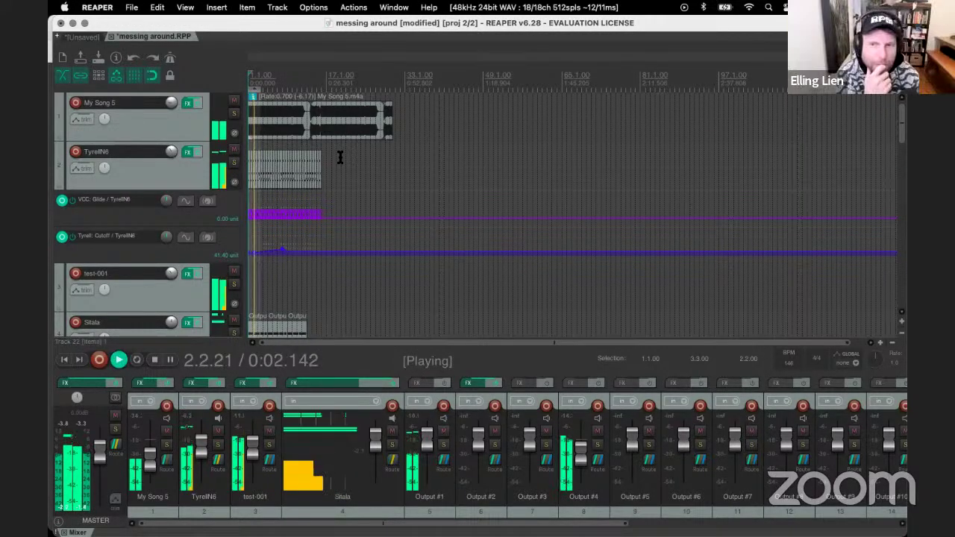
pyautogui.press('space')
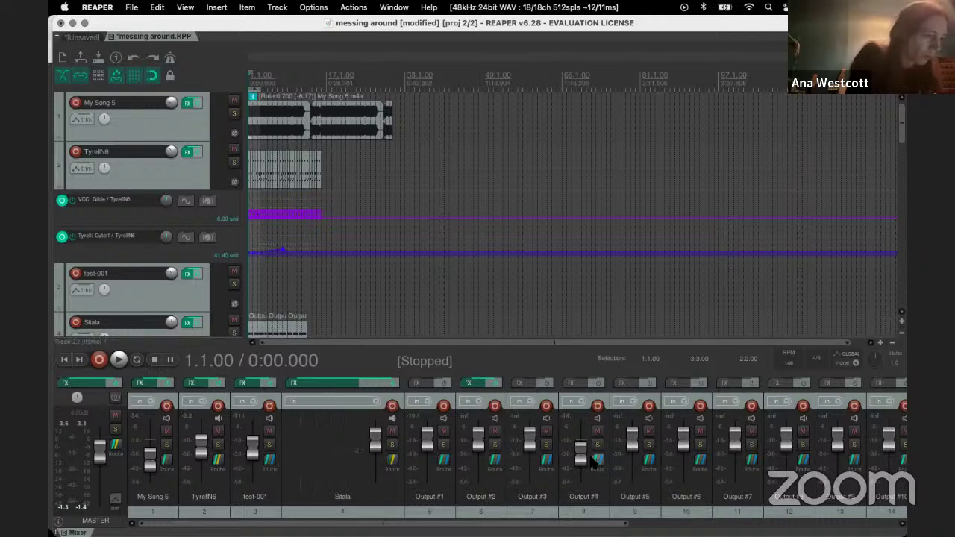
# Step: Set the audio device to the default system devices in the preferences and apply the change
pyautogui.click(87, 9)
pyautogui.click(107, 41)
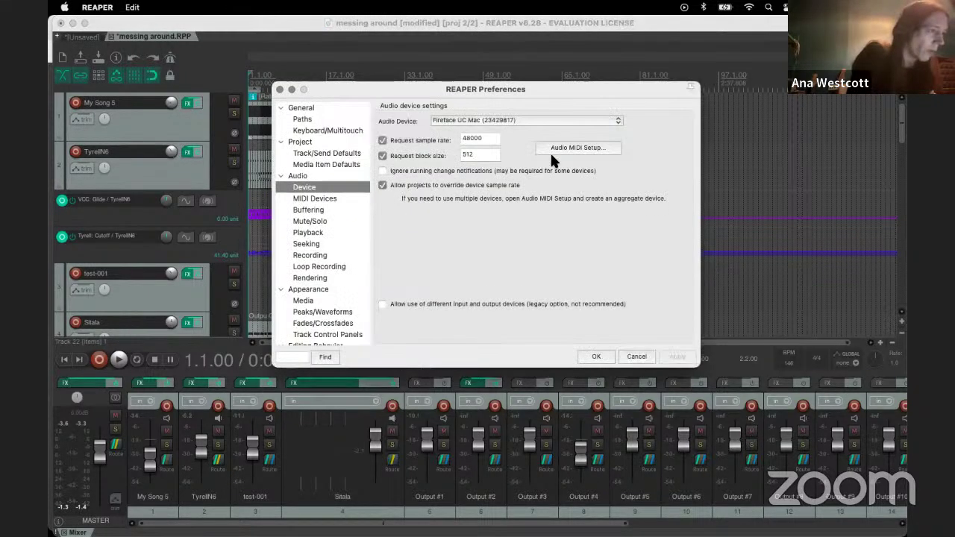
pyautogui.click(474, 113)
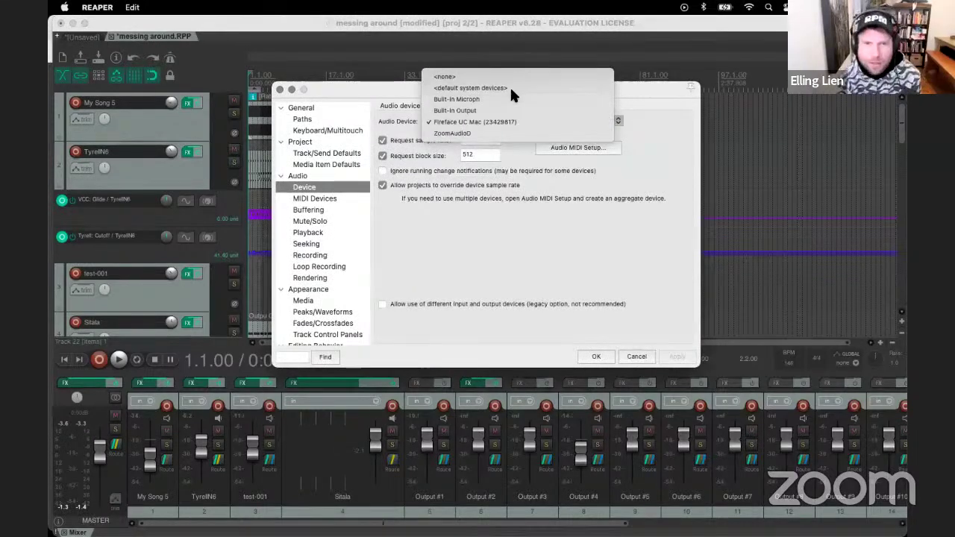
pyautogui.click(510, 88)
pyautogui.click(676, 357)
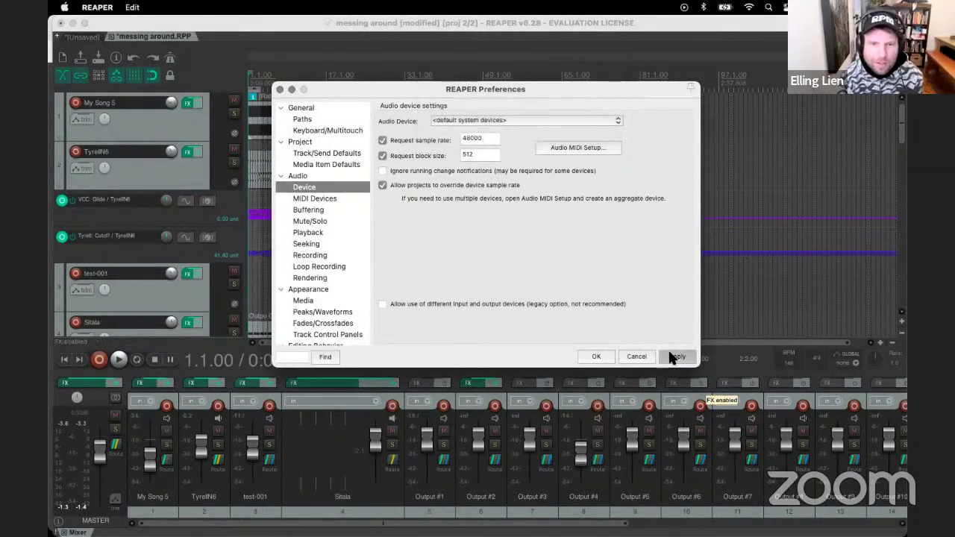
pyautogui.click(595, 358)
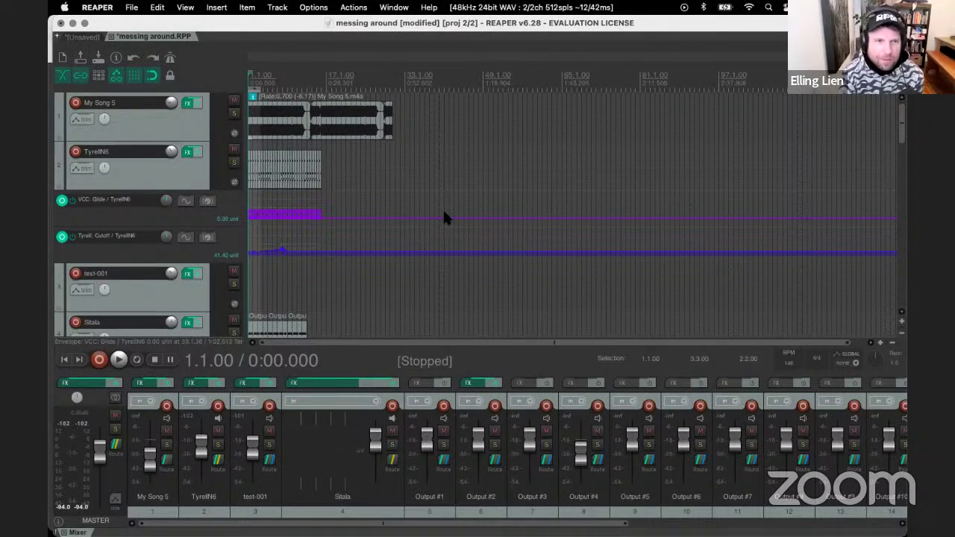
# Step: Play the project through the new audio device and check the levels on Sitala and its output tracks
pyautogui.press('space')
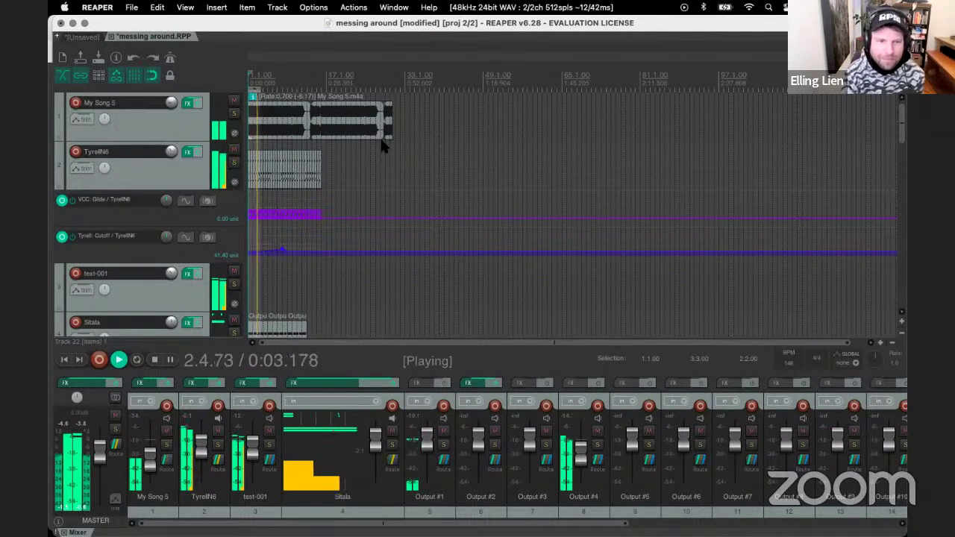
pyautogui.scroll(-3, 149, 213)
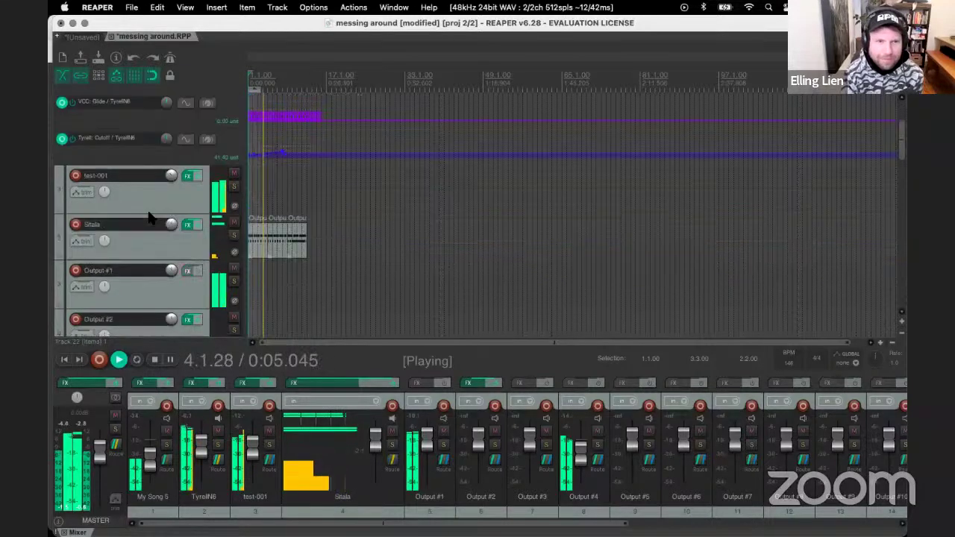
pyautogui.scroll(-2, 148, 217)
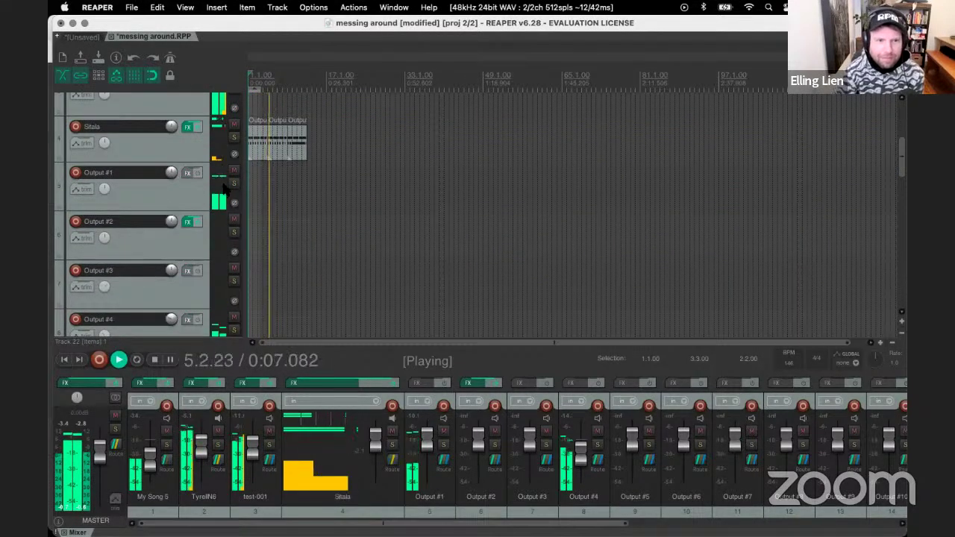
# Step: Browse the complete plug-in list for the Output #1 track and close its effects chain without adding anything
pyautogui.click(191, 186)
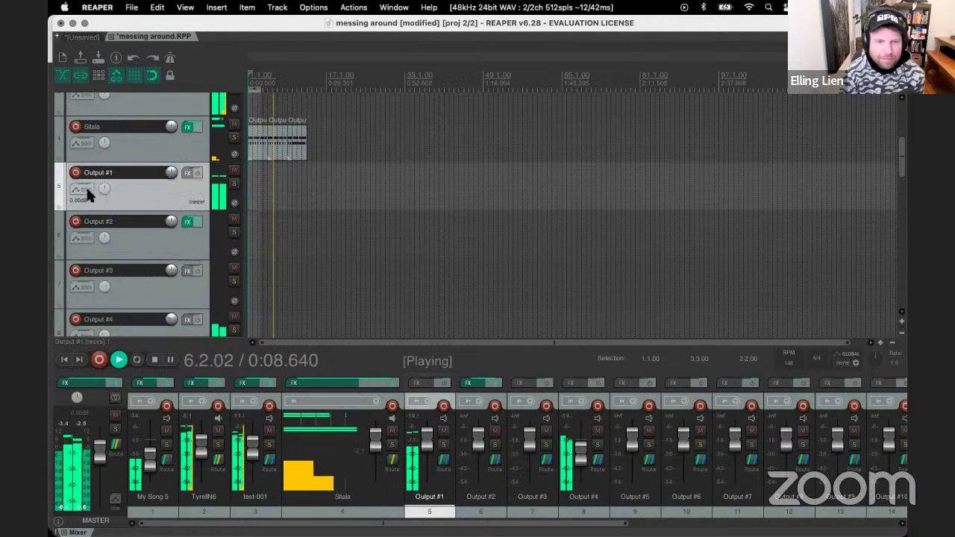
pyautogui.click(187, 173)
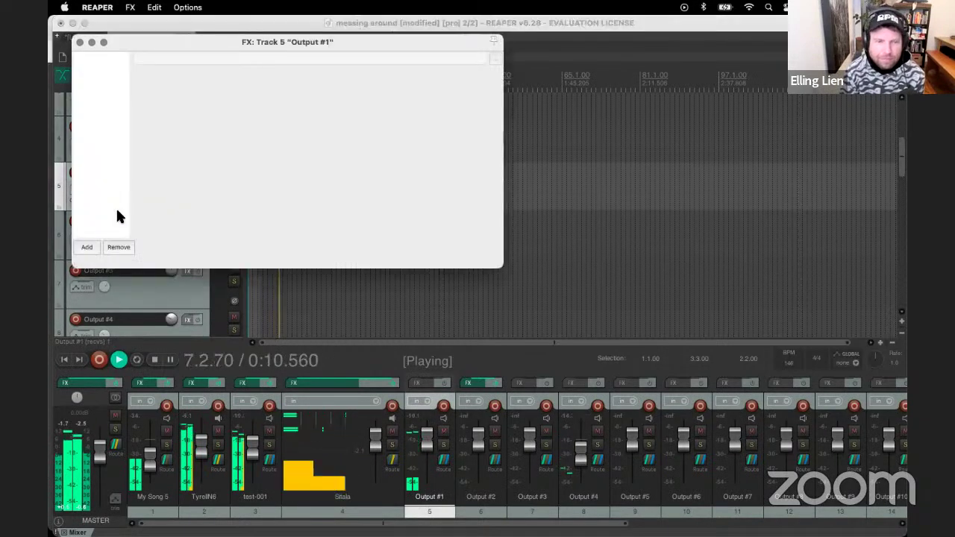
pyautogui.click(85, 249)
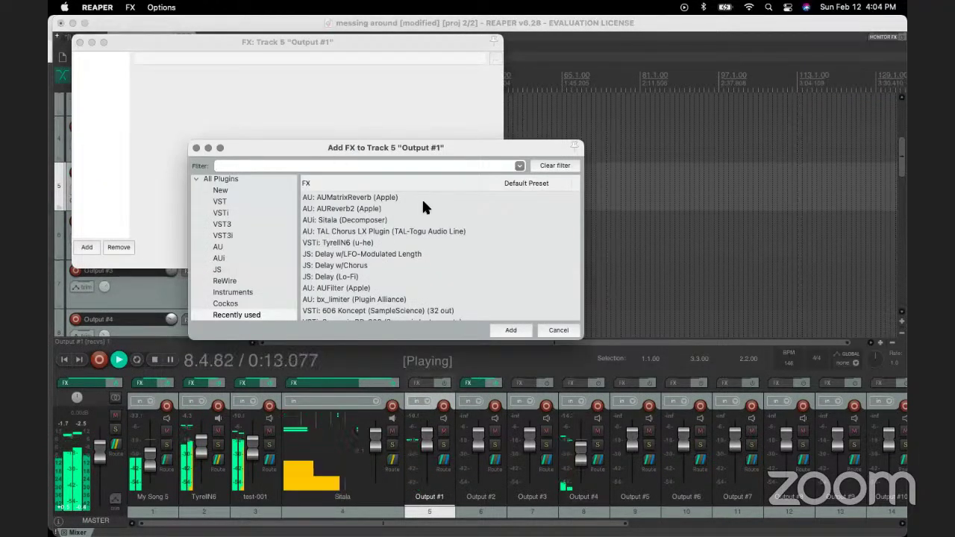
pyautogui.click(225, 180)
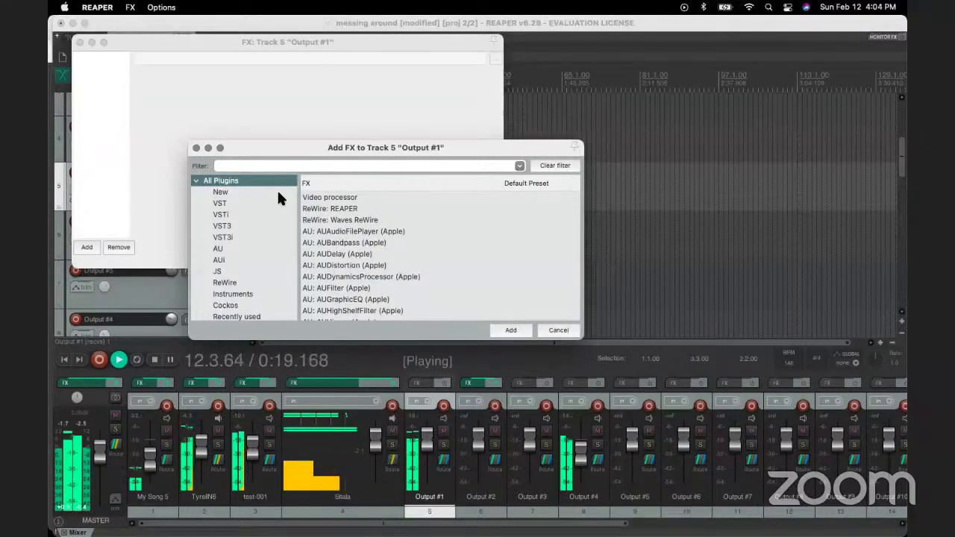
pyautogui.click(587, 330)
pyautogui.click(559, 330)
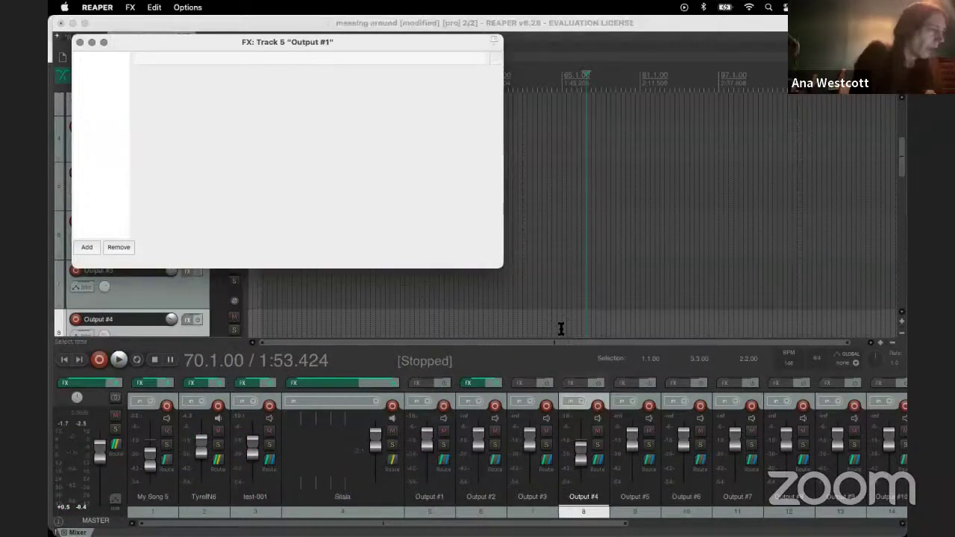
pyautogui.click(80, 42)
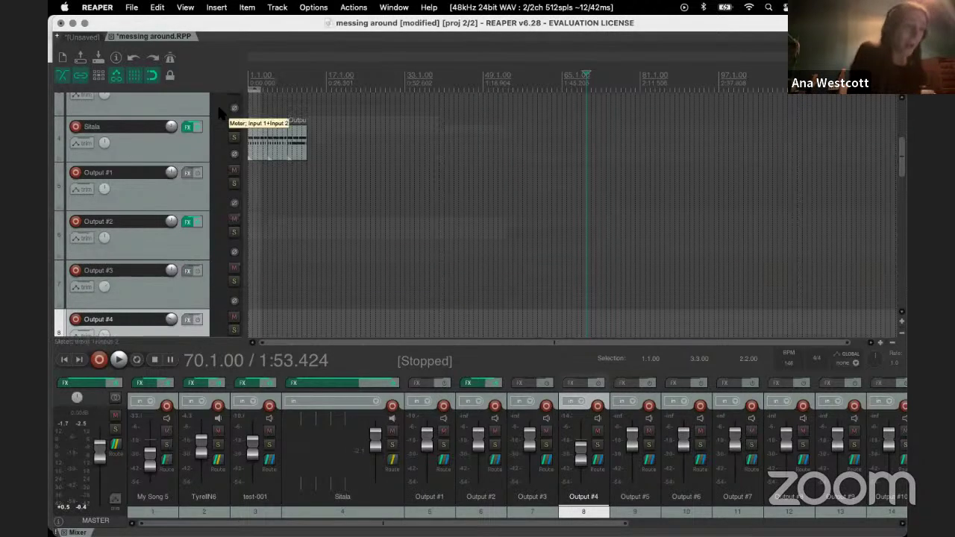
pyautogui.scroll(1, 213, 319)
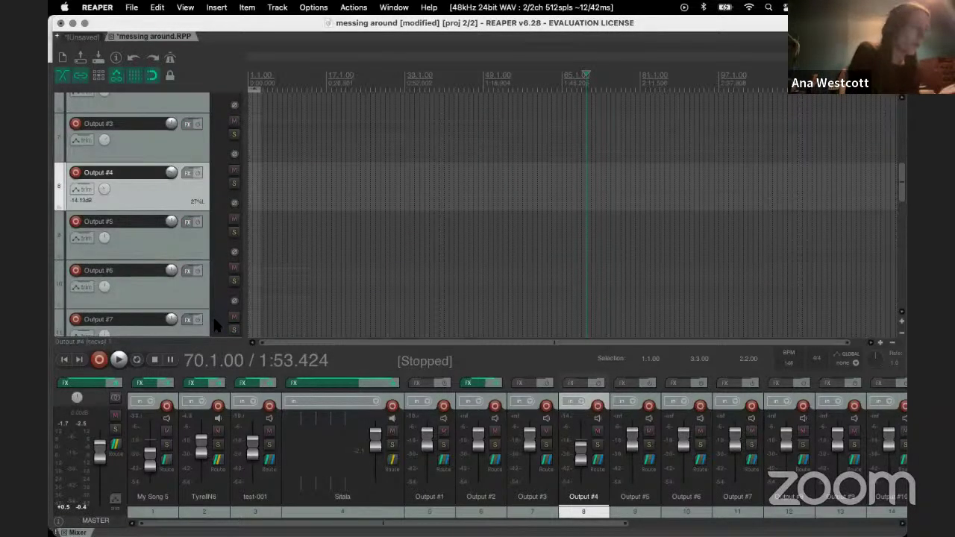
pyautogui.scroll(1, 215, 323)
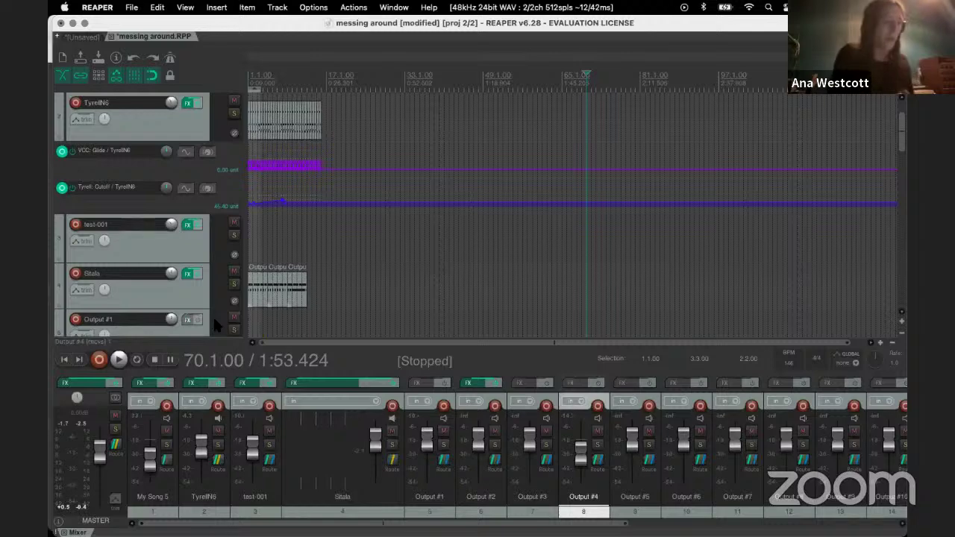
pyautogui.scroll(1, 215, 324)
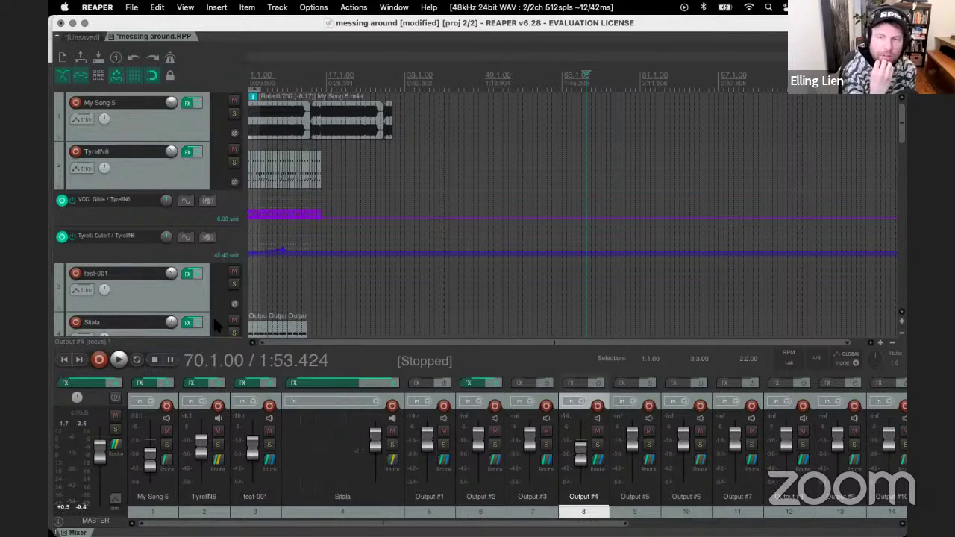
pyautogui.scroll(-1, 215, 324)
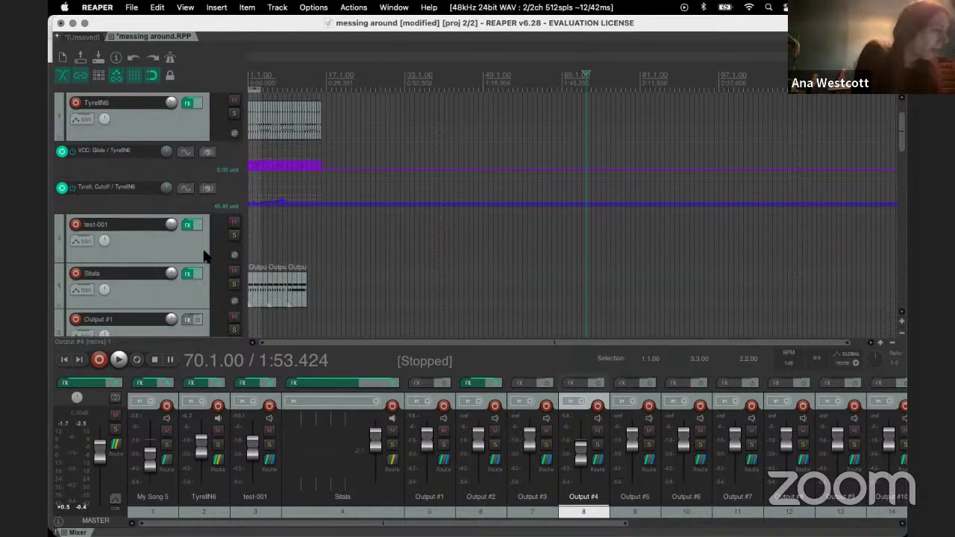
pyautogui.scroll(1, 206, 256)
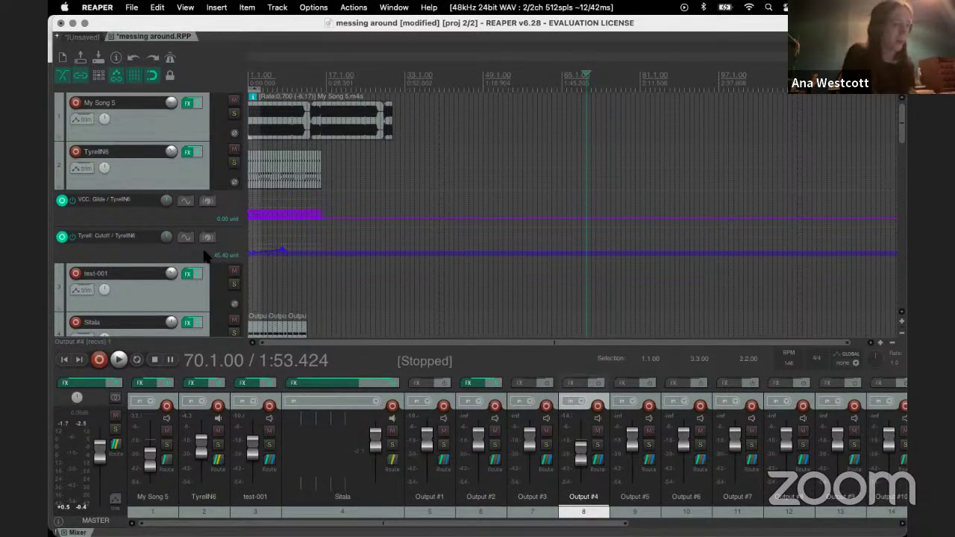
# Step: Return to the project start and select the first MIDI item on the TyrellN6 track
pyautogui.press('Home')
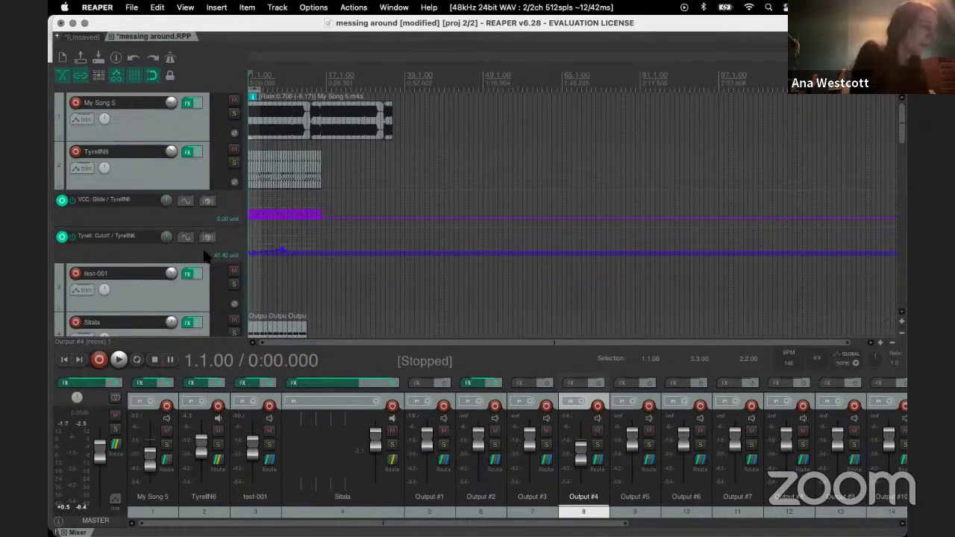
pyautogui.press('=')
pyautogui.press('=')
pyautogui.press('=')
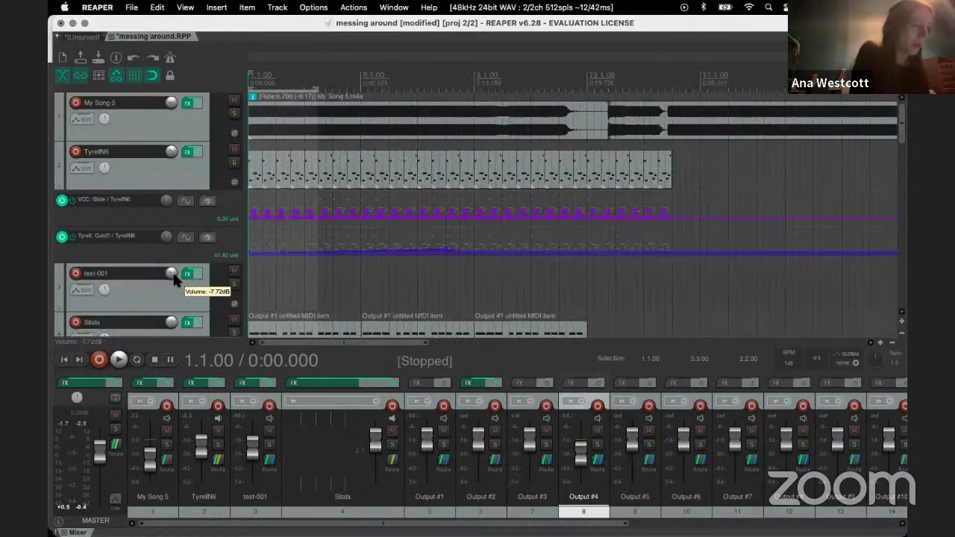
pyautogui.press('=')
pyautogui.press('=')
pyautogui.press('=')
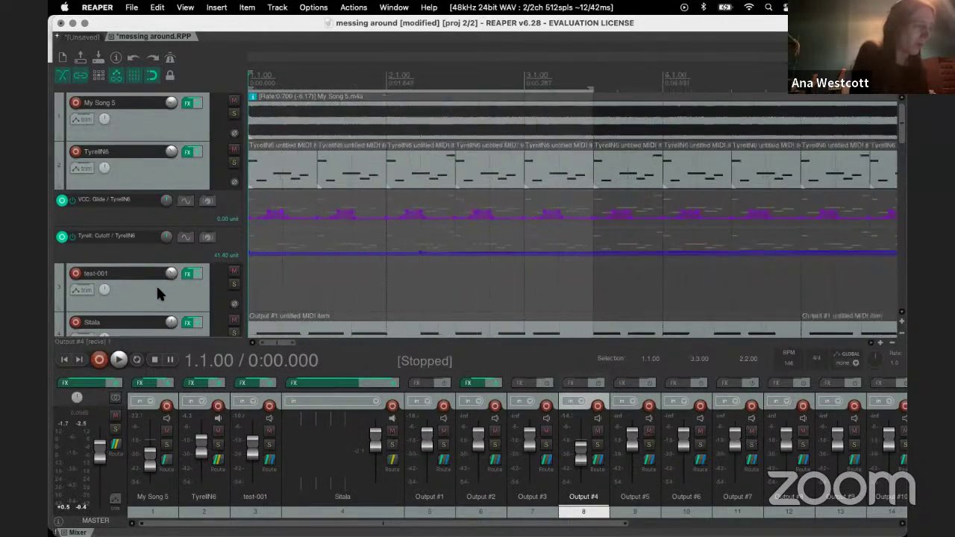
pyautogui.press('=')
pyautogui.click(299, 185)
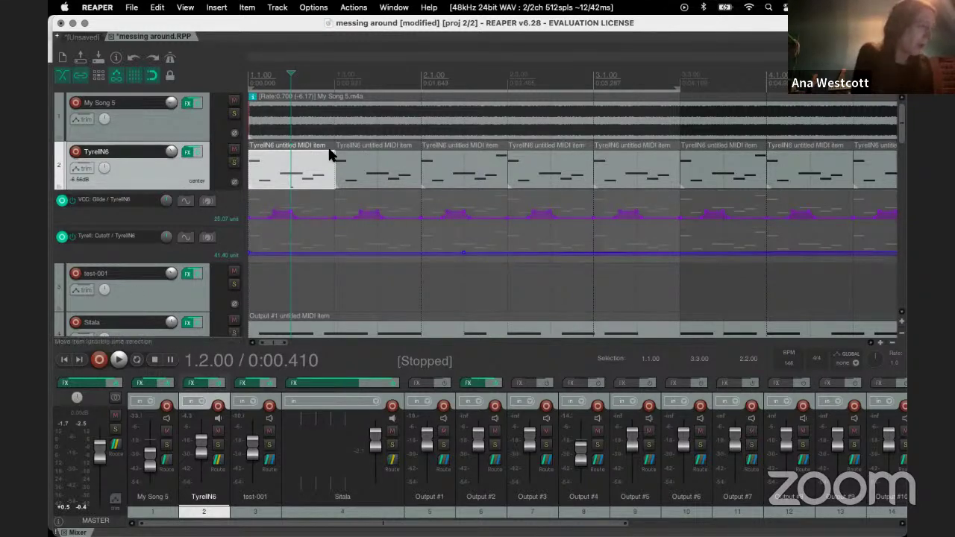
# Step: Look at the unsaved My Song 6 project for comparison and return to messing around.RPP
pyautogui.click(85, 37)
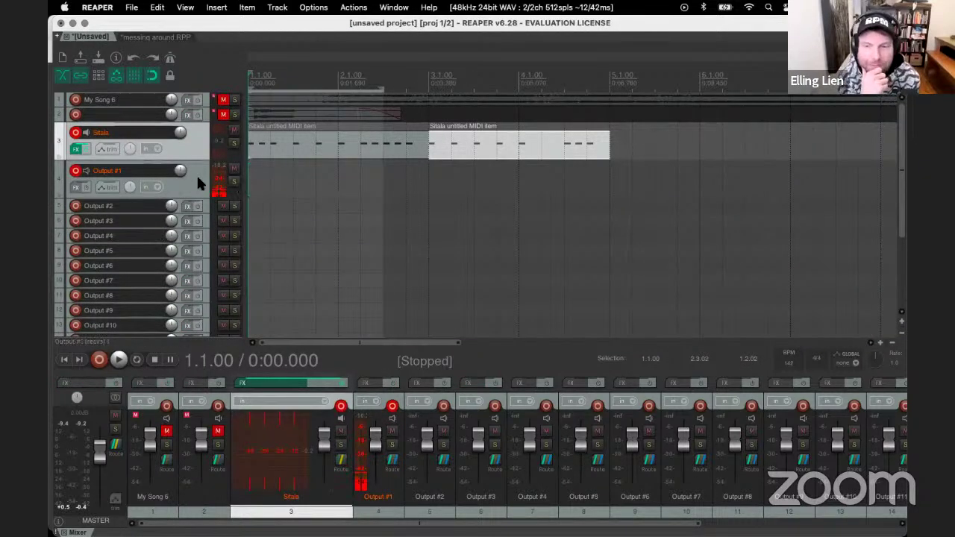
pyautogui.click(146, 37)
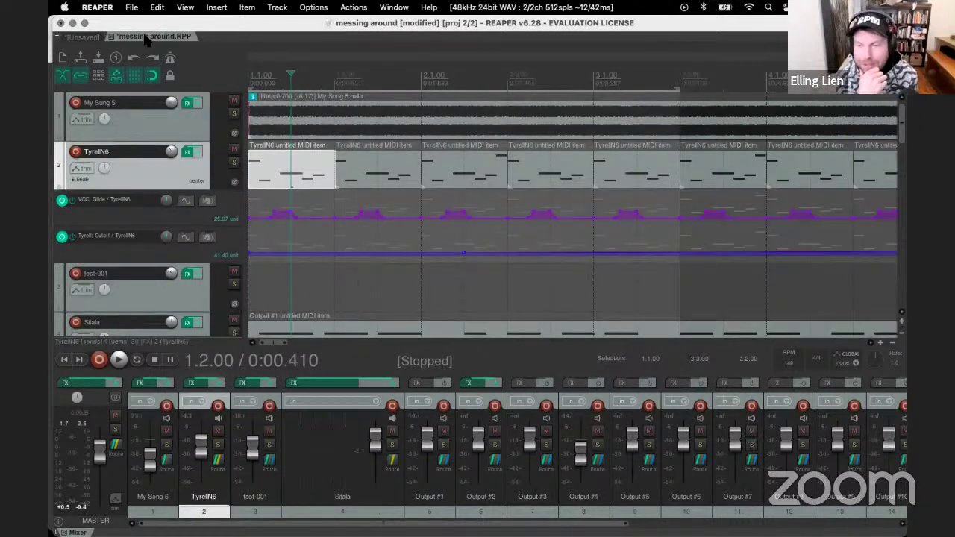
pyautogui.scroll(3, 256, 202)
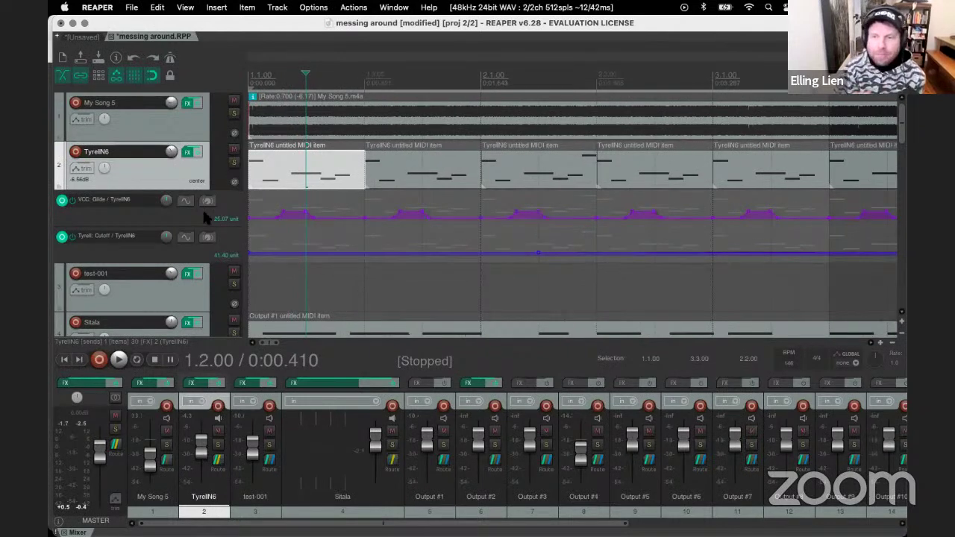
pyautogui.scroll(-2, 182, 209)
pyautogui.scroll(2, 182, 212)
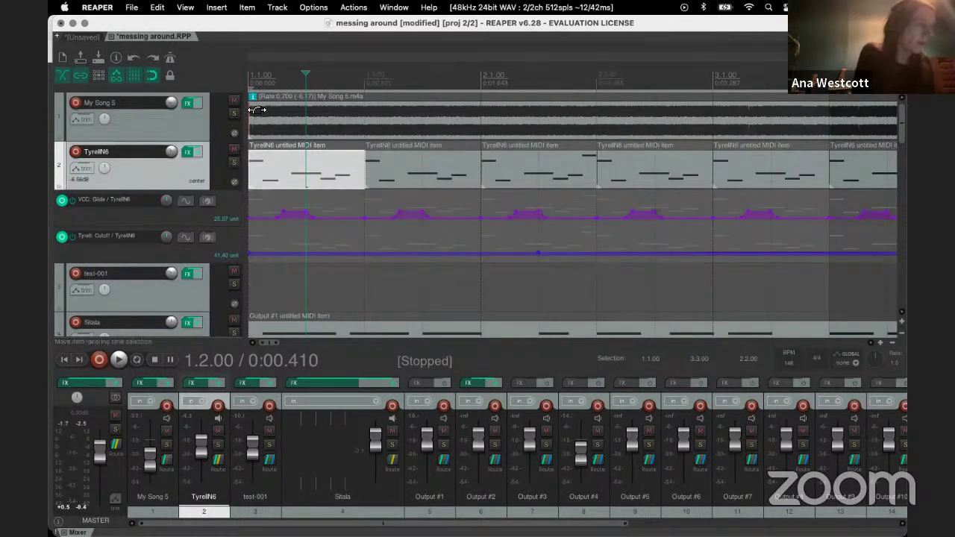
# Step: Solo the My Song 5 track and play it from the project start
pyautogui.click(234, 113)
pyautogui.press('Home')
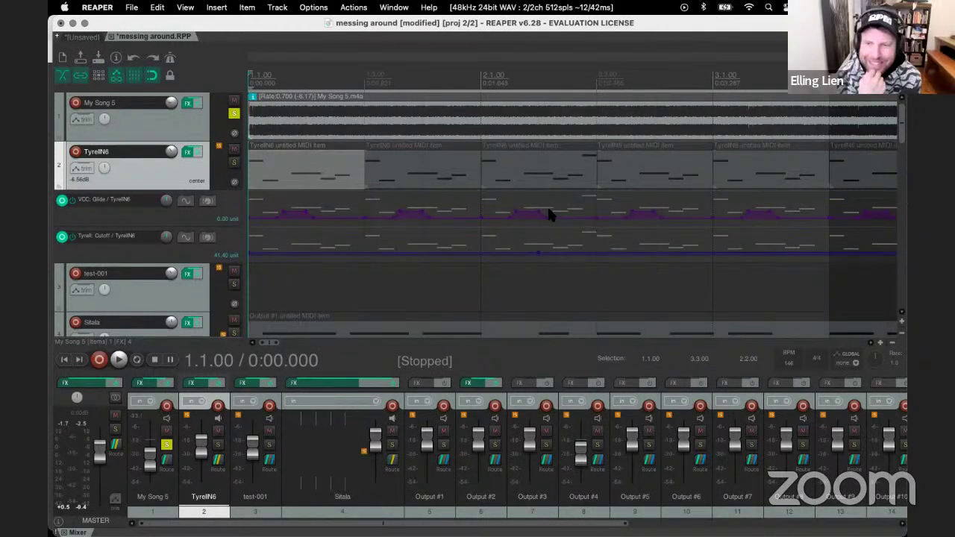
pyautogui.press('space')
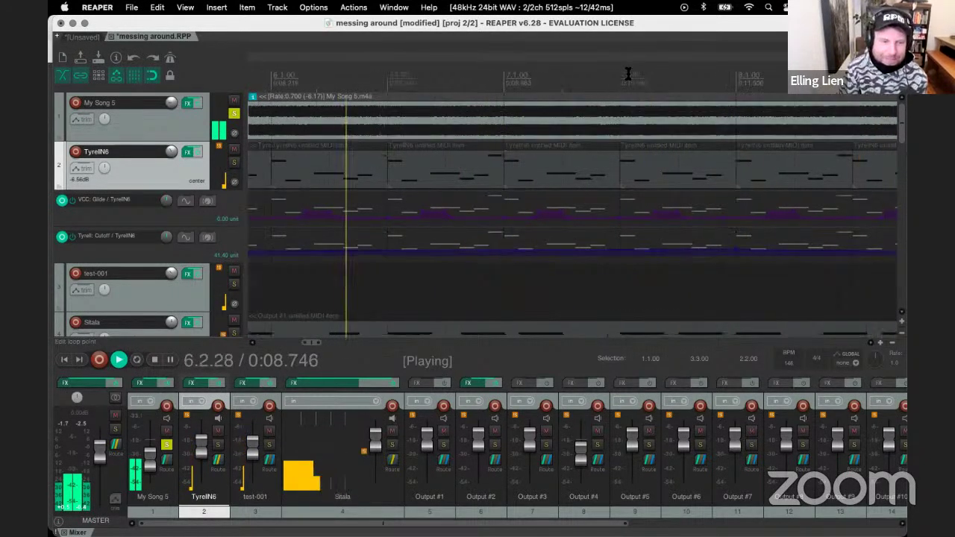
# Step: Stop playback and unsolo the My Song 5 track
pyautogui.scroll(-10, 624, 135)
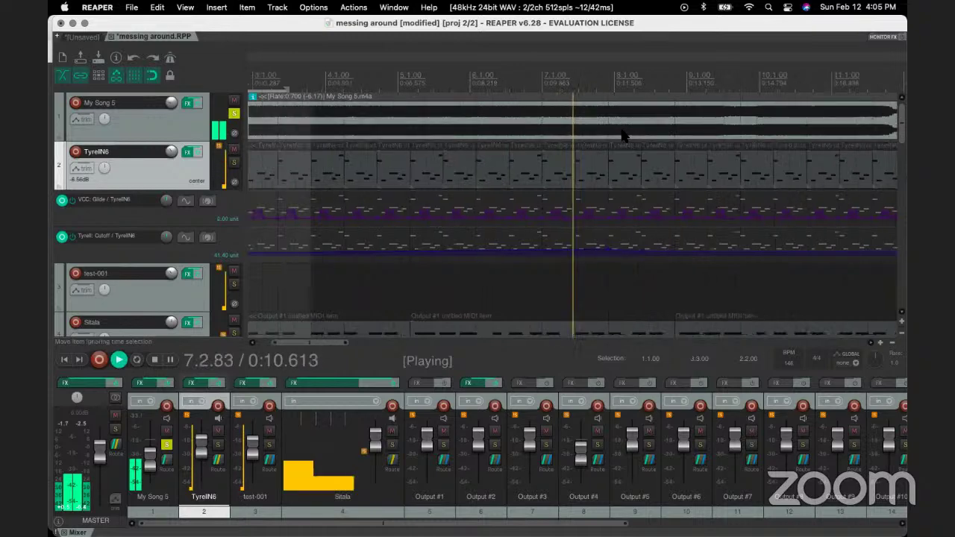
pyautogui.scroll(-3, 624, 136)
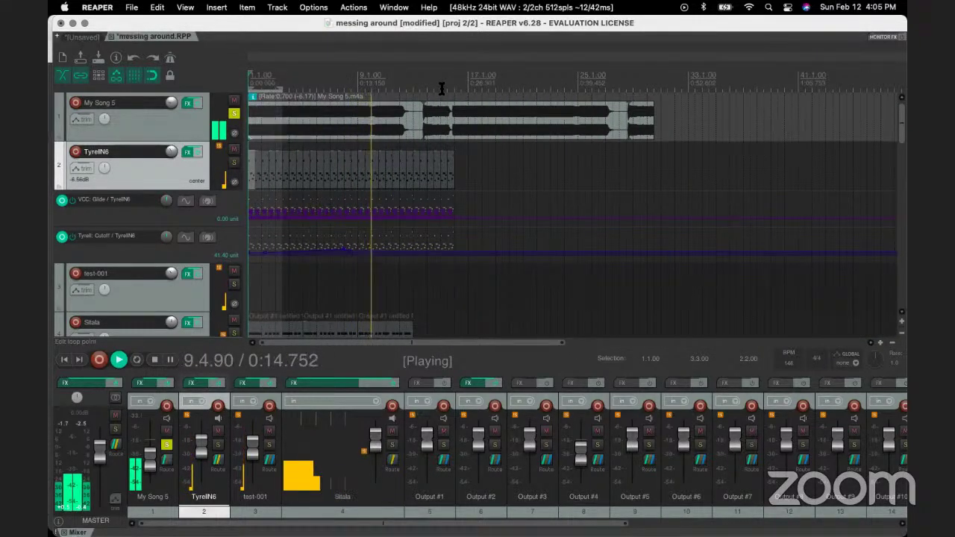
pyautogui.press('space')
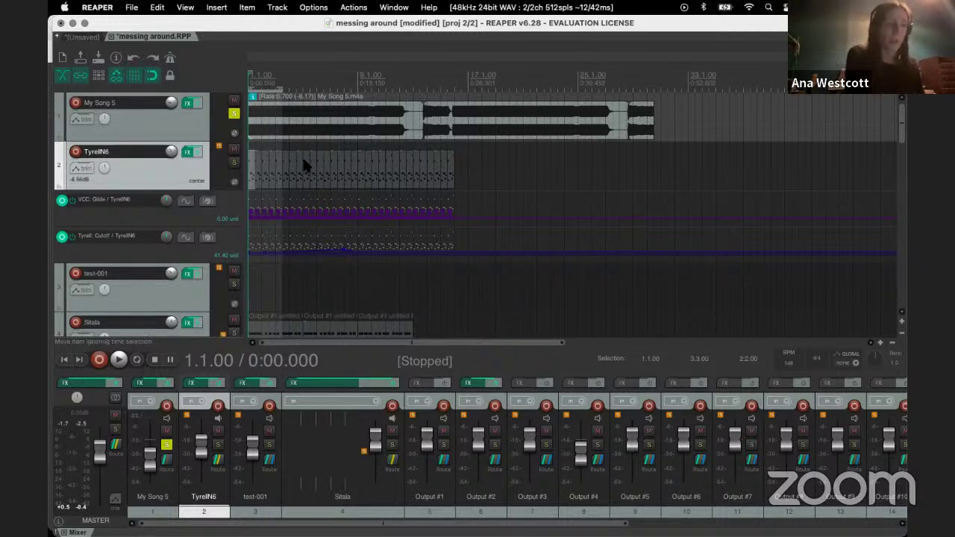
pyautogui.click(233, 114)
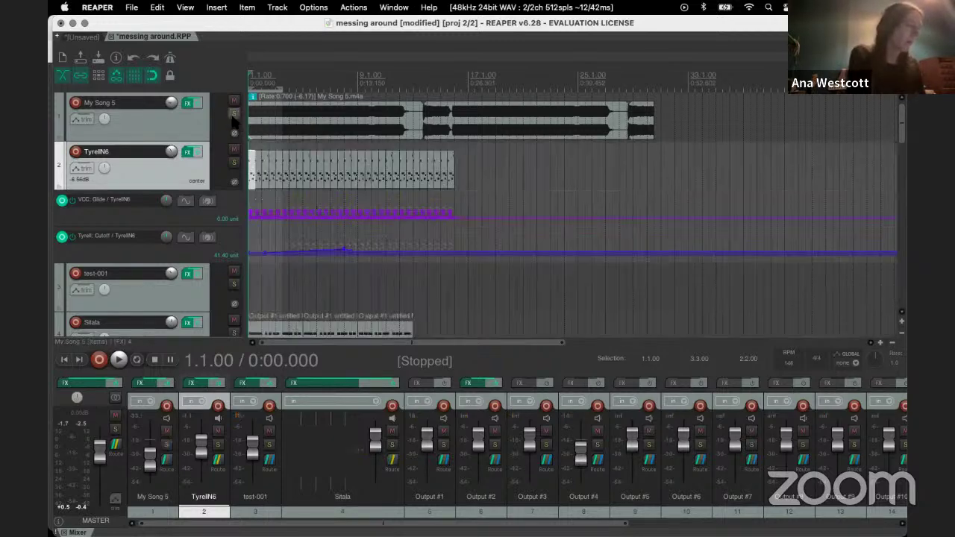
# Step: View the TyrellN6 synth settings in the TyrellN6 track's effects chain and close the chain
pyautogui.click(188, 154)
pyautogui.press('Escape')
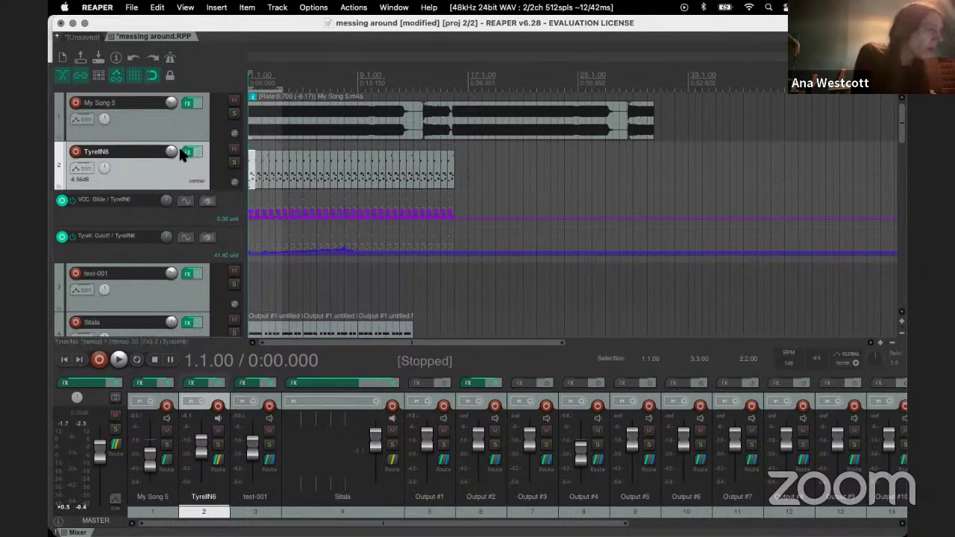
pyautogui.click(187, 152)
pyautogui.click(101, 58)
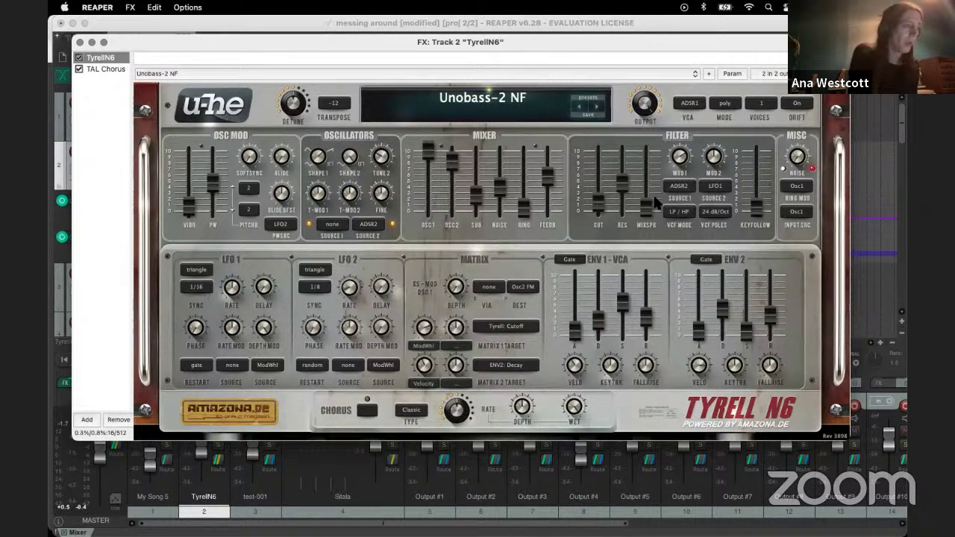
pyautogui.click(80, 43)
# Step: Add a new empty track at the end of the track list
pyautogui.scroll(-10, 131, 249)
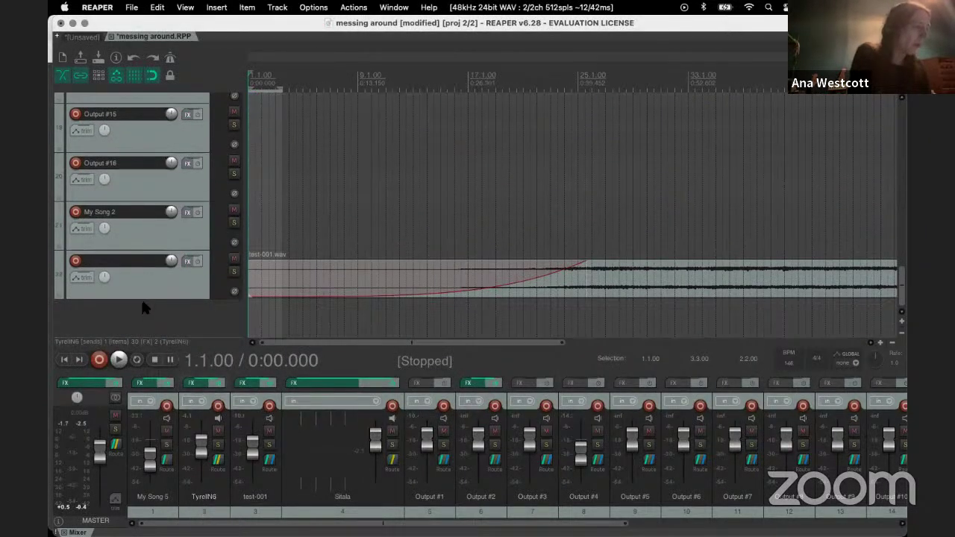
pyautogui.scroll(10, 144, 306)
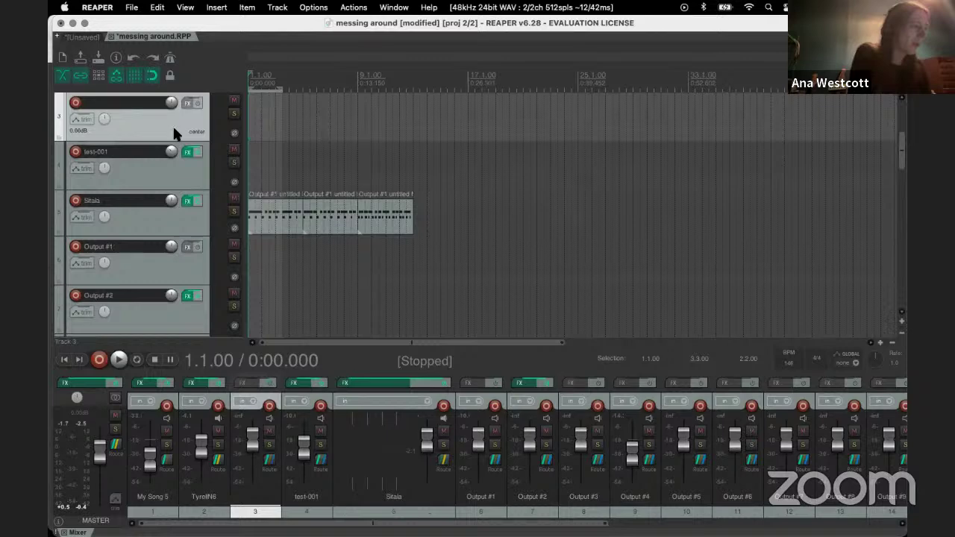
pyautogui.hotkey('ctrl', 't')
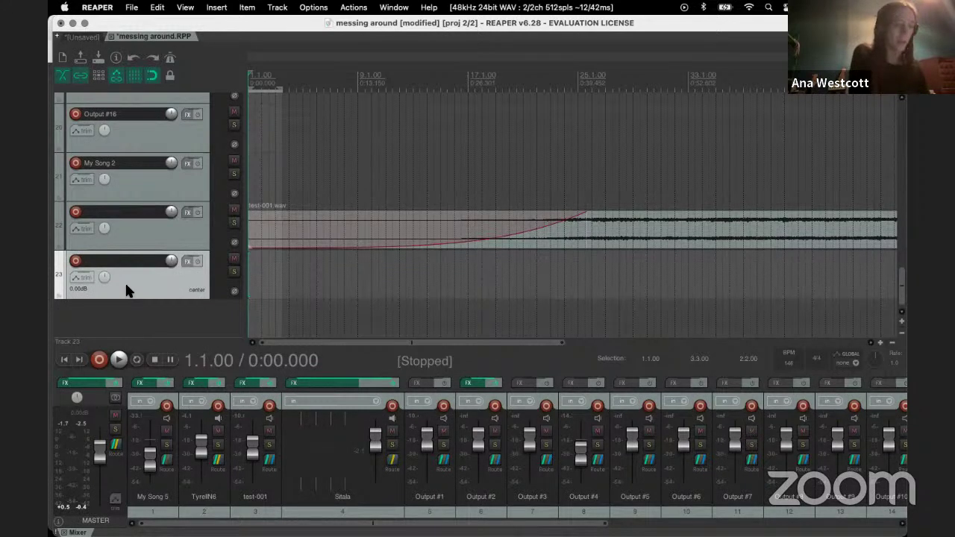
# Step: Look at the notes of the first TyrellN6 MIDI item in the MIDI editor and close the editor
pyautogui.scroll(10, 125, 286)
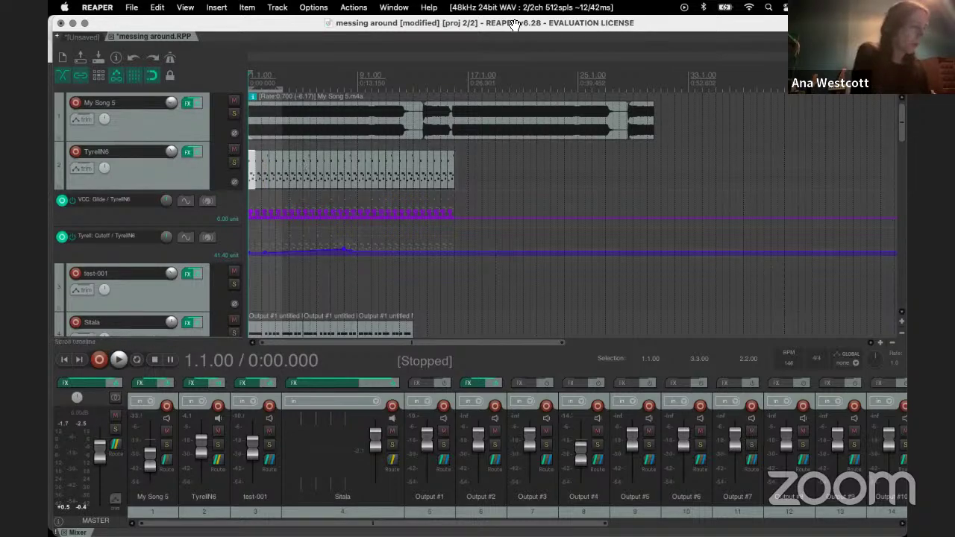
pyautogui.scroll(2, 192, 224)
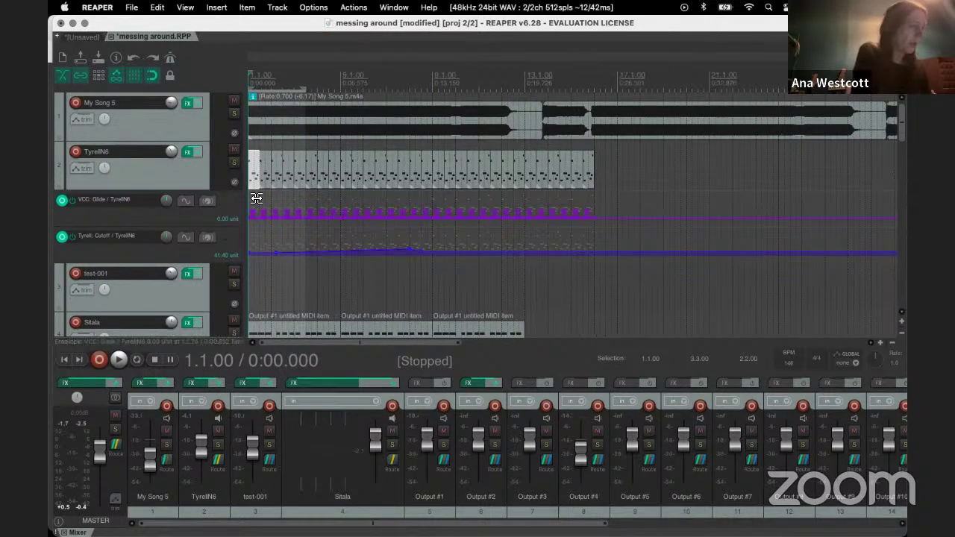
pyautogui.scroll(4, 261, 164)
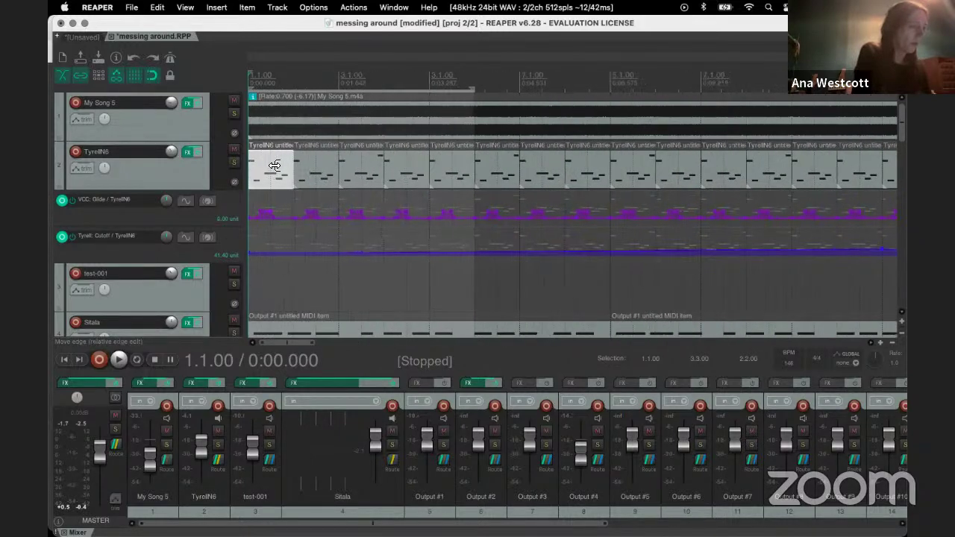
pyautogui.scroll(4, 274, 166)
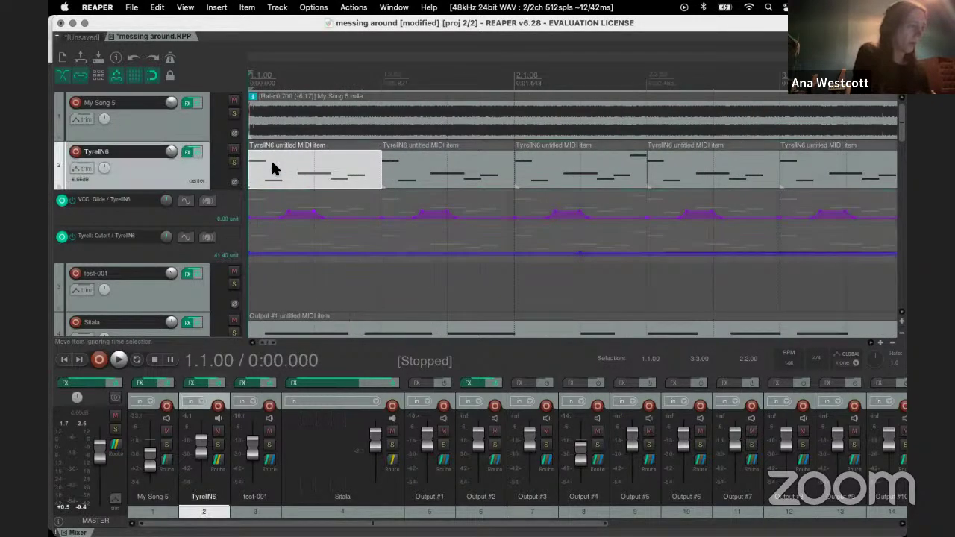
pyautogui.doubleClick(272, 164)
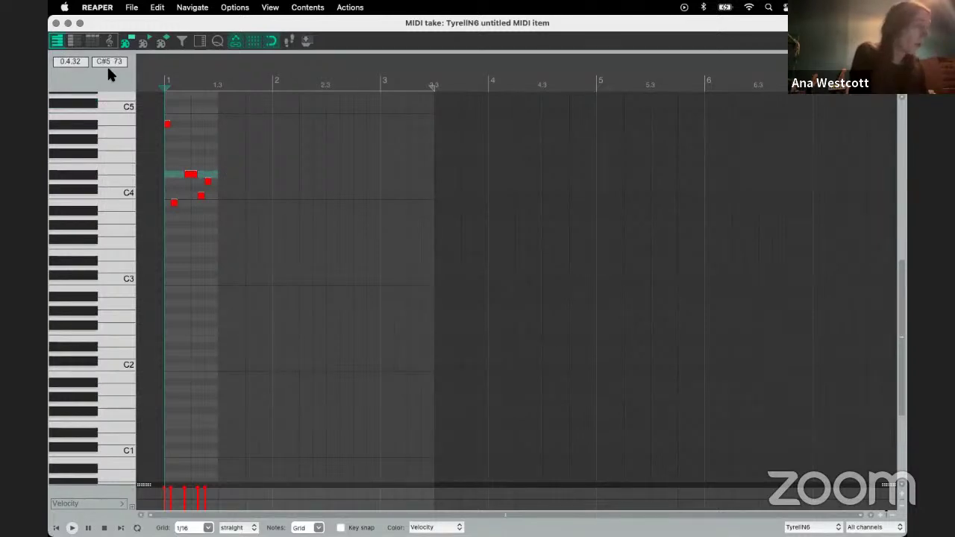
pyautogui.press('Escape')
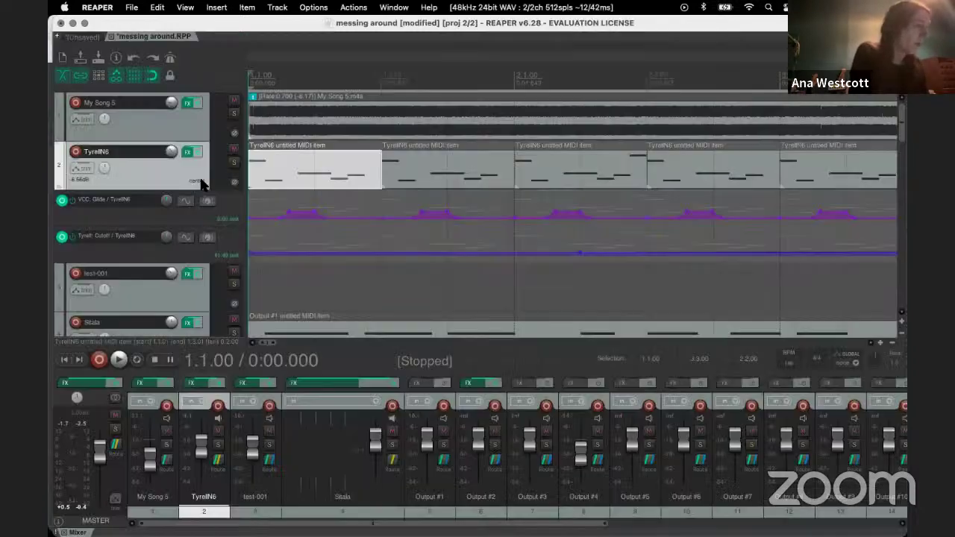
# Step: Solo the TyrellN6 track, play it briefly from the project start and stop
pyautogui.click(338, 185)
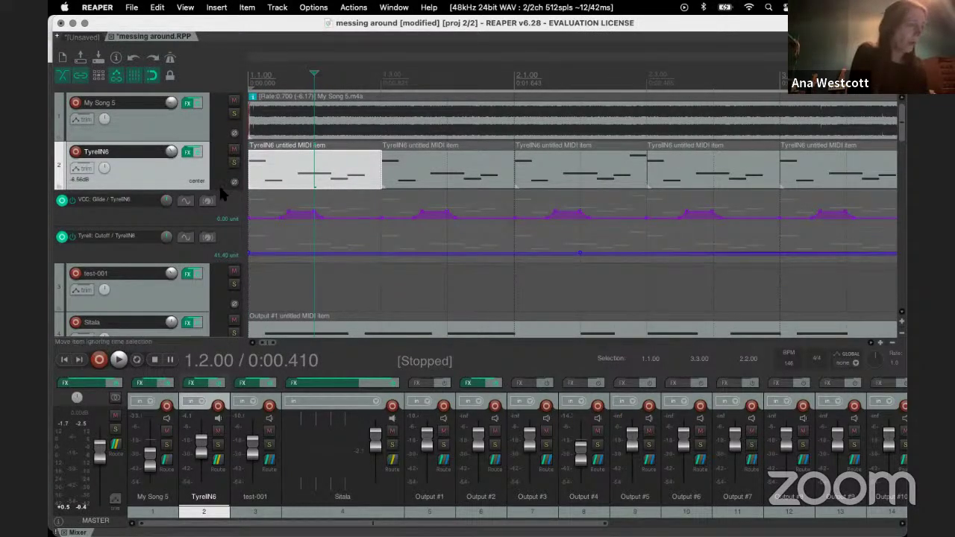
pyautogui.click(234, 162)
pyautogui.press('Home')
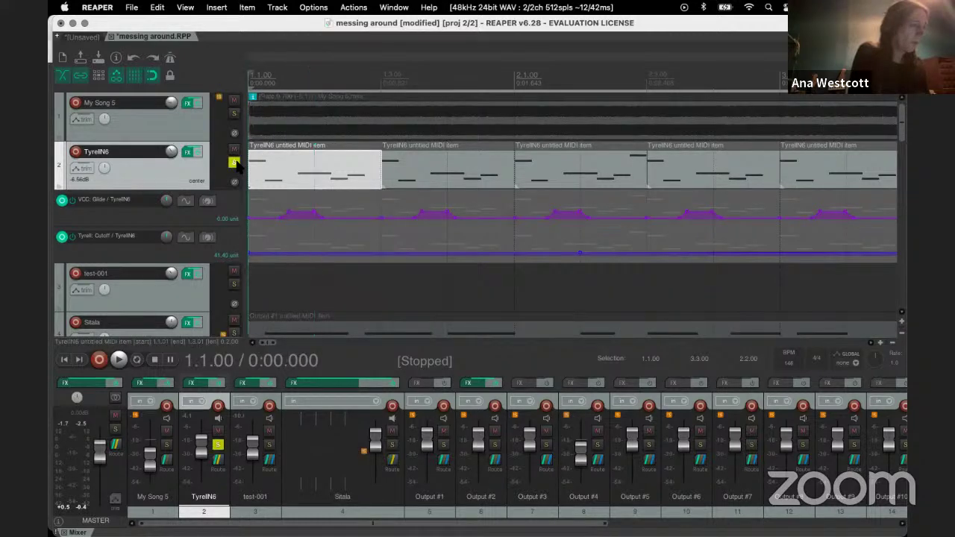
pyautogui.press('space')
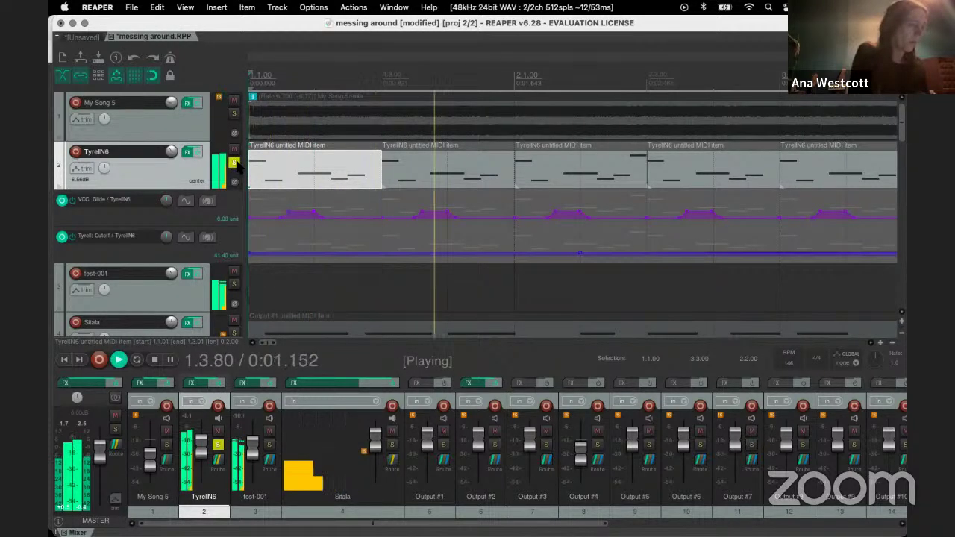
pyautogui.press('space')
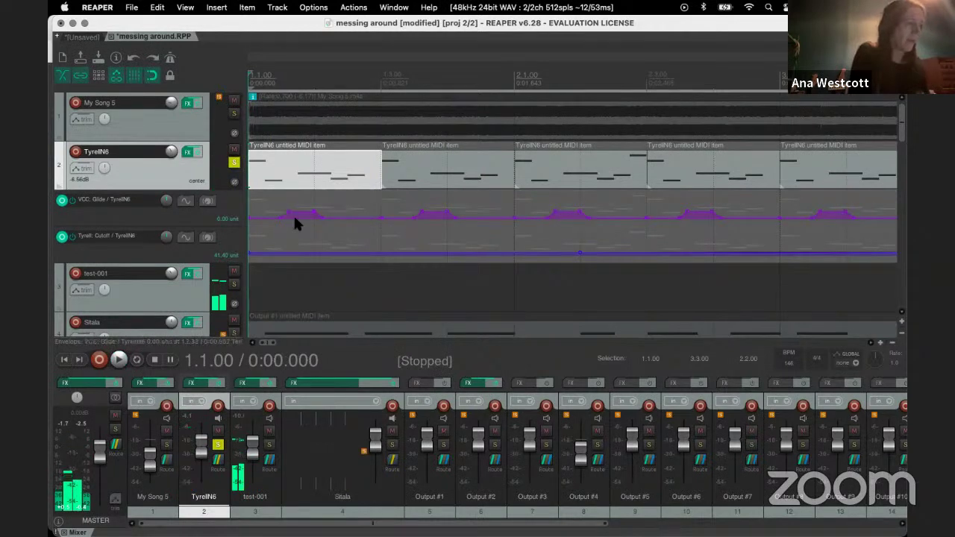
# Step: Review the envelopes available for the TyrellN6 track, including VCC: Glide and Tyrell: Cutoff, and close the list
pyautogui.moveTo(294, 213)
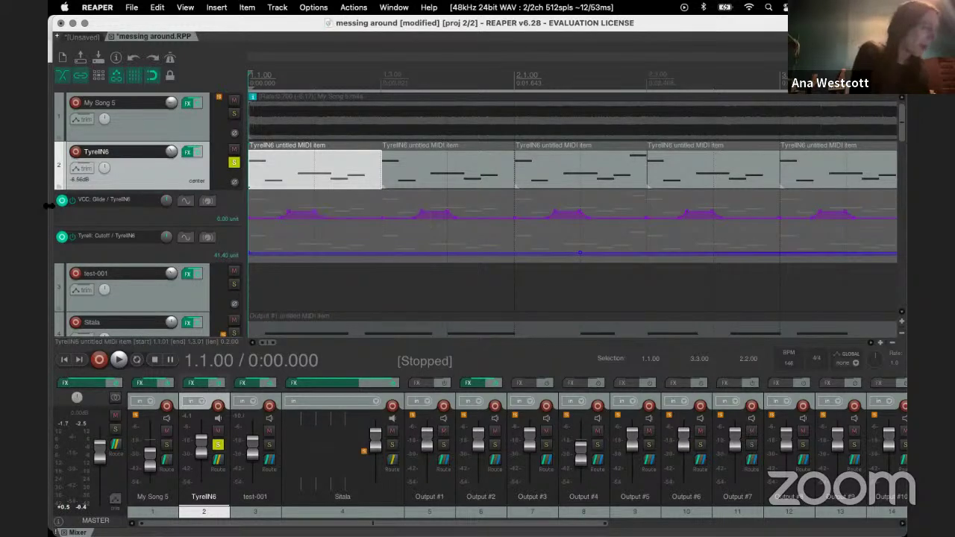
pyautogui.click(81, 168)
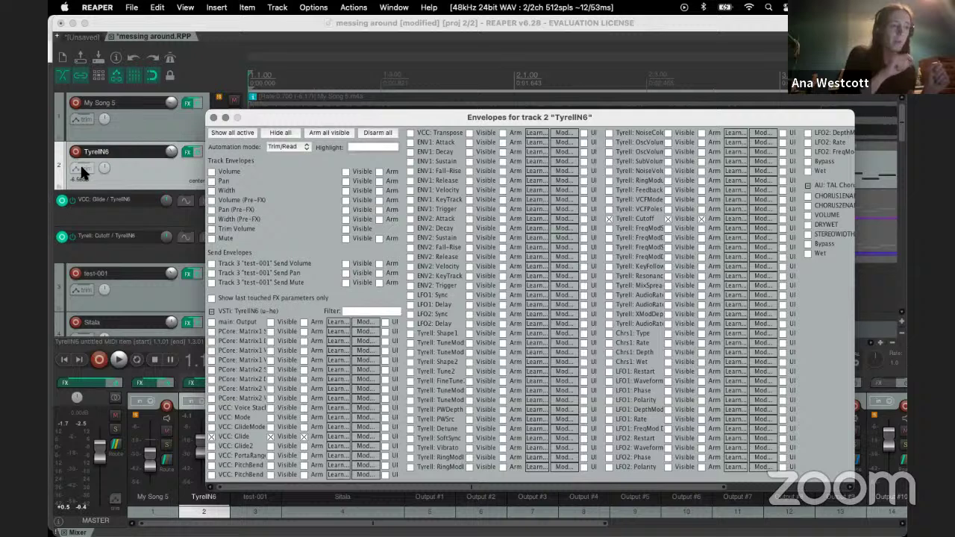
pyautogui.click(214, 119)
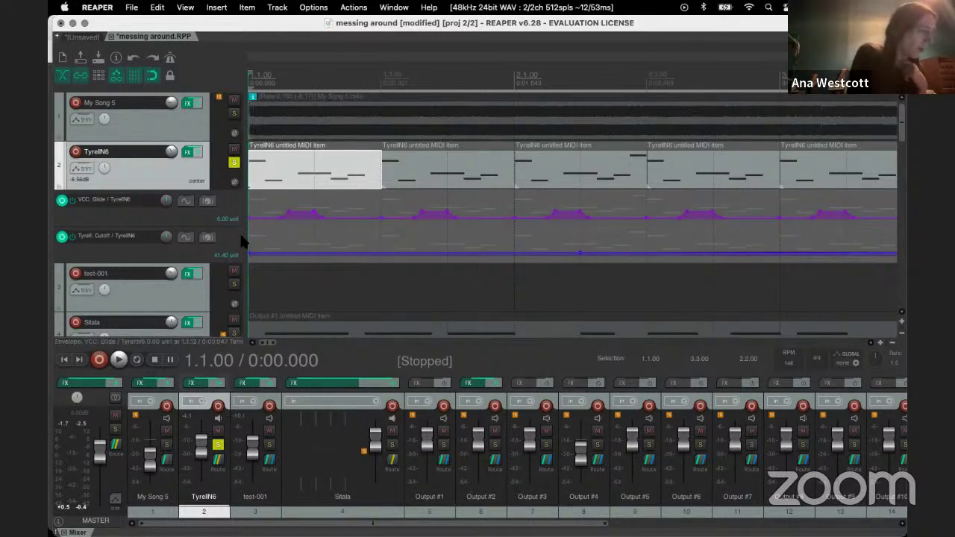
# Step: Try the AUDelay (Apple) effect on track 23, check its preset choices and remove it
pyautogui.scroll(-15, 178, 284)
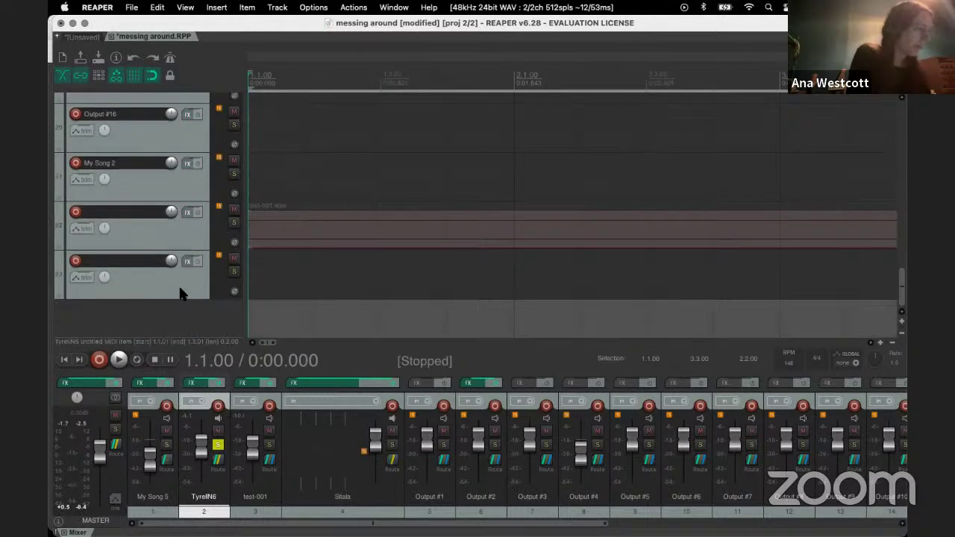
pyautogui.click(186, 260)
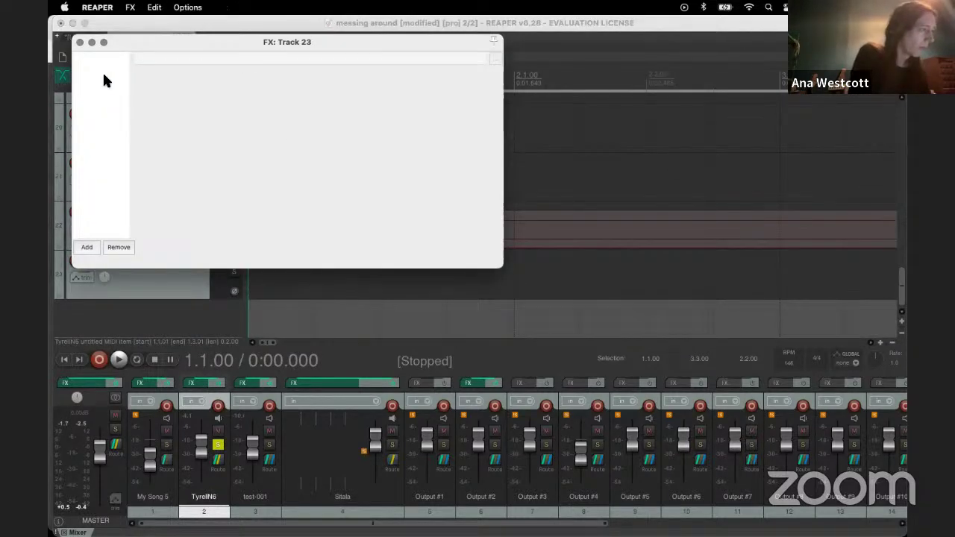
pyautogui.click(87, 248)
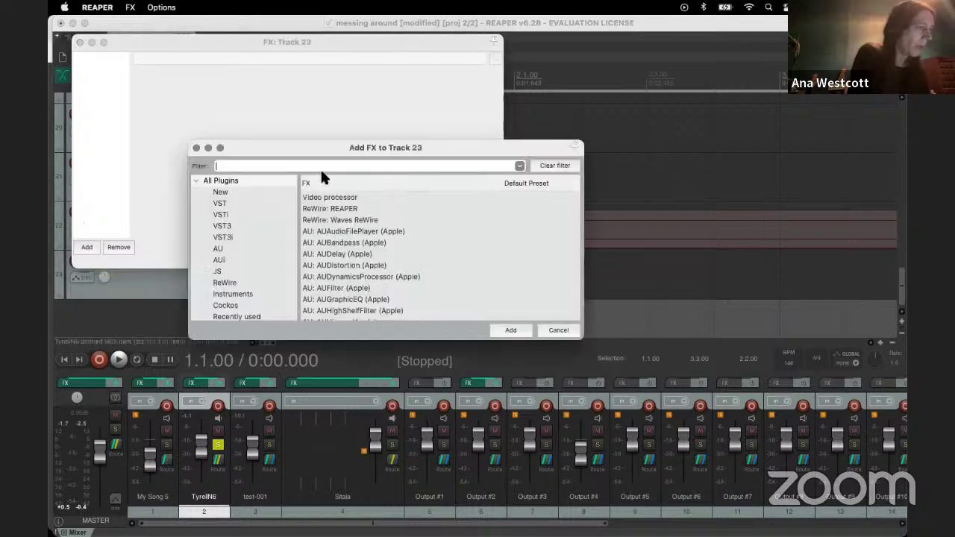
pyautogui.click(353, 254)
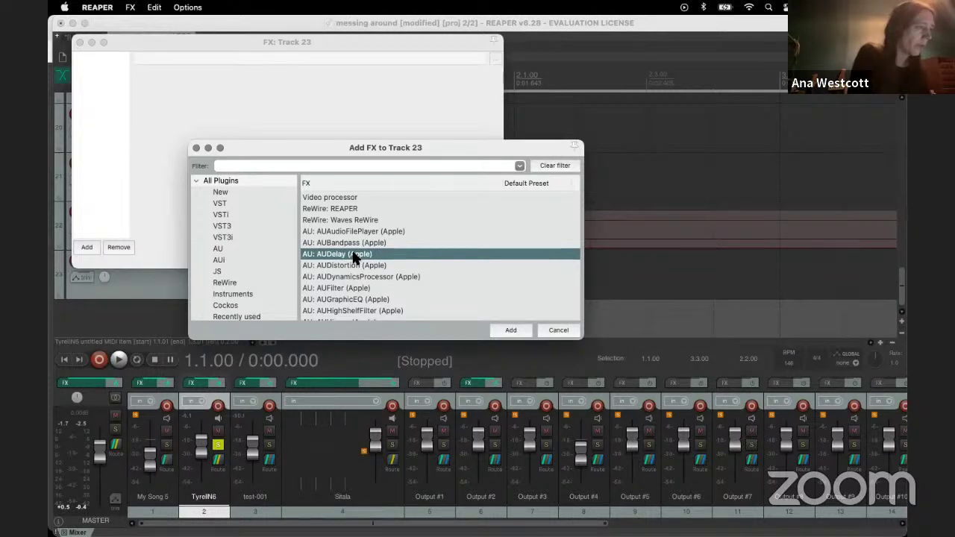
pyautogui.doubleClick(354, 254)
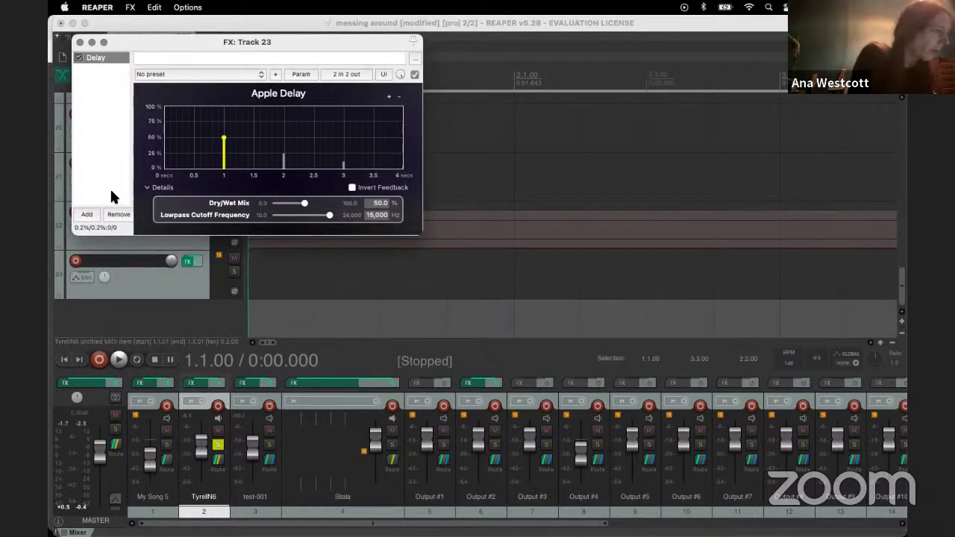
pyautogui.click(179, 75)
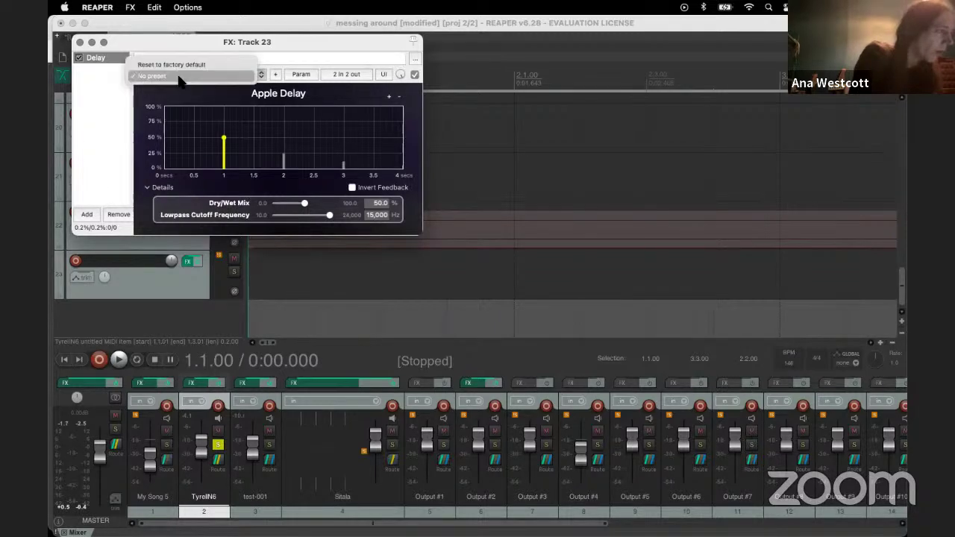
pyautogui.click(83, 141)
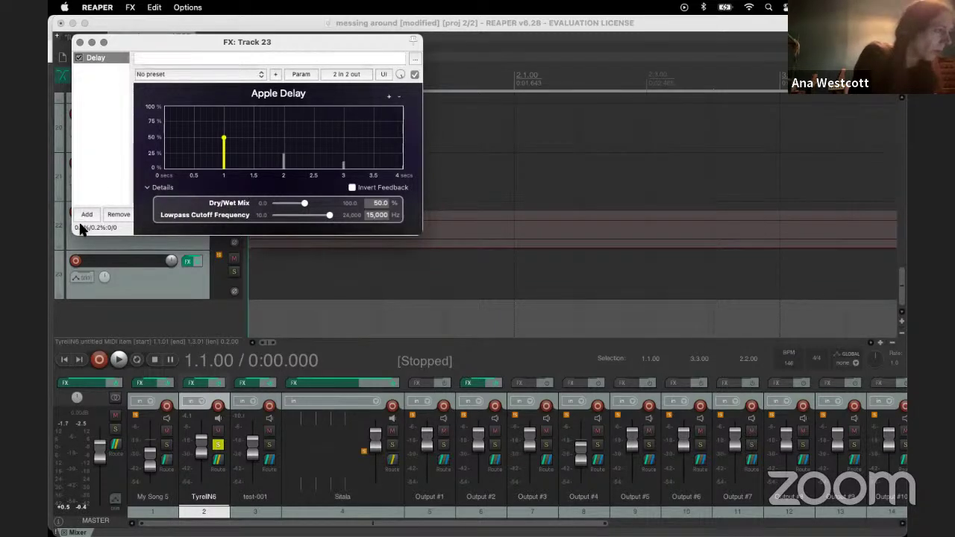
pyautogui.press('Delete')
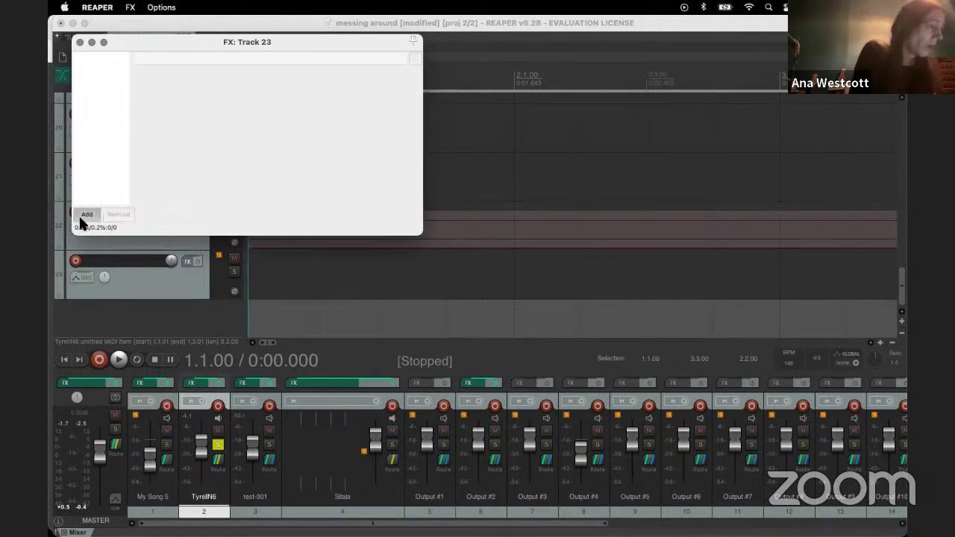
# Step: Add the AUDistortion (Apple) effect to track 23 and view the envelope parameters it offers
pyautogui.click(87, 215)
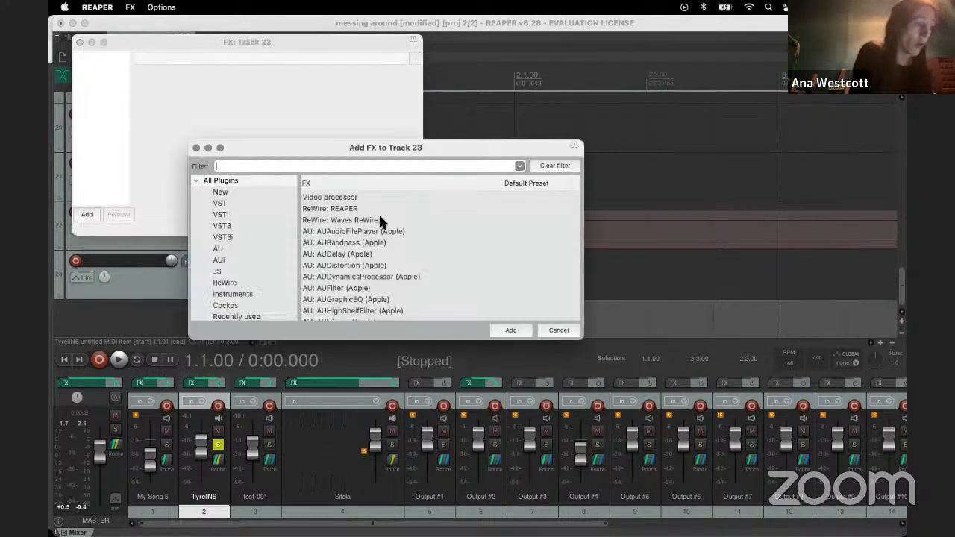
pyautogui.click(349, 268)
pyautogui.doubleClick(350, 268)
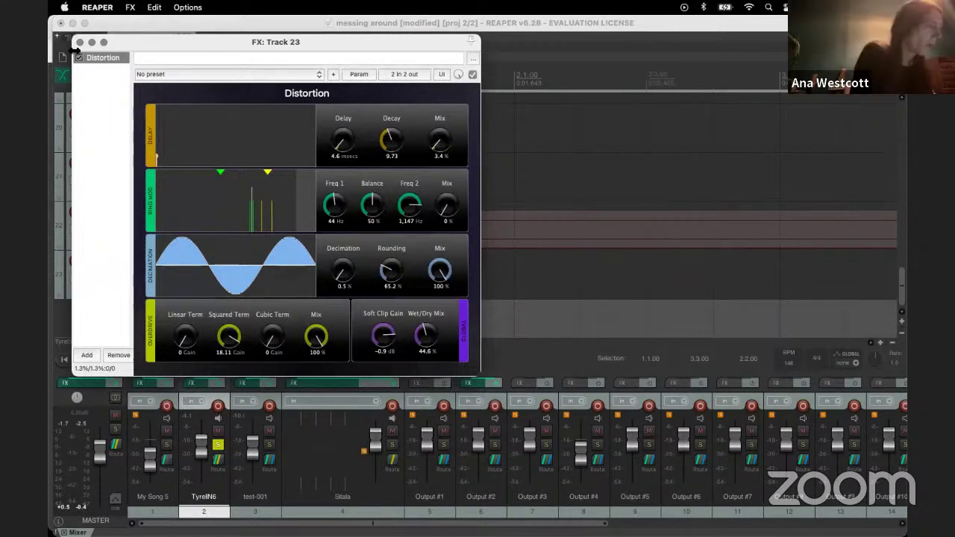
pyautogui.click(78, 43)
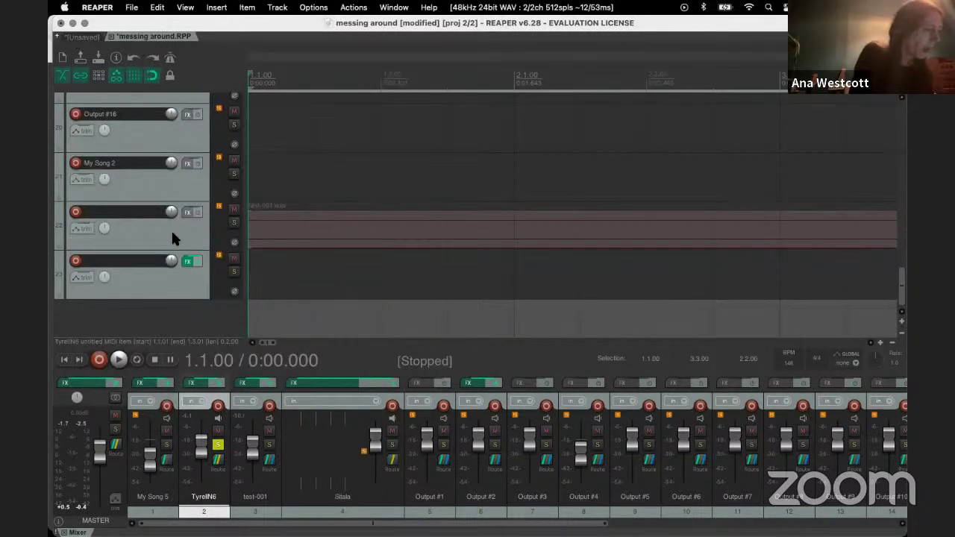
pyautogui.click(88, 277)
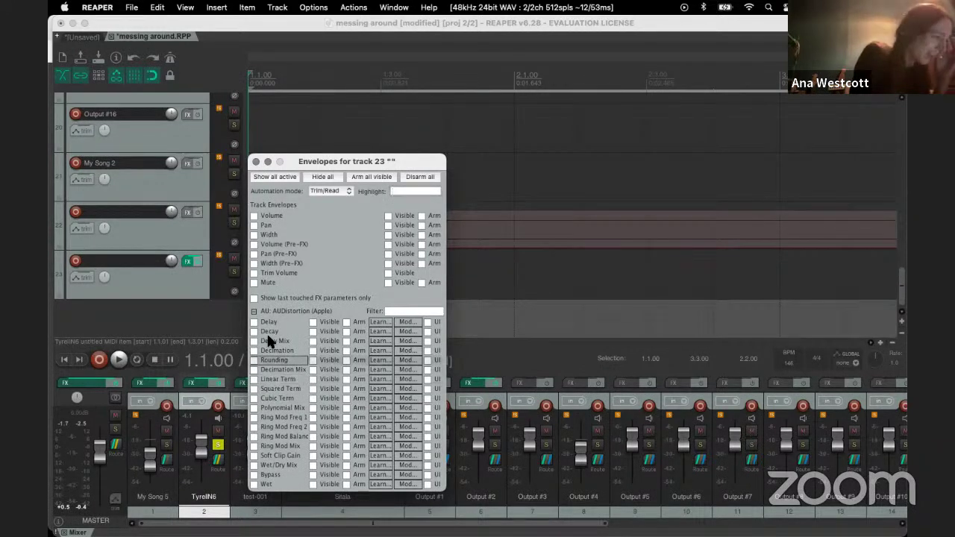
pyautogui.click(254, 162)
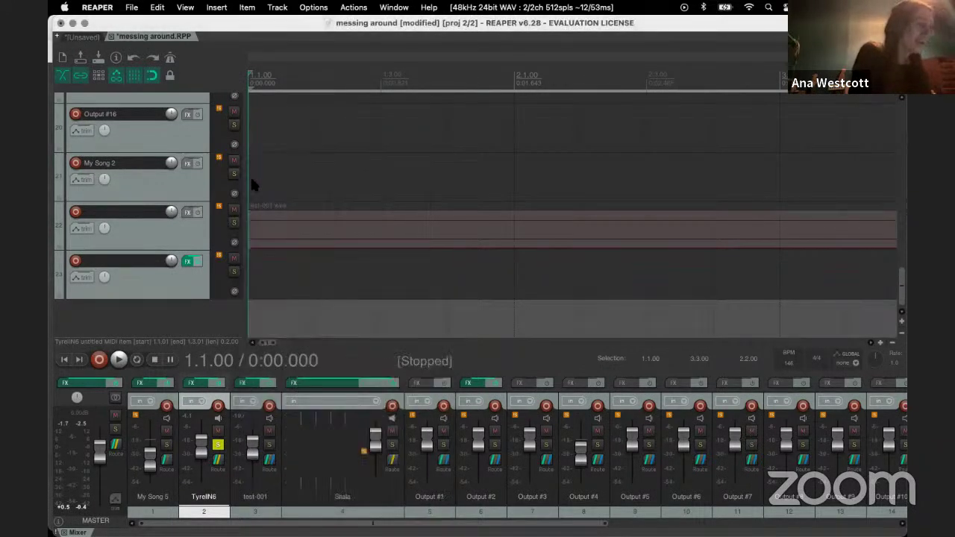
# Step: Delete track 23 with its effect and insert a new empty track at the end of the track list
pyautogui.click(171, 289)
pyautogui.press('Delete')
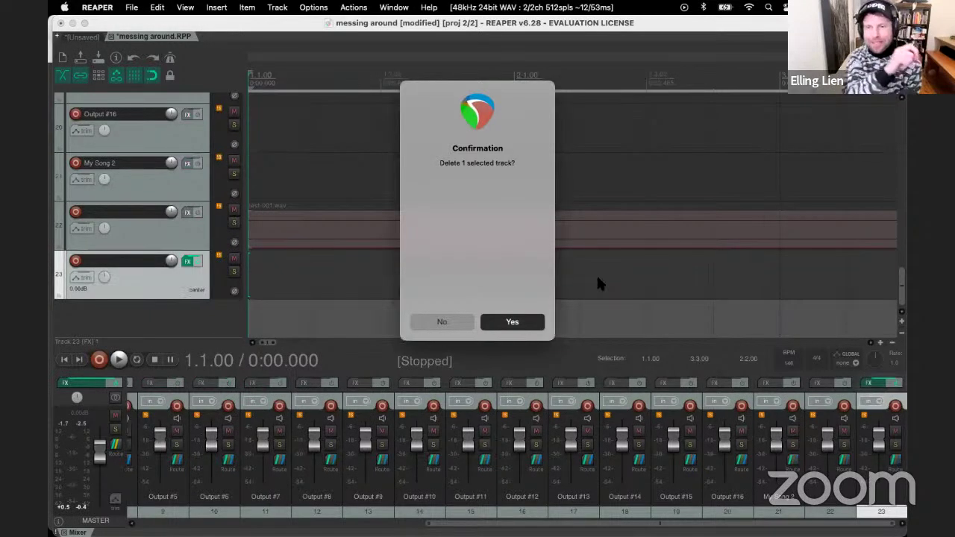
pyautogui.click(512, 322)
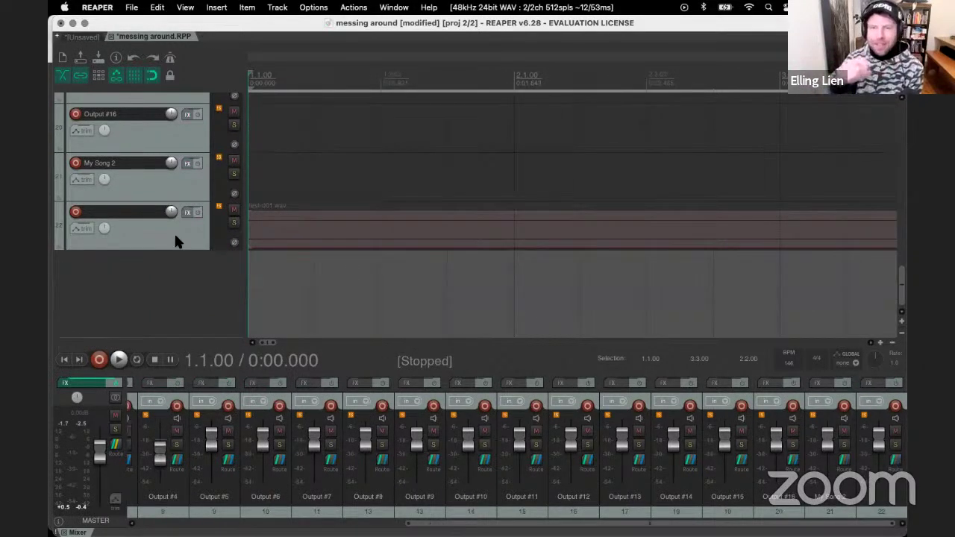
pyautogui.doubleClick(187, 259)
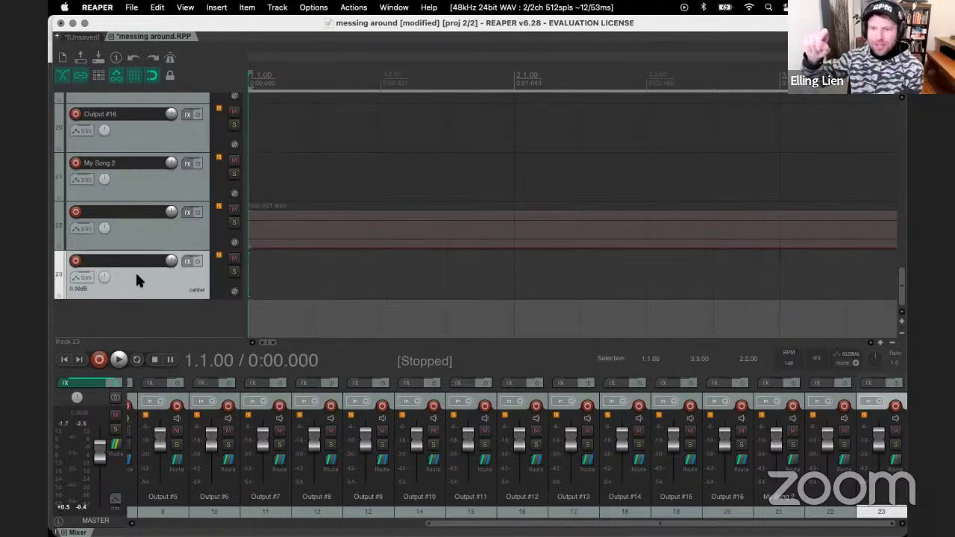
# Step: Show the Pan envelope for track 23 and draw a freehand dip in it shortly before bar 2
pyautogui.click(80, 276)
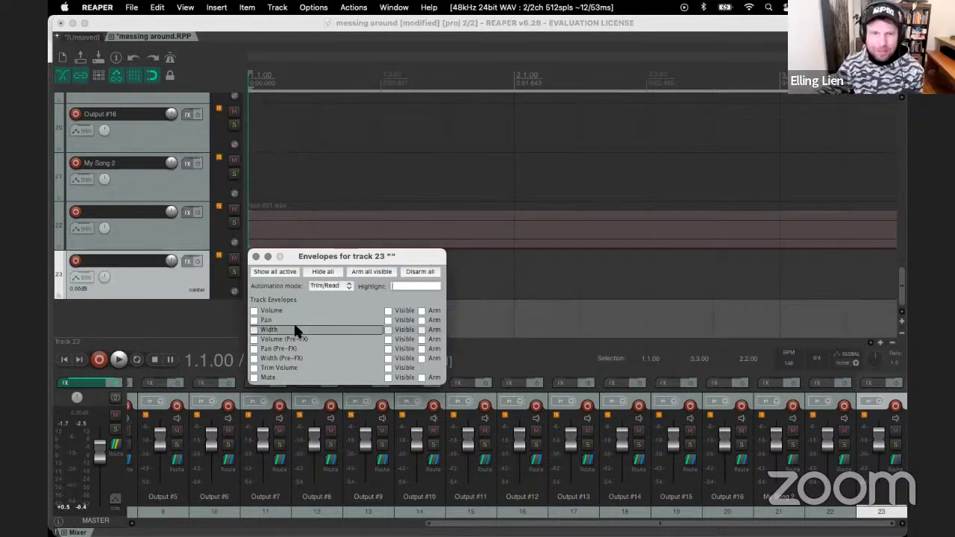
pyautogui.click(254, 321)
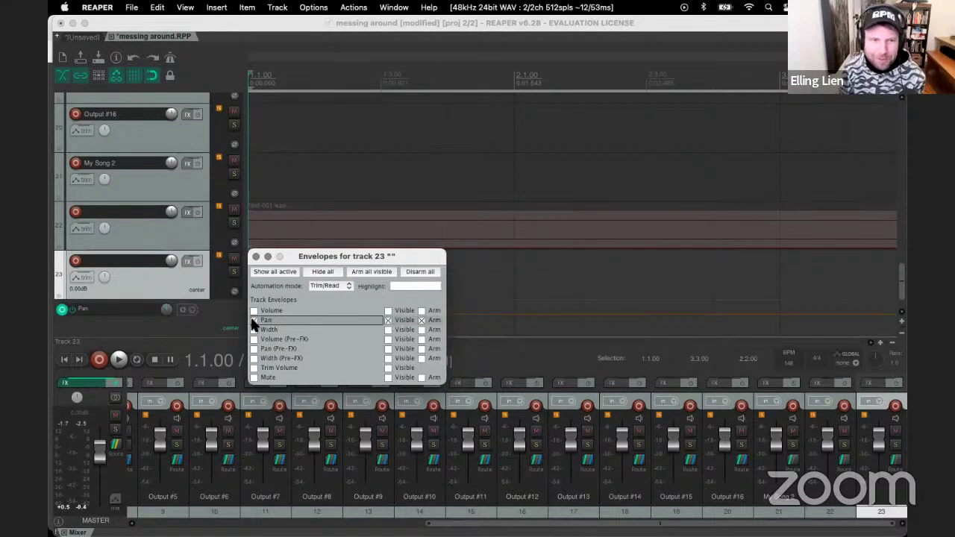
pyautogui.press('Escape')
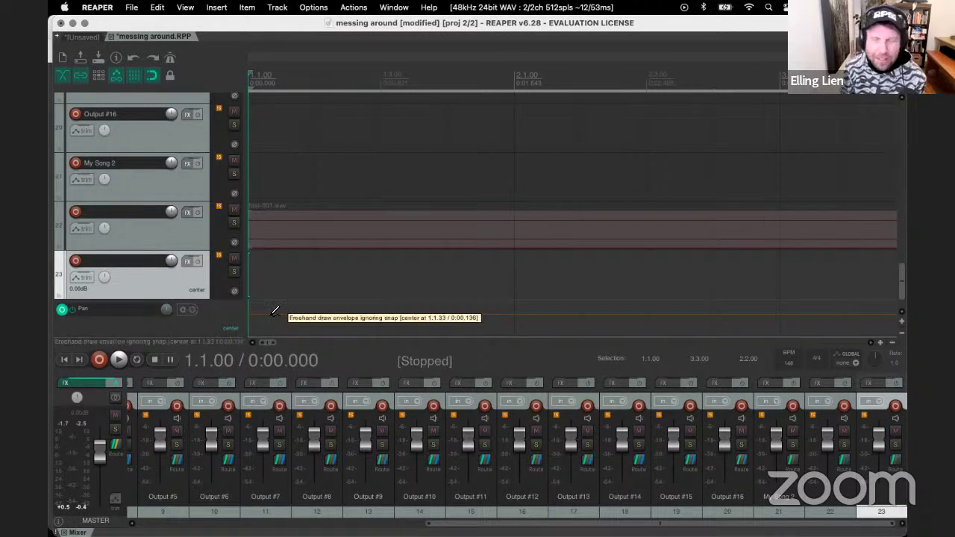
pyautogui.moveTo(273, 315); pyautogui.dragTo(388, 317)
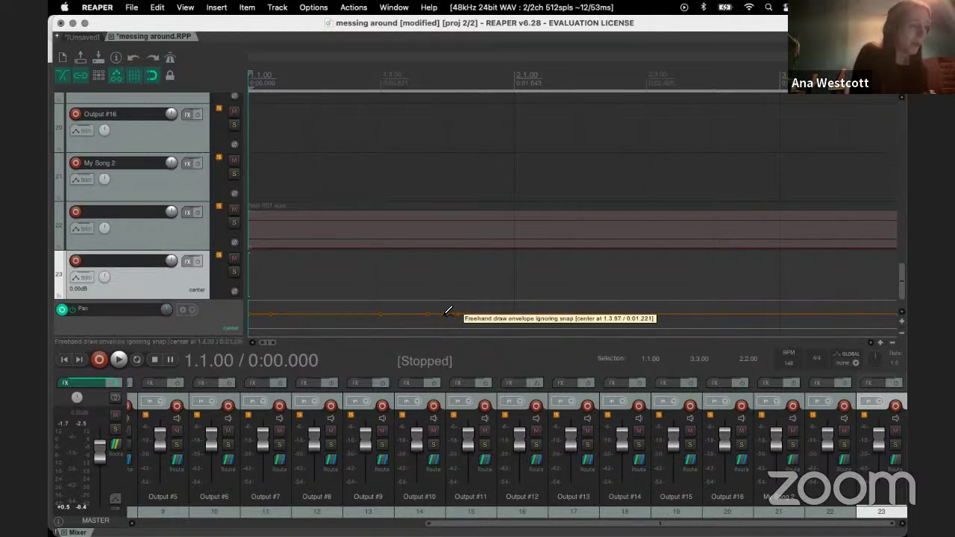
pyautogui.moveTo(439, 314); pyautogui.dragTo(444, 430)
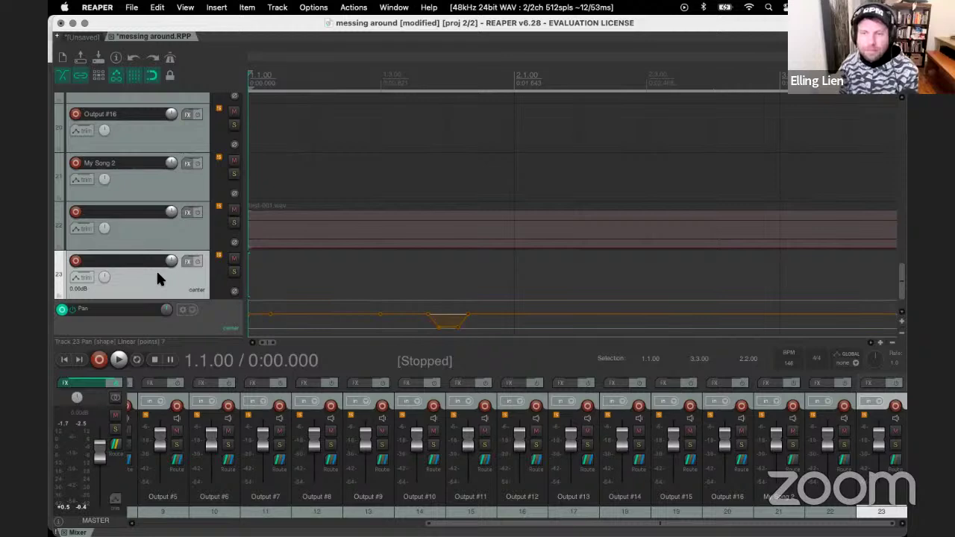
# Step: Remove track 23 along with its Pan envelope and create a fresh empty track in its place
pyautogui.press('Delete')
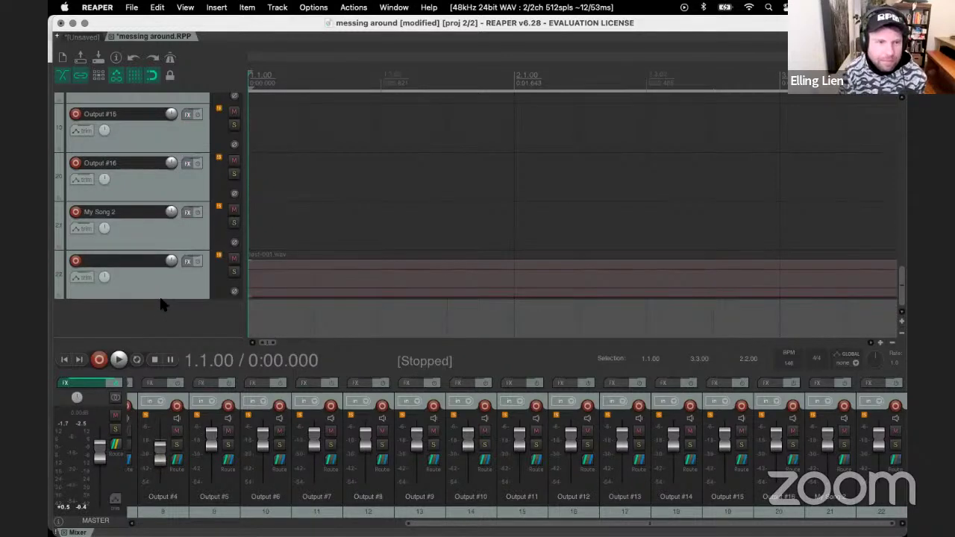
pyautogui.doubleClick(163, 304)
# Step: Select the Tyrell: Cutoff envelope on the TyrellN6 track, play the project from the start to hear the sweep, and stop at the beginning
pyautogui.scroll(15, 163, 299)
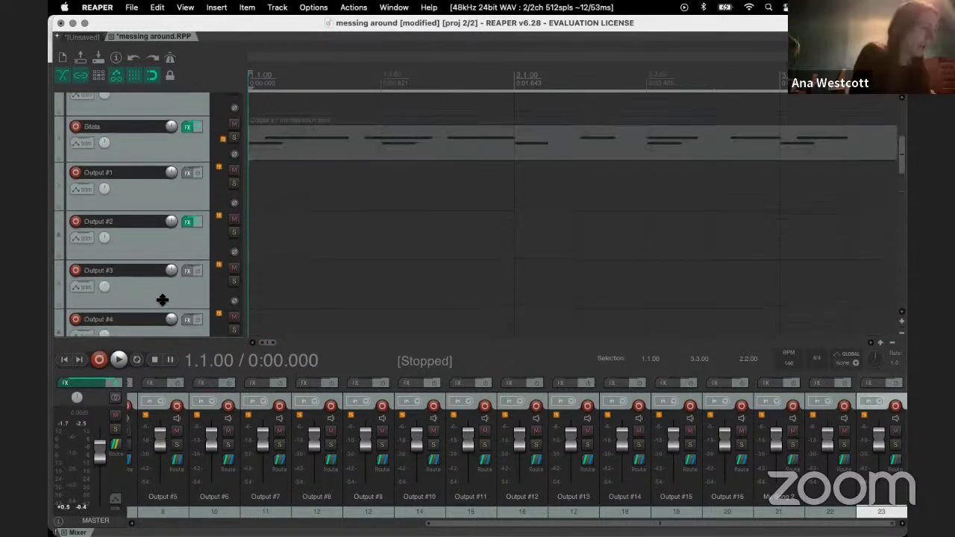
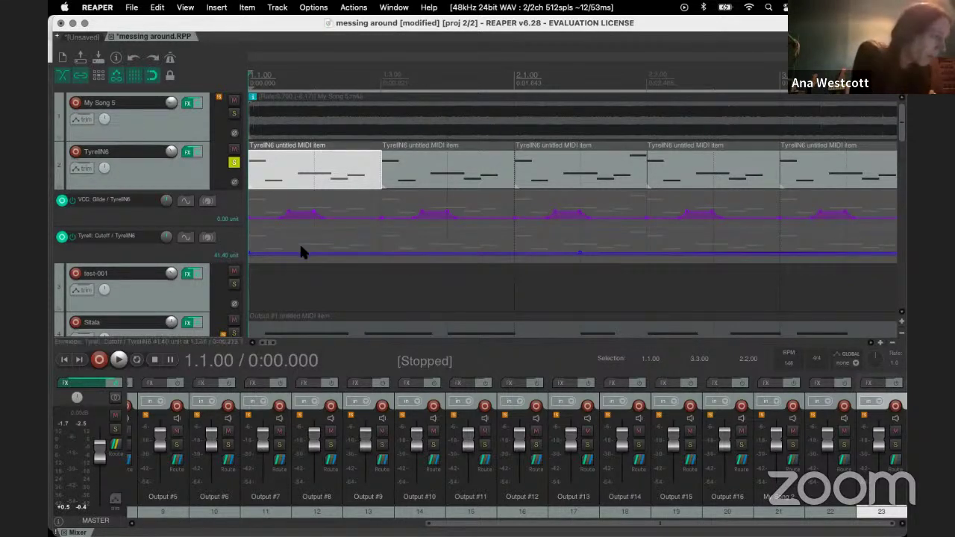
pyautogui.click(326, 251)
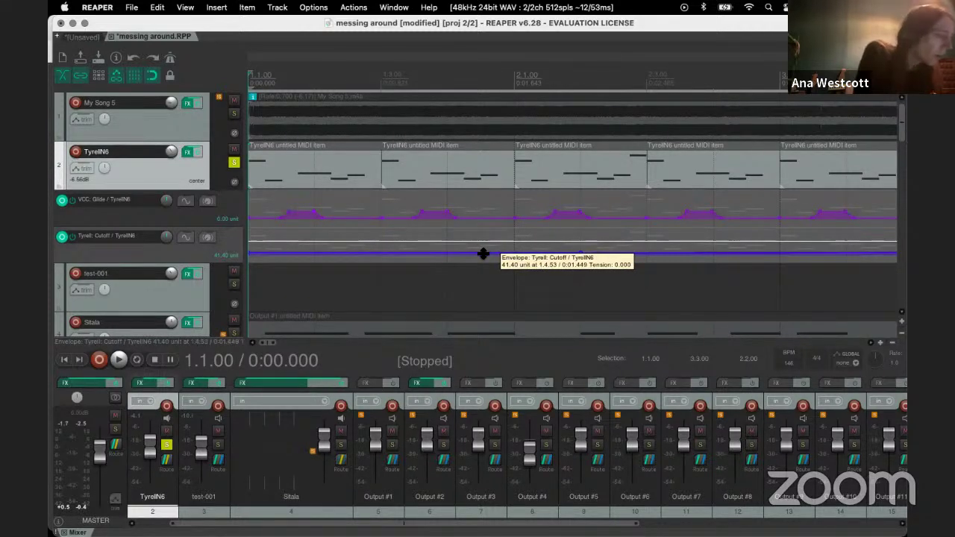
pyautogui.press('space')
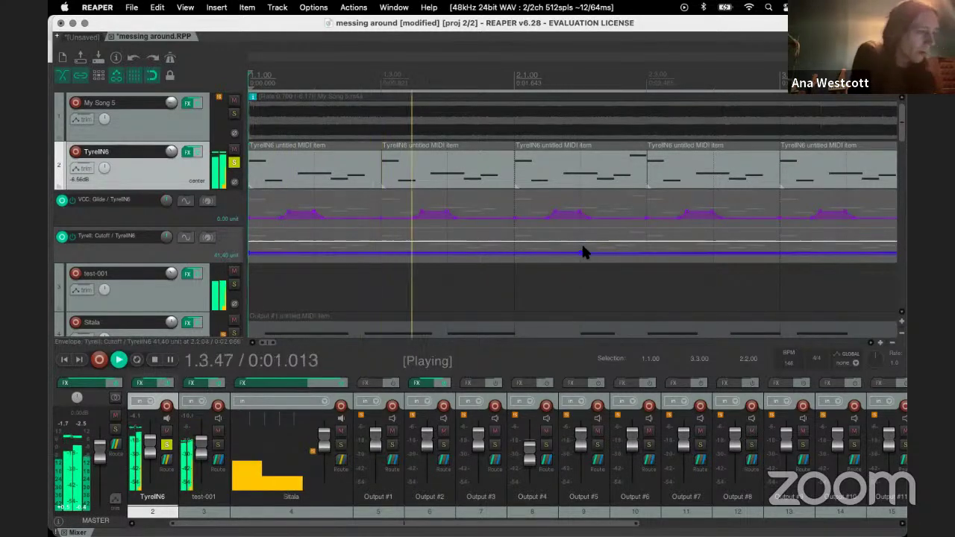
pyautogui.scroll(-1, 581, 285)
pyautogui.scroll(-4, 579, 282)
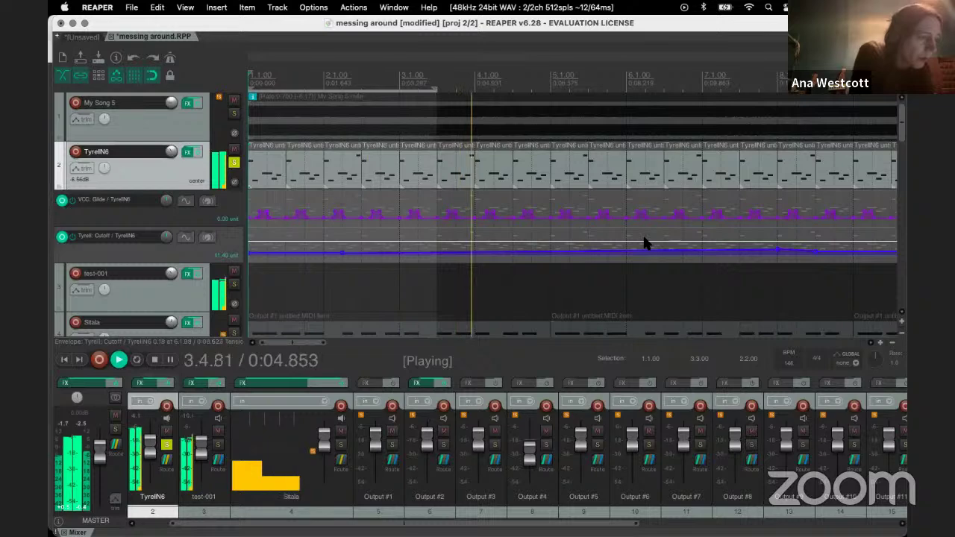
pyautogui.scroll(-1, 646, 242)
pyautogui.scroll(-3, 647, 242)
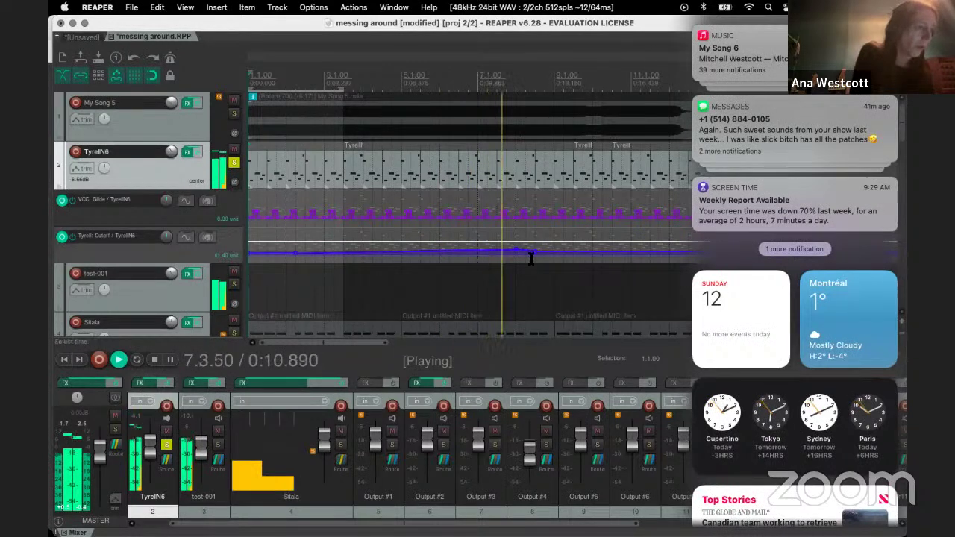
pyautogui.click(549, 300)
pyautogui.press('Home')
pyautogui.press('space')
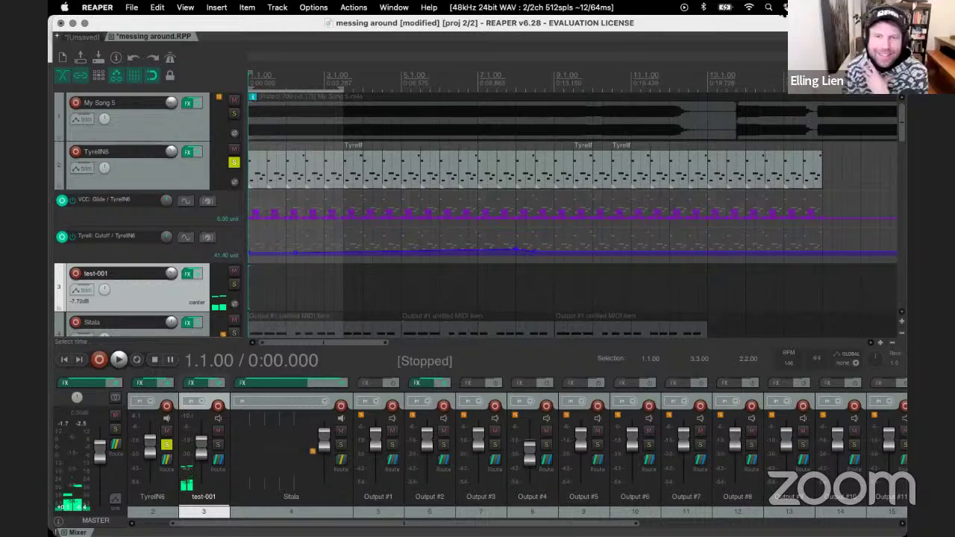
# Step: Turn on Do Not Disturb to silence system notifications
pyautogui.click(784, 7)
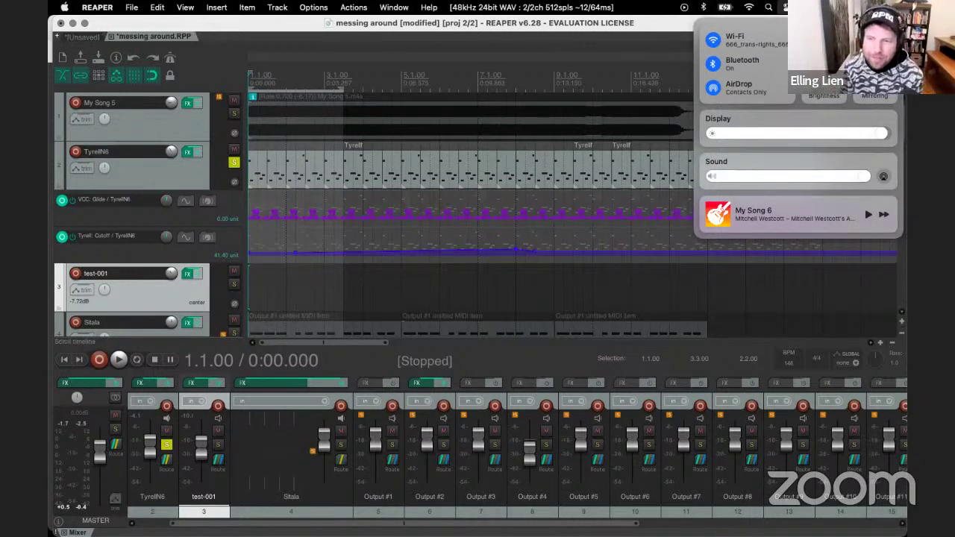
pyautogui.click(671, 161)
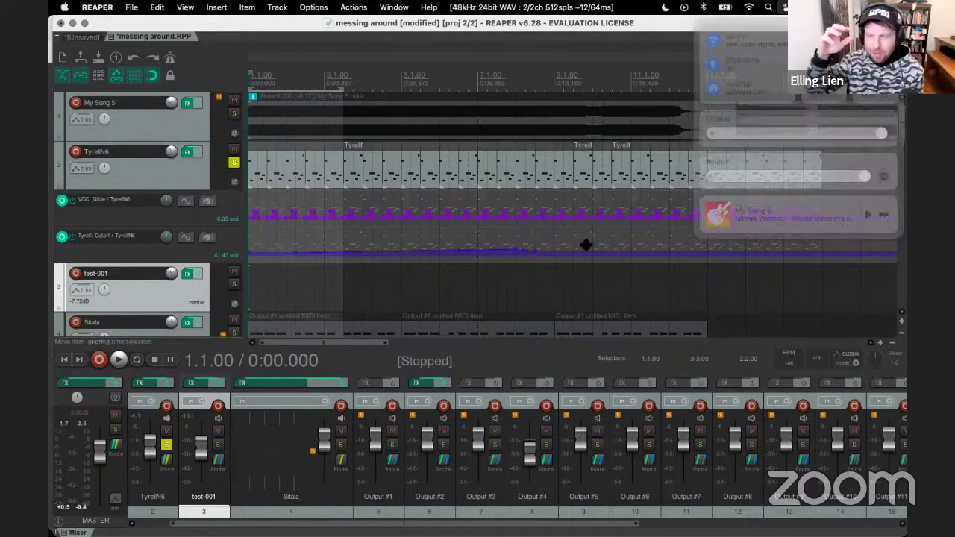
# Step: Raise the Tyrell: Cutoff envelope point at bar 8 and play from 2.3.00 to hear the stronger filter sweep
pyautogui.click(438, 278)
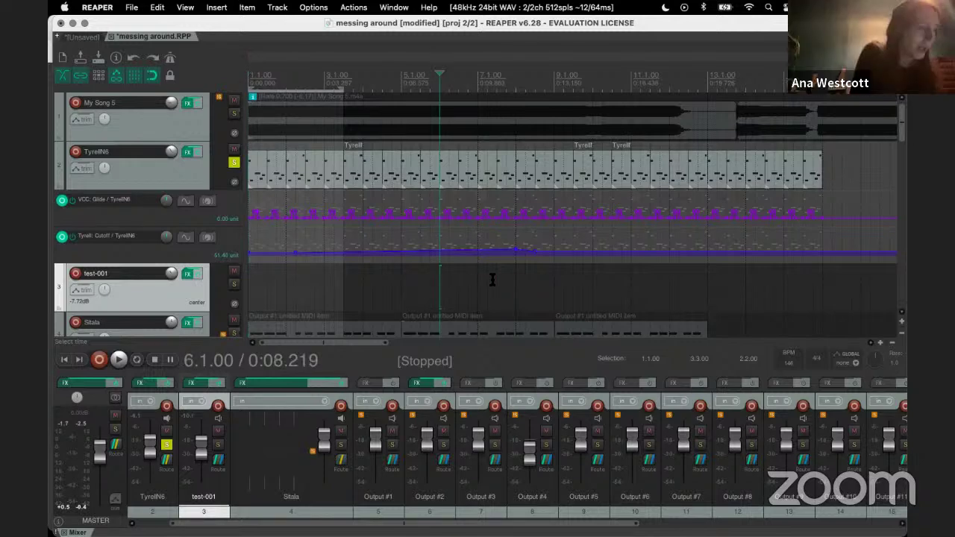
pyautogui.click(513, 248)
pyautogui.moveTo(513, 248)
pyautogui.mouseDown()
pyautogui.moveTo(515, 228)
pyautogui.moveTo(514, 243)
pyautogui.mouseUp()
pyautogui.click(307, 274)
pyautogui.press('space')
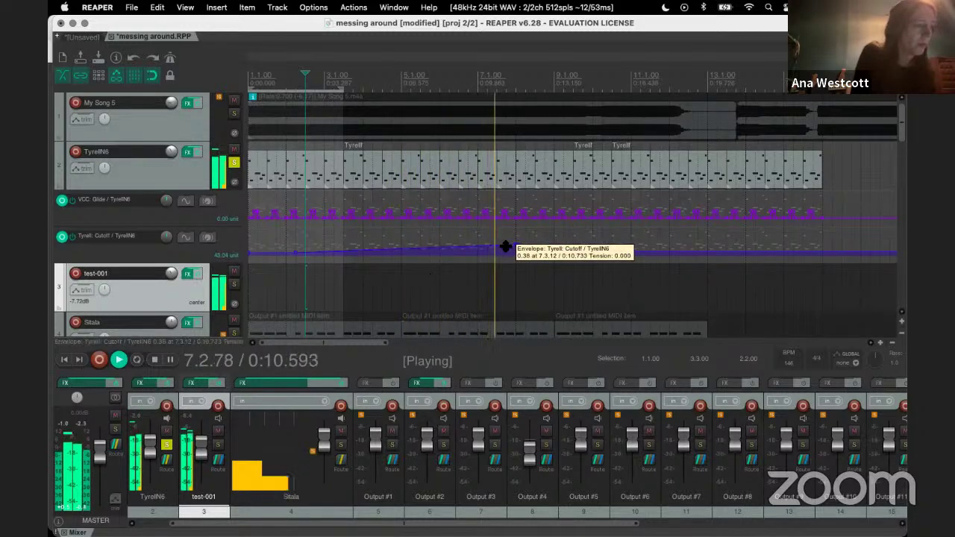
pyautogui.press('space')
# Step: Lower the Tyrell: Cutoff envelope point at bar 8 until it sits just above the flat line
pyautogui.moveTo(517, 247); pyautogui.dragTo(512, 276)
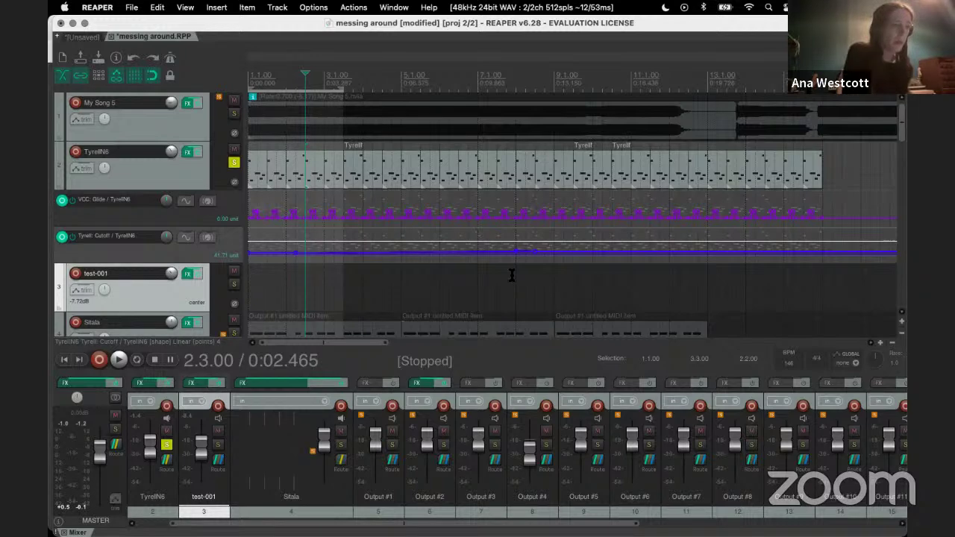
pyautogui.scroll(2, 512, 275)
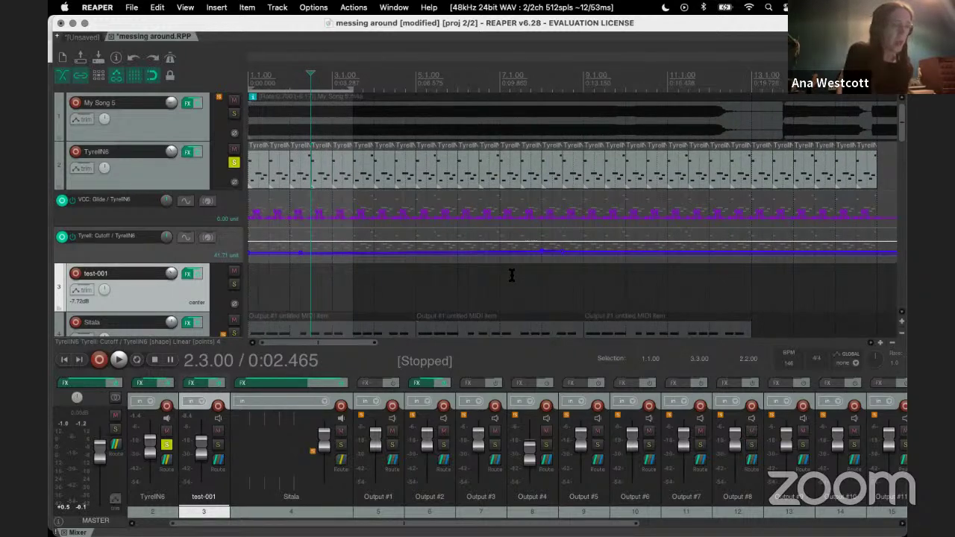
pyautogui.scroll(1, 512, 275)
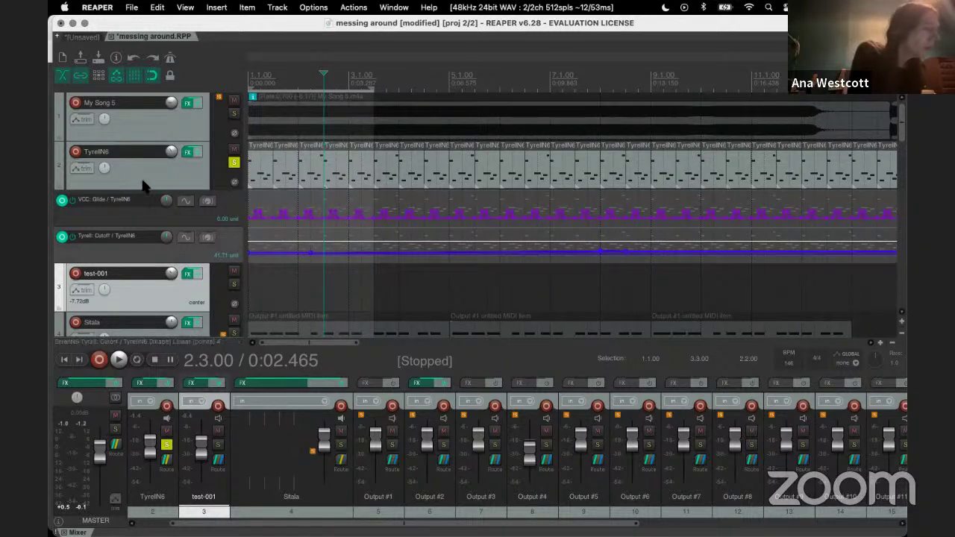
# Step: View the TyrellN6 synth settings on track 2 and close the effects window
pyautogui.click(189, 152)
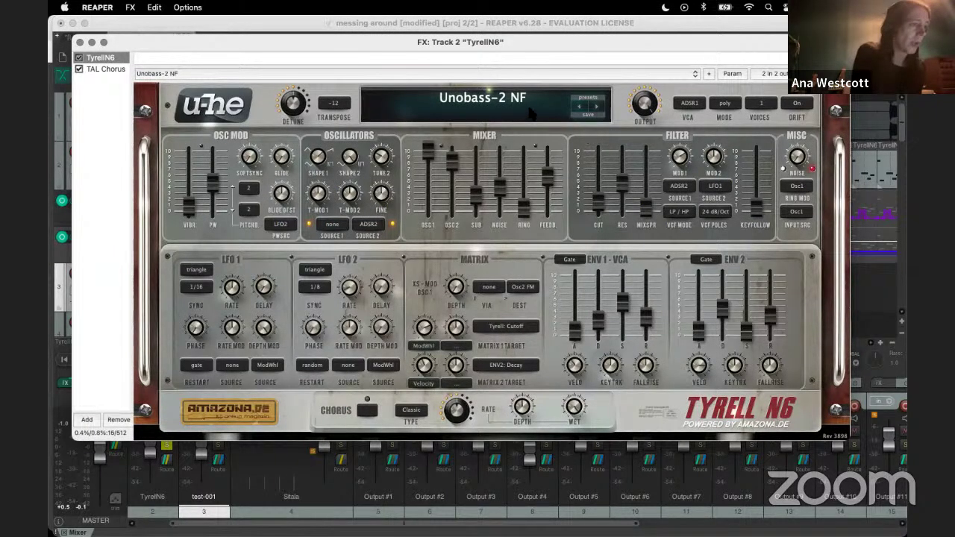
pyautogui.click(80, 42)
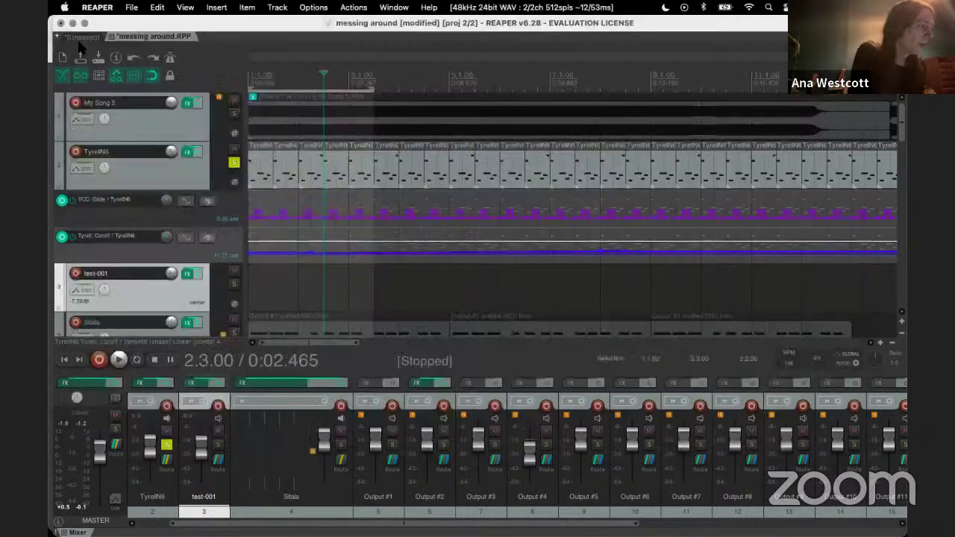
# Step: Insert a new track above test-001 and add the AUi: TyrellN6 (u-he) synth to it
pyautogui.scroll(-10, 179, 295)
pyautogui.hotkey('ctrl', 't')
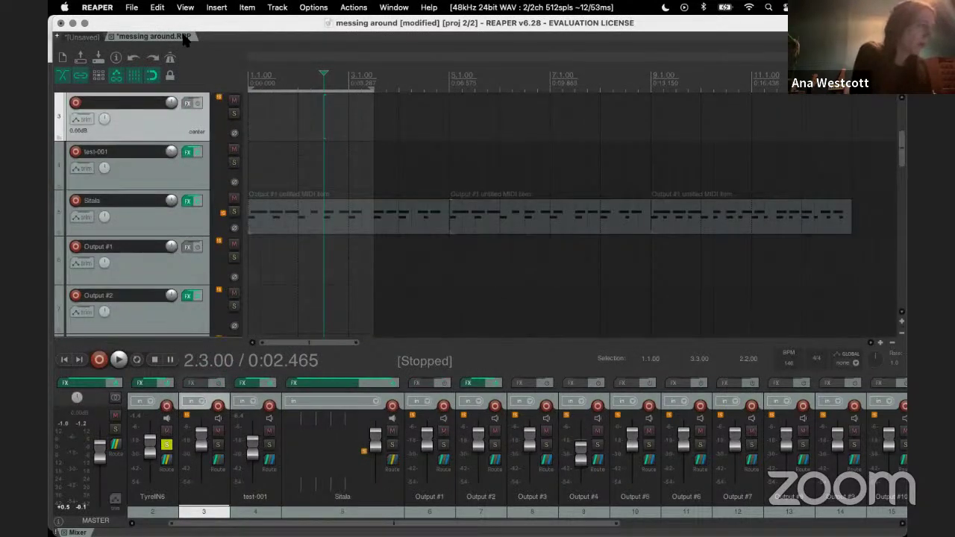
pyautogui.click(184, 103)
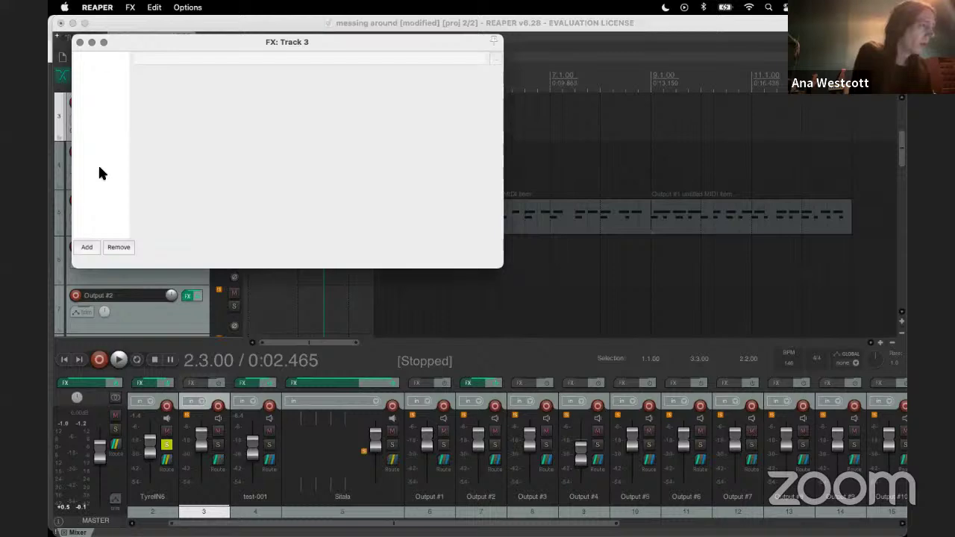
pyautogui.click(87, 248)
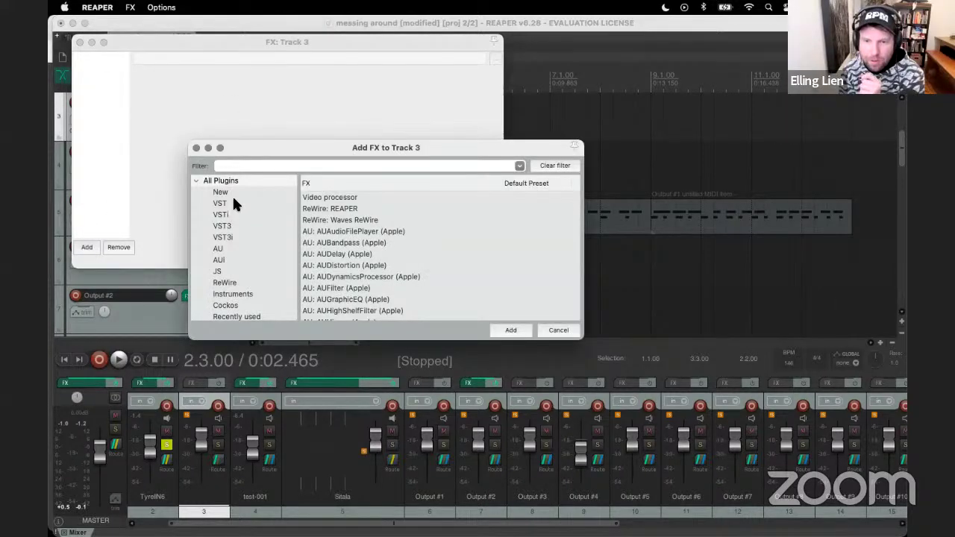
pyautogui.click(230, 192)
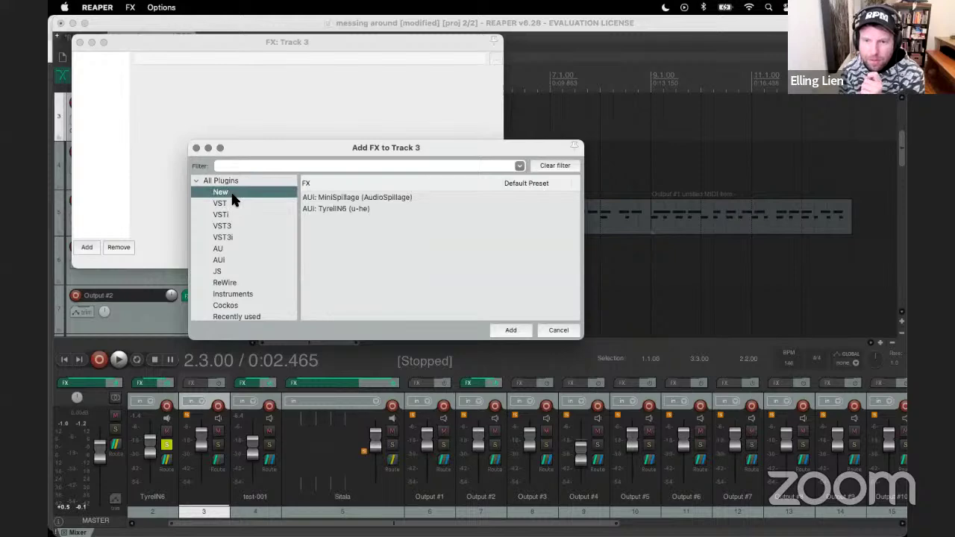
pyautogui.doubleClick(317, 209)
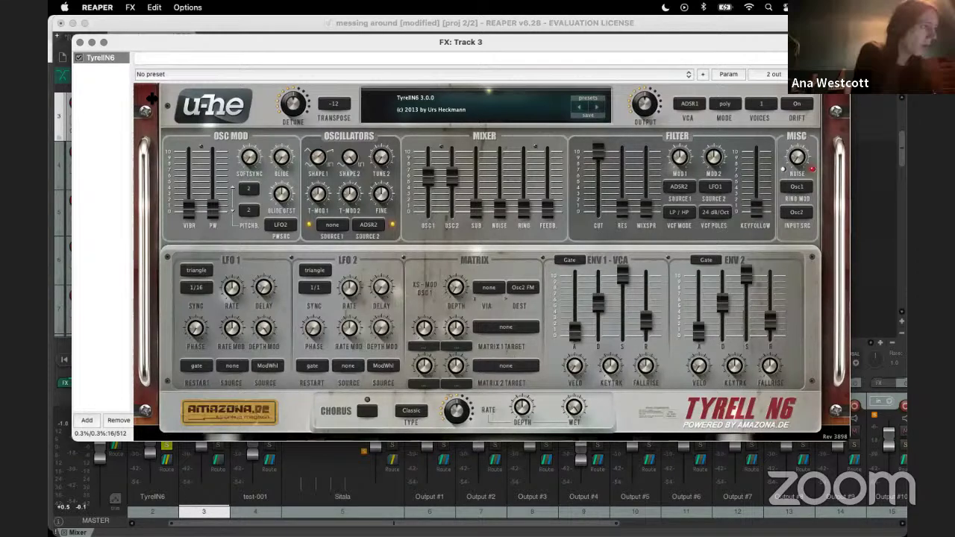
pyautogui.click(79, 43)
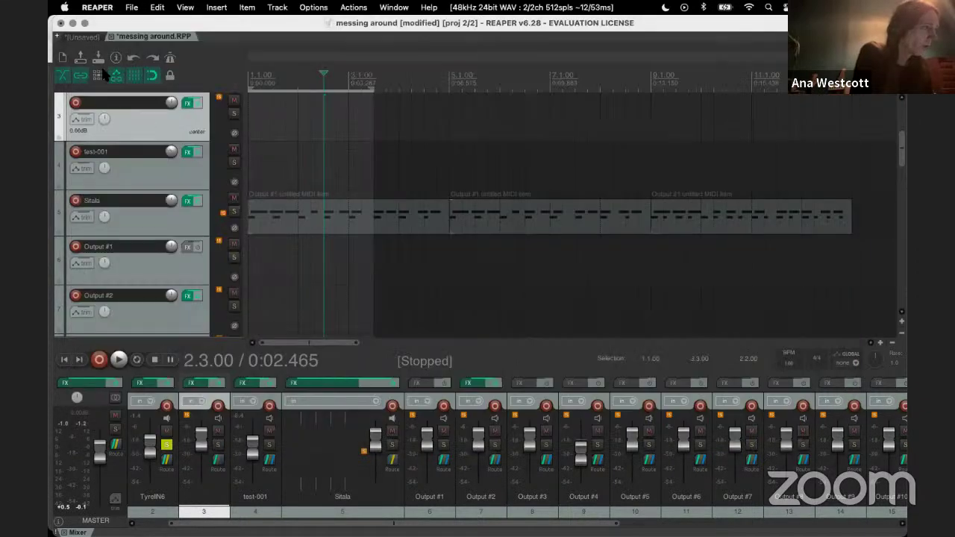
# Step: Increase the height of the new track 3 and arm it for recording
pyautogui.rightClick(141, 127)
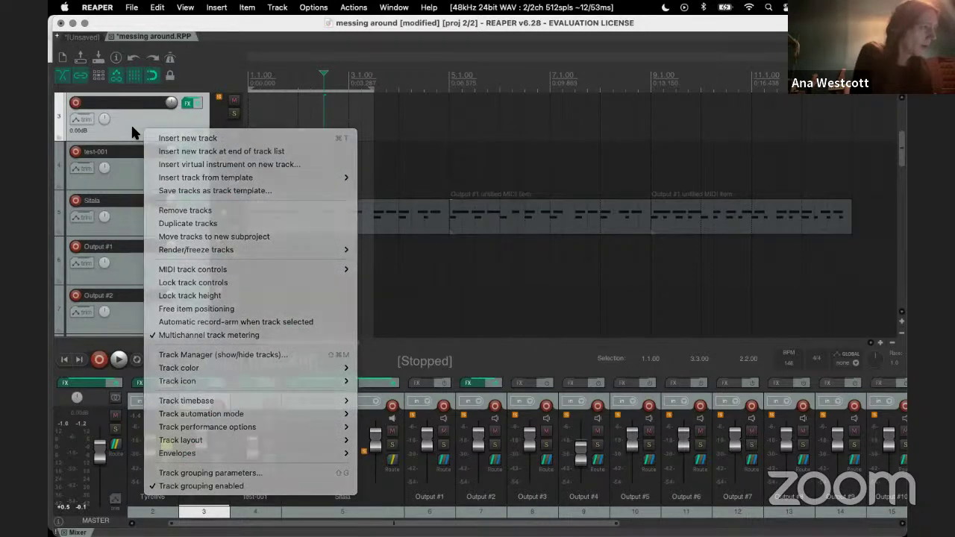
pyautogui.click(131, 123)
pyautogui.scroll(1, 130, 123)
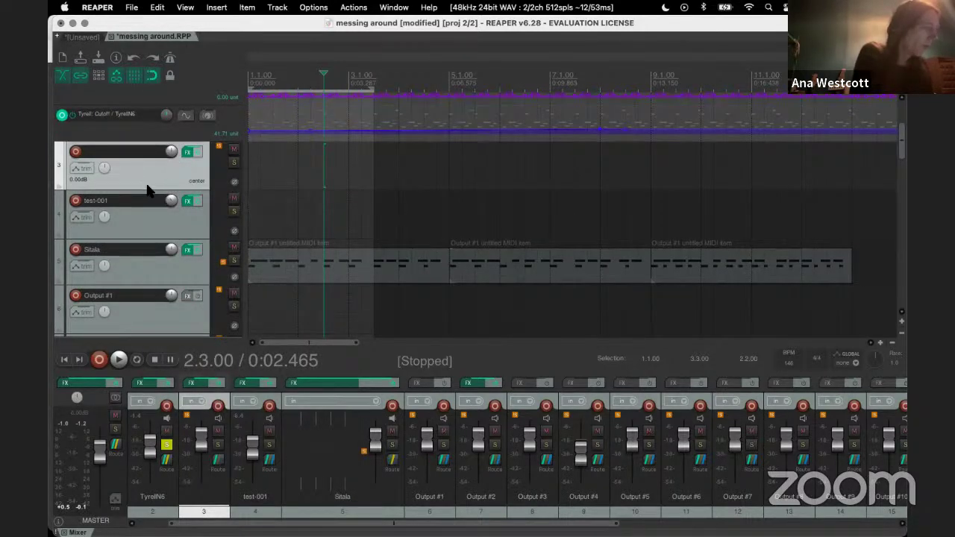
pyautogui.moveTo(147, 189); pyautogui.dragTo(147, 216)
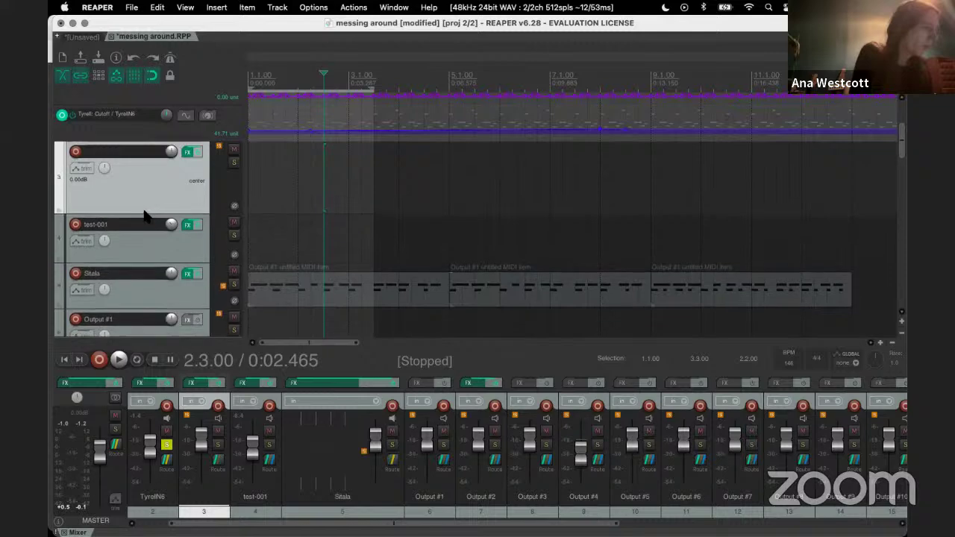
pyautogui.click(76, 152)
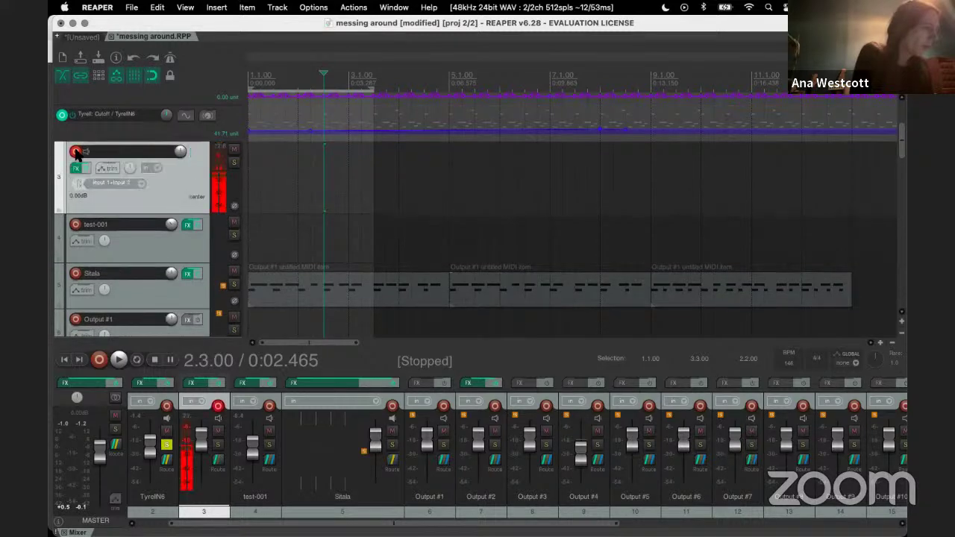
# Step: View the record mode options of track 3 and dismiss them without changing the mode
pyautogui.click(139, 183)
pyautogui.click(154, 161)
pyautogui.click(155, 168)
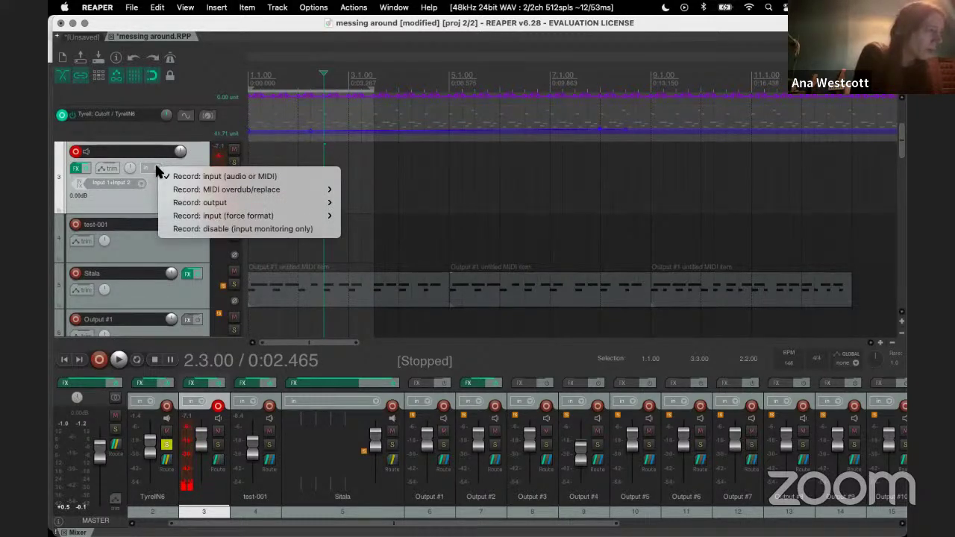
pyautogui.click(155, 167)
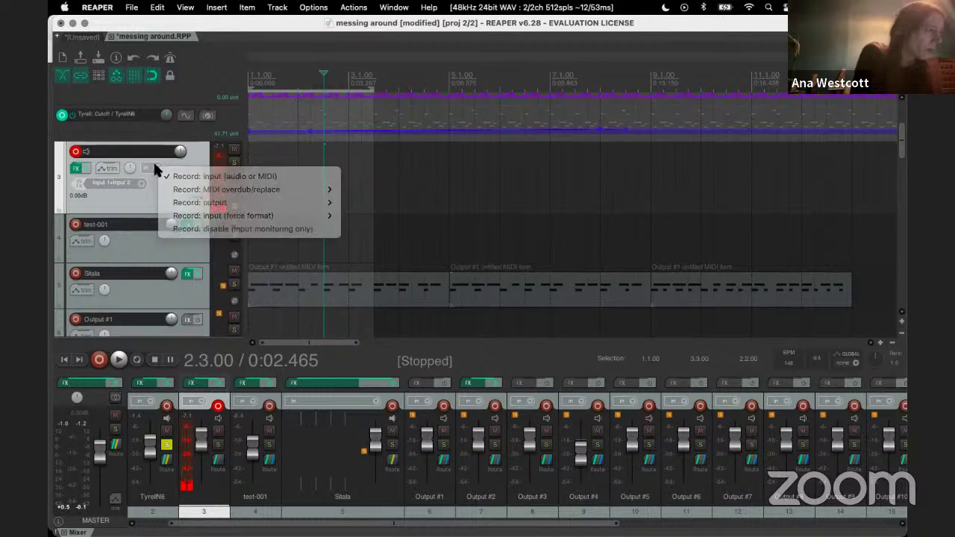
# Step: Show the TyrellN6 synth on track 3 and play C4 and the B below it on the virtual MIDI keyboard
pyautogui.click(77, 169)
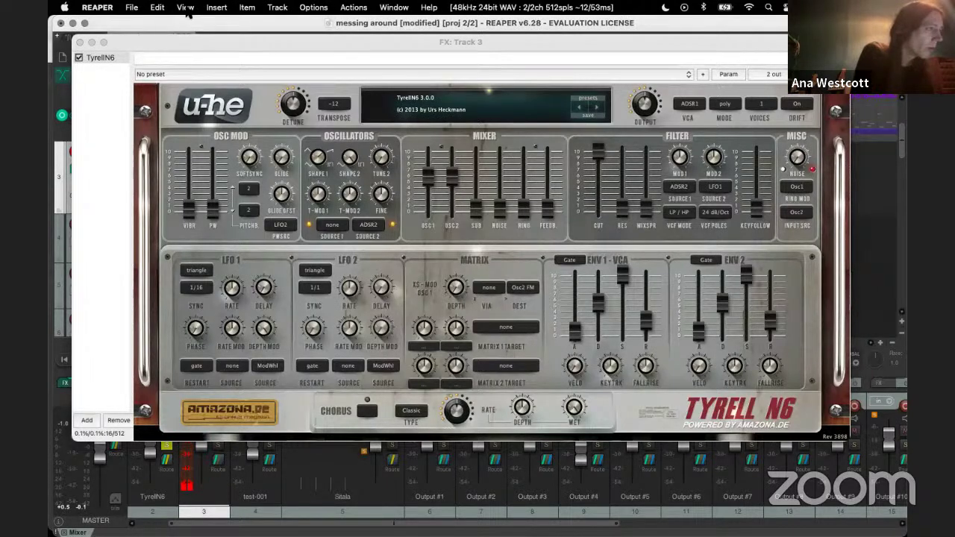
pyautogui.click(186, 8)
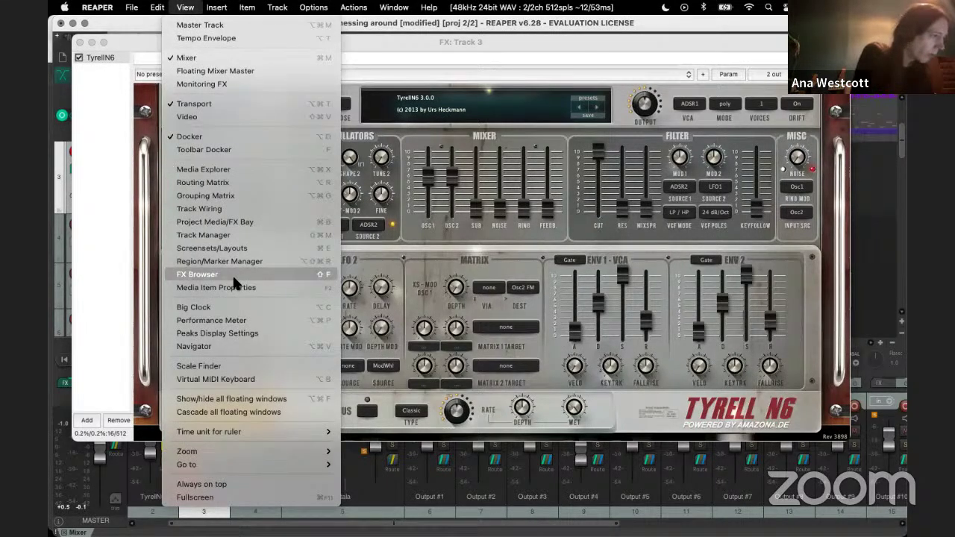
pyautogui.click(232, 379)
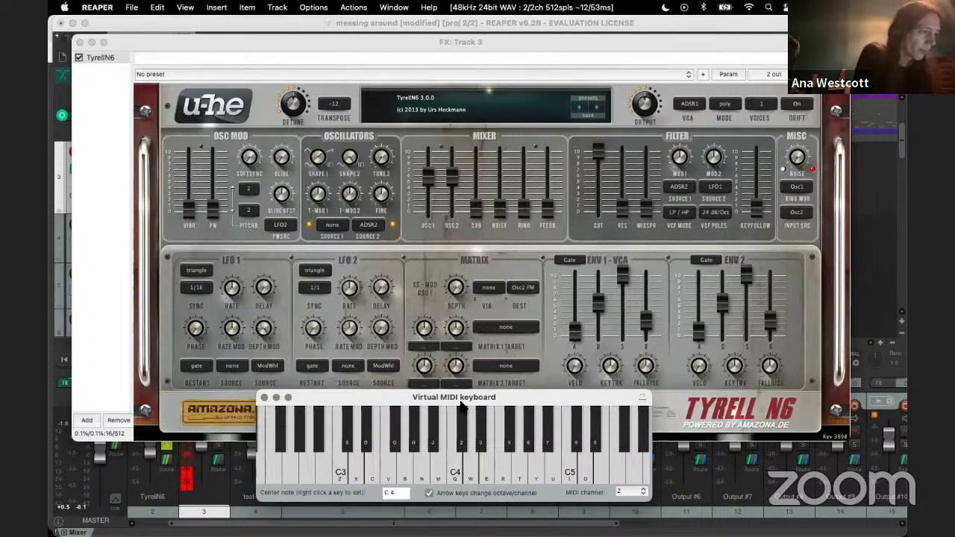
pyautogui.click(452, 465)
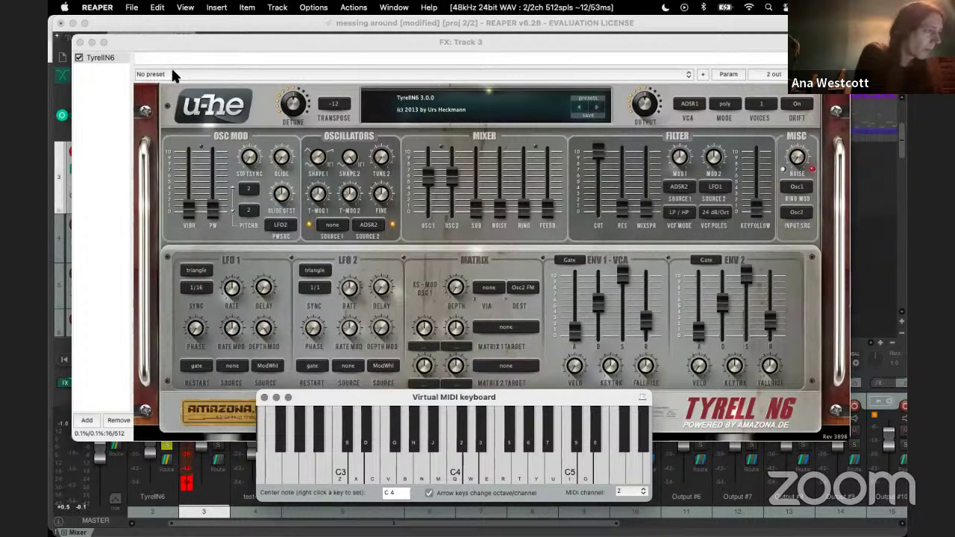
pyautogui.click(438, 469)
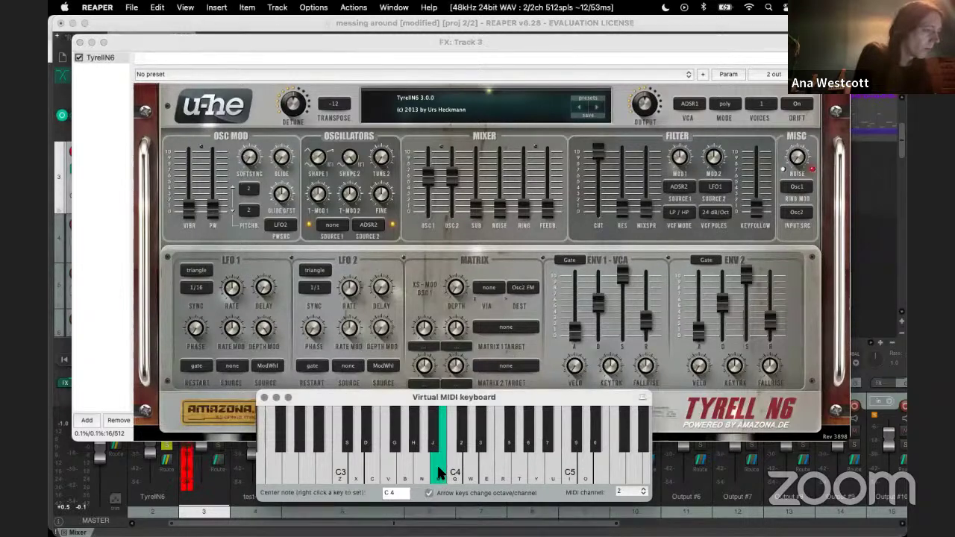
# Step: Check track 3 in the arrangement, play C4 with its TyrellN6 window reopened, and close the virtual MIDI keyboard and effects window
pyautogui.click(80, 42)
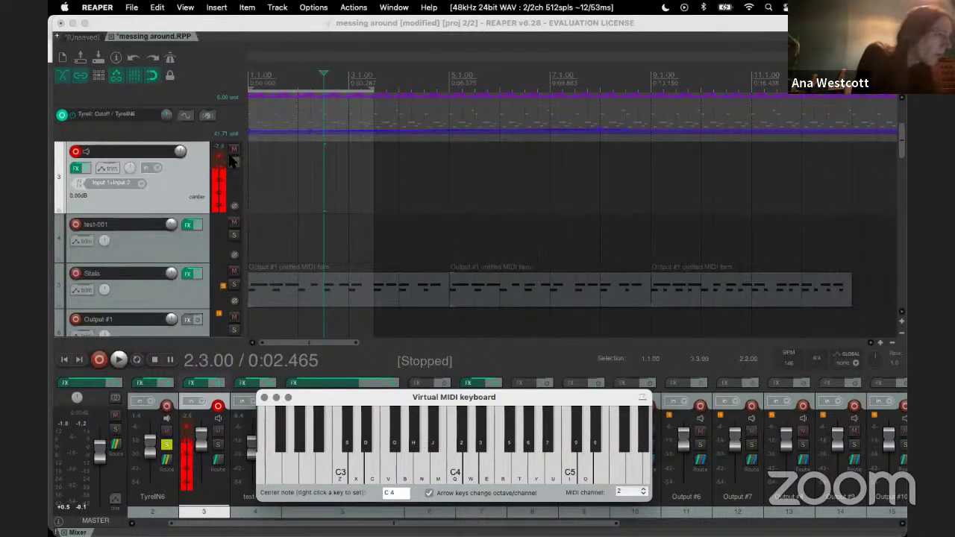
pyautogui.scroll(3, 230, 166)
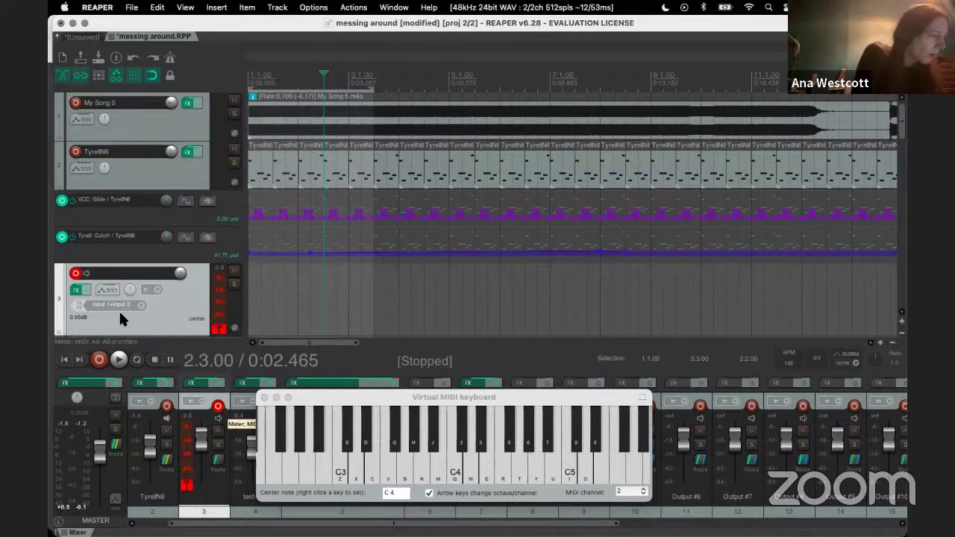
pyautogui.scroll(-3, 119, 310)
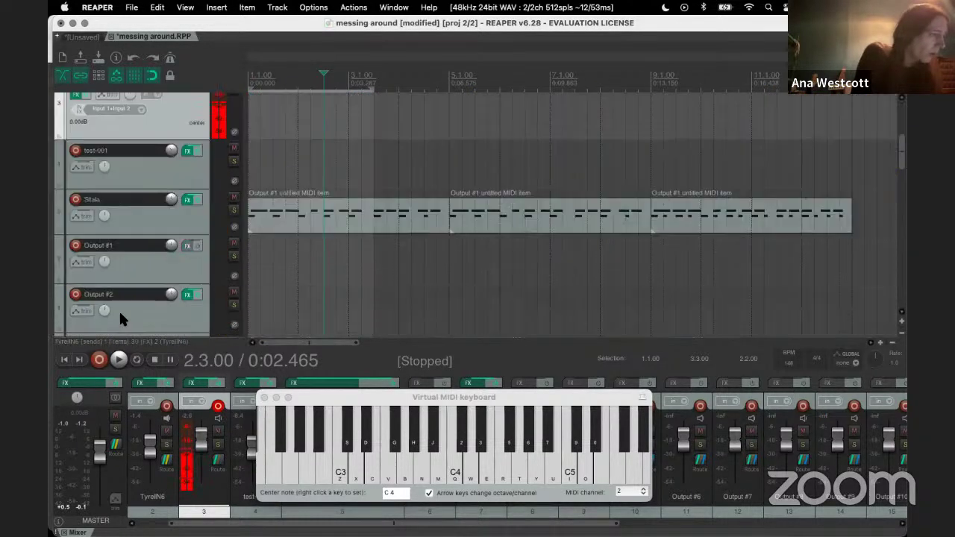
pyautogui.click(75, 96)
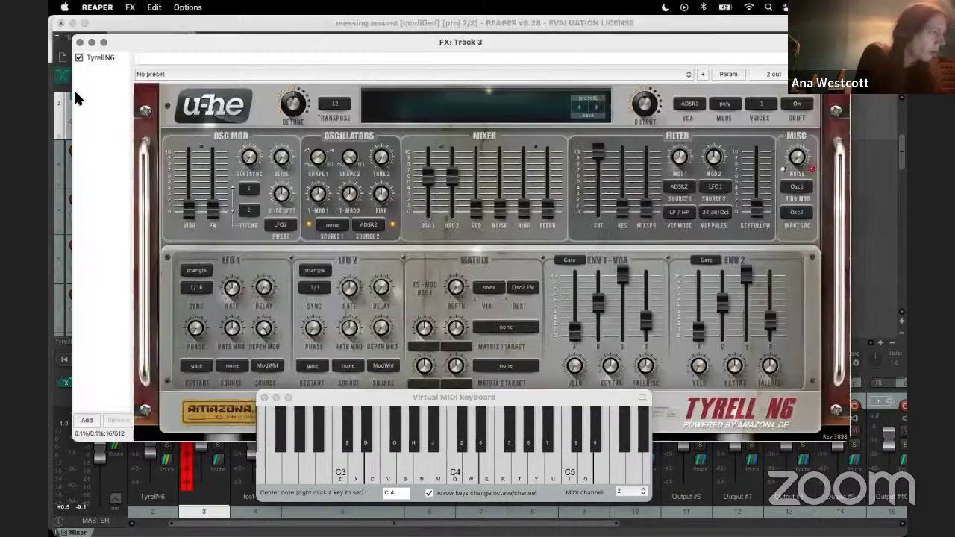
pyautogui.click(381, 412)
pyautogui.click(449, 468)
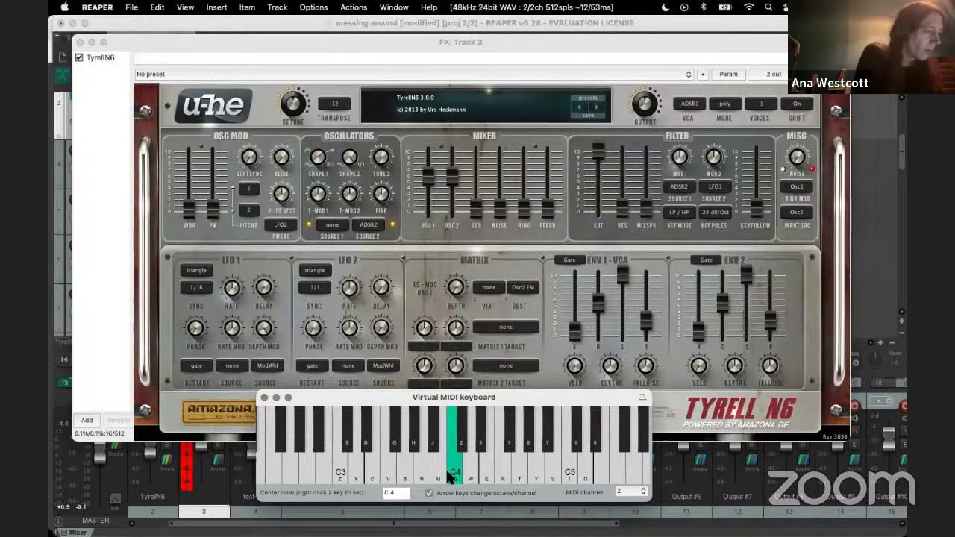
pyautogui.click(264, 397)
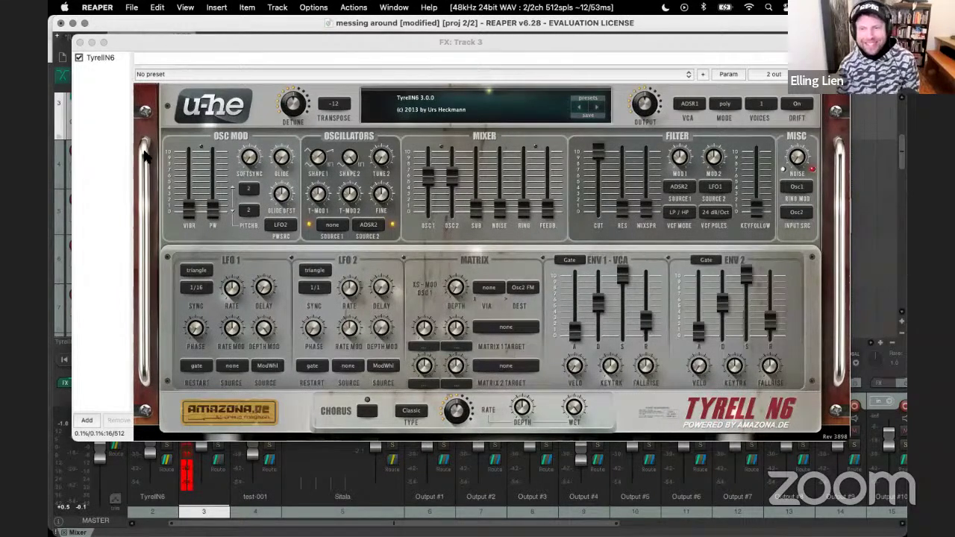
pyautogui.click(80, 42)
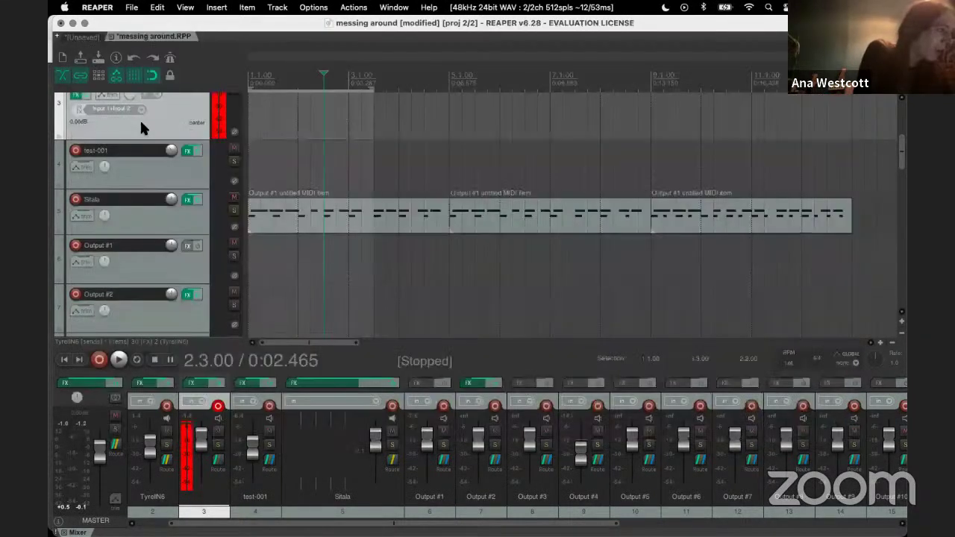
# Step: Set track 3's record input to MIDI from RME - Fireface UC Mac Port 1, all channels
pyautogui.press('-')
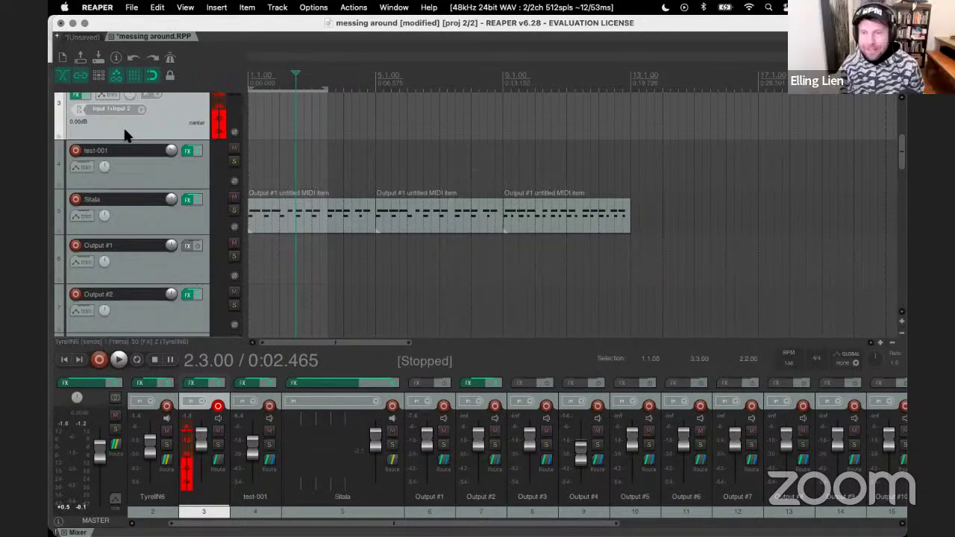
pyautogui.scroll(3, 136, 135)
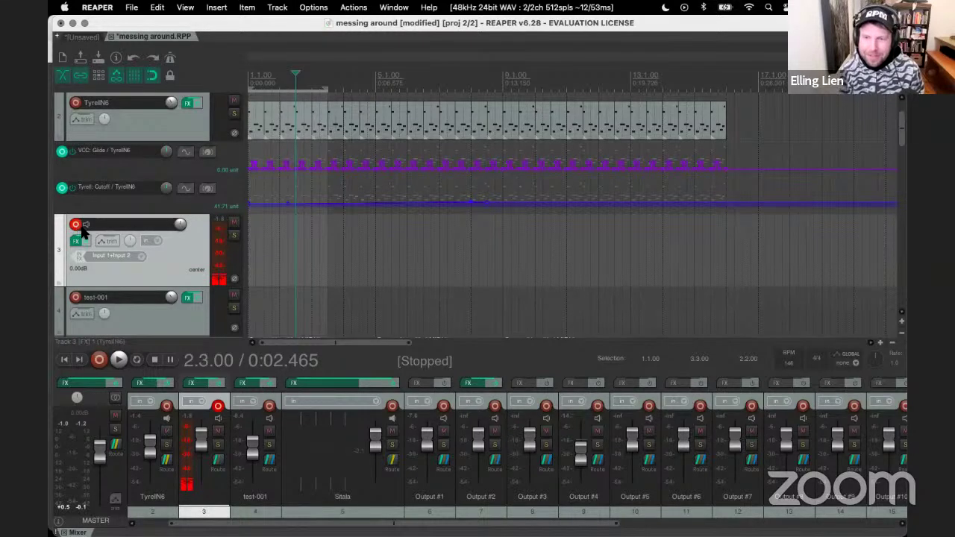
pyautogui.click(113, 255)
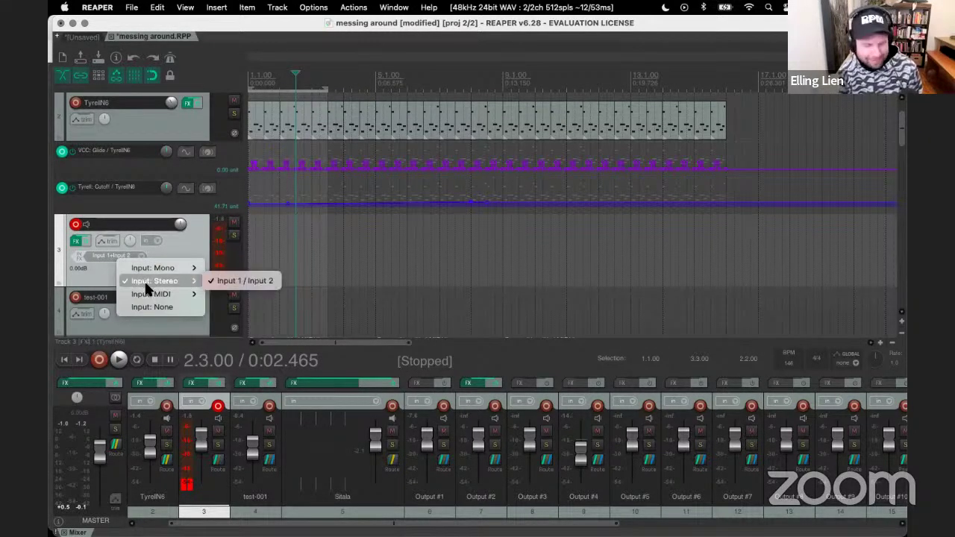
pyautogui.moveTo(150, 293)
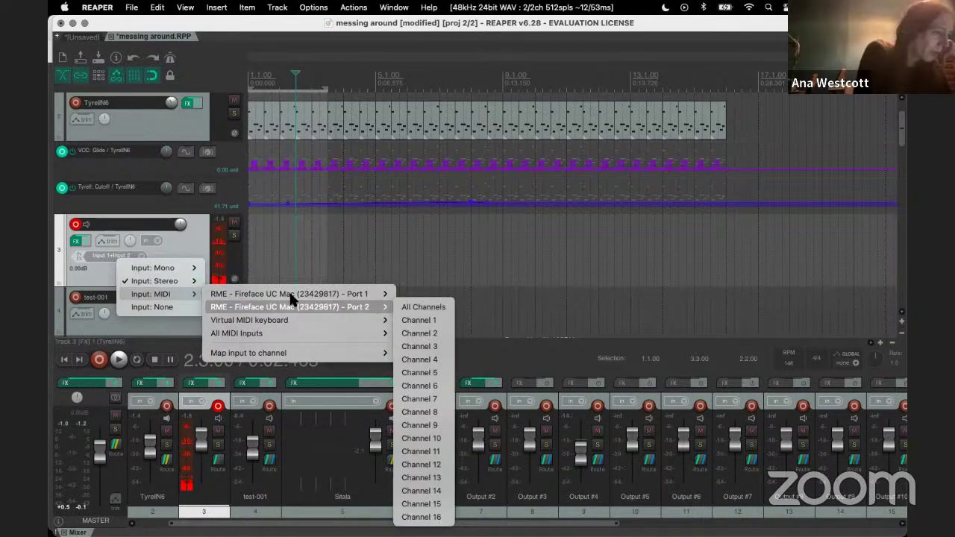
pyautogui.moveTo(329, 292)
pyautogui.click(418, 295)
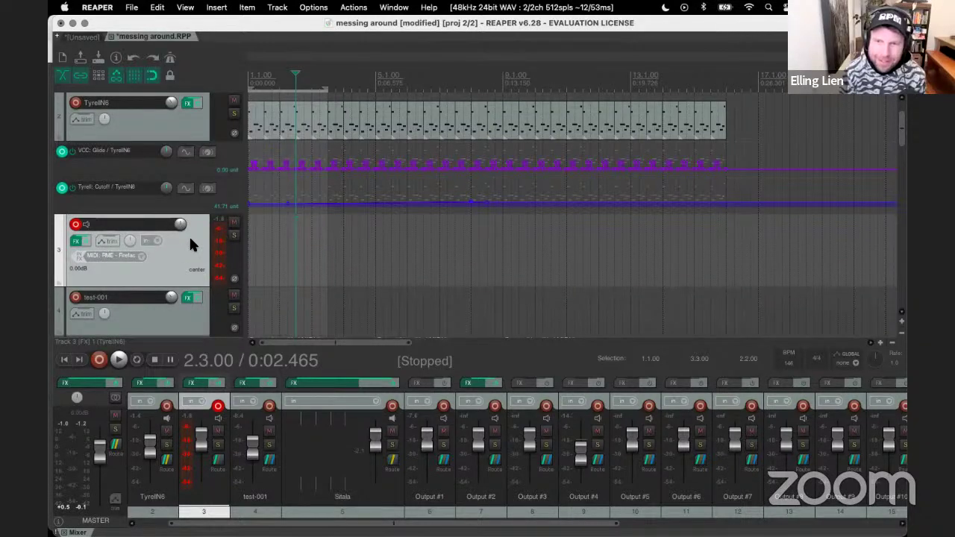
# Step: Delete the armed track 3 below TyrellN6 and select the test-001 track
pyautogui.press('Delete')
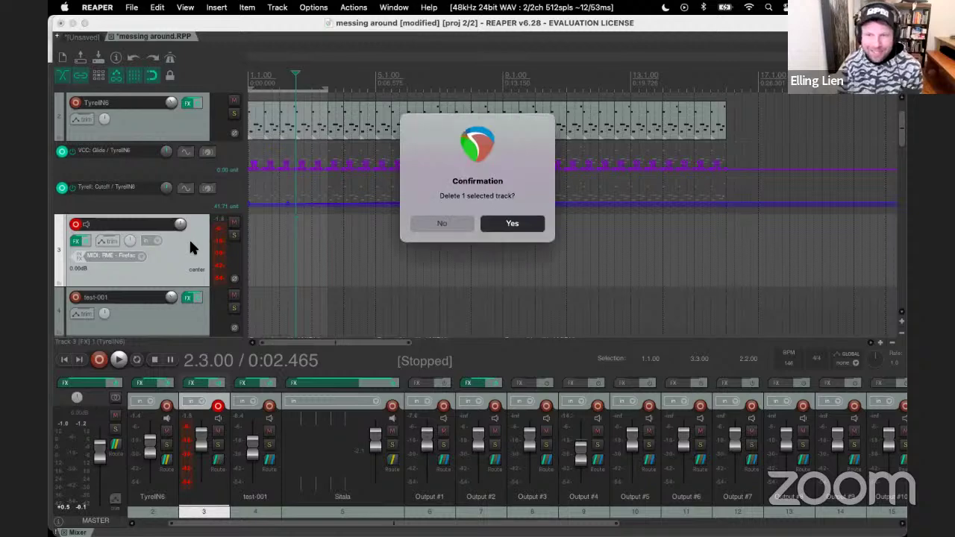
pyautogui.click(531, 228)
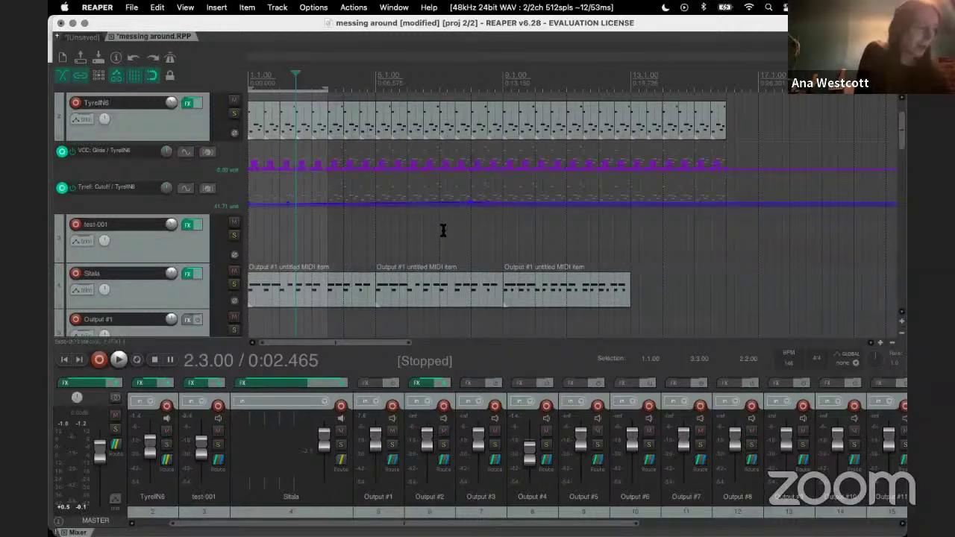
pyautogui.click(170, 237)
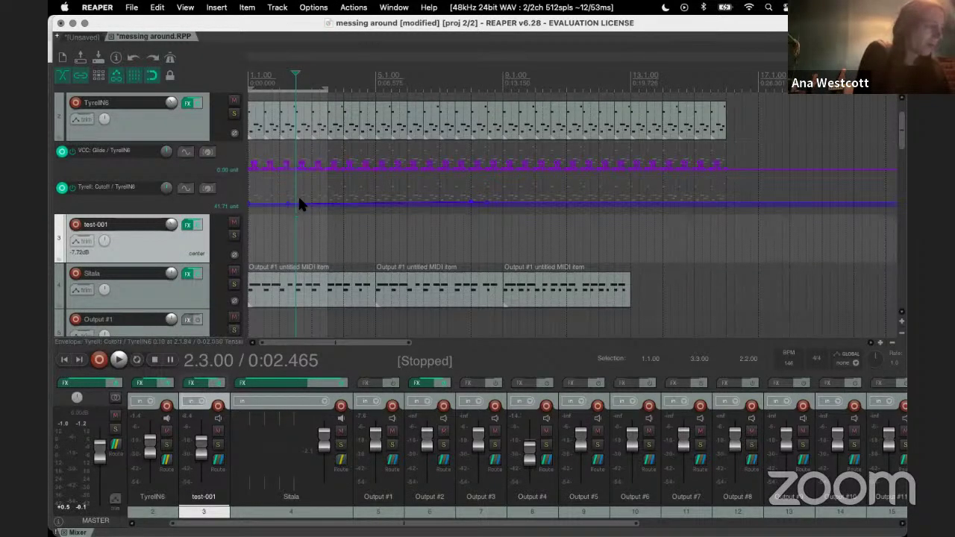
# Step: Look through TyrellN6's preset list and the TAL Chorus settings on track 2, closing the effects window when done
pyautogui.click(188, 102)
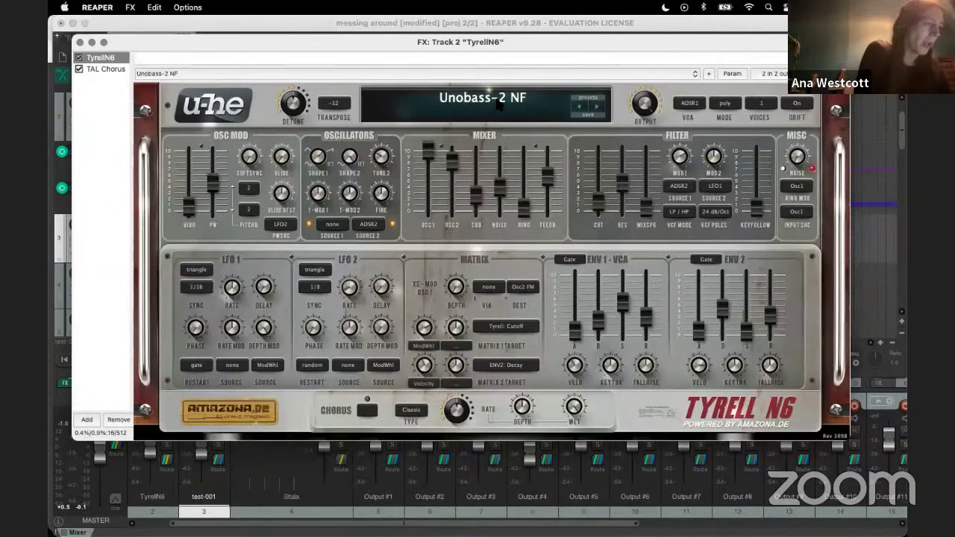
pyautogui.click(496, 104)
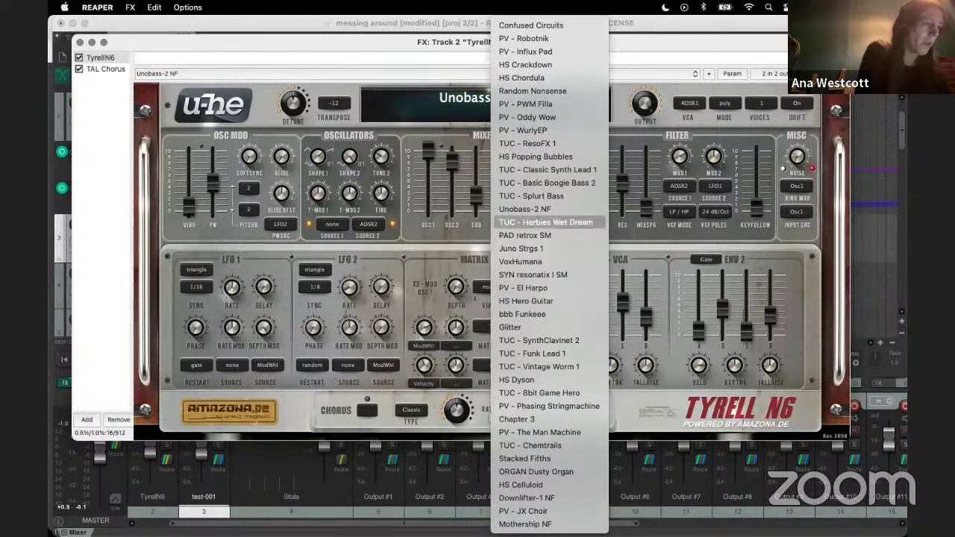
pyautogui.press('Escape')
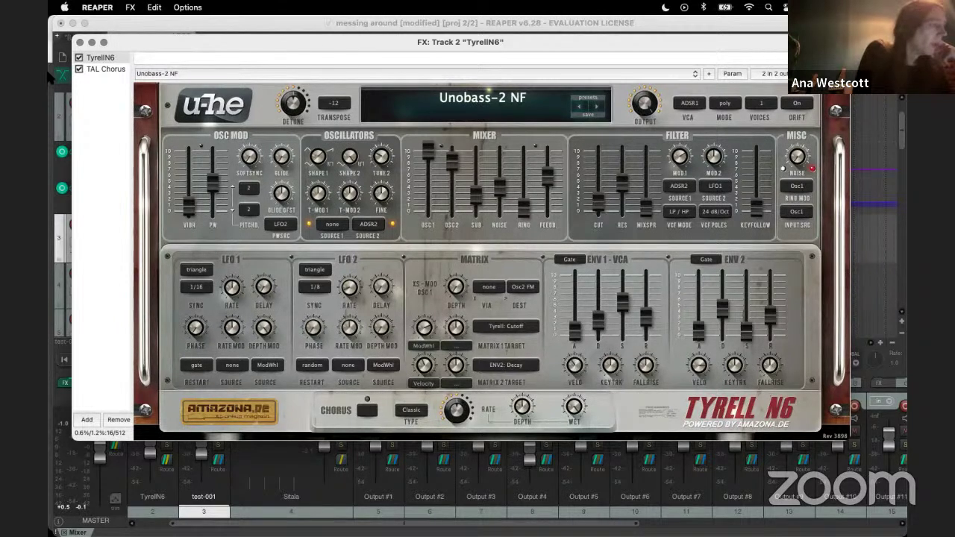
pyautogui.click(97, 68)
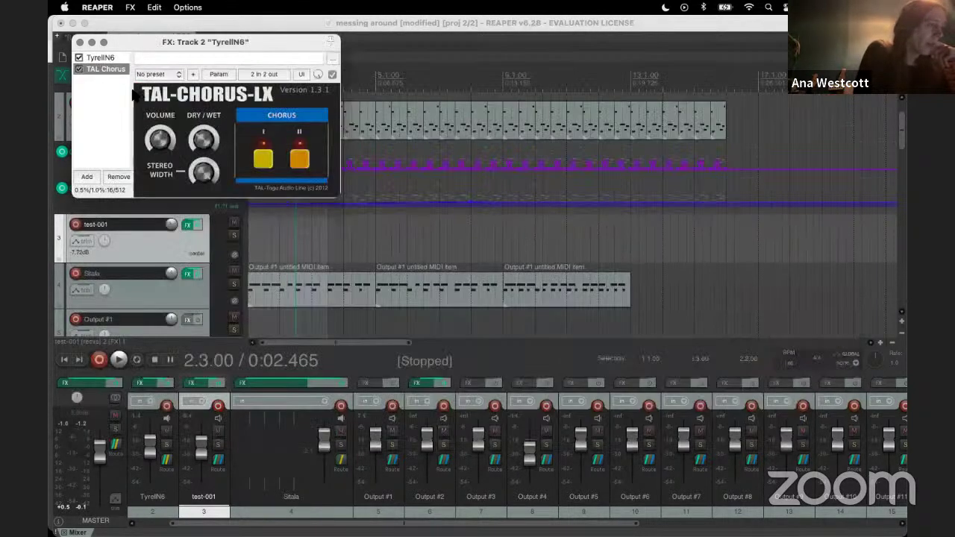
pyautogui.click(79, 42)
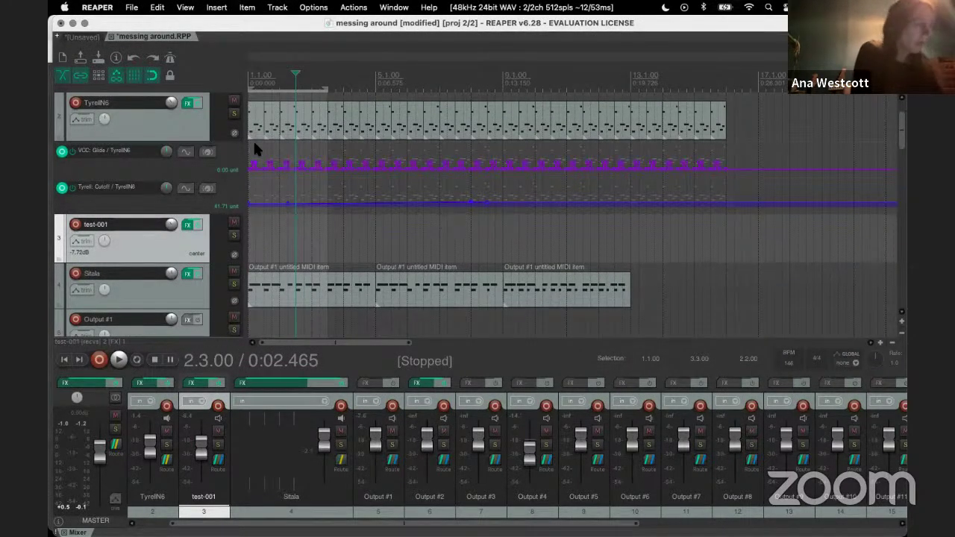
# Step: Examine the notes of the second and first TyrellN6 MIDI items in the MIDI editor, closing it after each
pyautogui.scroll(5, 281, 142)
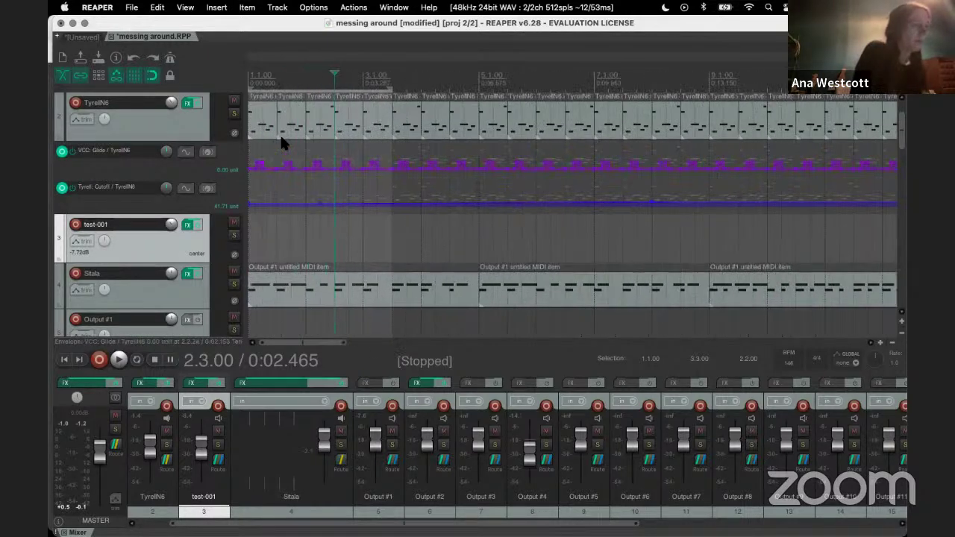
pyautogui.scroll(5, 282, 142)
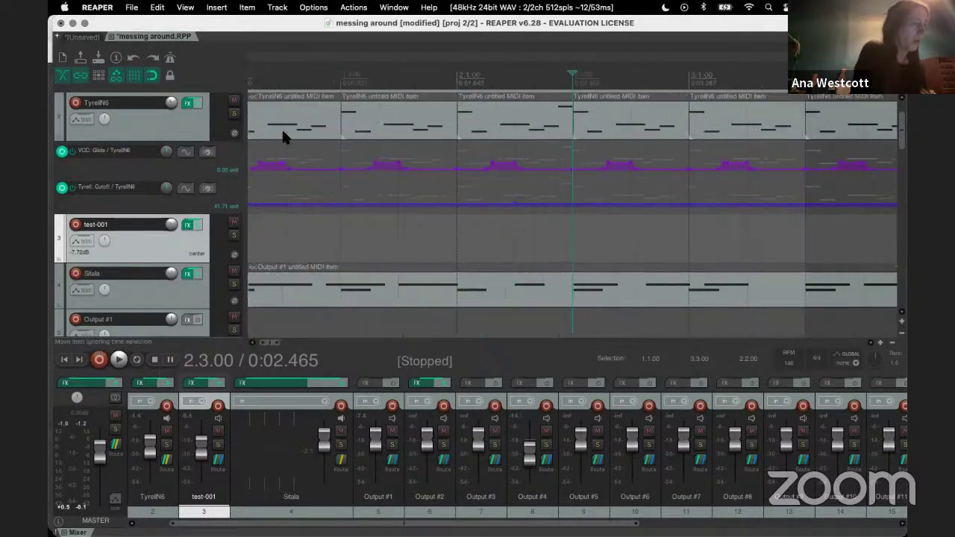
pyautogui.doubleClick(299, 121)
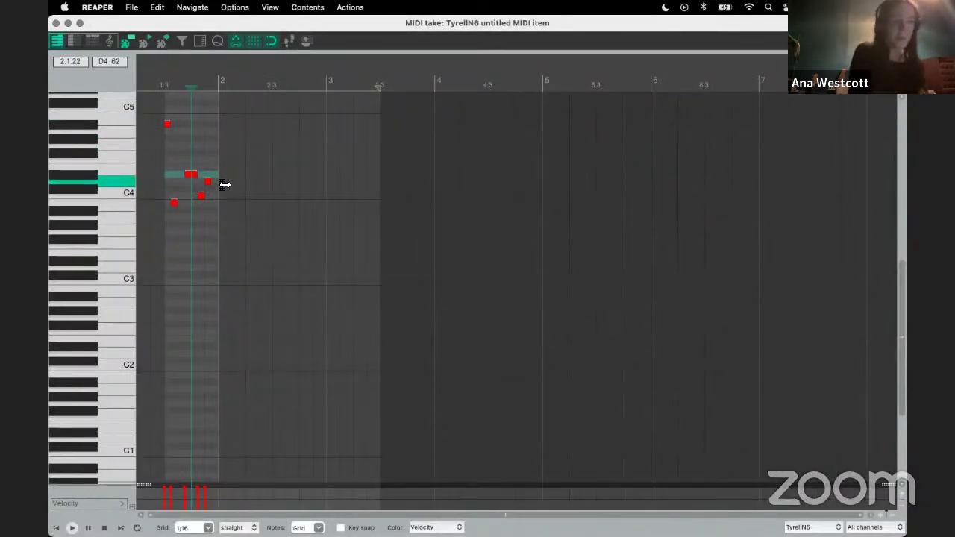
pyautogui.press('Escape')
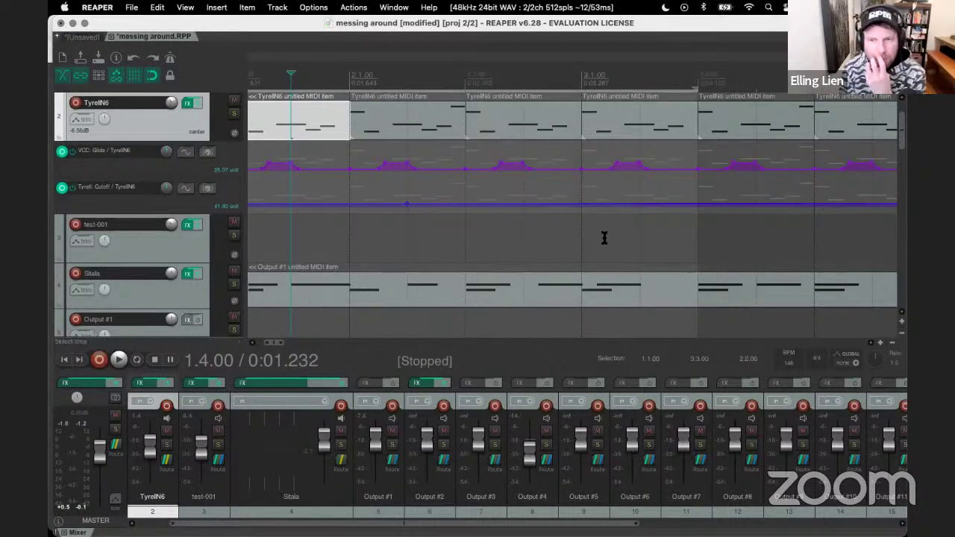
pyautogui.scroll(-2, 610, 235)
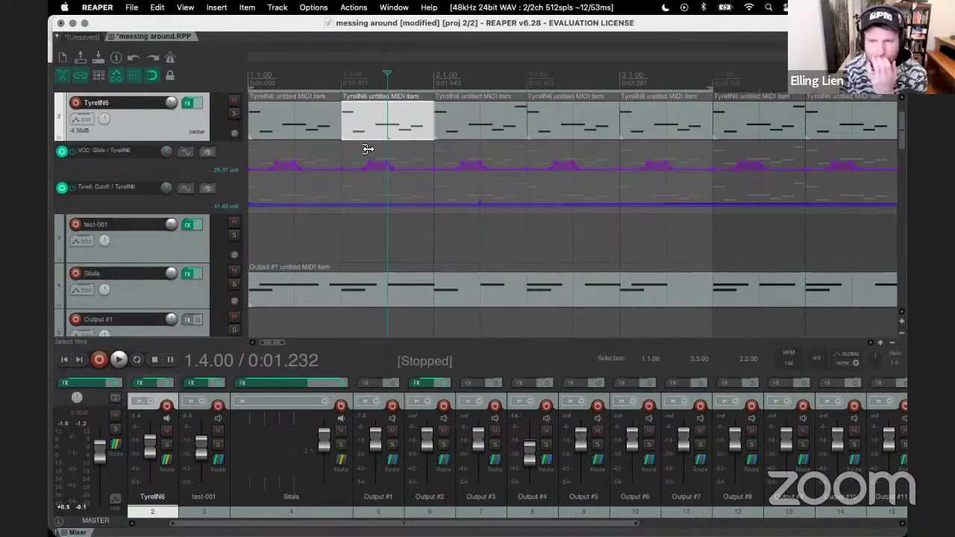
pyautogui.doubleClick(318, 124)
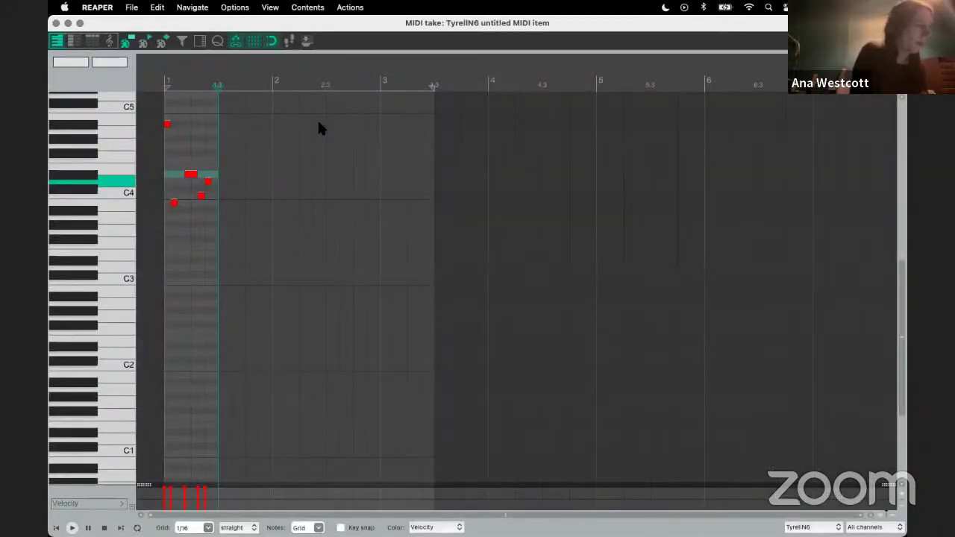
pyautogui.press('Escape')
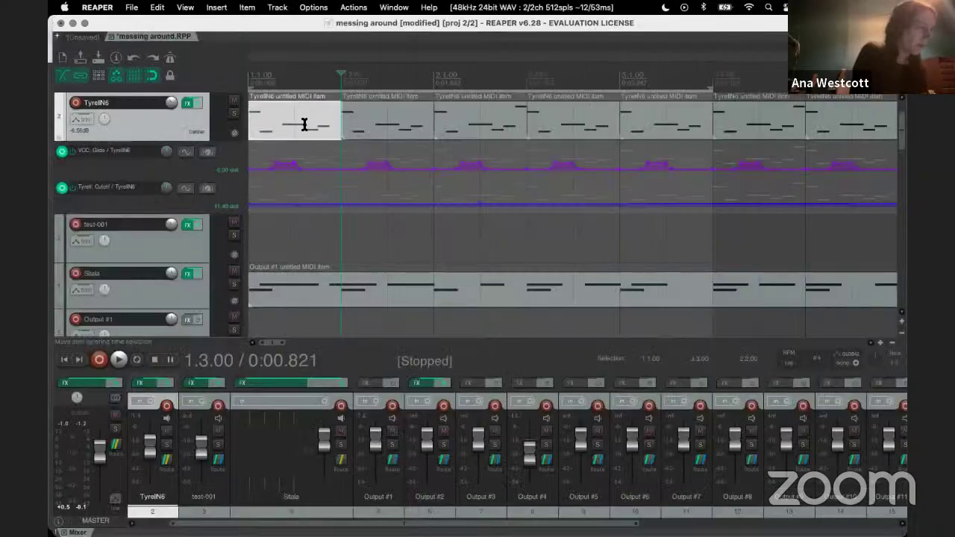
# Step: Place the edit cursor at 1.1.00 and set the time selection from 1.1.00 to 2.3.00
pyautogui.click(251, 73)
pyautogui.moveTo(367, 77); pyautogui.dragTo(540, 70)
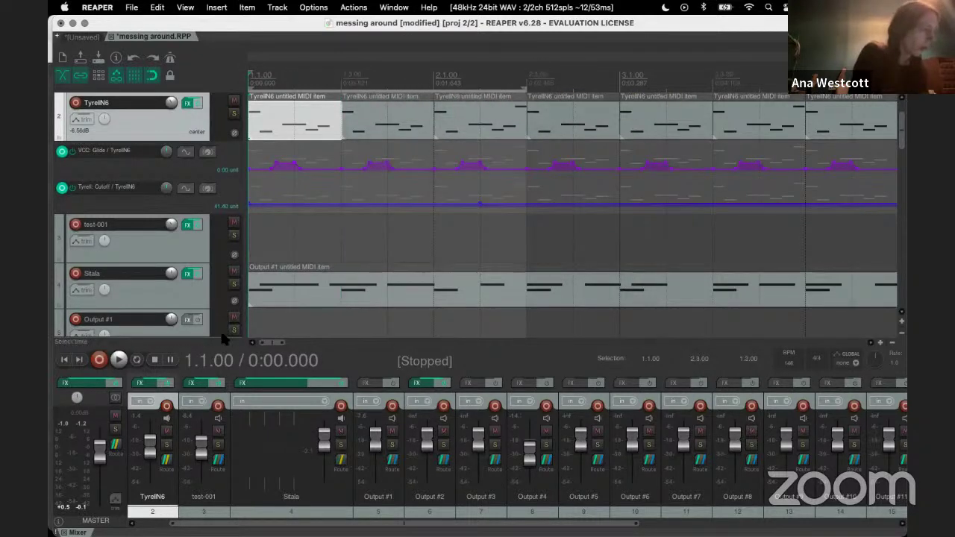
# Step: Turn on repeat, solo the TyrellN6 track and play the time selection
pyautogui.click(137, 360)
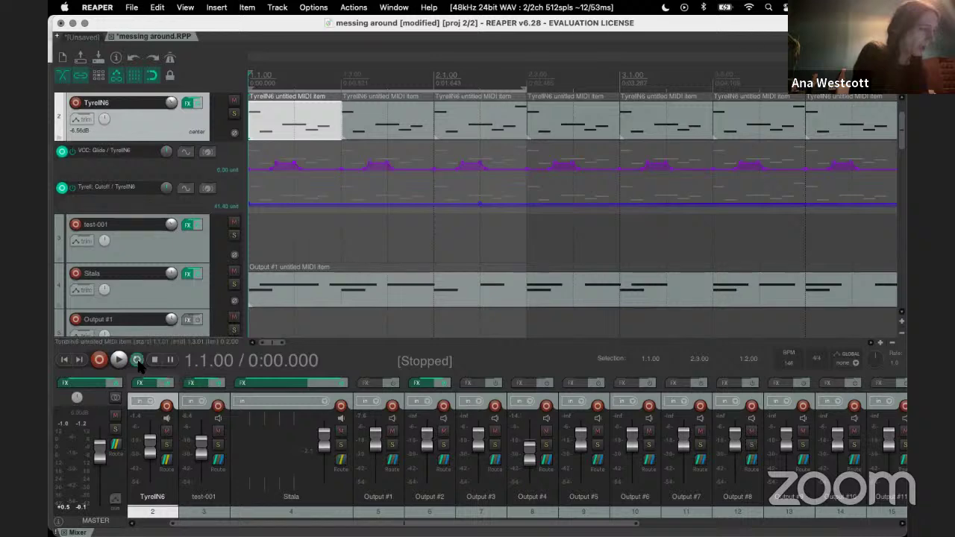
pyautogui.click(233, 115)
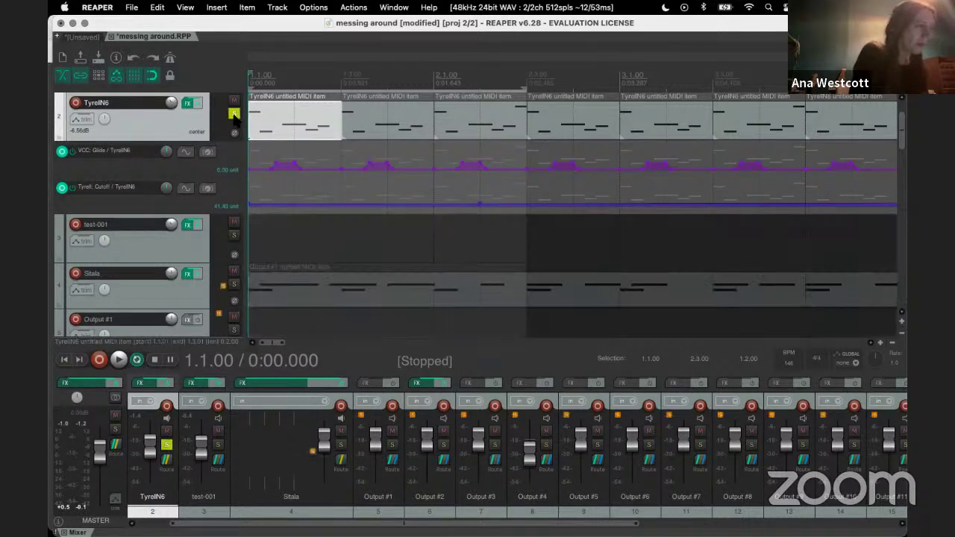
pyautogui.press('space')
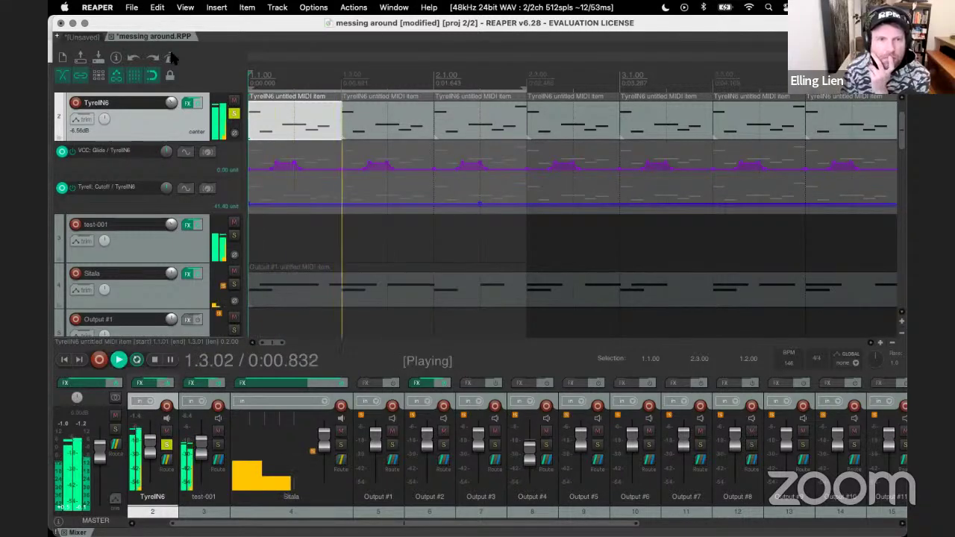
# Step: Review the notes of the first TyrellN6 item in the MIDI editor, stopping playback and closing the editor when done
pyautogui.doubleClick(285, 104)
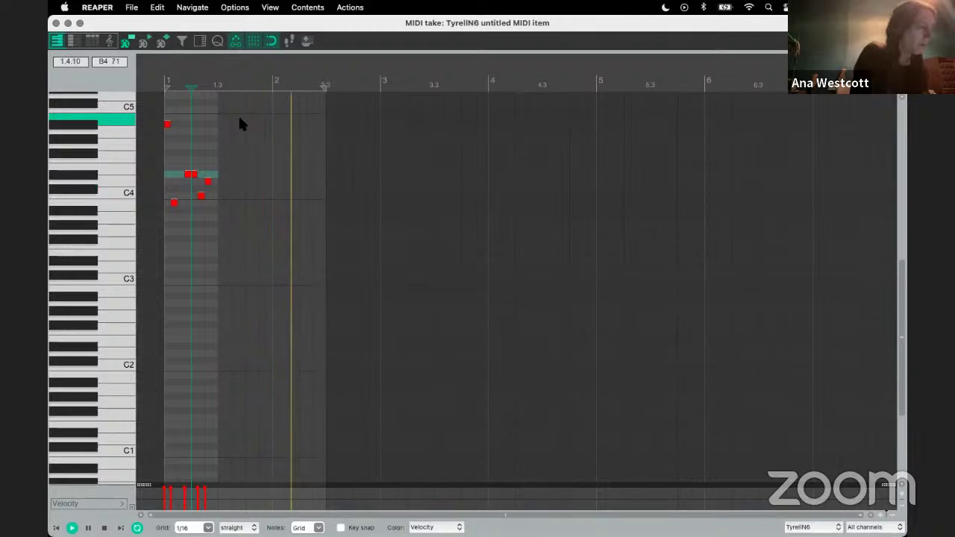
pyautogui.press('space')
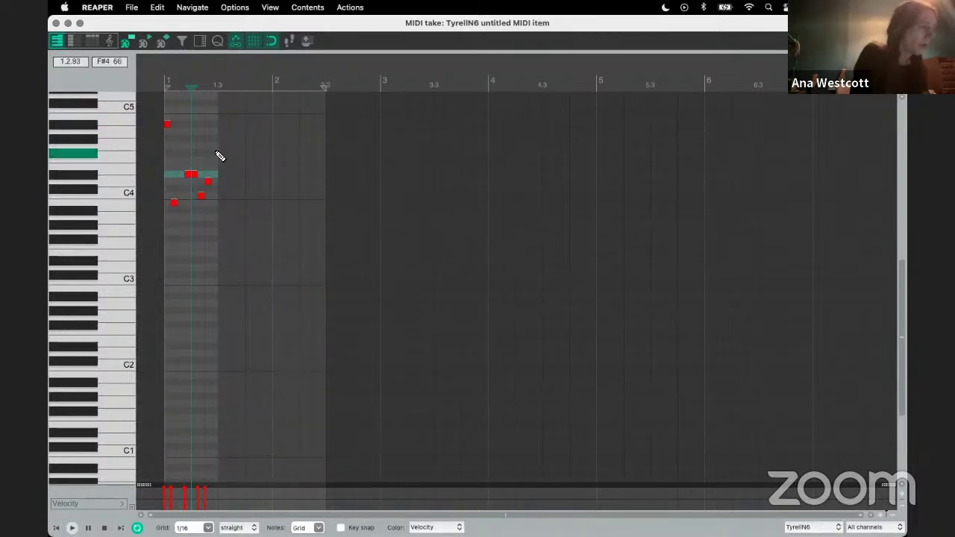
pyautogui.click(214, 154)
pyautogui.keyDown('alt'); pyautogui.click(215, 154); pyautogui.keyUp('alt')
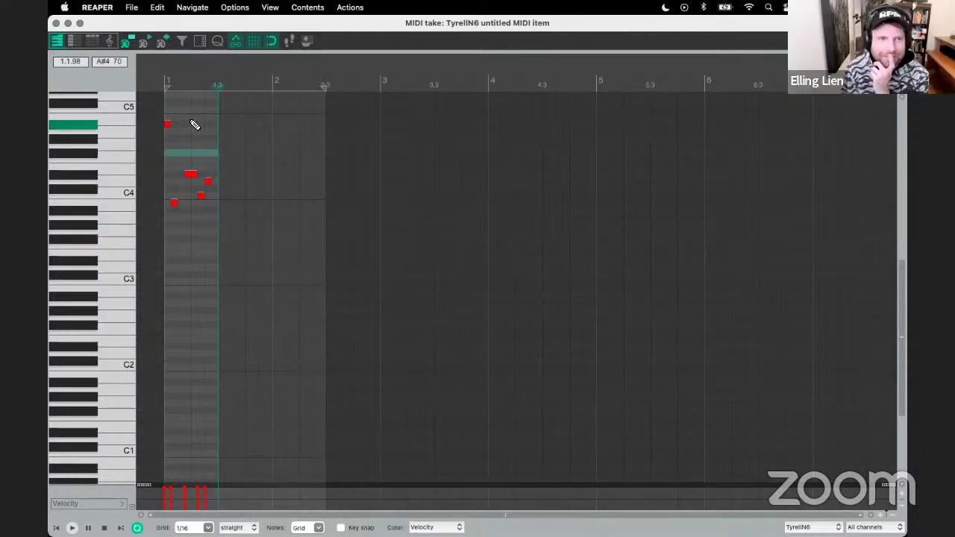
pyautogui.press('Escape')
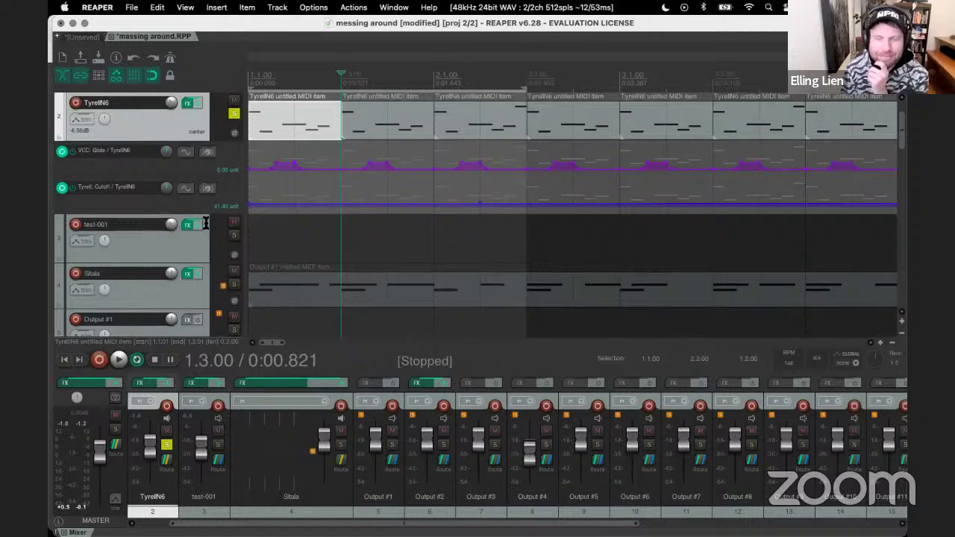
# Step: Look over the MatrixReverb settings in the test-001 track's effects window and close it
pyautogui.scroll(-8, 253, 226)
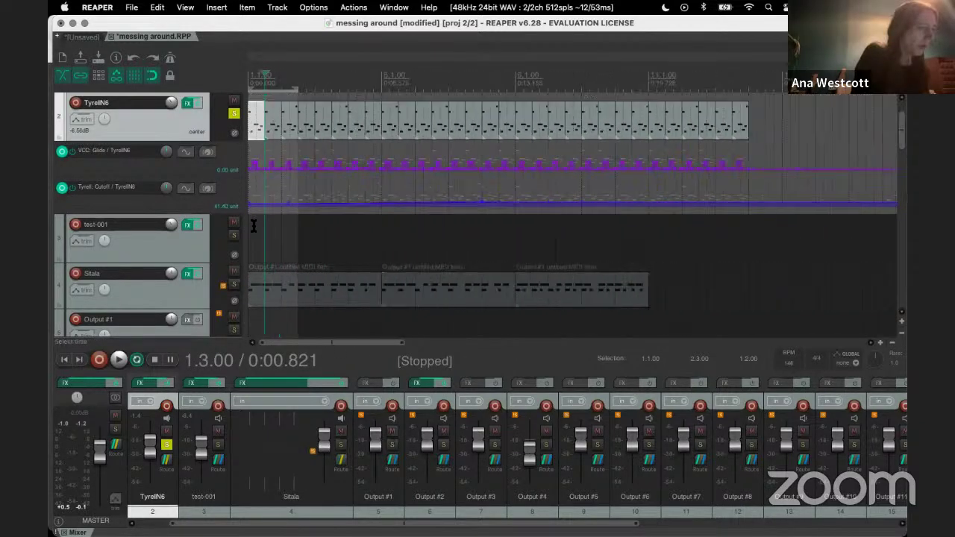
pyautogui.scroll(-2, 254, 227)
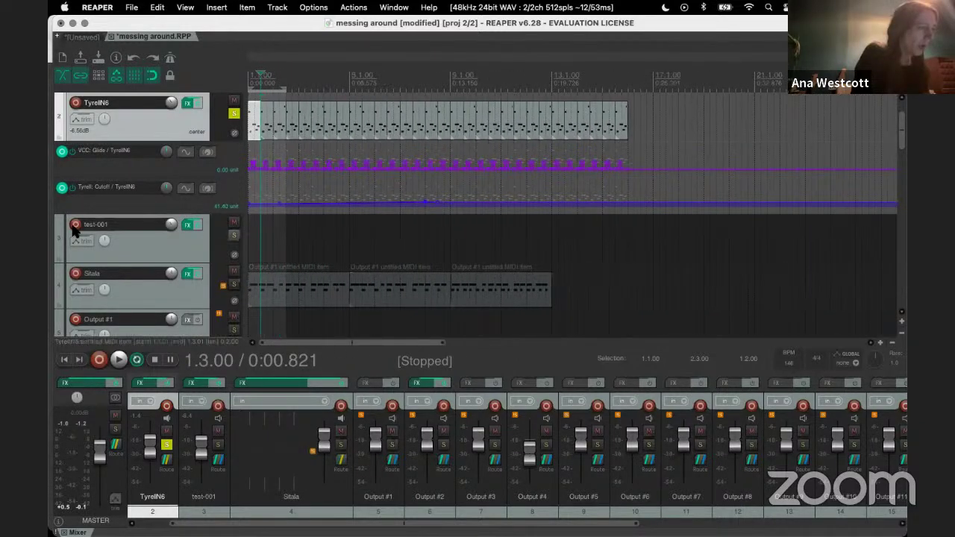
pyautogui.click(181, 225)
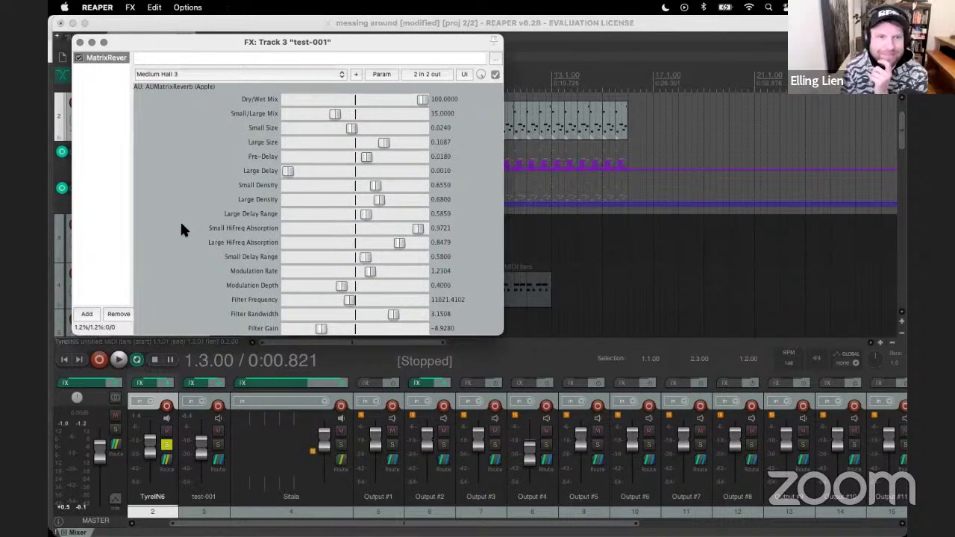
pyautogui.press('Escape')
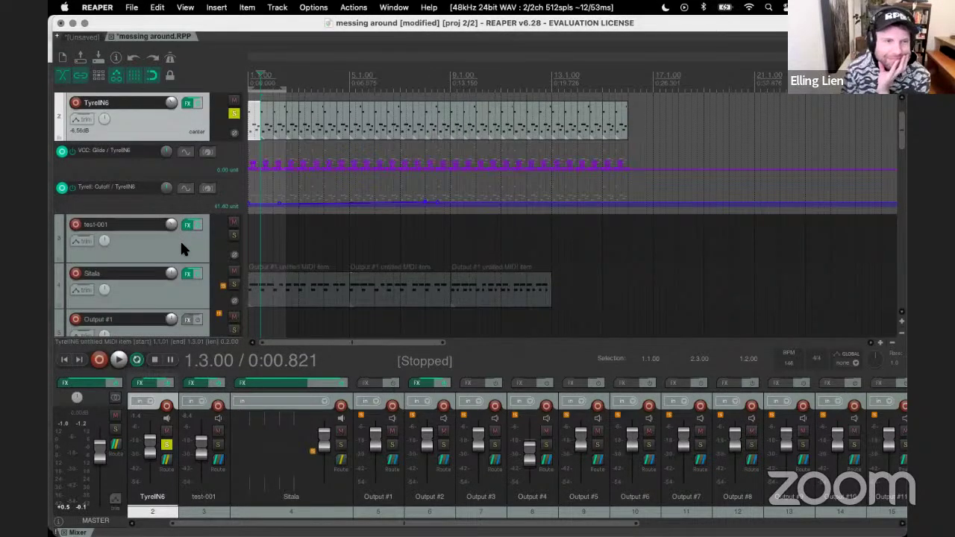
# Step: Select the Sitala track and take the TyrellN6 track out of solo
pyautogui.scroll(-3, 180, 249)
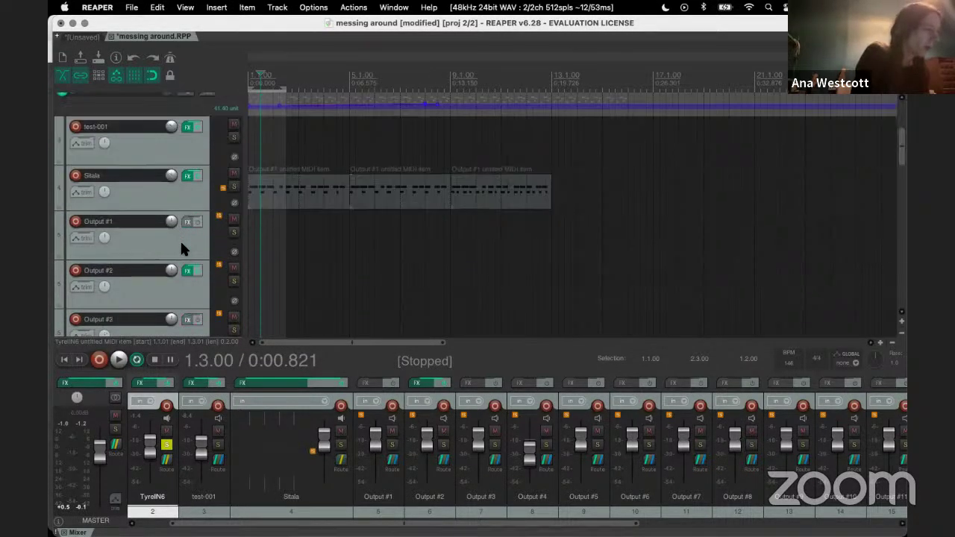
pyautogui.click(187, 190)
pyautogui.scroll(5, 187, 189)
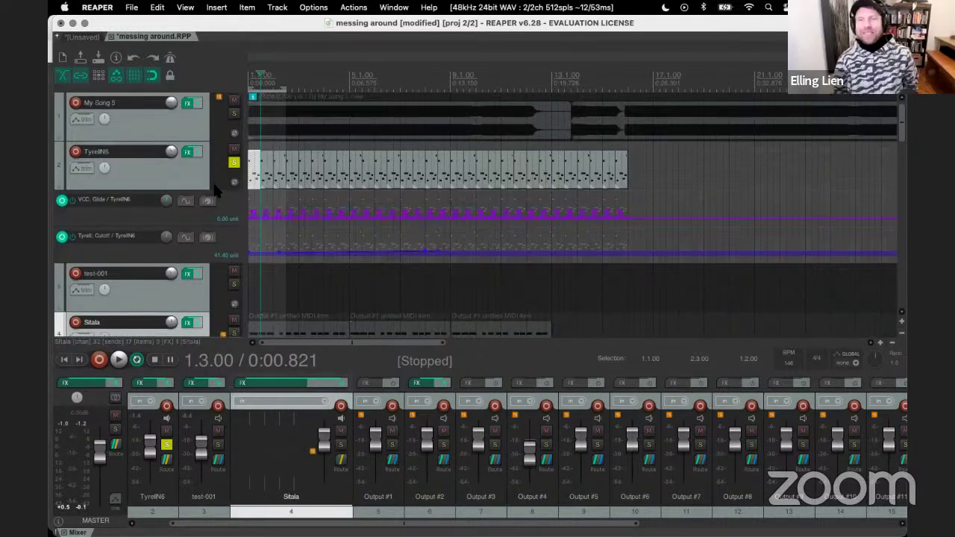
pyautogui.click(233, 163)
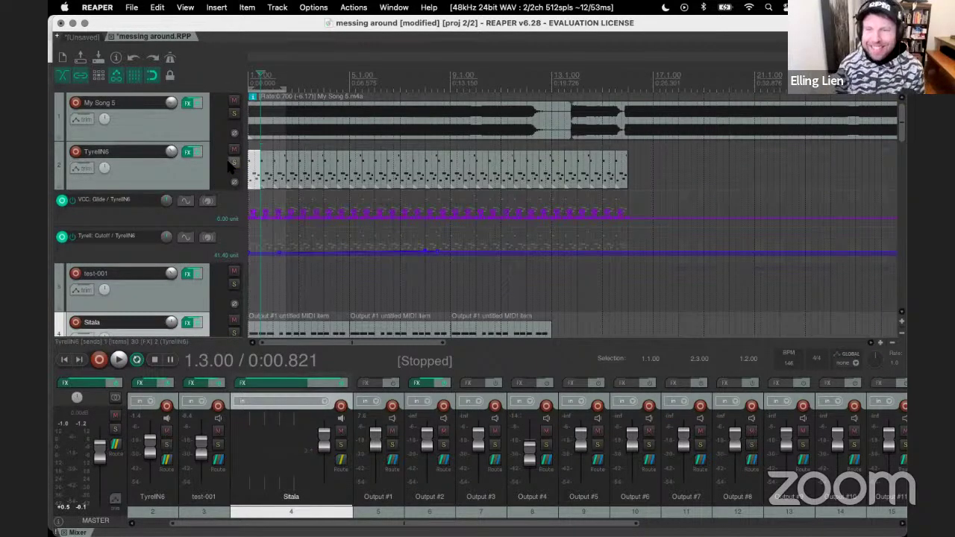
# Step: Examine the drum pattern of the first Sitala MIDI item, auditioning the HH2 and Bass Drum rows, and close the editor
pyautogui.scroll(-3, 230, 168)
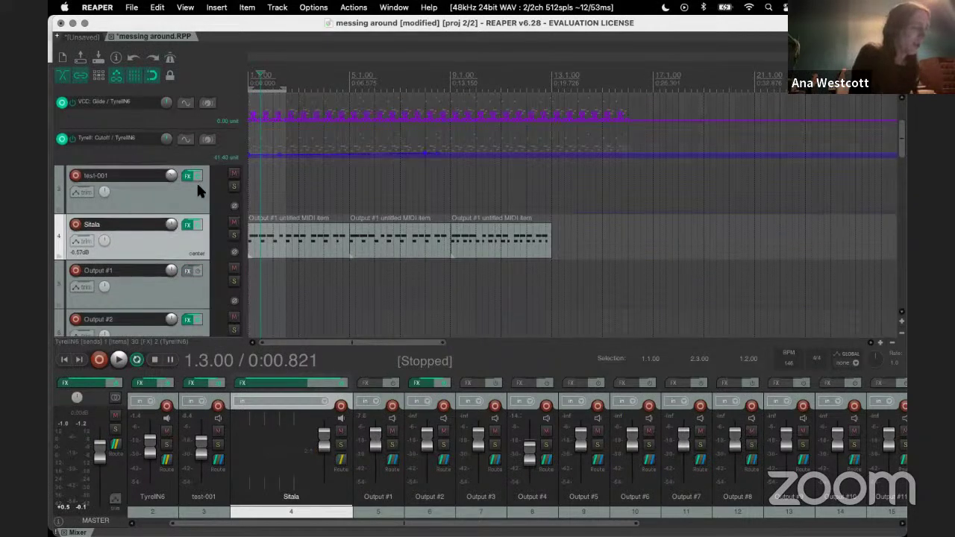
pyautogui.click(159, 211)
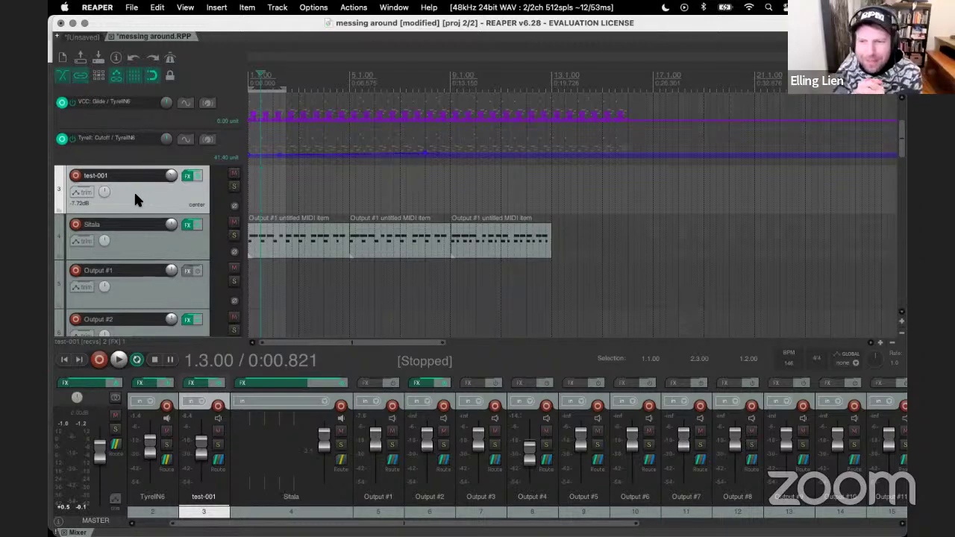
pyautogui.click(186, 244)
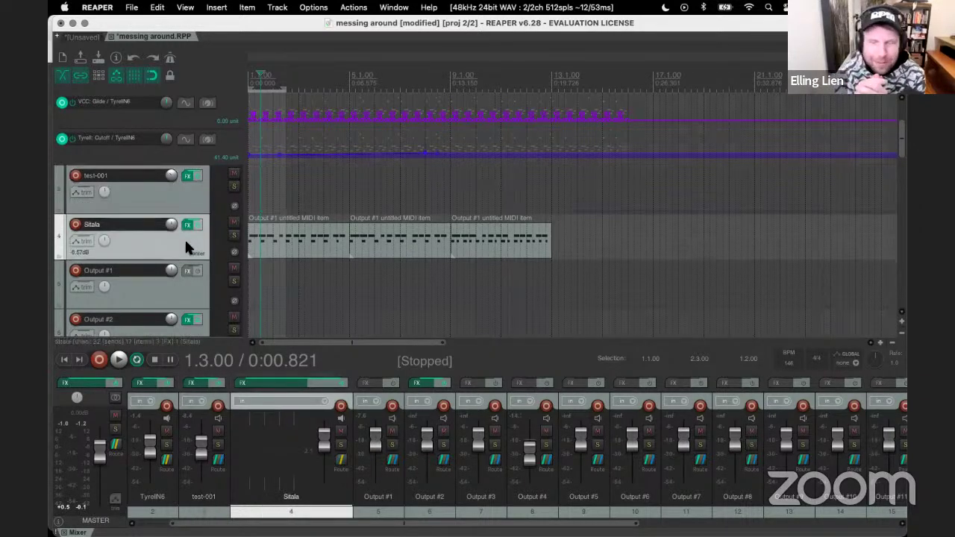
pyautogui.scroll(-1, 186, 244)
pyautogui.scroll(-1, 187, 246)
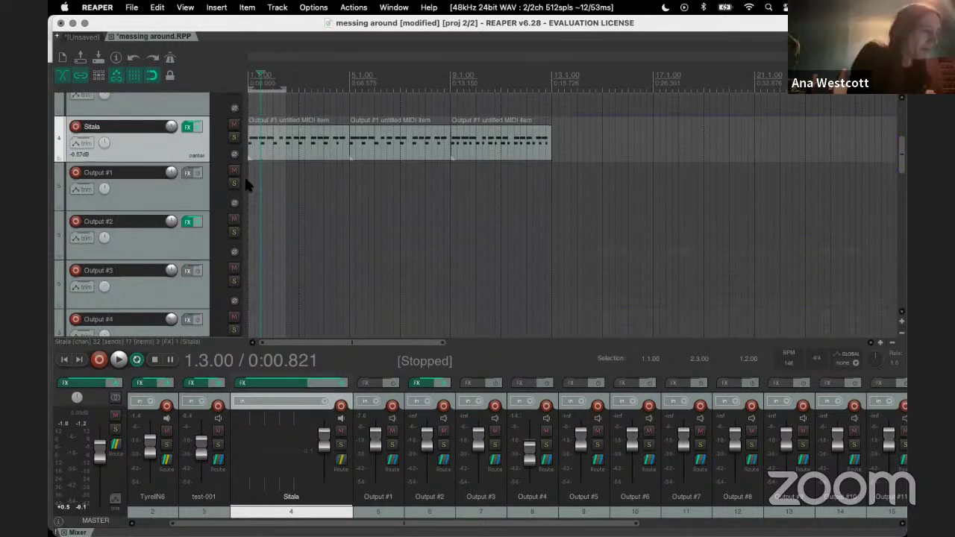
pyautogui.doubleClick(312, 125)
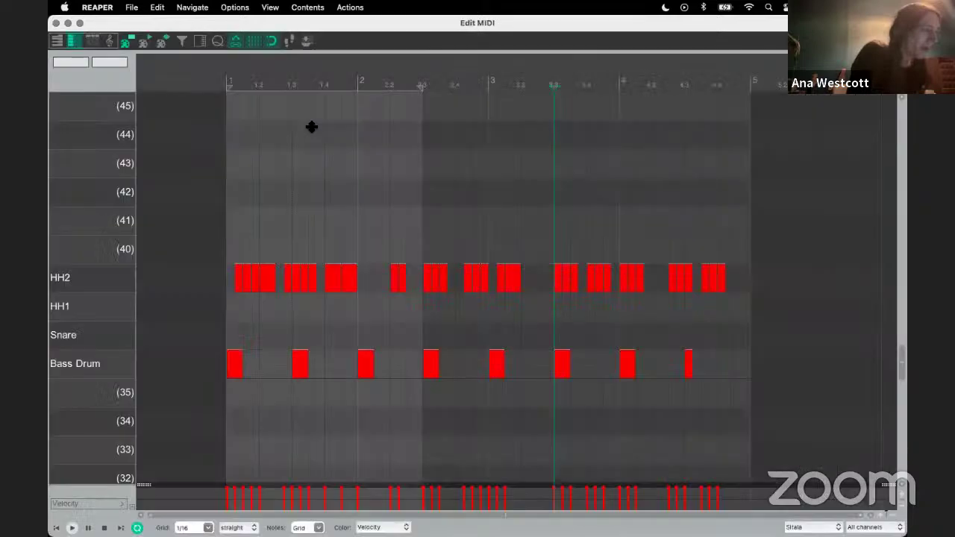
pyautogui.click(101, 280)
pyautogui.click(101, 362)
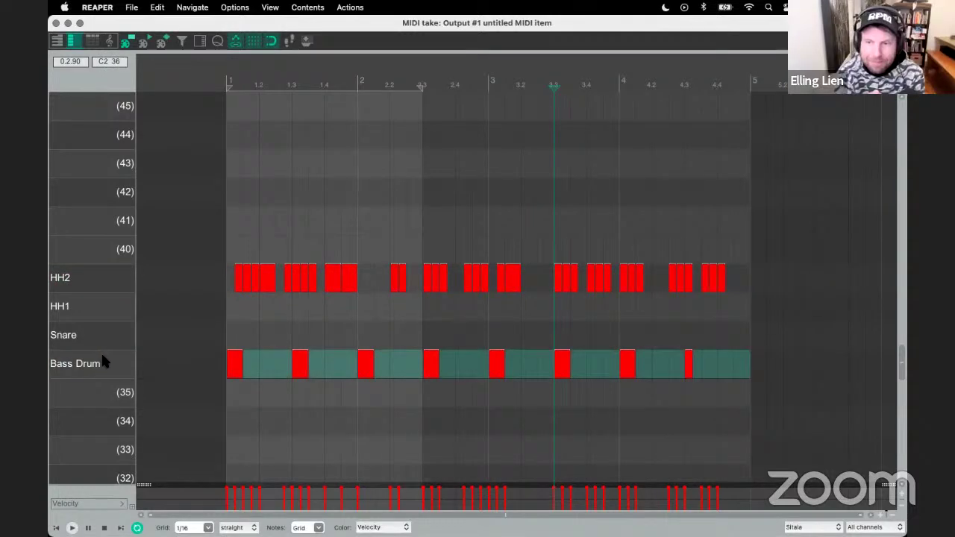
pyautogui.press('Escape')
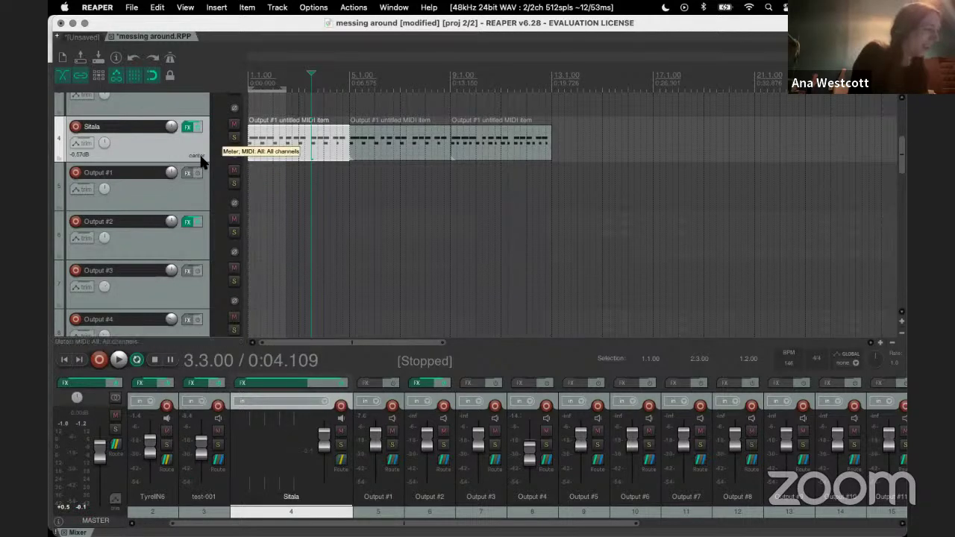
# Step: View the reverb effects on Output #2, close their window and select that track
pyautogui.click(187, 223)
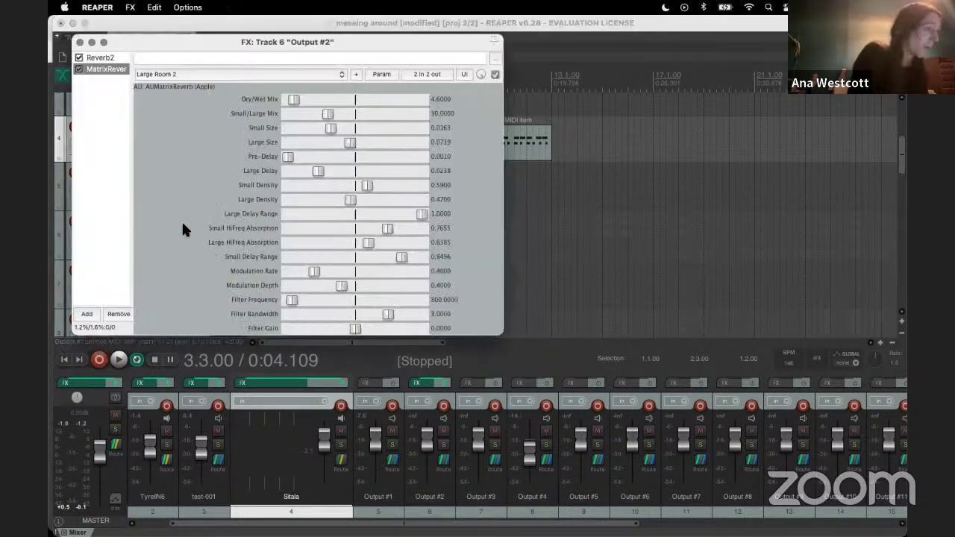
pyautogui.click(80, 42)
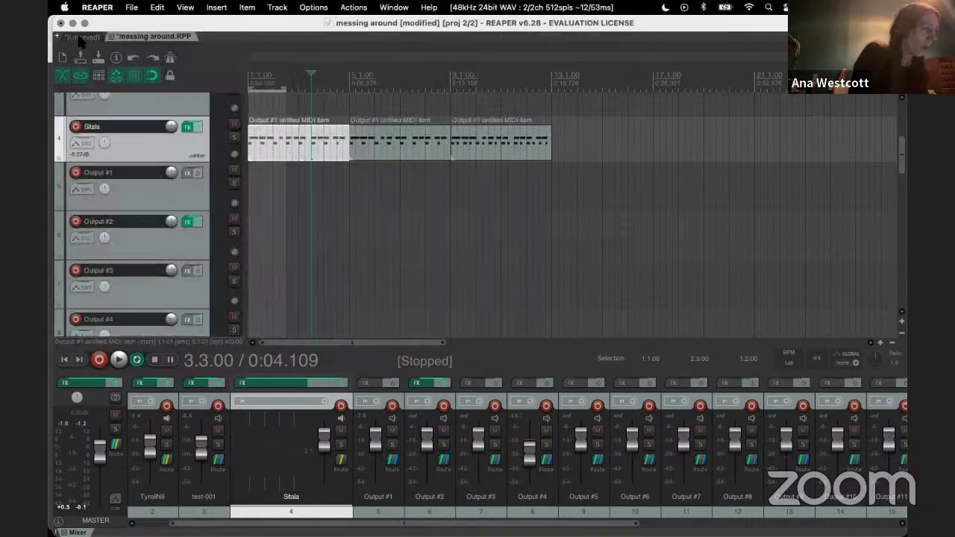
pyautogui.click(168, 241)
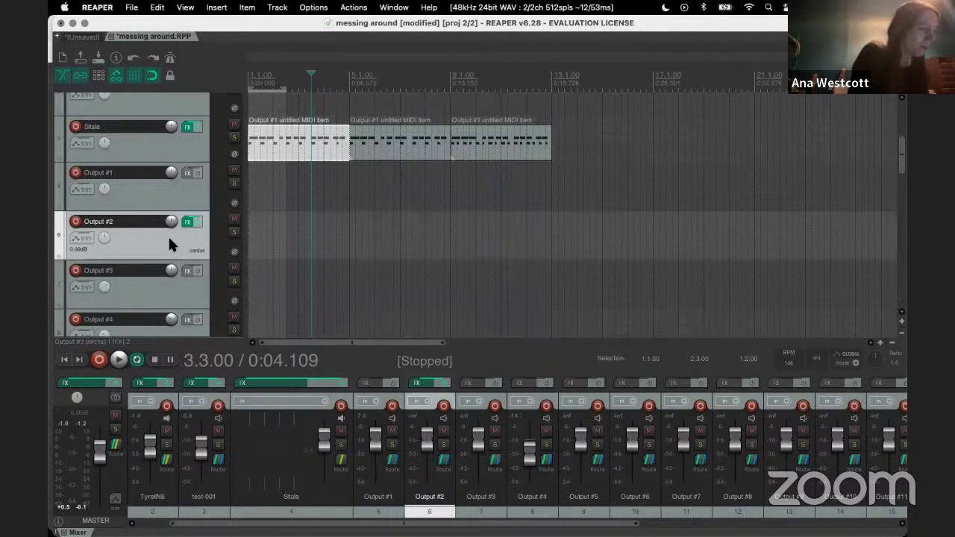
# Step: Return the edit cursor to 1.1.00, solo the Sitala track and audition its five loaded drum pads, closing the plugin window when done
pyautogui.press('Home')
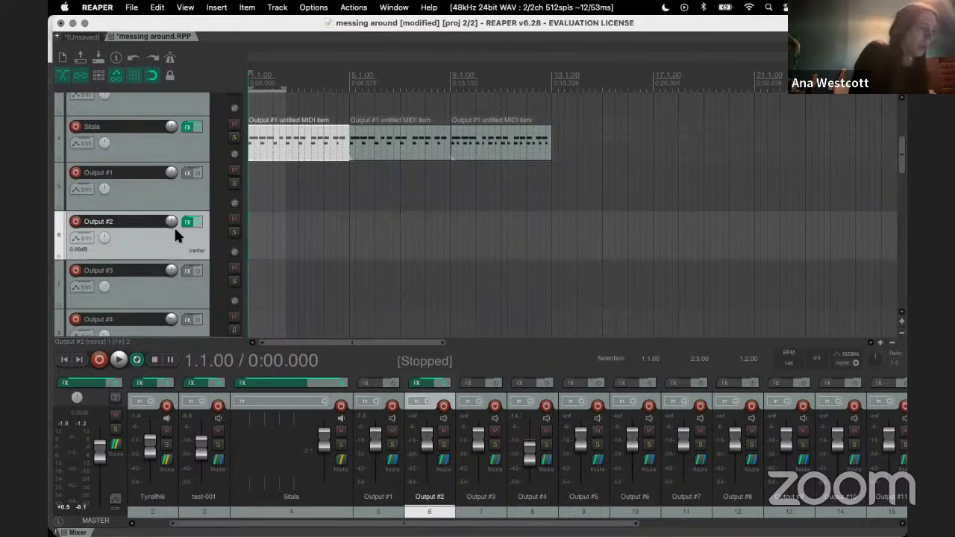
pyautogui.click(234, 138)
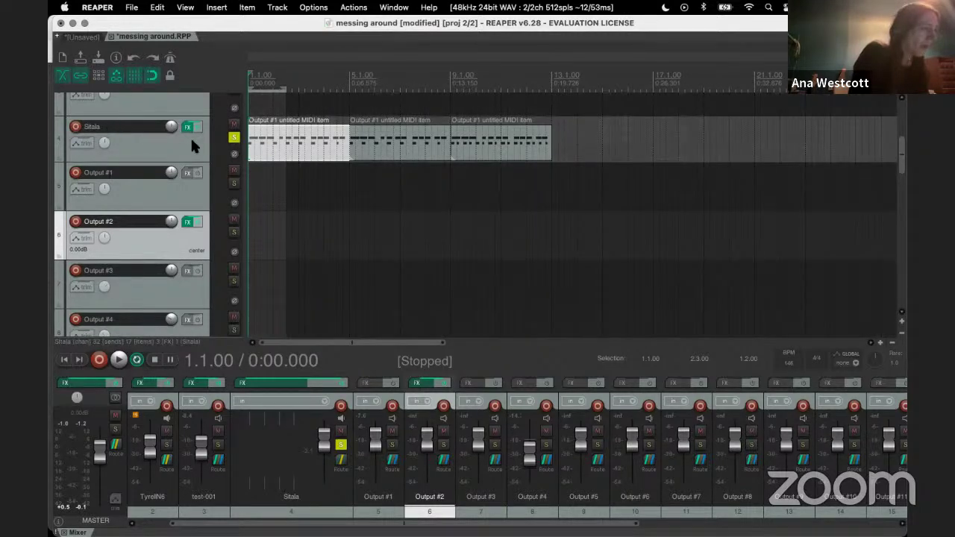
pyautogui.click(189, 131)
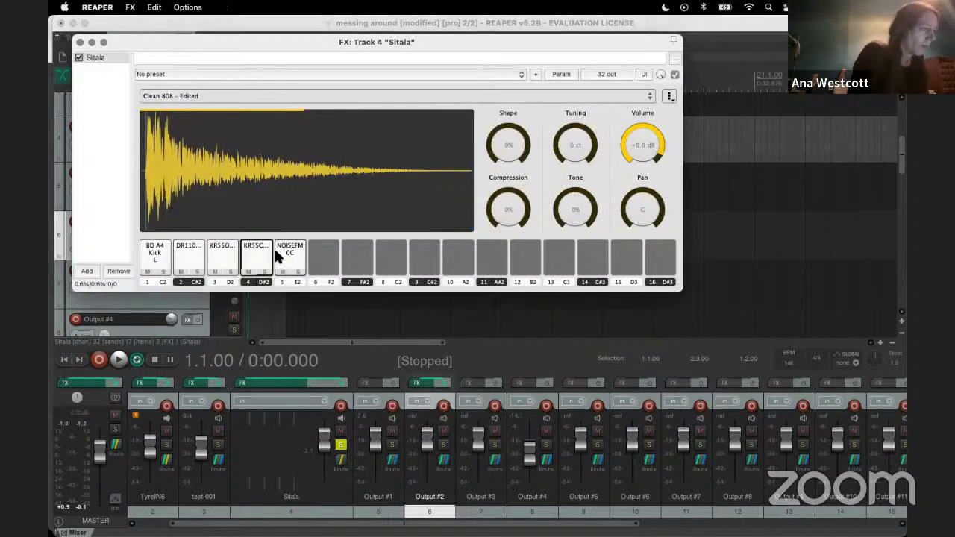
pyautogui.click(280, 255)
pyautogui.click(255, 256)
pyautogui.click(220, 254)
pyautogui.click(192, 246)
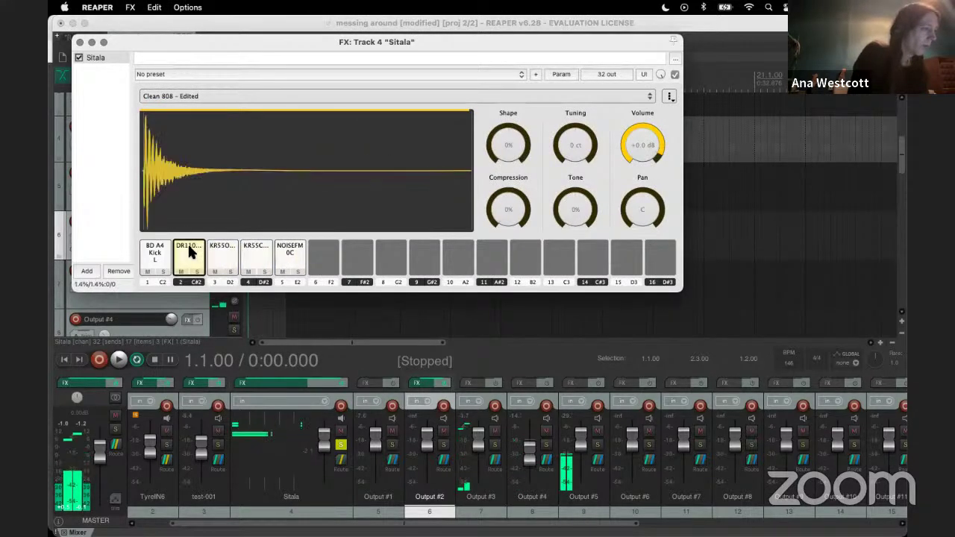
pyautogui.click(162, 253)
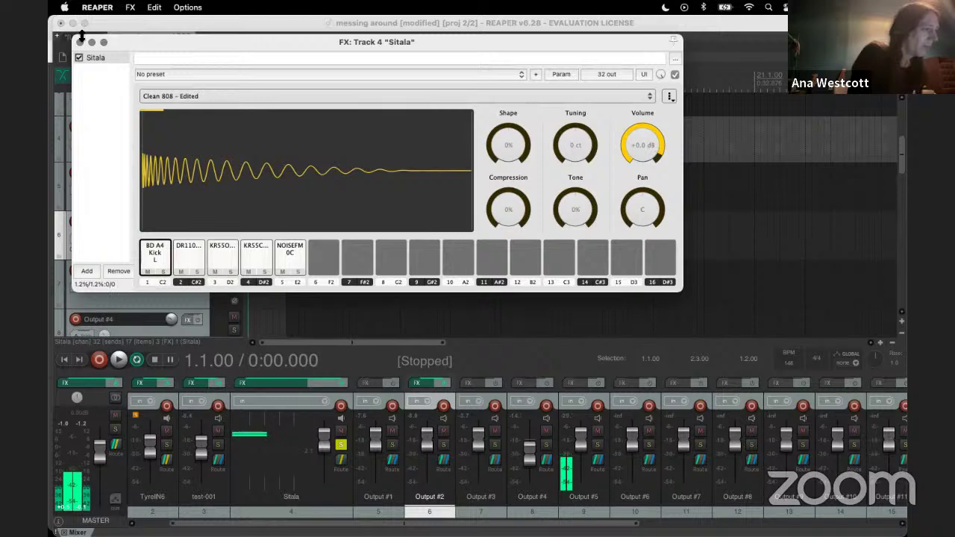
pyautogui.click(80, 42)
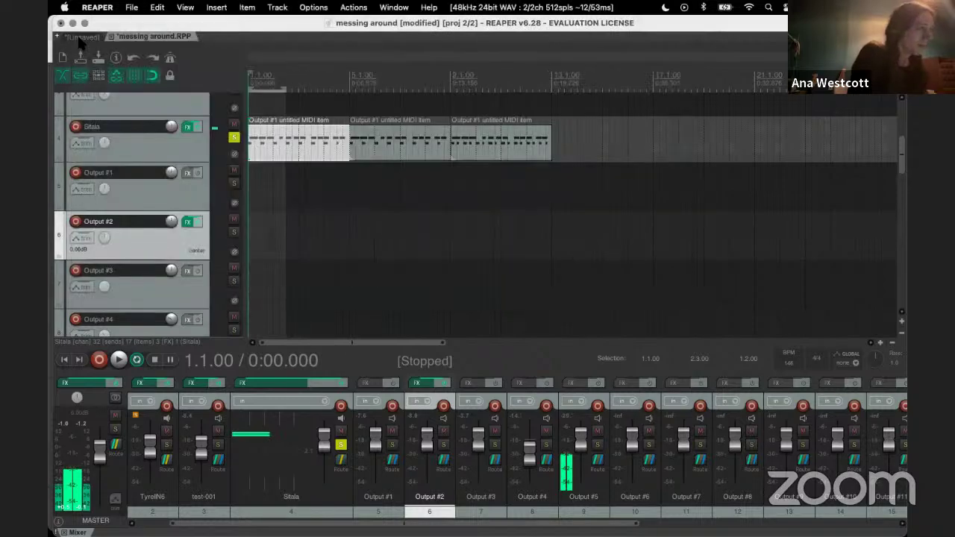
# Step: Select the Output #5 track to check the signal on its level meter
pyautogui.scroll(-2, 193, 243)
pyautogui.scroll(-1, 193, 243)
pyautogui.click(185, 250)
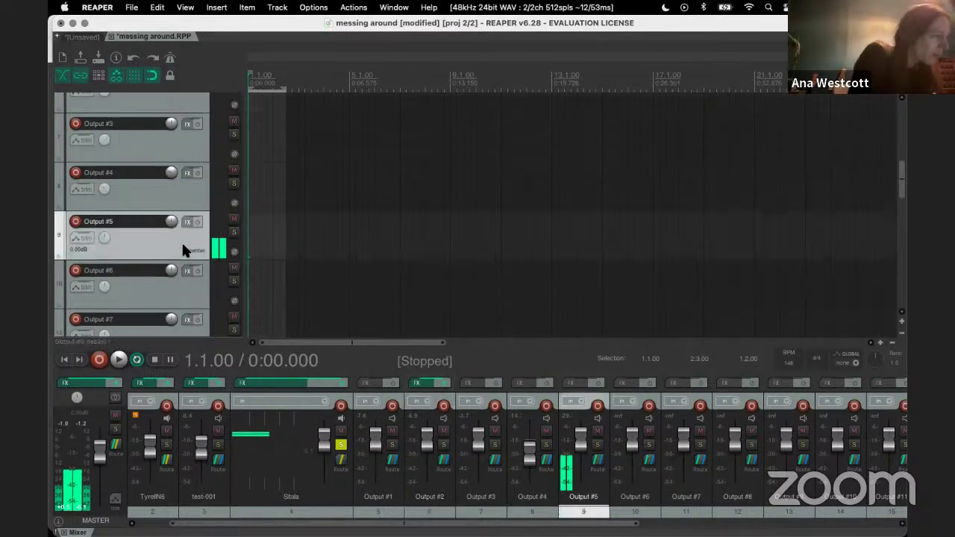
# Step: Duplicate the third Sitala MIDI item directly after itself at measure 13 and open the copy in the MIDI editor
pyautogui.scroll(4, 185, 250)
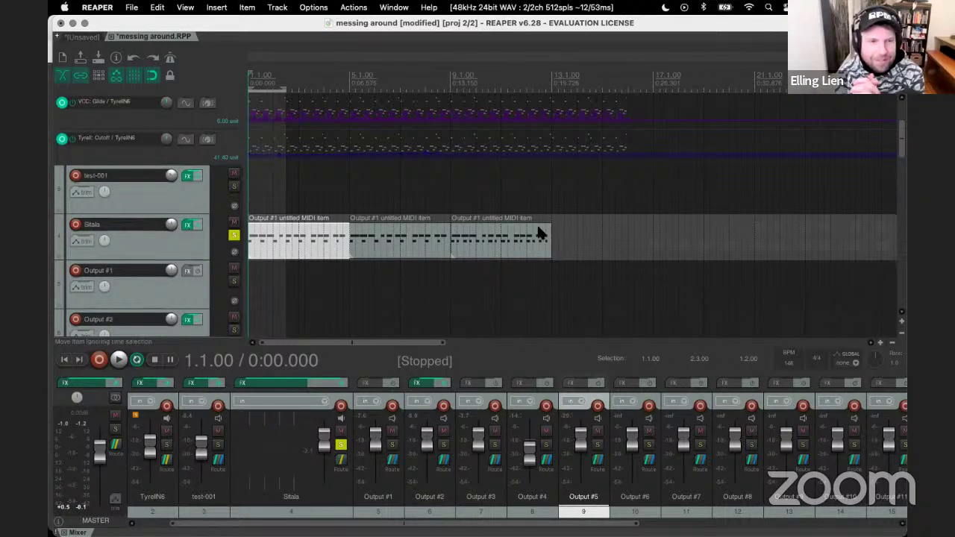
pyautogui.click(551, 226)
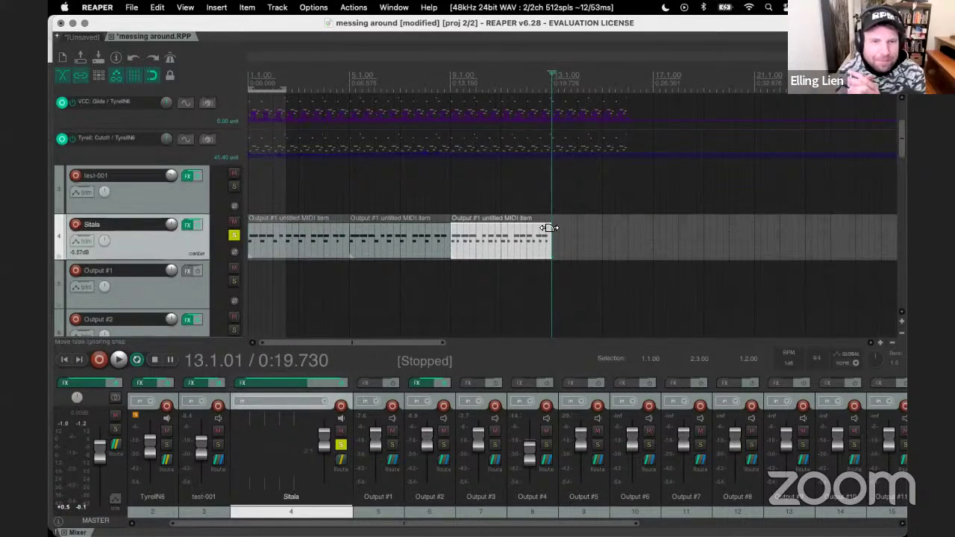
pyautogui.press('super+d')
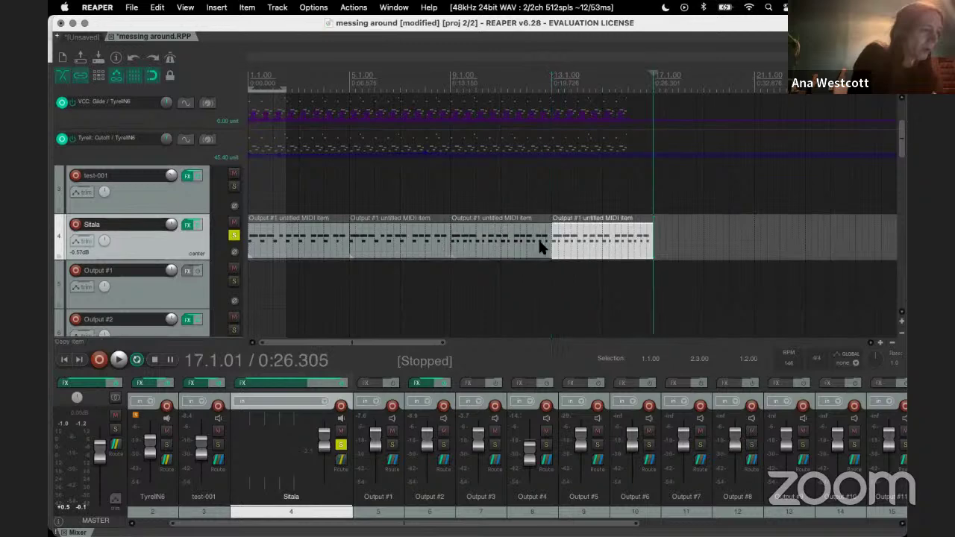
pyautogui.click(614, 229)
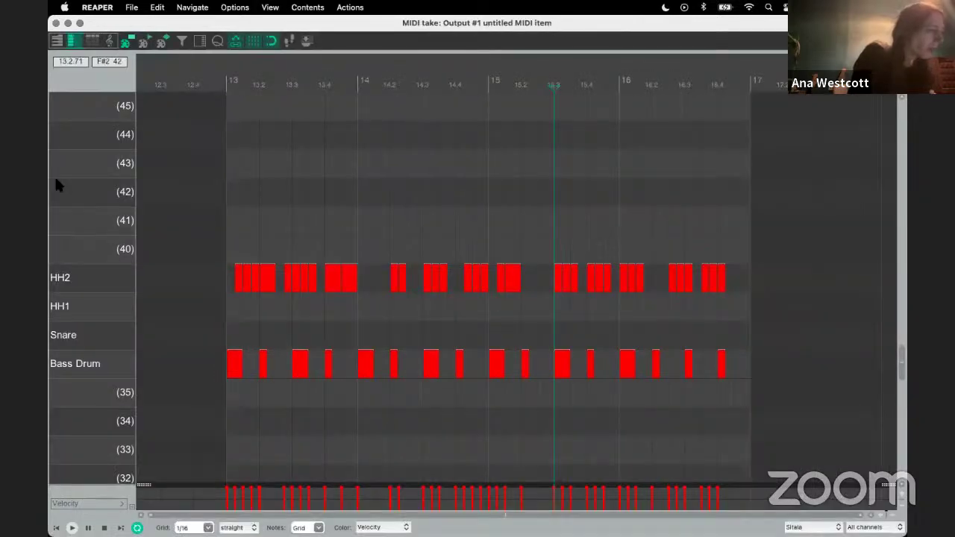
# Step: Draw one long sustained note on row 40 from the start of measure 13 to just before measure 15, then close the MIDI editor
pyautogui.click(102, 228)
pyautogui.click(102, 244)
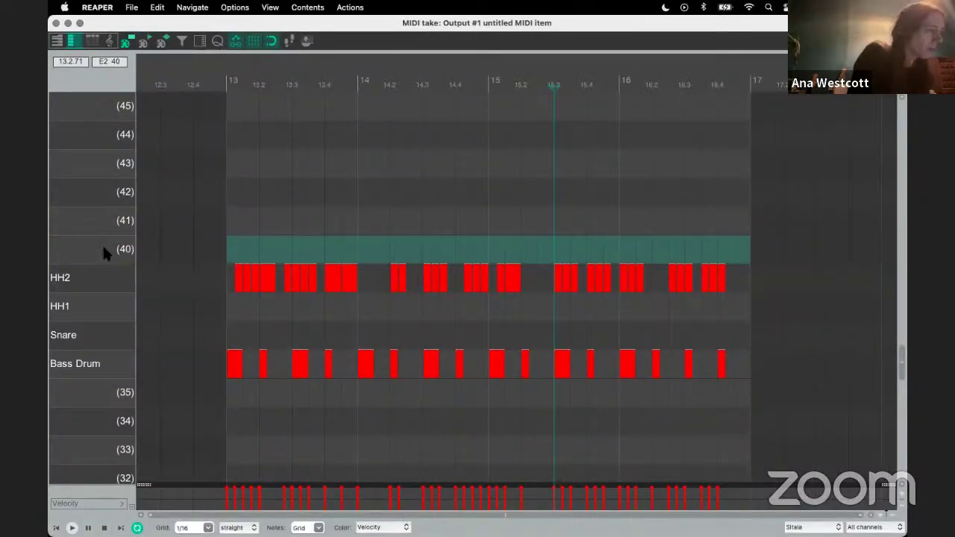
pyautogui.click(236, 254)
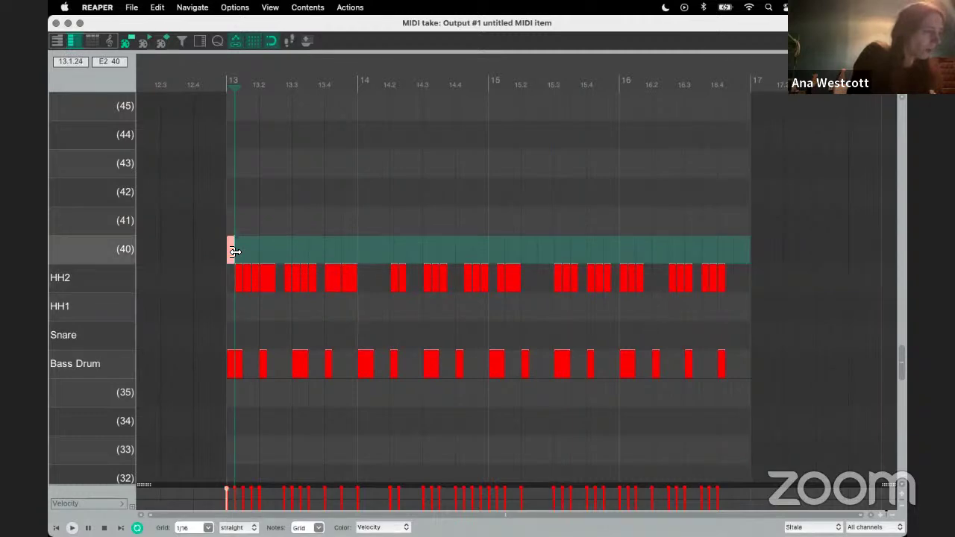
pyautogui.moveTo(455, 247); pyautogui.dragTo(520, 263)
pyautogui.click(522, 266)
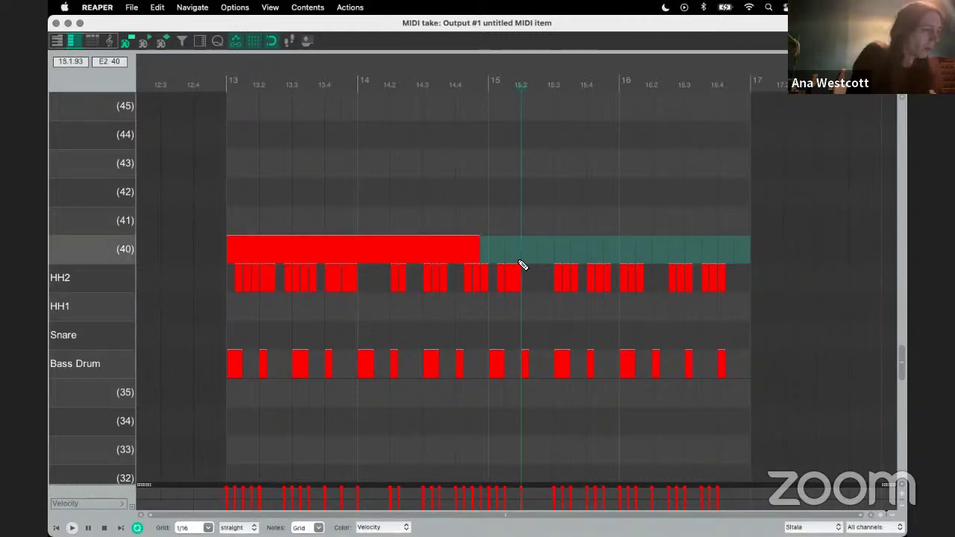
pyautogui.press('Escape')
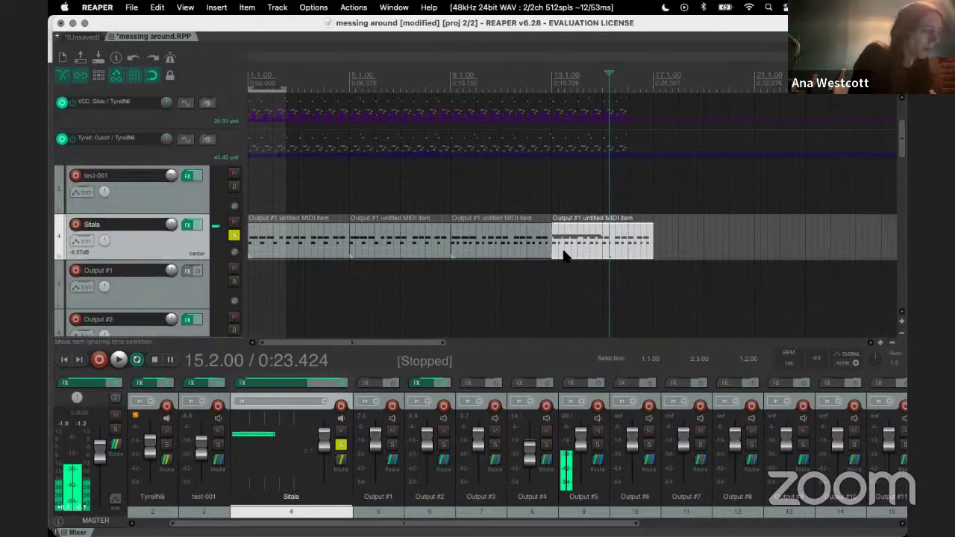
# Step: Add the AUMatrixReverb (Apple) effect to the Output #5 track from the recently used plugins
pyautogui.scroll(-5, 102, 283)
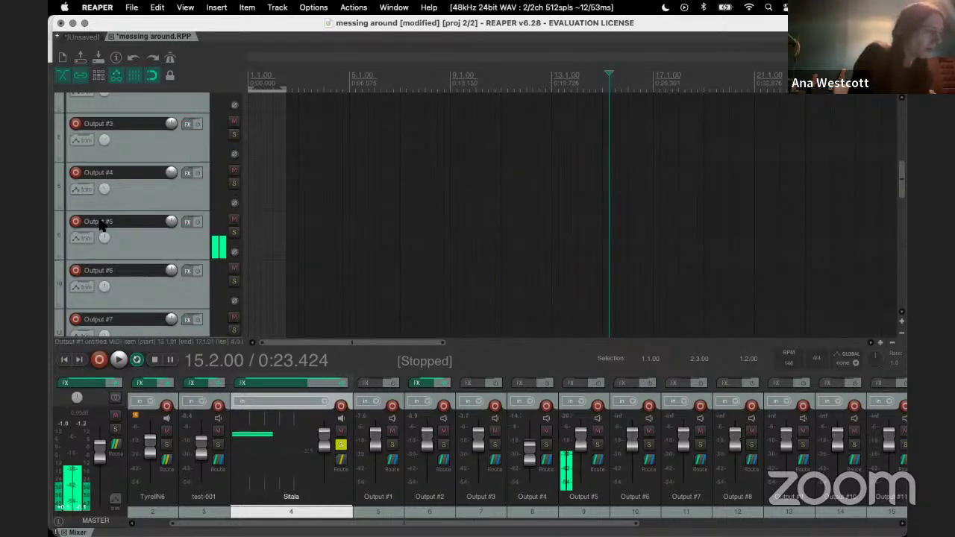
pyautogui.click(187, 222)
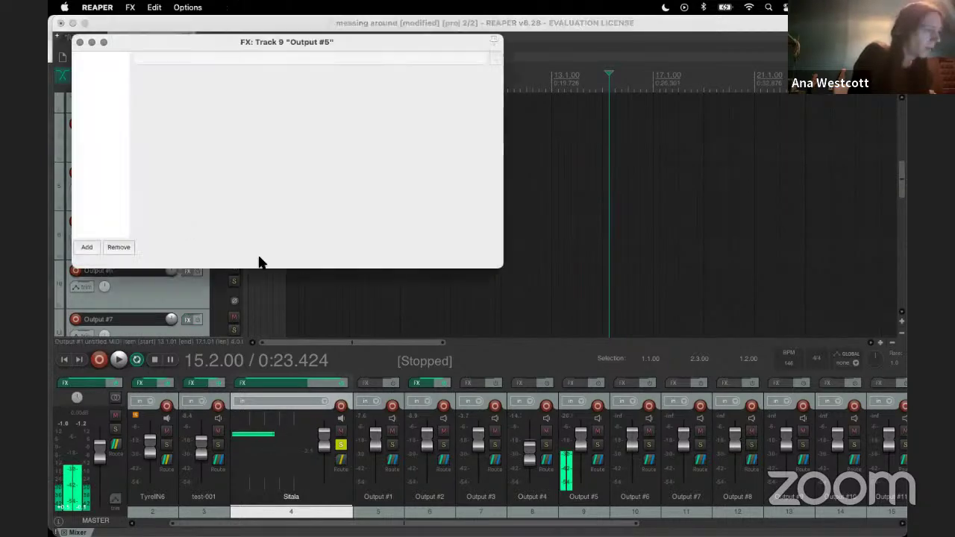
pyautogui.click(85, 248)
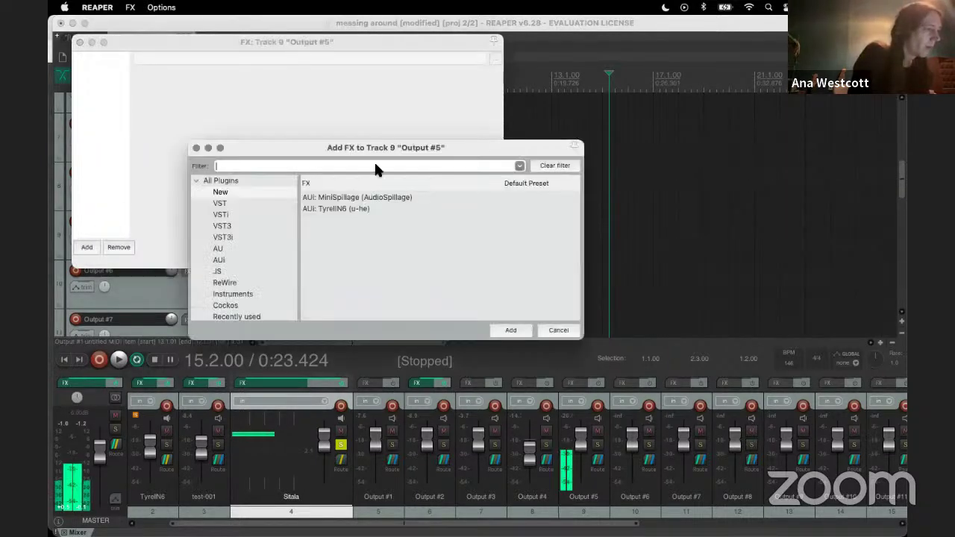
pyautogui.click(224, 203)
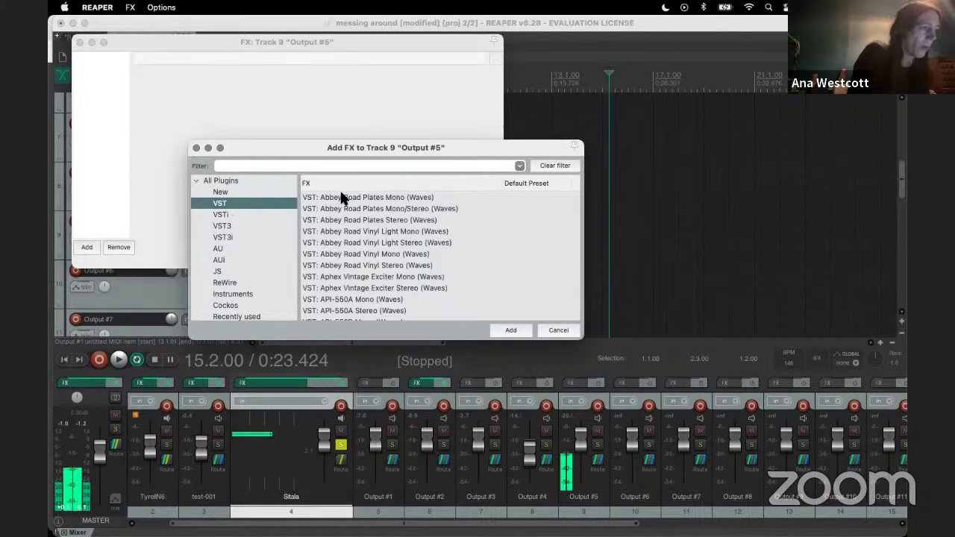
pyautogui.scroll(-1, 238, 304)
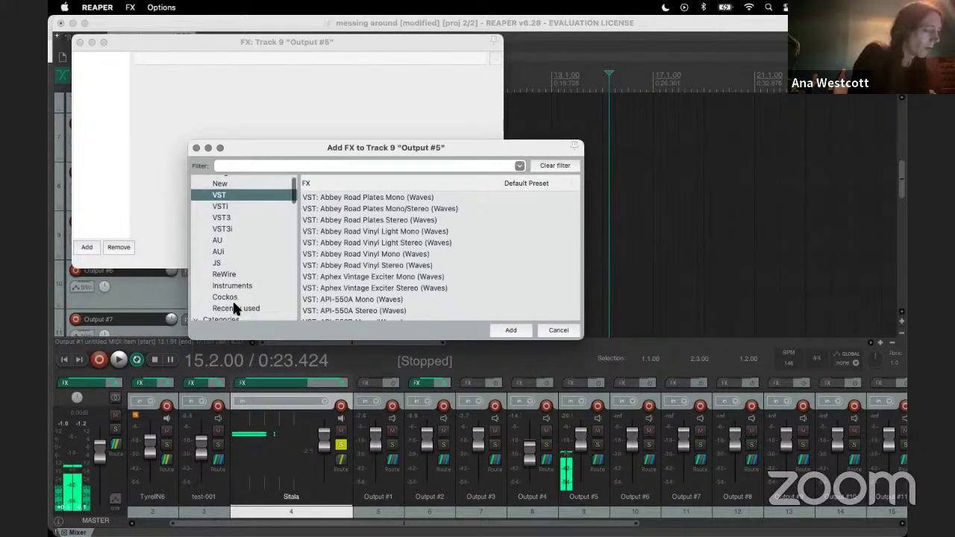
pyautogui.click(233, 306)
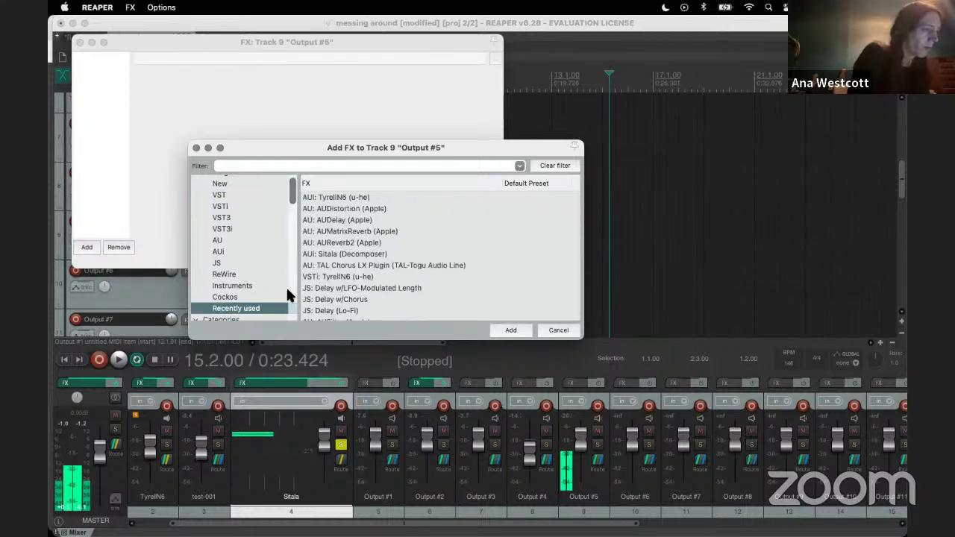
pyautogui.doubleClick(351, 231)
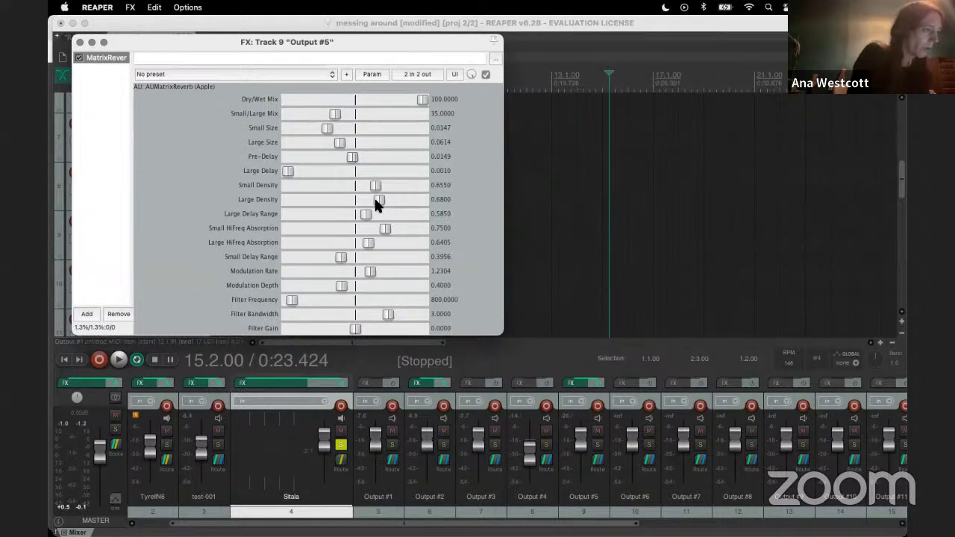
# Step: Apply the Large Hall factory preset to the Output #5 reverb and close the effects window
pyautogui.click(139, 76)
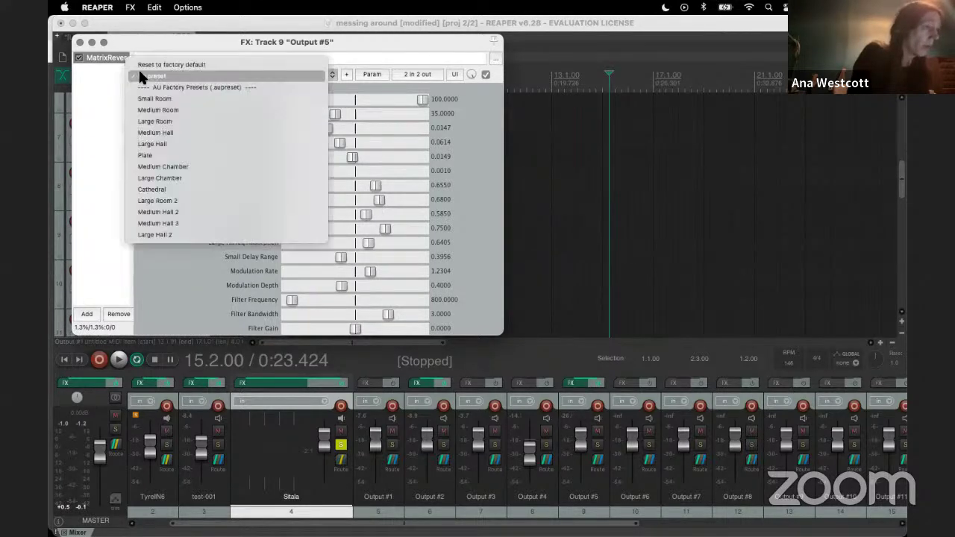
pyautogui.click(163, 143)
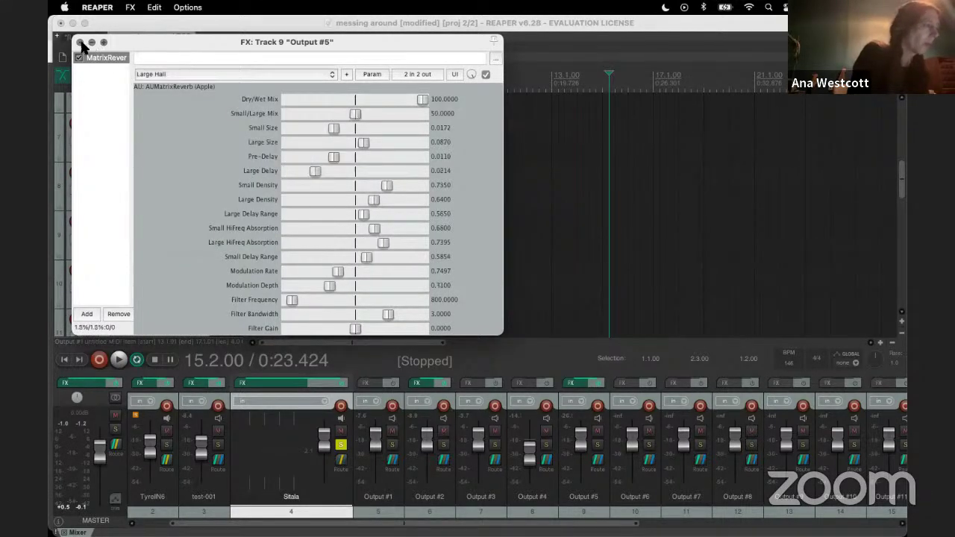
pyautogui.click(80, 43)
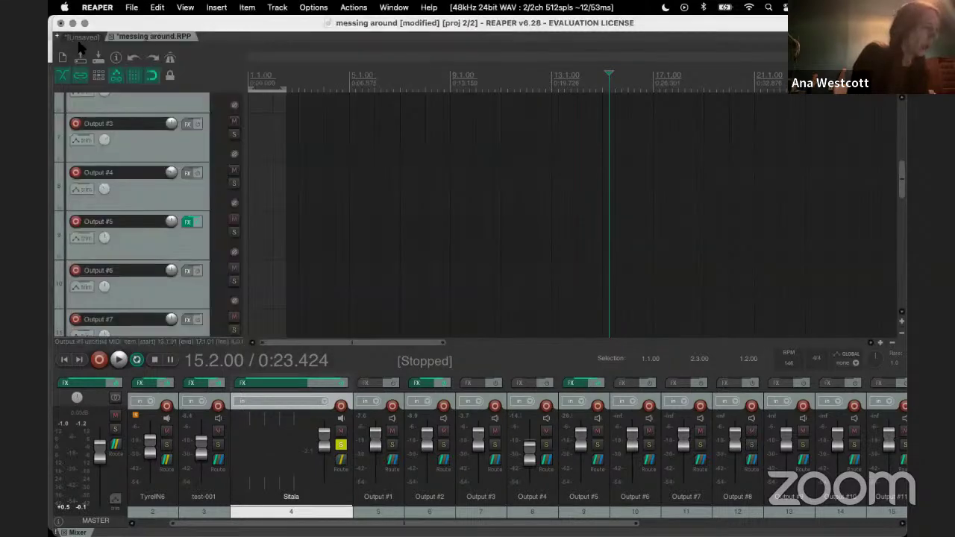
# Step: Play the project from 13.1.00 to hear the edited Sitala pattern and check the level meters of the output tracks
pyautogui.scroll(5, 170, 174)
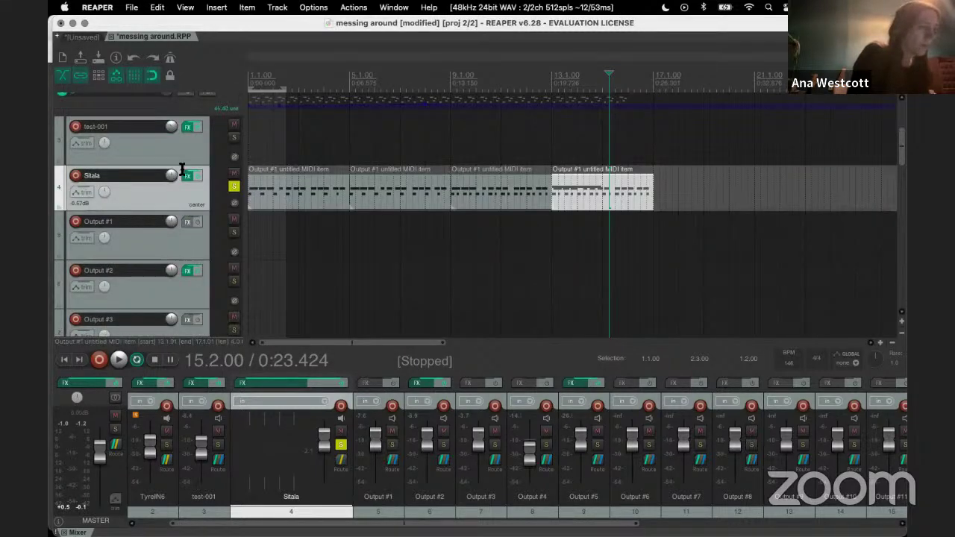
pyautogui.click(552, 138)
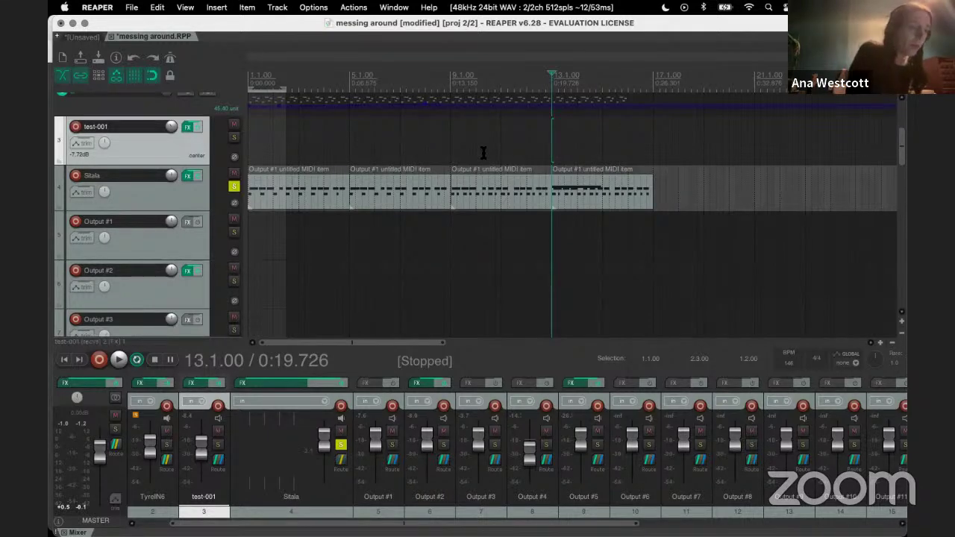
pyautogui.press('space')
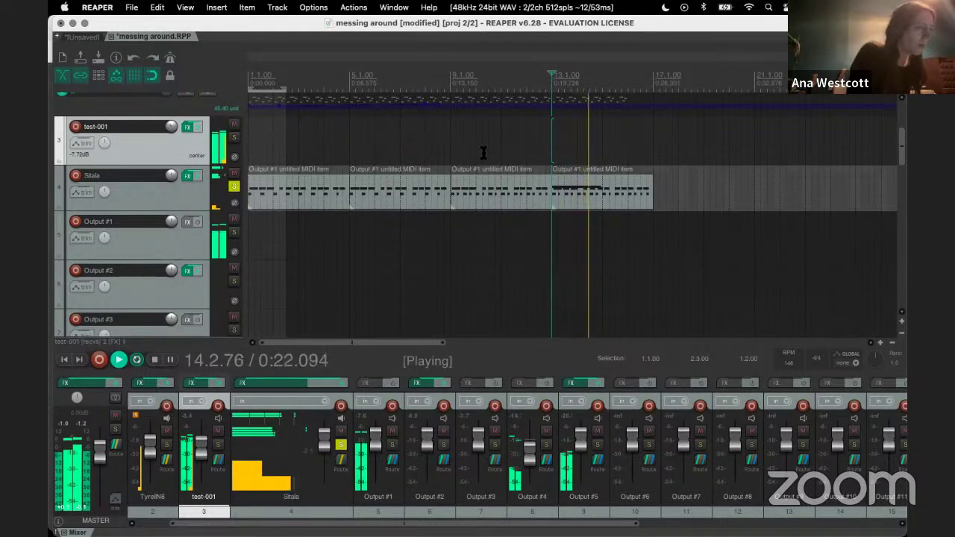
pyautogui.scroll(-5, 194, 257)
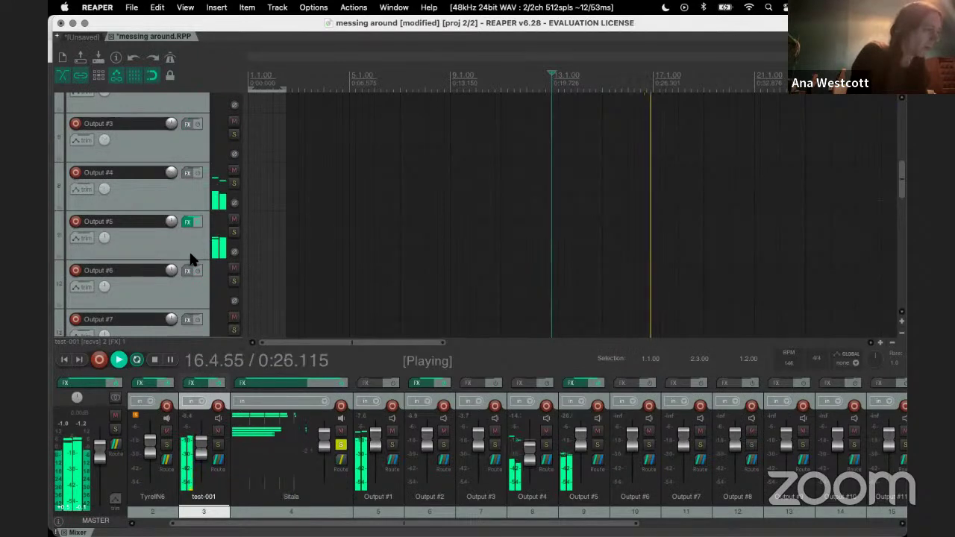
# Step: Stop playback and add the Apple AUDistortion effect after the reverb on the Output #5 track
pyautogui.press('space')
pyautogui.press('space')
pyautogui.press('space')
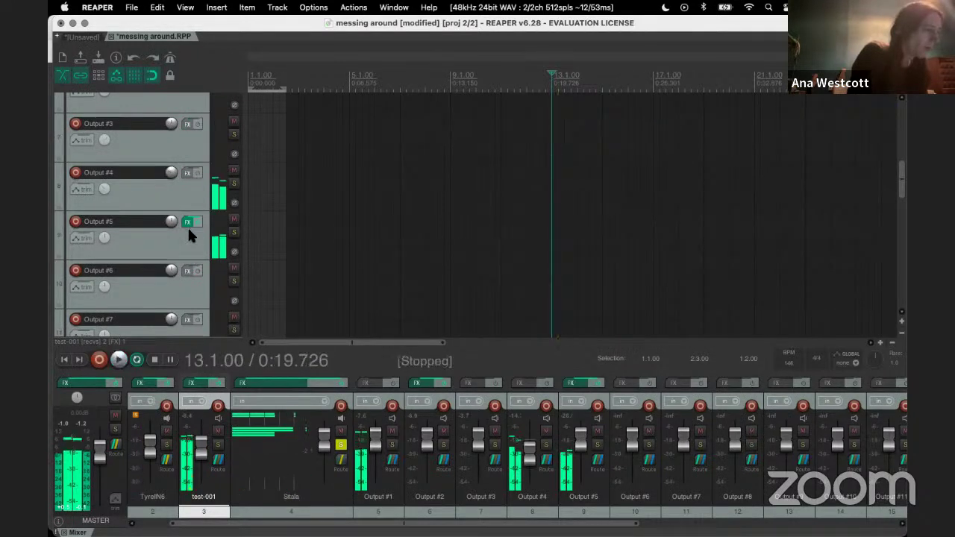
pyautogui.click(187, 222)
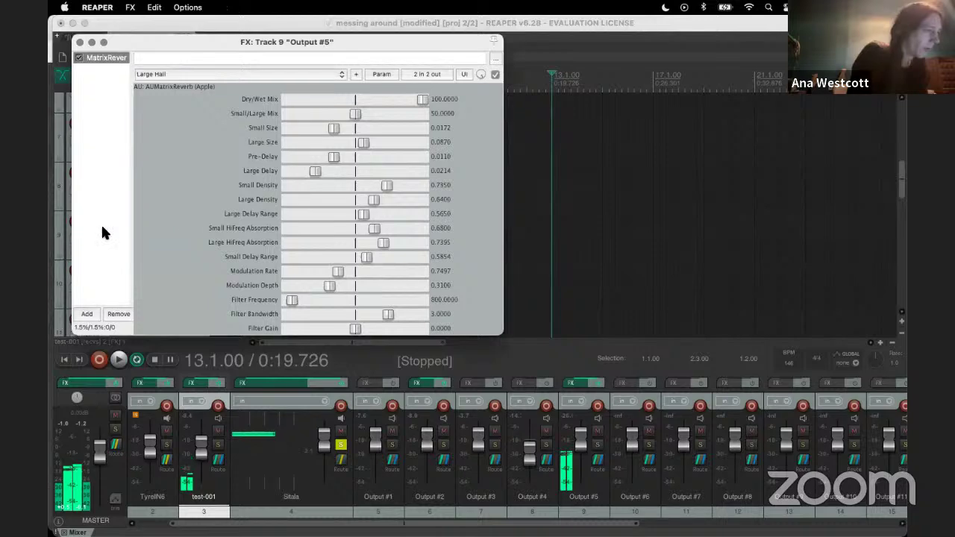
pyautogui.click(87, 315)
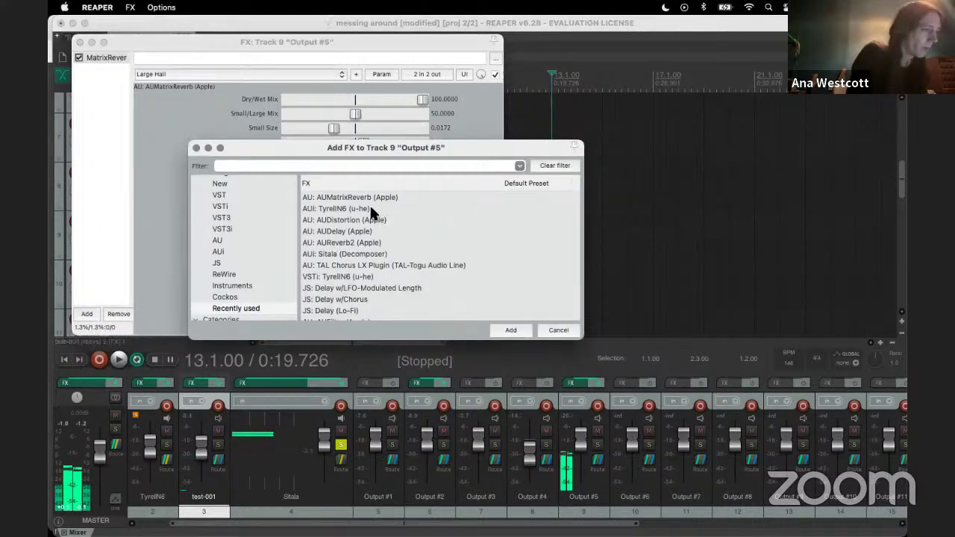
pyautogui.doubleClick(328, 221)
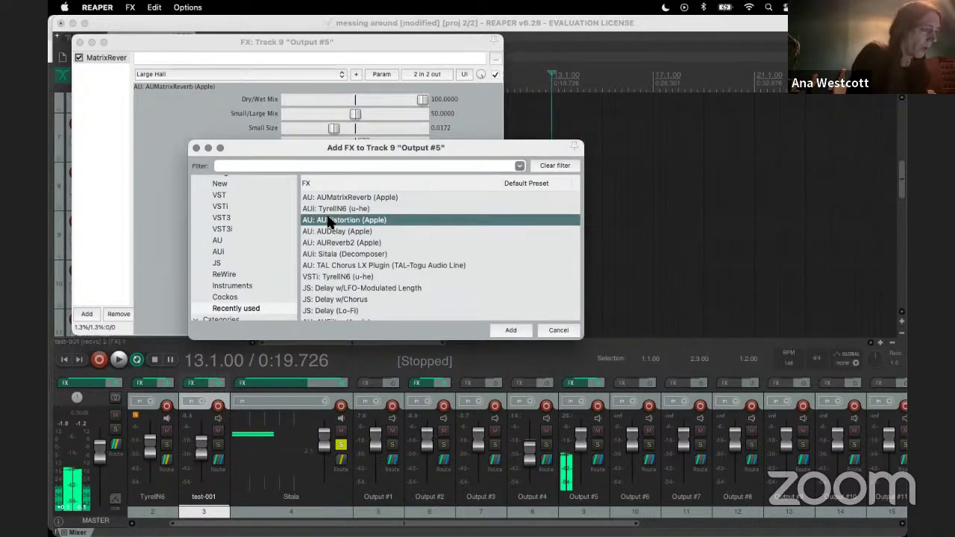
# Step: Try the Distortion presets Drums- Lo-Fi and Multi- Broken Speaker, and settle on Multi- Distorted Squared
pyautogui.click(265, 72)
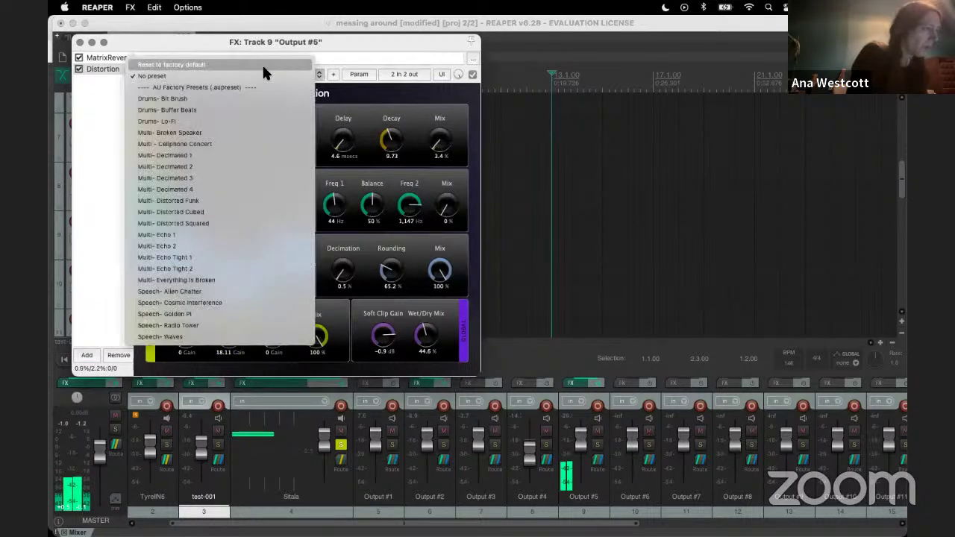
pyautogui.click(249, 120)
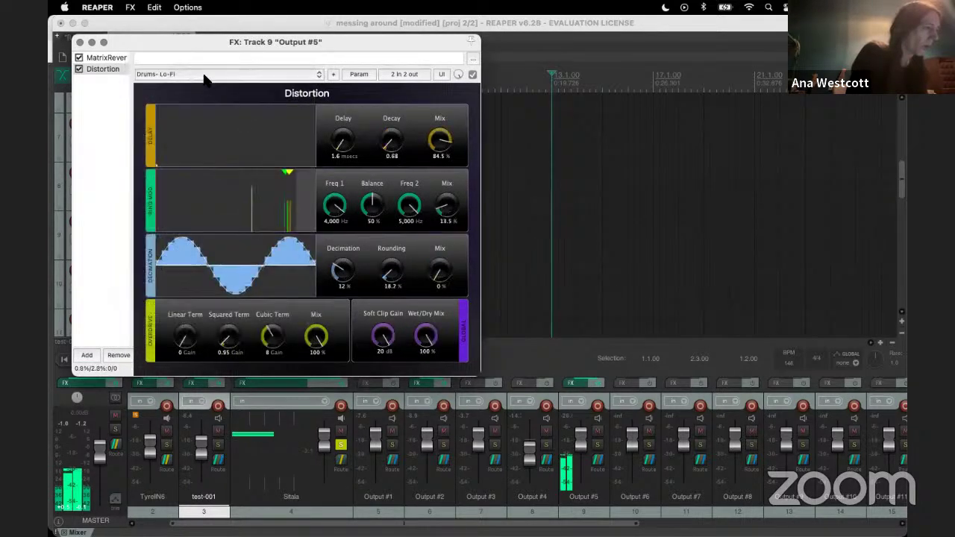
pyautogui.click(202, 78)
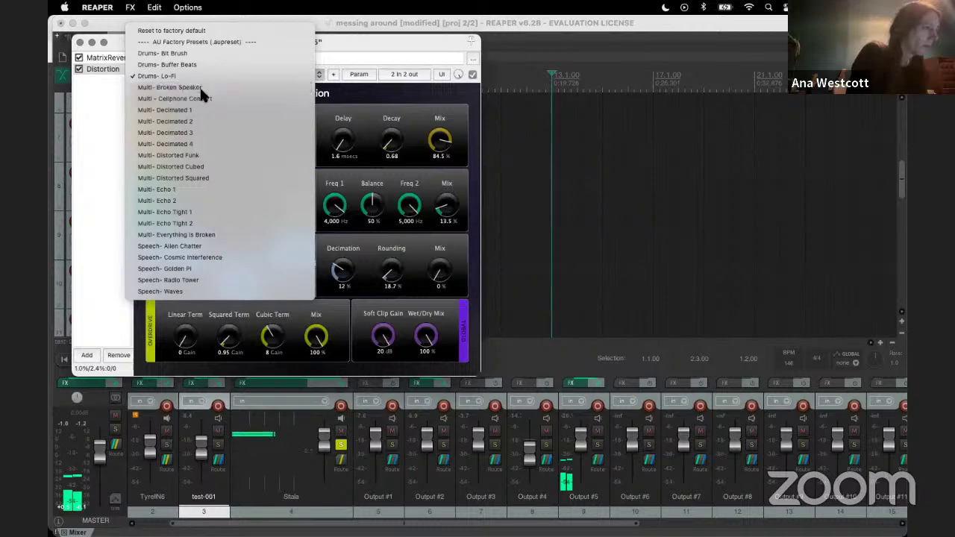
pyautogui.click(199, 87)
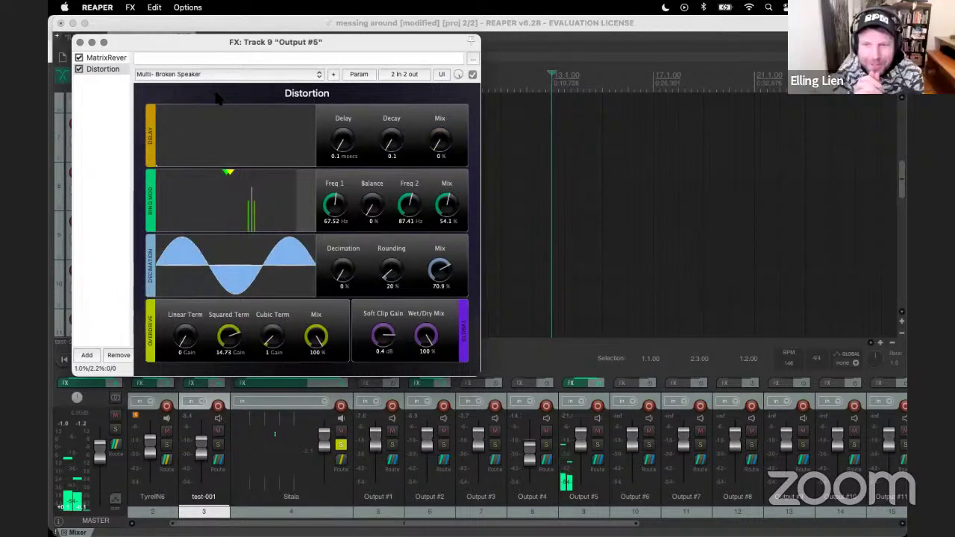
pyautogui.click(220, 74)
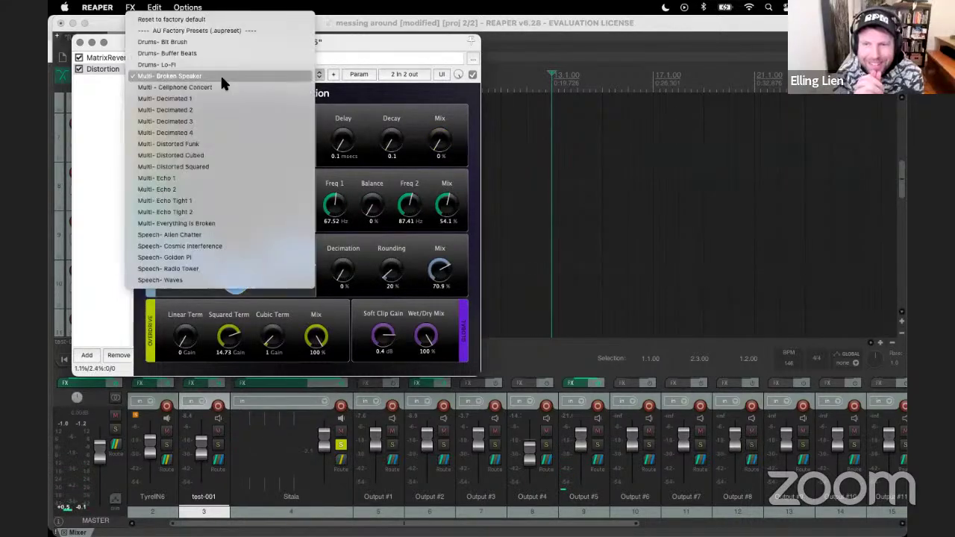
pyautogui.click(222, 165)
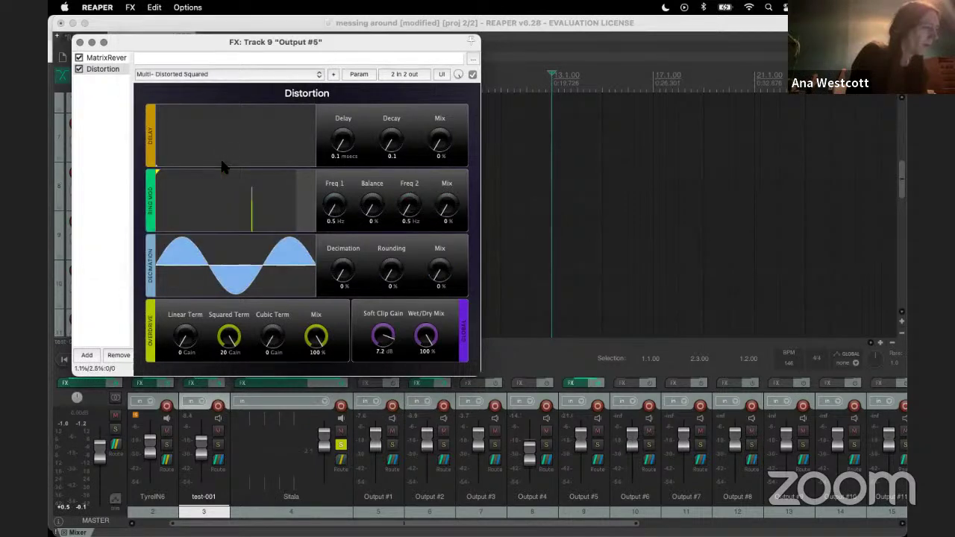
# Step: Place the edit cursor at bar 13 and play the arrangement to hear the distorted drum output
pyautogui.click(591, 155)
pyautogui.click(573, 258)
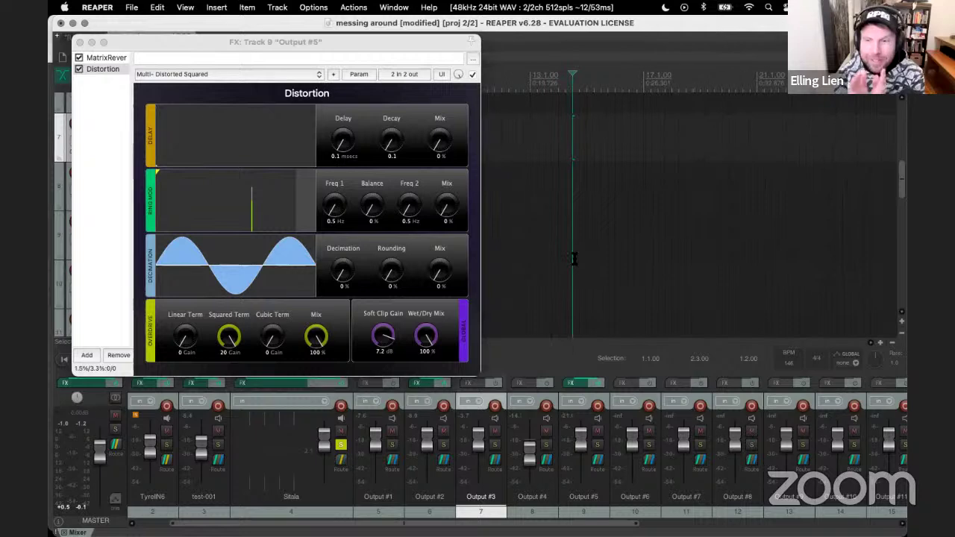
pyautogui.scroll(2, 624, 169)
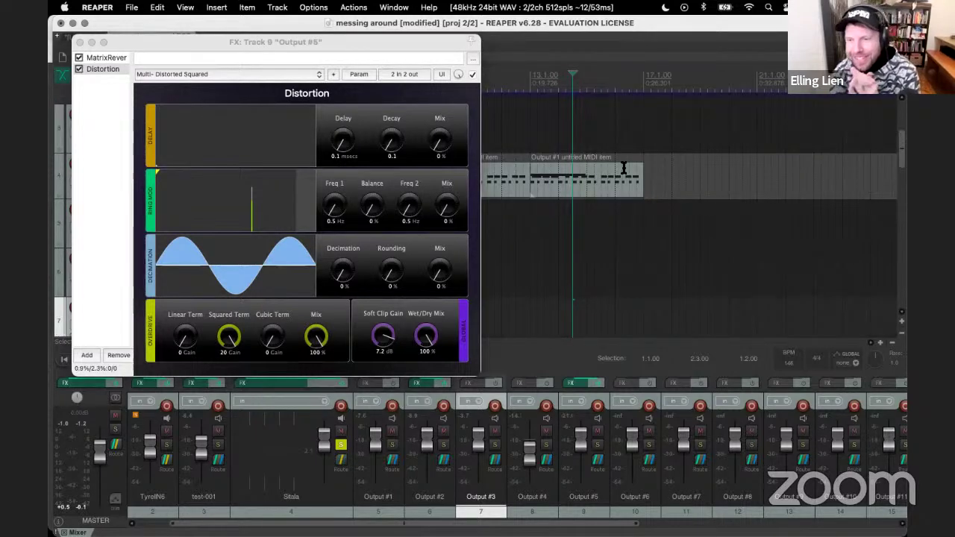
pyautogui.click(536, 139)
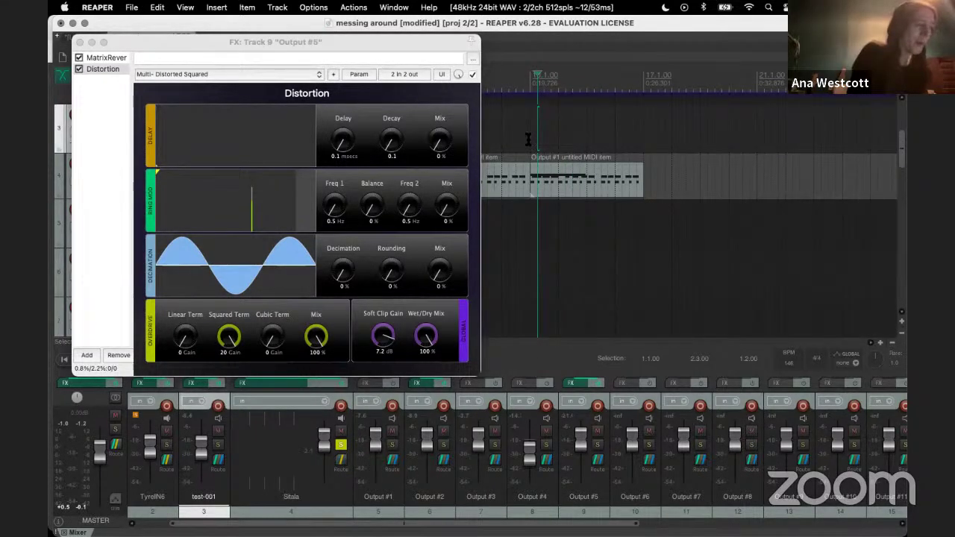
pyautogui.click(530, 139)
pyautogui.press('space')
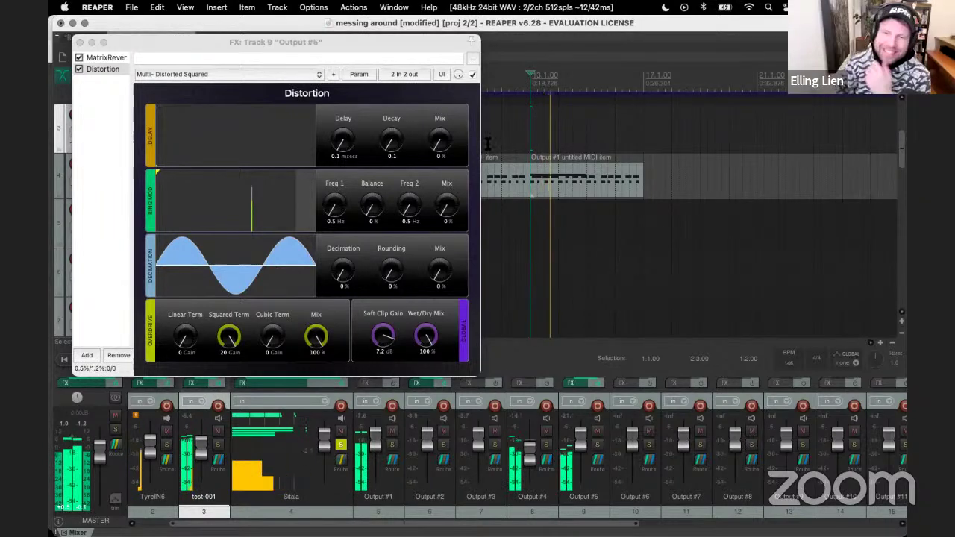
# Step: Keep the current Distortion preset and lower its Wet/Dry Mix to about 58%
pyautogui.click(197, 74)
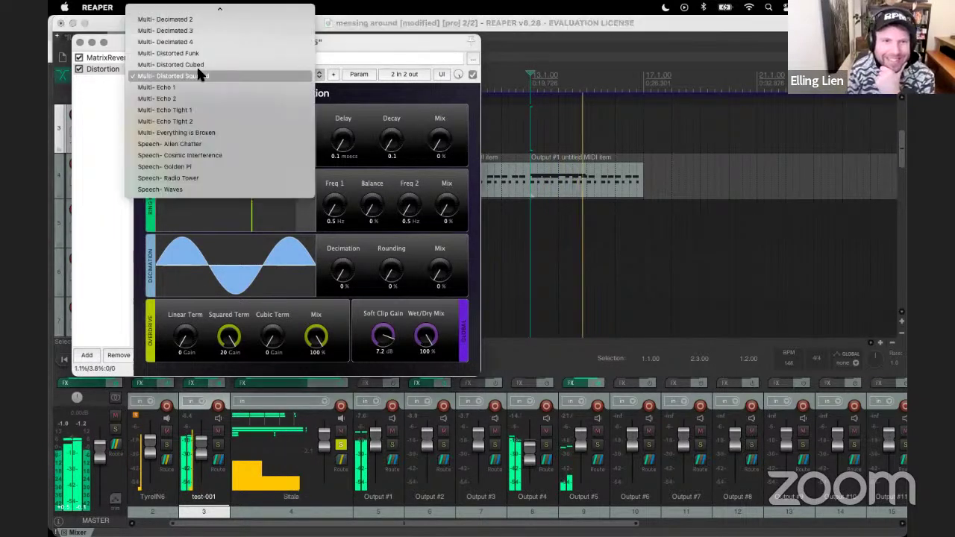
pyautogui.click(78, 125)
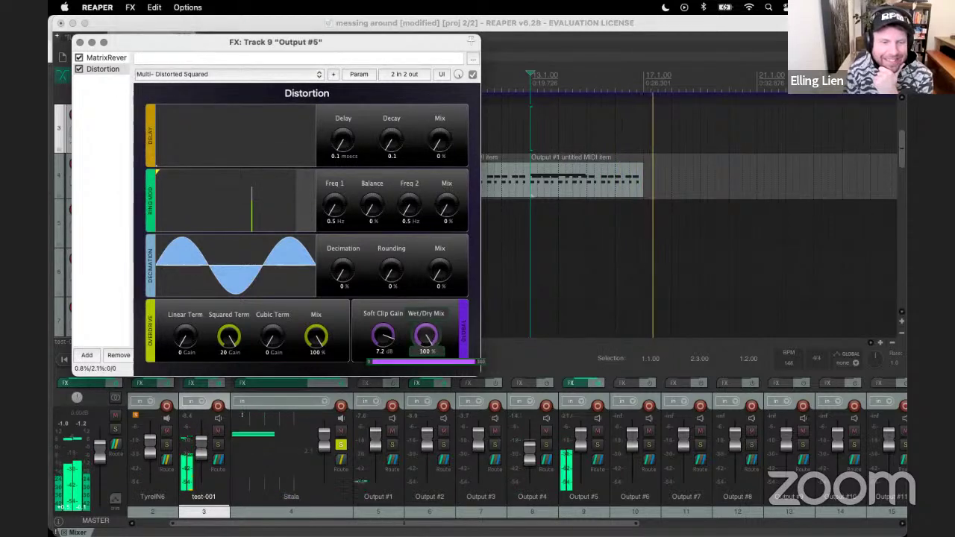
pyautogui.moveTo(426, 336)
pyautogui.mouseDown()
pyautogui.moveTo(426, 374)
pyautogui.moveTo(425, 345)
pyautogui.mouseUp()
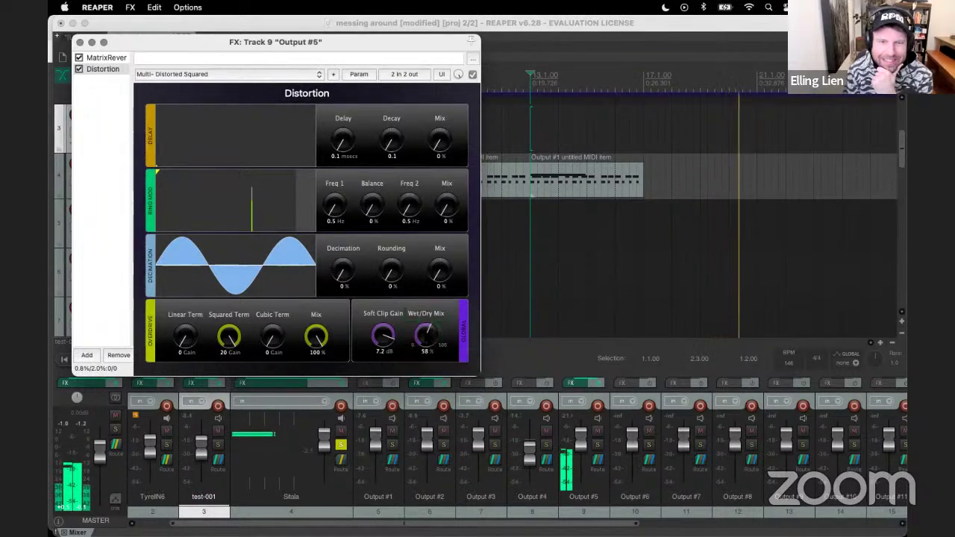
# Step: Change the MatrixReverb preset on Output #5 to Plate, then close the effects window and stop playback
pyautogui.click(97, 58)
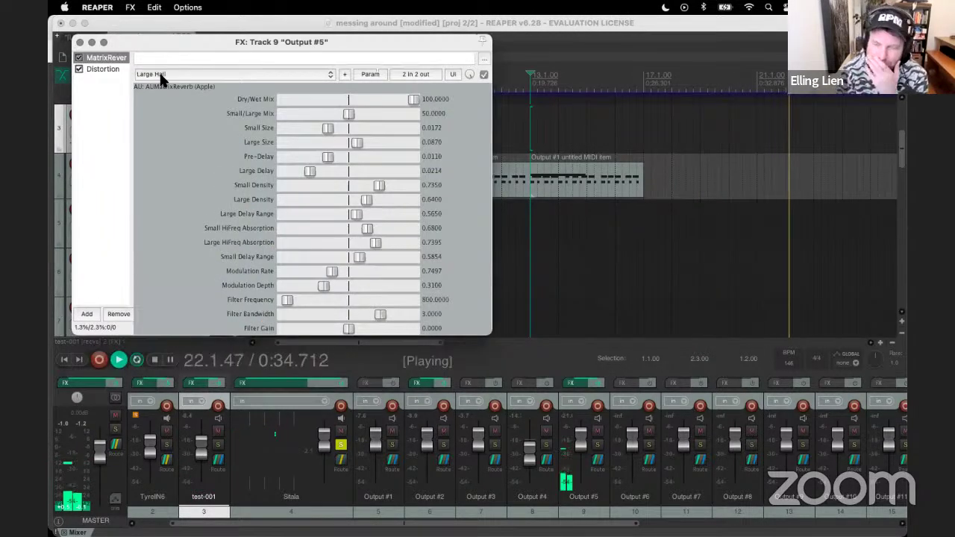
pyautogui.click(160, 74)
pyautogui.click(157, 87)
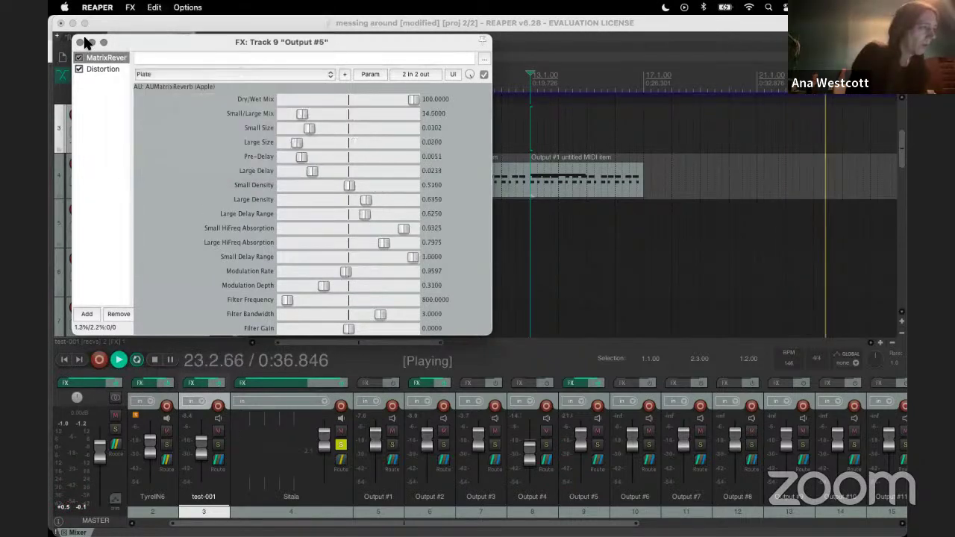
pyautogui.click(81, 42)
pyautogui.press('space')
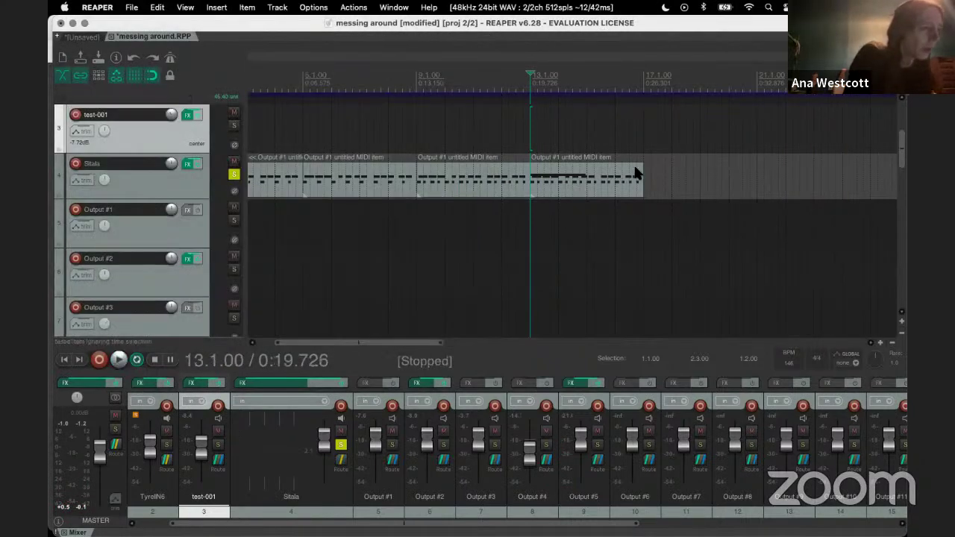
# Step: Add a second long note on row 40 in the second half of the Sitala MIDI item starting at bar 13
pyautogui.click(573, 174)
pyautogui.doubleClick(572, 173)
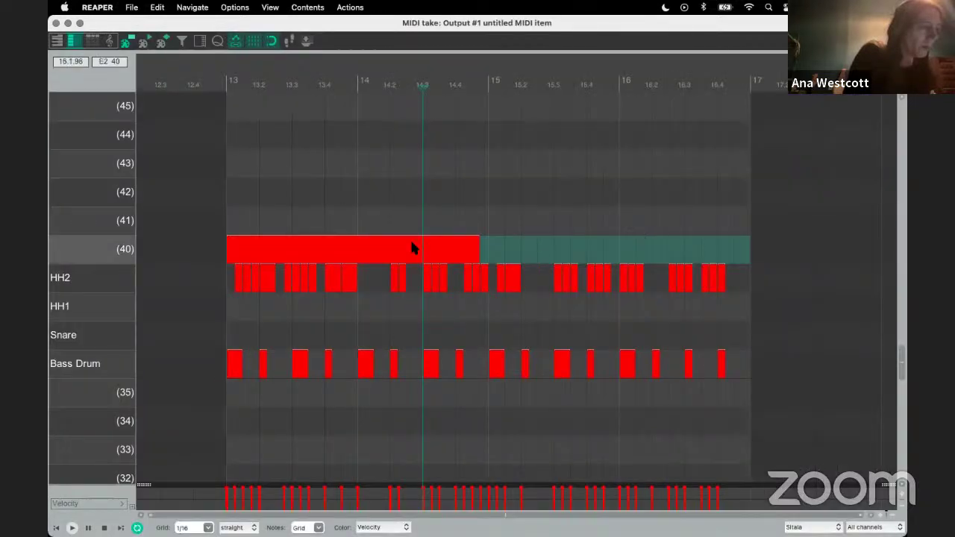
pyautogui.click(447, 238)
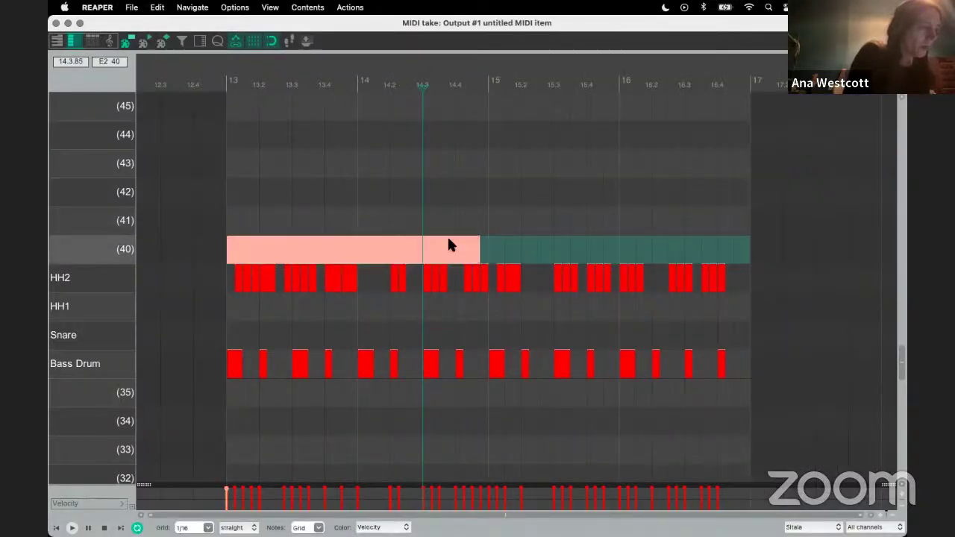
pyautogui.click(580, 250)
pyautogui.press('Escape')
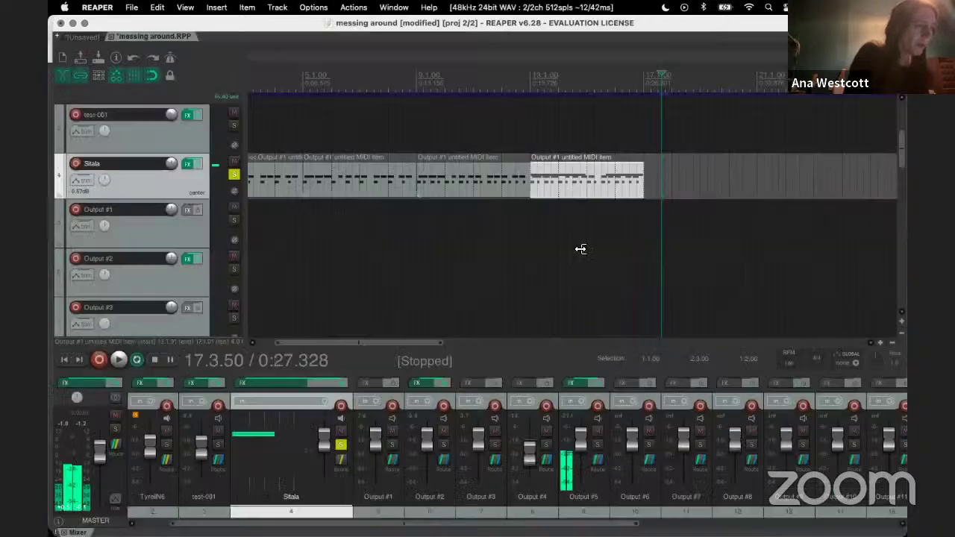
# Step: Duplicate the Sitala MIDI item from bar 13 so that the copy spans bars 17 to 21
pyautogui.click(623, 190)
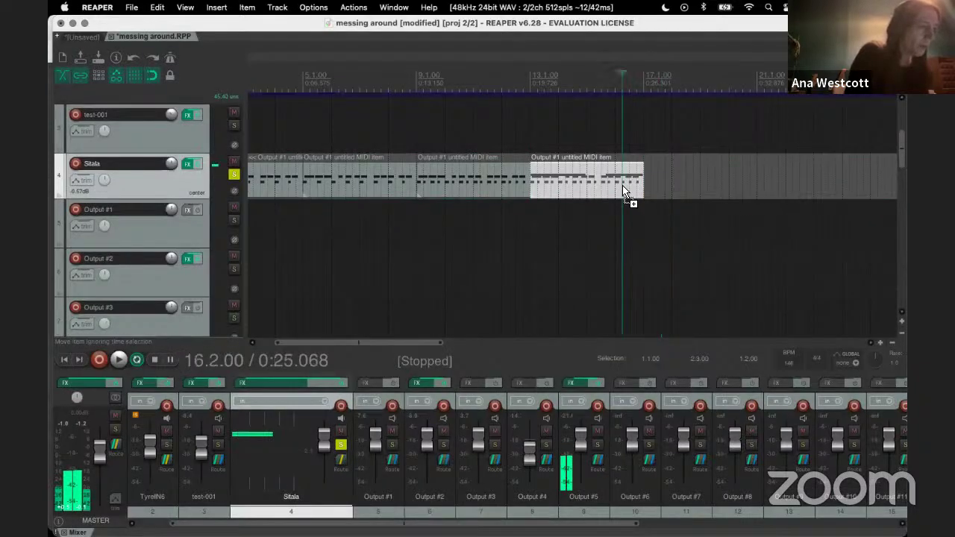
pyautogui.click(641, 153)
pyautogui.hotkey('ctrl', 'd')
pyautogui.moveTo(656, 171)
pyautogui.mouseDown()
pyautogui.moveTo(674, 149)
pyautogui.moveTo(679, 188)
pyautogui.moveTo(667, 181)
pyautogui.mouseUp()
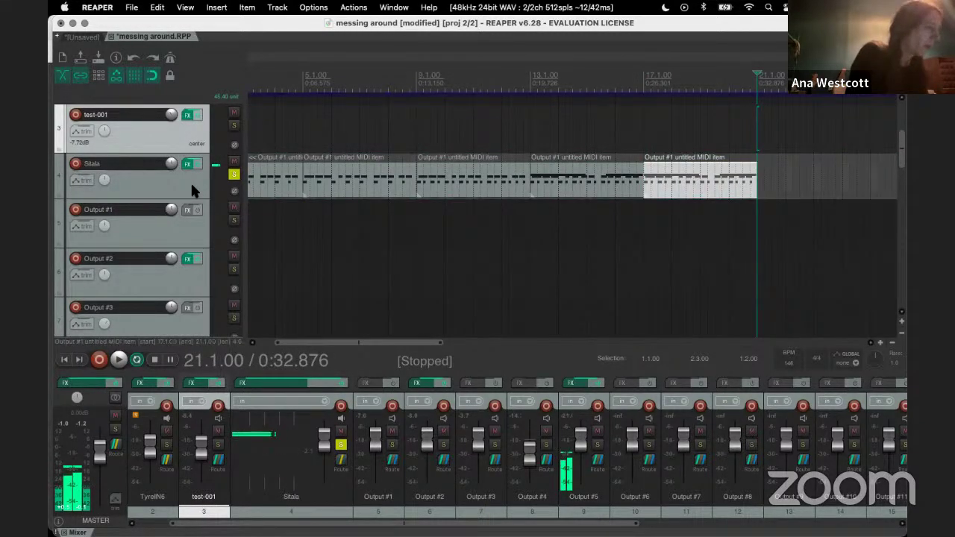
# Step: Unsolo the Sitala track and return the edit cursor to the start of the project
pyautogui.scroll(3, 192, 191)
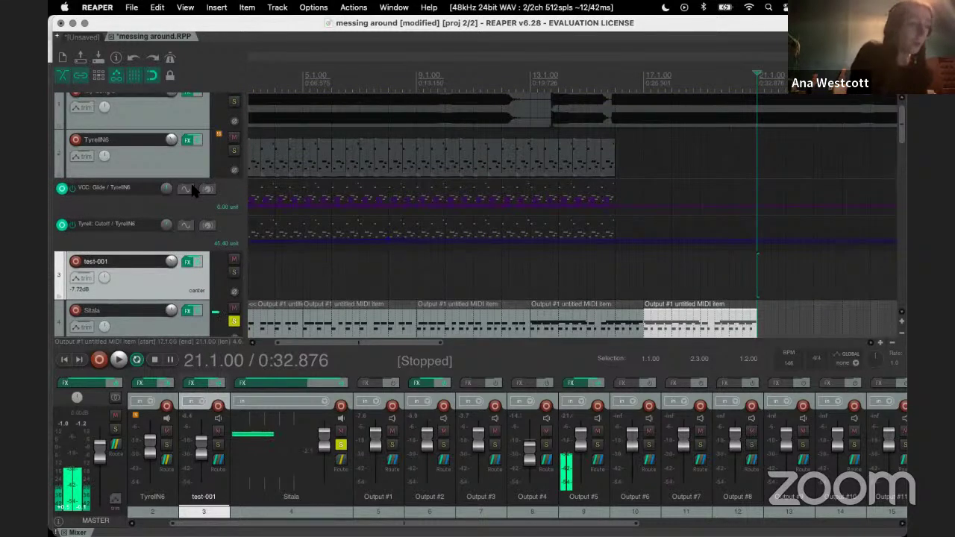
pyautogui.scroll(1, 192, 191)
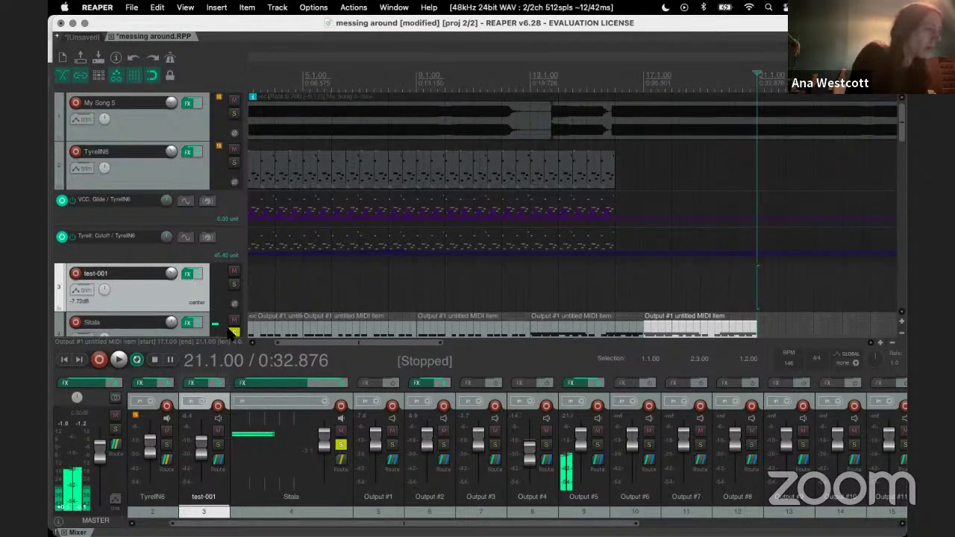
pyautogui.hscroll(-2, 490, 164)
pyautogui.press('Home')
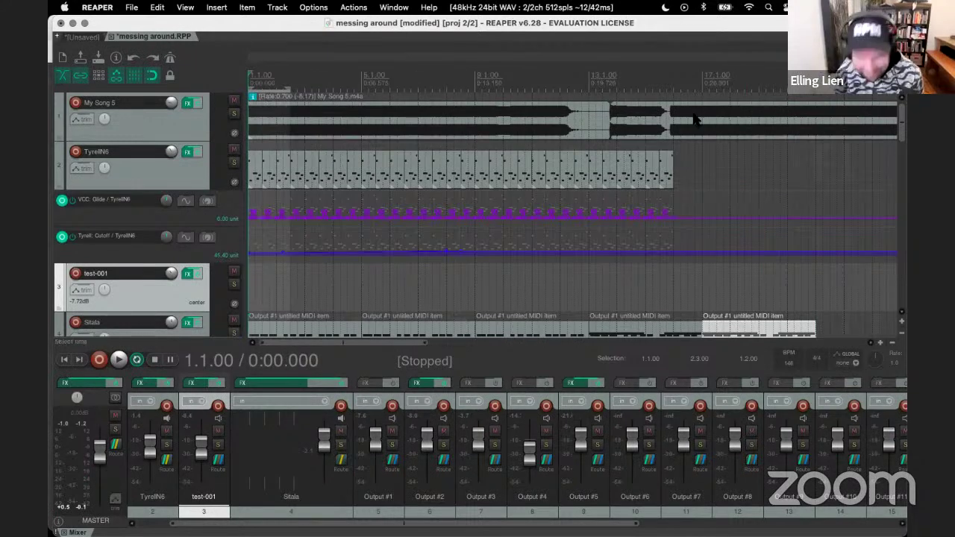
# Step: Examine the My Song 5 audio item around bar 13 and the notes of the first TyrellN6 MIDI item
pyautogui.click(611, 117)
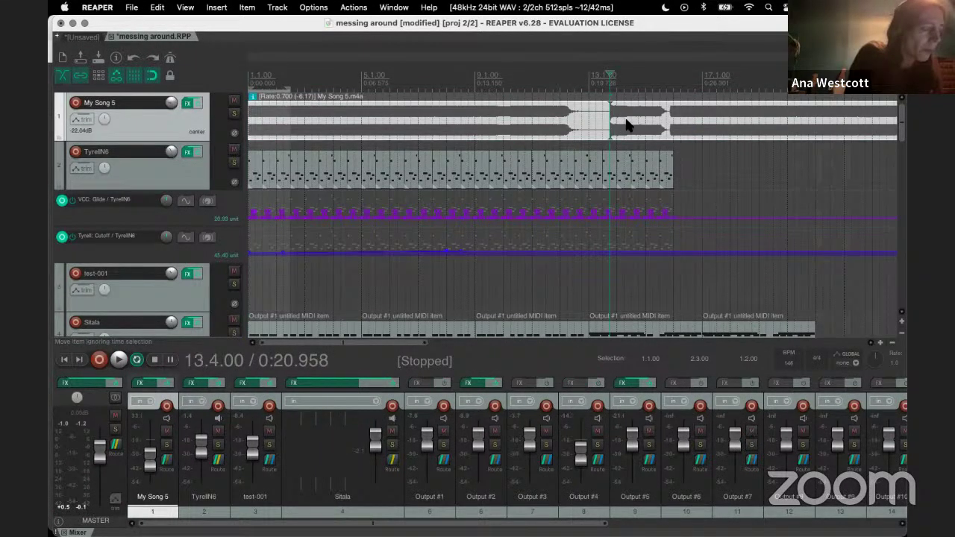
pyautogui.press('Home')
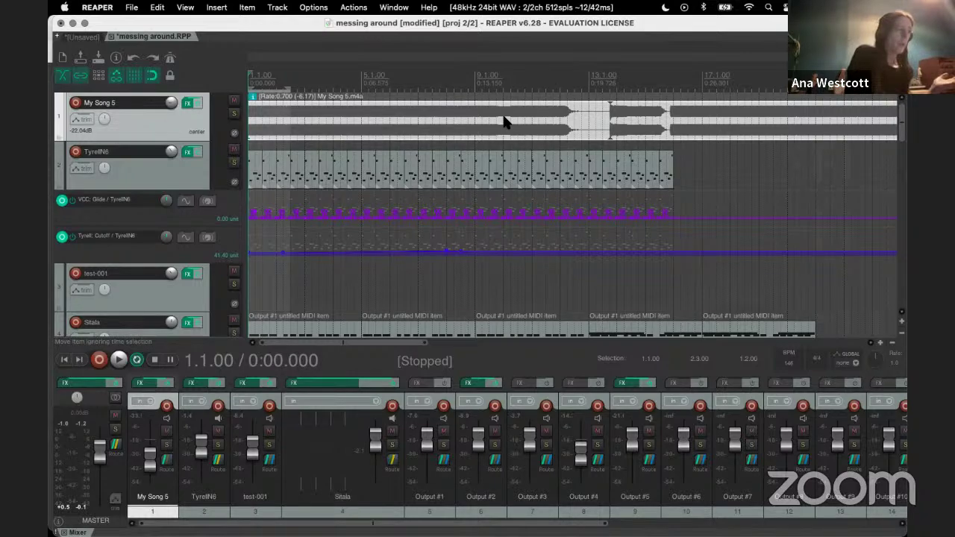
pyautogui.doubleClick(258, 187)
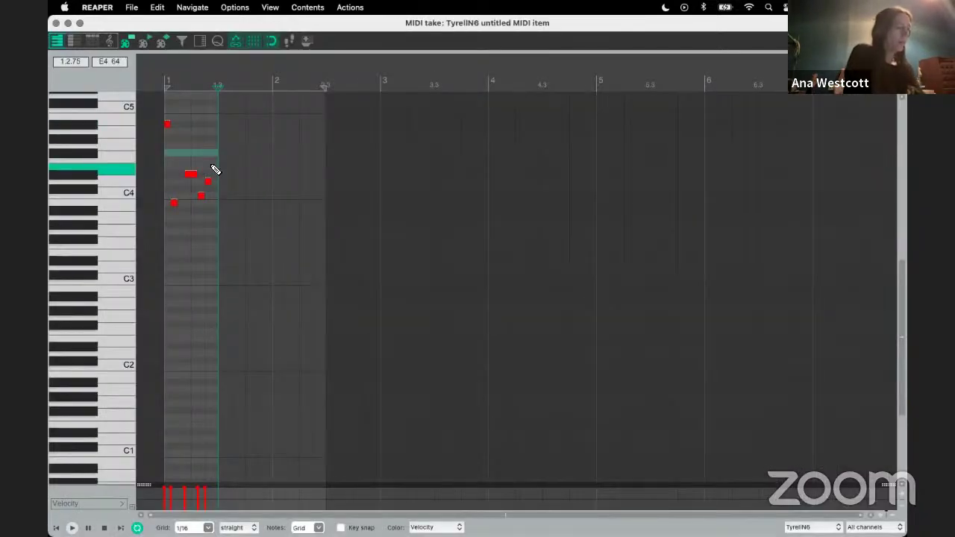
pyautogui.press('Escape')
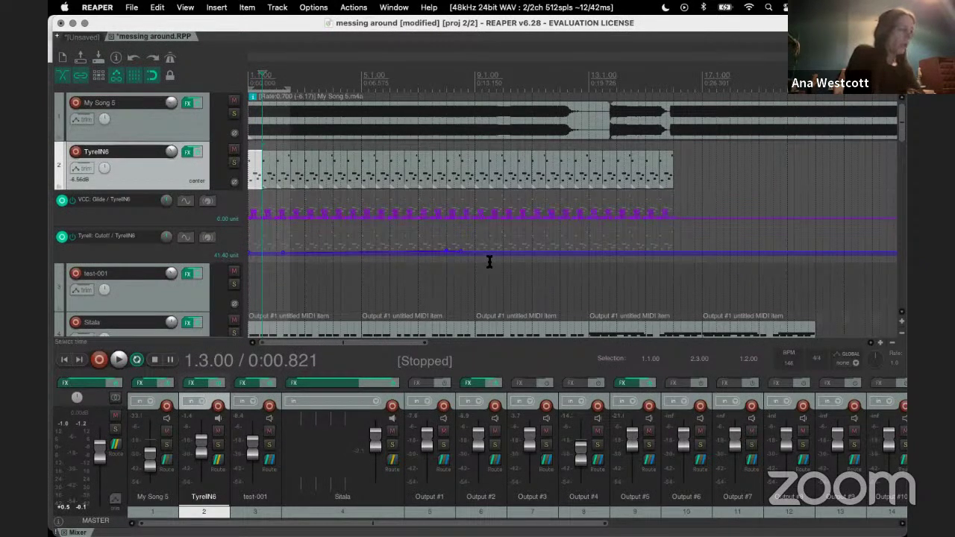
# Step: Solo track 22, which holds the test-001.wav recording near the end of the track list
pyautogui.scroll(-5, 172, 308)
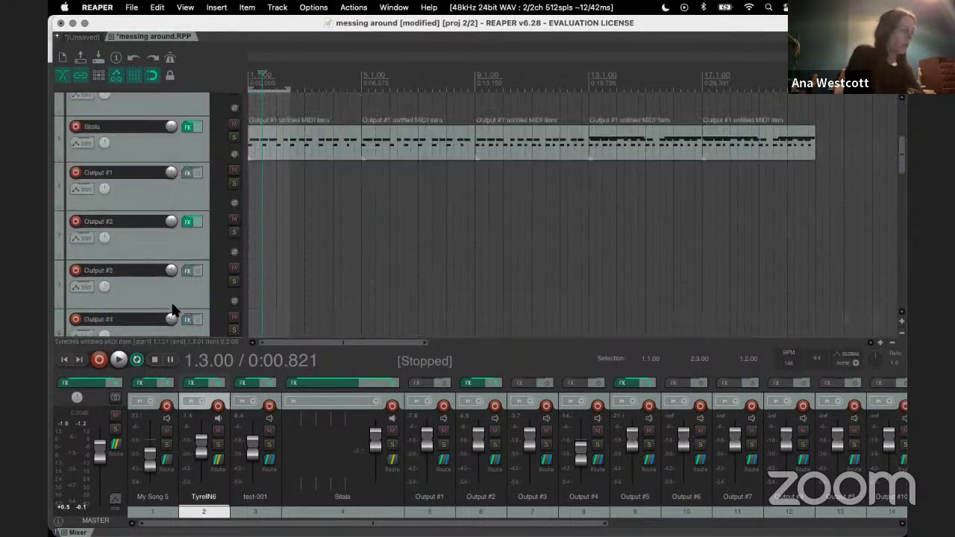
pyautogui.click(186, 156)
pyautogui.scroll(-15, 187, 160)
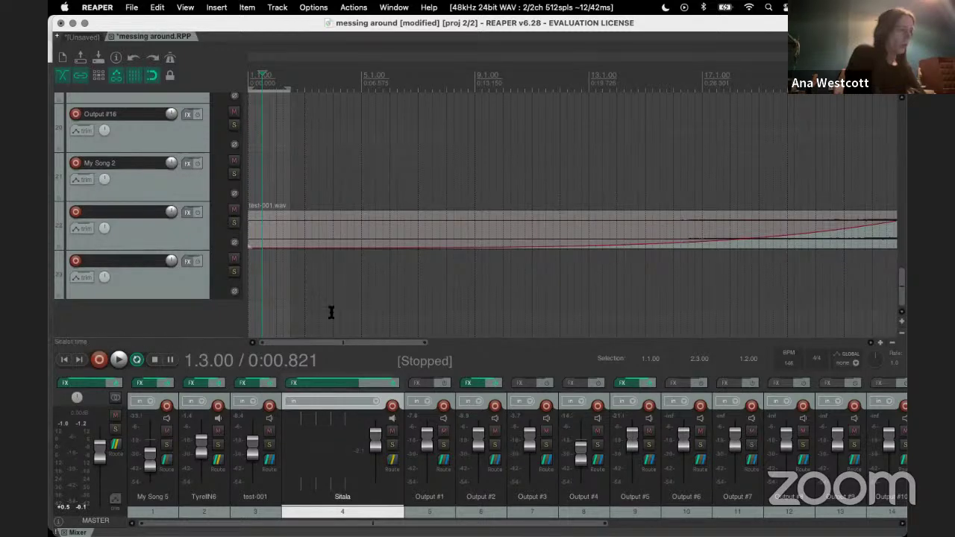
pyautogui.click(234, 222)
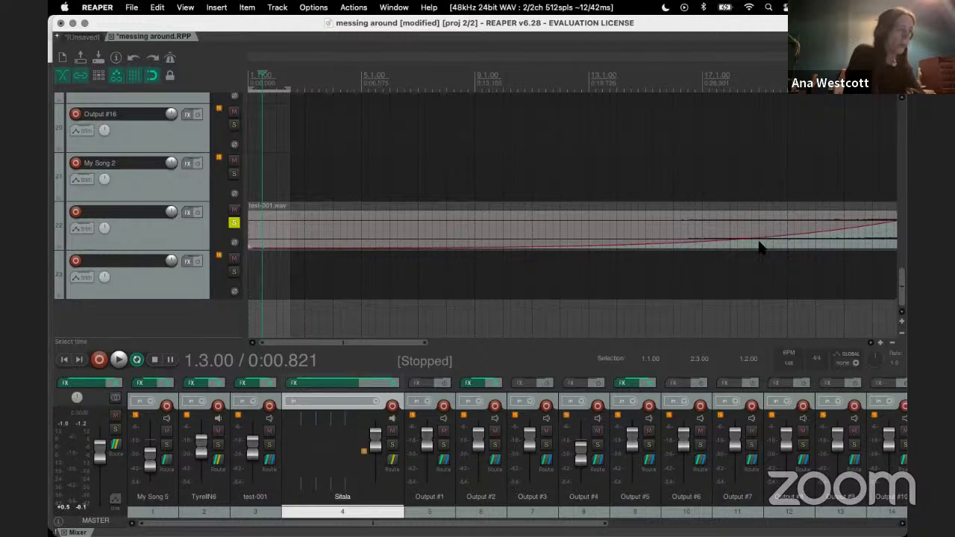
# Step: Play the soloed test-001.wav recording on track 22 from the end of its fade-in at 25.3.00 and stop playback
pyautogui.scroll(-5, 653, 227)
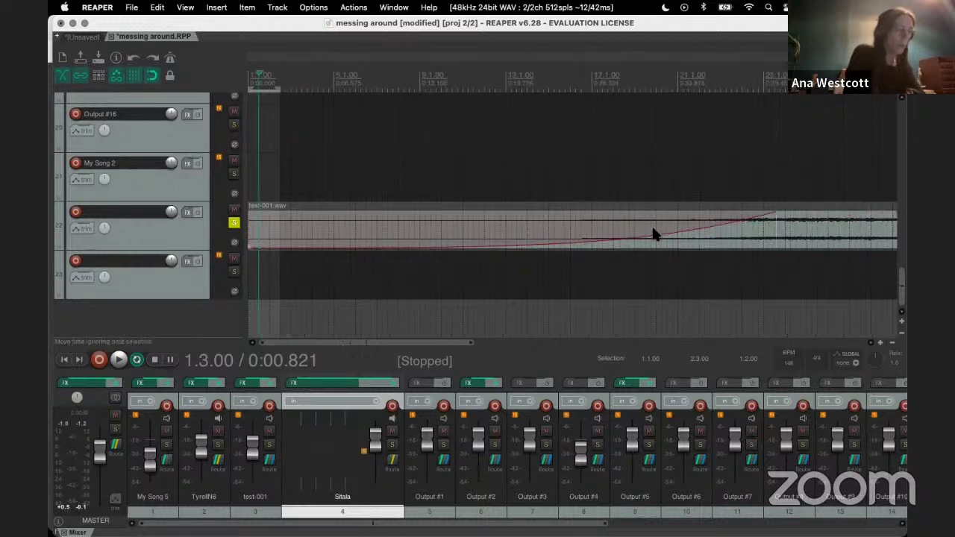
pyautogui.click(482, 262)
pyautogui.press('space')
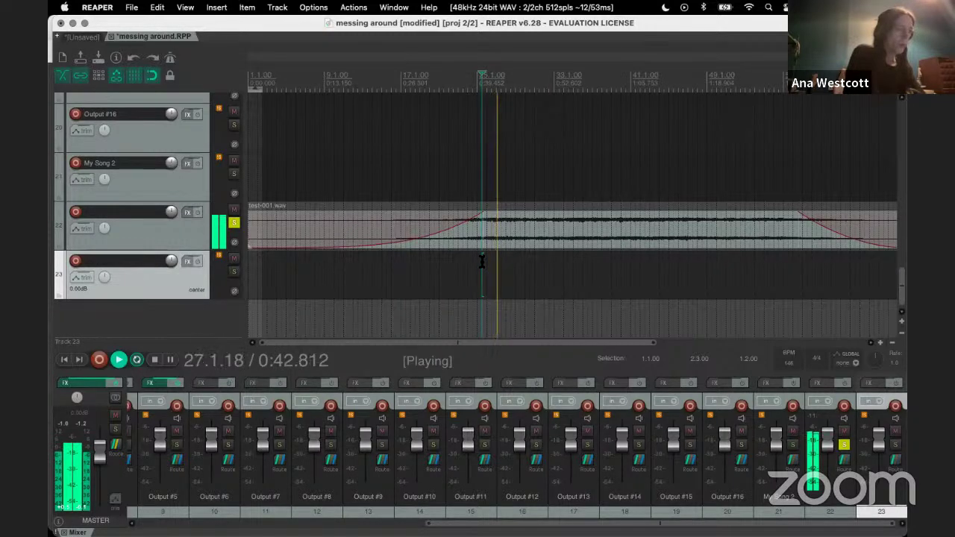
pyautogui.scroll(-3, 482, 261)
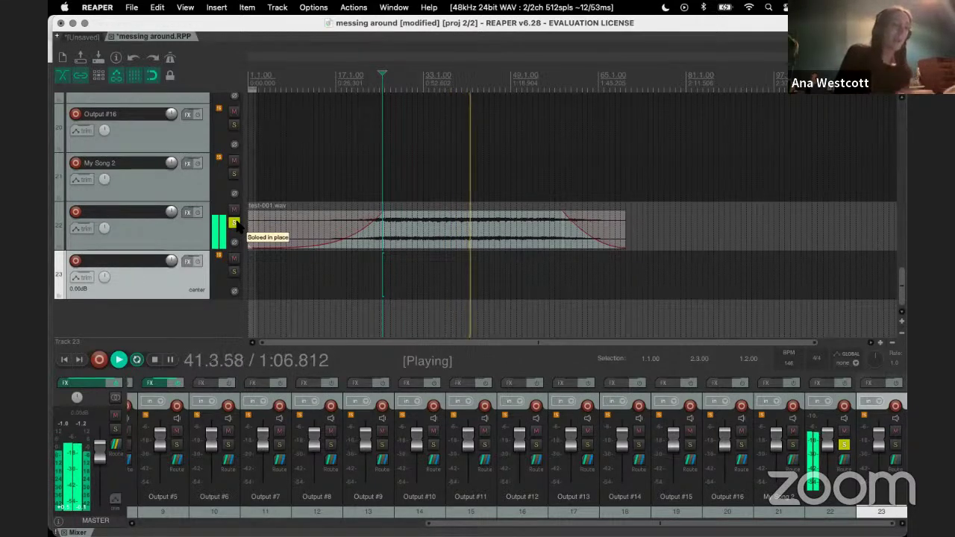
pyautogui.press('space')
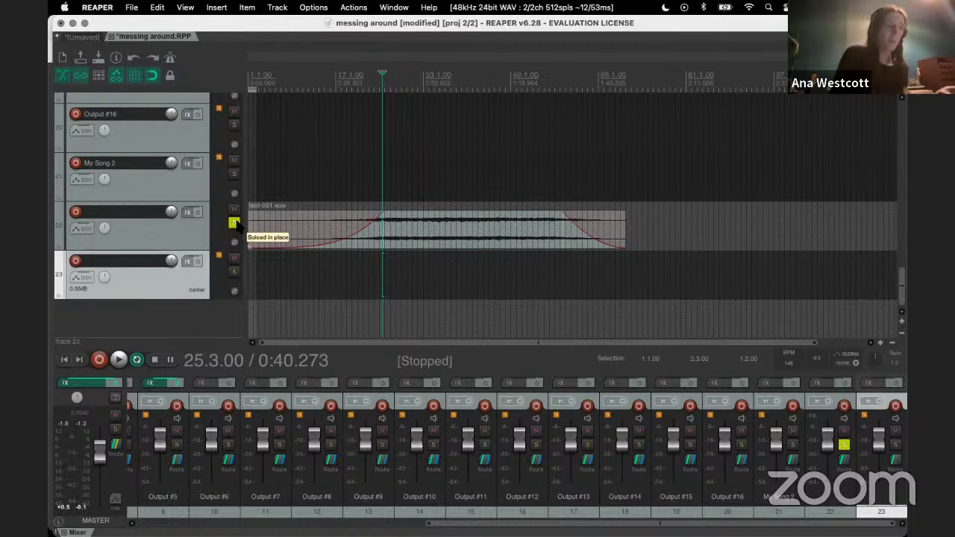
# Step: Review the media item properties of test-001.wav on track 22 and close them without changes
pyautogui.rightClick(405, 220)
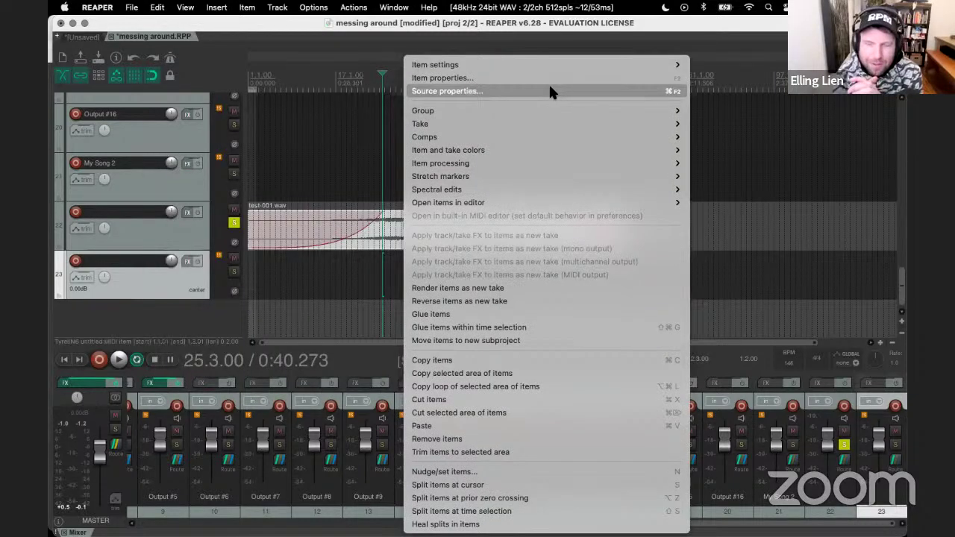
pyautogui.click(547, 73)
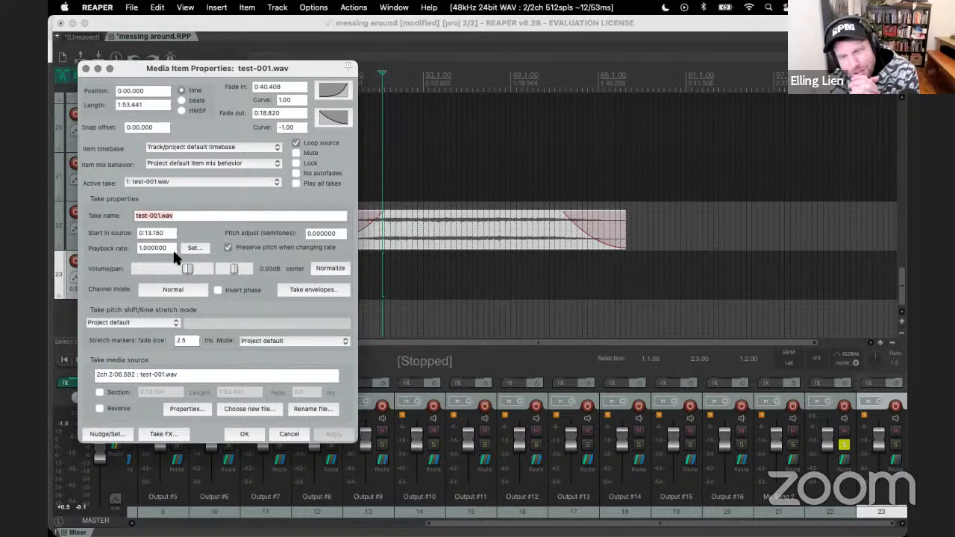
pyautogui.click(87, 68)
# Step: Unsolo track 22, select the TyrellN6 track and return the edit cursor to the start of the project
pyautogui.scroll(-3, 248, 203)
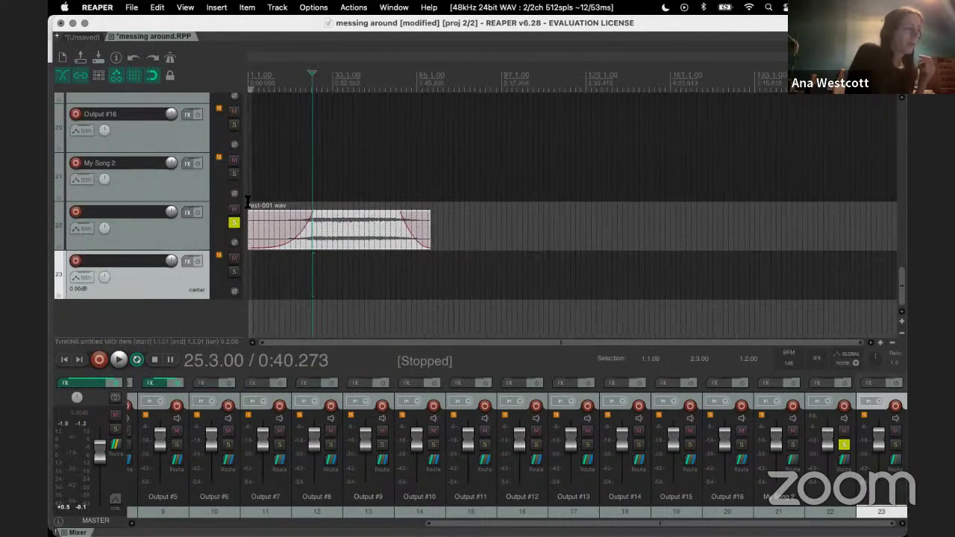
pyautogui.scroll(4, 309, 219)
pyautogui.click(234, 223)
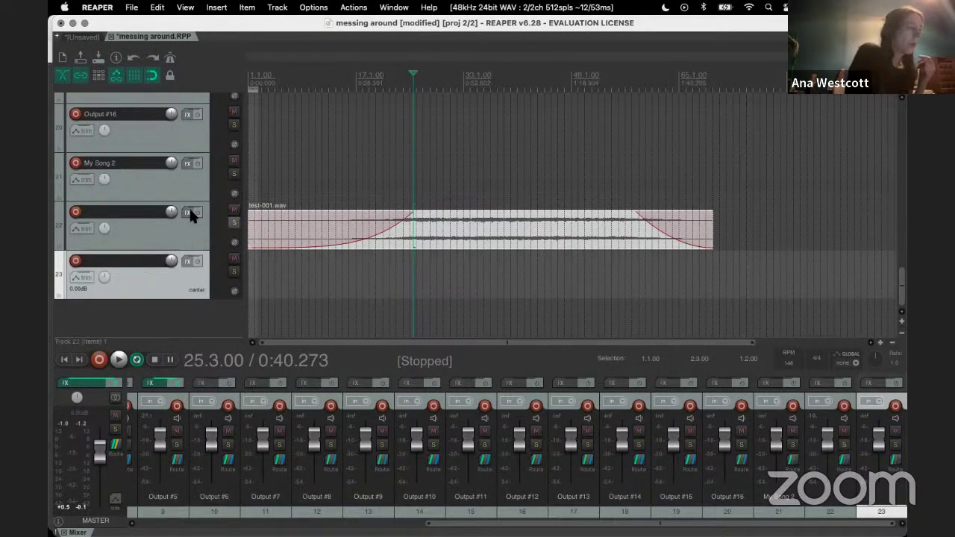
pyautogui.scroll(1, 192, 218)
pyautogui.scroll(15, 192, 213)
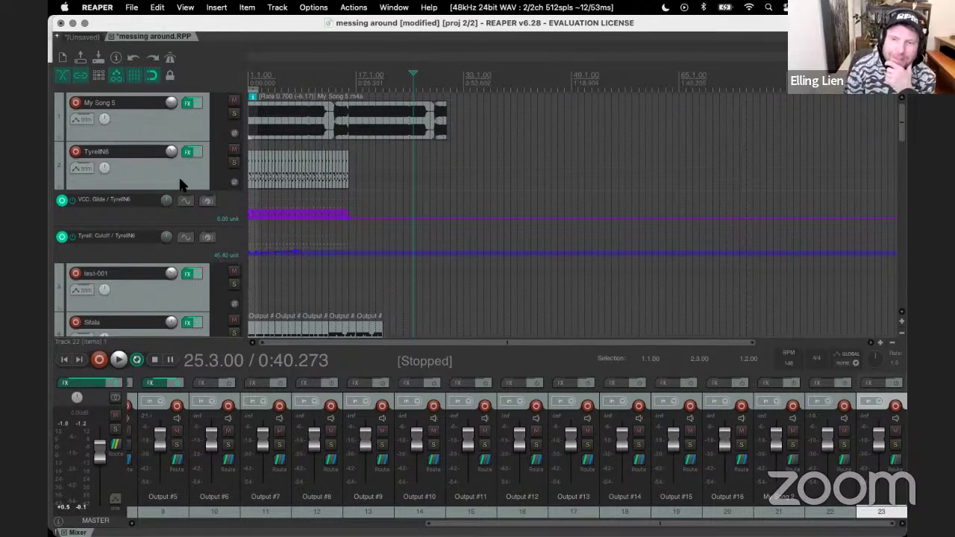
pyautogui.click(197, 171)
pyautogui.press('Home')
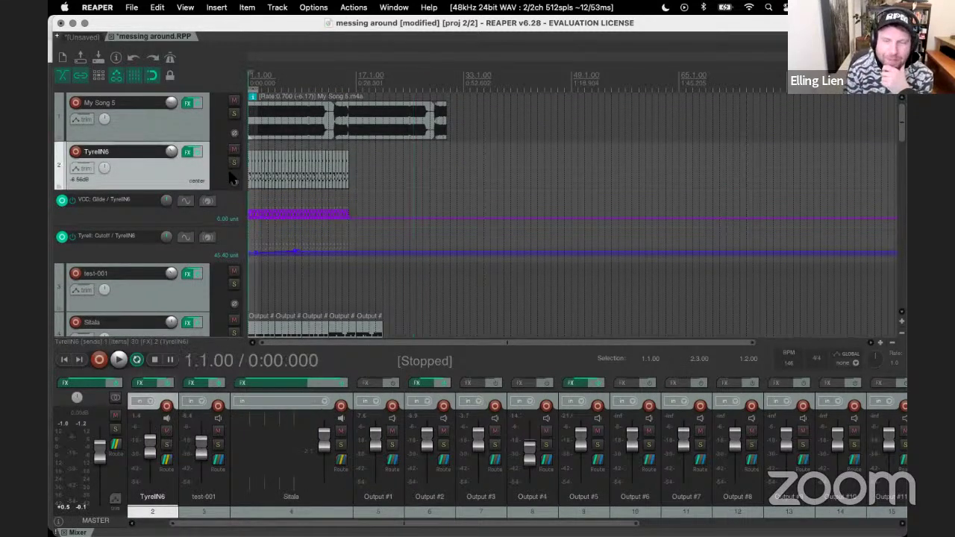
# Step: Select all MIDI items on the TyrellN6 track, move them to start at bar 4 and return the edit cursor to the project start
pyautogui.scroll(4, 290, 166)
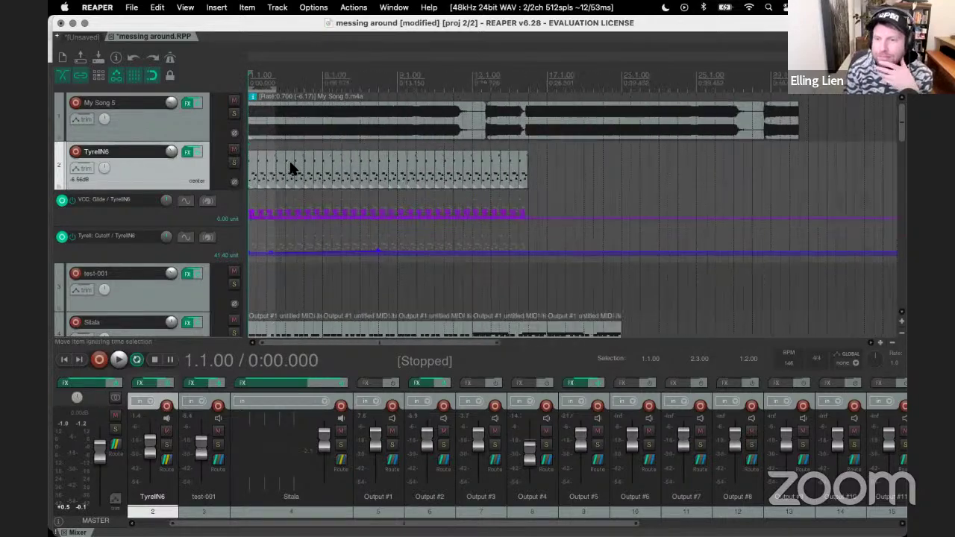
pyautogui.scroll(2, 291, 167)
pyautogui.click(251, 168)
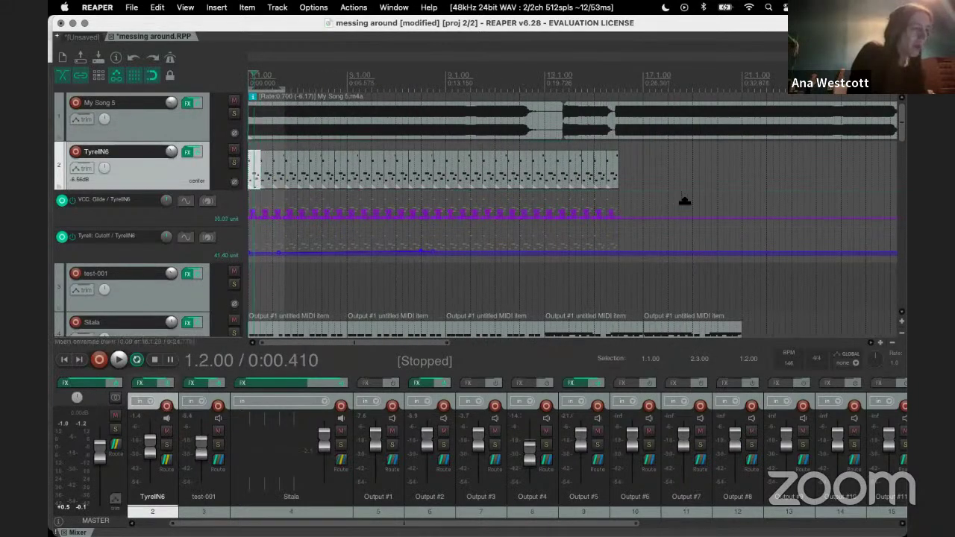
pyautogui.click(610, 170)
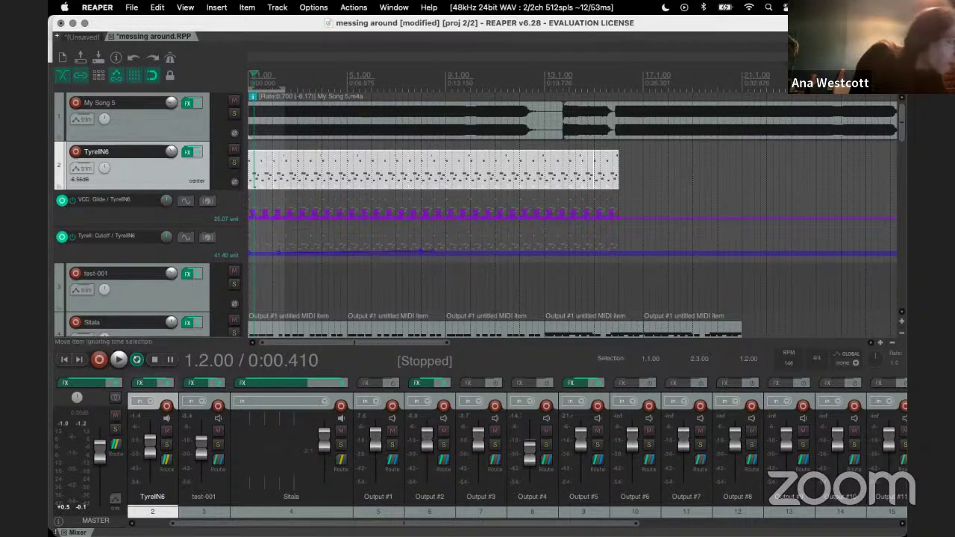
pyautogui.scroll(3, 284, 144)
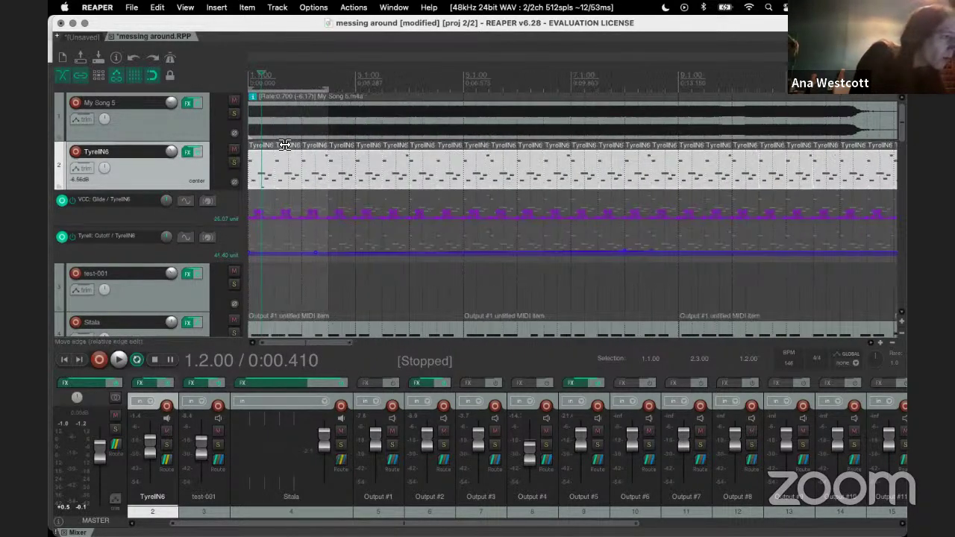
pyautogui.scroll(2, 285, 145)
pyautogui.scroll(2, 284, 145)
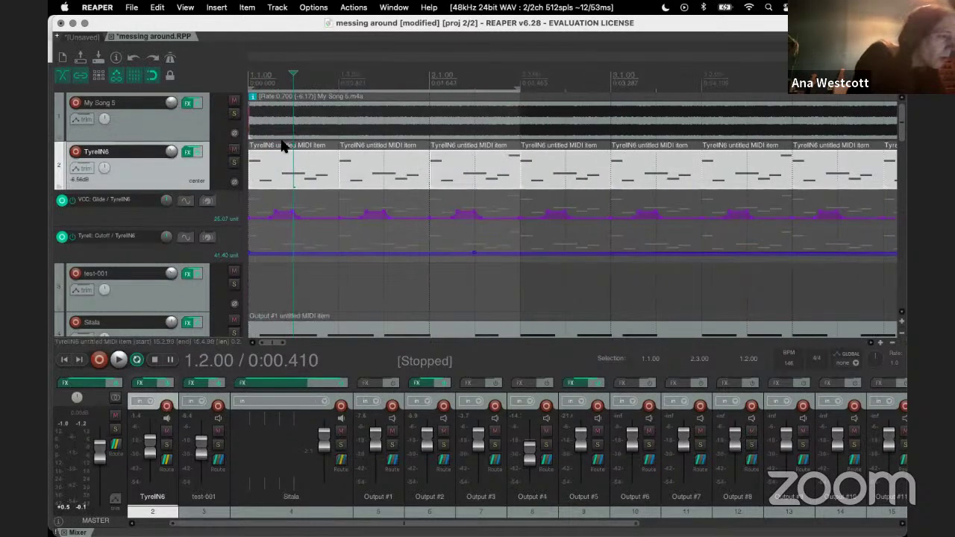
pyautogui.moveTo(283, 146); pyautogui.dragTo(843, 159)
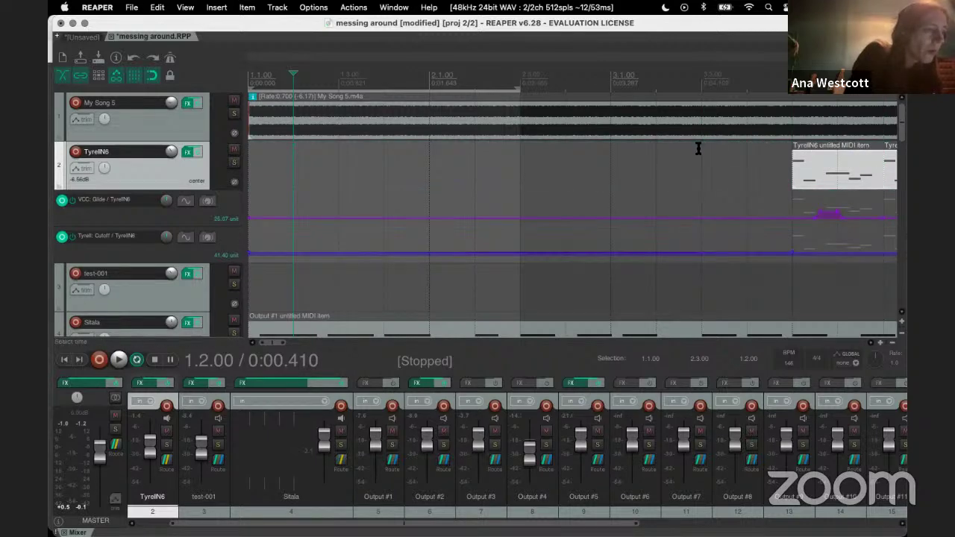
pyautogui.press('Home')
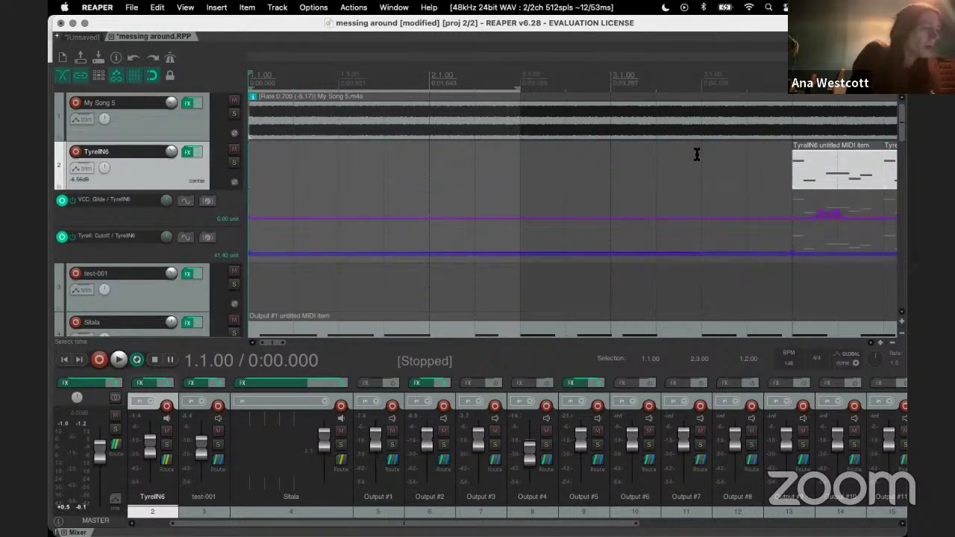
# Step: Move the selected TyrellN6 MIDI items further along the timeline so that the first one starts at bar 7
pyautogui.scroll(-6, 696, 158)
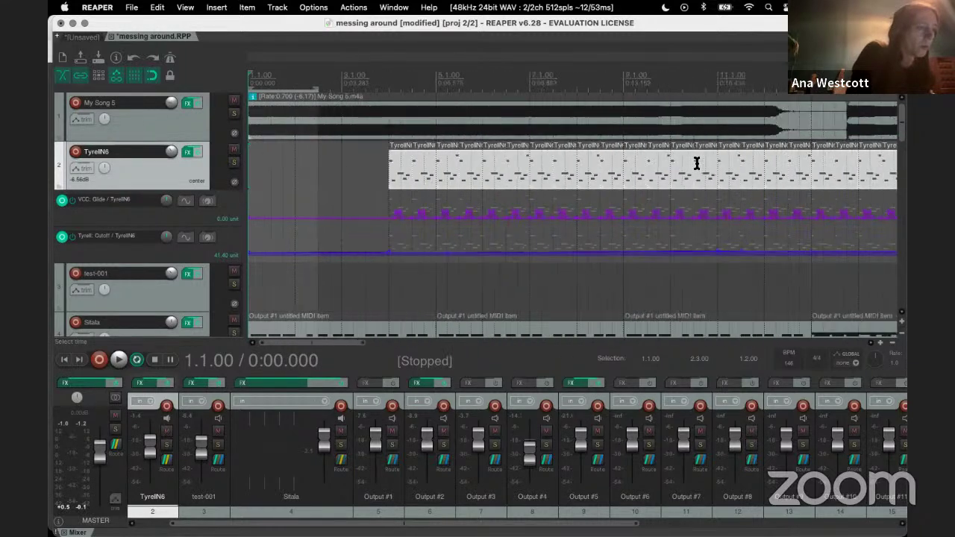
pyautogui.scroll(1, 697, 163)
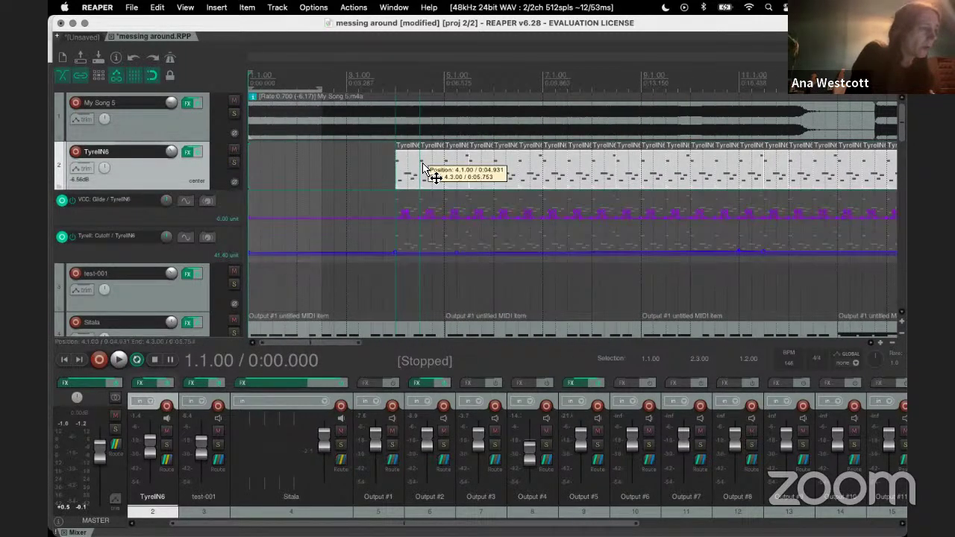
pyautogui.moveTo(423, 166); pyautogui.dragTo(555, 157)
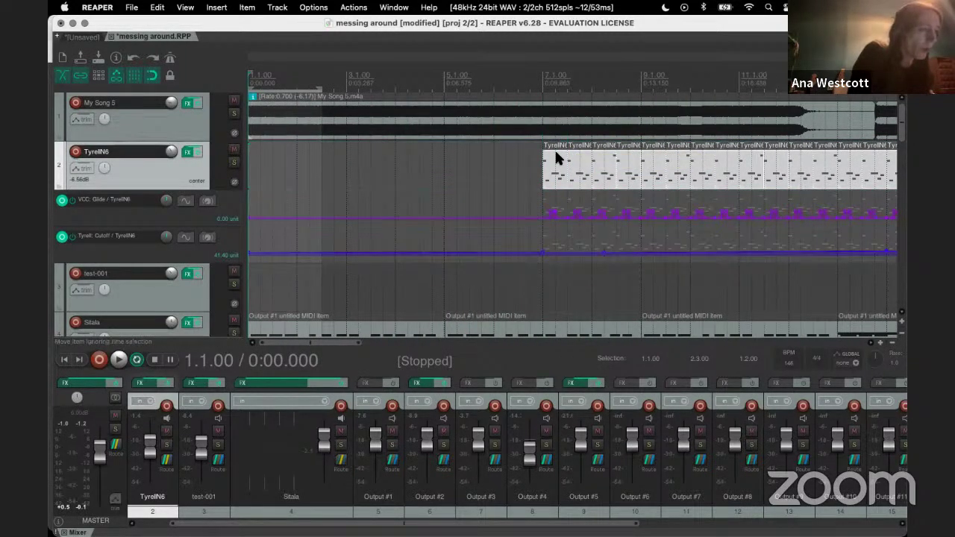
# Step: Examine where the first TyrellN6 MIDI item starts relative to bar 7 and return the edit cursor to the project start
pyautogui.scroll(4, 556, 156)
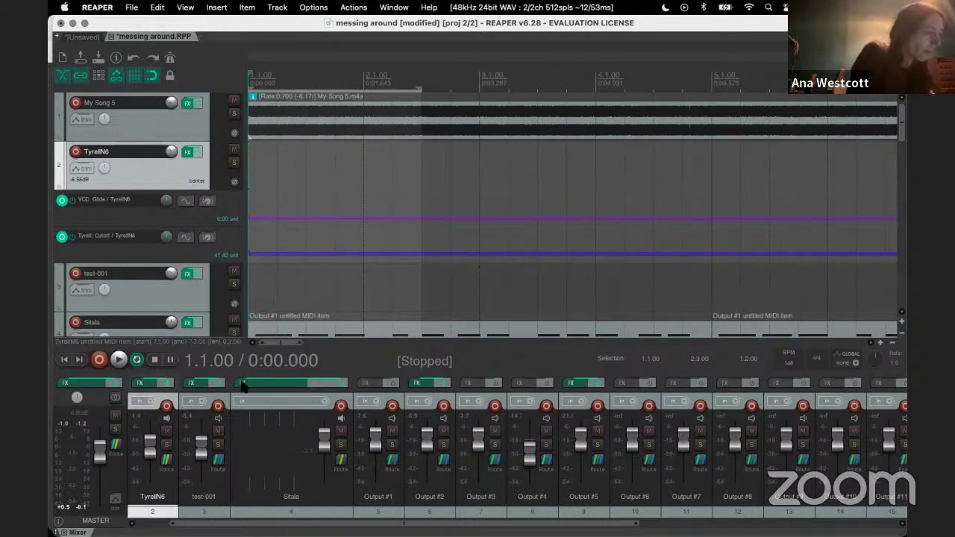
pyautogui.moveTo(281, 343); pyautogui.dragTo(312, 348)
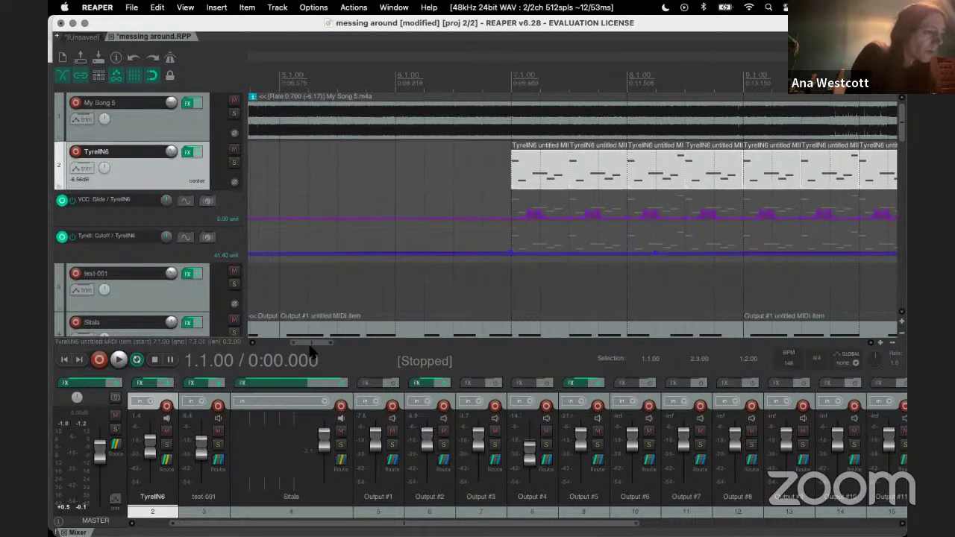
pyautogui.scroll(3, 571, 170)
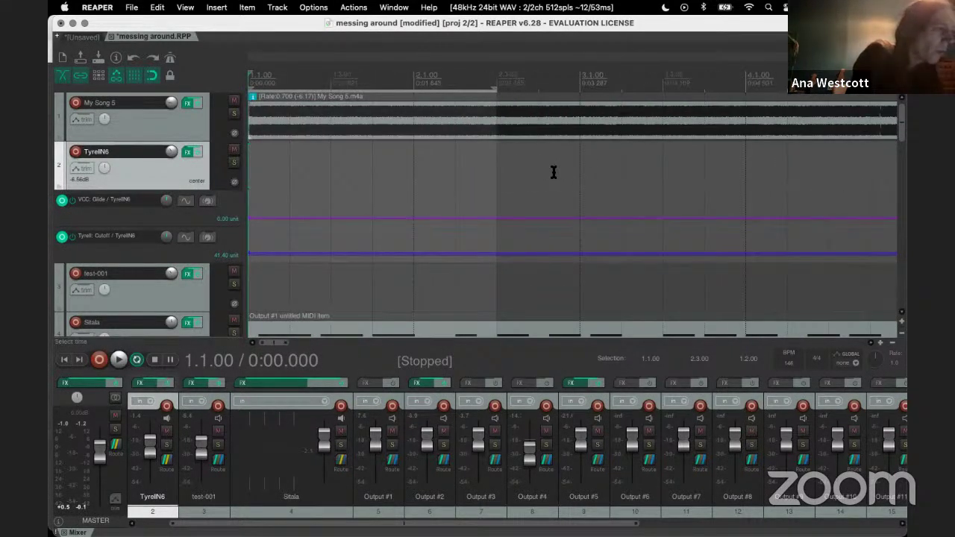
pyautogui.click(552, 171)
pyautogui.scroll(-3, 554, 172)
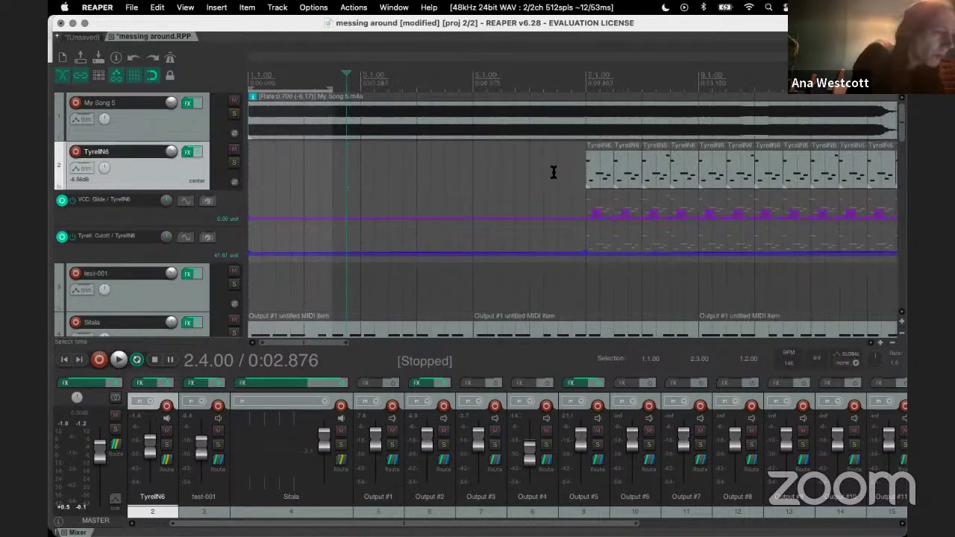
pyautogui.click(608, 167)
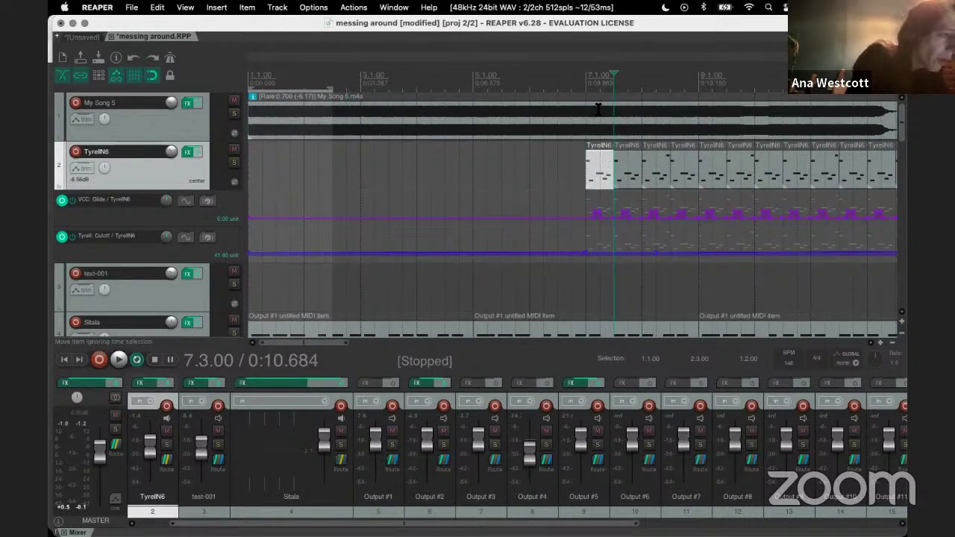
pyautogui.click(587, 87)
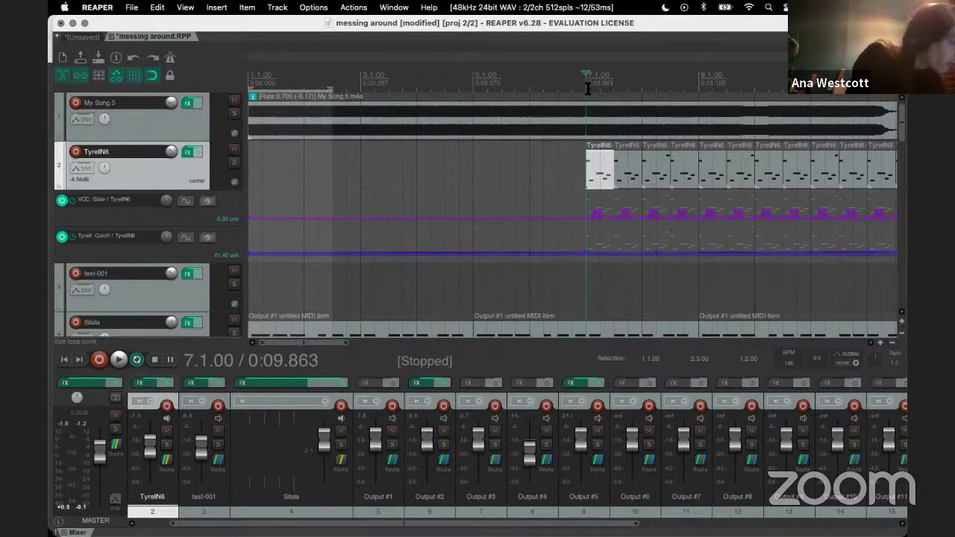
pyautogui.scroll(3, 595, 112)
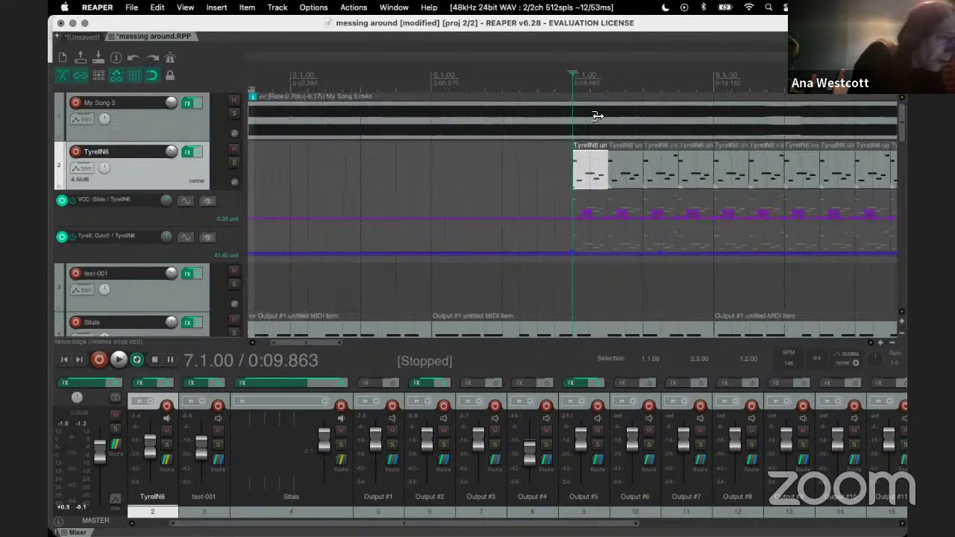
pyautogui.scroll(-1, 608, 160)
pyautogui.press('Home')
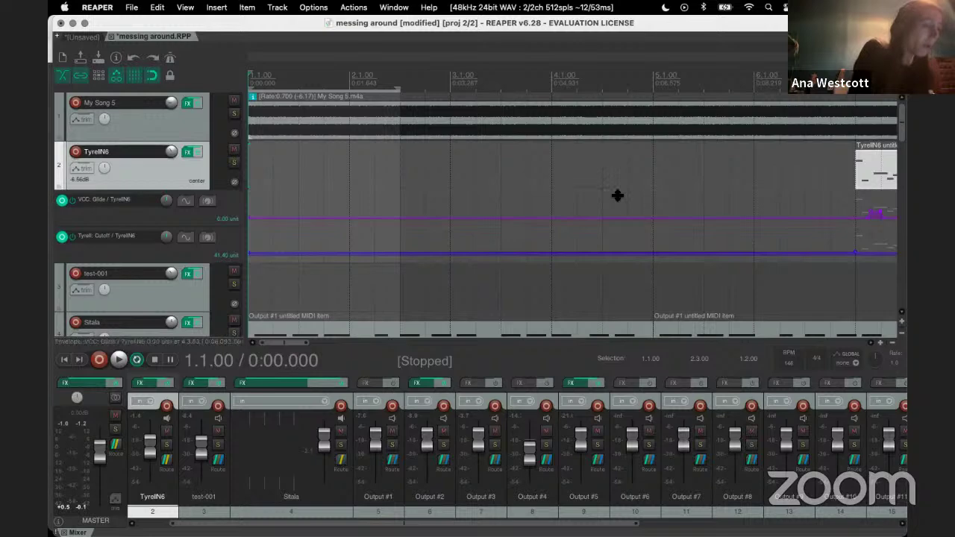
pyautogui.scroll(-3, 616, 267)
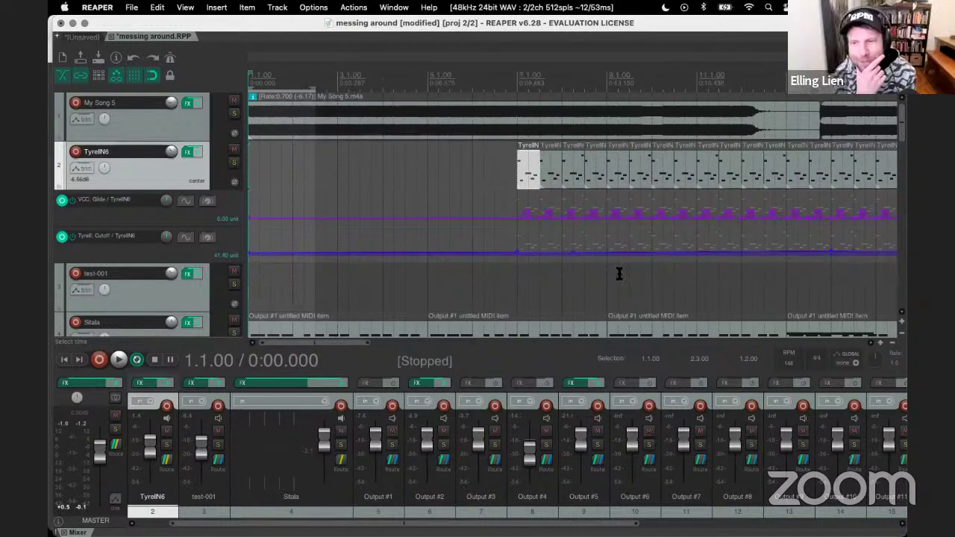
pyautogui.scroll(-3, 619, 273)
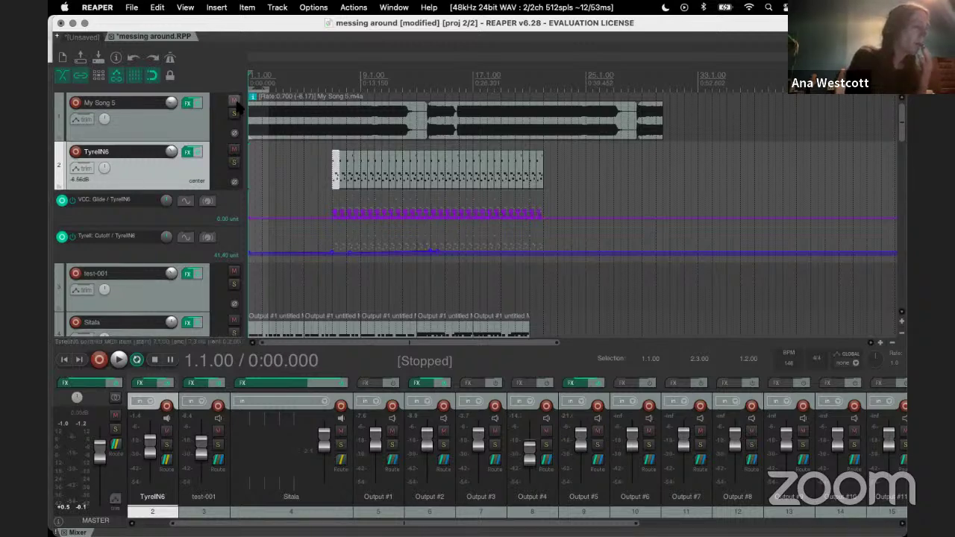
# Step: Select the My Song 5 item and review the effects chain on its track
pyautogui.click(276, 121)
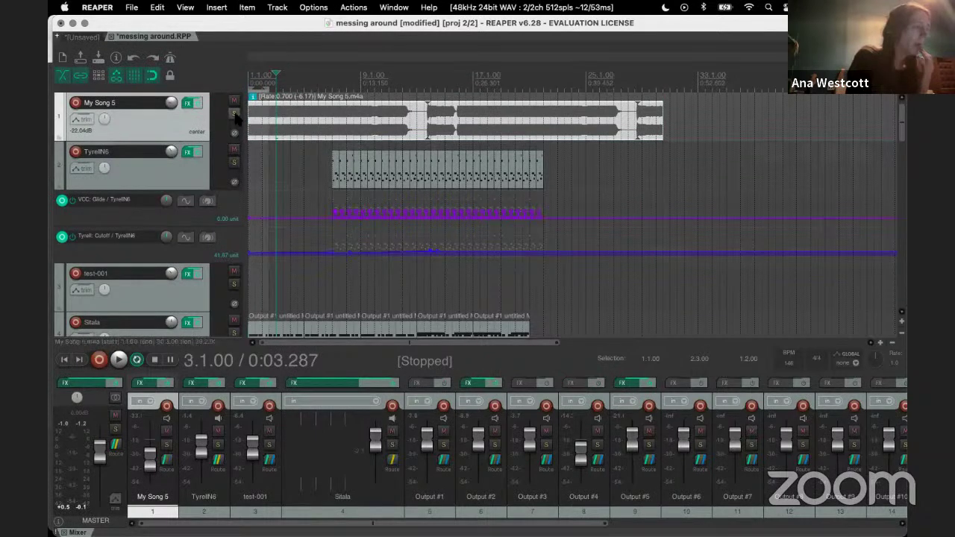
pyautogui.click(187, 104)
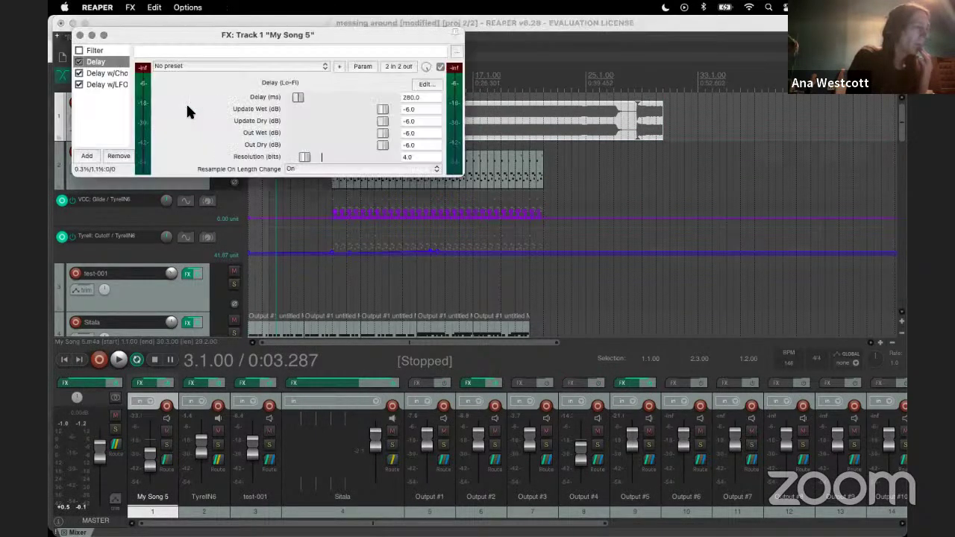
pyautogui.click(80, 36)
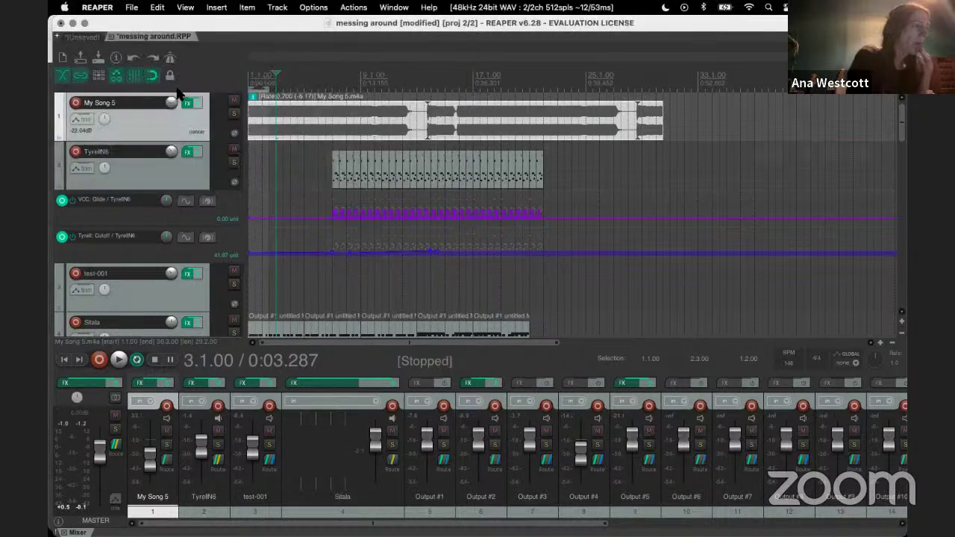
# Step: Solo the My Song 5 track, return the edit cursor to the project start and open the track's effects chain
pyautogui.click(235, 116)
pyautogui.press('Home')
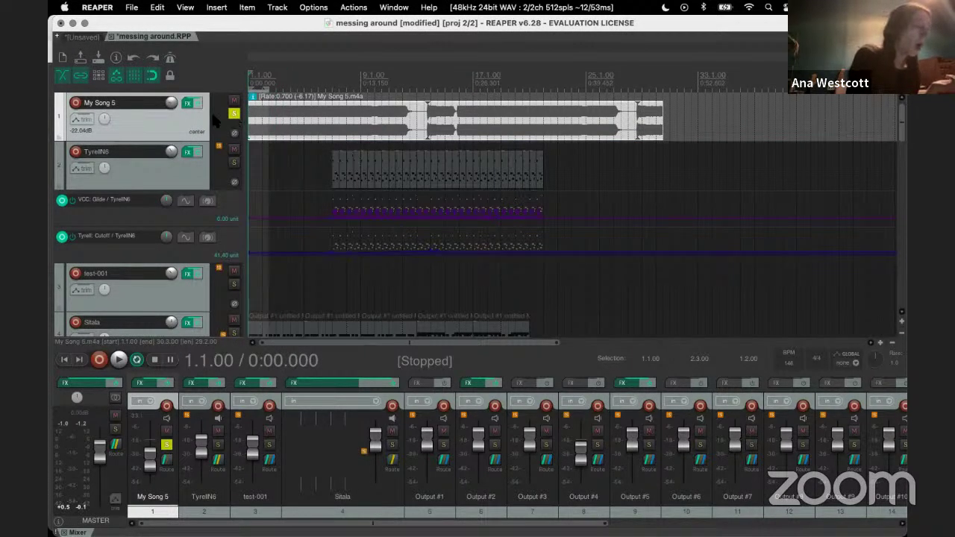
pyautogui.click(189, 104)
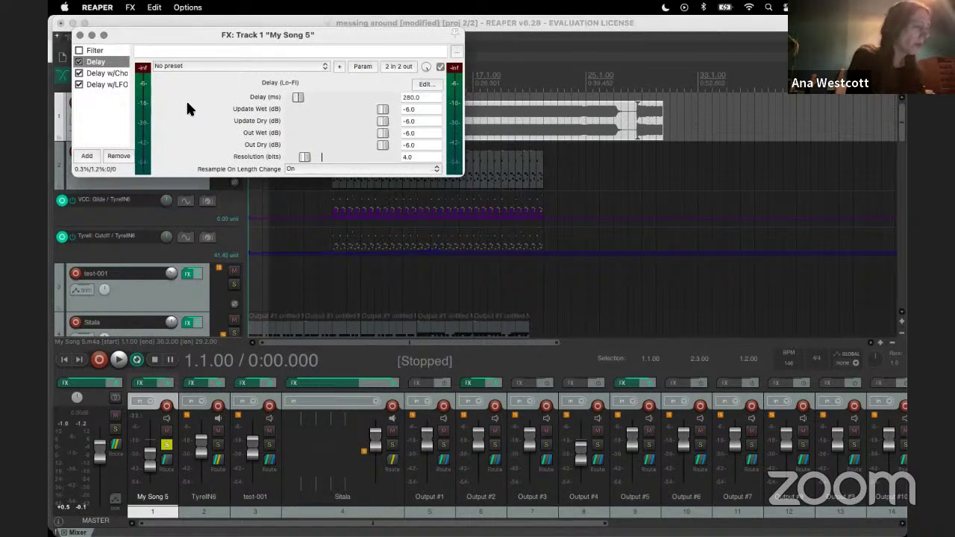
# Step: Bypass the My Song 5 track's effects chain and play the soloed track dry from the project start
pyautogui.click(191, 103)
pyautogui.keyDown('super'); pyautogui.click(196, 104); pyautogui.keyUp('super')
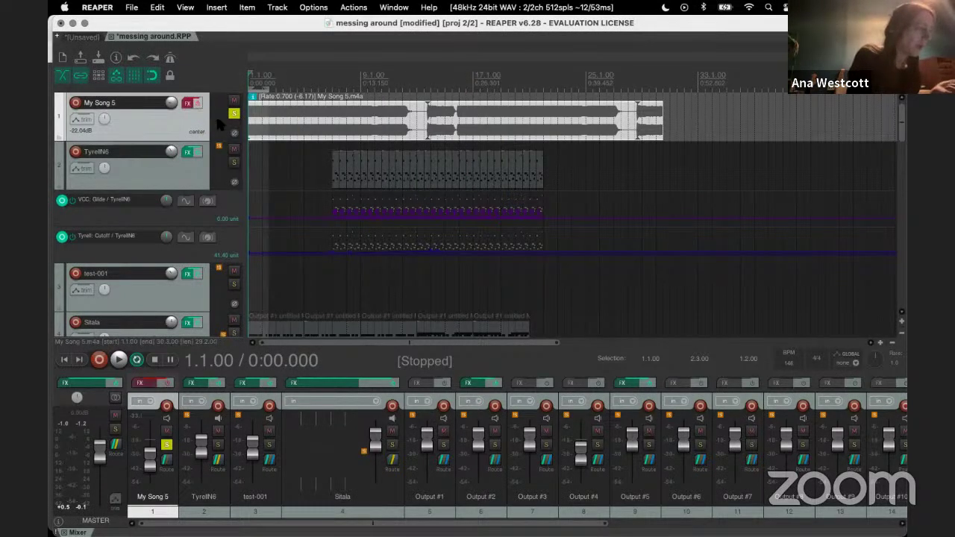
pyautogui.click(251, 76)
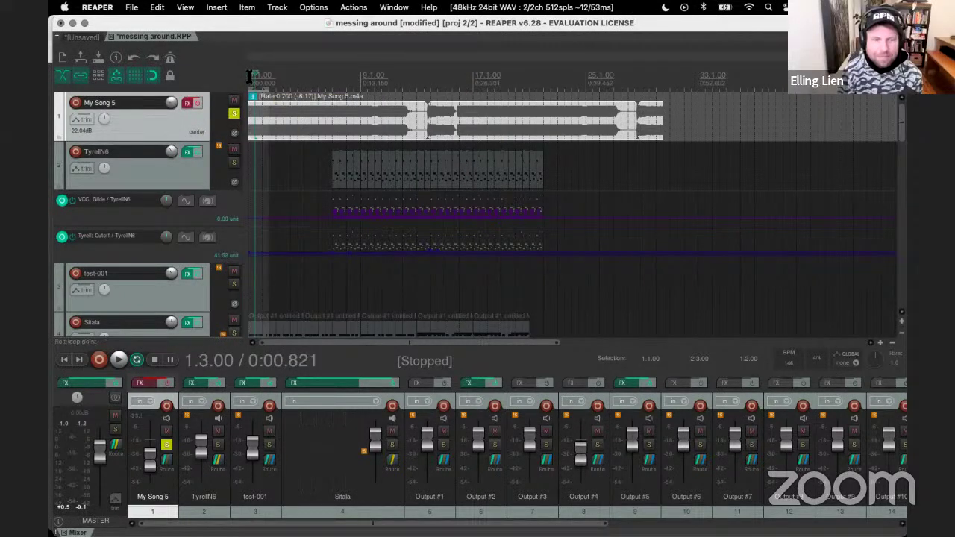
pyautogui.click(249, 77)
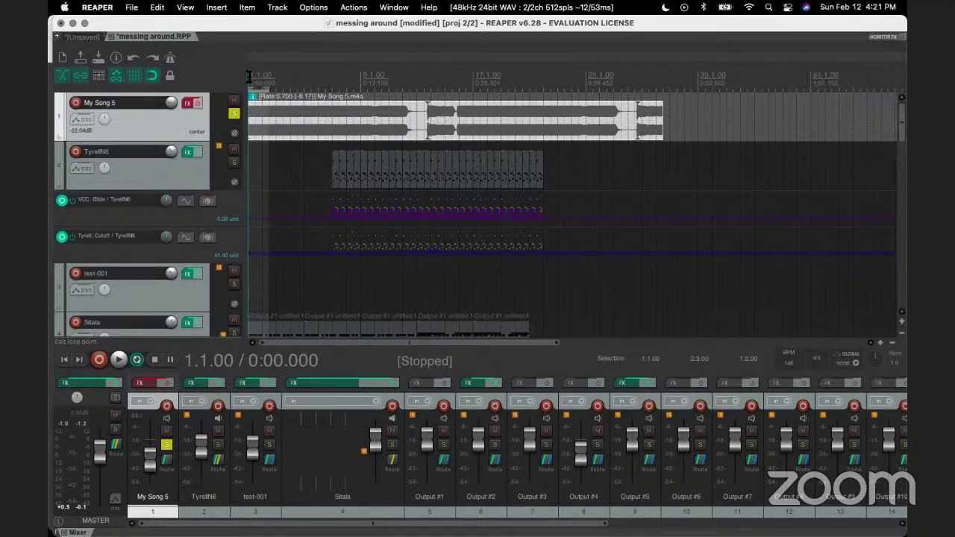
pyautogui.press('space')
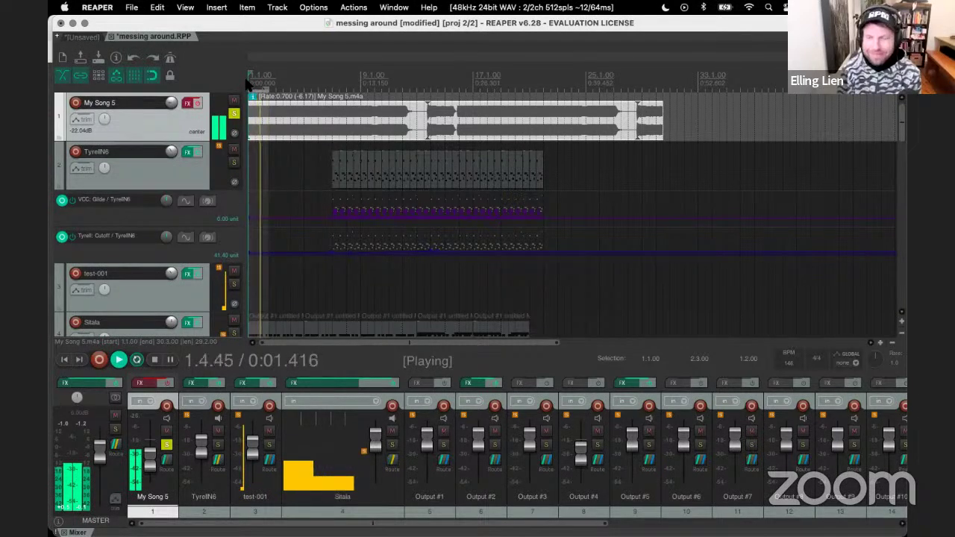
# Step: Restart playback with repeat turned off and re-enable the My Song 5 effects chain while it plays
pyautogui.press('space')
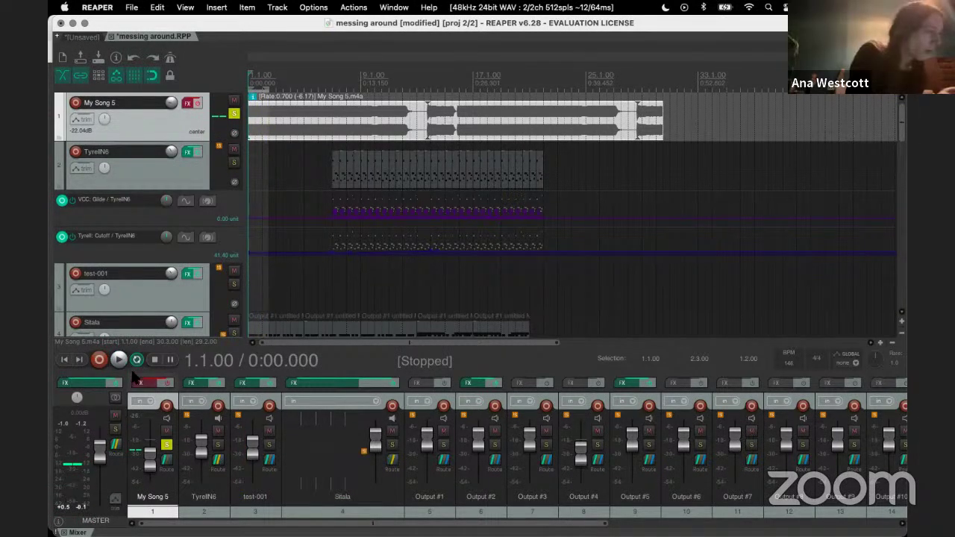
pyautogui.press('space')
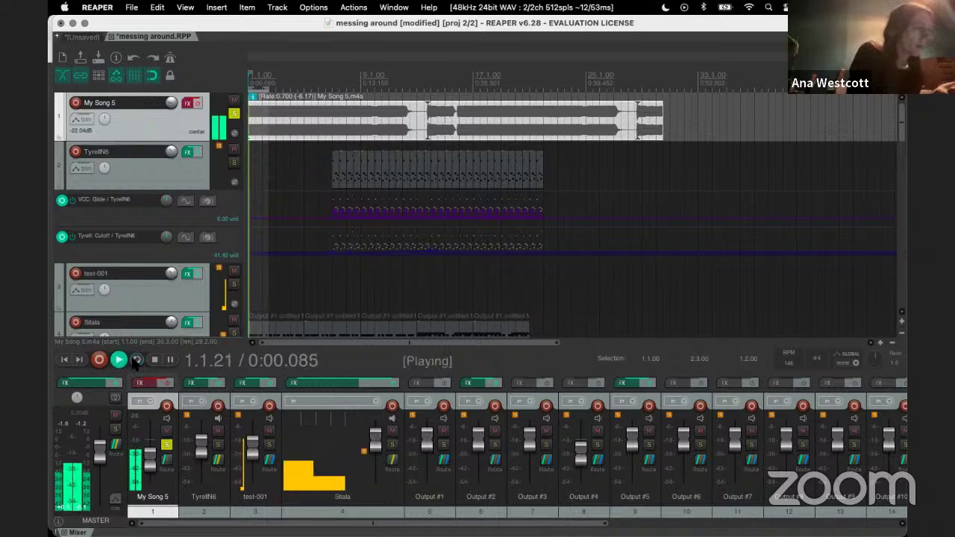
pyautogui.click(196, 103)
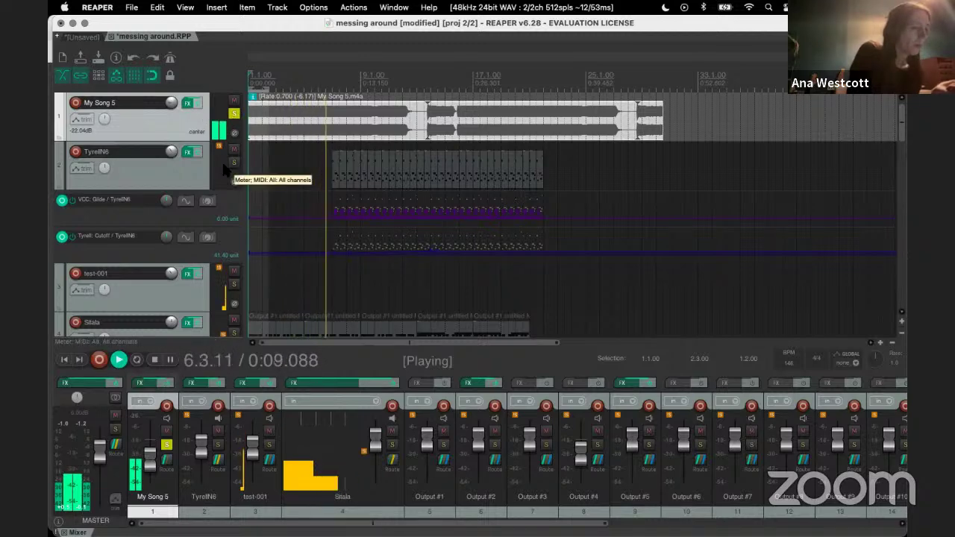
pyautogui.press('space')
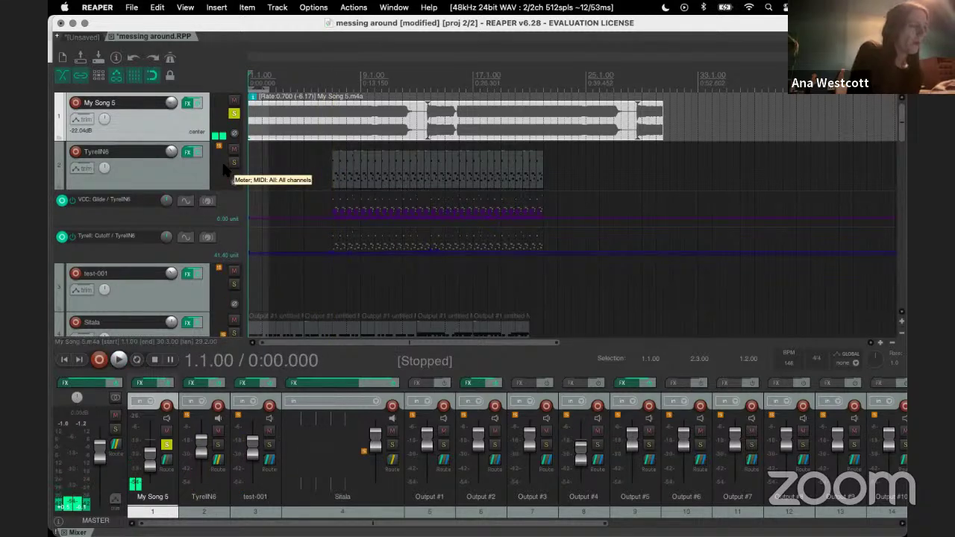
# Step: Review the Delay w/LFO effect in the My Song 5 effects chain and unsolo the track
pyautogui.click(188, 103)
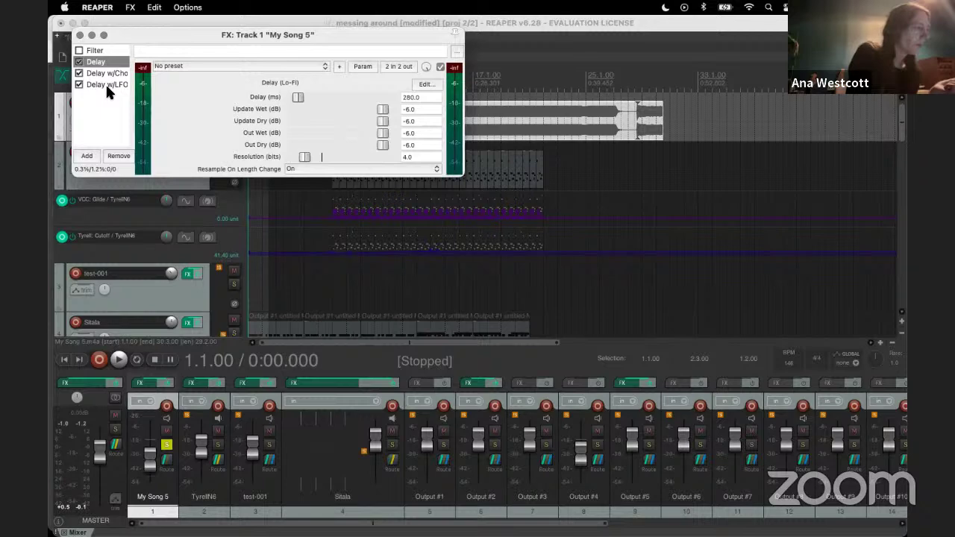
pyautogui.click(105, 84)
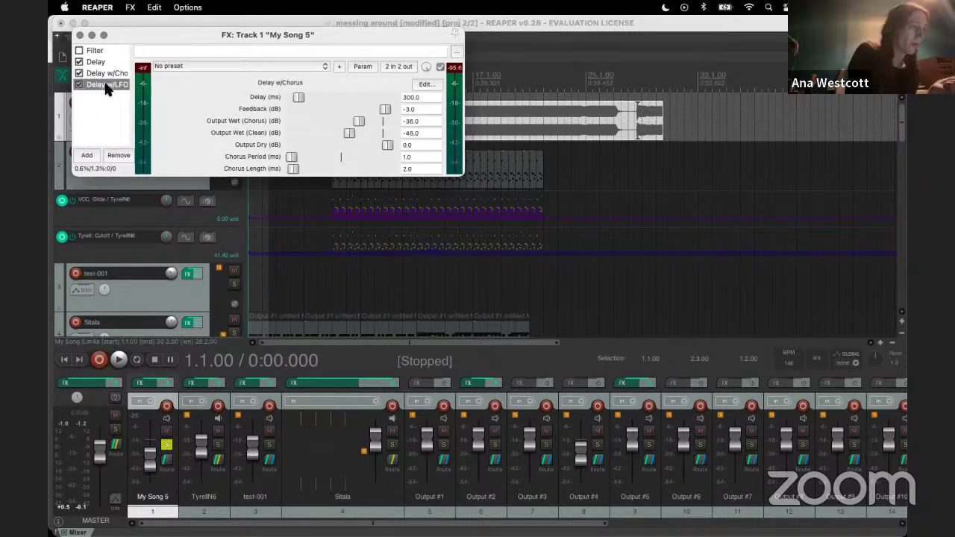
pyautogui.click(80, 35)
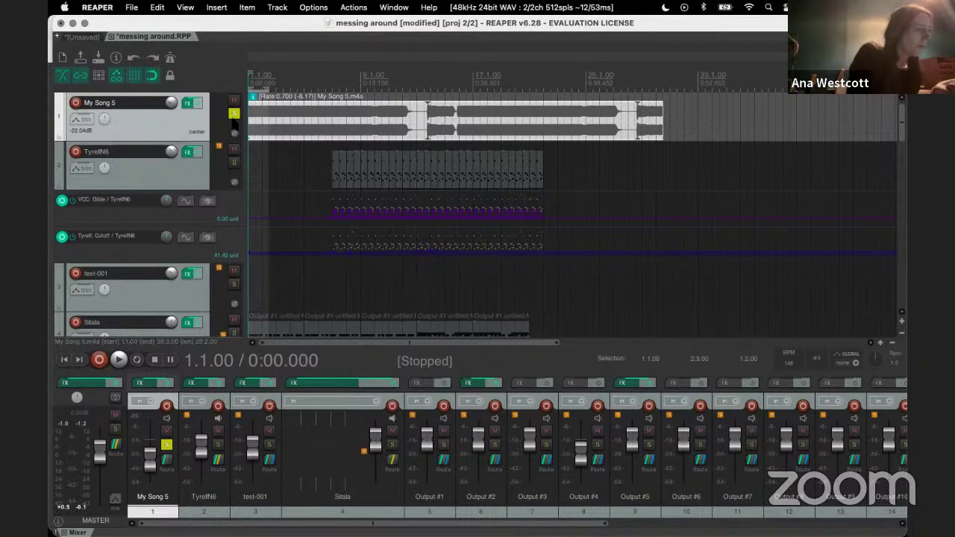
pyautogui.click(234, 113)
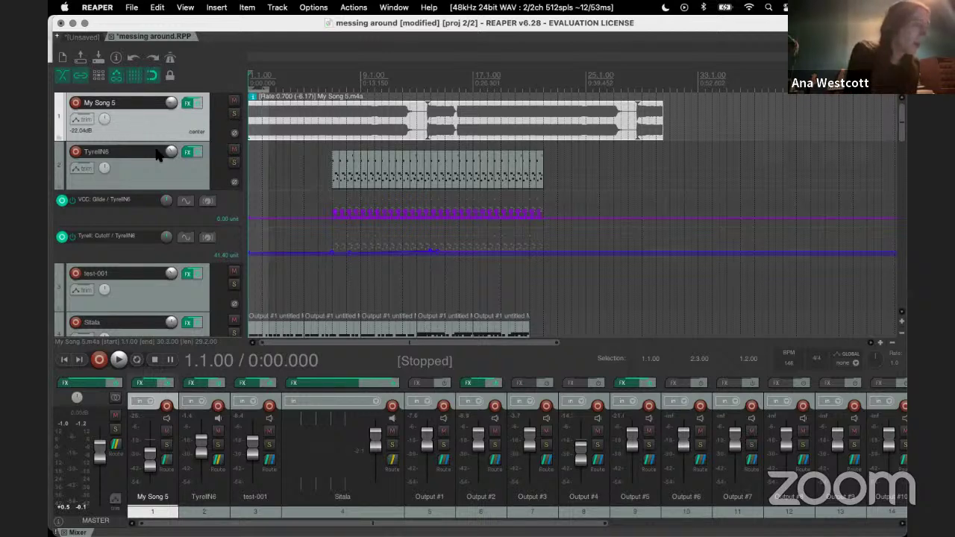
# Step: Select the TyrellN6 track and browse the AUDIO sample folder for Sitala's empty pad 6
pyautogui.click(192, 173)
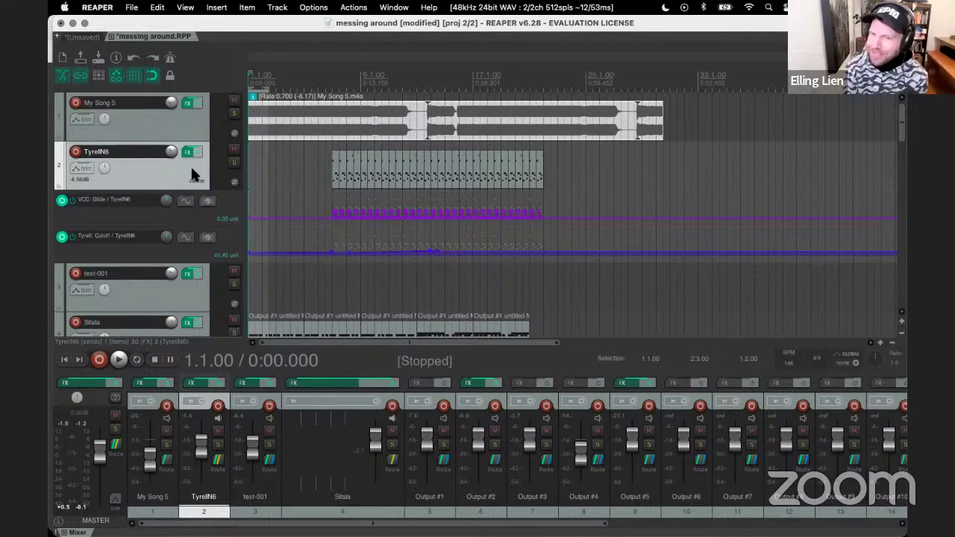
pyautogui.scroll(-3, 179, 203)
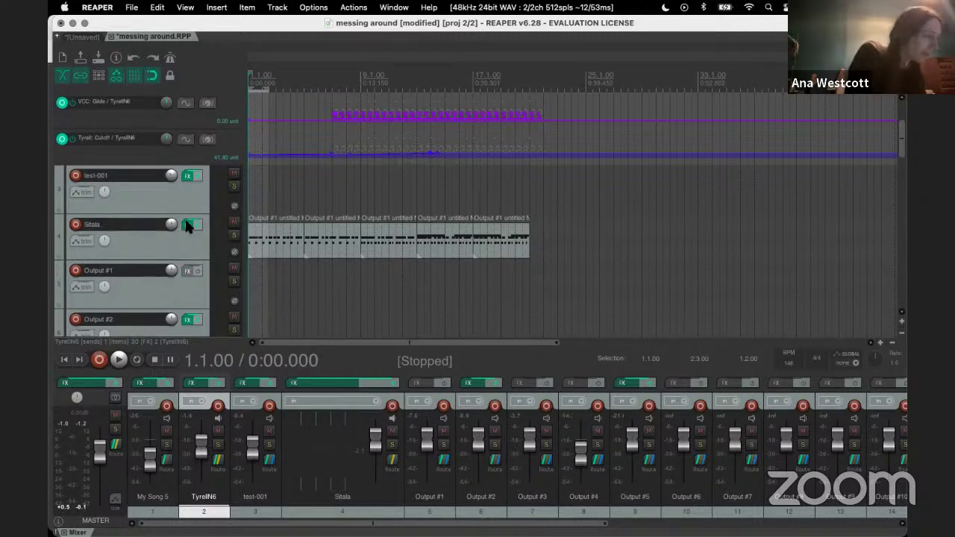
pyautogui.click(191, 225)
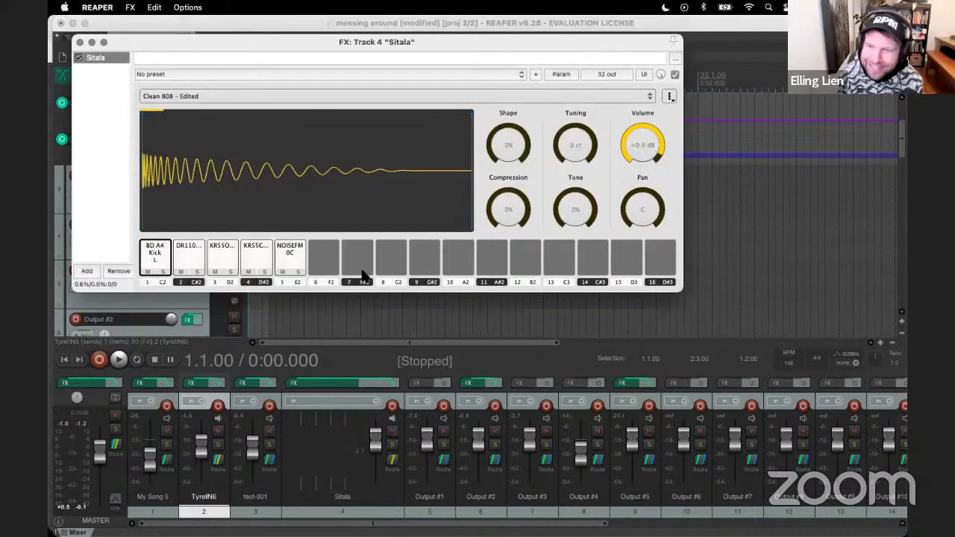
pyautogui.click(313, 253)
pyautogui.moveTo(373, 274)
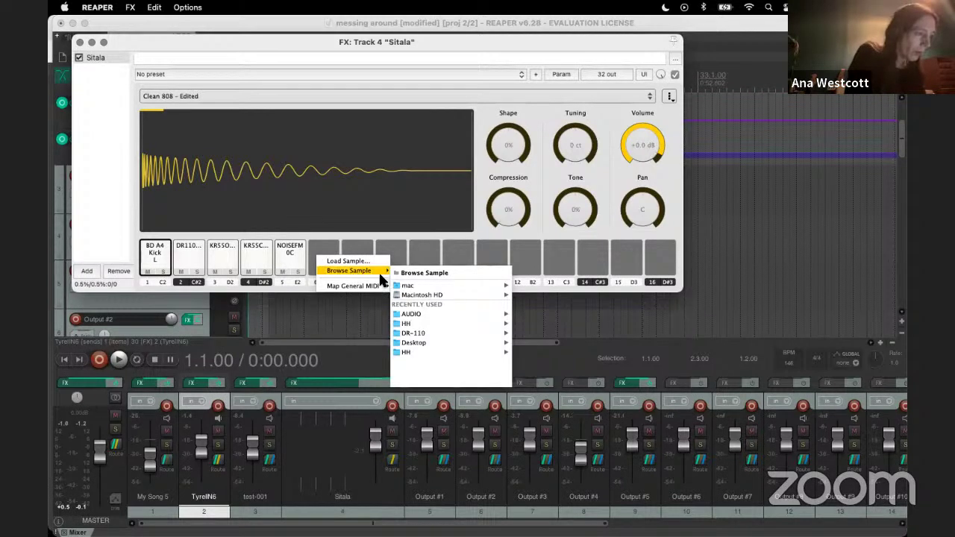
pyautogui.click(433, 313)
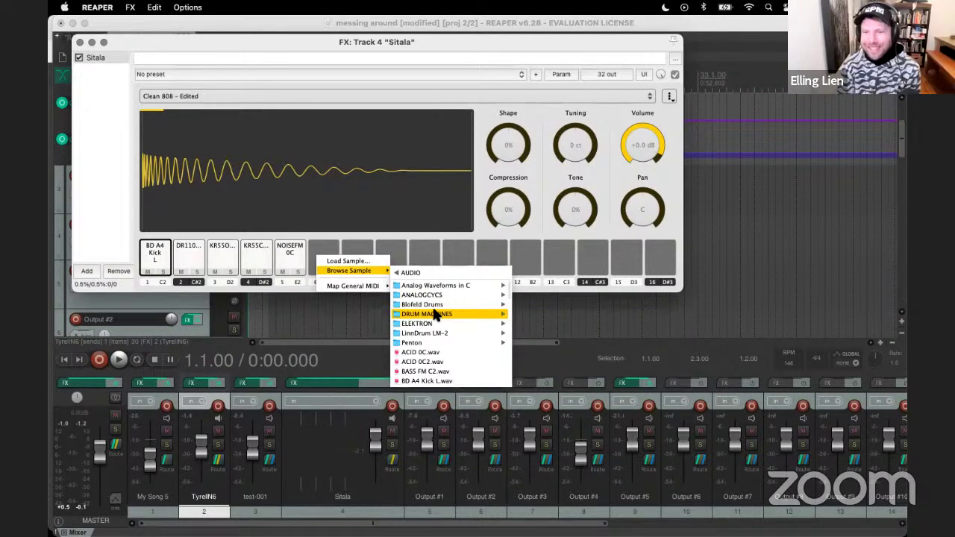
# Step: Examine the samples available in the AUDIO folder and close the Sitala effects window without loading one
pyautogui.scroll(-10, 436, 317)
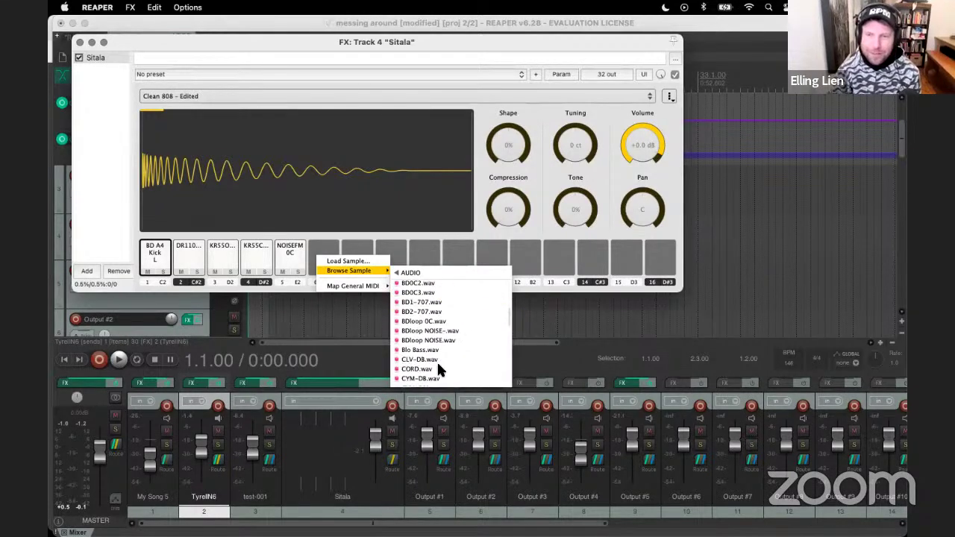
pyautogui.scroll(-5, 439, 368)
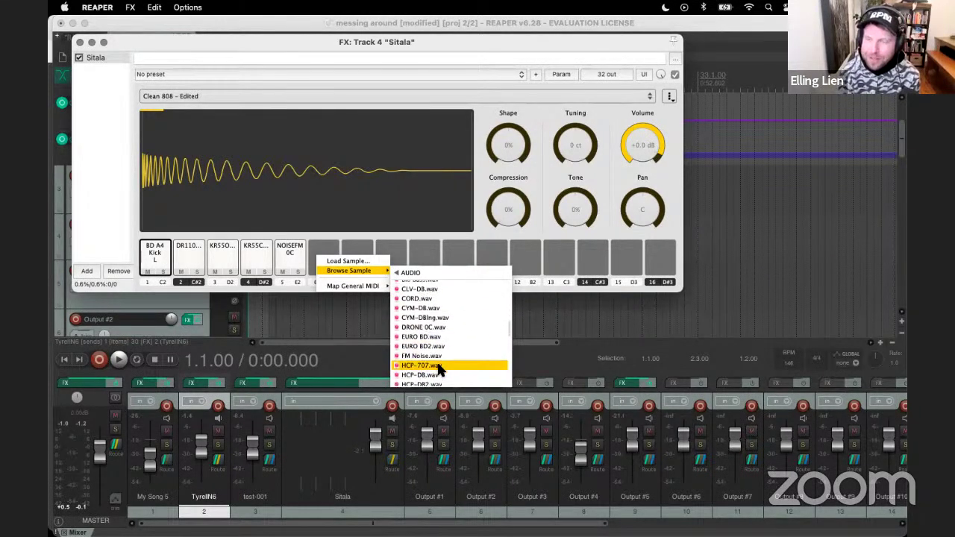
pyautogui.scroll(-8, 440, 369)
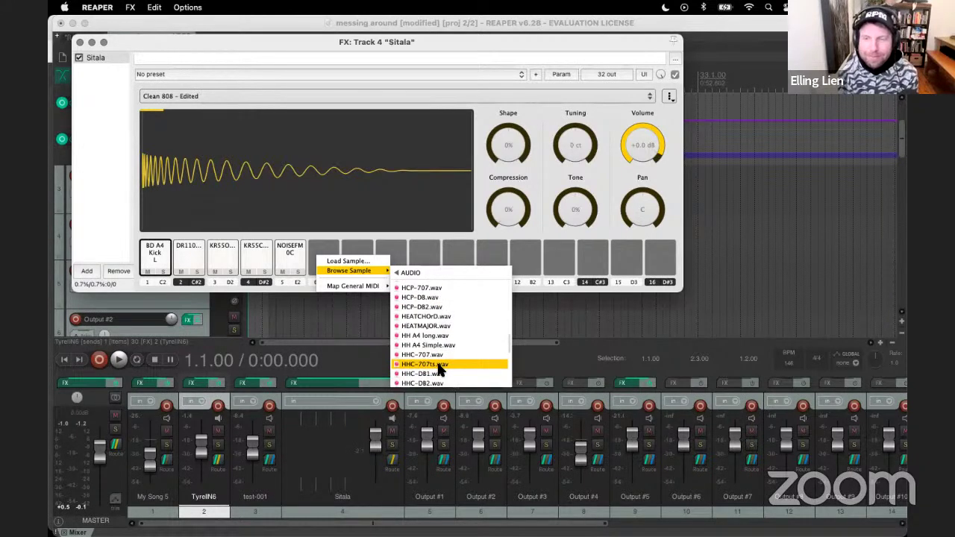
pyautogui.scroll(-8, 440, 369)
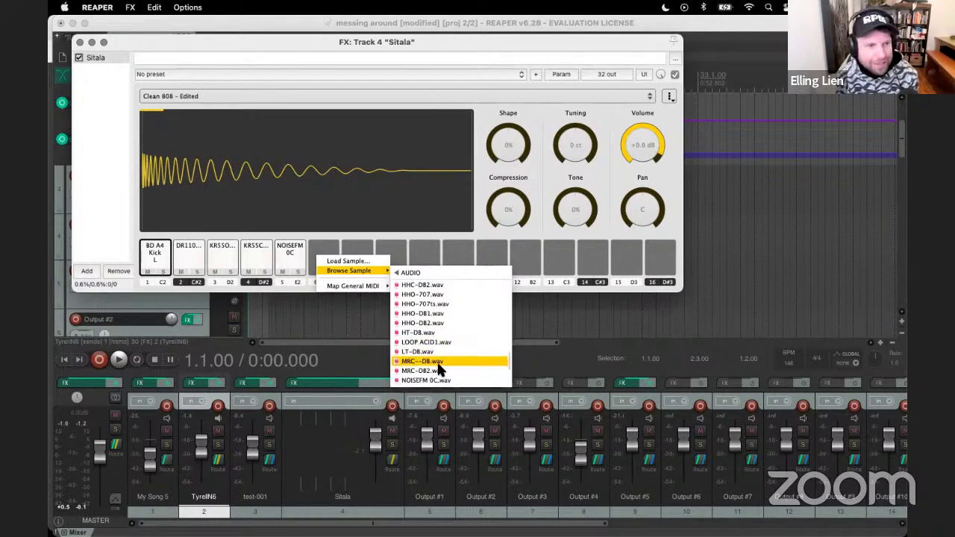
pyautogui.scroll(-4, 440, 370)
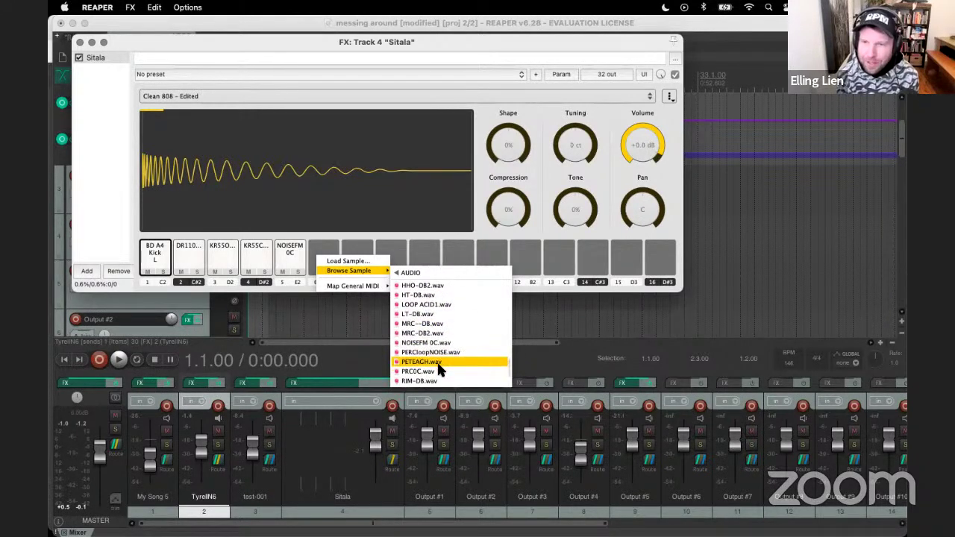
pyautogui.scroll(-5, 440, 370)
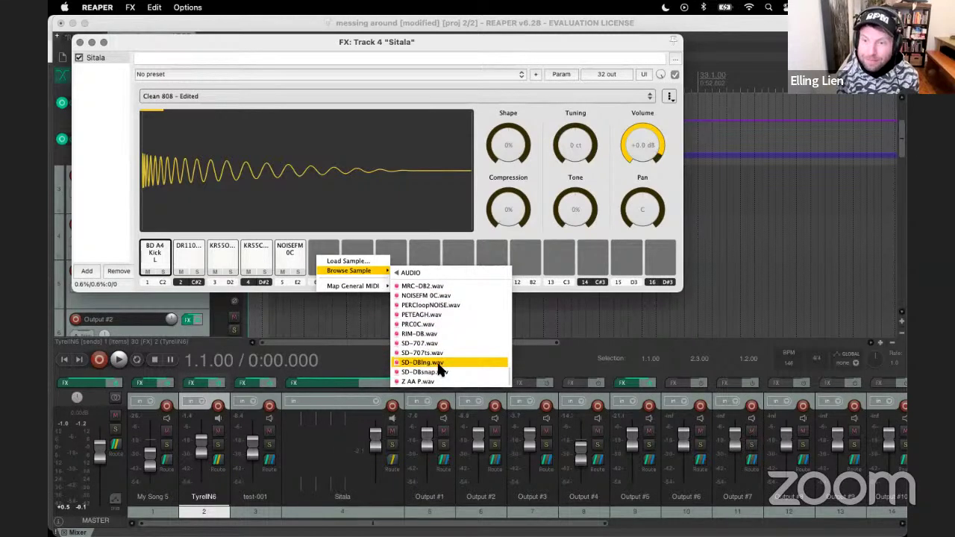
pyautogui.scroll(6, 441, 369)
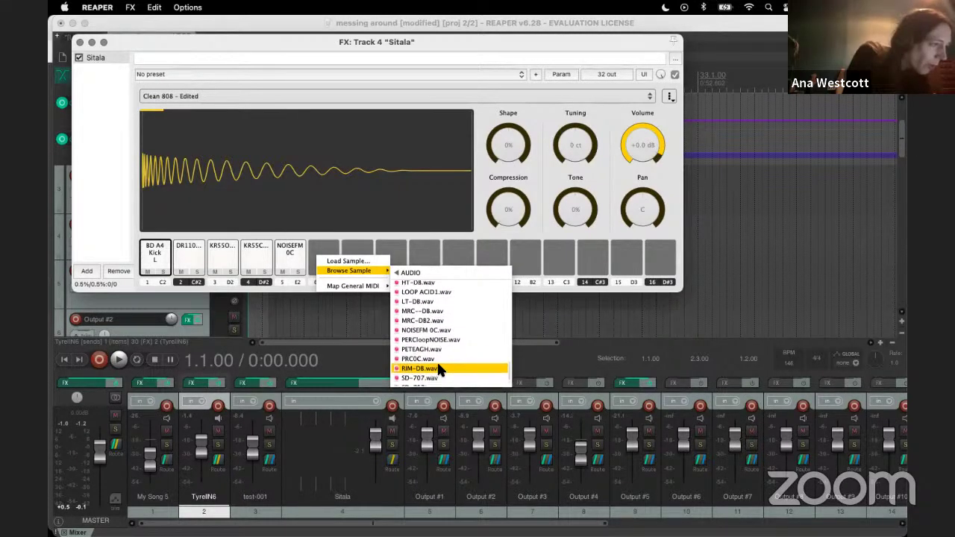
pyautogui.scroll(3, 440, 369)
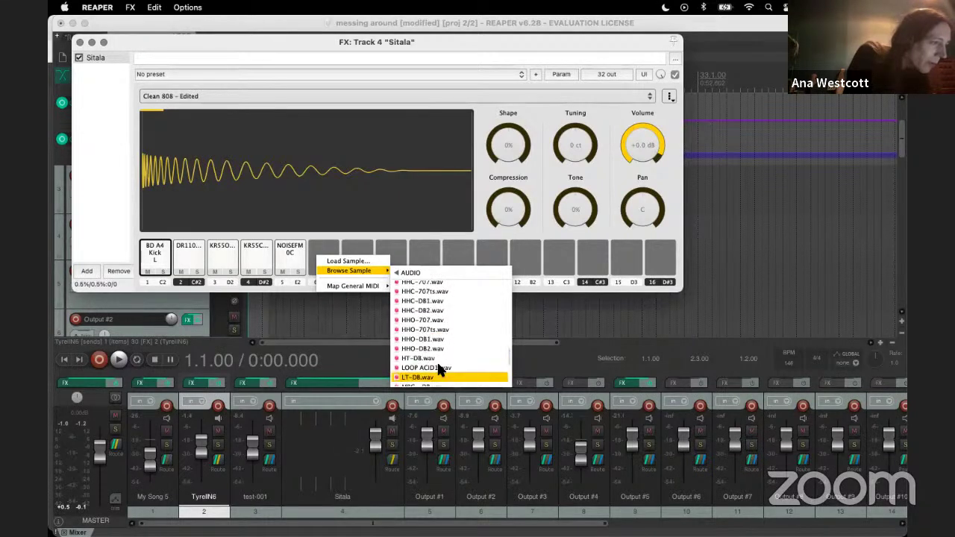
pyautogui.scroll(5, 440, 367)
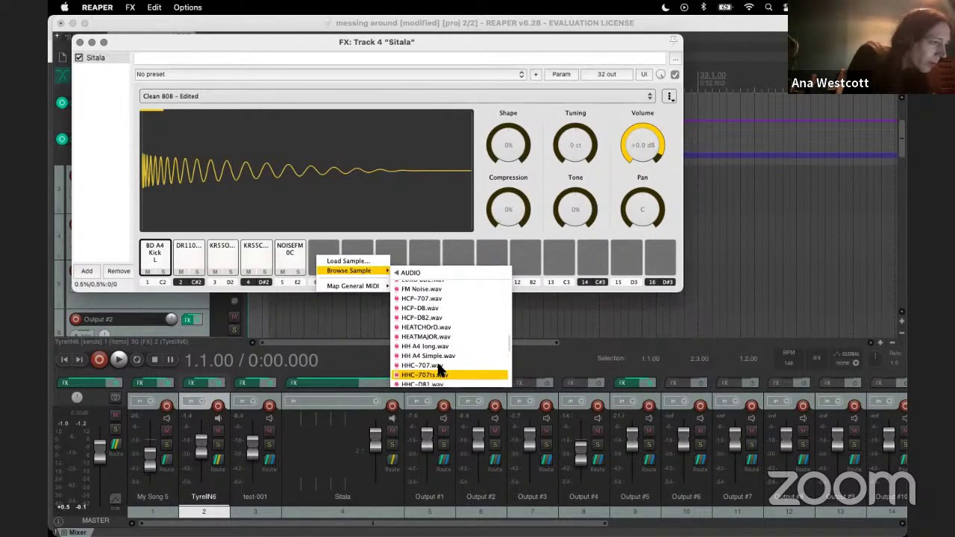
pyautogui.scroll(5, 440, 370)
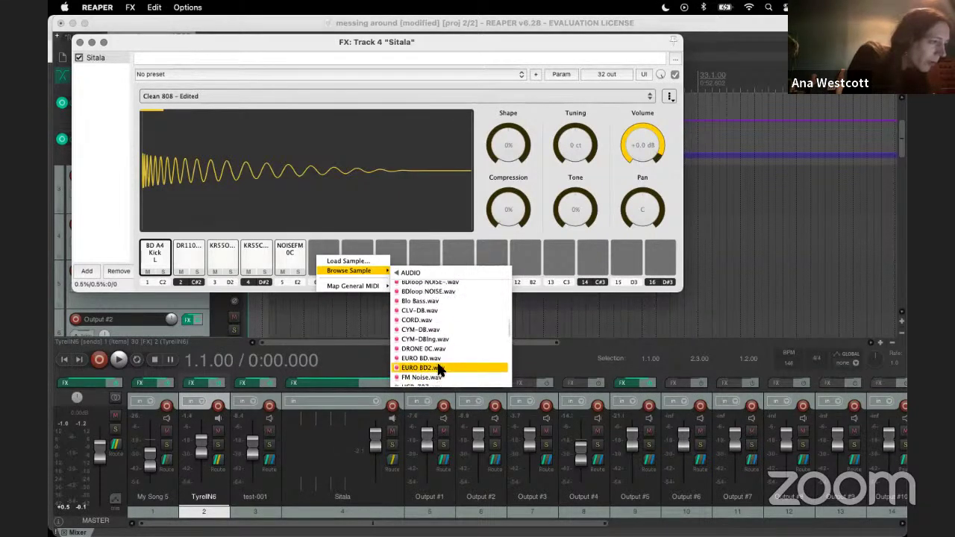
pyautogui.scroll(5, 439, 368)
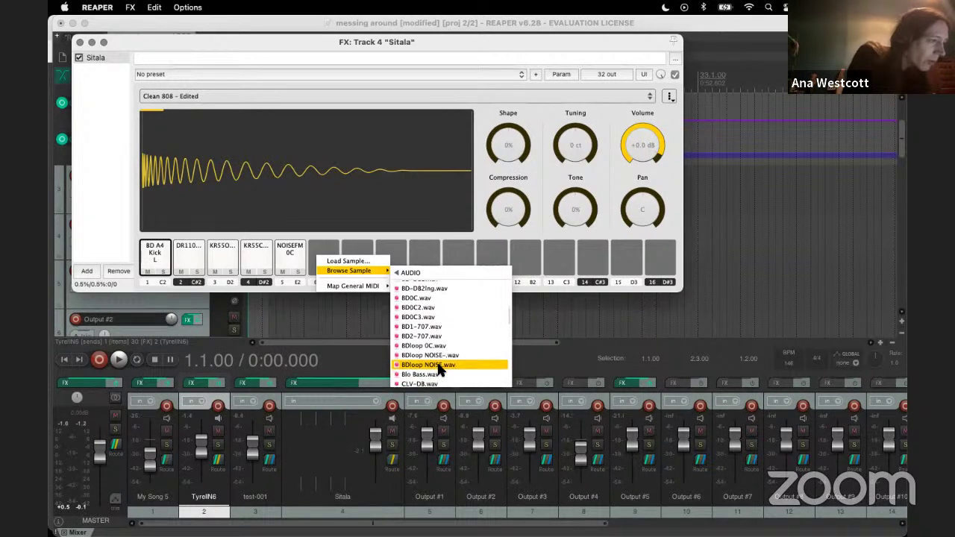
pyautogui.scroll(4, 439, 369)
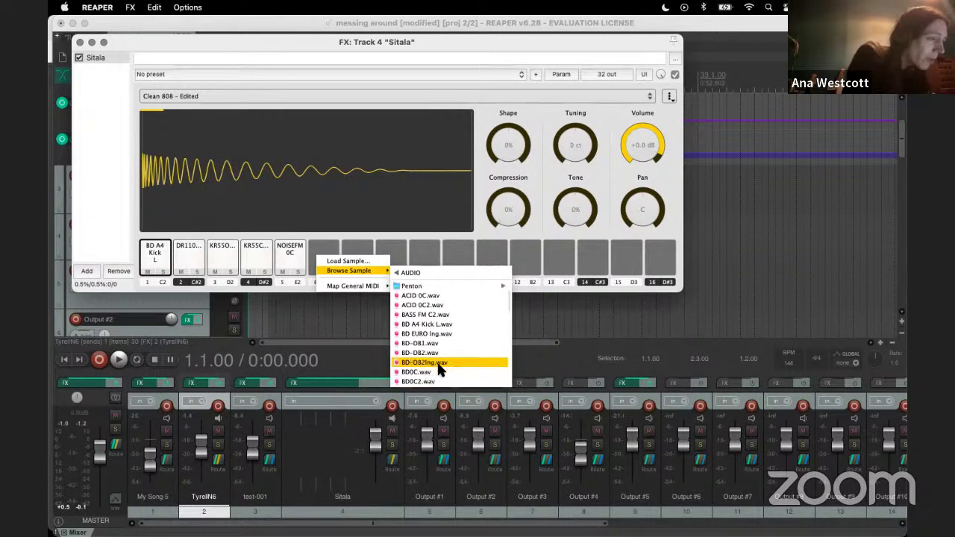
pyautogui.scroll(4, 439, 368)
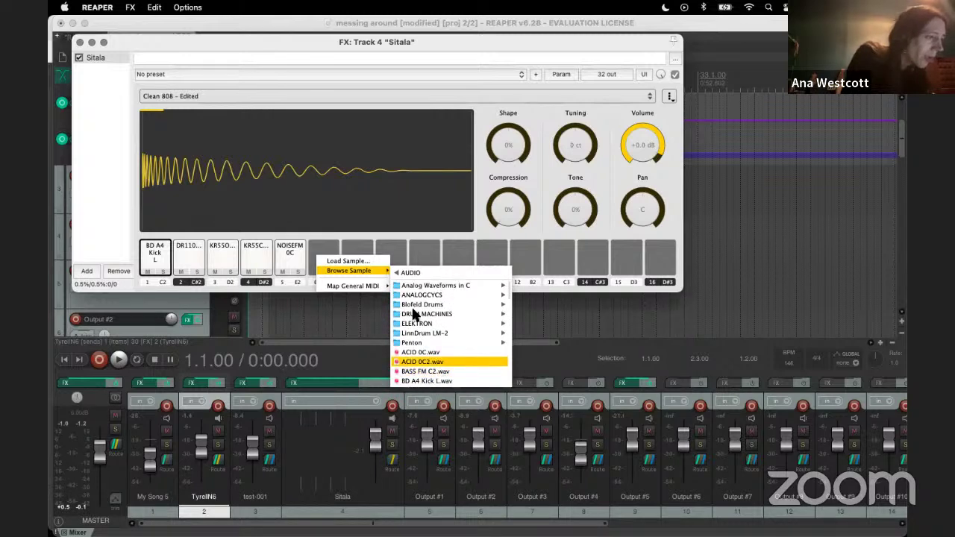
pyautogui.click(340, 240)
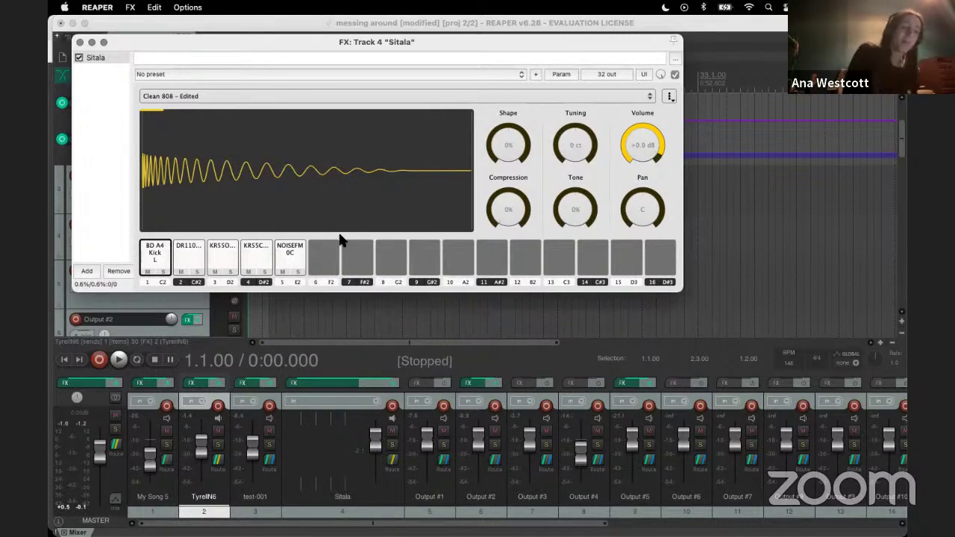
pyautogui.click(80, 42)
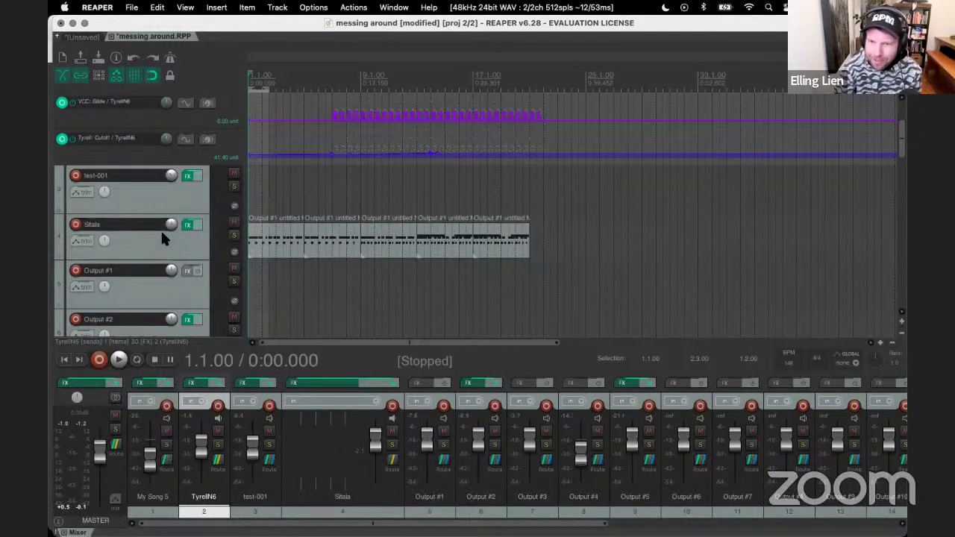
# Step: Play the full arrangement from the project start with no tracks soloed
pyautogui.scroll(2, 162, 234)
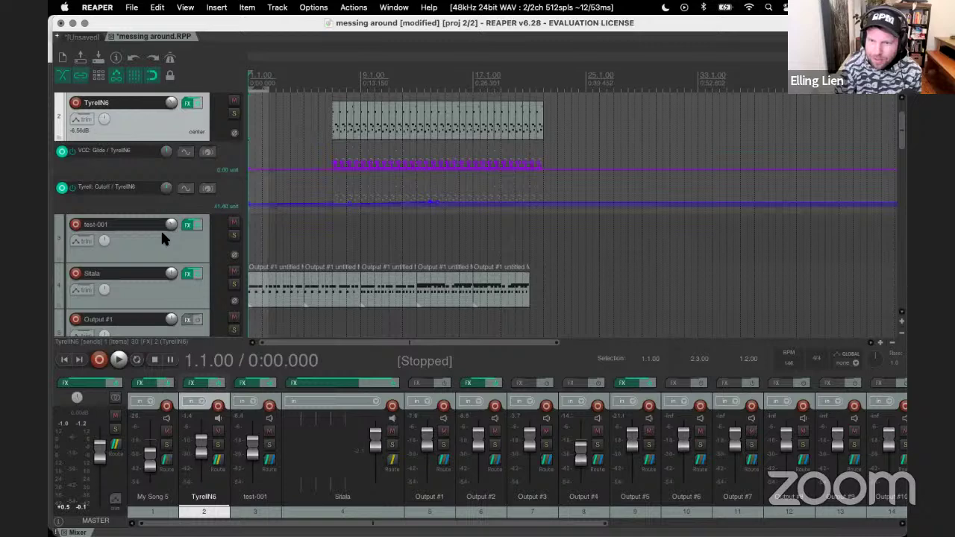
pyautogui.scroll(2, 162, 234)
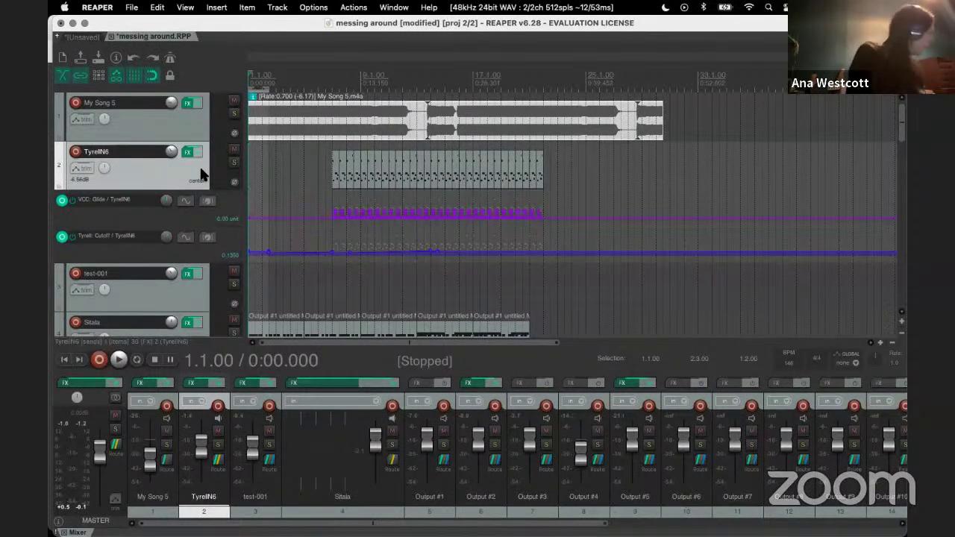
pyautogui.press('space')
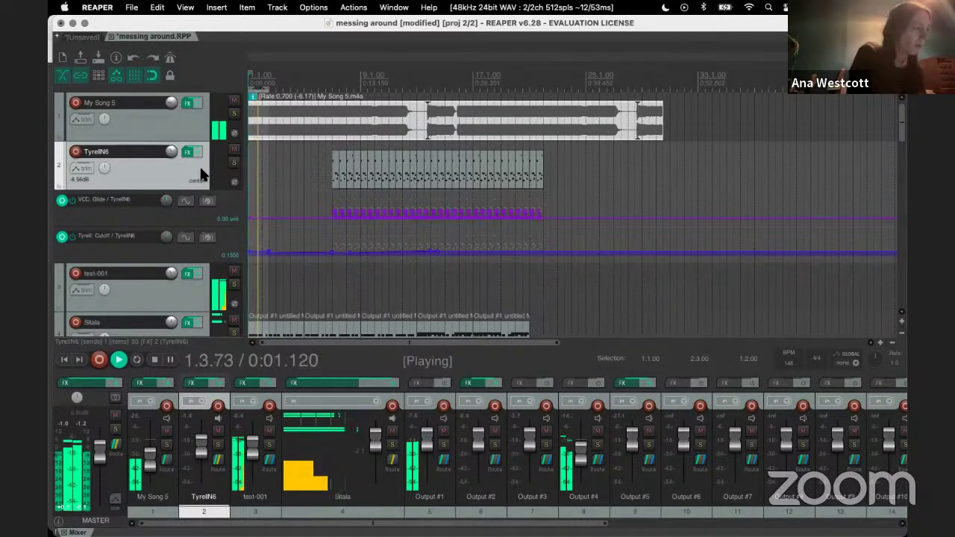
# Step: Stop playback and move all the TyrellN6 items together so they start at the project start
pyautogui.press('space')
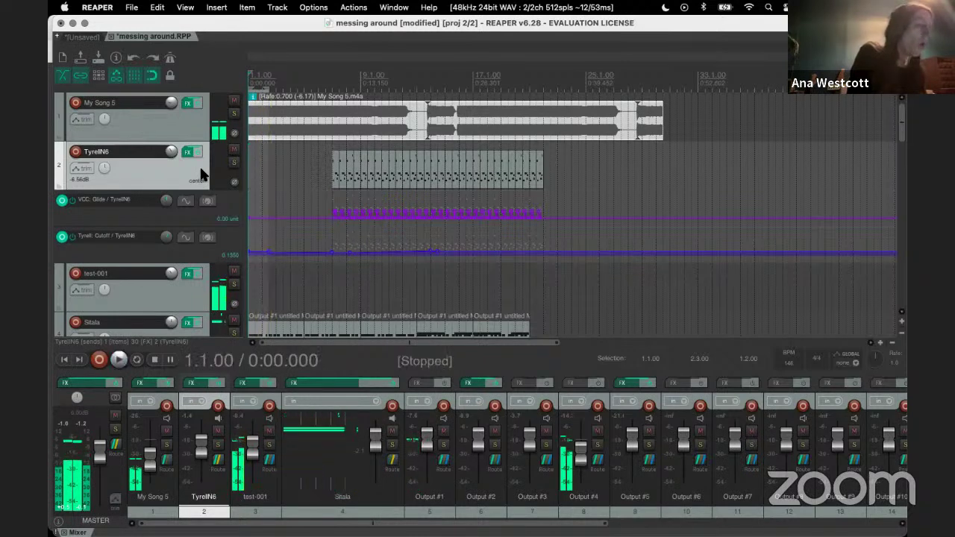
pyautogui.click(541, 179)
pyautogui.click(338, 168)
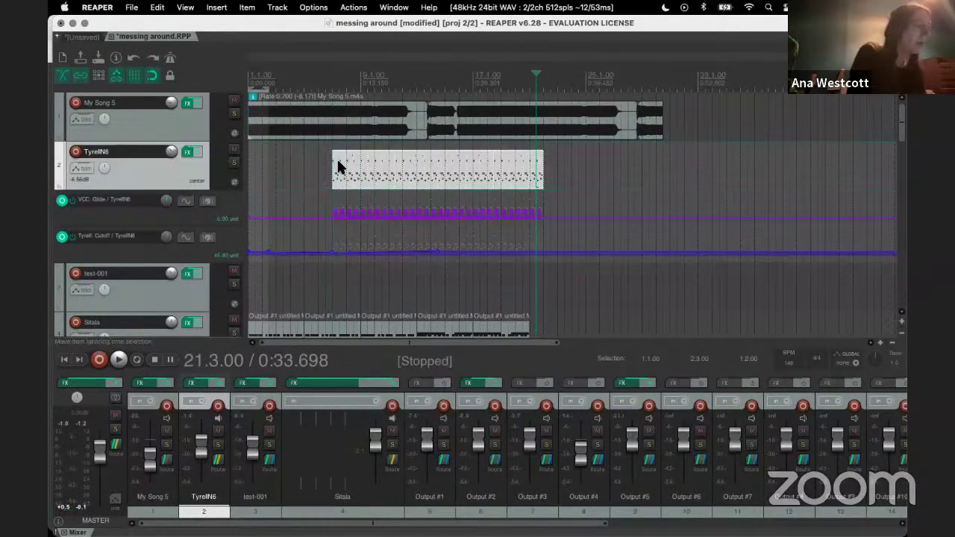
pyautogui.moveTo(438, 178); pyautogui.dragTo(326, 165)
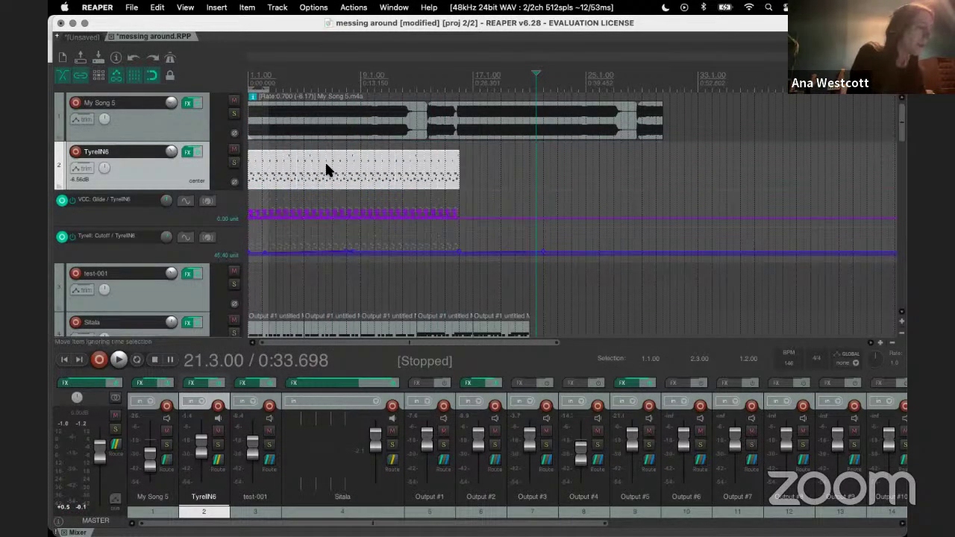
# Step: Move all the Output #1 MIDI items on the Sitala track together so they start at 9.1.00
pyautogui.scroll(-1, 326, 165)
pyautogui.scroll(-1, 326, 169)
pyautogui.scroll(-5, 149, 274)
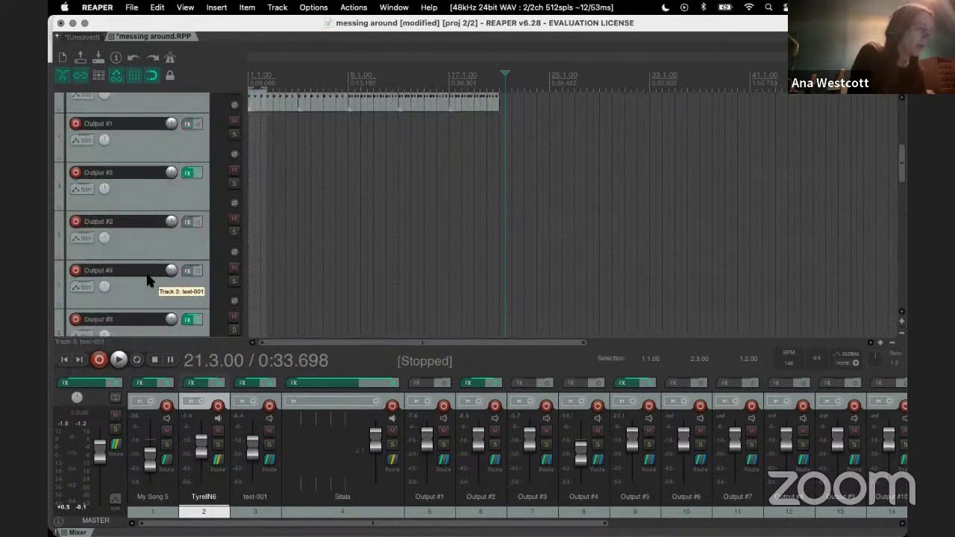
pyautogui.scroll(3, 149, 276)
pyautogui.click(272, 240)
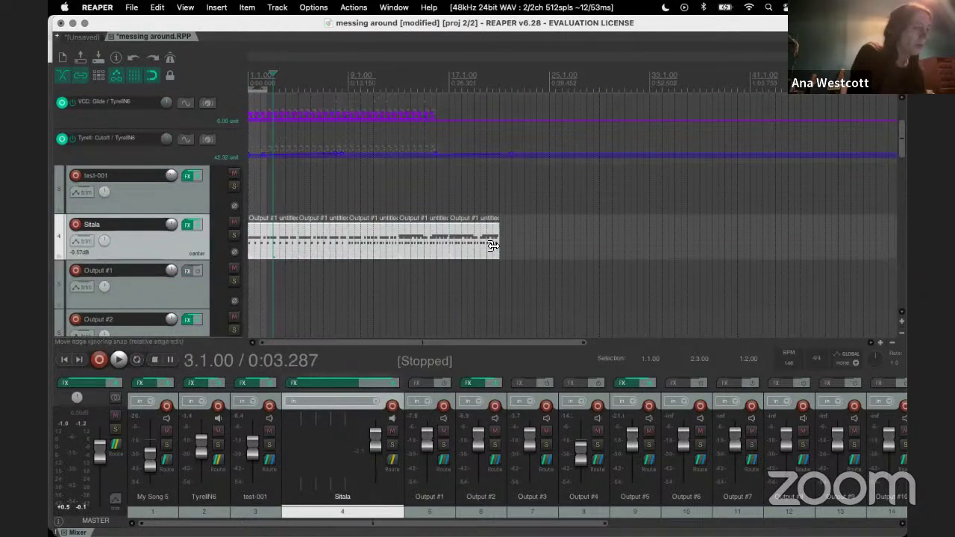
pyautogui.moveTo(248, 238); pyautogui.dragTo(381, 240)
pyautogui.press('super+z')
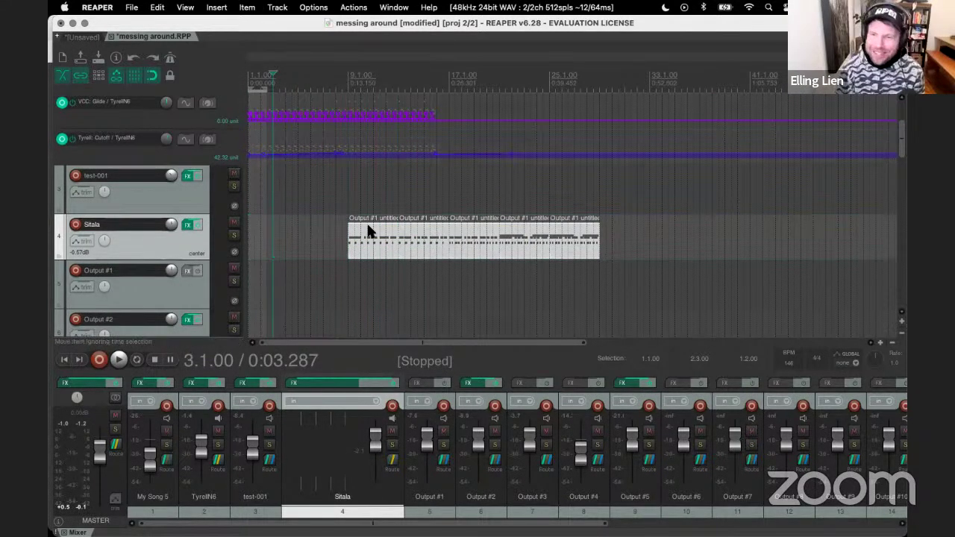
# Step: Play the rearranged project from the start
pyautogui.press('Home')
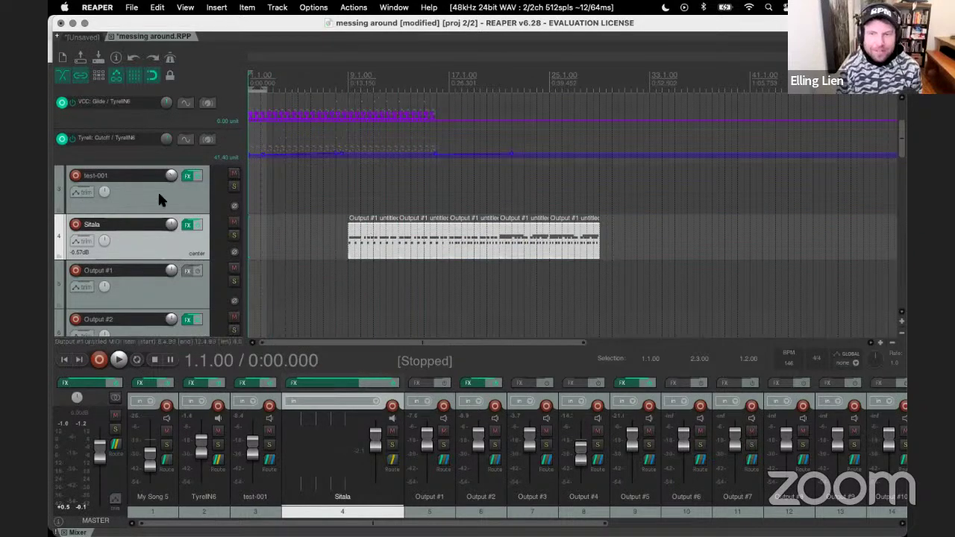
pyautogui.scroll(3, 187, 194)
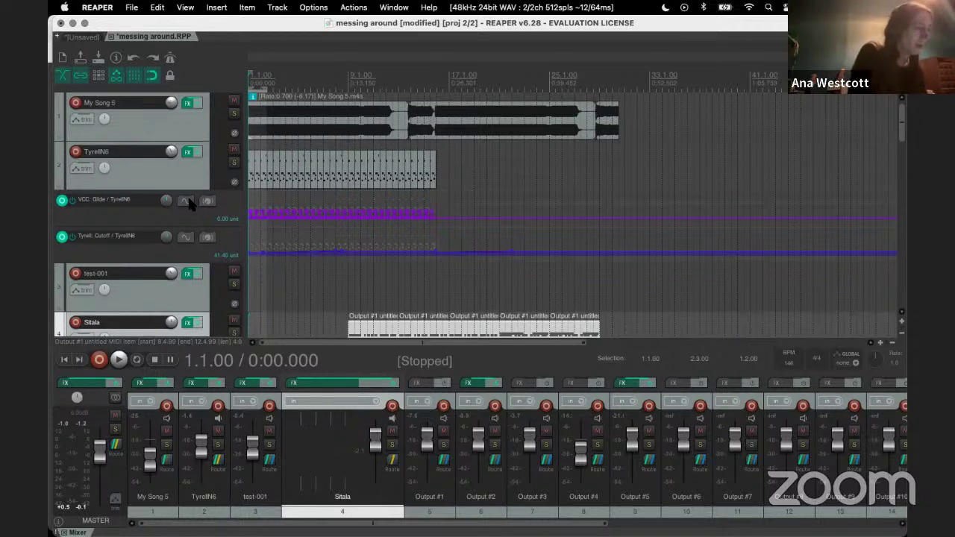
pyautogui.press('space')
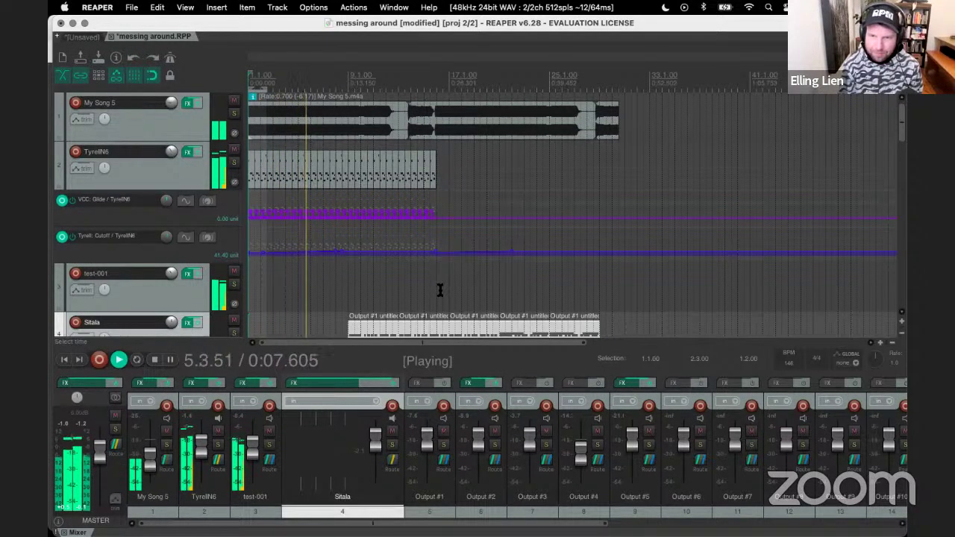
pyautogui.click(430, 177)
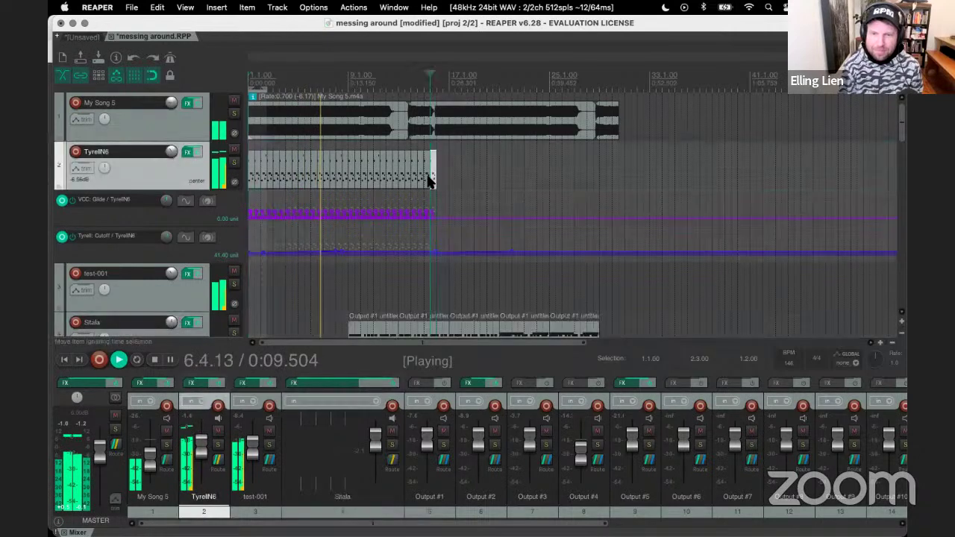
pyautogui.moveTo(394, 174); pyautogui.dragTo(438, 177)
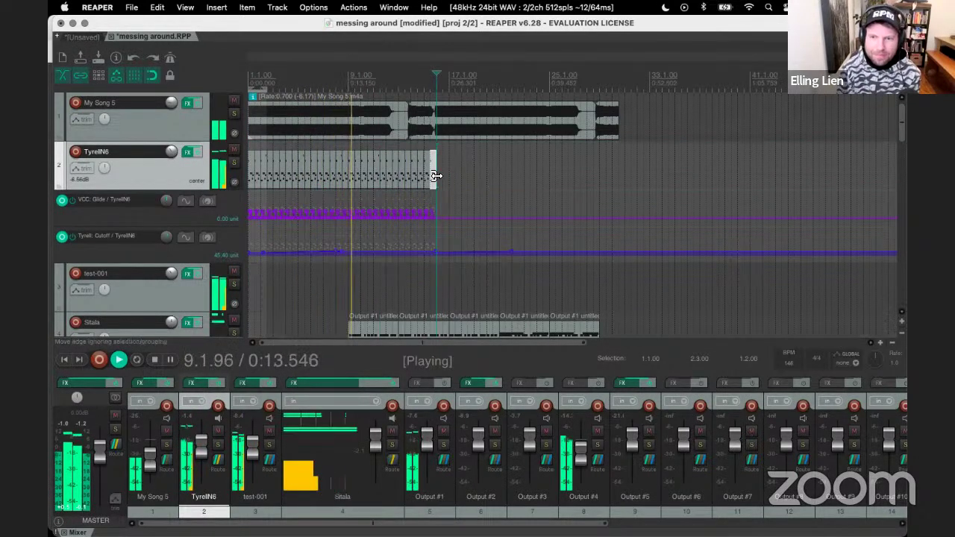
pyautogui.press('super+v')
pyautogui.press('Delete')
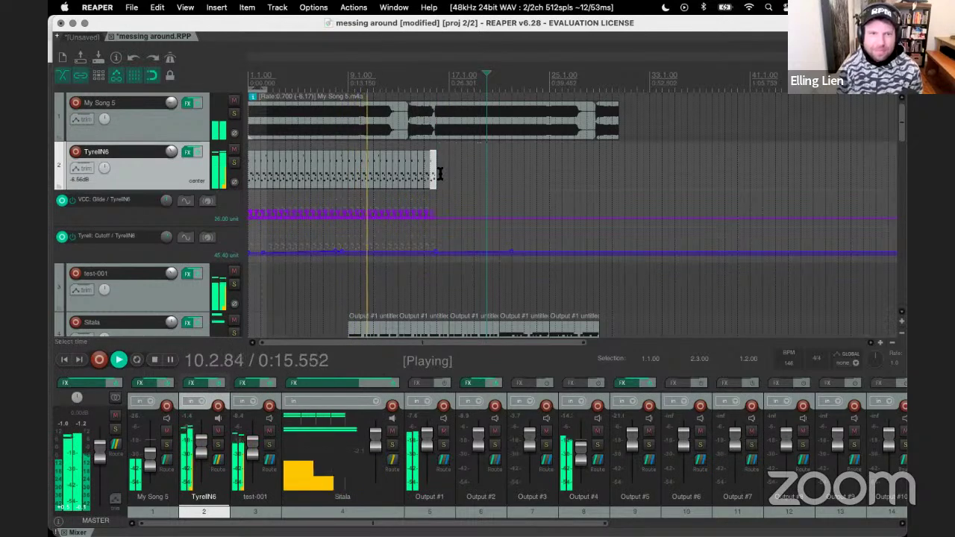
pyautogui.click(439, 175)
pyautogui.press('Home')
pyautogui.press('space')
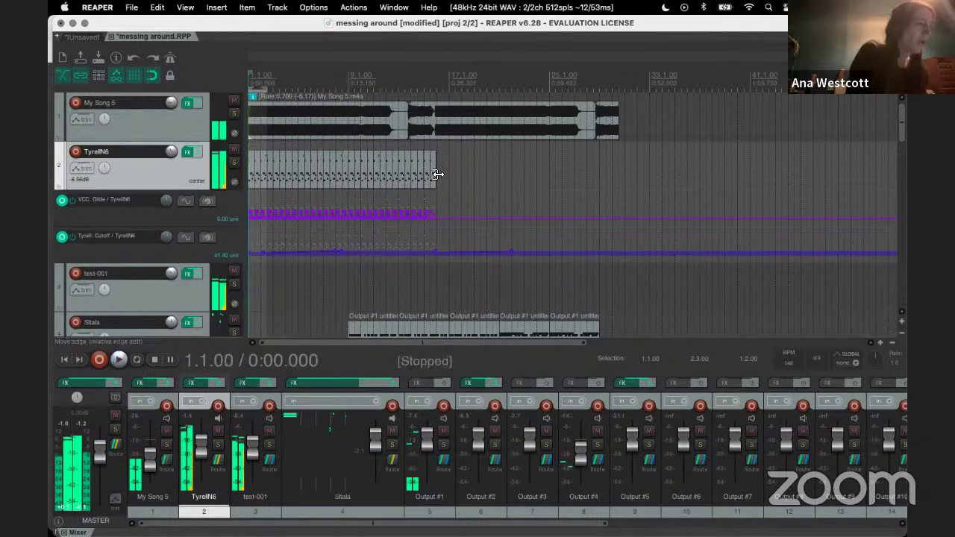
pyautogui.click(433, 153)
pyautogui.press('super+v')
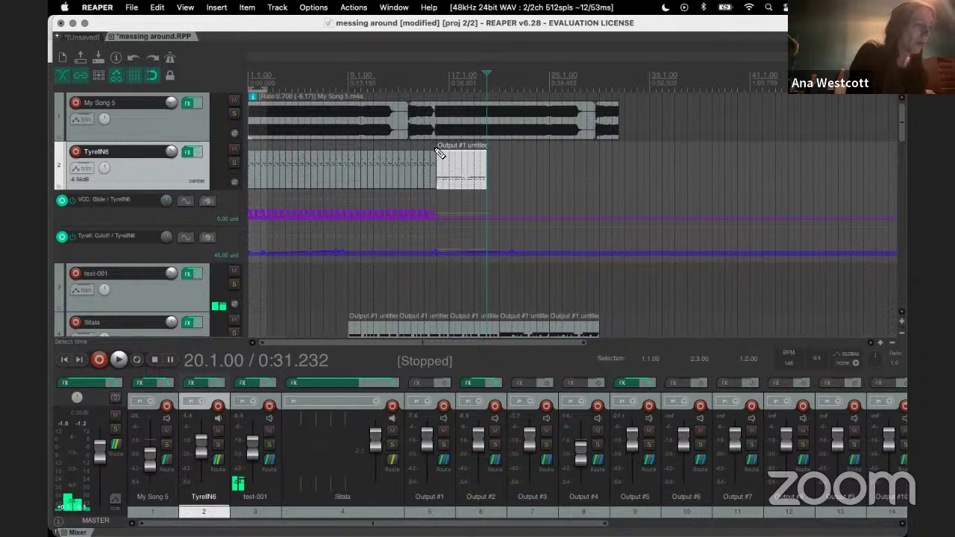
pyautogui.press('Delete')
# Step: Duplicate all the TyrellN6 items and place the copies directly against the end of the originals
pyautogui.click(431, 166)
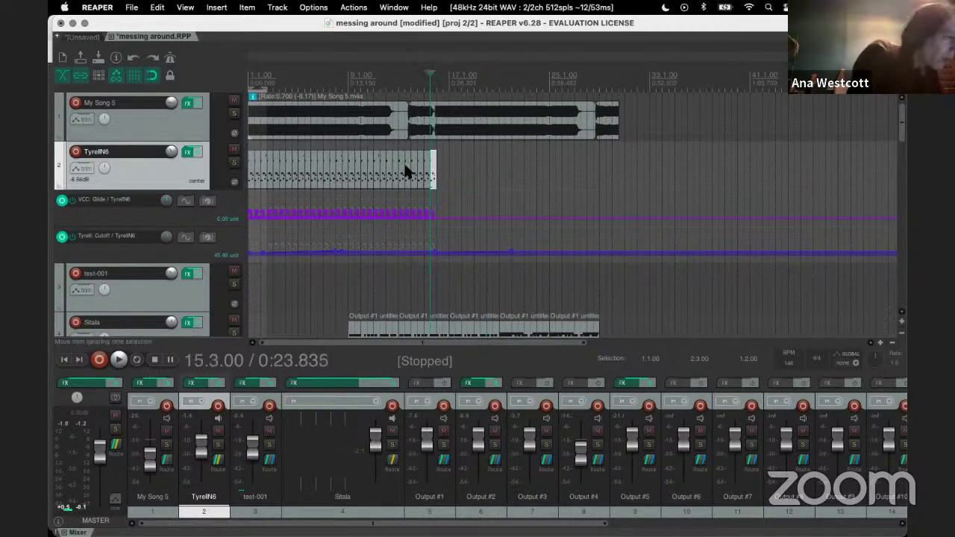
pyautogui.click(252, 168)
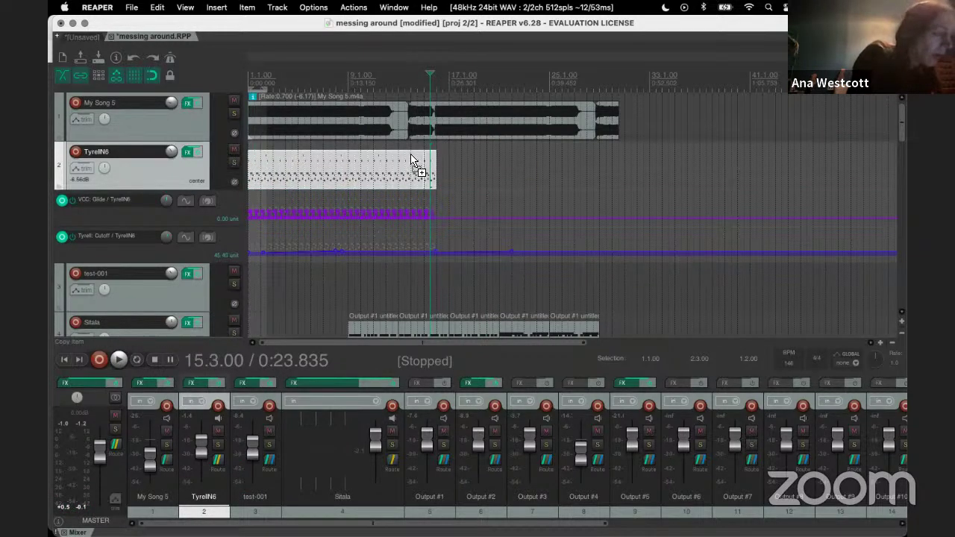
pyautogui.click(443, 166)
pyautogui.press('super+v')
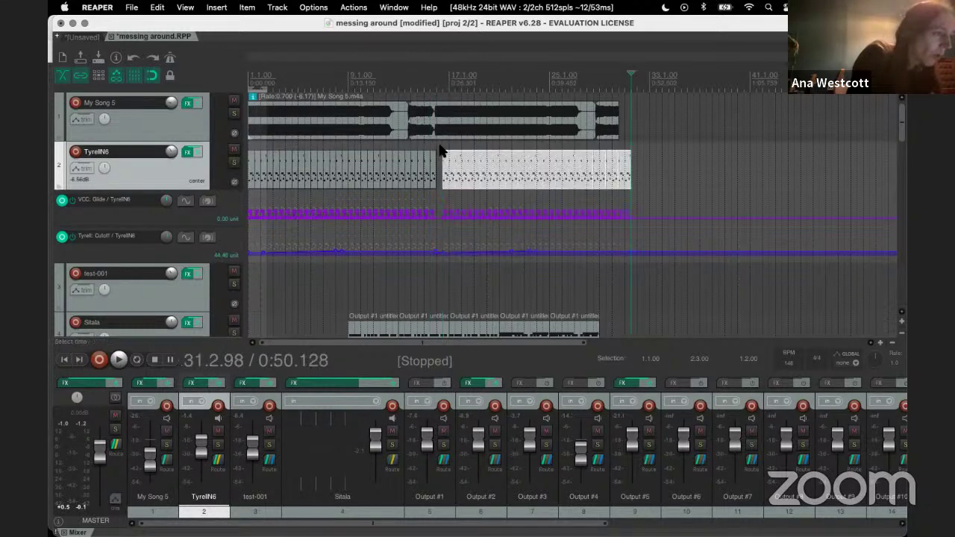
pyautogui.moveTo(492, 175); pyautogui.dragTo(483, 173)
# Step: Play the extended arrangement from the project start and examine the TyrellN6 and Sitala items from bar 9 onwards
pyautogui.press('Home')
pyautogui.press('space')
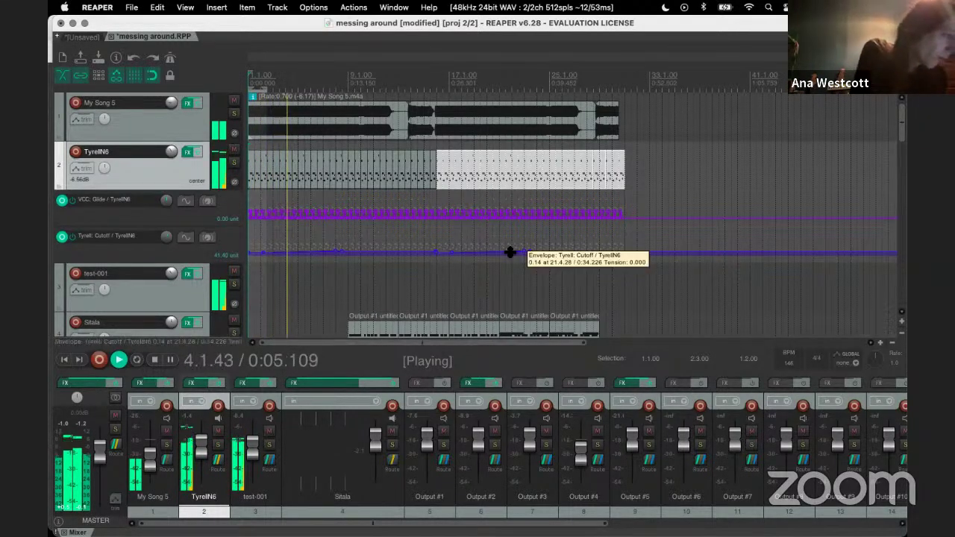
pyautogui.scroll(5, 350, 235)
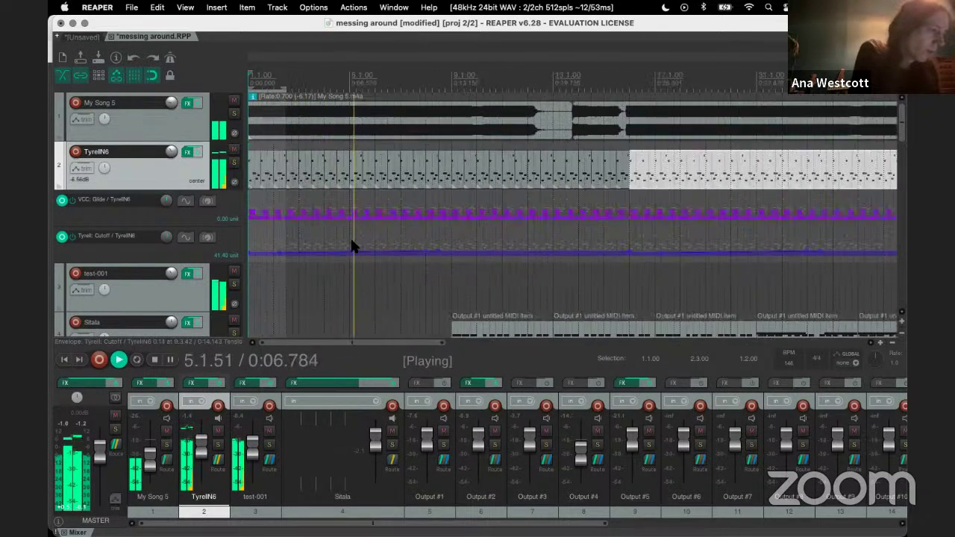
pyautogui.moveTo(348, 344); pyautogui.dragTo(405, 349)
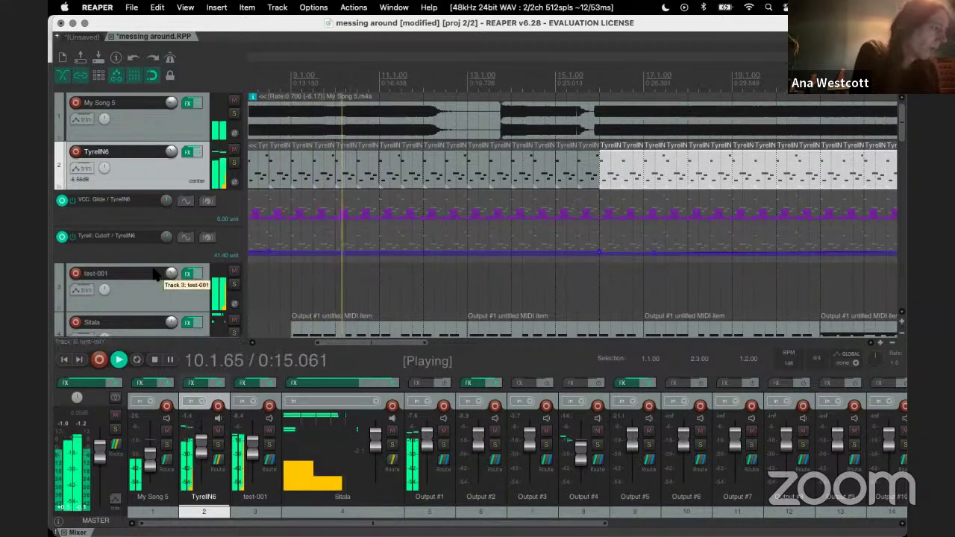
pyautogui.scroll(-5, 160, 269)
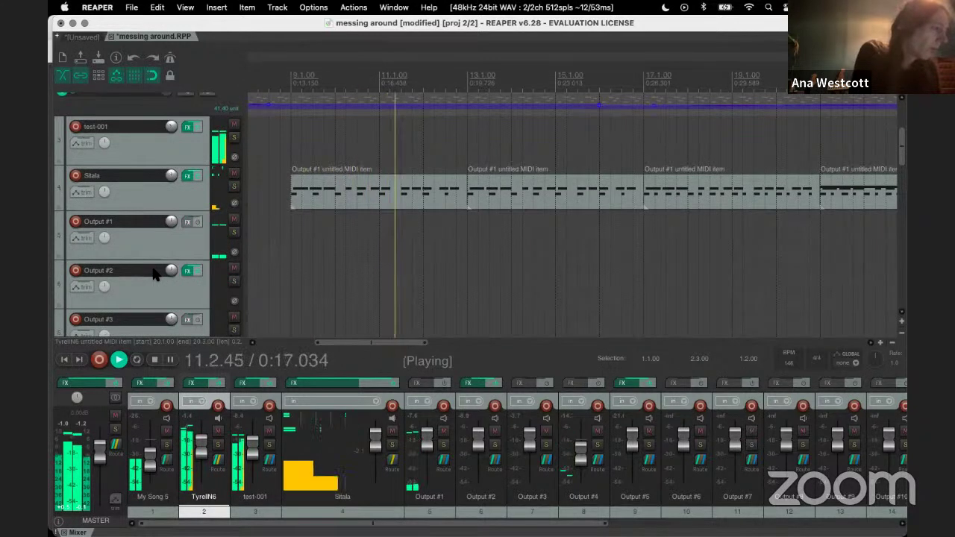
pyautogui.scroll(-2, 153, 274)
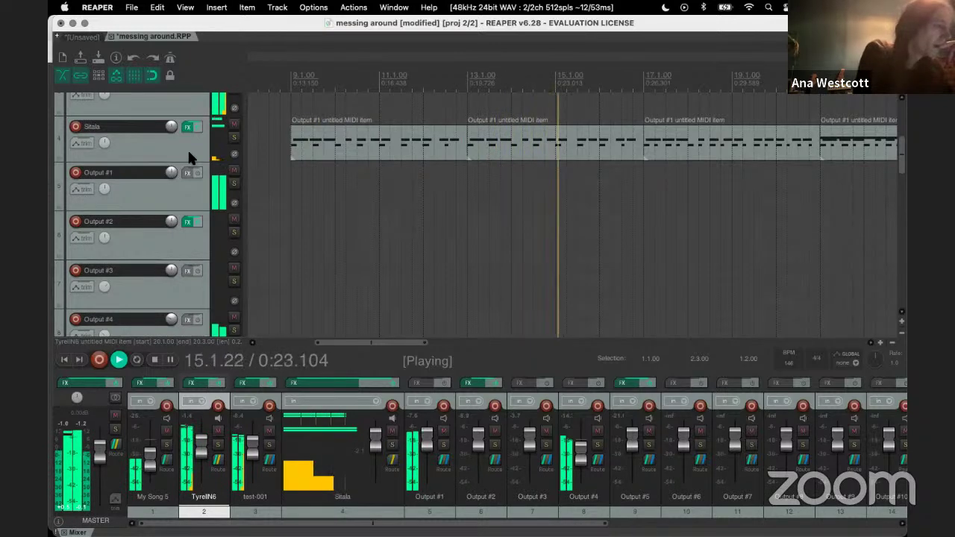
# Step: Examine every track down to the unnamed ones at the end of the track list while the project plays
pyautogui.press('-')
pyautogui.press('-')
pyautogui.press('-')
pyautogui.press('-')
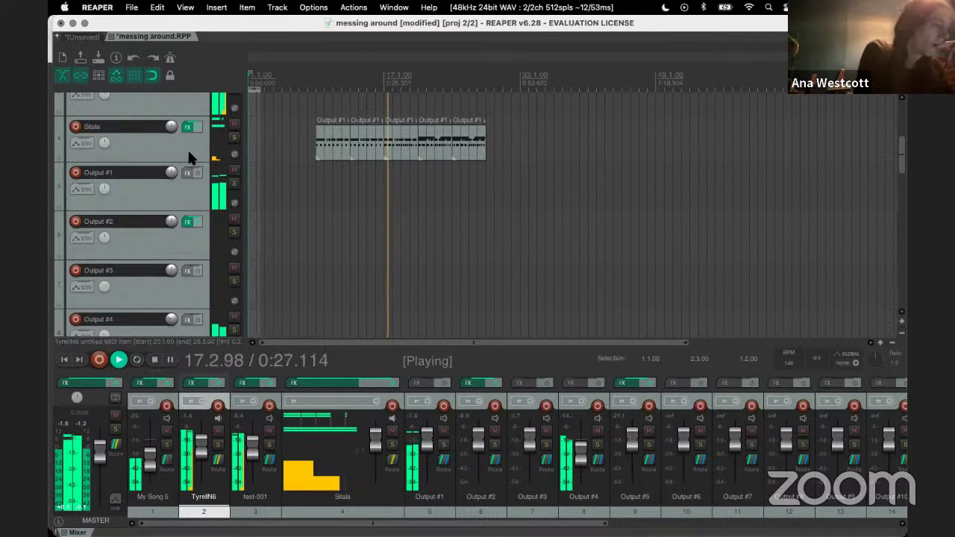
pyautogui.scroll(5, 187, 148)
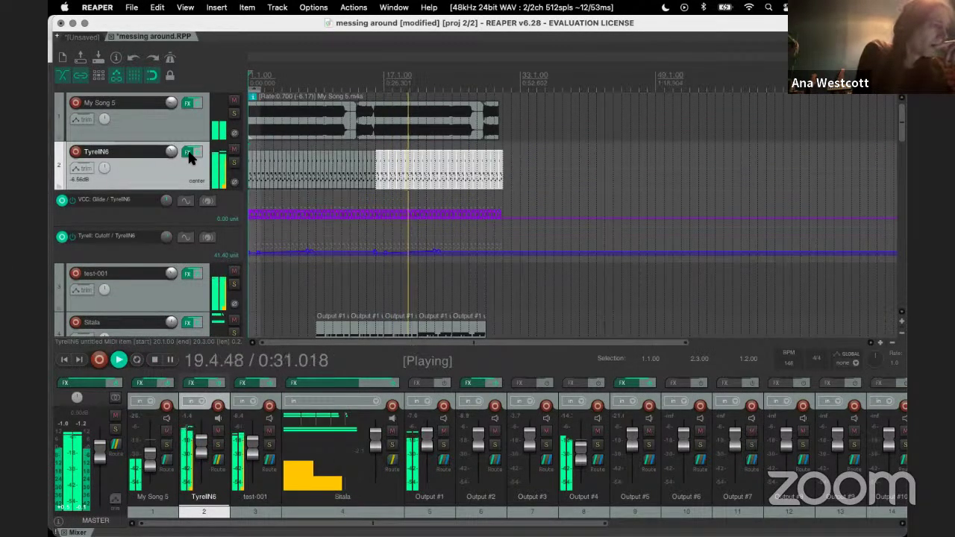
pyautogui.scroll(-5, 189, 156)
pyautogui.scroll(-10, 189, 157)
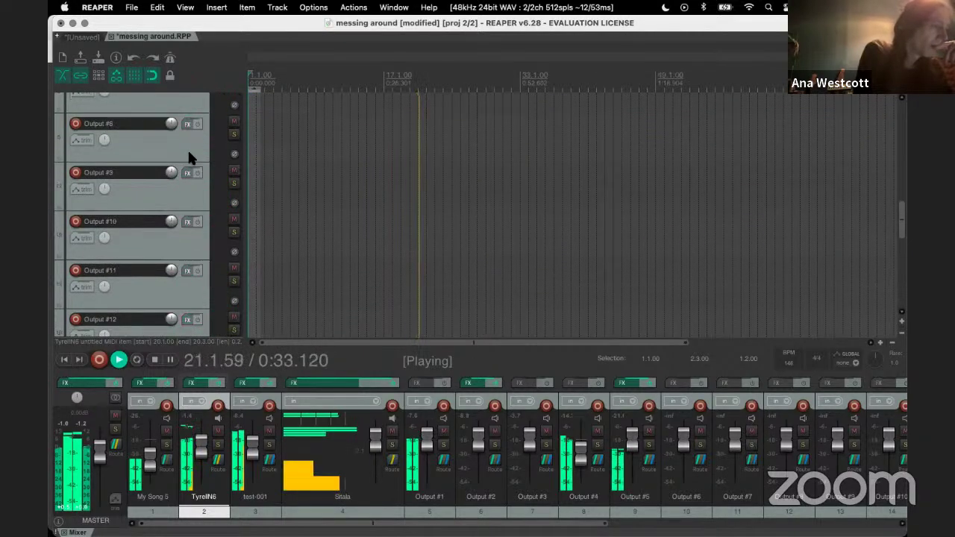
pyautogui.scroll(-2, 187, 149)
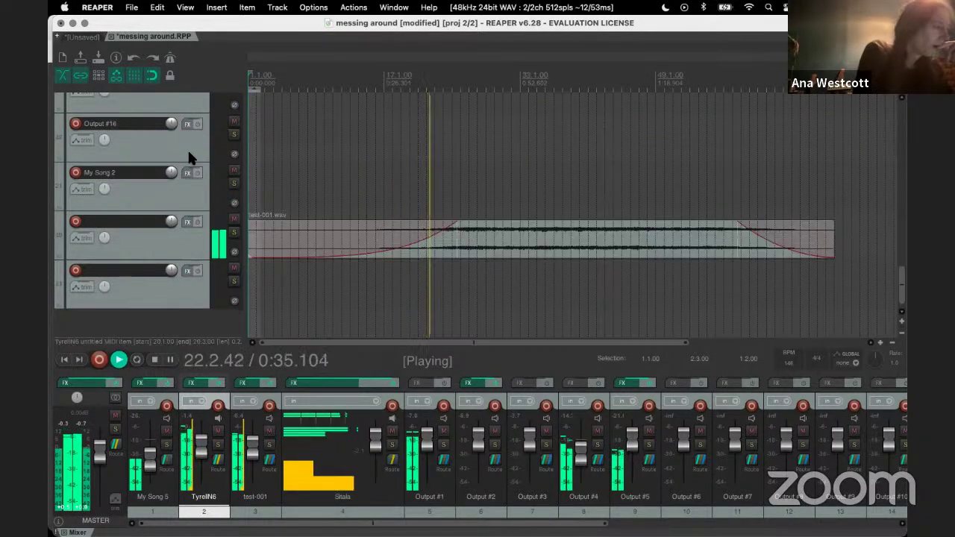
# Step: Mute the Output #5 track during playback, then stop the project
pyautogui.scroll(5, 195, 202)
pyautogui.scroll(8, 195, 203)
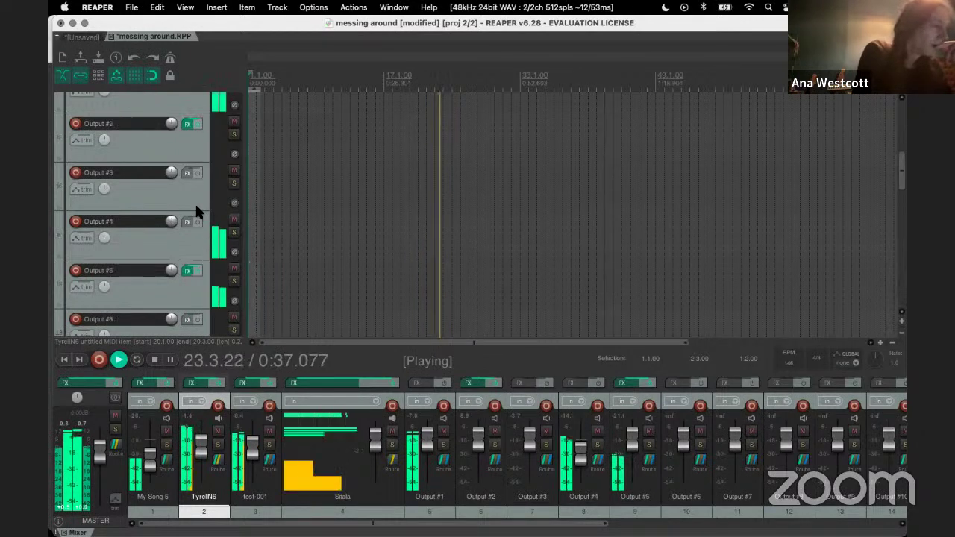
pyautogui.click(234, 268)
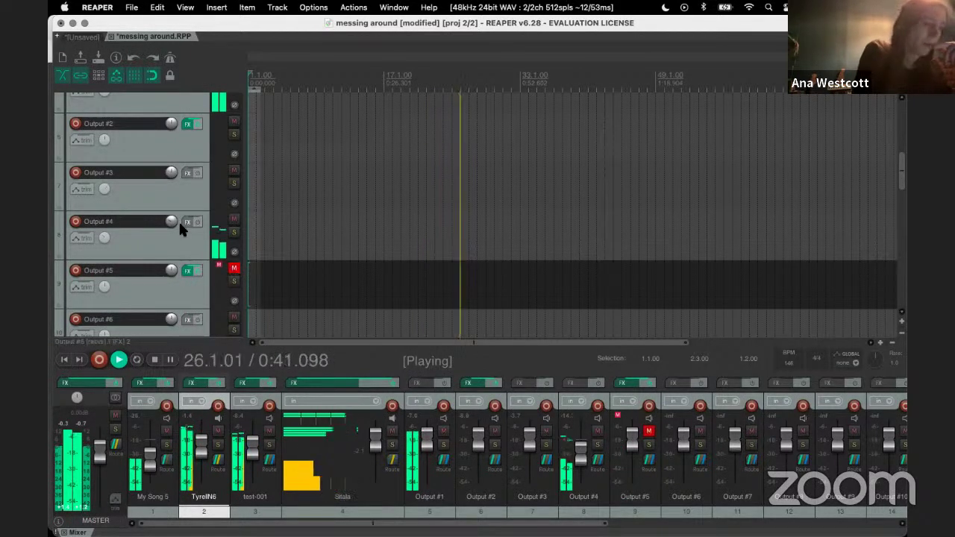
pyautogui.scroll(5, 179, 228)
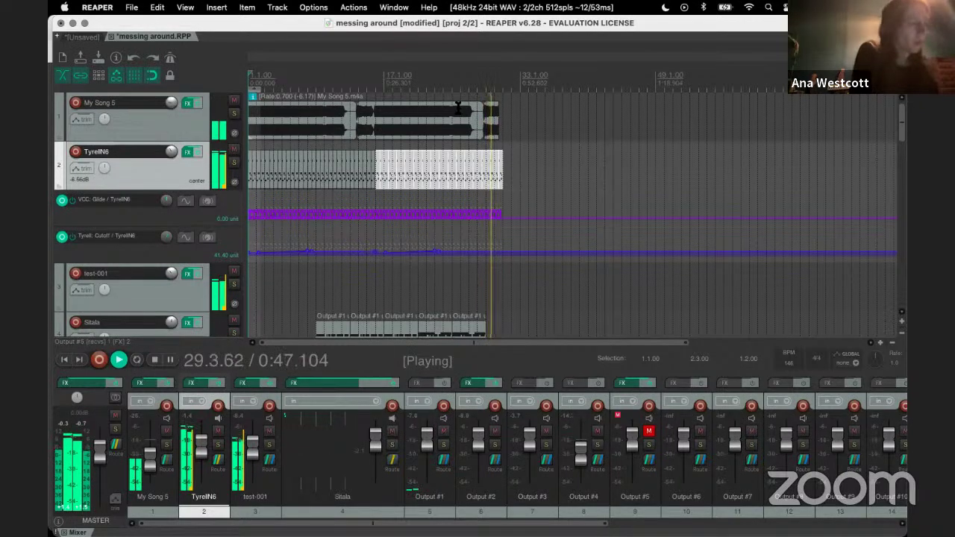
pyautogui.press('space')
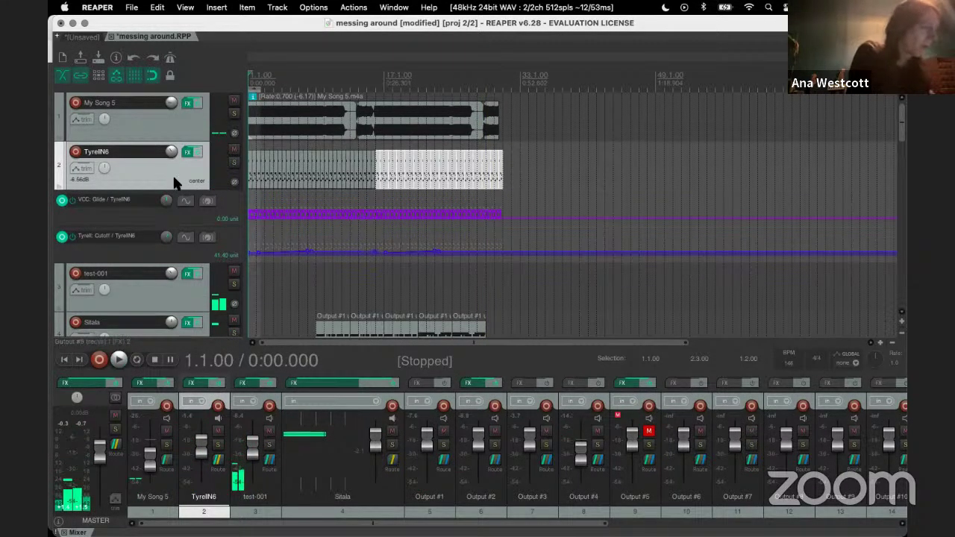
# Step: Delete the test-001.wav item from track 22 and select the TyrellN6 track
pyautogui.scroll(-10, 227, 160)
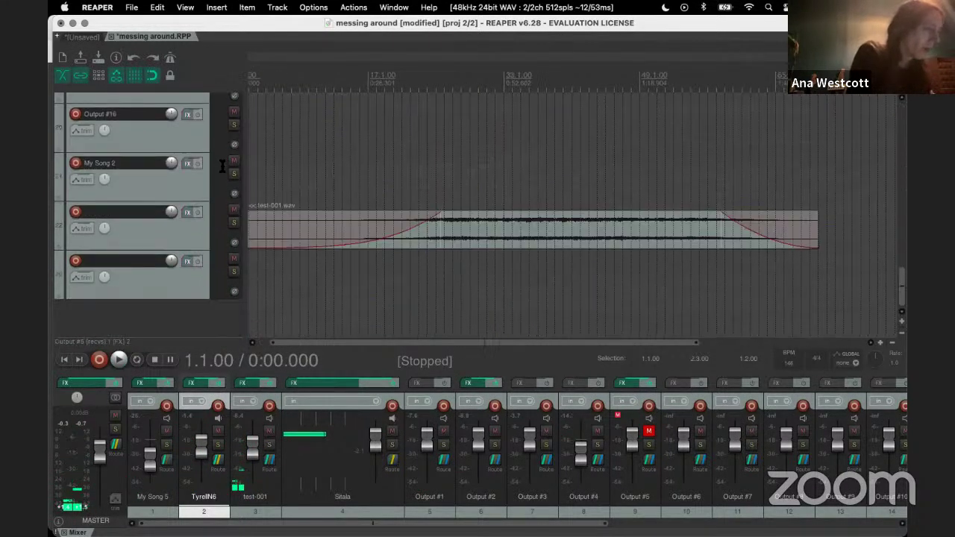
pyautogui.click(586, 247)
pyautogui.click(595, 235)
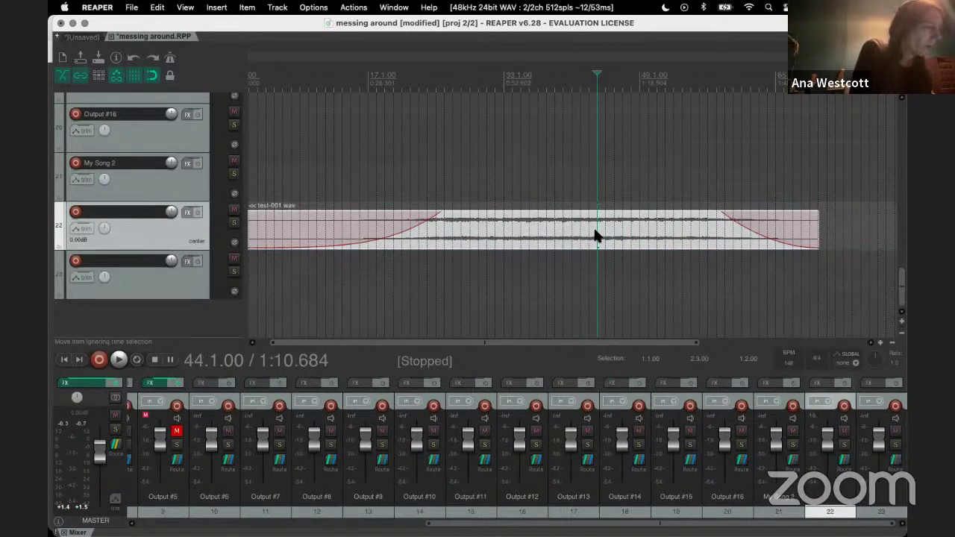
pyautogui.press('Delete')
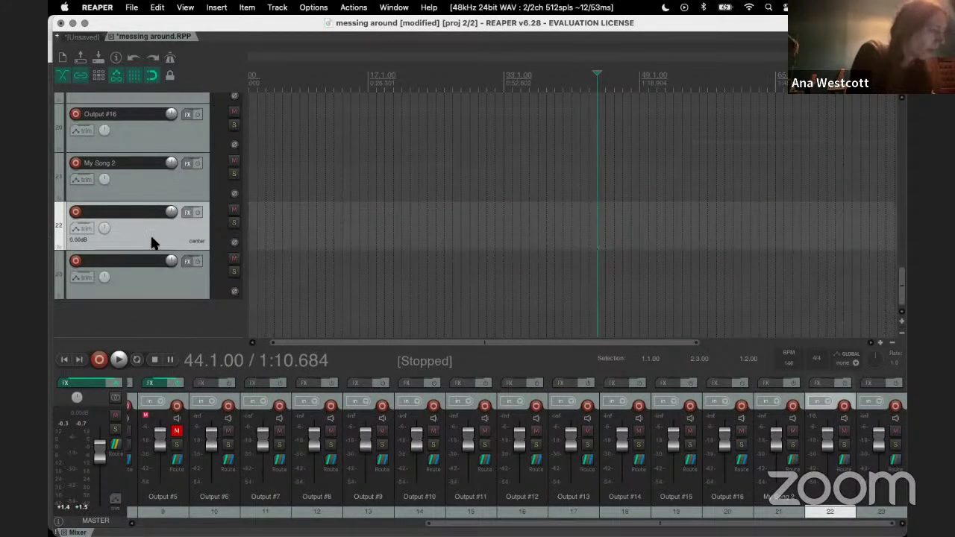
pyautogui.scroll(10, 150, 240)
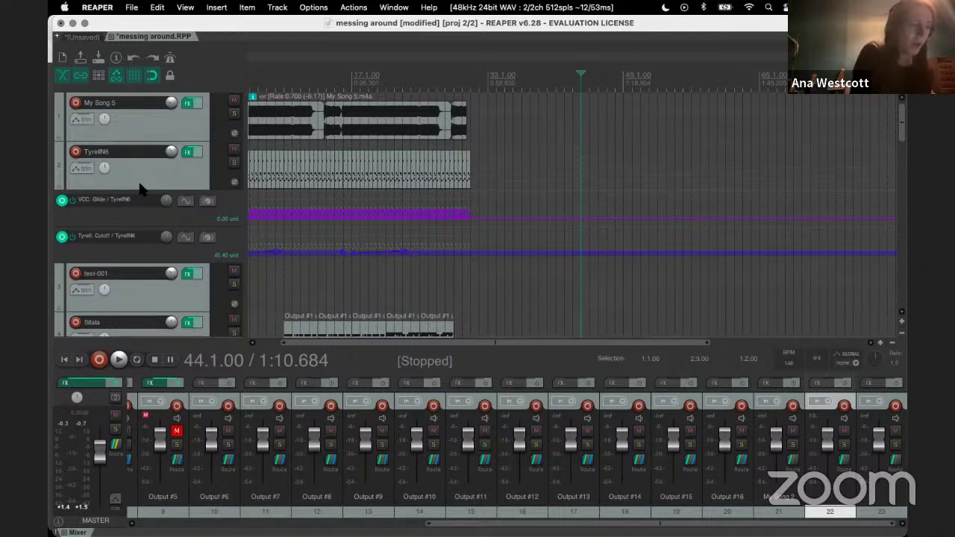
pyautogui.click(192, 174)
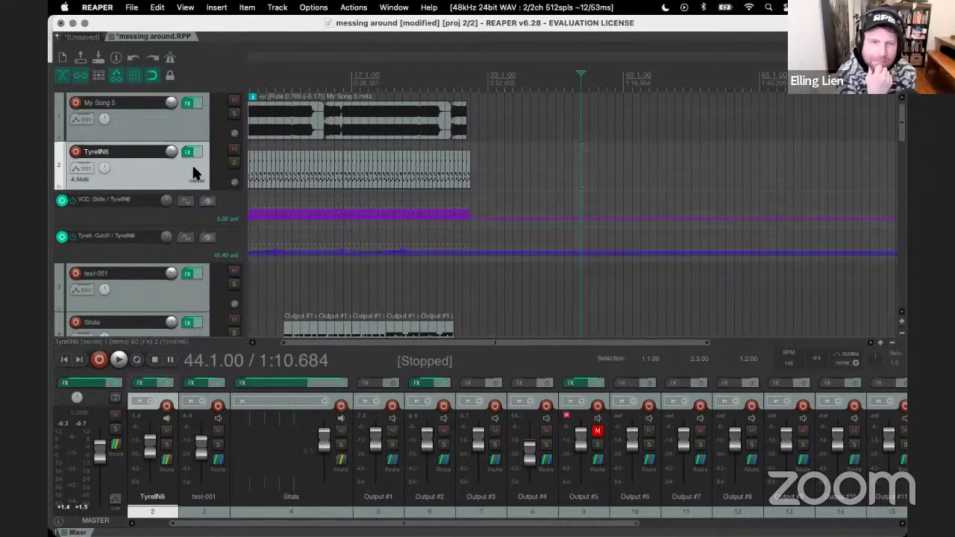
# Step: Examine where the My Song 5, TyrellN6 and Sitala items end around bar 31 and return the edit cursor to the project start
pyautogui.click(468, 111)
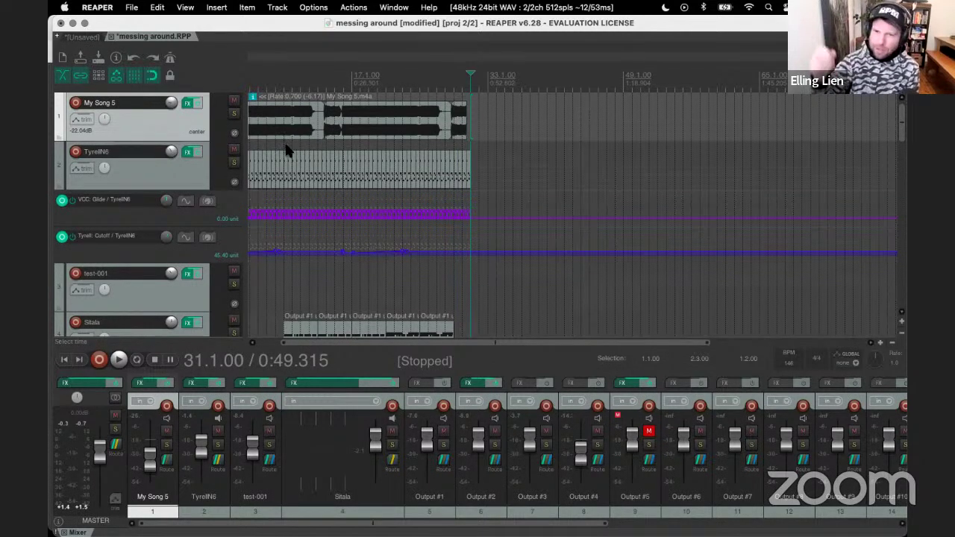
pyautogui.scroll(-3, 139, 206)
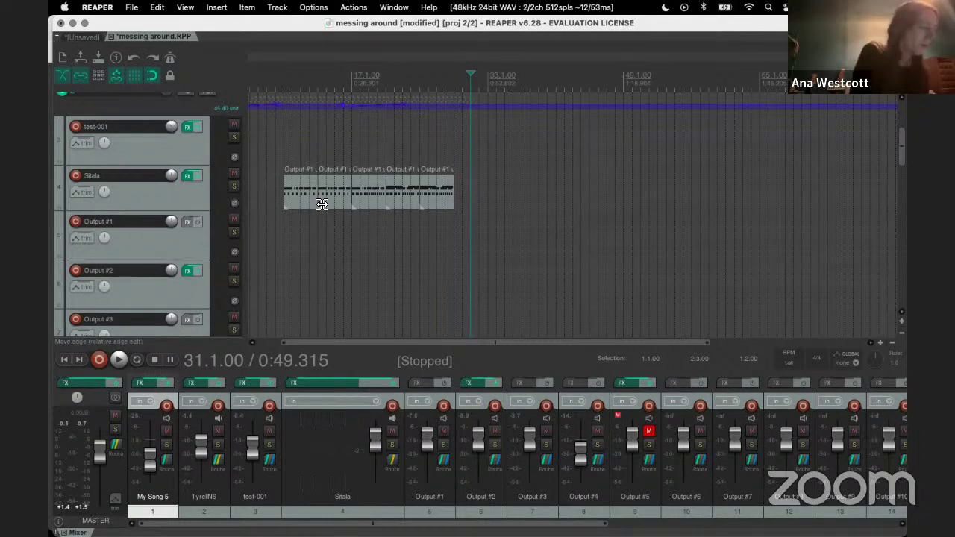
pyautogui.scroll(5, 322, 204)
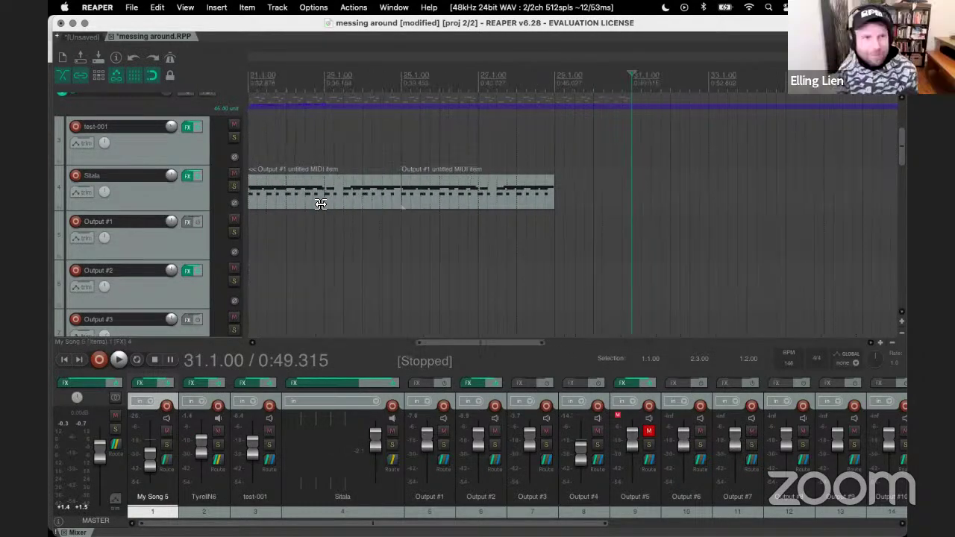
pyautogui.scroll(3, 320, 205)
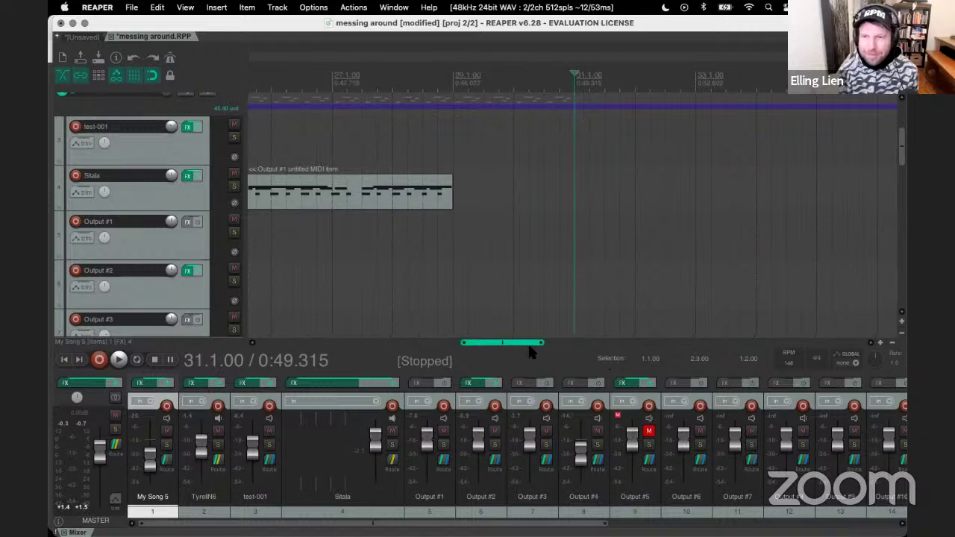
pyautogui.moveTo(528, 348); pyautogui.dragTo(393, 343)
pyautogui.scroll(-6, 394, 343)
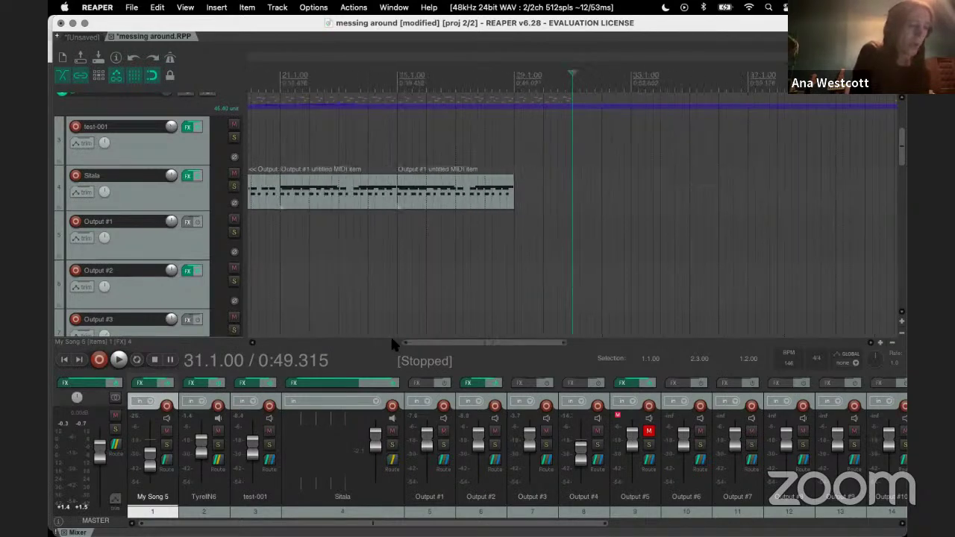
pyautogui.scroll(4, 198, 197)
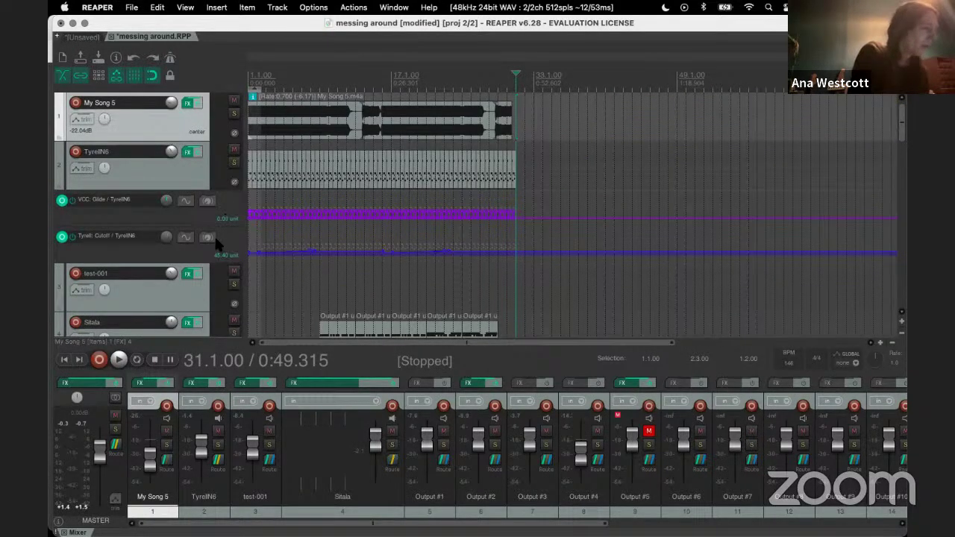
pyautogui.press('Home')
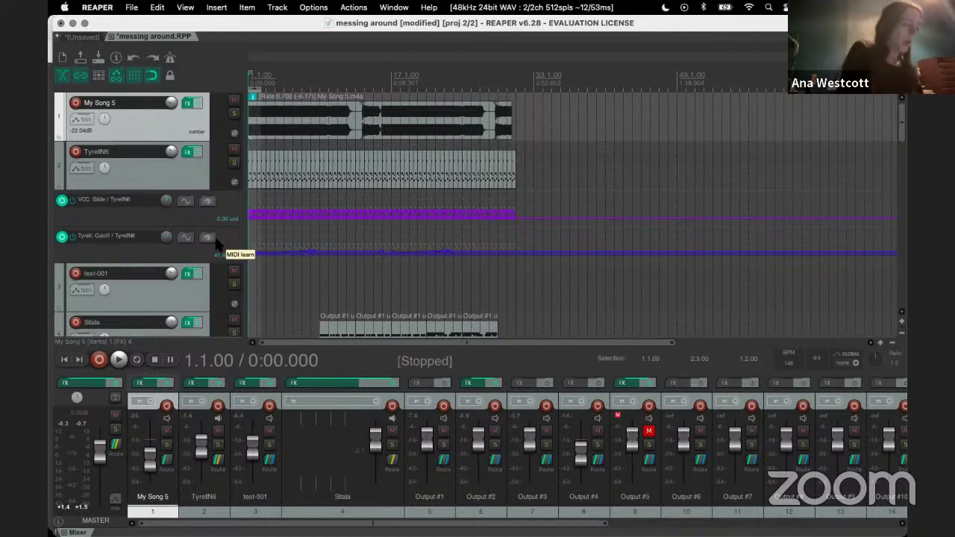
# Step: Launch VCV Rack 2 Free and dismiss its welcome tips
pyautogui.moveTo(388, 531)
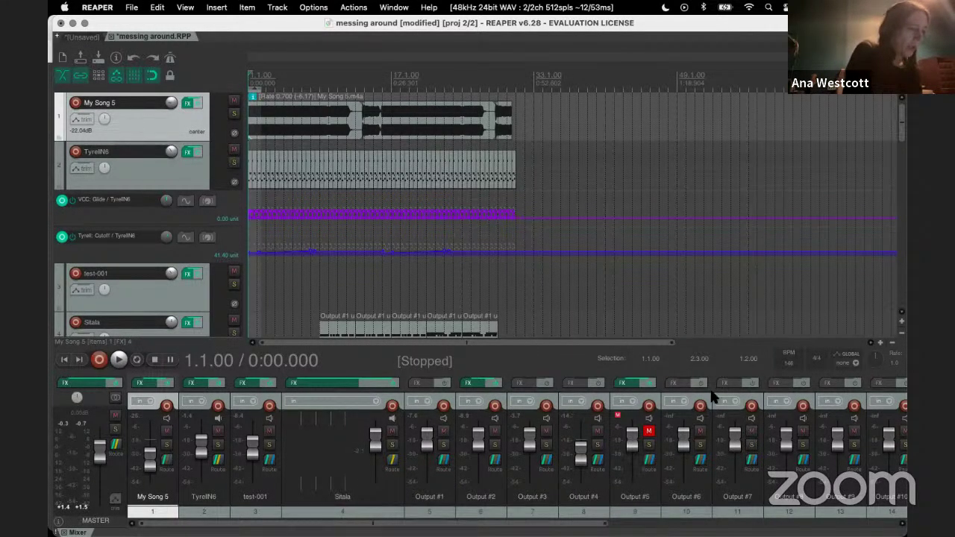
pyautogui.moveTo(503, 515)
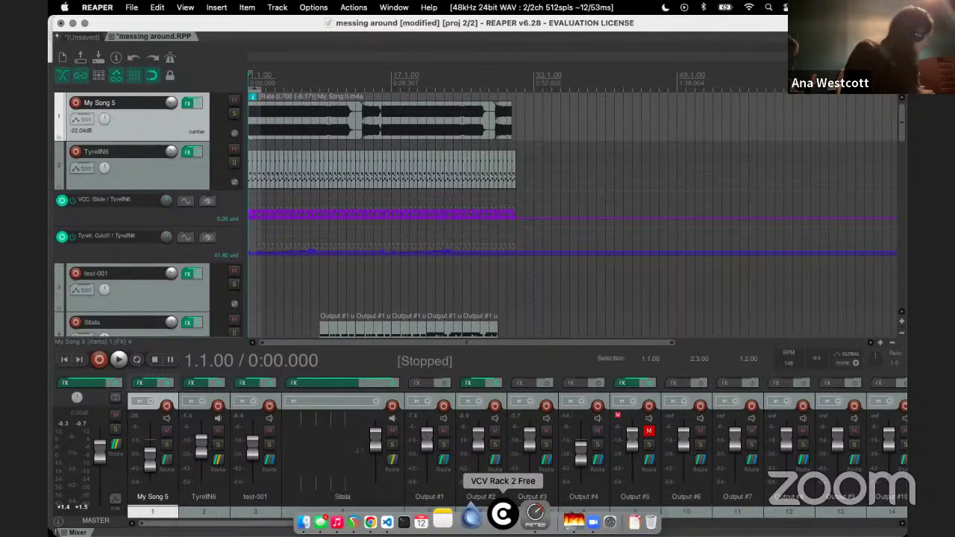
pyautogui.click(503, 515)
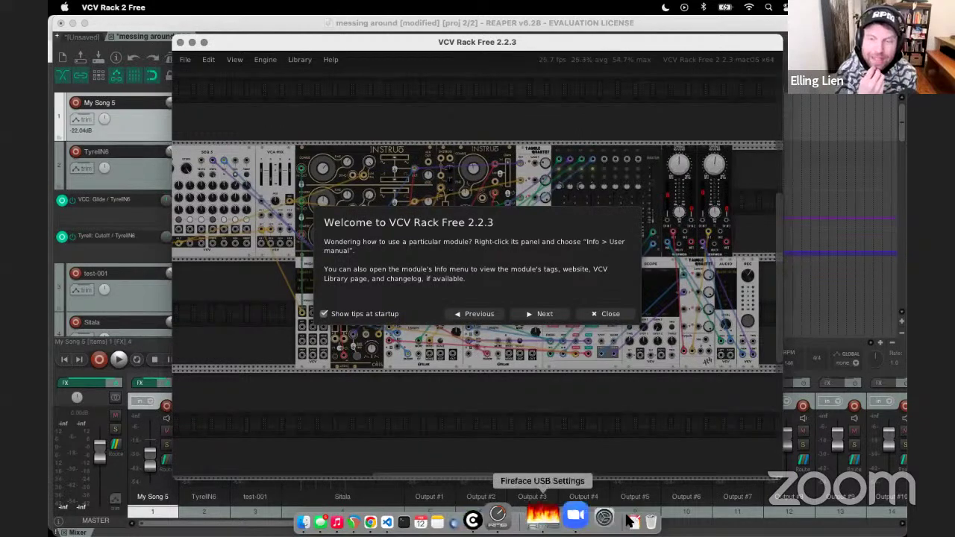
pyautogui.click(606, 315)
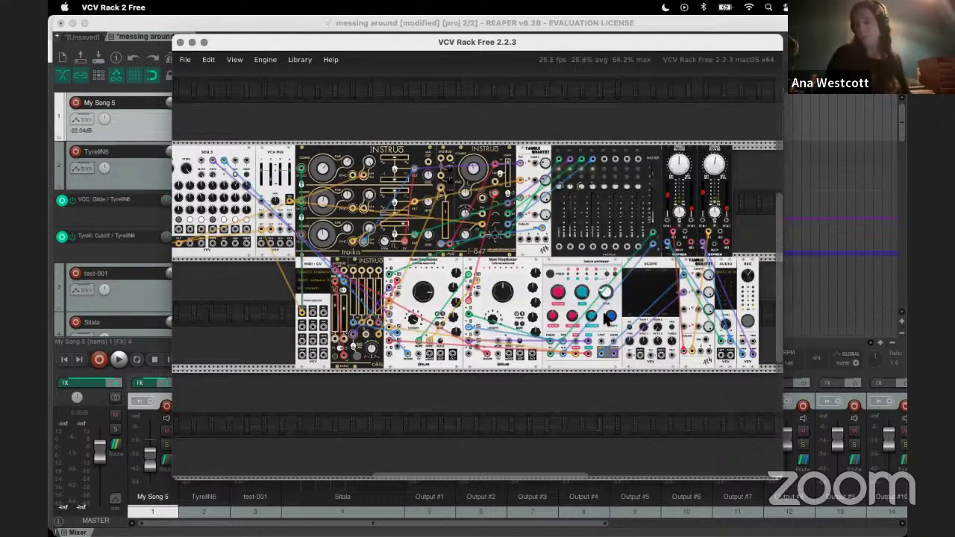
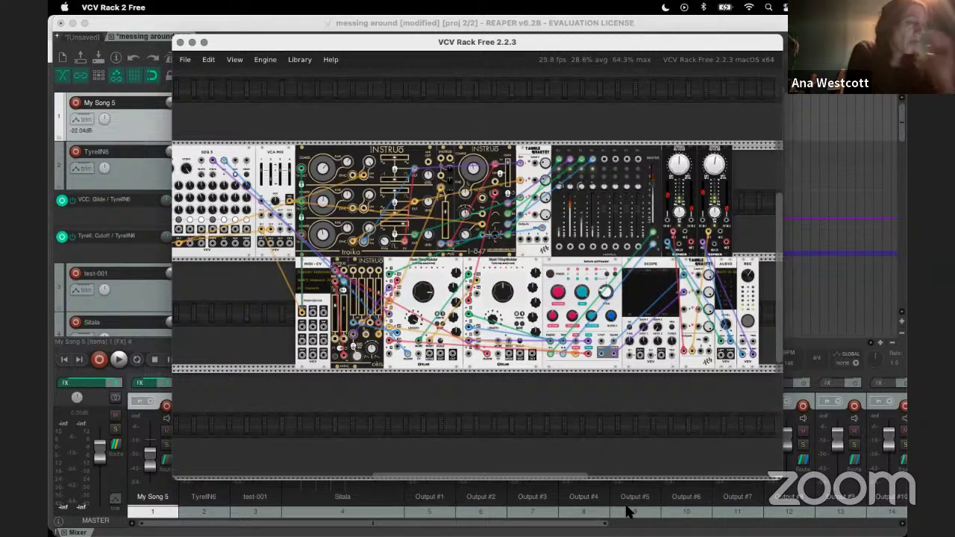
pyautogui.press('super+Tab')
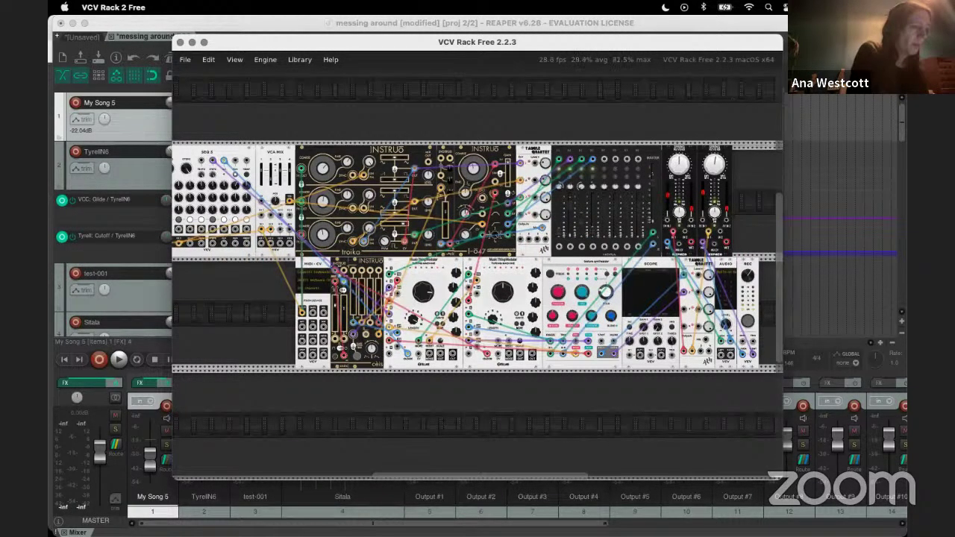
pyautogui.moveTo(582, 513)
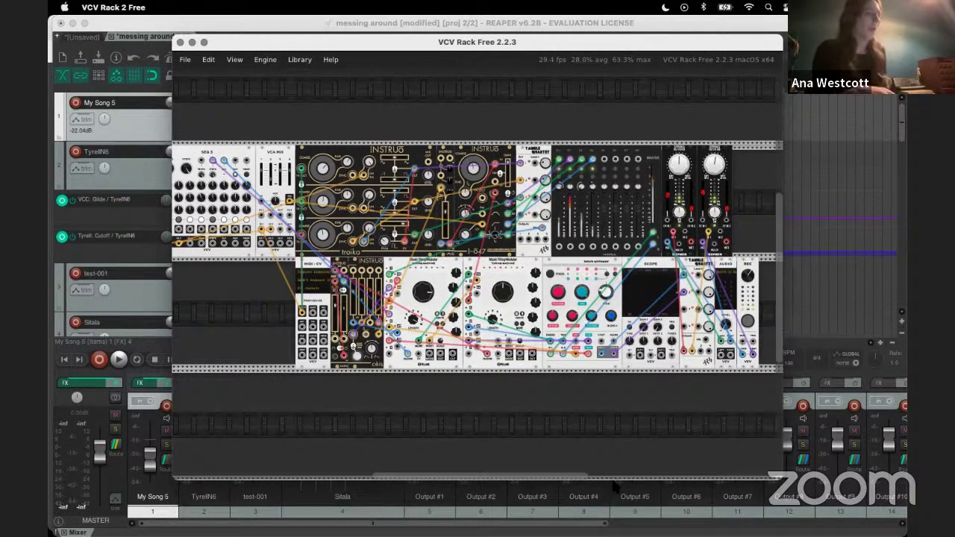
pyautogui.click(183, 61)
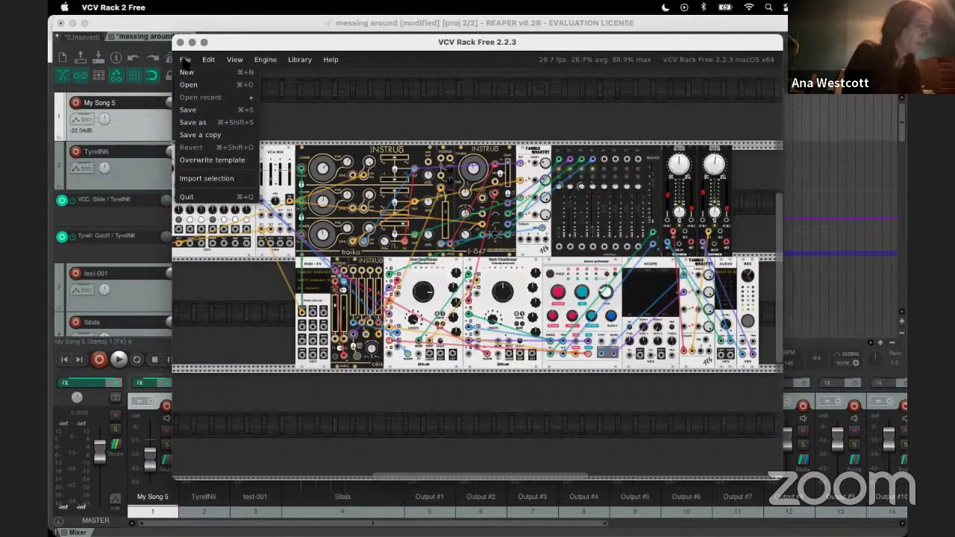
pyautogui.click(185, 65)
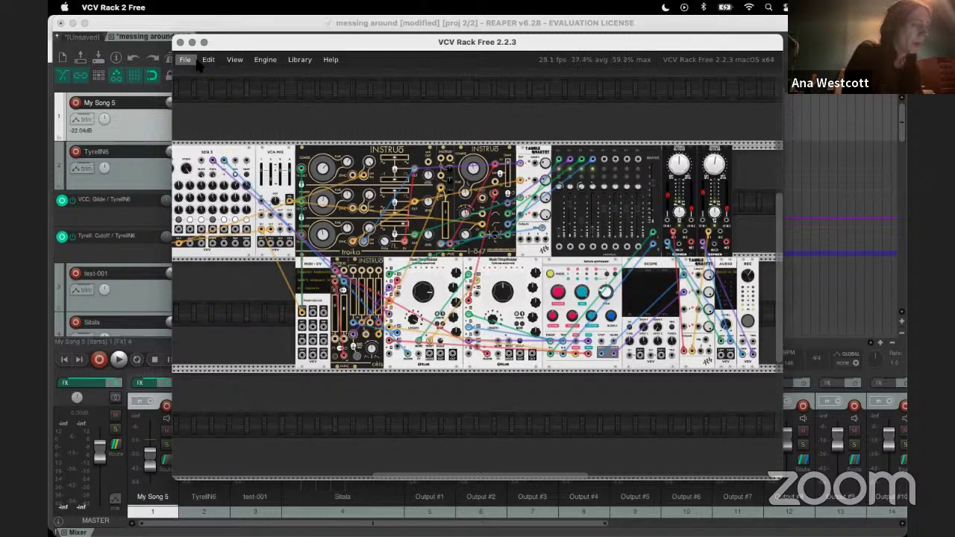
pyautogui.scroll(-4, 347, 118)
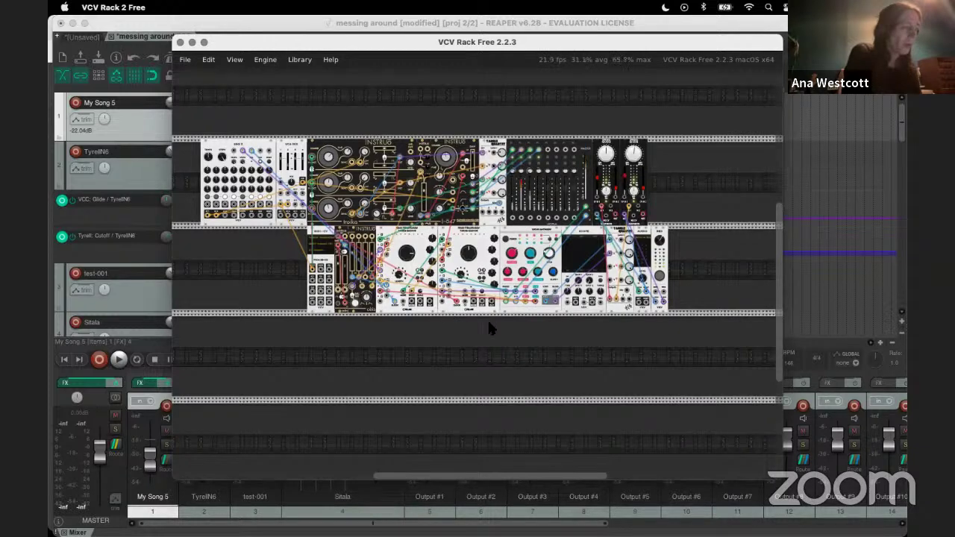
pyautogui.click(185, 60)
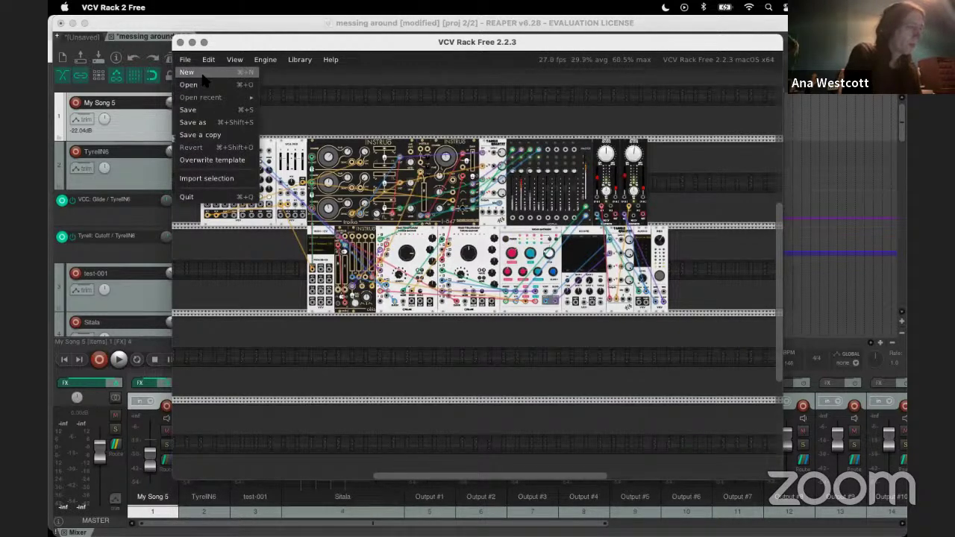
pyautogui.click(201, 74)
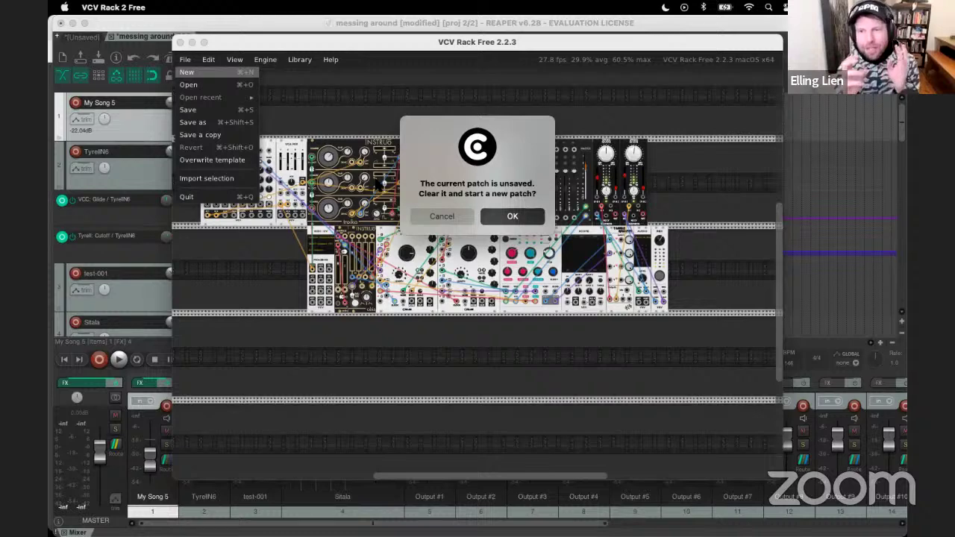
pyautogui.click(420, 217)
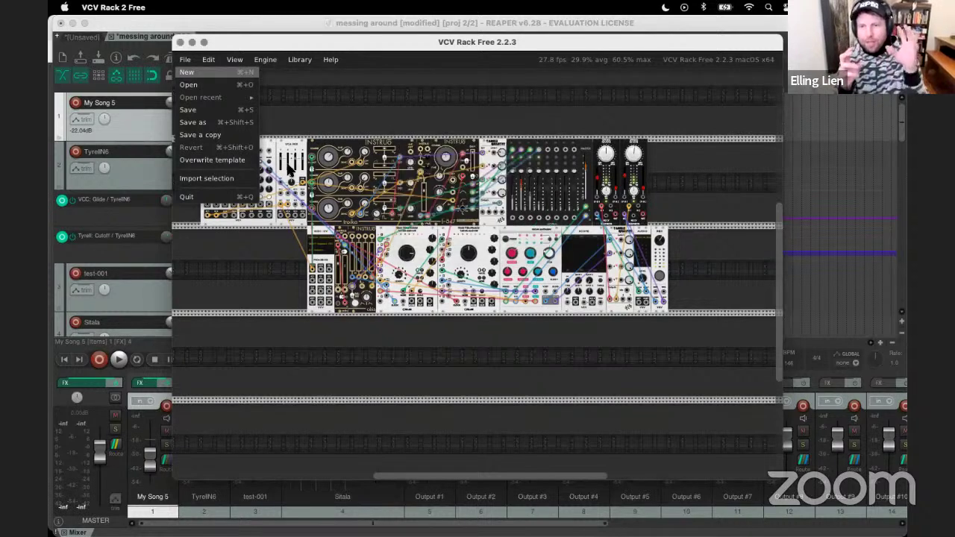
# Step: Save the current patch as Untitledasdasdf in the patches folder and start a new patch
pyautogui.click(251, 125)
pyautogui.click(374, 208)
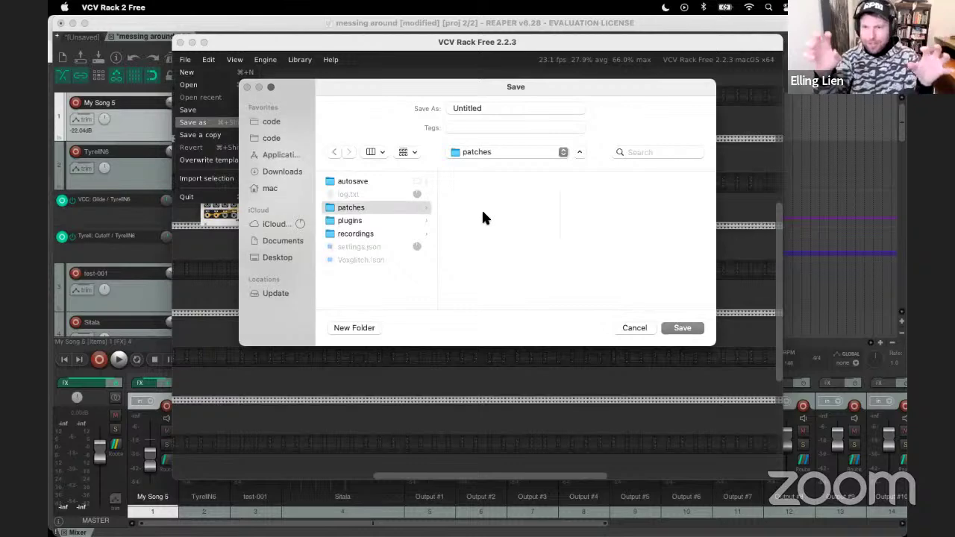
pyautogui.click(493, 109)
pyautogui.write('asdasdf')
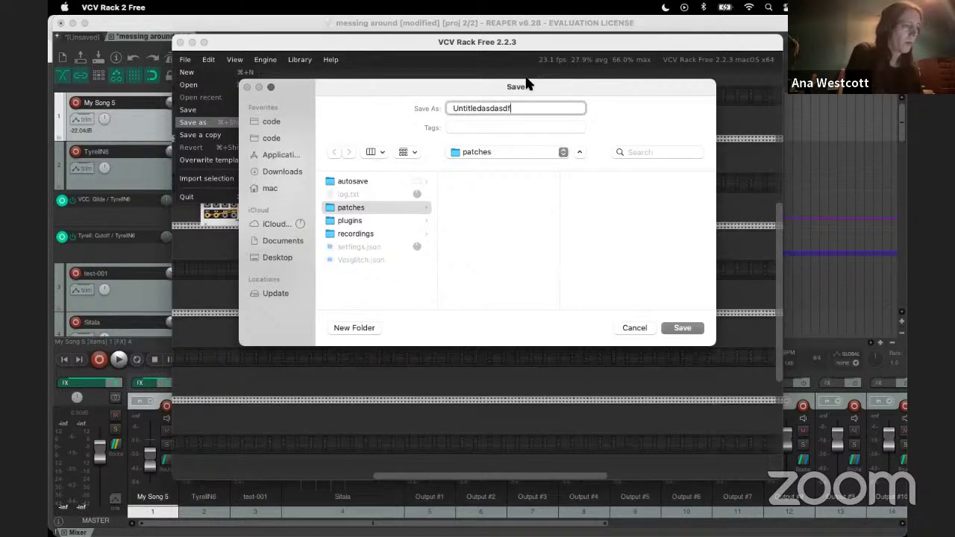
pyautogui.click(693, 327)
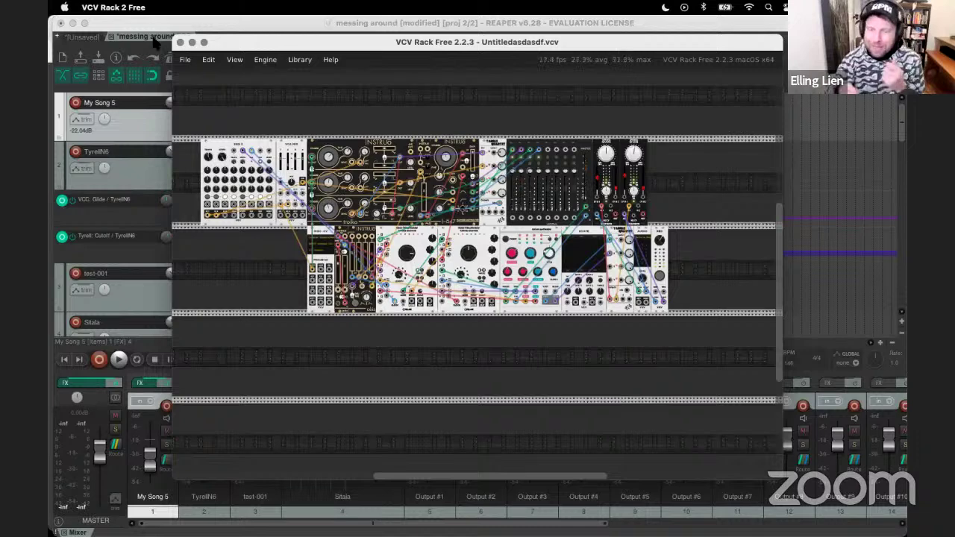
pyautogui.click(184, 60)
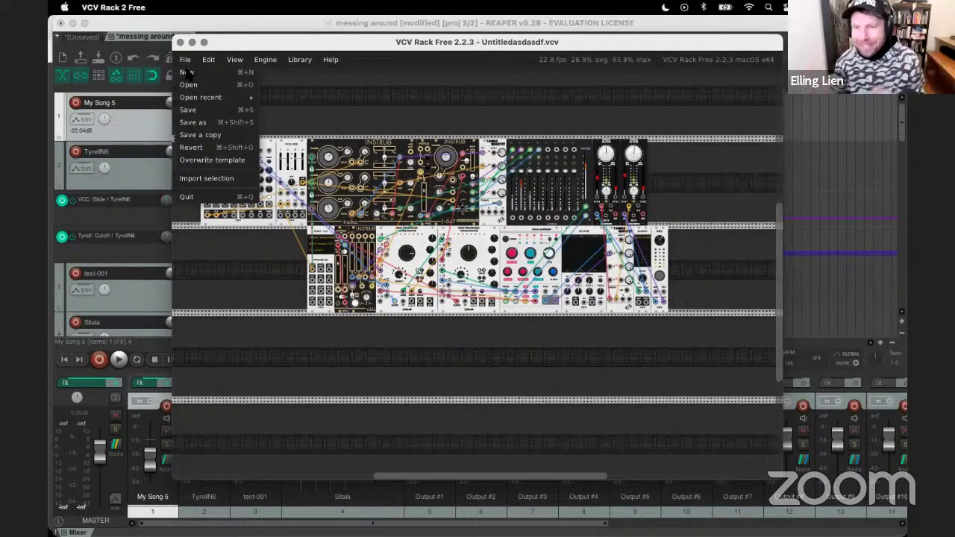
pyautogui.click(187, 73)
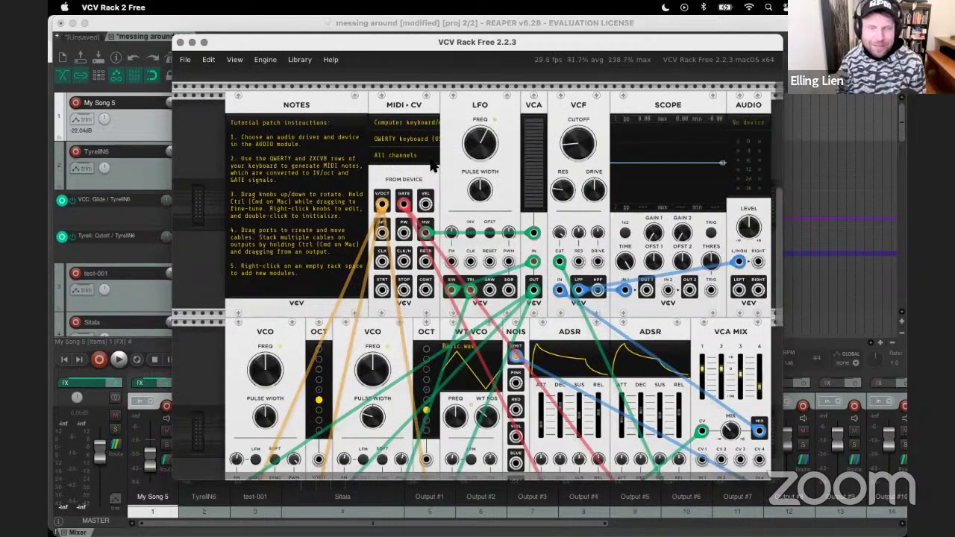
# Step: Examine the new patch's tutorial notes and its MIDI-CV, VCO, ADSR, SCOPE and VCA MIX modules with their cabling
pyautogui.scroll(-3, 432, 165)
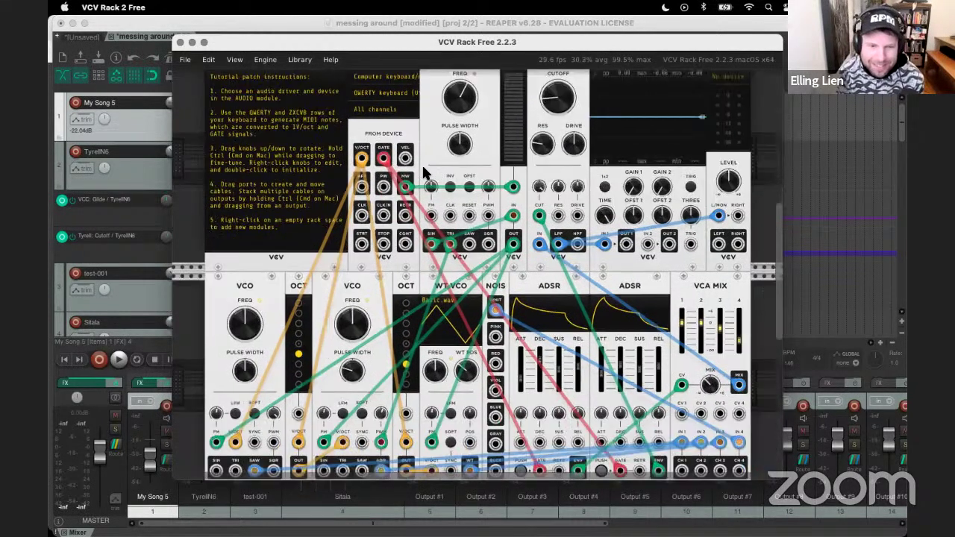
pyautogui.scroll(-5, 421, 163)
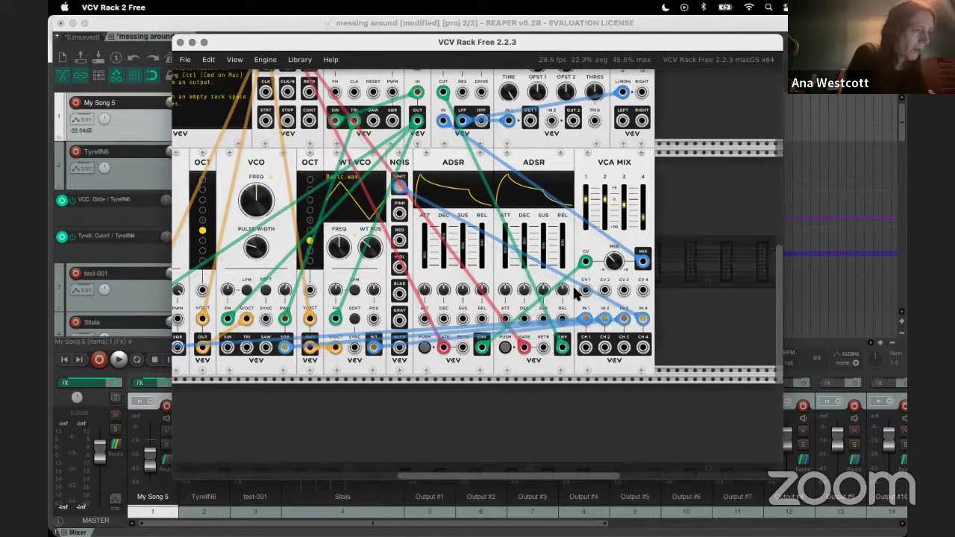
pyautogui.scroll(-3, 575, 293)
pyautogui.scroll(6, 574, 293)
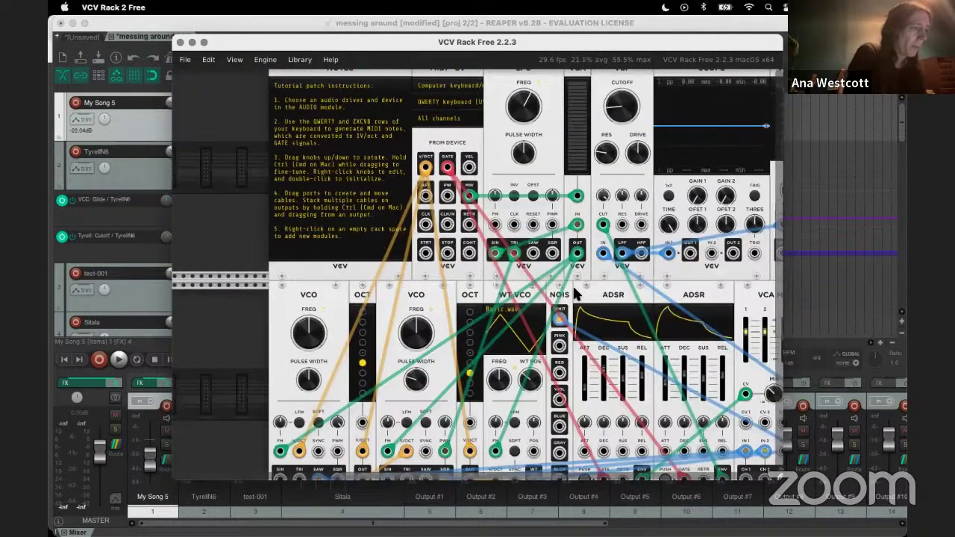
pyautogui.scroll(2, 575, 293)
pyautogui.hscroll(2, 575, 294)
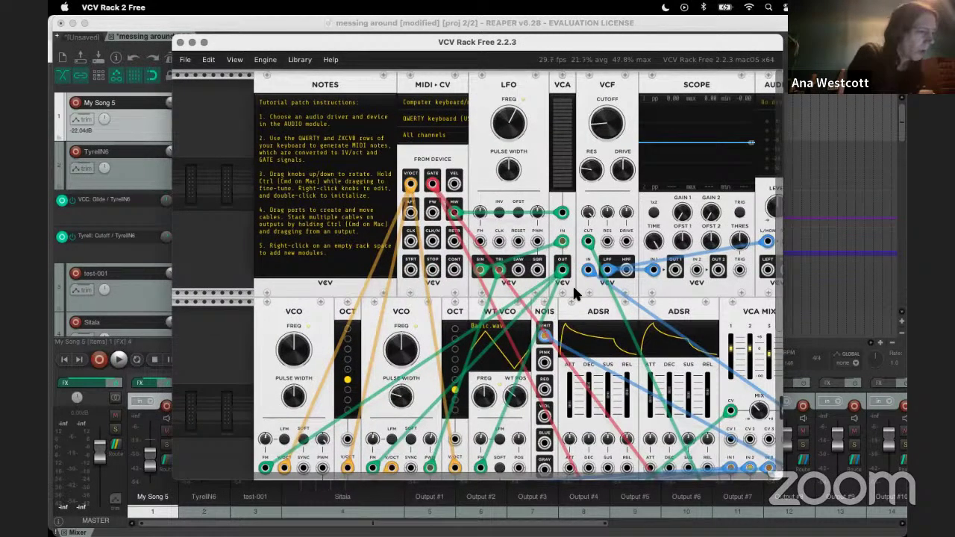
pyautogui.scroll(-3, 572, 284)
pyautogui.hscroll(1, 572, 284)
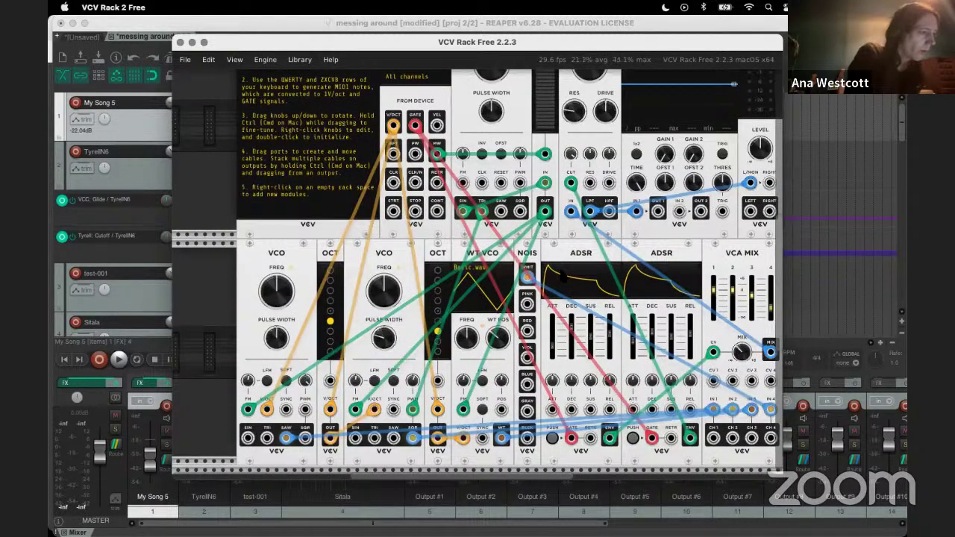
pyautogui.scroll(4, 444, 128)
pyautogui.hscroll(-1, 445, 129)
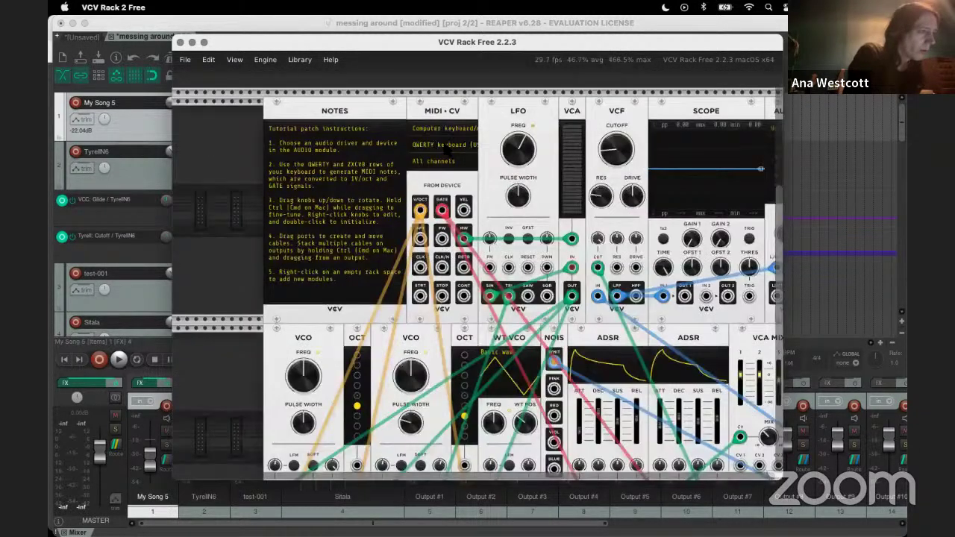
# Step: Set the MIDI-CV module's driver to Core MIDI and its device to Fireface UC Mac Port 1
pyautogui.click(448, 145)
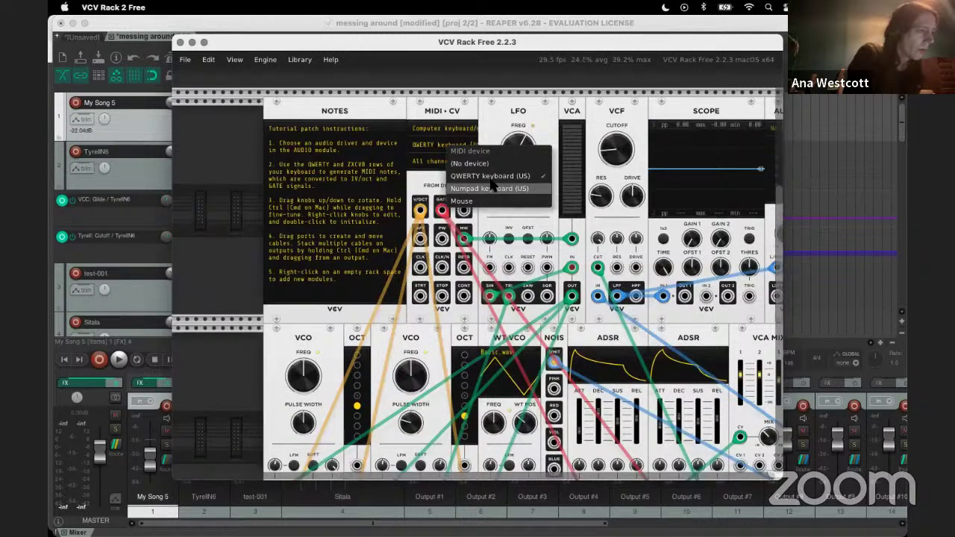
pyautogui.click(444, 135)
pyautogui.click(443, 128)
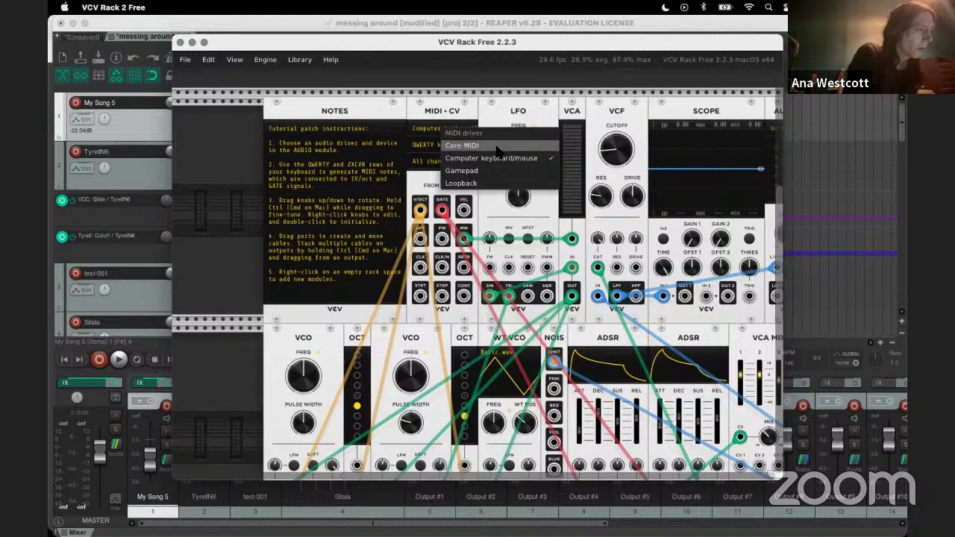
pyautogui.click(494, 146)
pyautogui.click(464, 152)
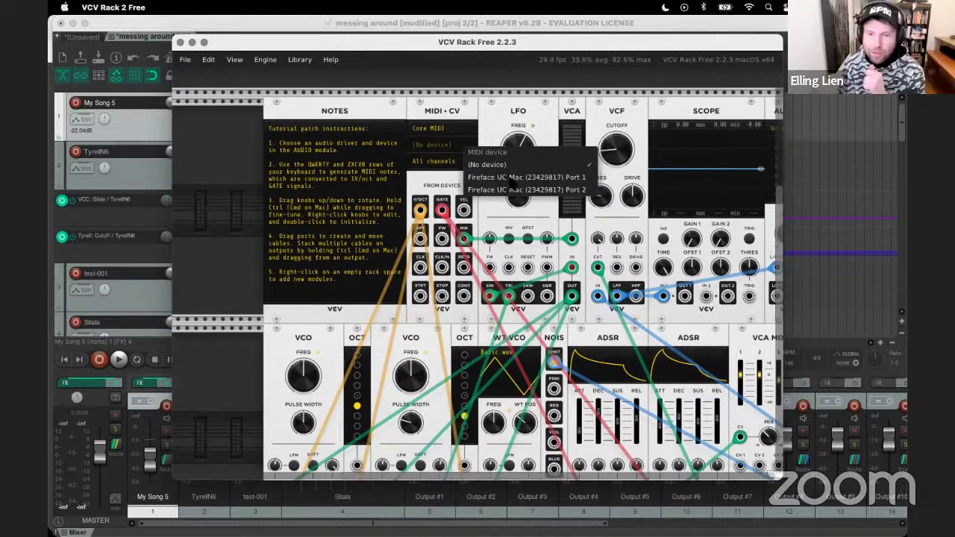
pyautogui.click(511, 179)
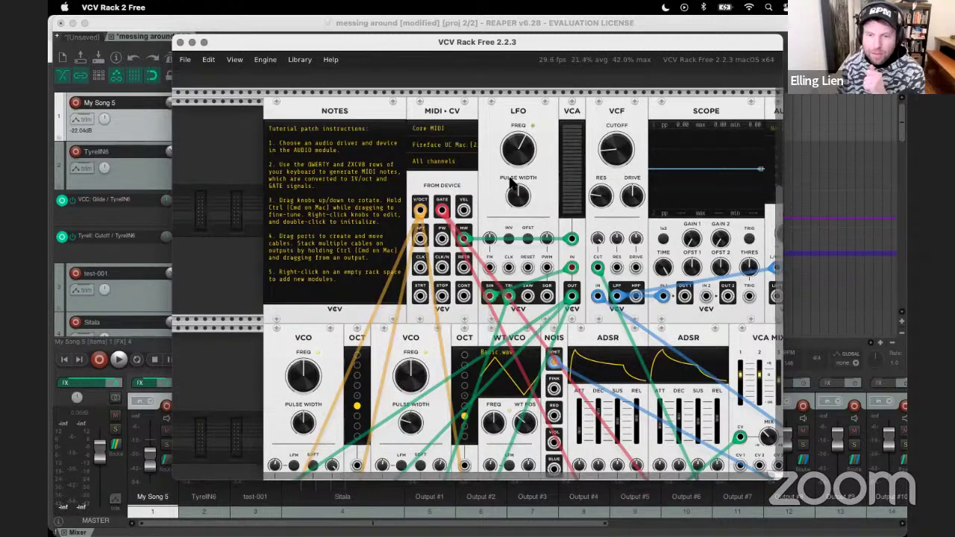
# Step: Set the AUDIO module's audio device to Built-in Output (1-2 out)
pyautogui.scroll(1, 510, 182)
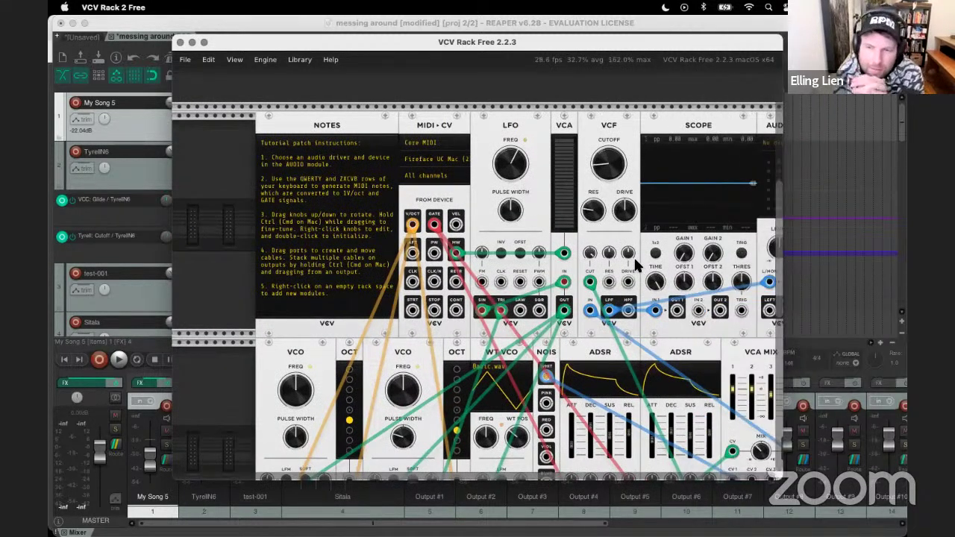
pyautogui.scroll(-3, 634, 256)
pyautogui.scroll(-2, 637, 266)
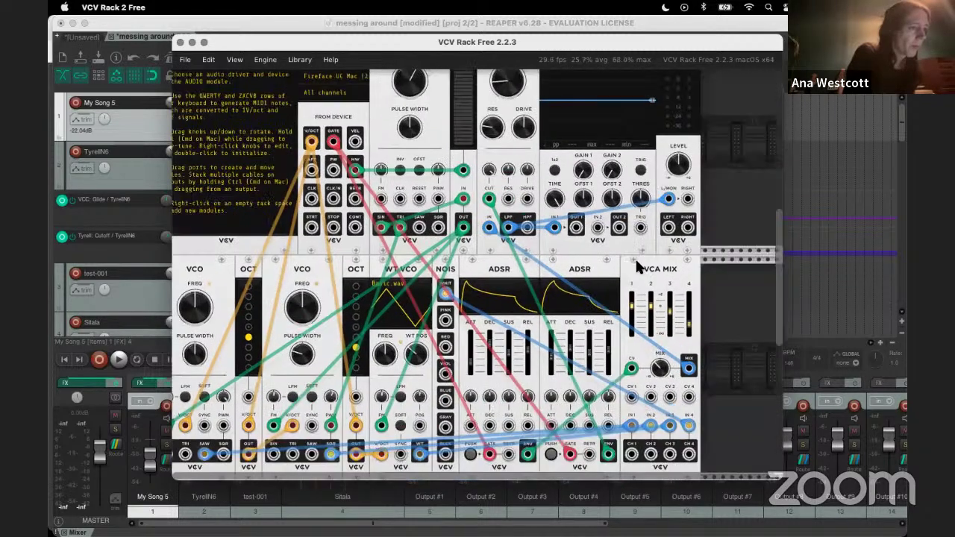
pyautogui.scroll(-1, 637, 266)
pyautogui.scroll(5, 637, 267)
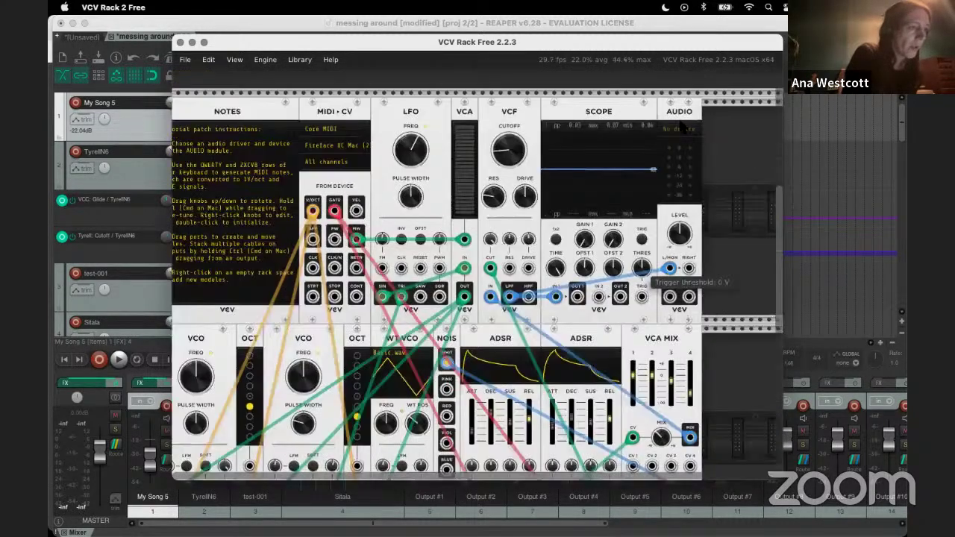
pyautogui.click(676, 132)
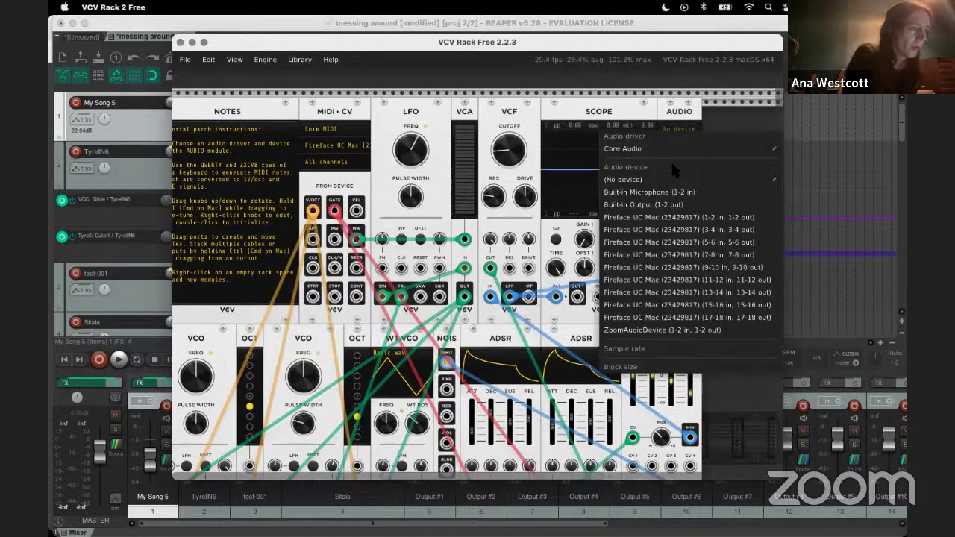
pyautogui.click(664, 206)
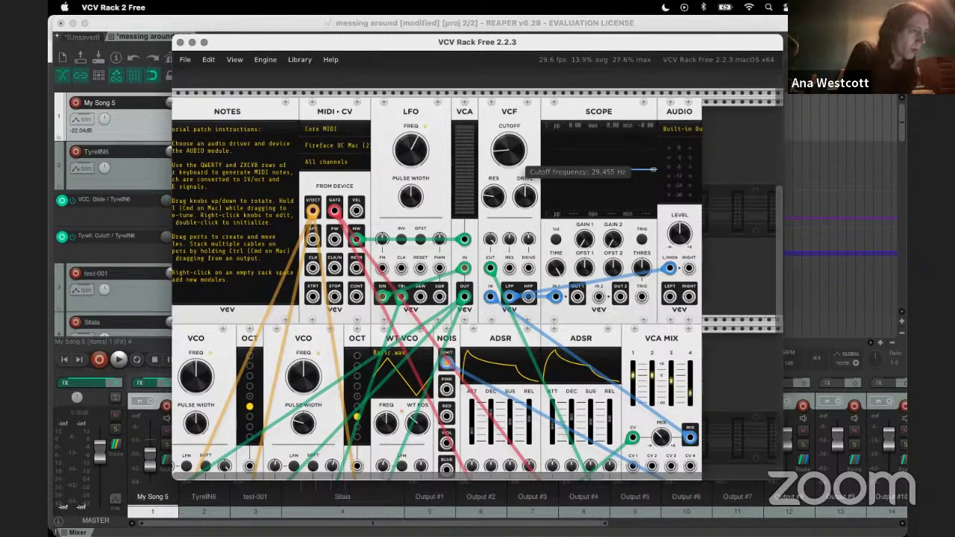
# Step: Lower the VCF module's cutoff frequency and the AUDIO module's output level
pyautogui.moveTo(508, 149); pyautogui.dragTo(581, 177)
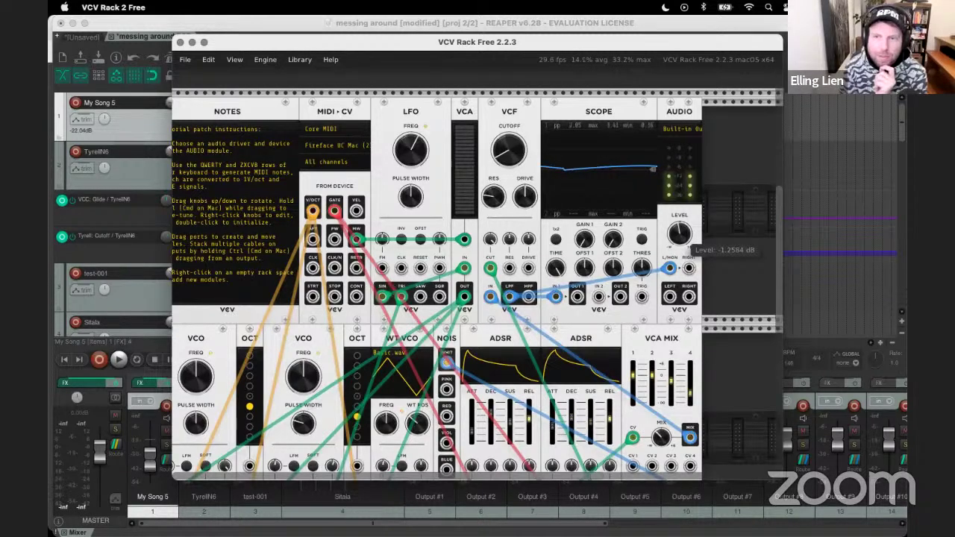
pyautogui.moveTo(679, 233); pyautogui.dragTo(680, 243)
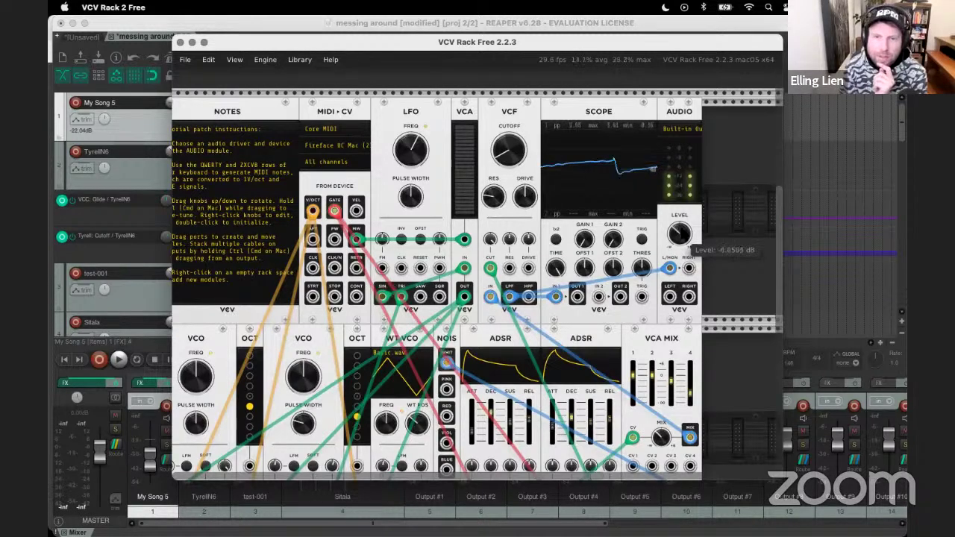
# Step: Set the AUDIO module's audio device to ZoomAudioDevice (1-2 in, 1-2 out)
pyautogui.click(681, 128)
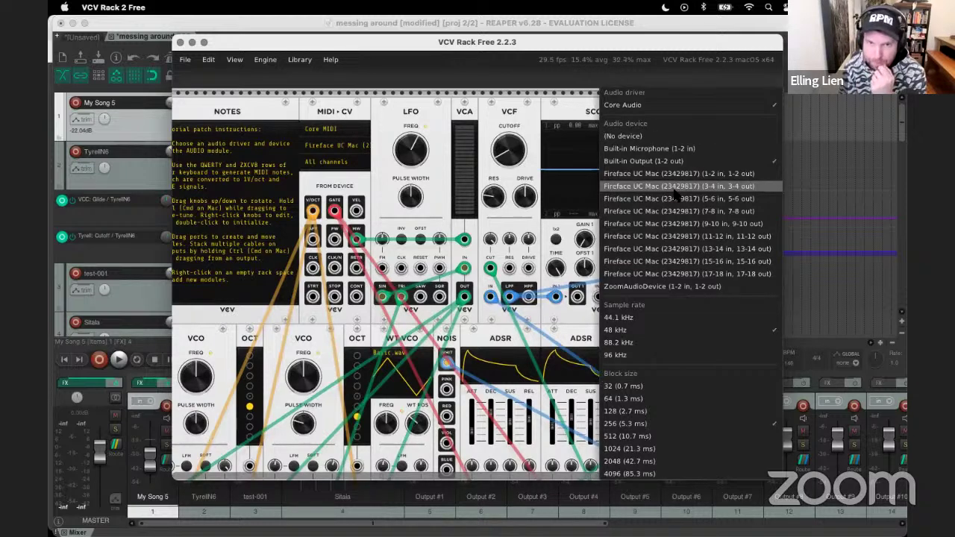
pyautogui.click(666, 290)
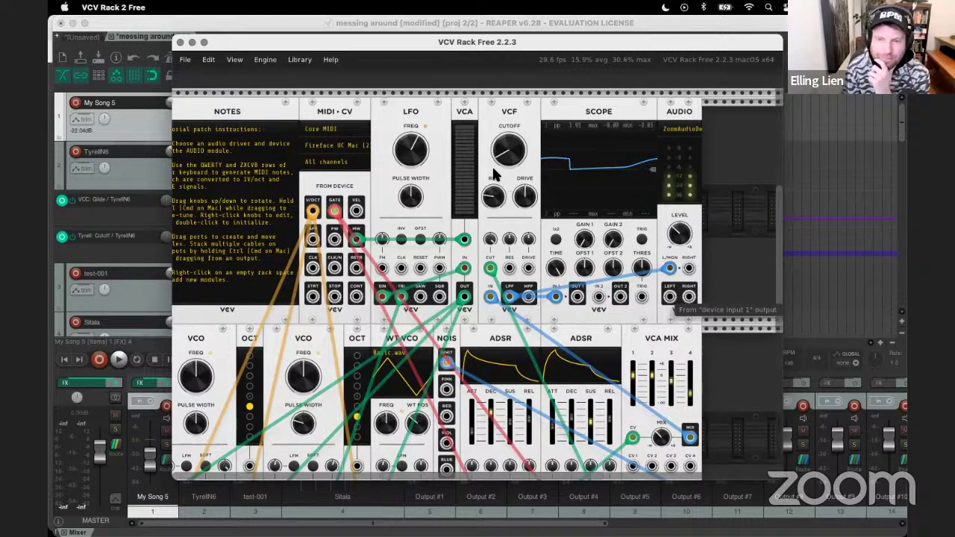
pyautogui.moveTo(515, 161)
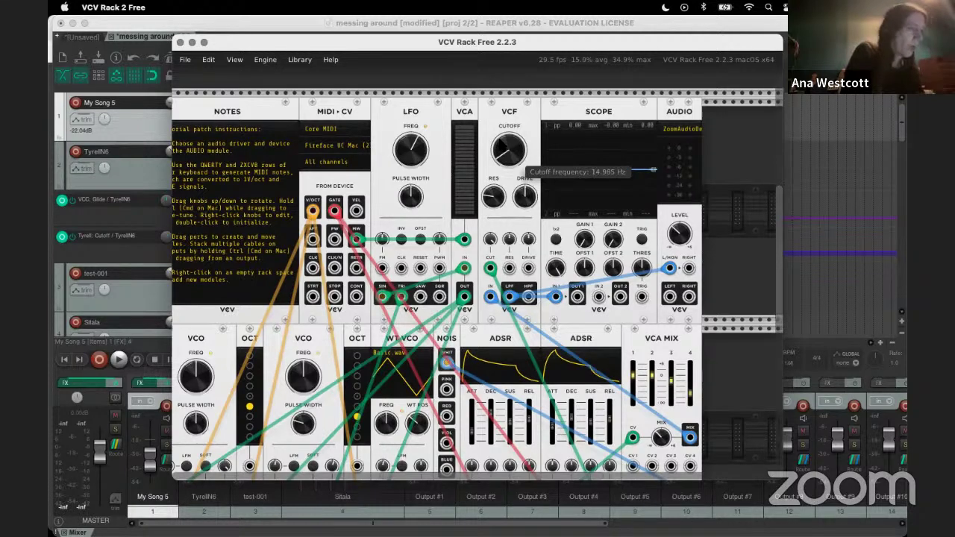
# Step: Add a VCV Audio 2 module in the empty row below the tutorial modules and set its device to ZoomAudioDevice (1-2 in, 1-2 out)
pyautogui.hscroll(5, 455, 215)
pyautogui.scroll(-3, 456, 215)
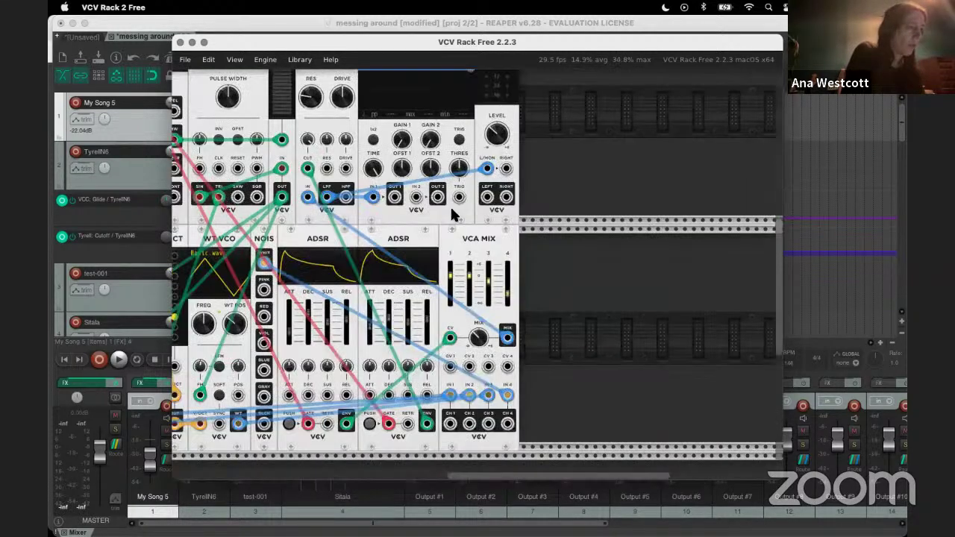
pyautogui.hscroll(8, 455, 215)
pyautogui.hscroll(-2, 451, 209)
pyautogui.scroll(-2, 451, 209)
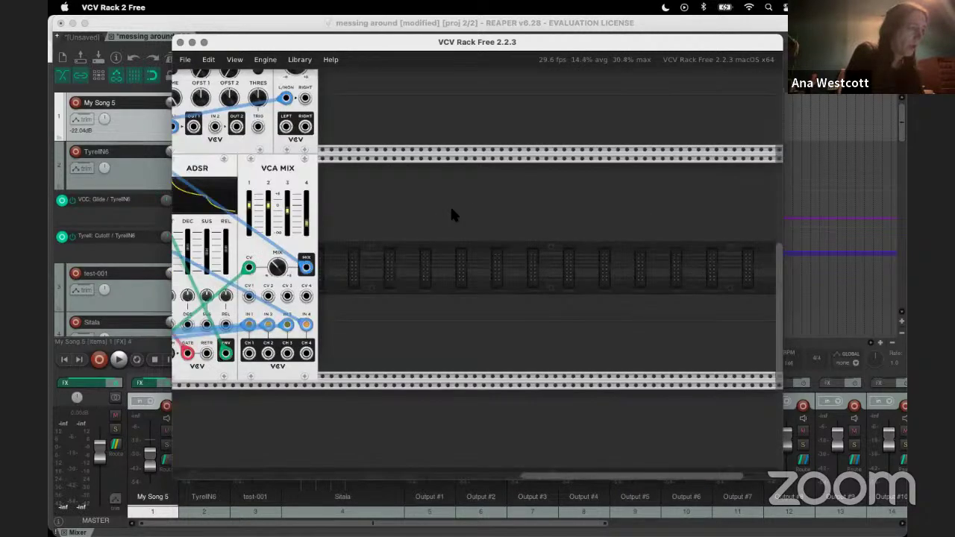
pyautogui.hscroll(8, 468, 202)
pyautogui.hscroll(-5, 335, 212)
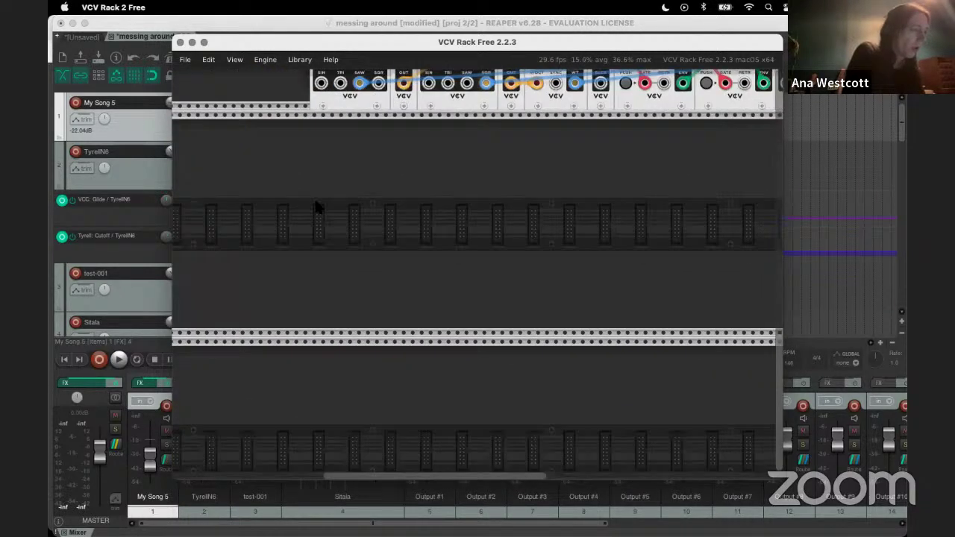
pyautogui.rightClick(316, 208)
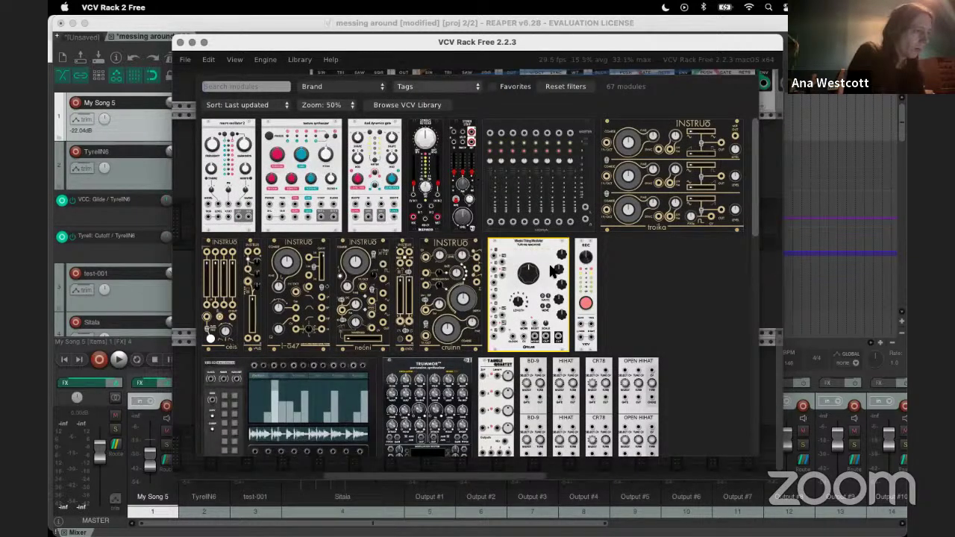
pyautogui.scroll(-2, 606, 323)
pyautogui.scroll(-6, 608, 321)
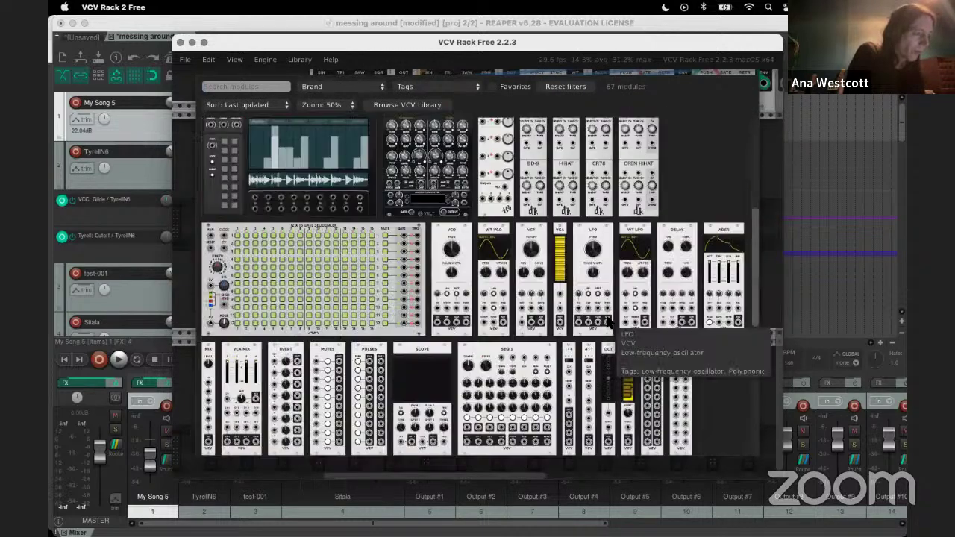
pyautogui.scroll(-7, 609, 322)
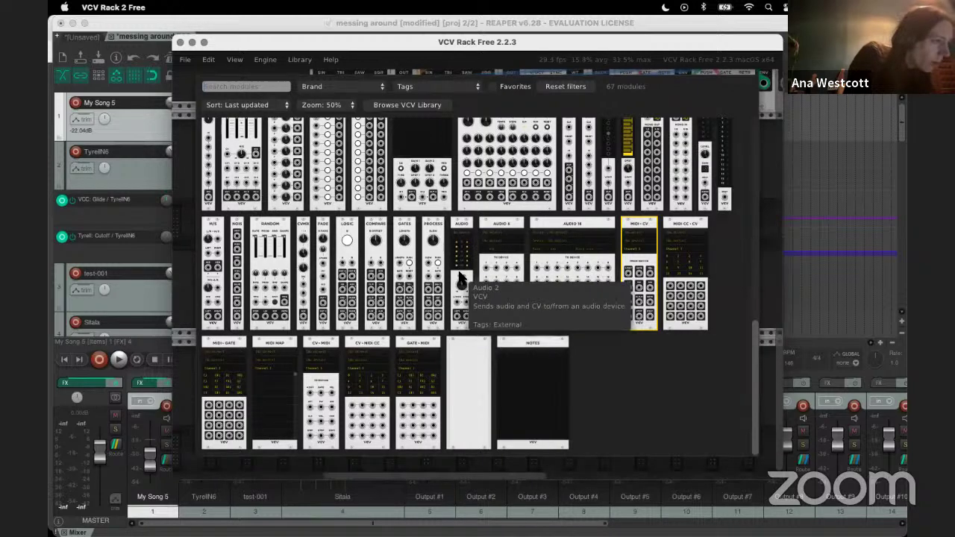
pyautogui.moveTo(462, 280); pyautogui.dragTo(747, 194)
pyautogui.click(730, 146)
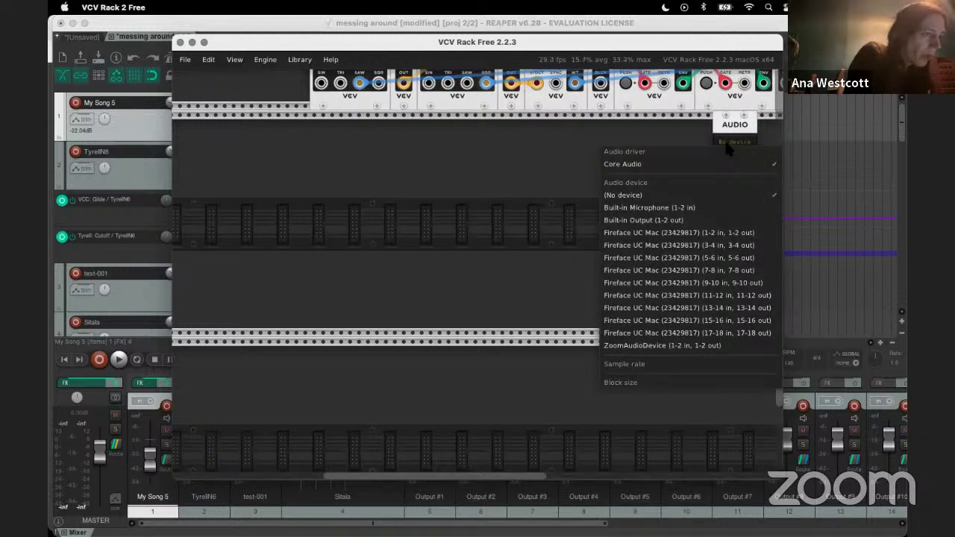
pyautogui.click(707, 346)
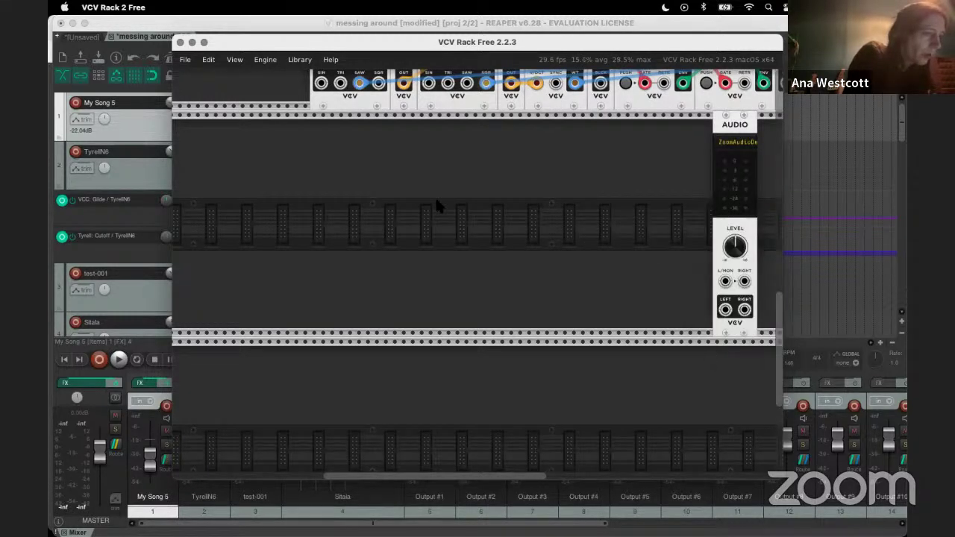
# Step: Add a VCV MIDI CC to CV module in the row of the new AUDIO module, to the far left below the VCO
pyautogui.scroll(2, 435, 196)
pyautogui.scroll(5, 439, 206)
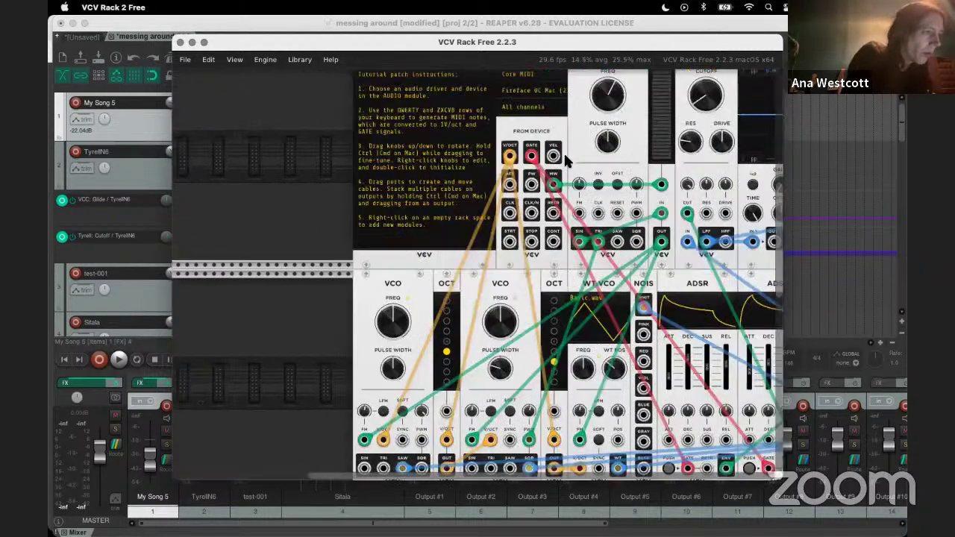
pyautogui.scroll(1, 543, 139)
pyautogui.scroll(-2, 542, 139)
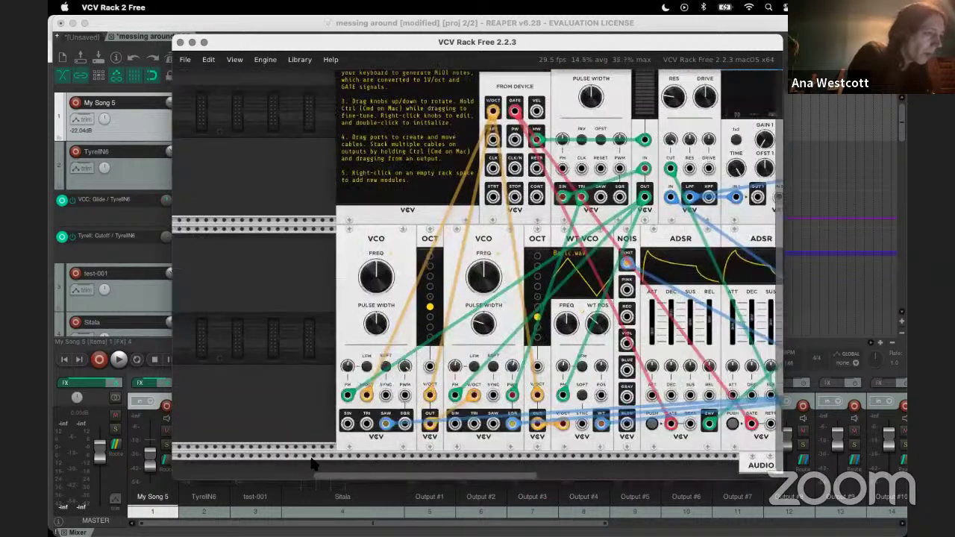
pyautogui.scroll(-3, 327, 383)
pyautogui.rightClick(328, 382)
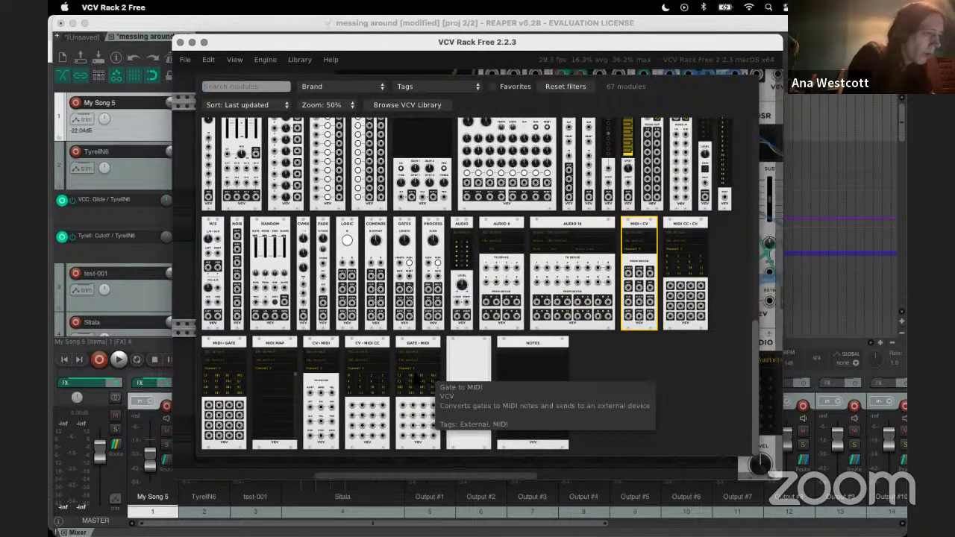
pyautogui.scroll(1, 416, 380)
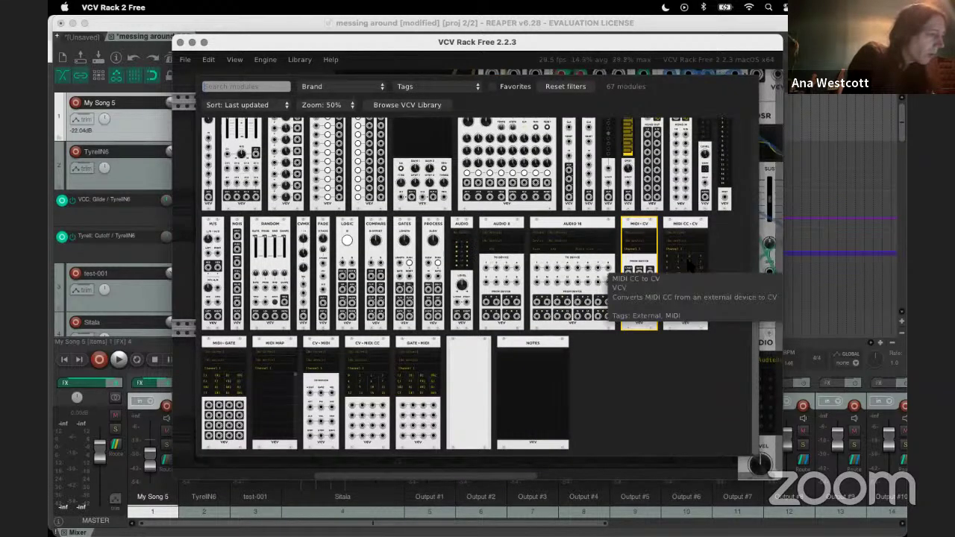
pyautogui.moveTo(620, 269); pyautogui.dragTo(335, 389)
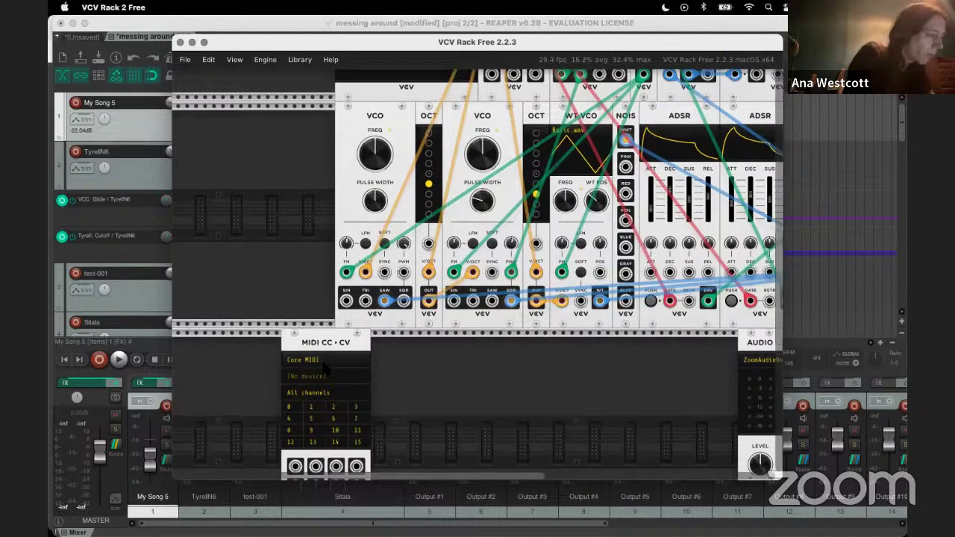
# Step: Set the MIDI CC-CV module's device to Fireface UC Mac Port 1 and shift the module further left along its row
pyautogui.click(324, 365)
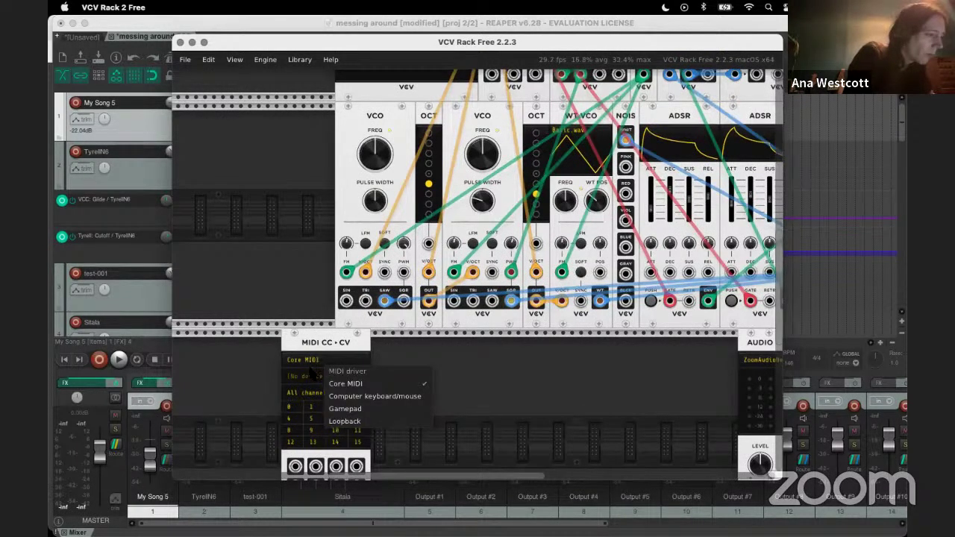
pyautogui.click(306, 376)
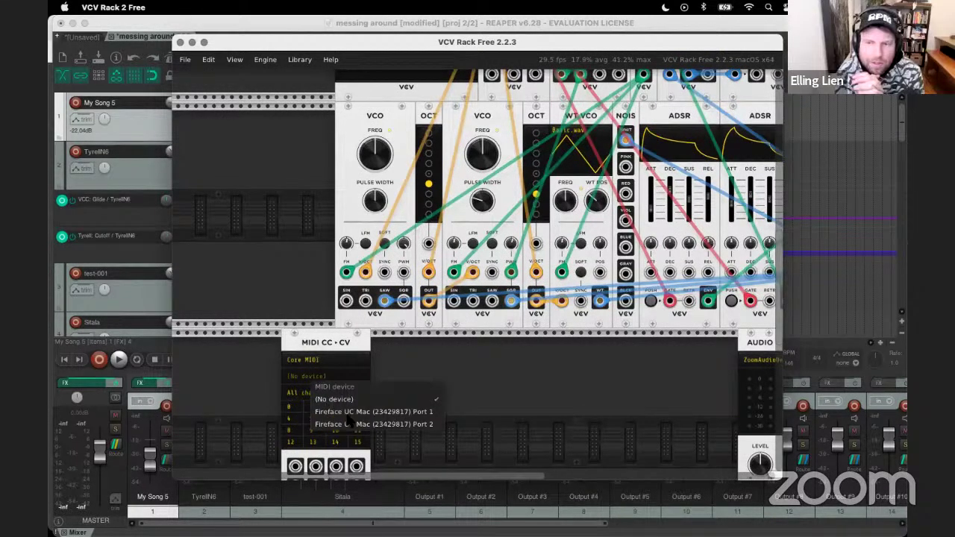
pyautogui.click(371, 412)
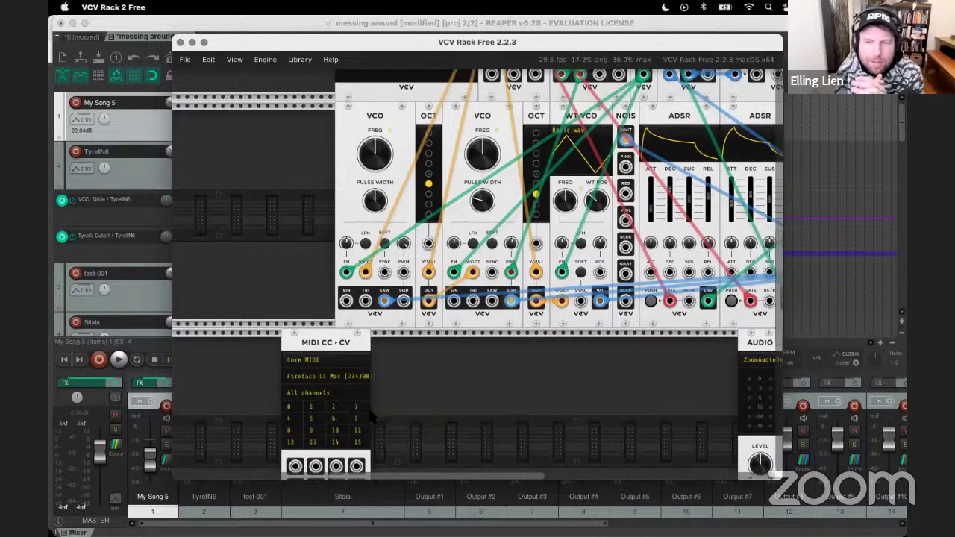
pyautogui.scroll(-3, 371, 415)
pyautogui.hscroll(2, 370, 415)
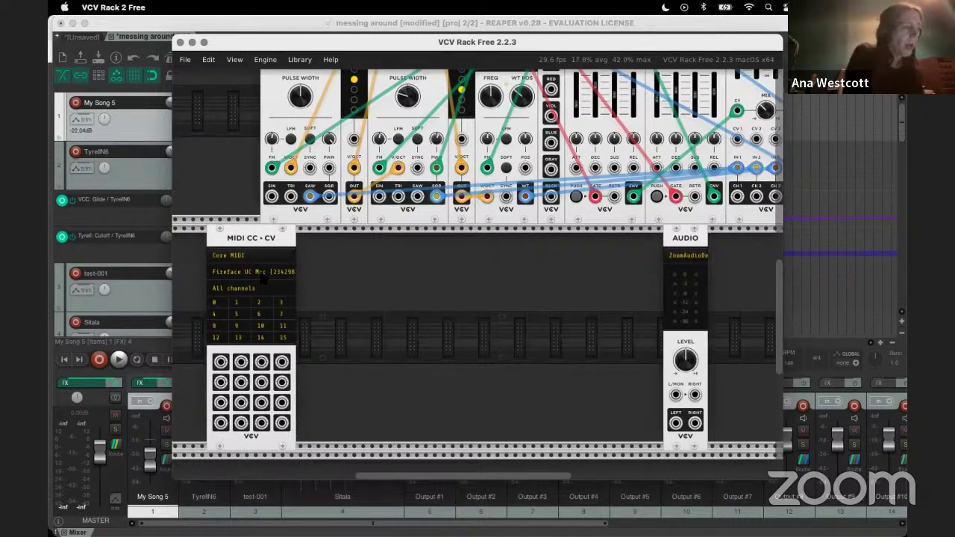
pyautogui.moveTo(270, 234); pyautogui.dragTo(235, 233)
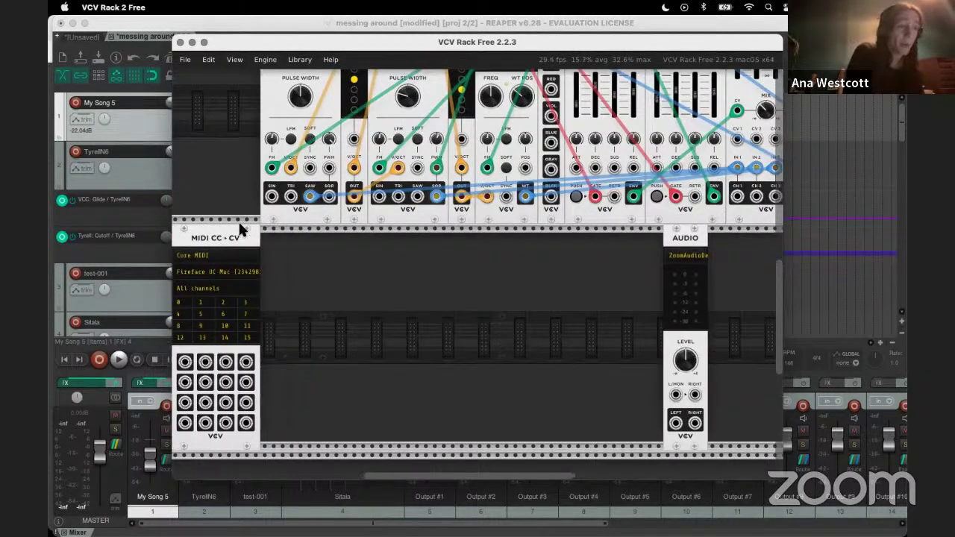
# Step: Add a VCV VCO module to the new row and place it directly against the right side of the MIDI CC-CV module
pyautogui.rightClick(325, 301)
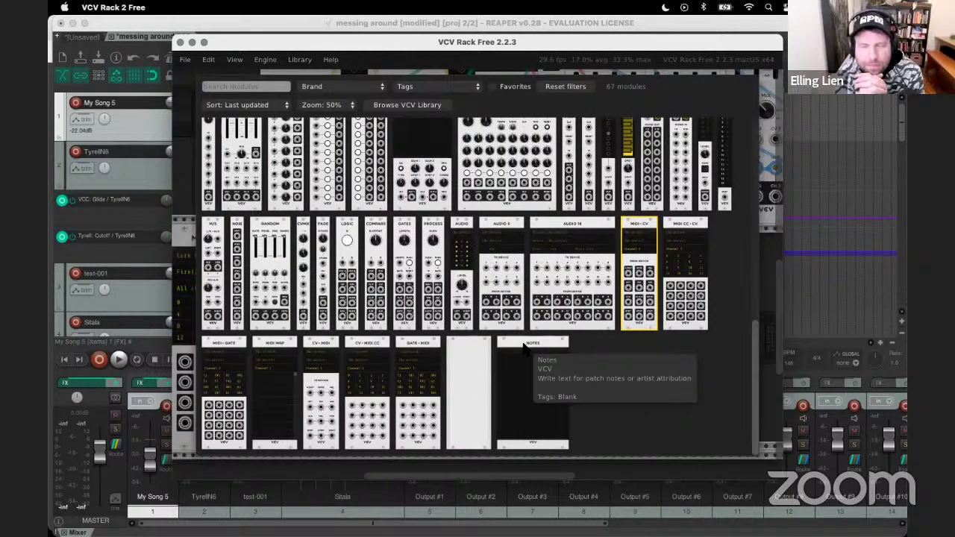
pyautogui.scroll(2, 525, 348)
pyautogui.scroll(4, 524, 348)
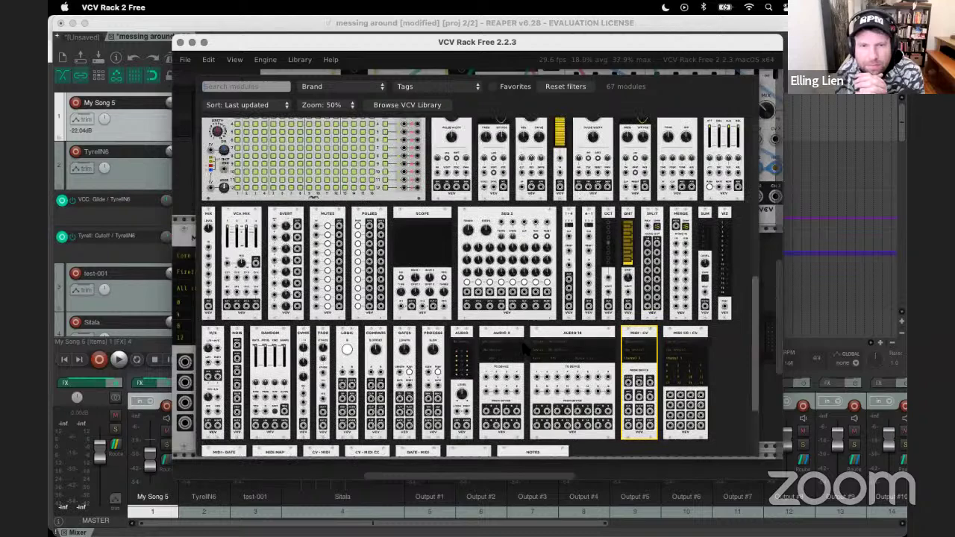
pyautogui.scroll(-6, 523, 349)
pyautogui.scroll(12, 525, 348)
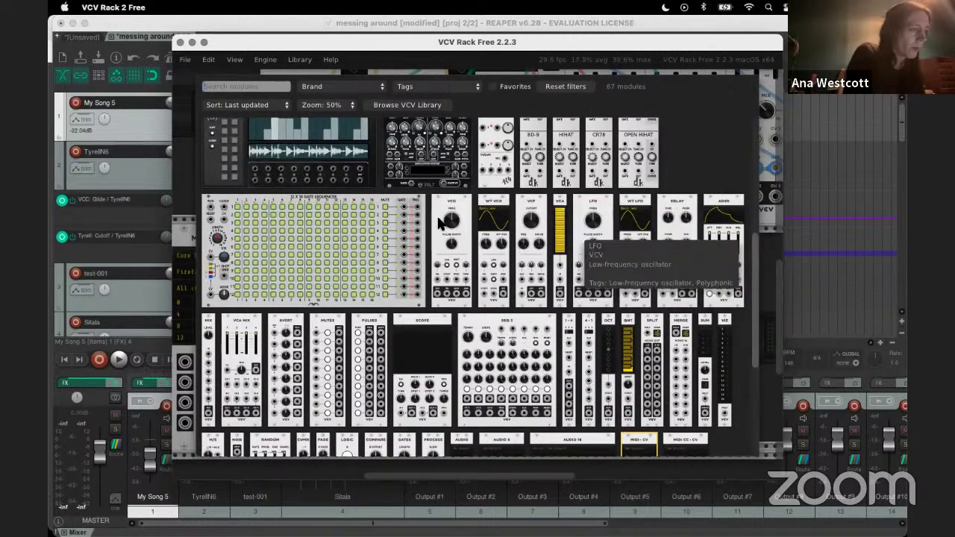
pyautogui.click(471, 249)
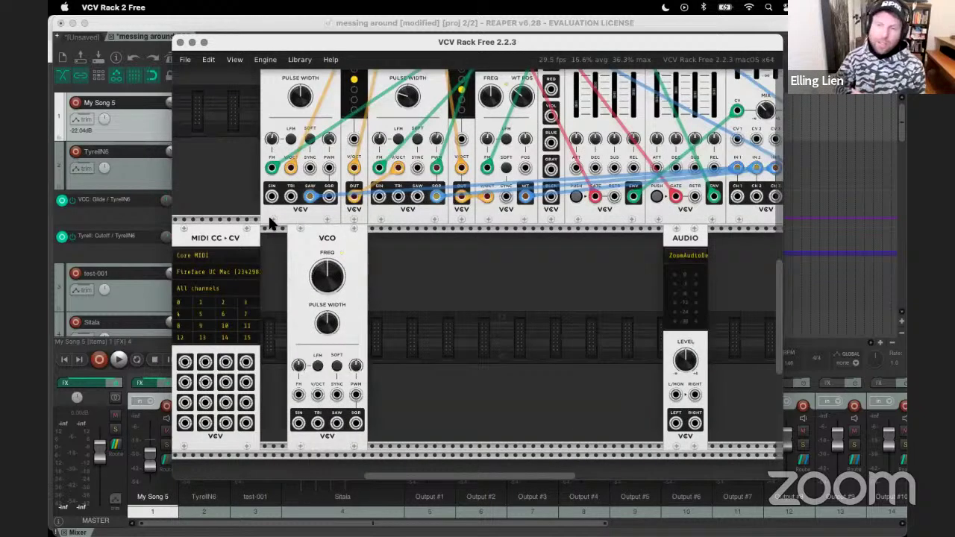
pyautogui.moveTo(228, 237); pyautogui.dragTo(211, 237)
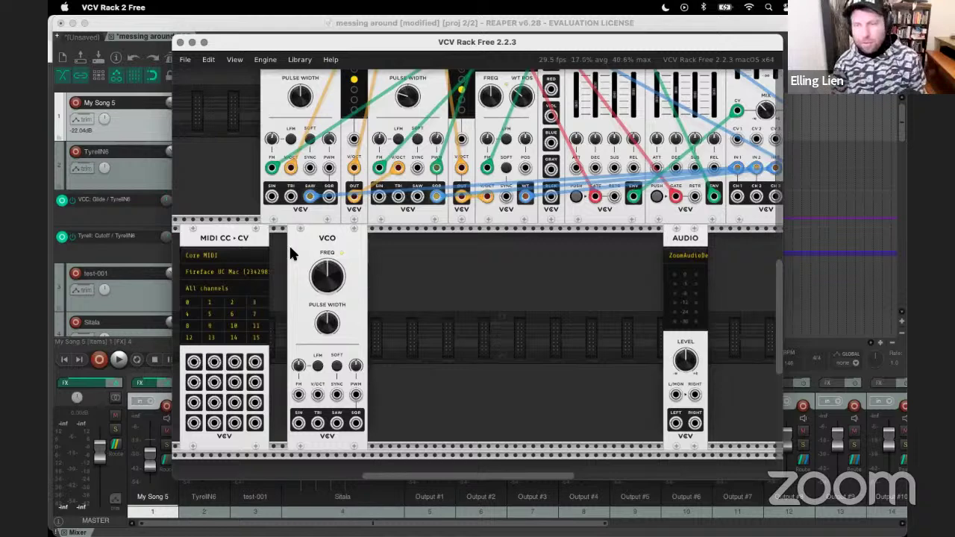
pyautogui.moveTo(290, 248); pyautogui.dragTo(289, 249)
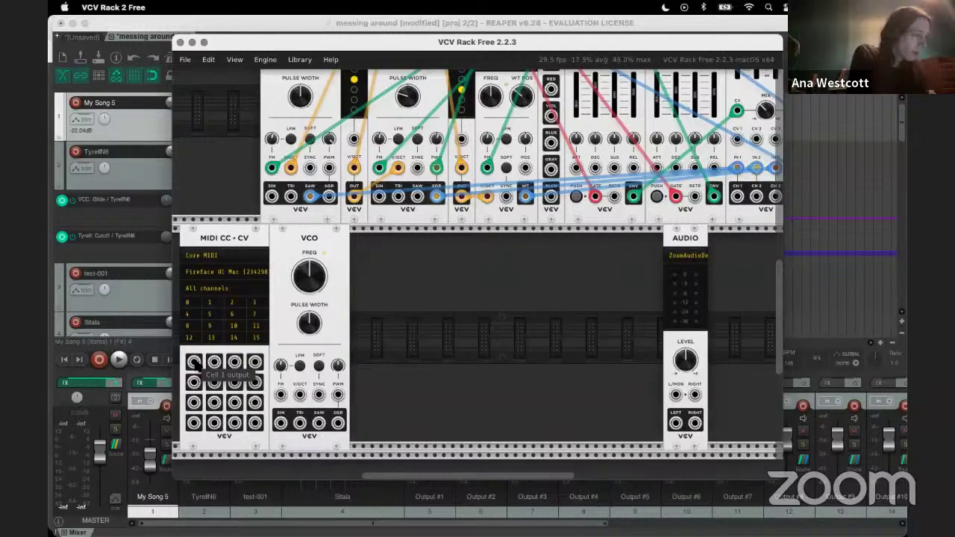
# Step: Set the MIDI CC-CV module's MIDI channel to All channels
pyautogui.click(222, 290)
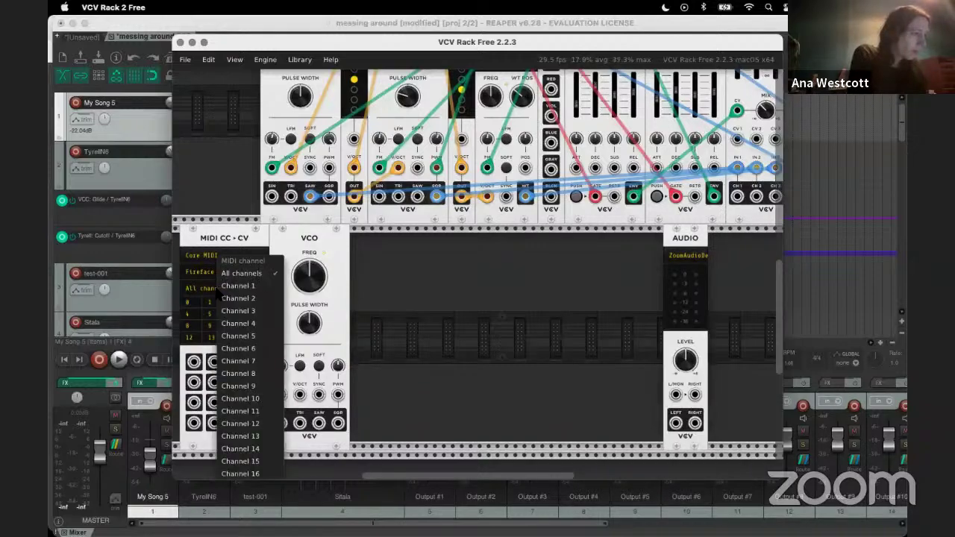
pyautogui.click(239, 273)
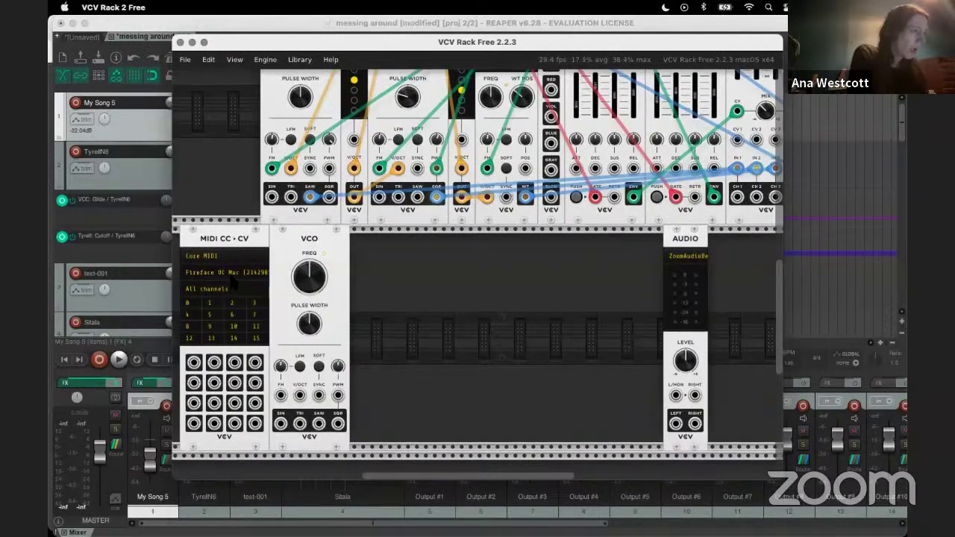
# Step: Move the tutorial patch's MIDI-CV module into the new row between MIDI CC-CV and VCO, and remove its existing cables
pyautogui.scroll(5, 233, 282)
pyautogui.scroll(3, 233, 281)
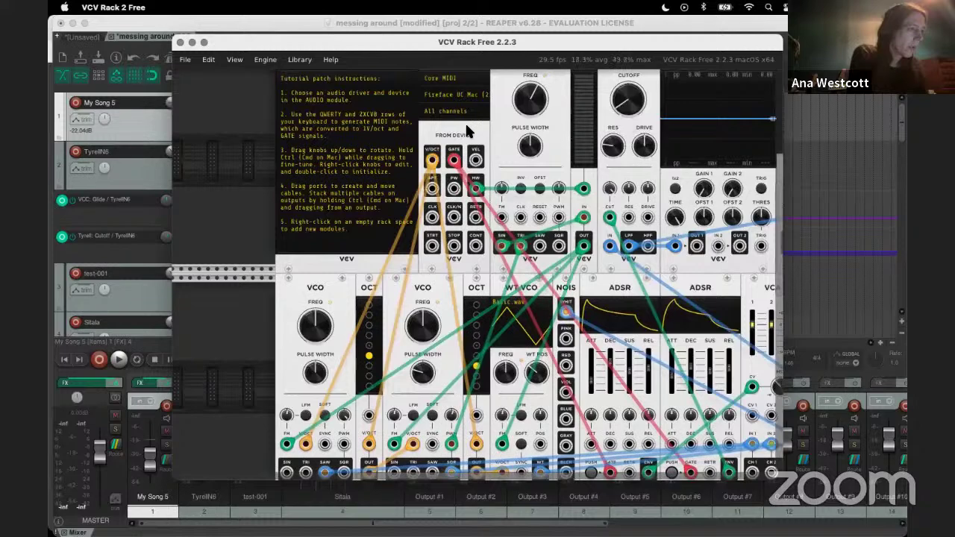
pyautogui.scroll(1, 465, 121)
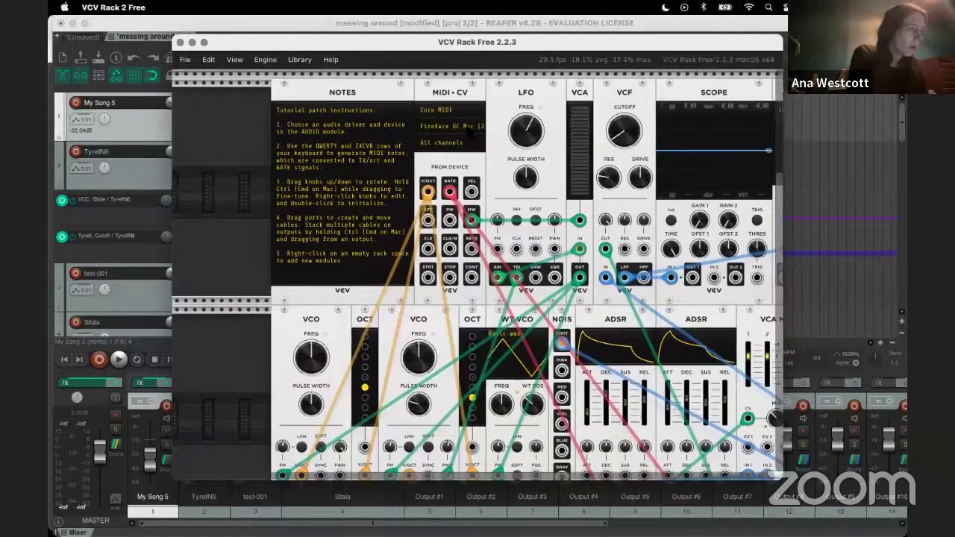
pyautogui.scroll(-6, 468, 131)
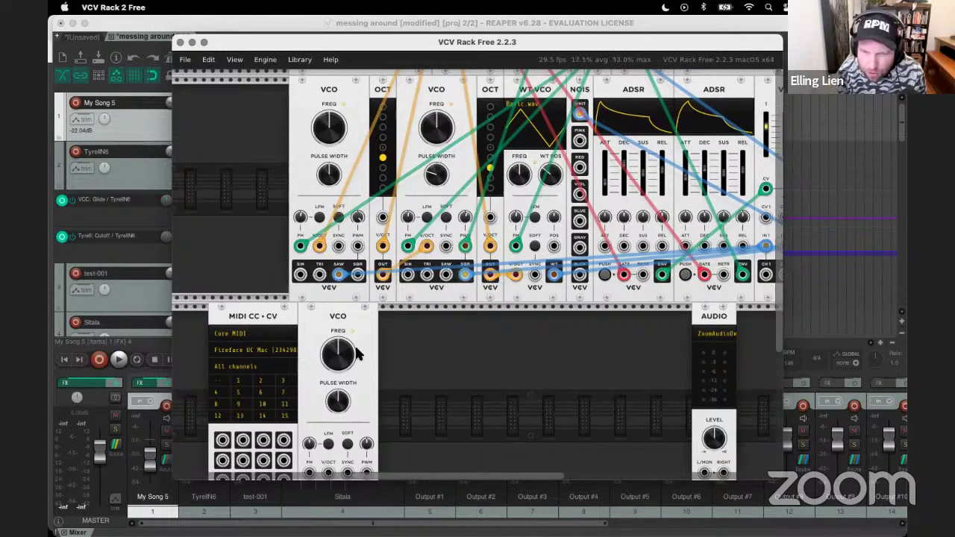
pyautogui.scroll(5, 355, 345)
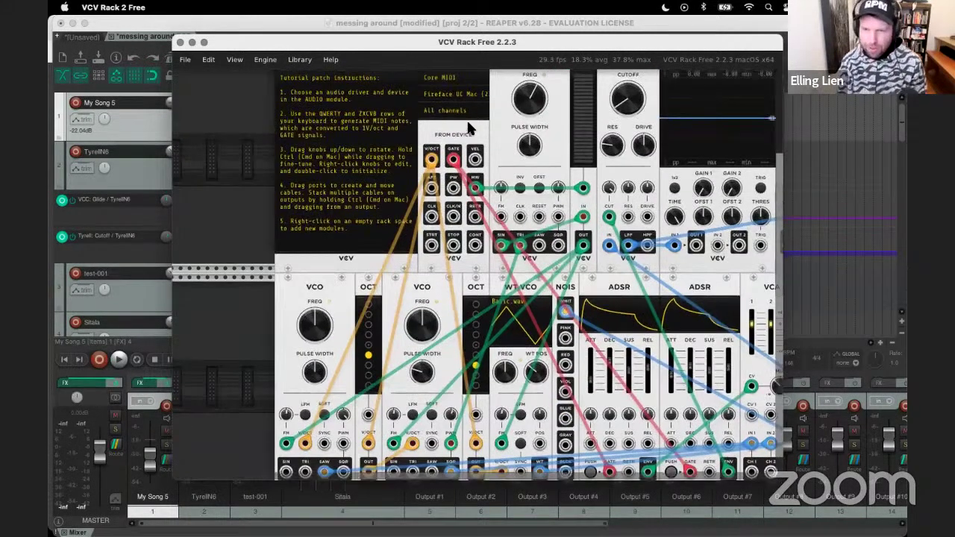
pyautogui.scroll(-6, 355, 344)
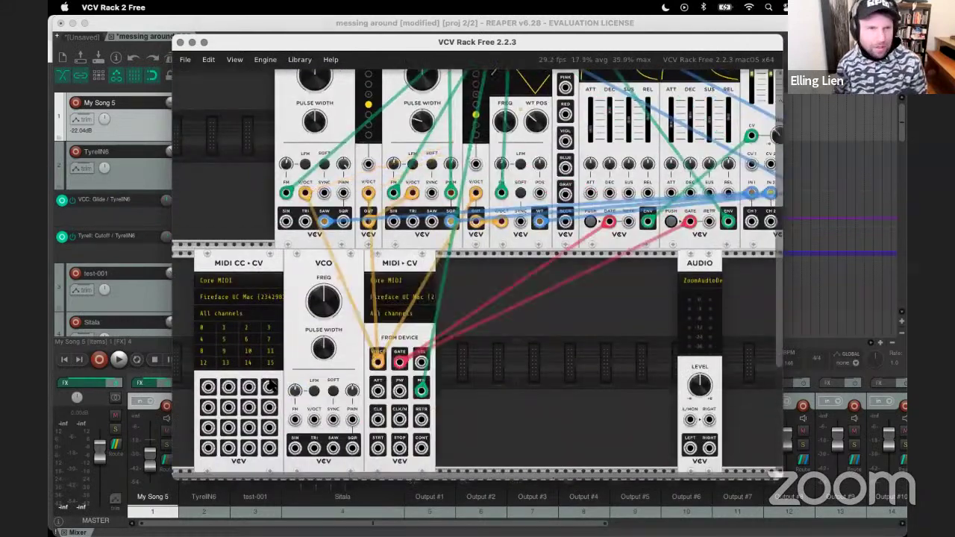
pyautogui.moveTo(296, 366)
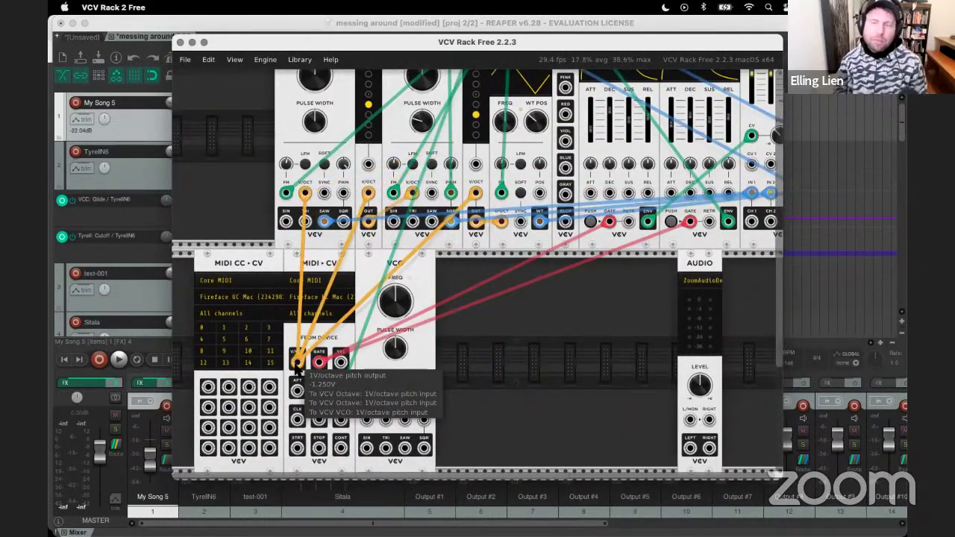
# Step: Add a VCV VCF module directly beside the new VCO and move the AUDIO module up against the VCF
pyautogui.hscroll(2, 471, 346)
pyautogui.rightClick(471, 346)
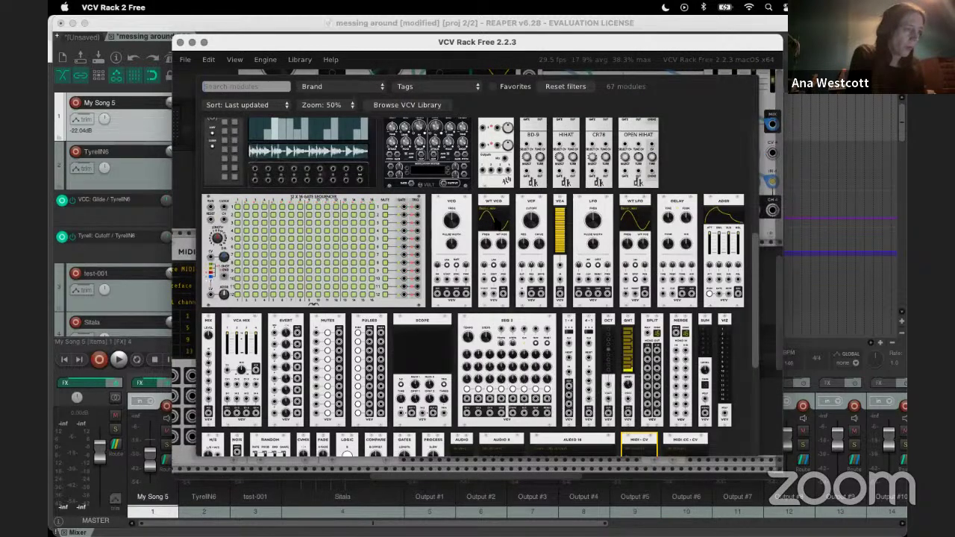
pyautogui.click(531, 243)
pyautogui.moveTo(501, 260); pyautogui.dragTo(448, 247)
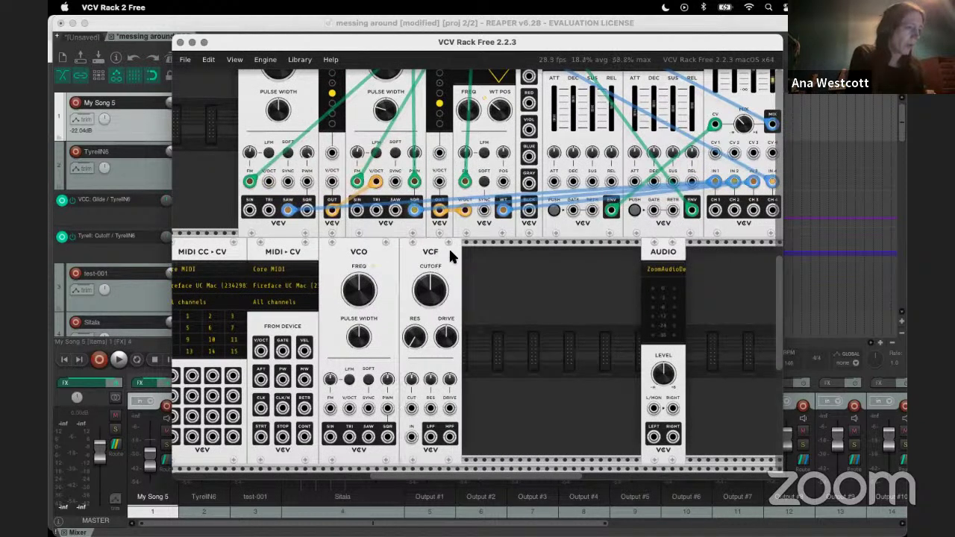
pyautogui.moveTo(671, 252); pyautogui.dragTo(489, 260)
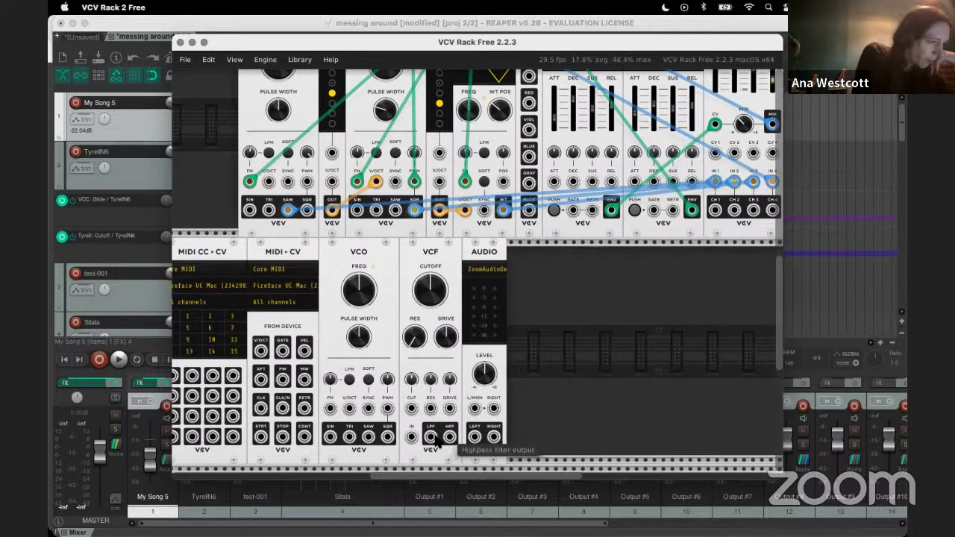
# Step: Connect the VCF's lowpass output to the AUDIO module's L/MON input and turn the VCF cutoff down
pyautogui.moveTo(430, 436); pyautogui.dragTo(475, 408)
pyautogui.moveTo(444, 286); pyautogui.dragTo(445, 286)
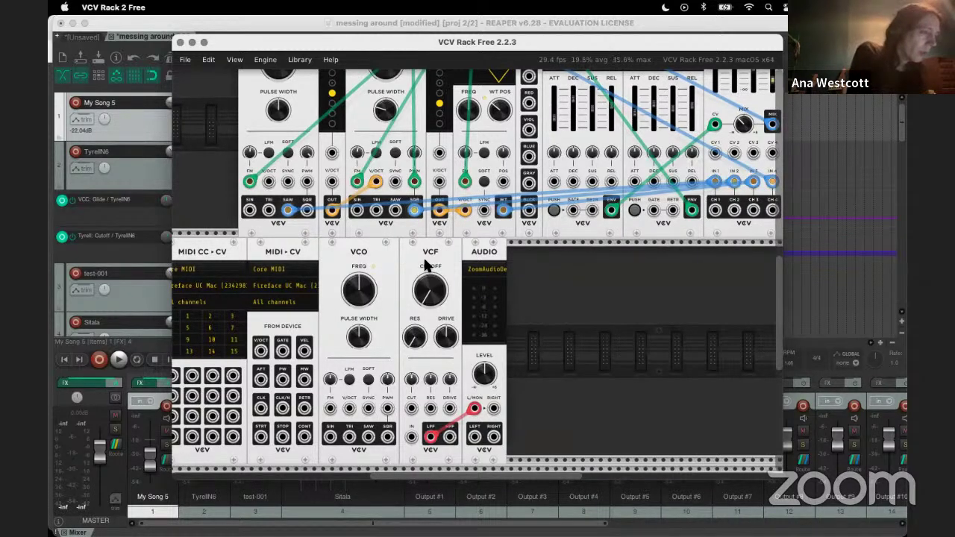
# Step: Add a VCV Scope between VCF and AUDIO, routing the VCF lowpass output into IN 1 and OUT 1 to AUDIO L/MON
pyautogui.rightClick(544, 283)
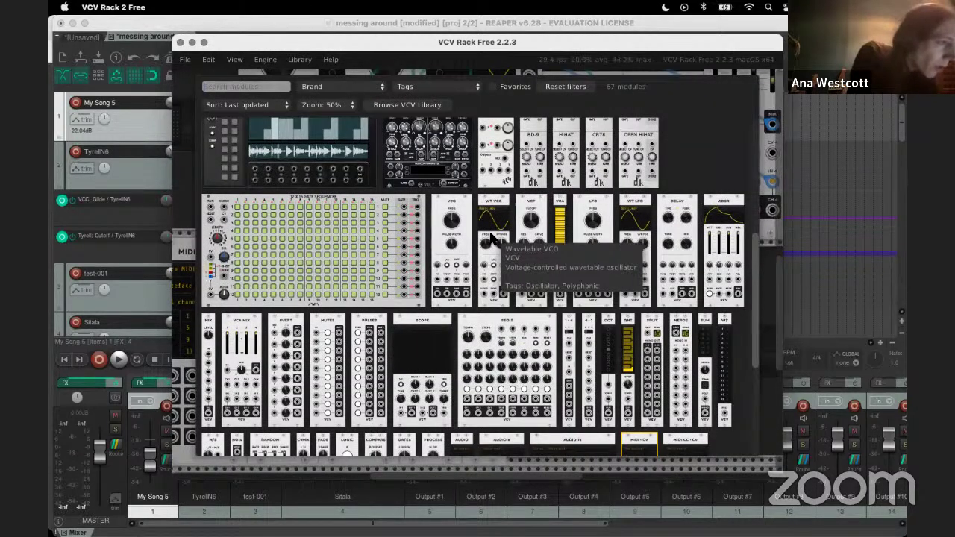
pyautogui.scroll(-2, 515, 272)
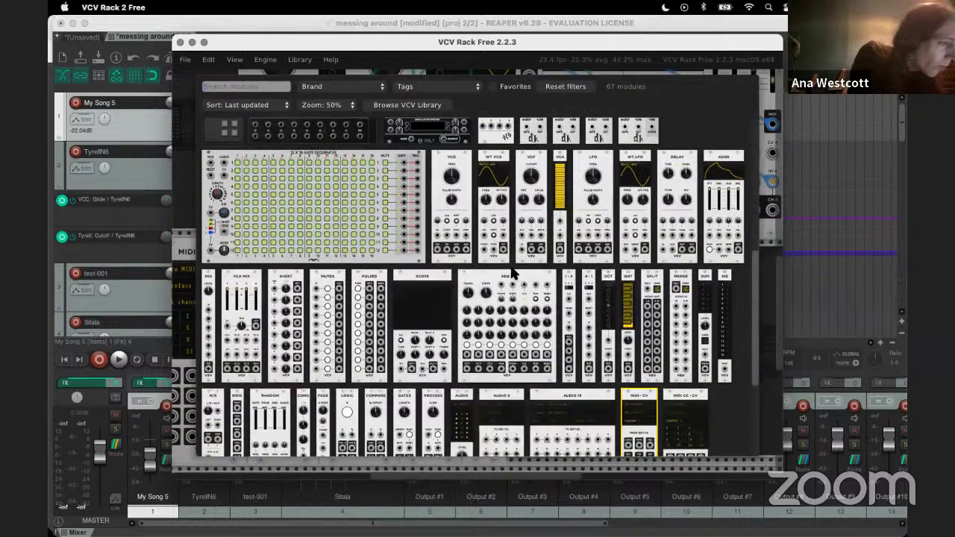
pyautogui.click(427, 290)
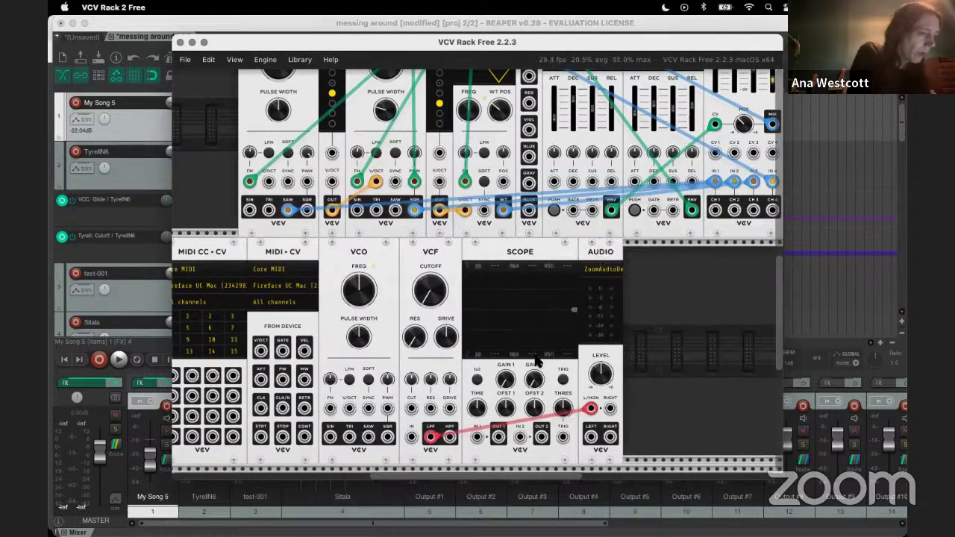
pyautogui.moveTo(431, 437); pyautogui.dragTo(498, 436)
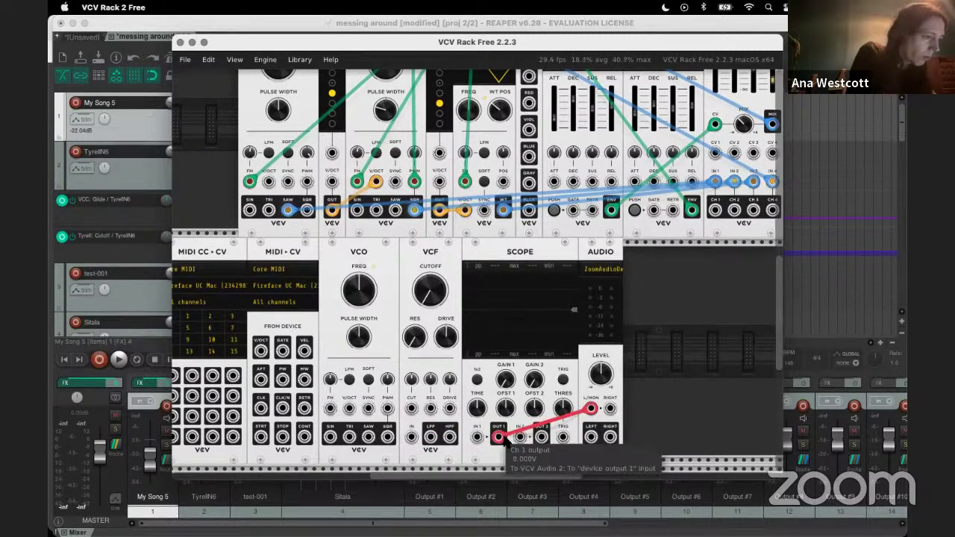
pyautogui.moveTo(431, 438); pyautogui.dragTo(477, 437)
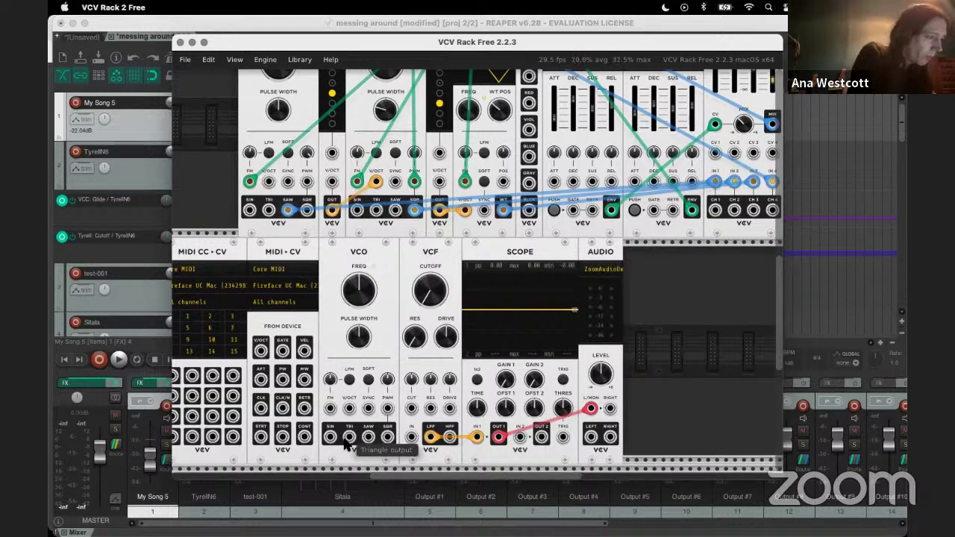
# Step: Connect the new VCO's triangle output to the VCF's audio input
pyautogui.moveTo(346, 440); pyautogui.dragTo(411, 439)
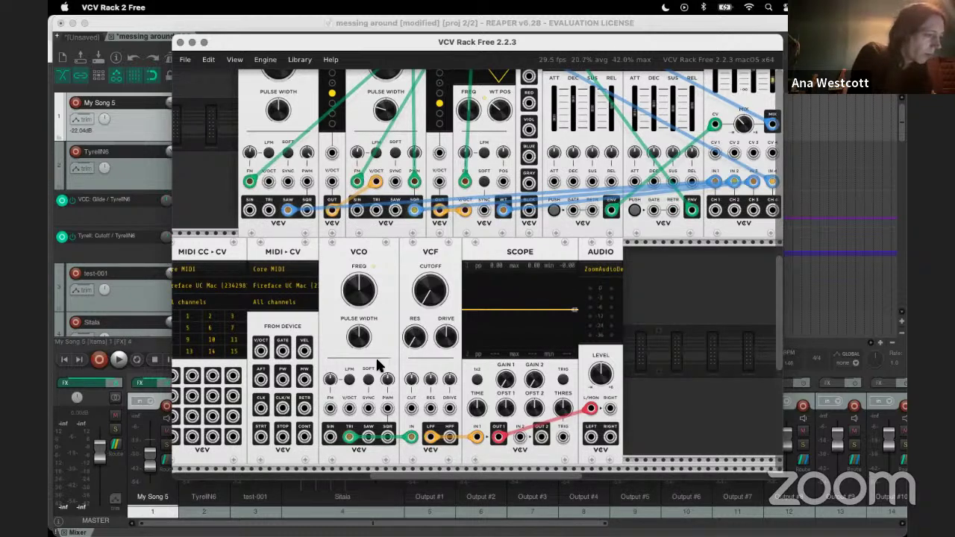
pyautogui.scroll(-5, 375, 355)
pyautogui.hscroll(-2, 375, 355)
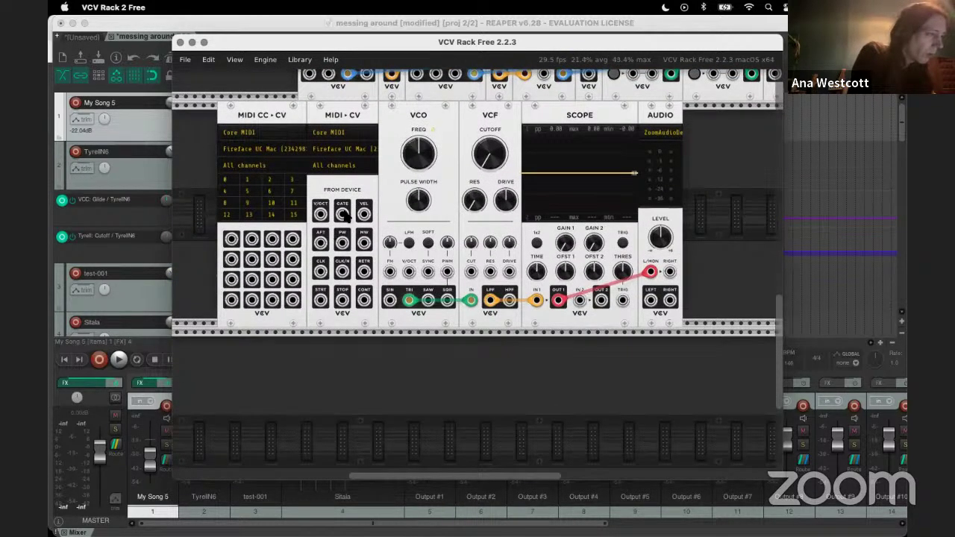
pyautogui.moveTo(342, 213)
pyautogui.mouseDown()
pyautogui.moveTo(353, 238)
pyautogui.moveTo(347, 222)
pyautogui.mouseUp()
pyautogui.scroll(5, 348, 224)
pyautogui.hscroll(3, 347, 224)
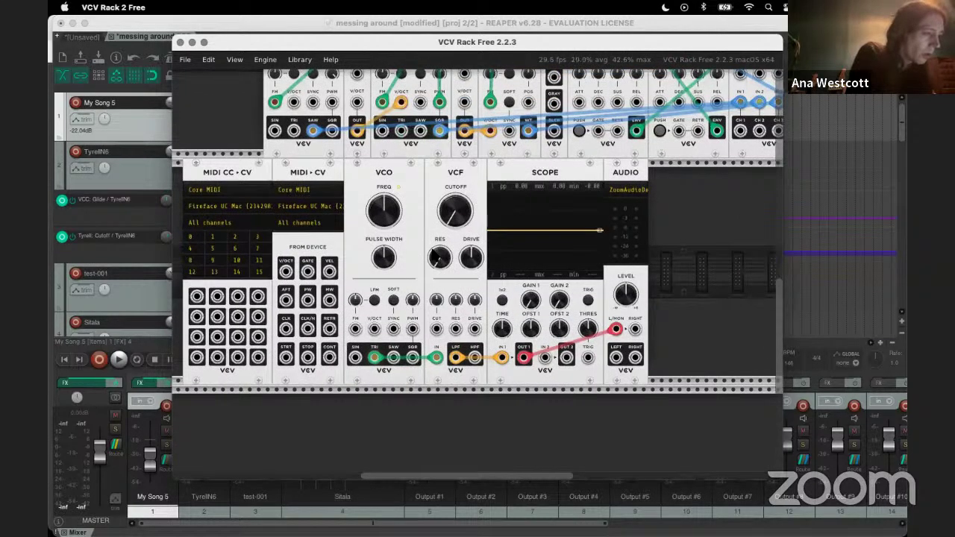
# Step: Raise the new VCF's cutoff and lower the AUDIO module's output level
pyautogui.moveTo(453, 213)
pyautogui.mouseDown()
pyautogui.moveTo(453, 224)
pyautogui.moveTo(453, 210)
pyautogui.mouseUp()
pyautogui.moveTo(627, 295); pyautogui.dragTo(627, 304)
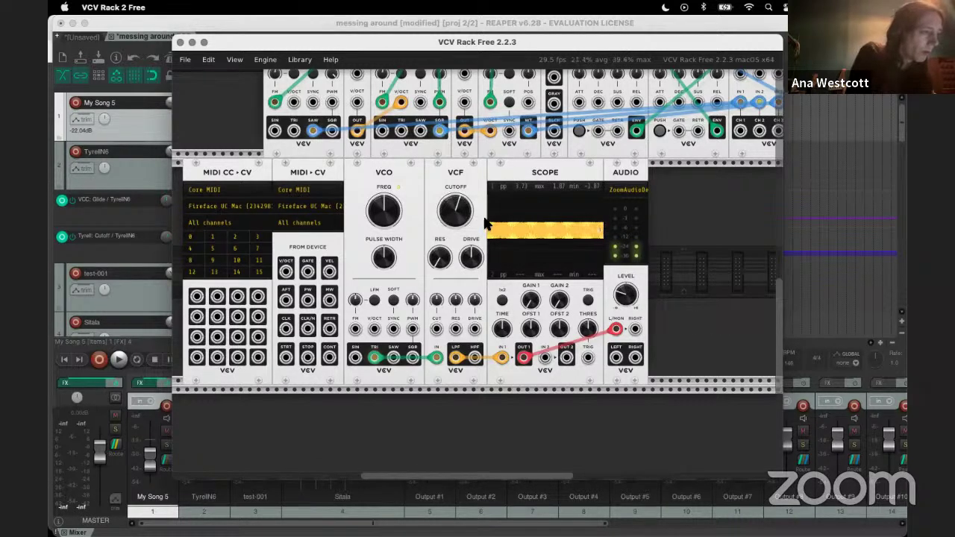
pyautogui.moveTo(441, 206)
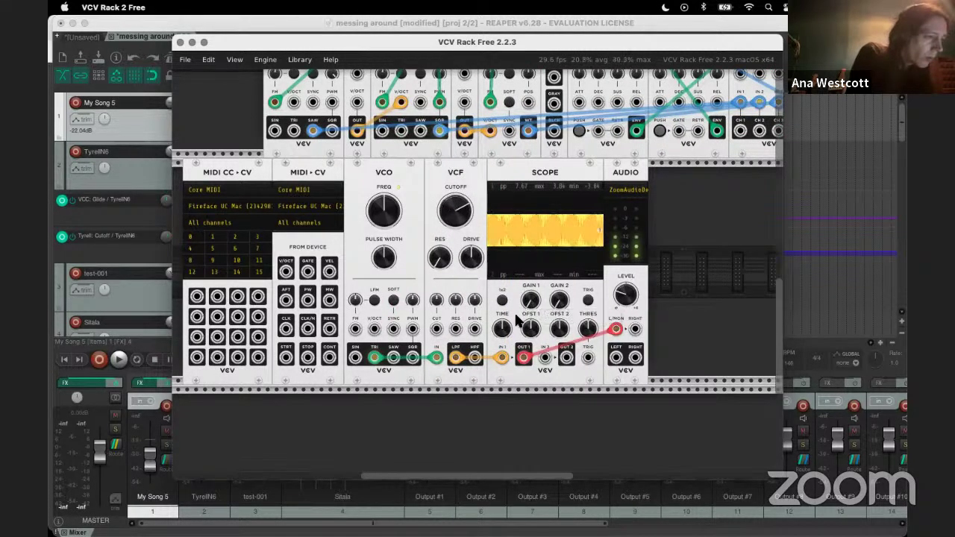
# Step: Set the new Scope's time to 5 ms/screen and lower the VCO's frequency
pyautogui.moveTo(503, 327)
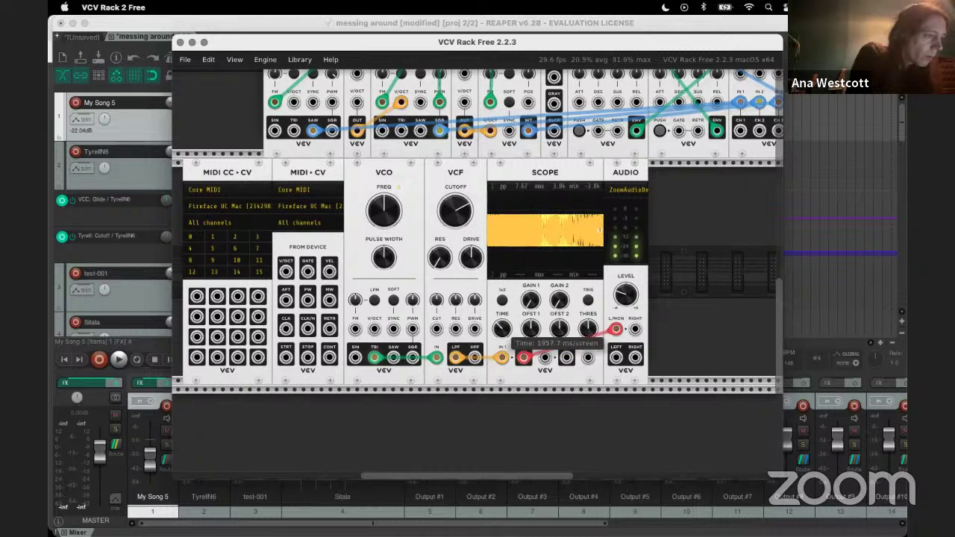
pyautogui.moveTo(503, 327); pyautogui.dragTo(507, 321)
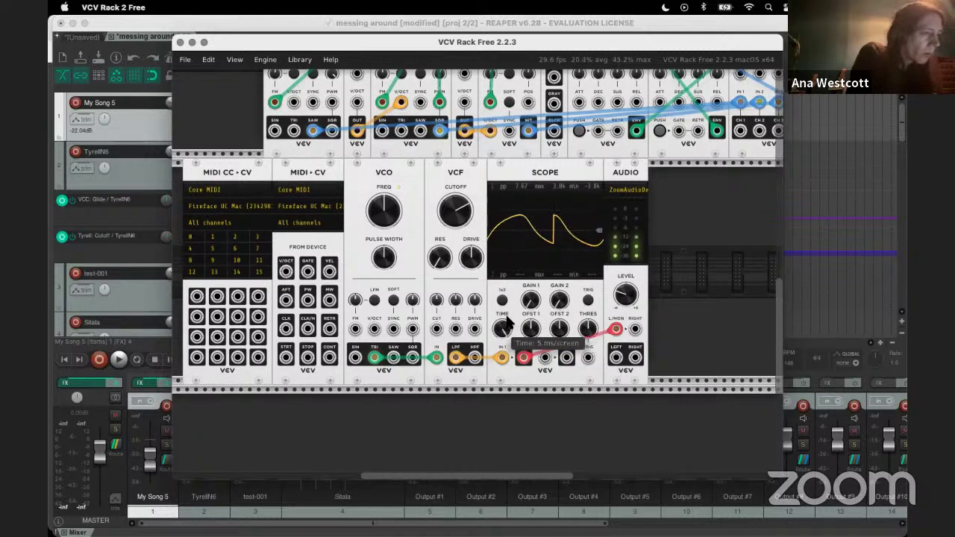
pyautogui.moveTo(391, 220)
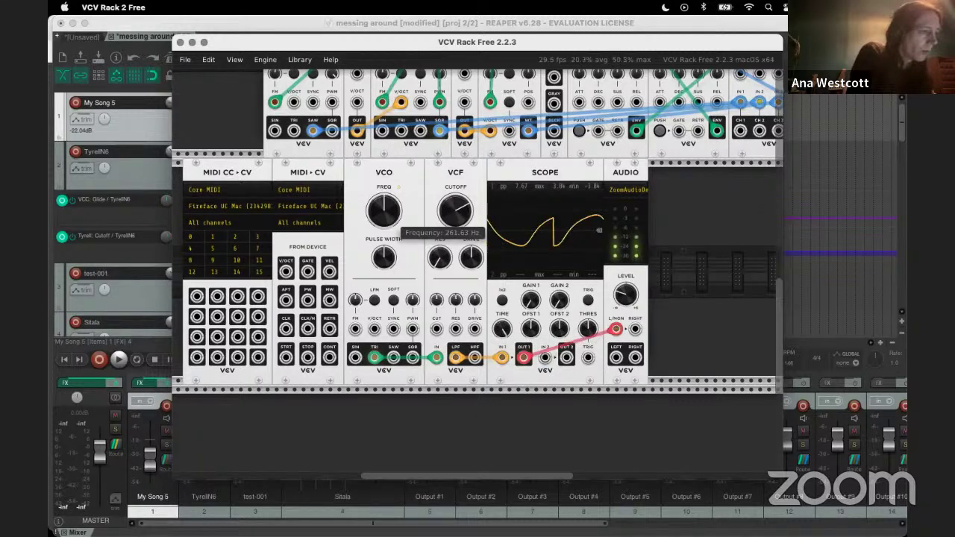
pyautogui.moveTo(391, 220); pyautogui.dragTo(391, 234)
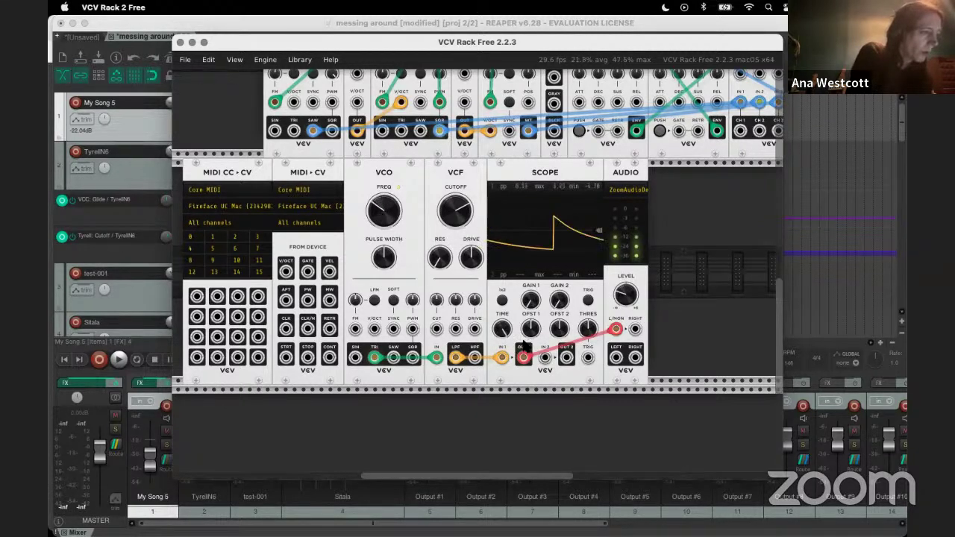
pyautogui.moveTo(531, 334); pyautogui.dragTo(530, 321)
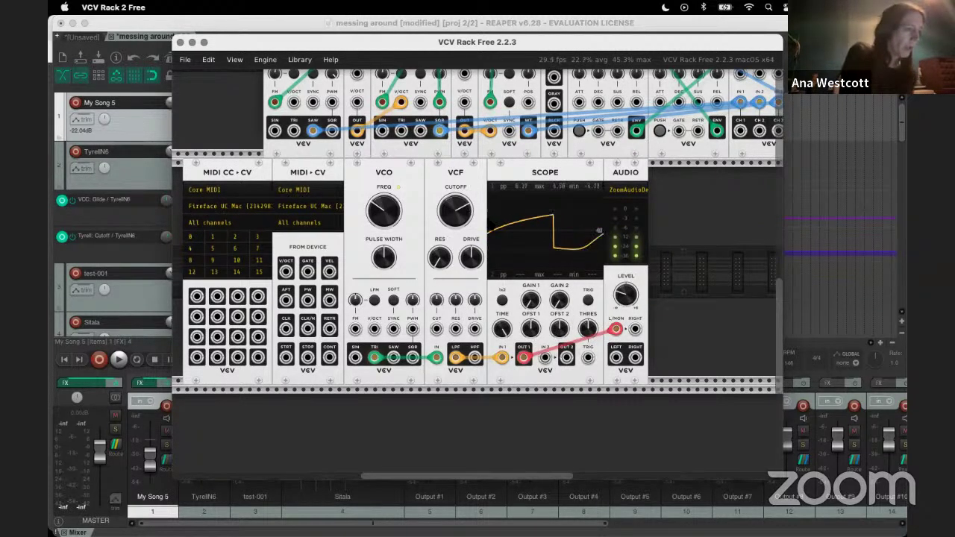
# Step: Raise the VCF cutoff to 8000 Hz and try feeding the filter from the VCO's square and sawtooth outputs
pyautogui.moveTo(459, 216); pyautogui.dragTo(459, 209)
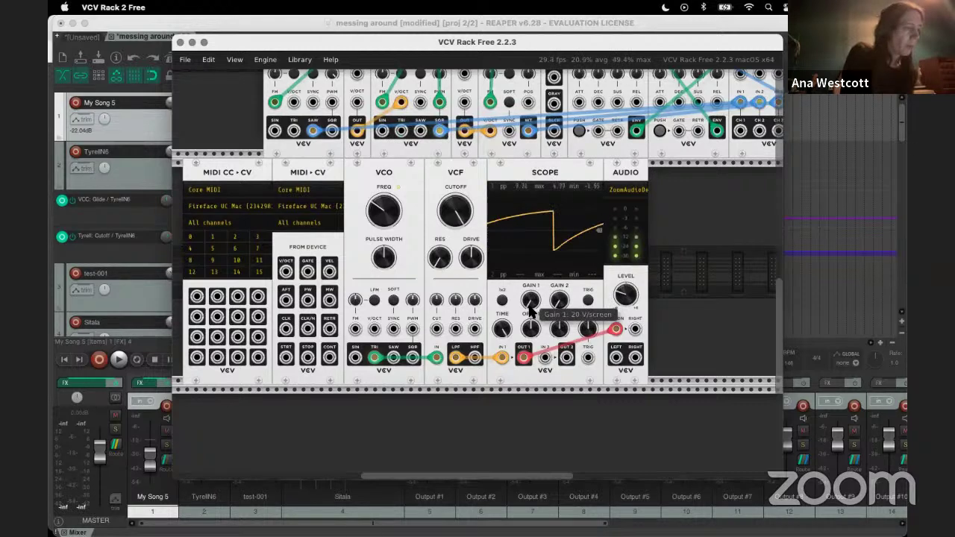
pyautogui.moveTo(373, 357); pyautogui.dragTo(411, 359)
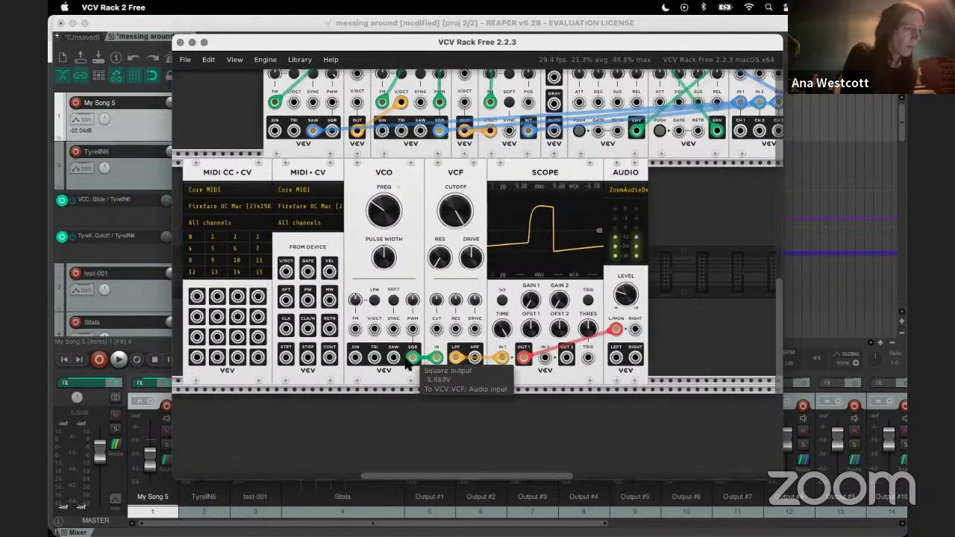
pyautogui.moveTo(408, 362); pyautogui.dragTo(392, 360)
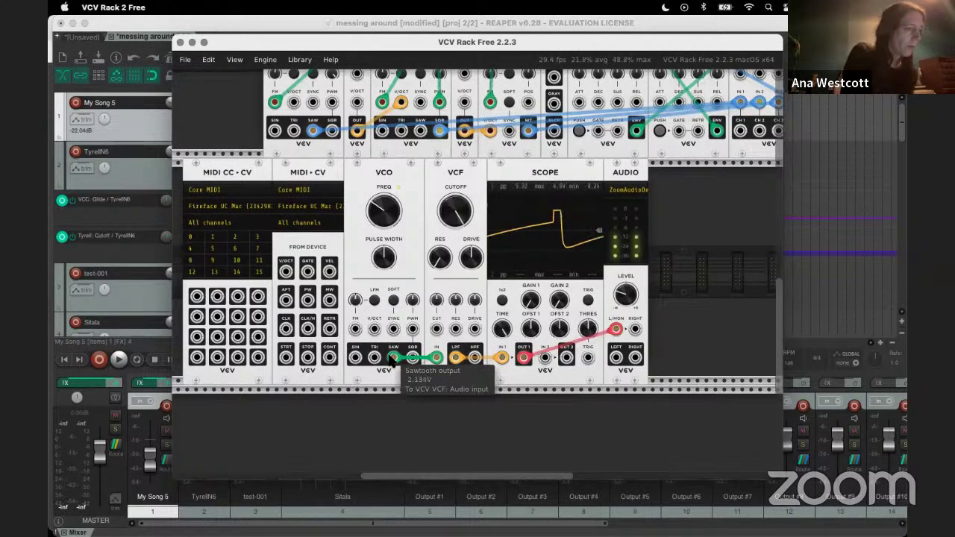
# Step: Disconnect the VCO from the VCF's audio input and lower the VCF cutoff to 8.556 Hz
pyautogui.press('Delete')
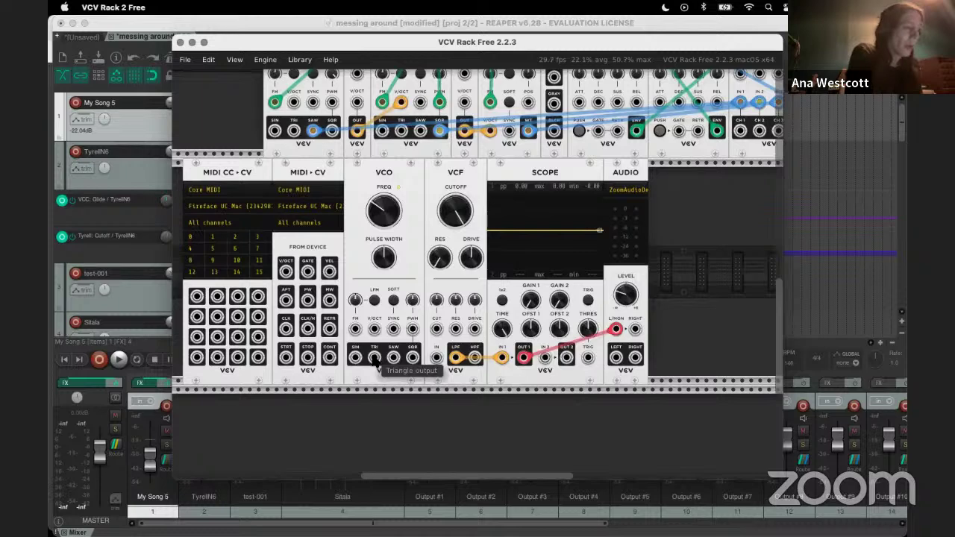
pyautogui.moveTo(376, 358); pyautogui.dragTo(436, 359)
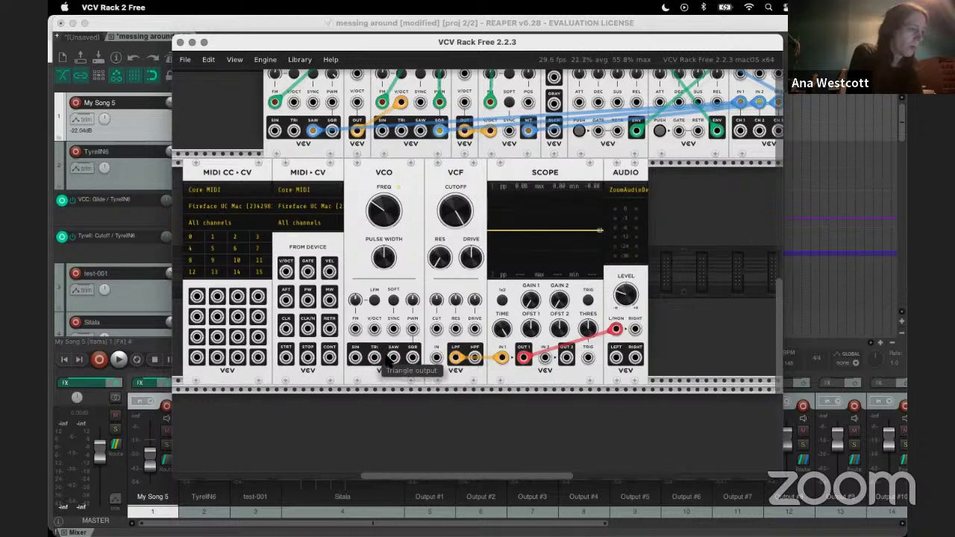
pyautogui.moveTo(393, 358)
pyautogui.mouseDown()
pyautogui.moveTo(438, 359)
pyautogui.moveTo(413, 362)
pyautogui.mouseUp()
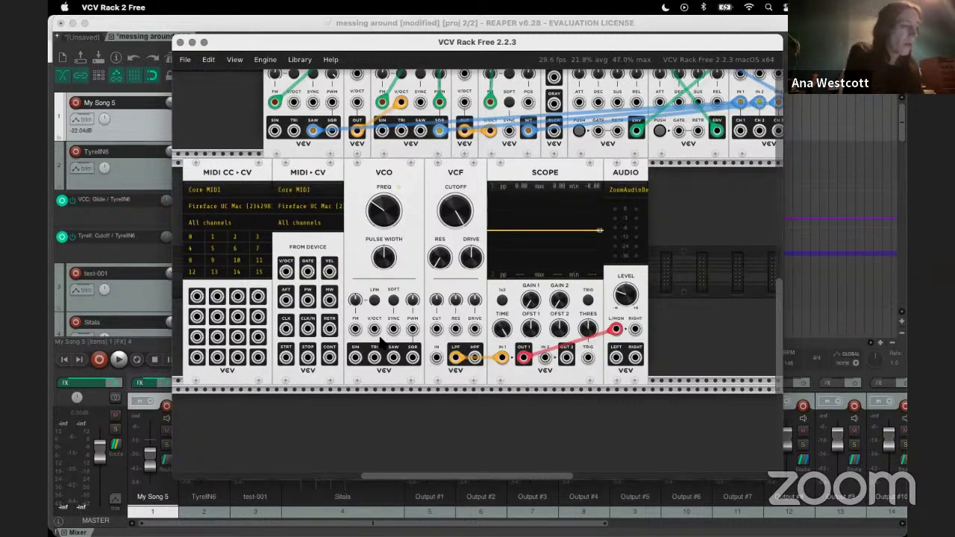
pyautogui.moveTo(393, 357); pyautogui.dragTo(394, 360)
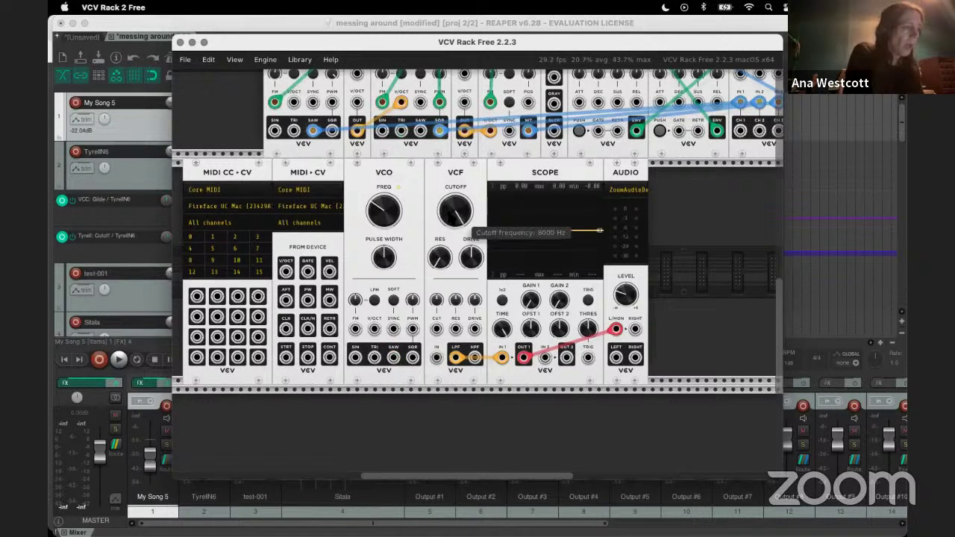
pyautogui.moveTo(456, 211); pyautogui.dragTo(430, 240)
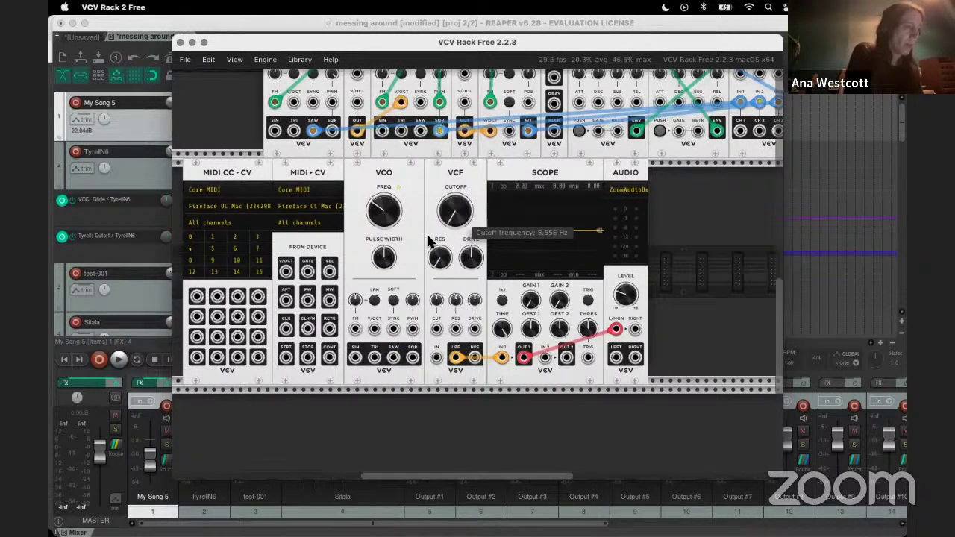
# Step: Feed the VCO's sawtooth into the VCF's audio input while raising the filter's cutoff, and finish by disconnecting that cable
pyautogui.moveTo(393, 358)
pyautogui.mouseDown()
pyautogui.moveTo(450, 373)
pyautogui.moveTo(437, 359)
pyautogui.mouseUp()
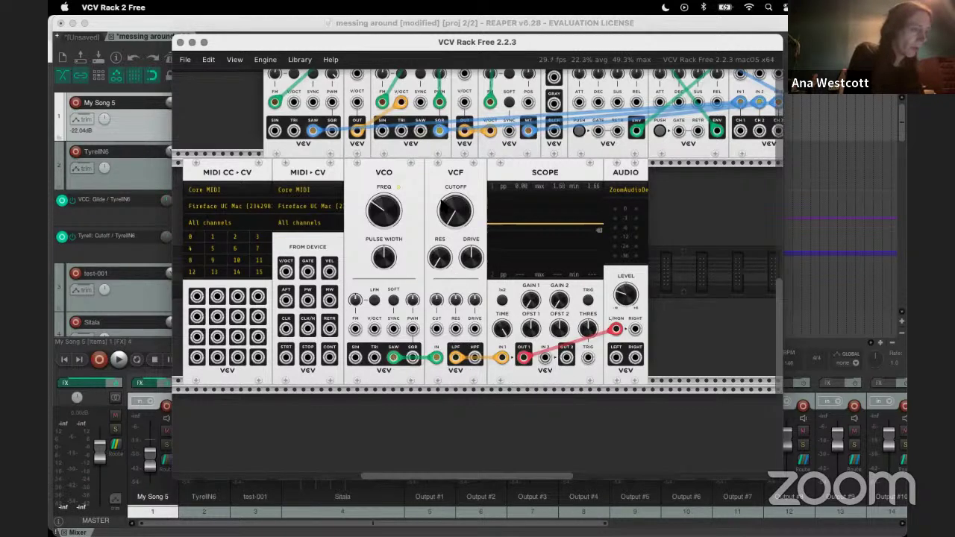
pyautogui.moveTo(443, 207)
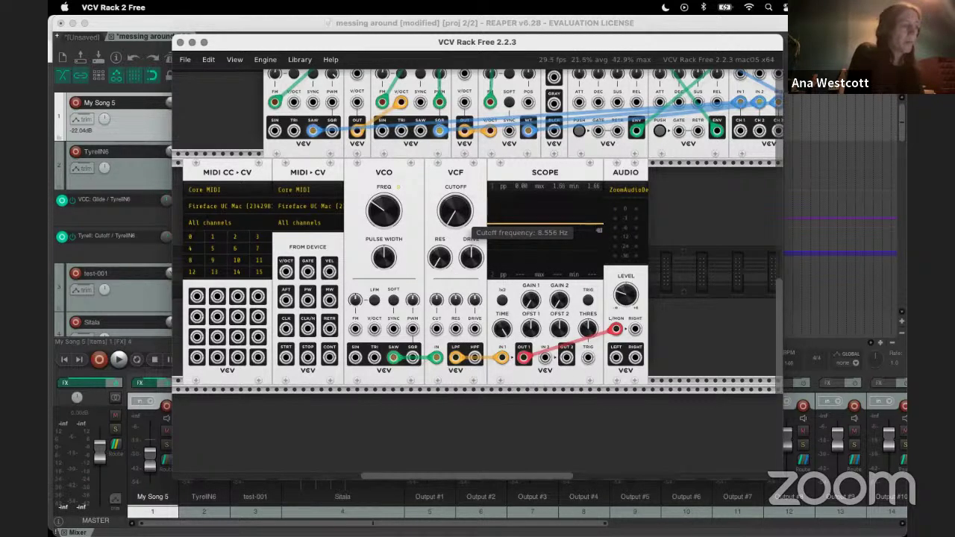
pyautogui.moveTo(443, 207); pyautogui.dragTo(443, 190)
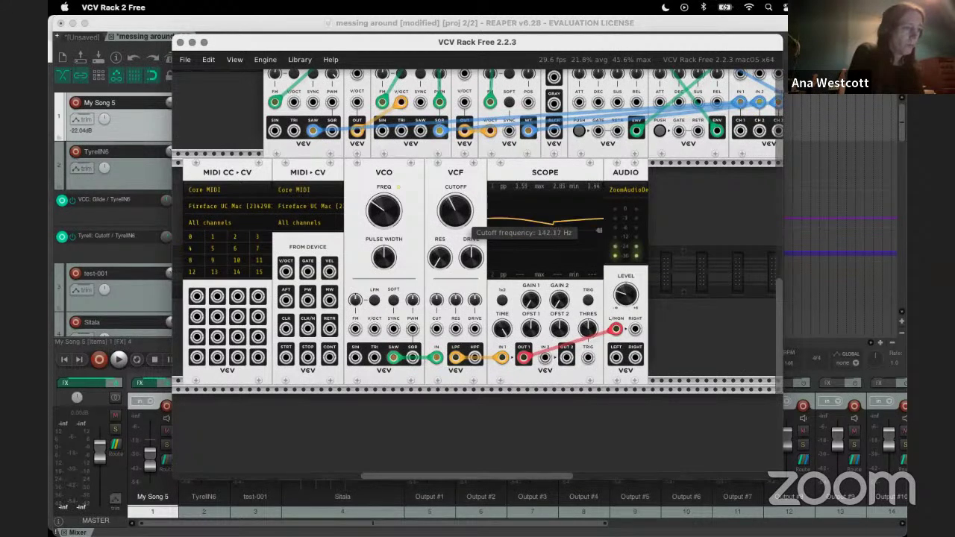
pyautogui.moveTo(472, 257)
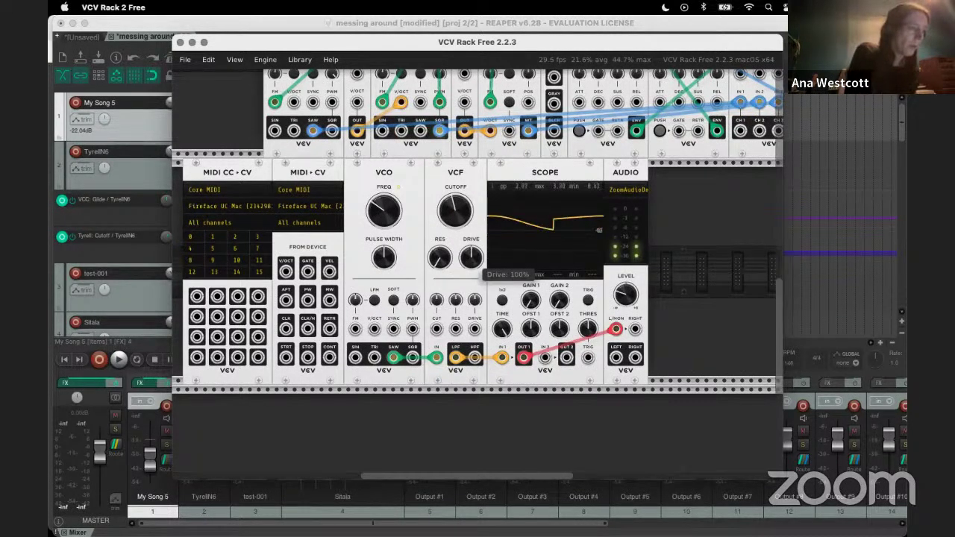
pyautogui.moveTo(455, 211)
pyautogui.mouseDown()
pyautogui.moveTo(455, 196)
pyautogui.moveTo(473, 320)
pyautogui.mouseUp()
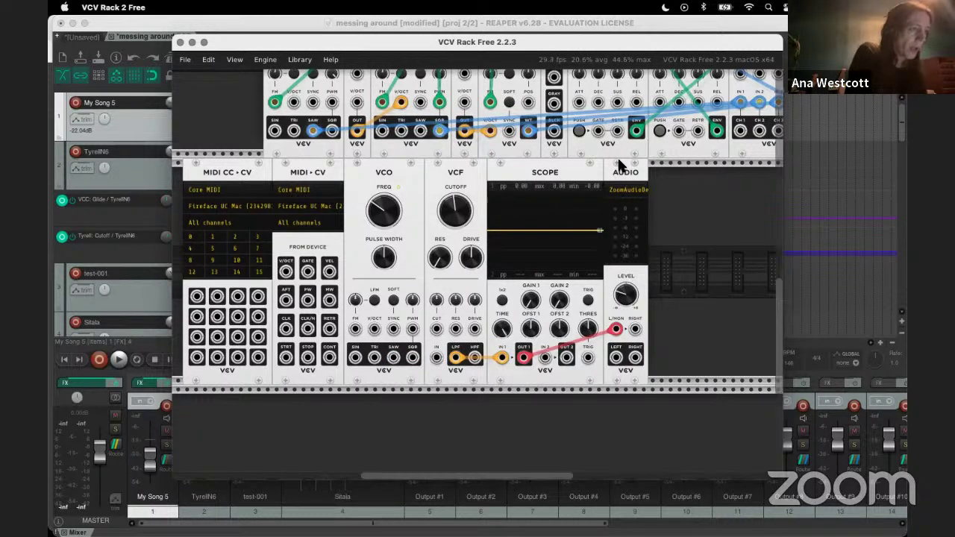
# Step: Move the AUDIO and Scope modules away from the VCF to open a gap for more modules
pyautogui.moveTo(620, 164); pyautogui.dragTo(717, 164)
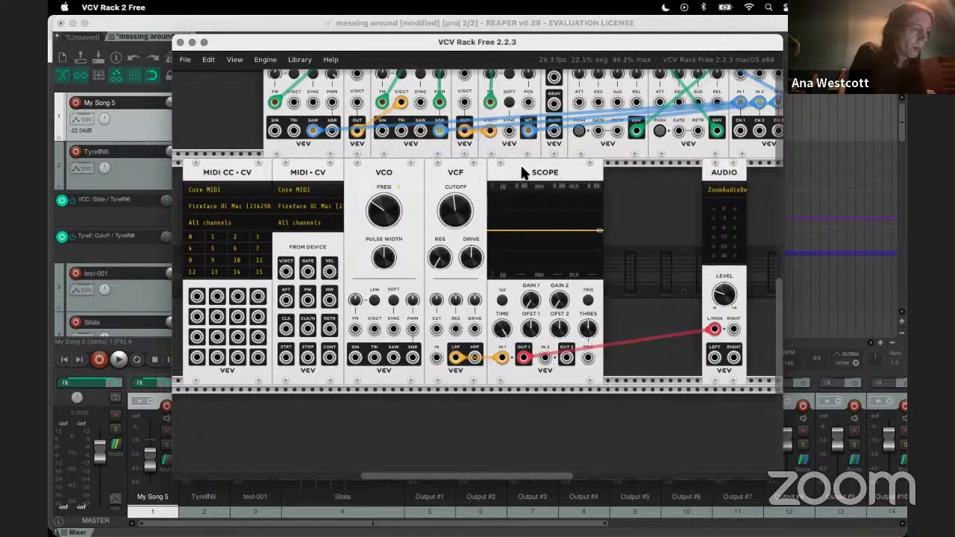
pyautogui.moveTo(523, 172); pyautogui.dragTo(634, 165)
pyautogui.moveTo(725, 170); pyautogui.dragTo(763, 169)
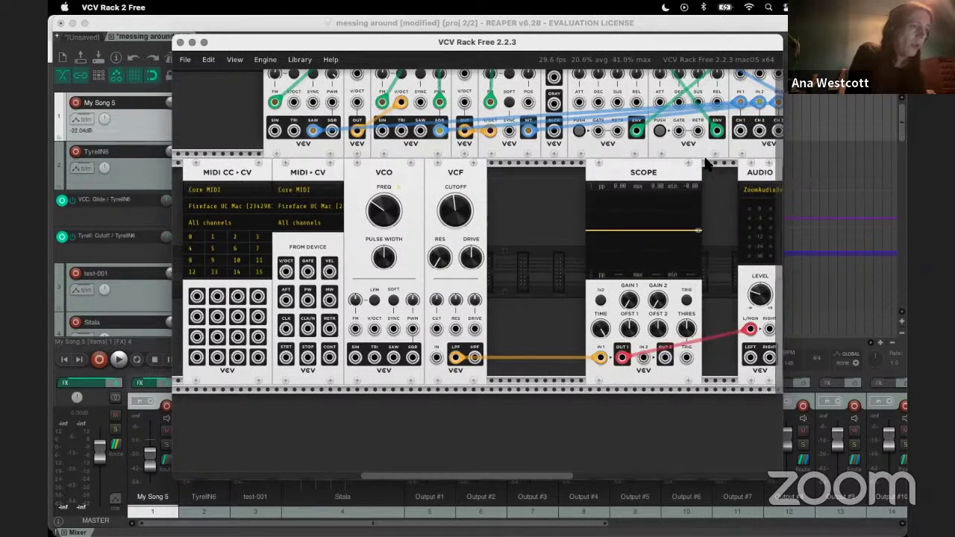
pyautogui.moveTo(674, 163); pyautogui.dragTo(707, 158)
# Step: Browse the module library and add a VCV VCA MIX module, placing it directly against the Scope
pyautogui.rightClick(571, 221)
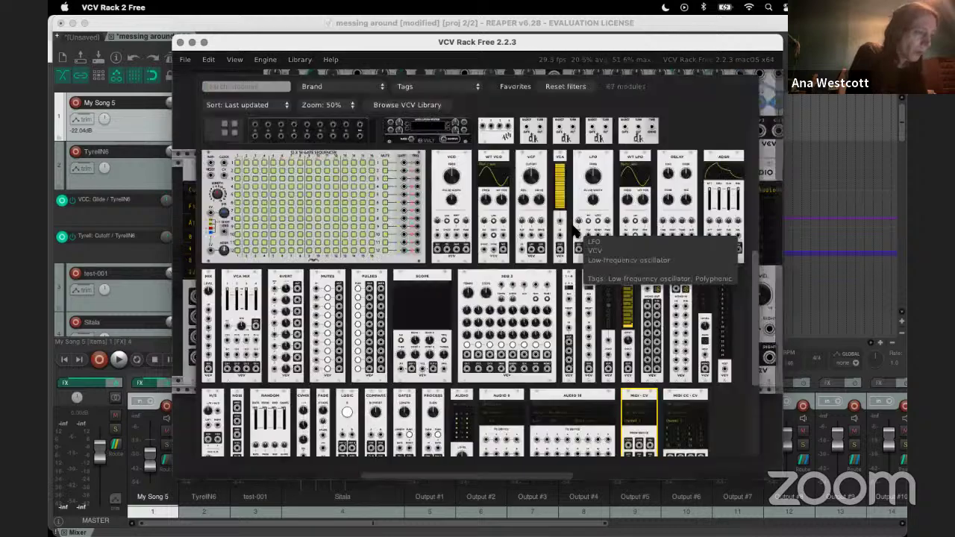
pyautogui.scroll(-3, 586, 265)
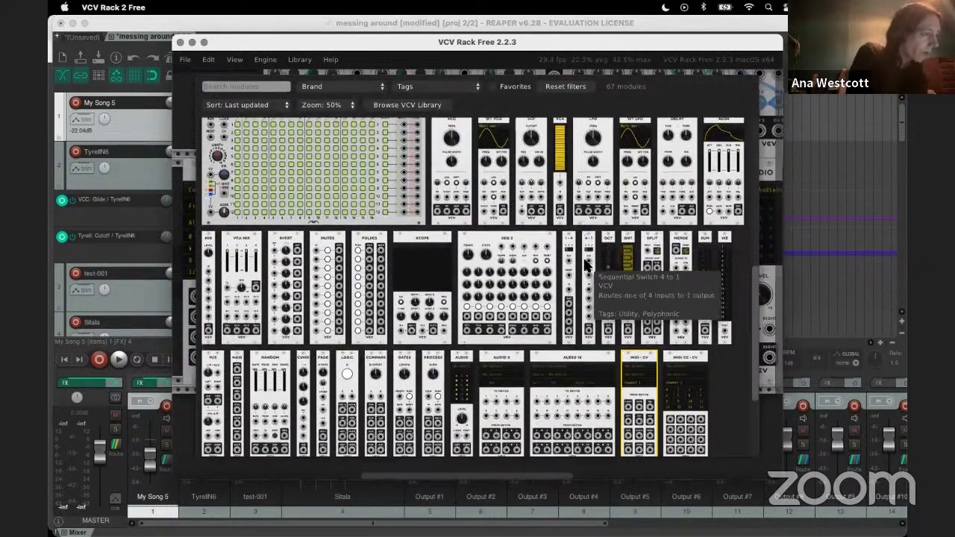
pyautogui.scroll(1, 586, 265)
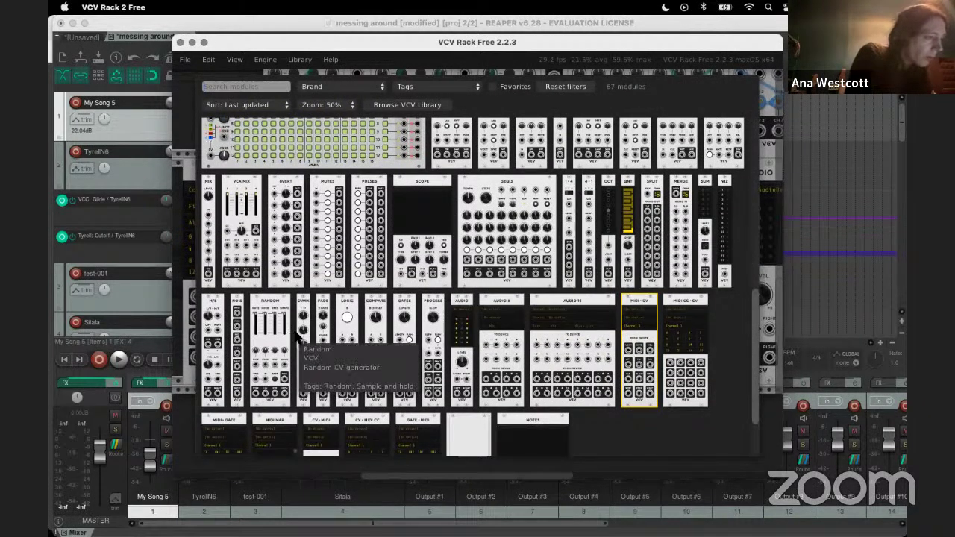
pyautogui.scroll(-2, 396, 360)
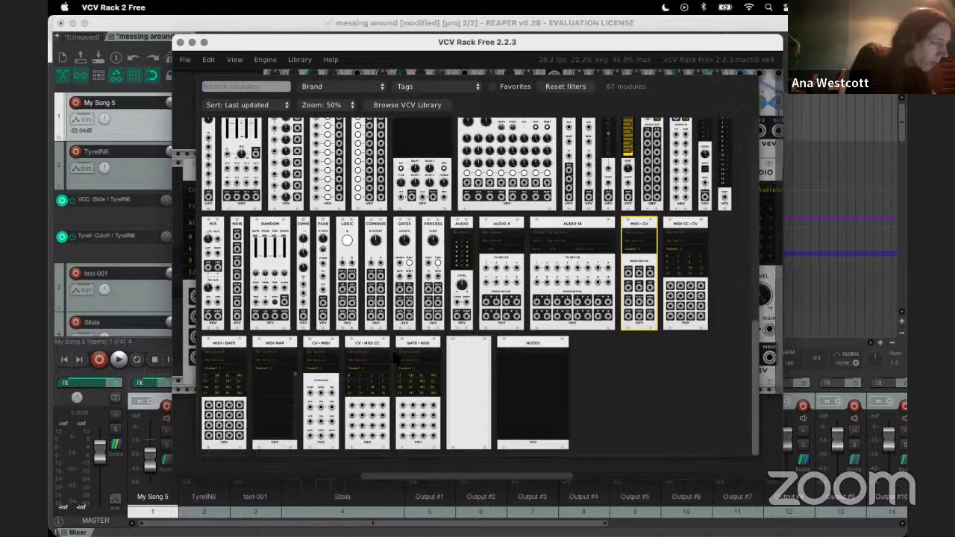
pyautogui.scroll(3, 321, 209)
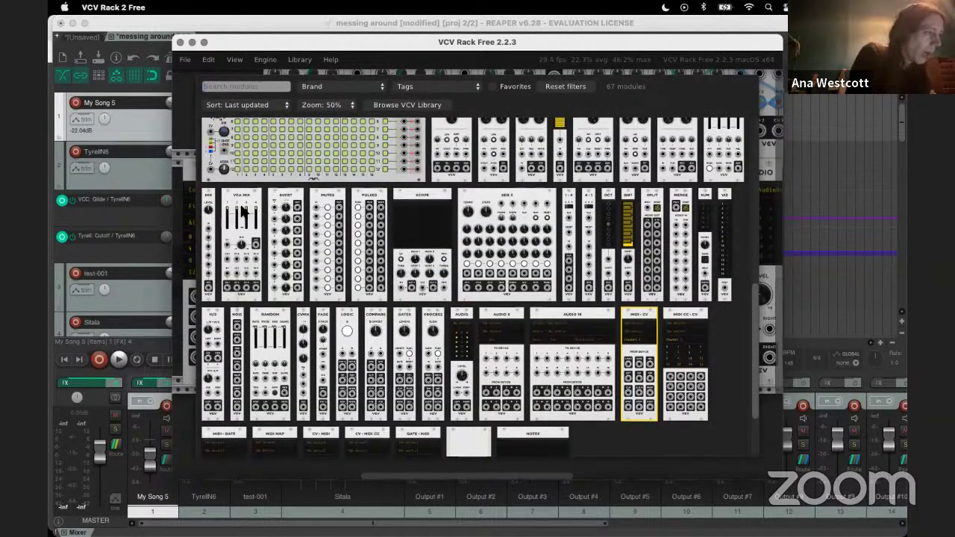
pyautogui.scroll(3, 239, 224)
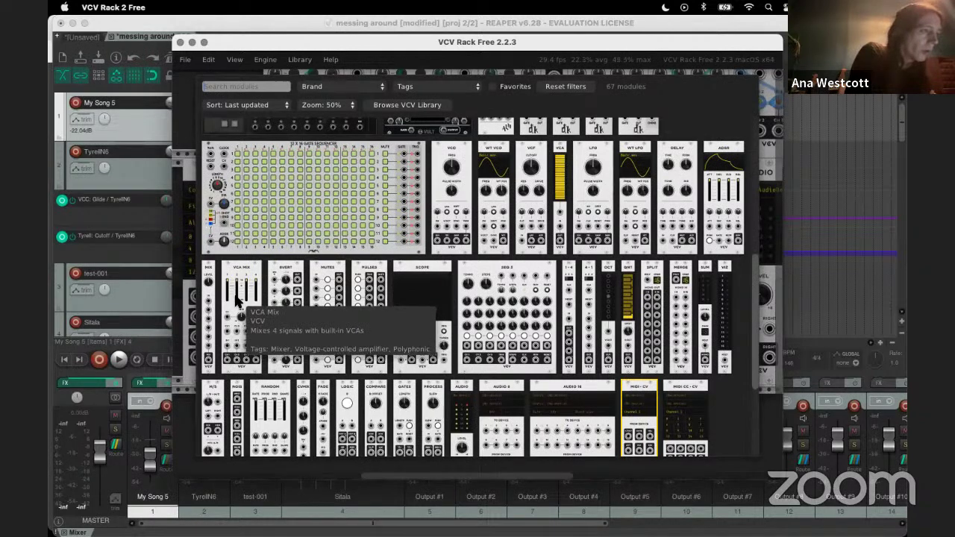
pyautogui.press('Escape')
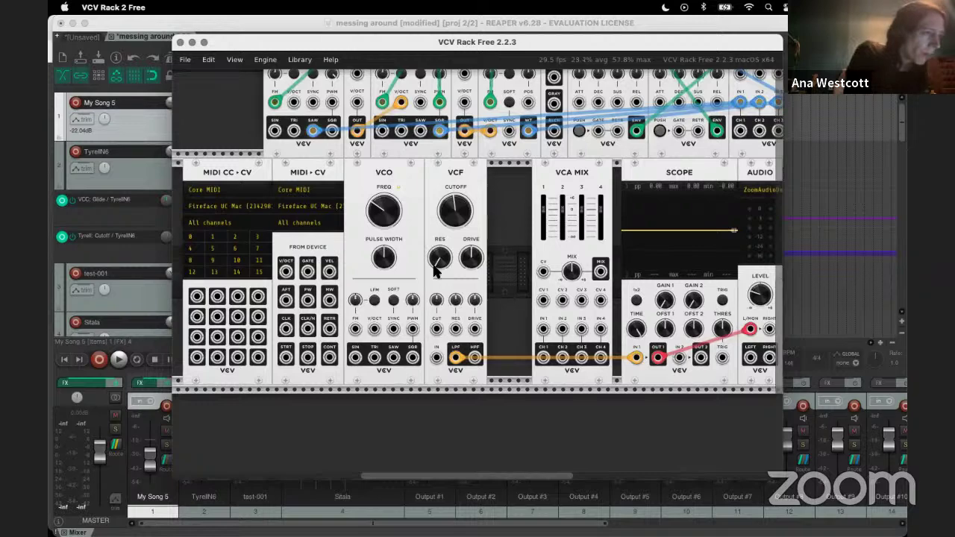
pyautogui.moveTo(574, 186); pyautogui.dragTo(583, 183)
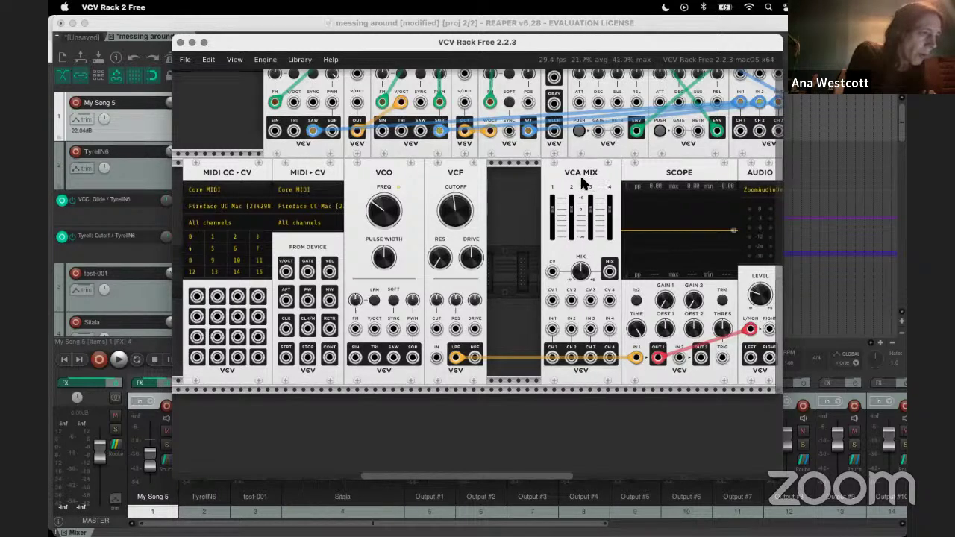
# Step: Add a VCV ADSR module from the library between the VCF and the VCA MIX
pyautogui.rightClick(499, 210)
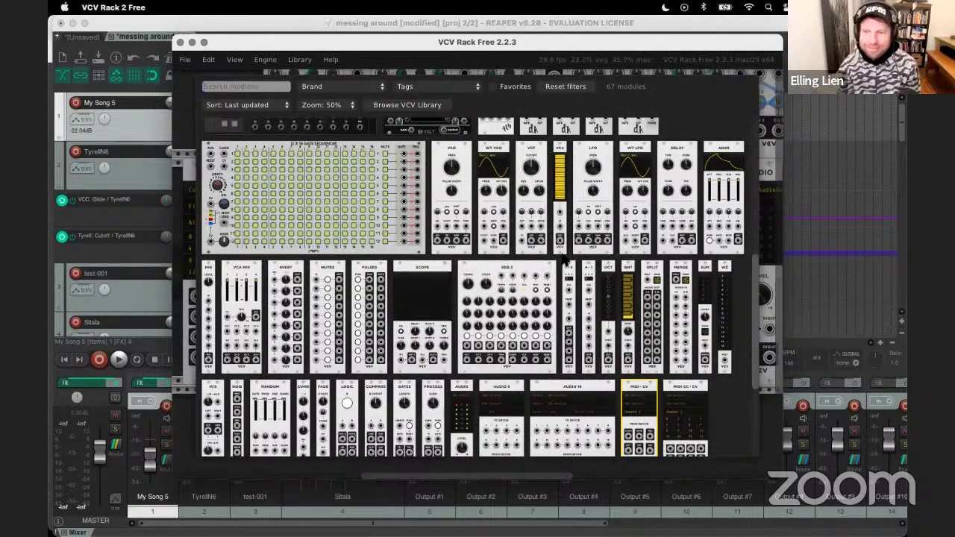
pyautogui.scroll(2, 565, 261)
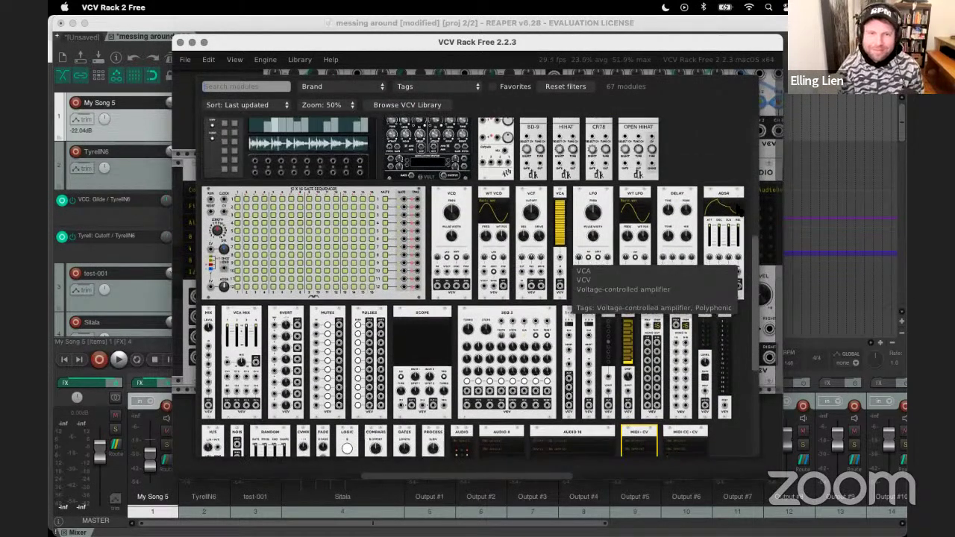
pyautogui.click(733, 198)
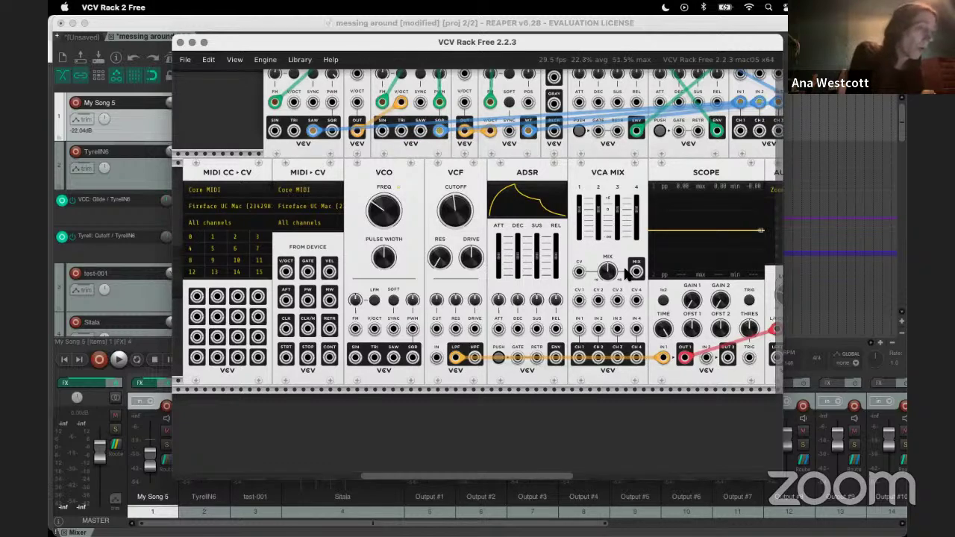
# Step: Disconnect the VCF's low-pass output from the Scope and shape the new ADSR with minimum attack and adjusted decay and sustain
pyautogui.scroll(6, 627, 274)
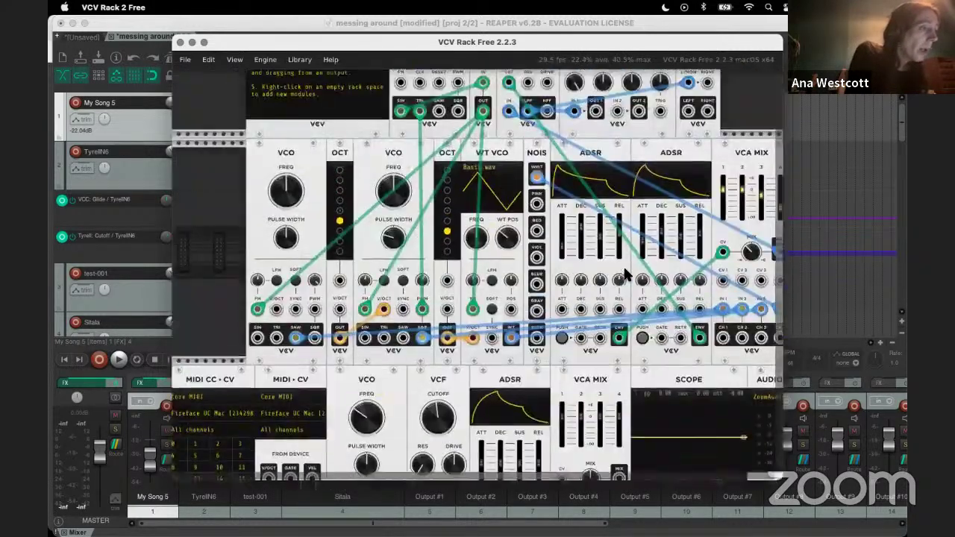
pyautogui.scroll(2, 627, 274)
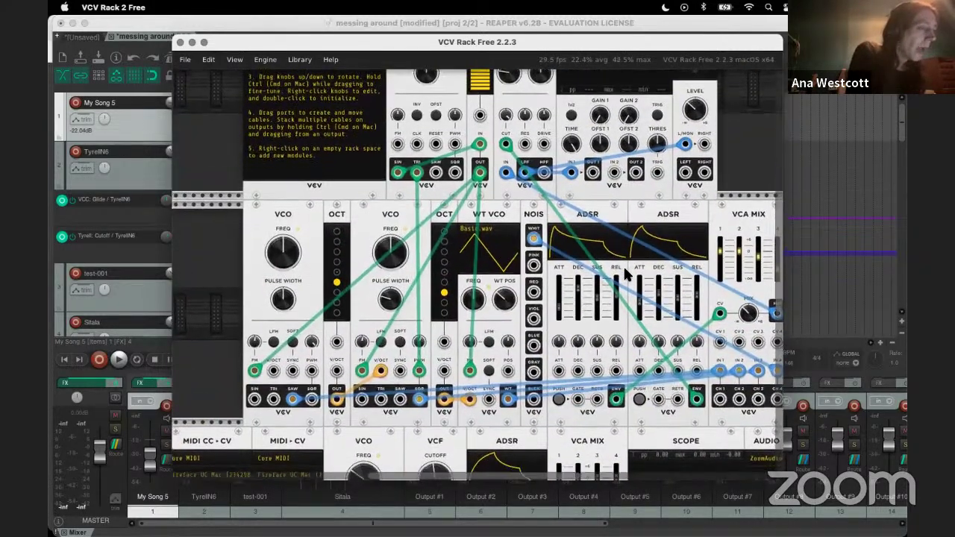
pyautogui.scroll(-12, 593, 277)
pyautogui.hscroll(5, 593, 277)
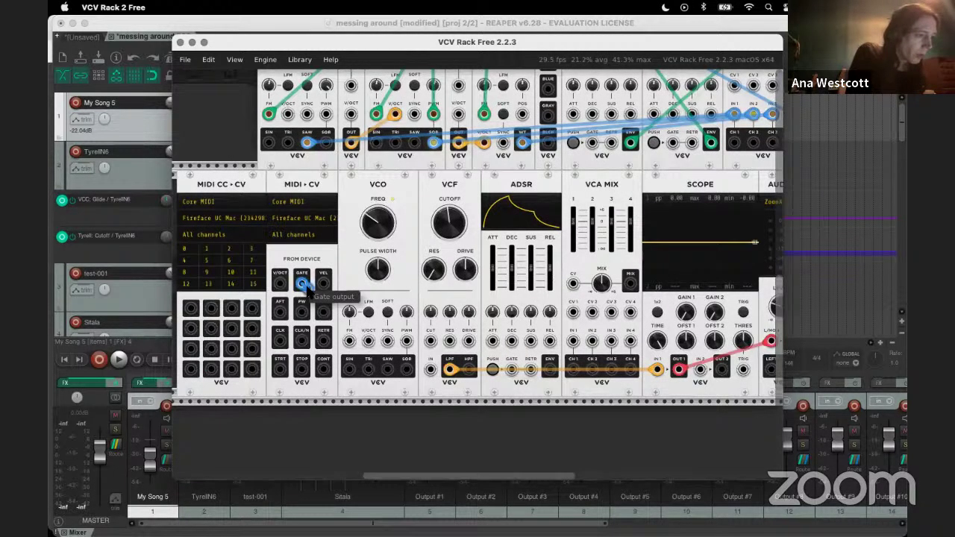
pyautogui.moveTo(450, 372); pyautogui.dragTo(666, 381)
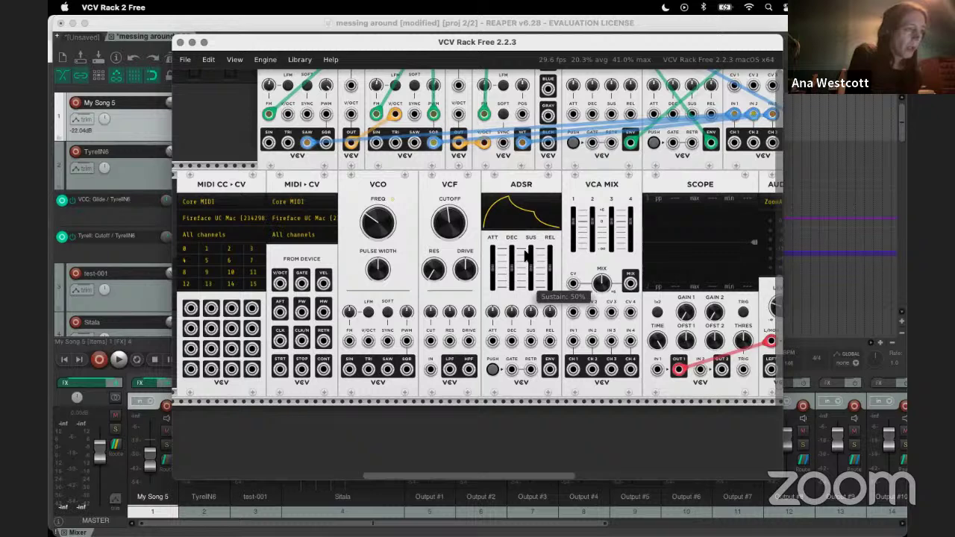
pyautogui.moveTo(493, 267); pyautogui.dragTo(494, 287)
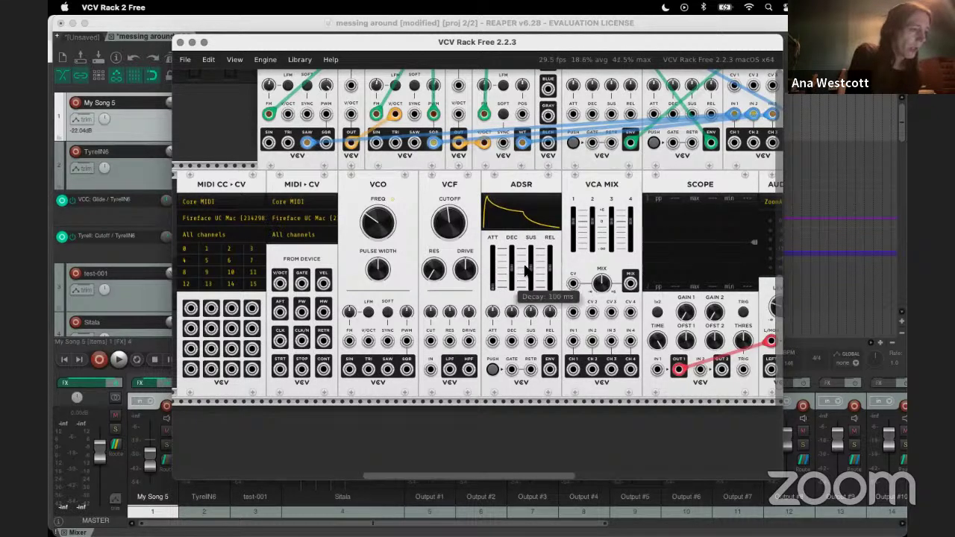
pyautogui.moveTo(531, 269)
pyautogui.mouseDown()
pyautogui.moveTo(530, 287)
pyautogui.moveTo(515, 282)
pyautogui.moveTo(531, 273)
pyautogui.moveTo(533, 287)
pyautogui.mouseUp()
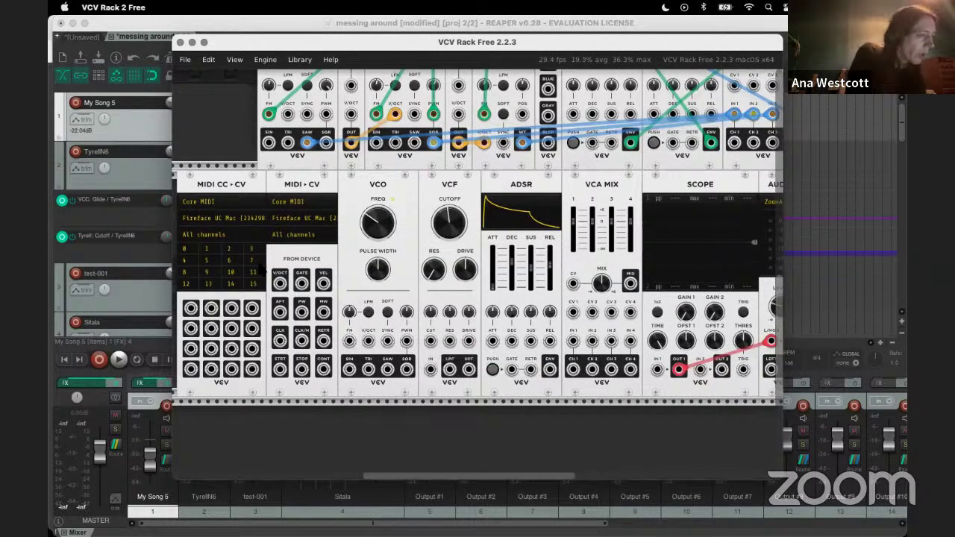
# Step: Patch the MIDI-CV module's gate output into the ADSR's gate input and its V/OCT output into the VCO's V/OCT input
pyautogui.moveTo(302, 283); pyautogui.dragTo(511, 371)
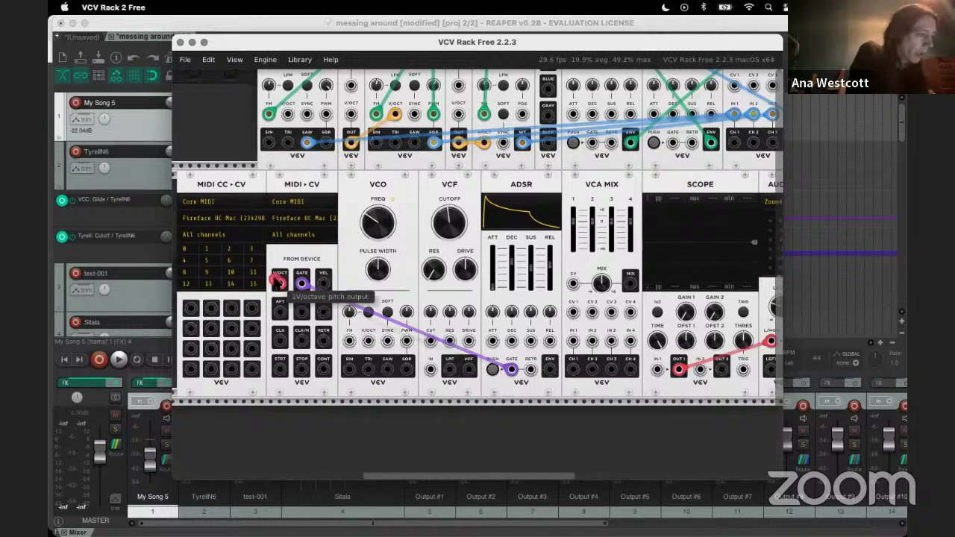
pyautogui.moveTo(279, 283); pyautogui.dragTo(368, 343)
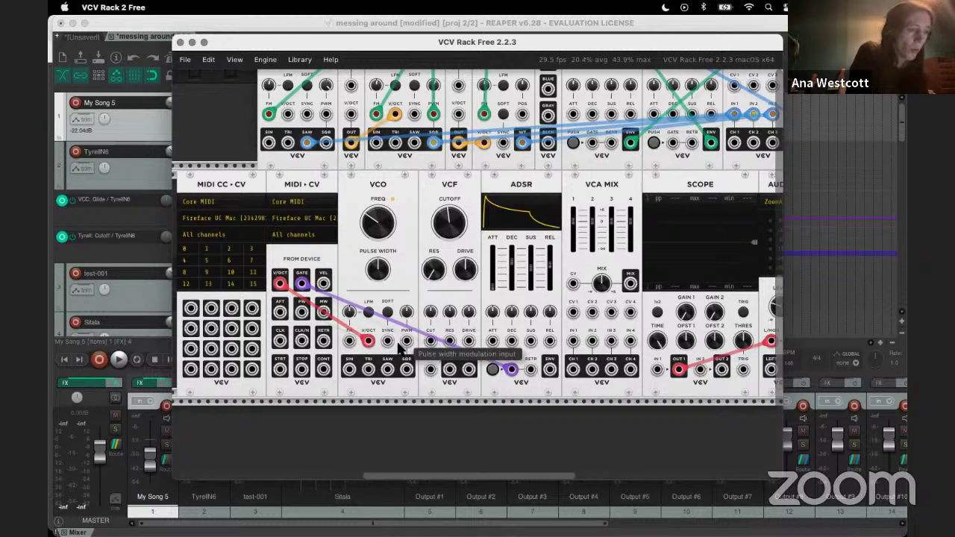
# Step: Patch the ADSR's envelope output to the VCF's cutoff input and the VCA MIX's CV 1 input, and lower the mixer's channel 1 level
pyautogui.hscroll(2, 486, 343)
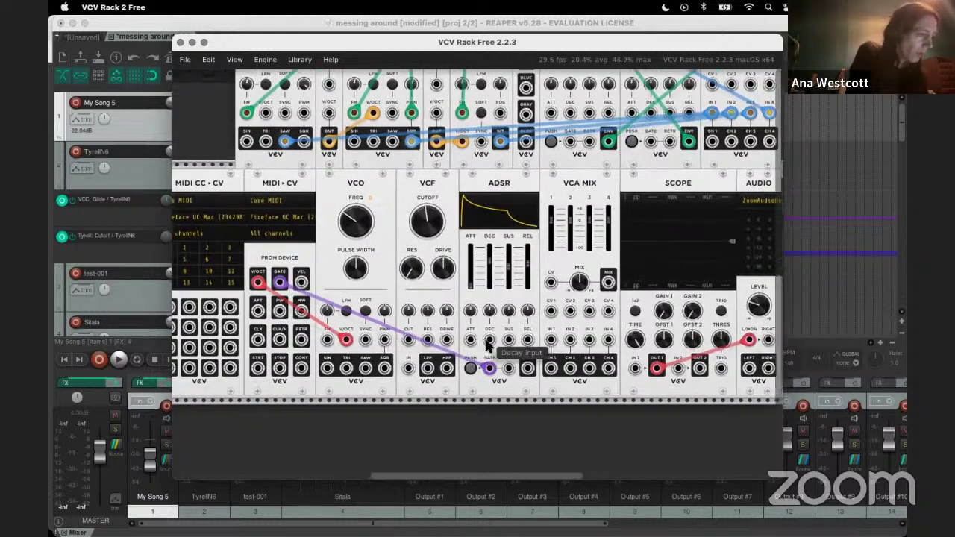
pyautogui.hscroll(2, 424, 345)
pyautogui.scroll(-1, 424, 345)
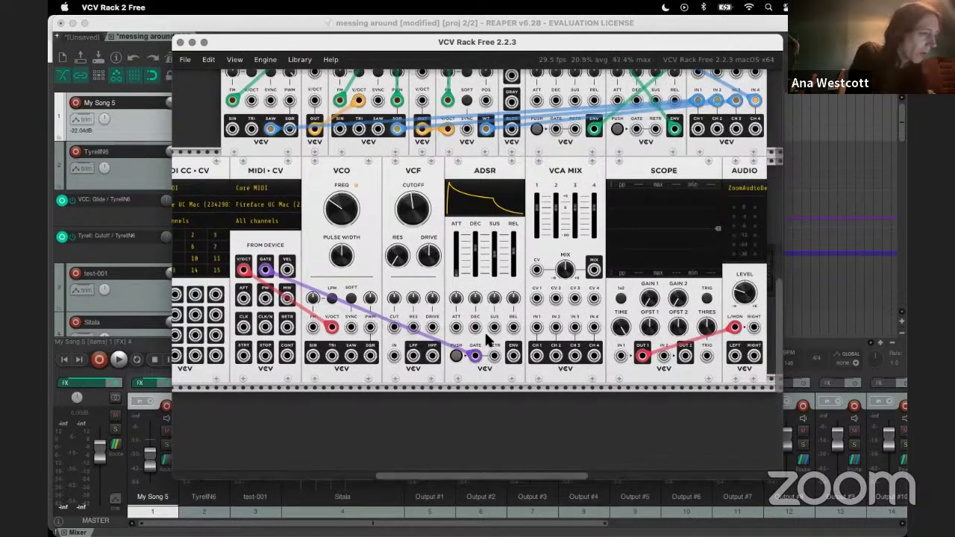
pyautogui.hscroll(2, 487, 342)
pyautogui.scroll(-1, 486, 341)
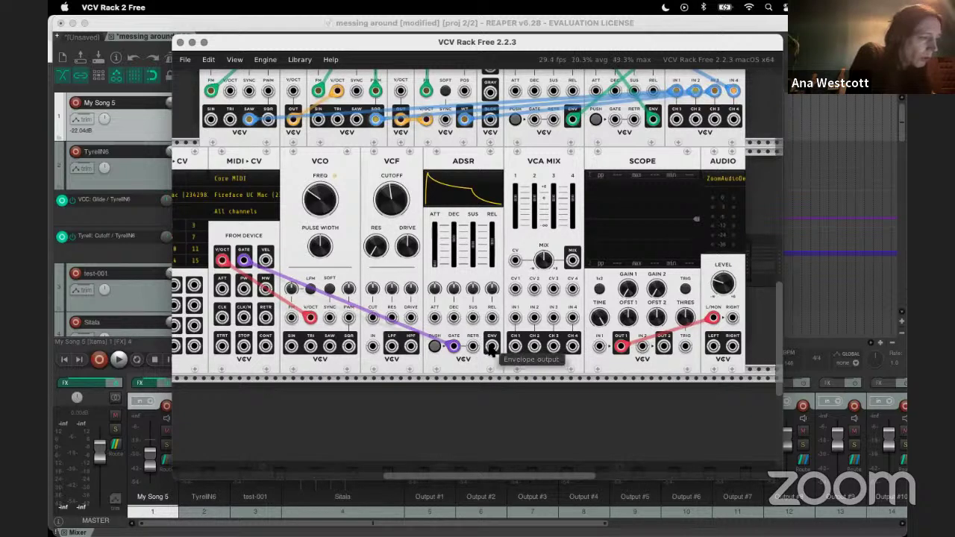
pyautogui.moveTo(491, 347); pyautogui.dragTo(371, 318)
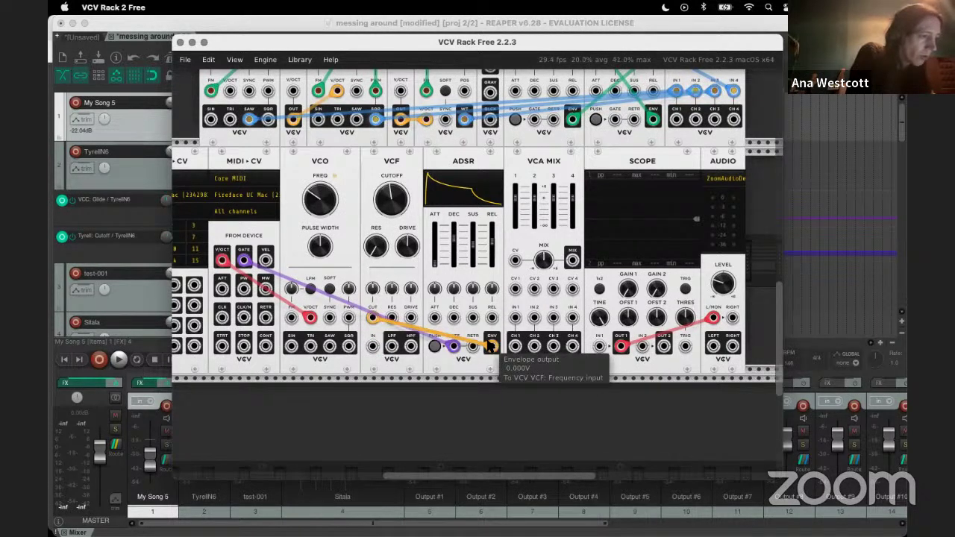
pyautogui.moveTo(491, 345); pyautogui.dragTo(516, 289)
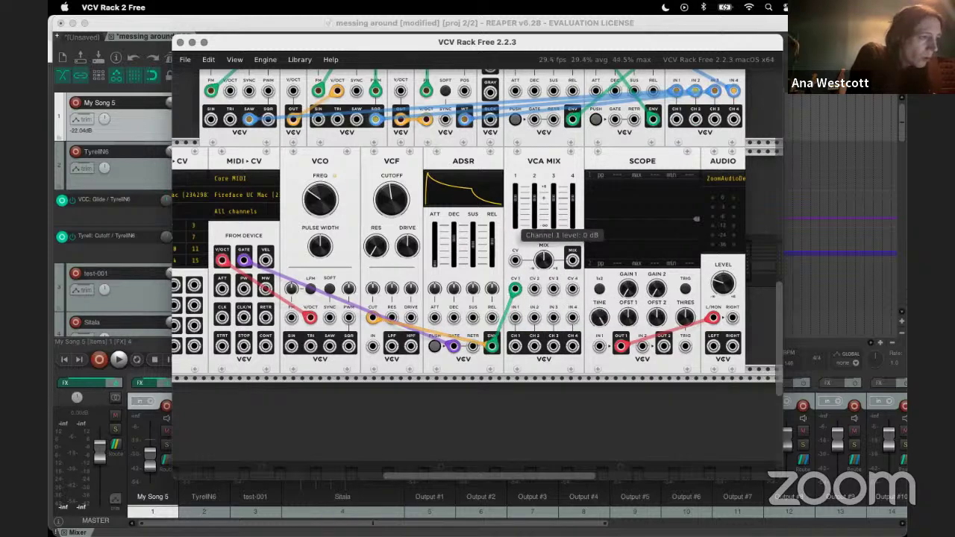
pyautogui.moveTo(515, 196); pyautogui.dragTo(515, 204)
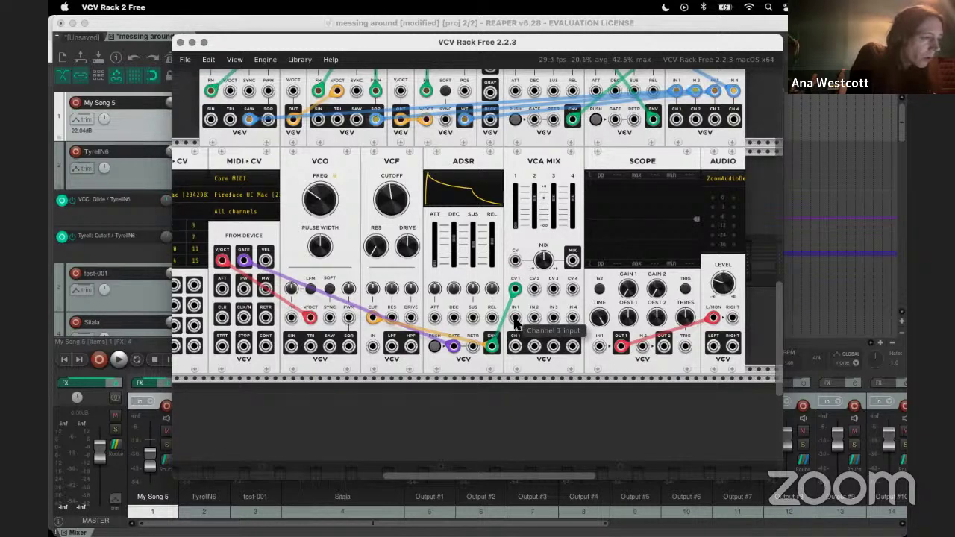
# Step: Route the VCO's sawtooth through the VCF, its low-pass output into VCA MIX input 1, and the channel 1 output into the Scope's input 1
pyautogui.moveTo(515, 318); pyautogui.dragTo(392, 345)
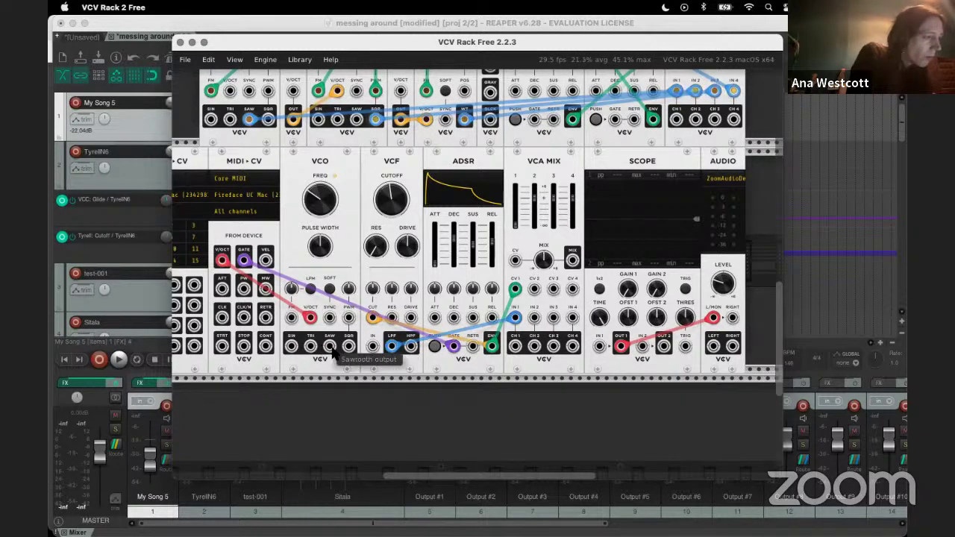
pyautogui.moveTo(332, 353); pyautogui.dragTo(371, 351)
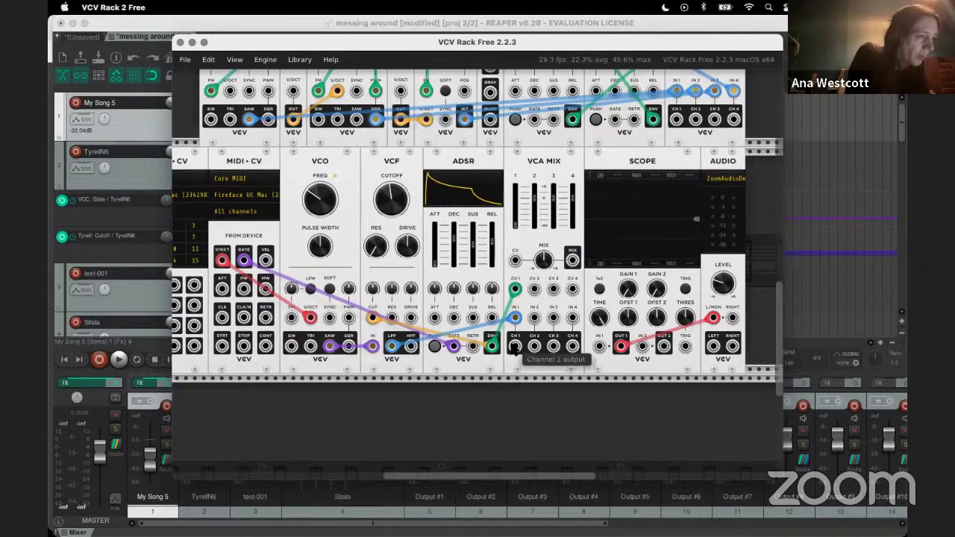
pyautogui.moveTo(515, 345)
pyautogui.mouseDown()
pyautogui.moveTo(653, 347)
pyautogui.moveTo(600, 349)
pyautogui.mouseUp()
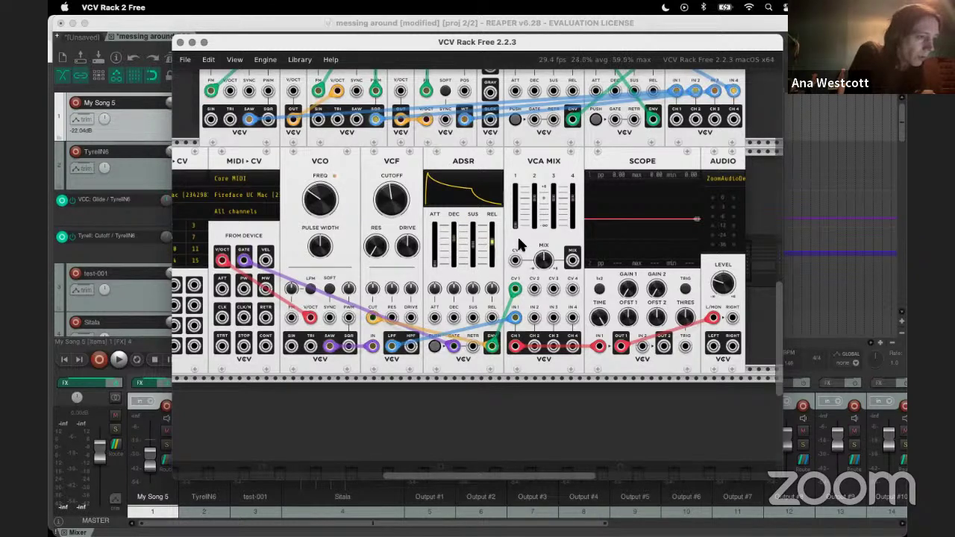
# Step: Trace the envelope and output connections at the VCA MIX and raise its channel 1 level
pyautogui.hscroll(2, 588, 345)
pyautogui.scroll(-1, 588, 345)
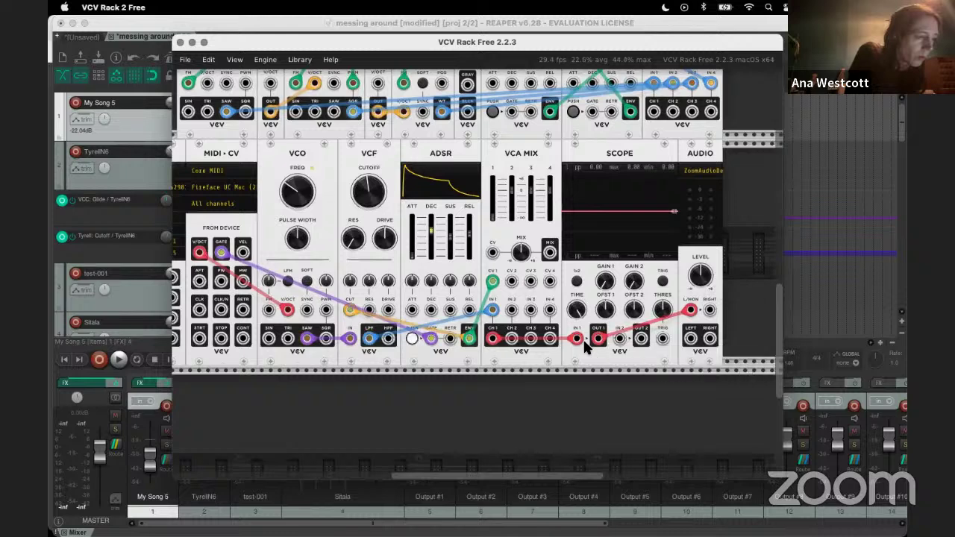
pyautogui.moveTo(492, 342)
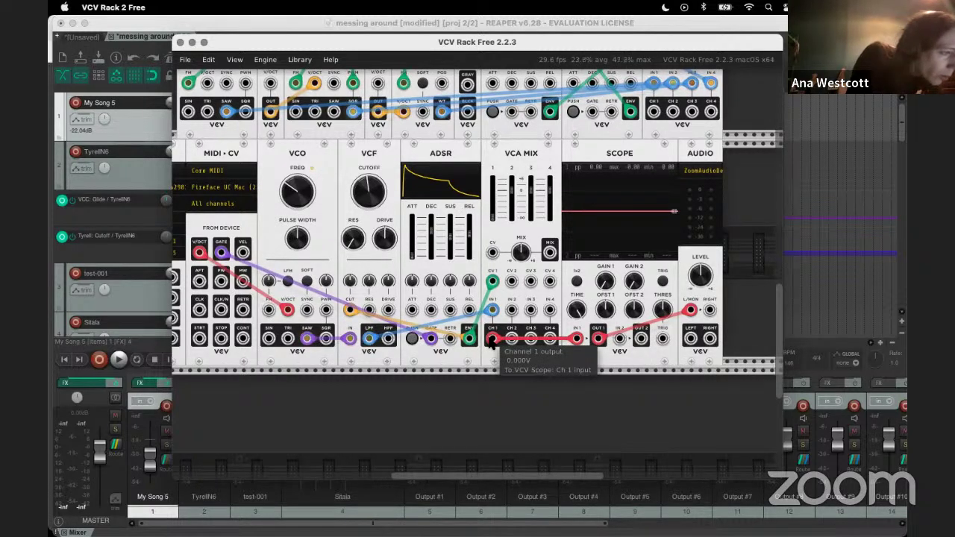
pyautogui.moveTo(528, 258)
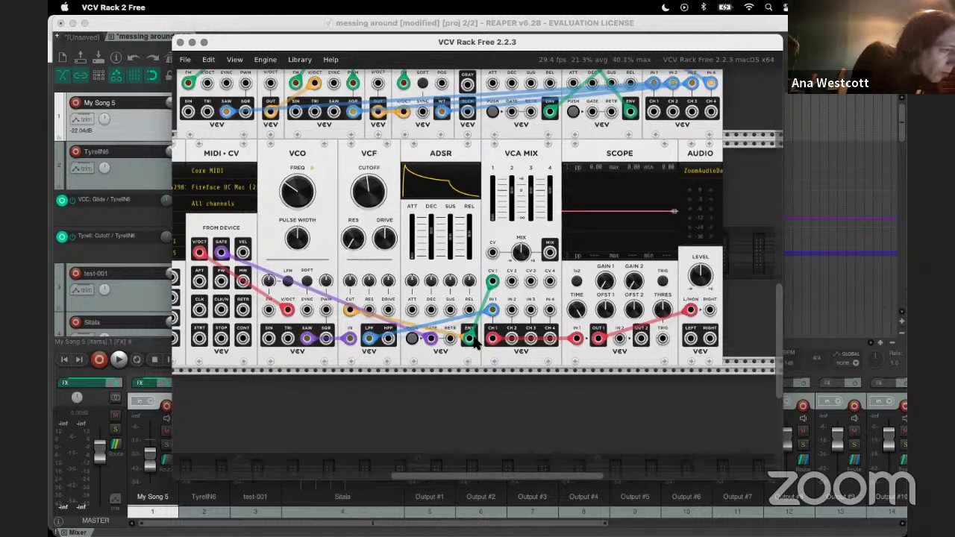
pyautogui.moveTo(498, 281)
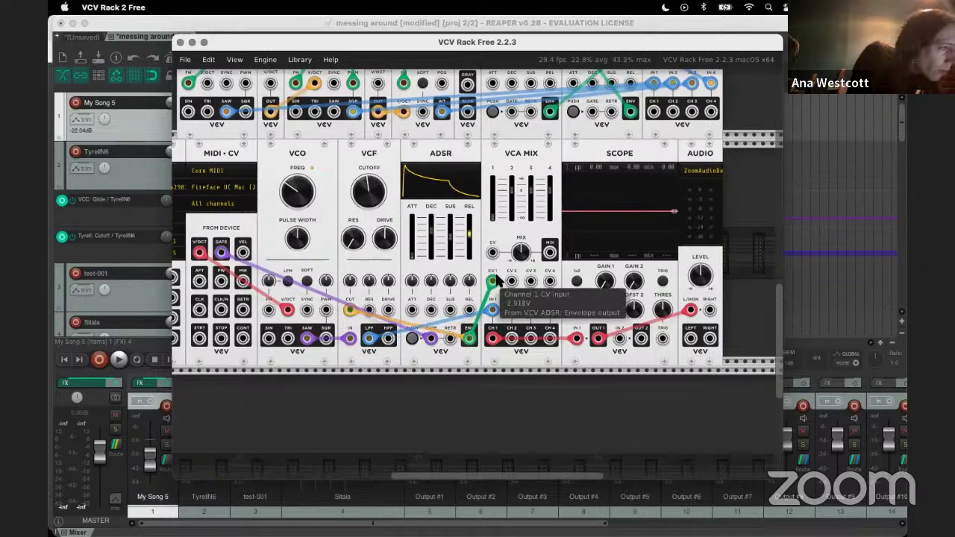
pyautogui.moveTo(494, 215)
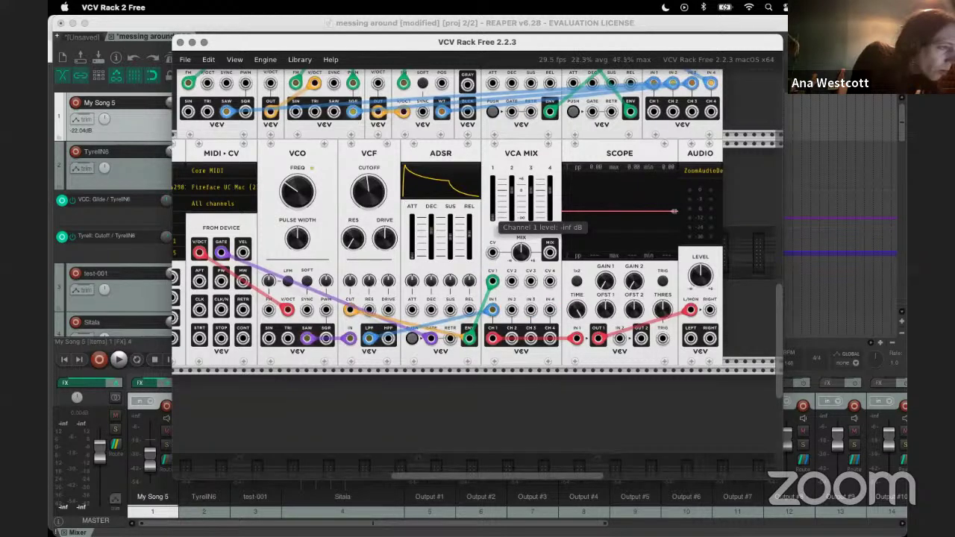
pyautogui.moveTo(494, 215); pyautogui.dragTo(491, 203)
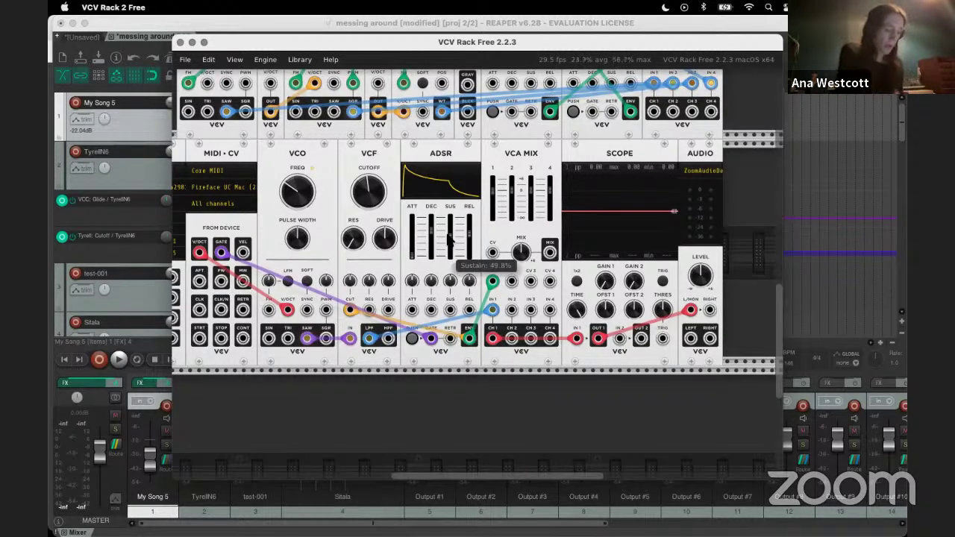
# Step: Reshape the new voice's ADSR by lowering the sustain, setting the decay to about 453 ms and adjusting the release
pyautogui.moveTo(451, 237); pyautogui.dragTo(450, 214)
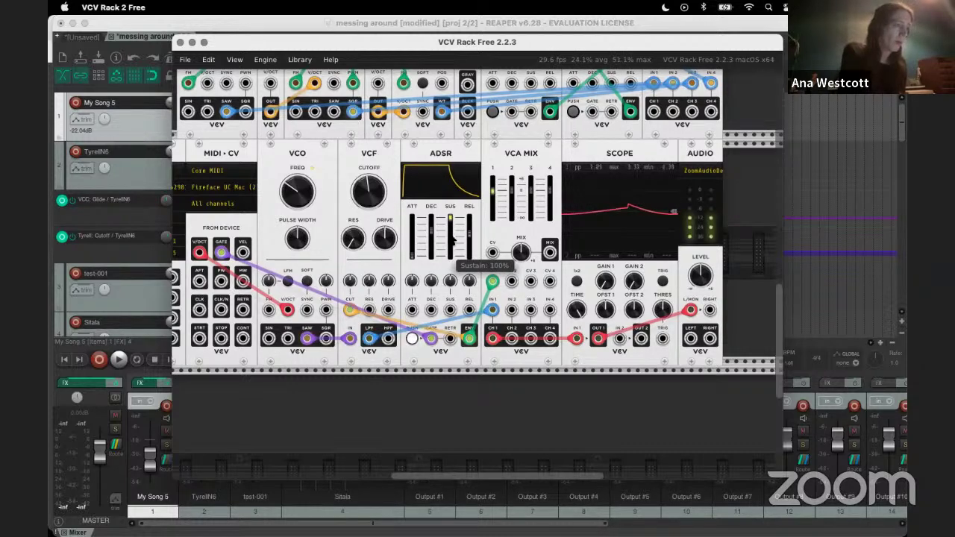
pyautogui.moveTo(451, 226); pyautogui.dragTo(452, 228)
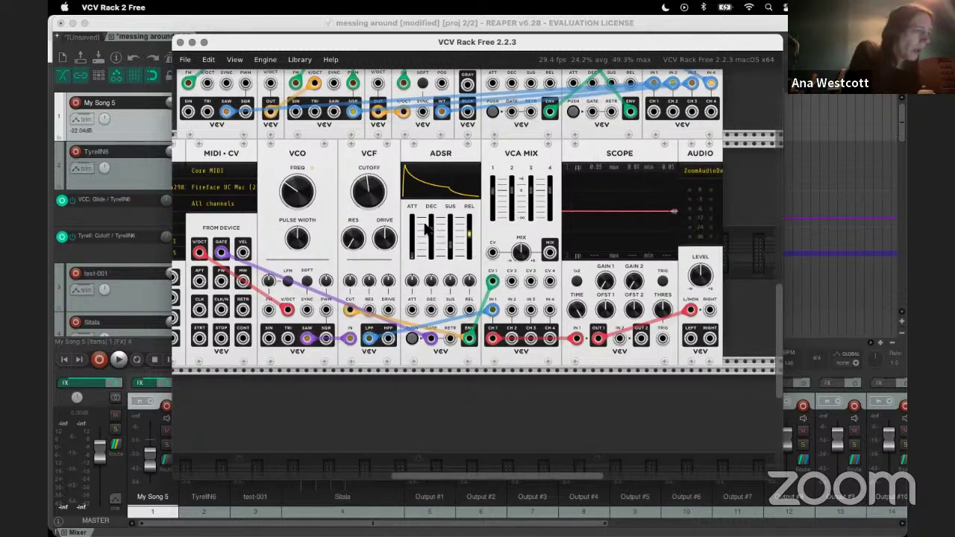
pyautogui.moveTo(431, 233)
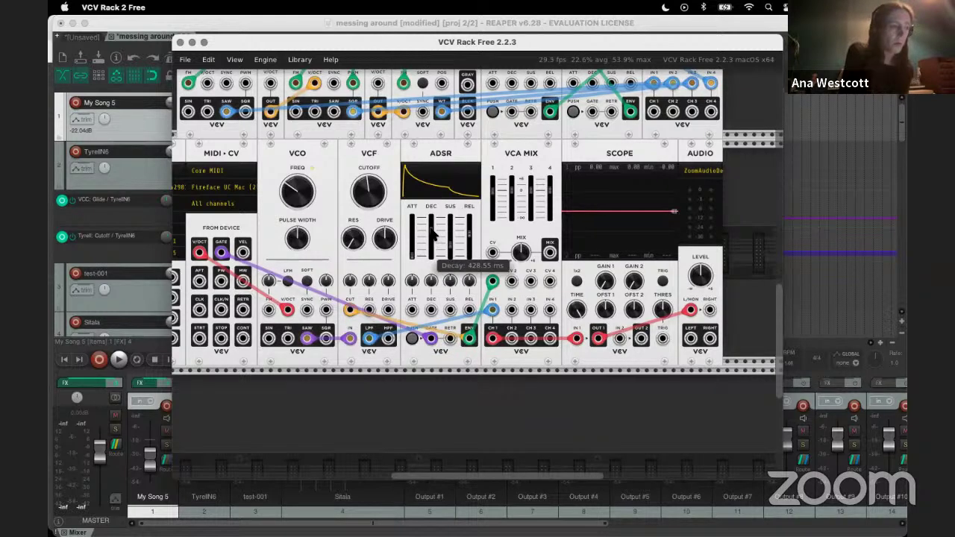
pyautogui.moveTo(451, 252)
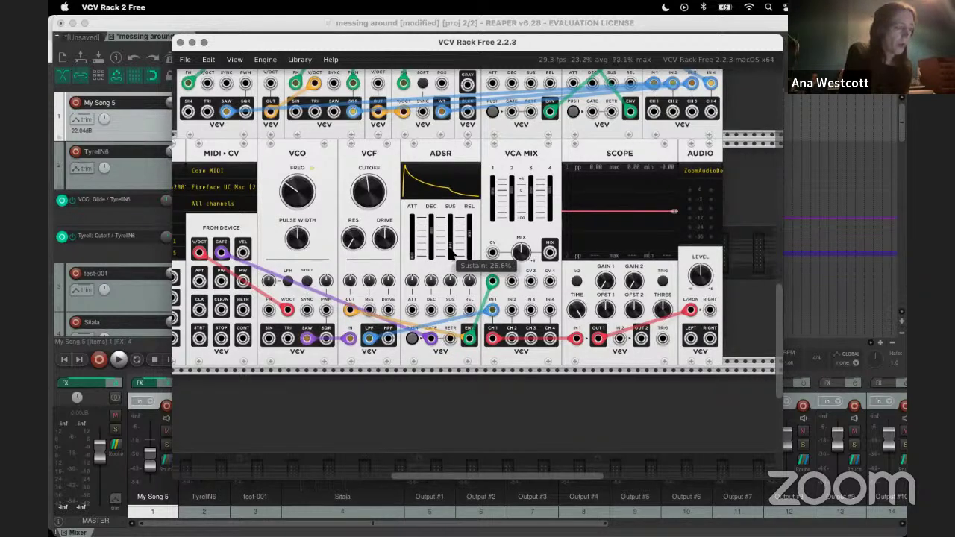
pyautogui.moveTo(432, 238)
pyautogui.mouseDown()
pyautogui.moveTo(431, 249)
pyautogui.moveTo(431, 233)
pyautogui.mouseUp()
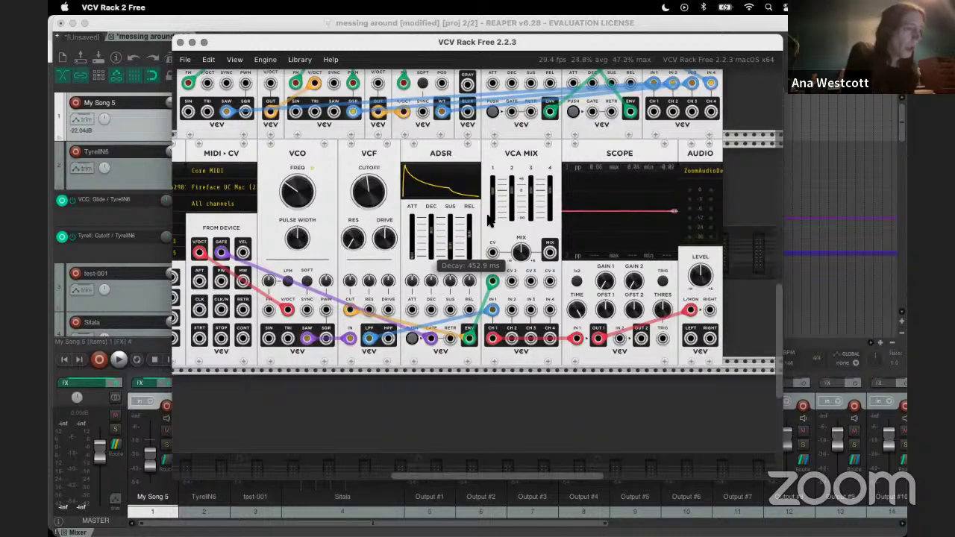
pyautogui.moveTo(468, 238); pyautogui.dragTo(469, 230)
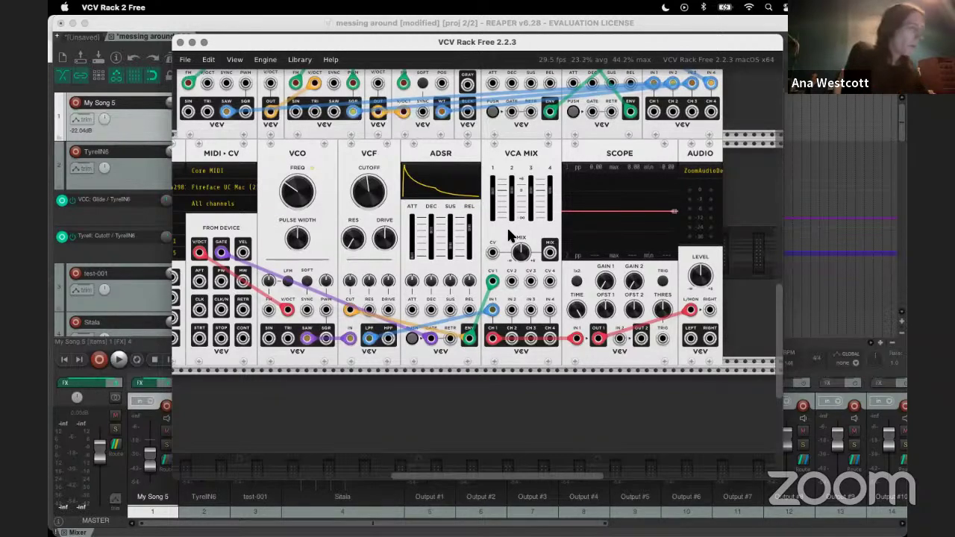
# Step: Switch to REAPER and open the TyrellN6 synth from track 2's FX chain to examine its controls
pyautogui.click(147, 163)
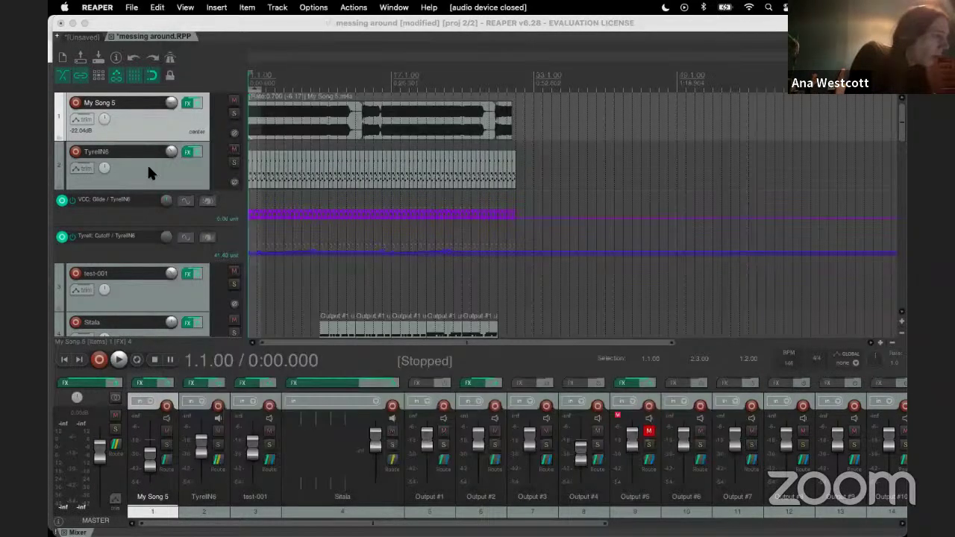
pyautogui.click(189, 154)
pyautogui.click(188, 154)
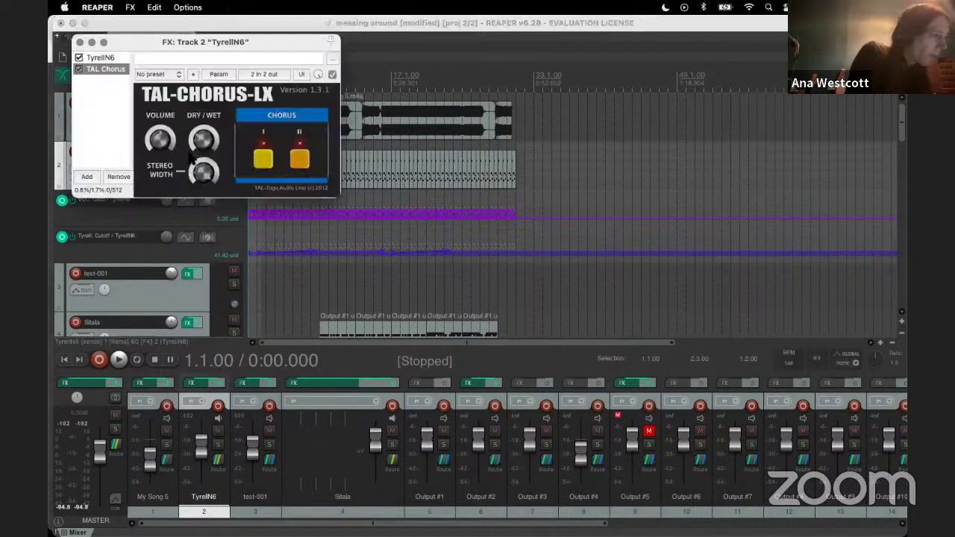
pyautogui.click(96, 58)
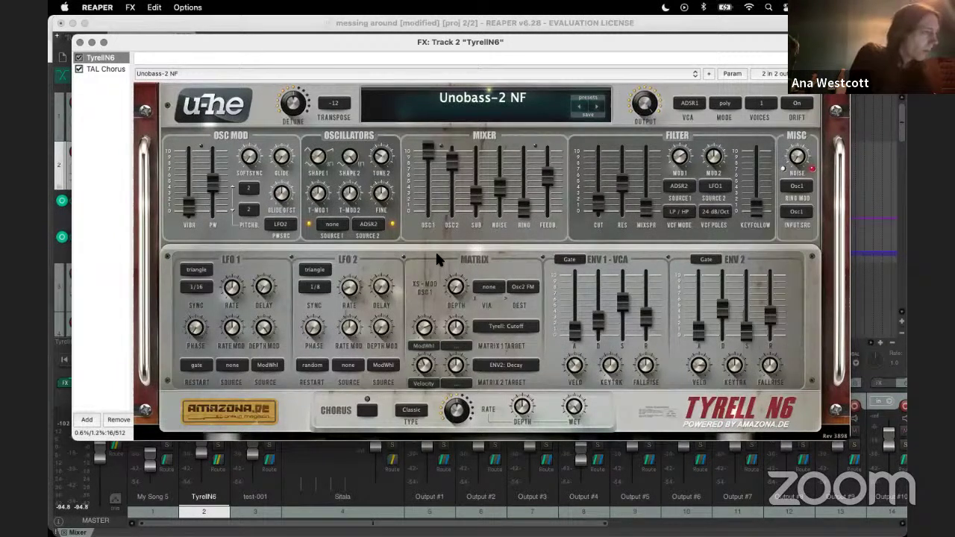
pyautogui.moveTo(606, 43); pyautogui.dragTo(583, 23)
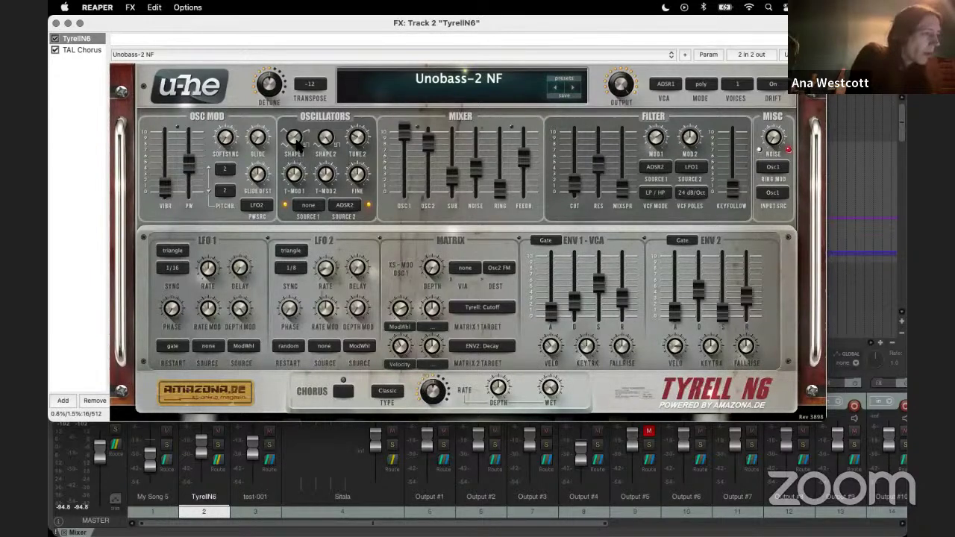
# Step: Switch back to VCV Rack and set the VCF's resonance to about 65% with a raised cutoff
pyautogui.press('super+Tab')
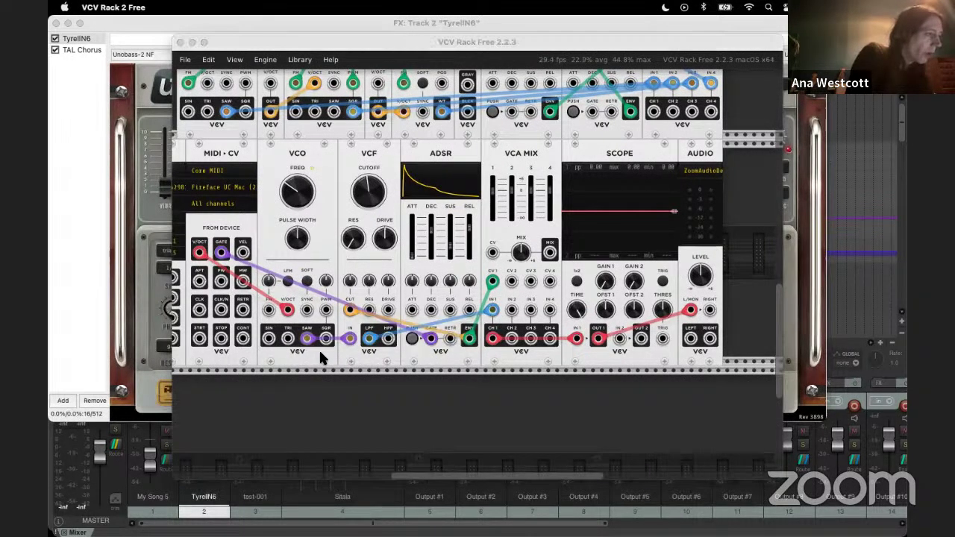
pyautogui.press('super+Tab')
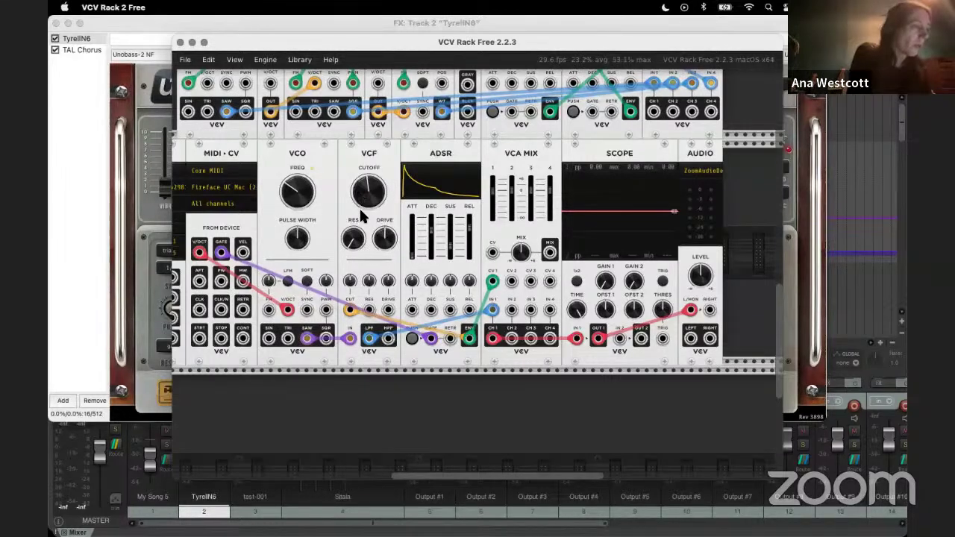
pyautogui.moveTo(357, 242)
pyautogui.moveTo(356, 241)
pyautogui.mouseDown()
pyautogui.moveTo(356, 209)
pyautogui.moveTo(369, 232)
pyautogui.mouseUp()
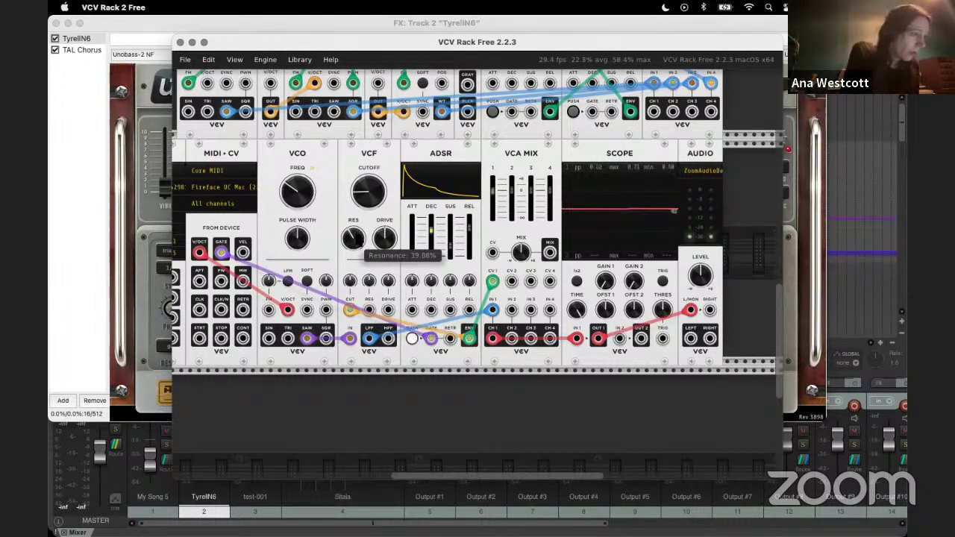
pyautogui.moveTo(353, 238)
pyautogui.mouseDown()
pyautogui.moveTo(353, 225)
pyautogui.moveTo(357, 233)
pyautogui.mouseUp()
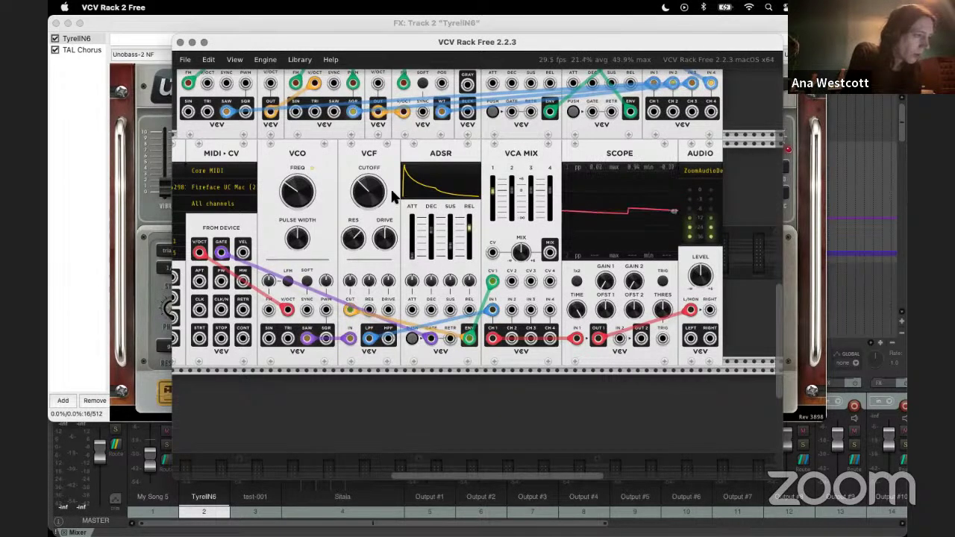
pyautogui.moveTo(369, 191); pyautogui.dragTo(369, 181)
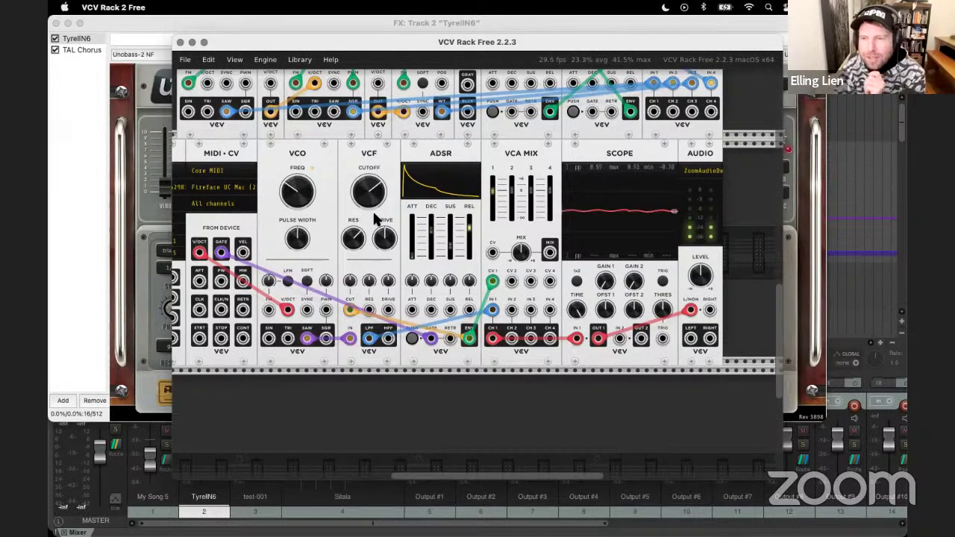
pyautogui.moveTo(353, 234); pyautogui.dragTo(354, 227)
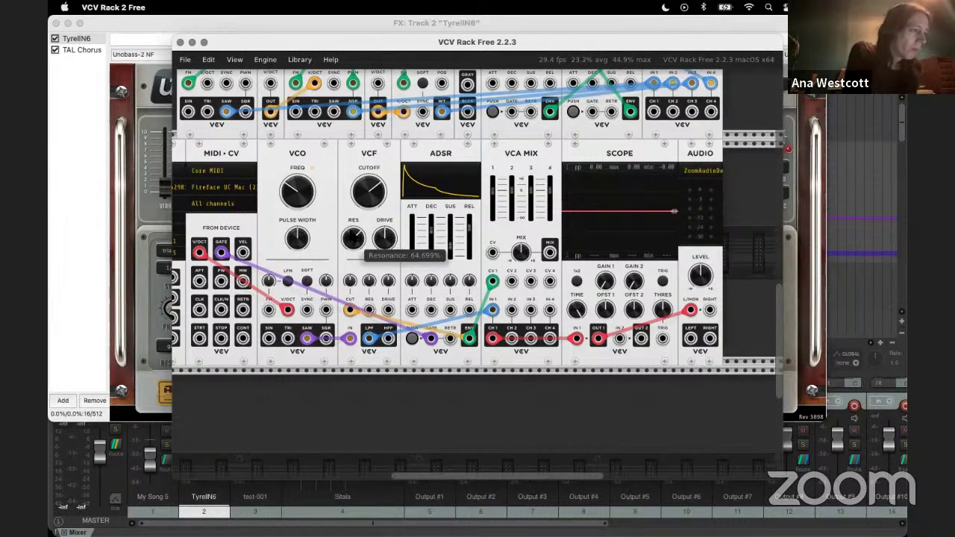
# Step: Raise the VCF's resonance to 100% and lower its cutoff while testing the sound
pyautogui.moveTo(697, 279)
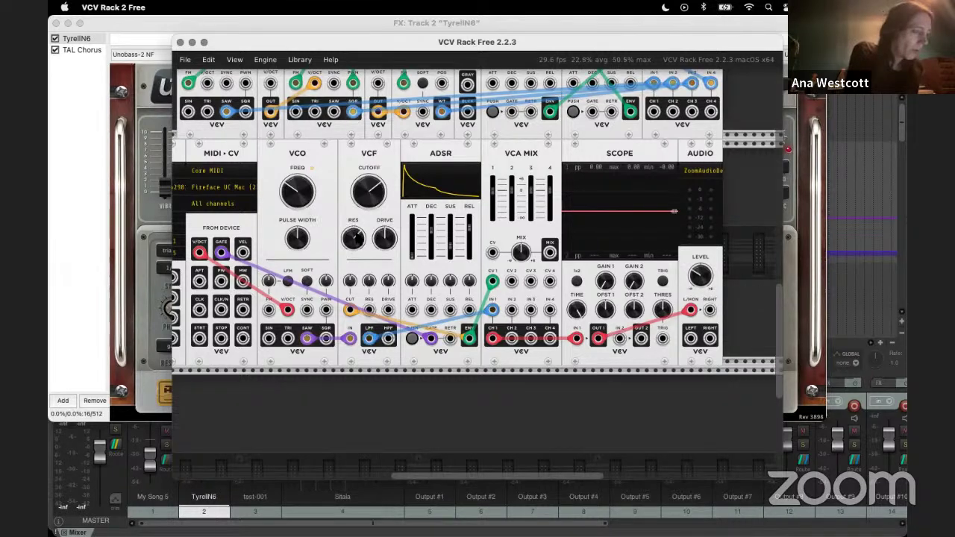
pyautogui.moveTo(353, 237)
pyautogui.mouseDown()
pyautogui.moveTo(369, 196)
pyautogui.moveTo(363, 208)
pyautogui.mouseUp()
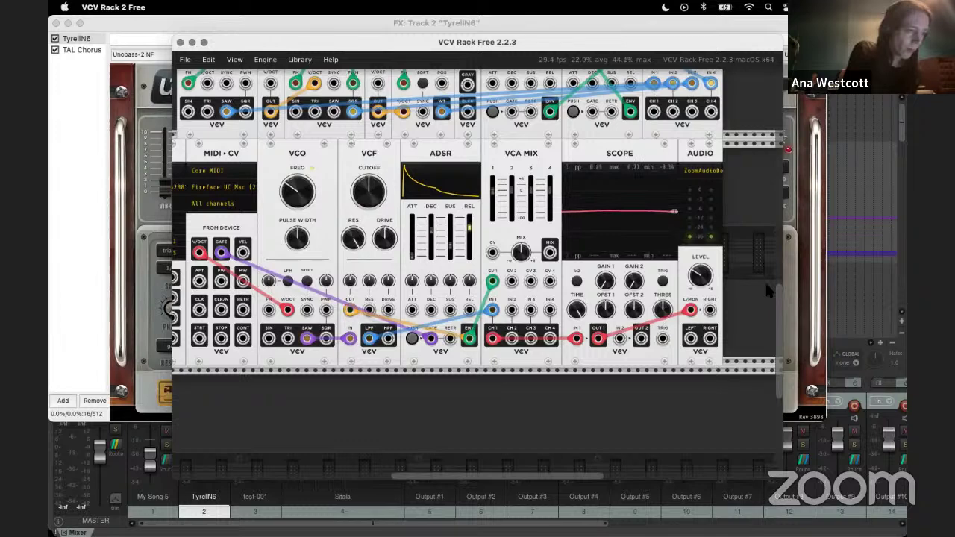
pyautogui.moveTo(705, 282)
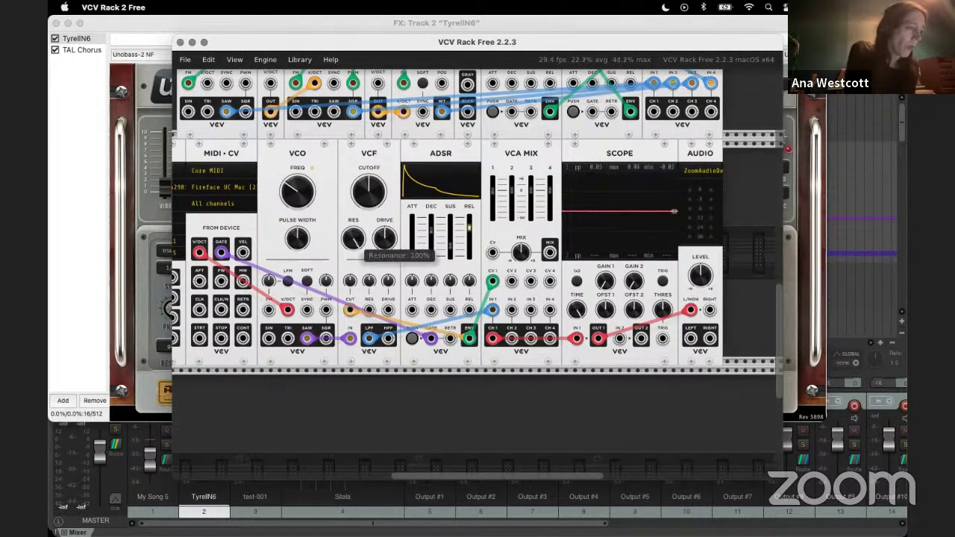
pyautogui.moveTo(362, 236); pyautogui.dragTo(385, 208)
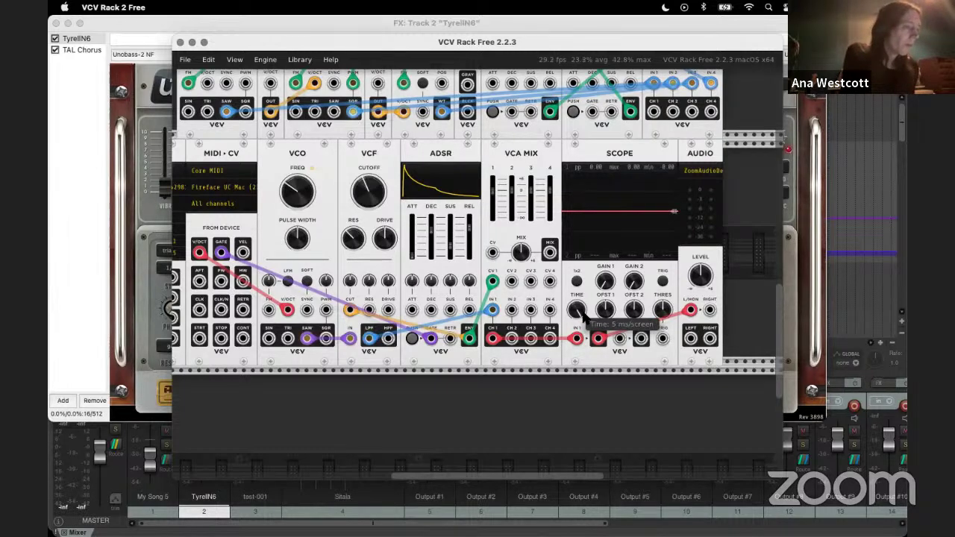
# Step: Switch to REAPER, close track 2's FX window and select a MIDI item near bar 13 on the TyrellN6 track
pyautogui.click(150, 20)
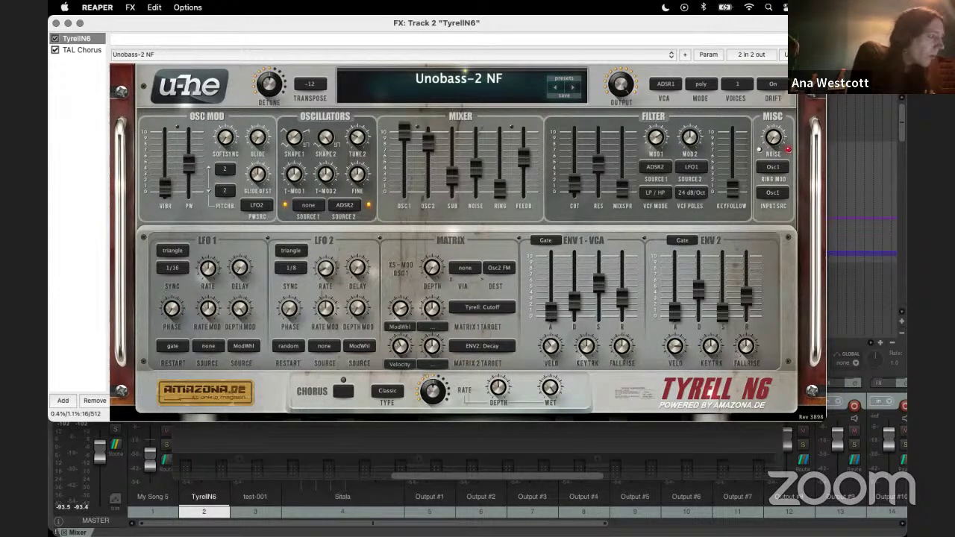
pyautogui.click(57, 23)
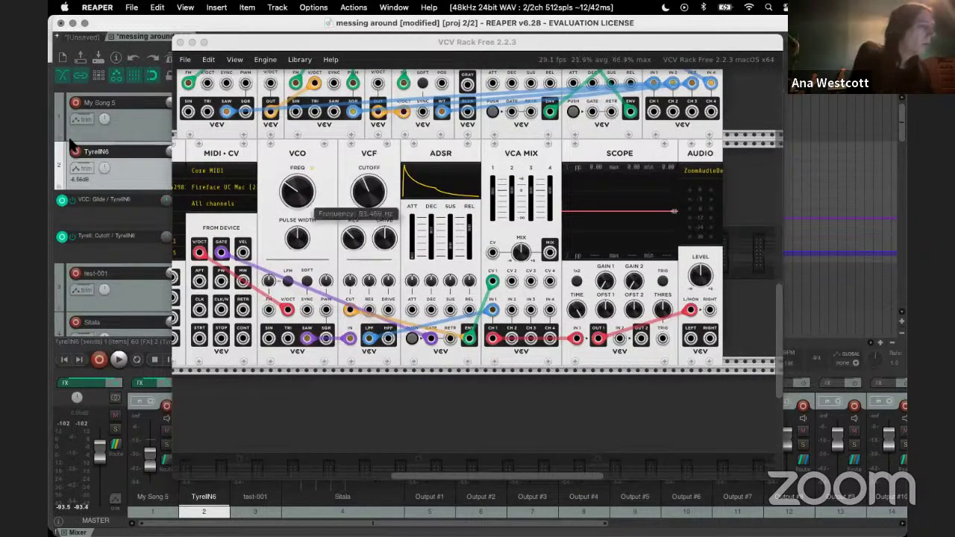
pyautogui.click(130, 183)
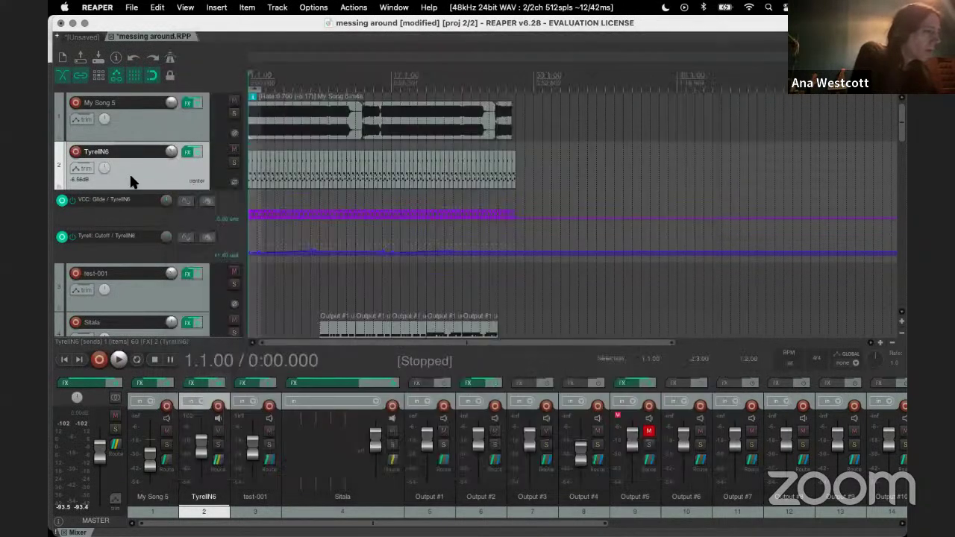
pyautogui.click(364, 180)
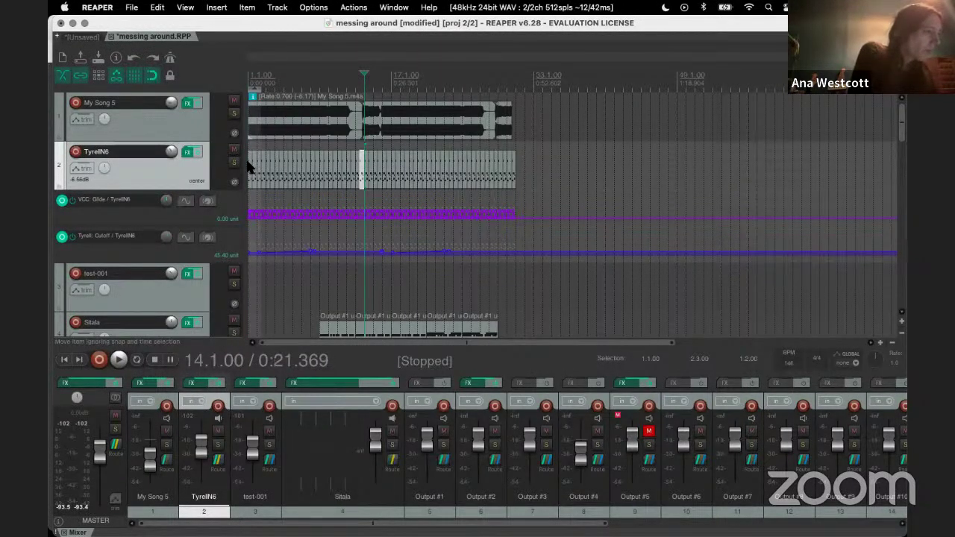
# Step: Add the AUi: TyrellN6 (u-he) instrument to the FX chain of empty track 23
pyautogui.scroll(-10, 232, 182)
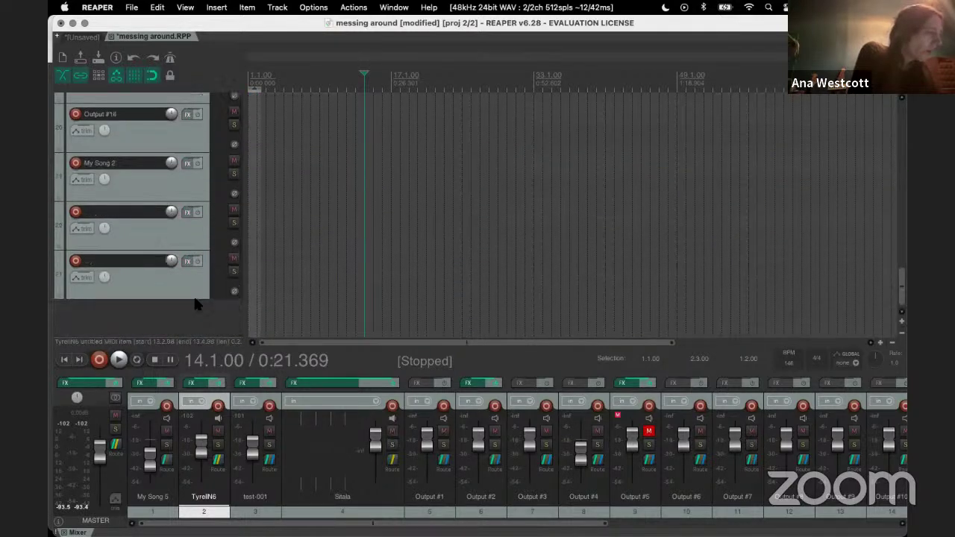
pyautogui.click(176, 270)
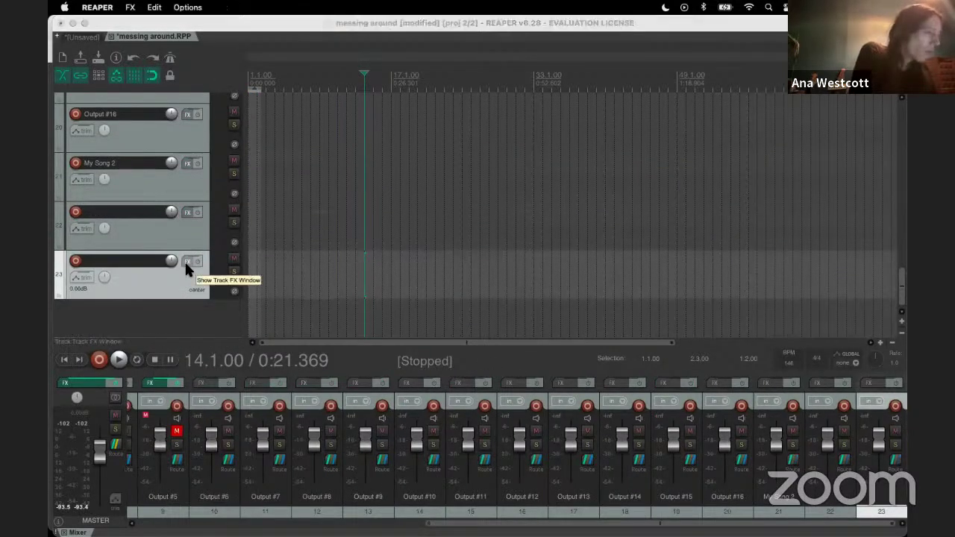
pyautogui.click(186, 265)
pyautogui.click(84, 249)
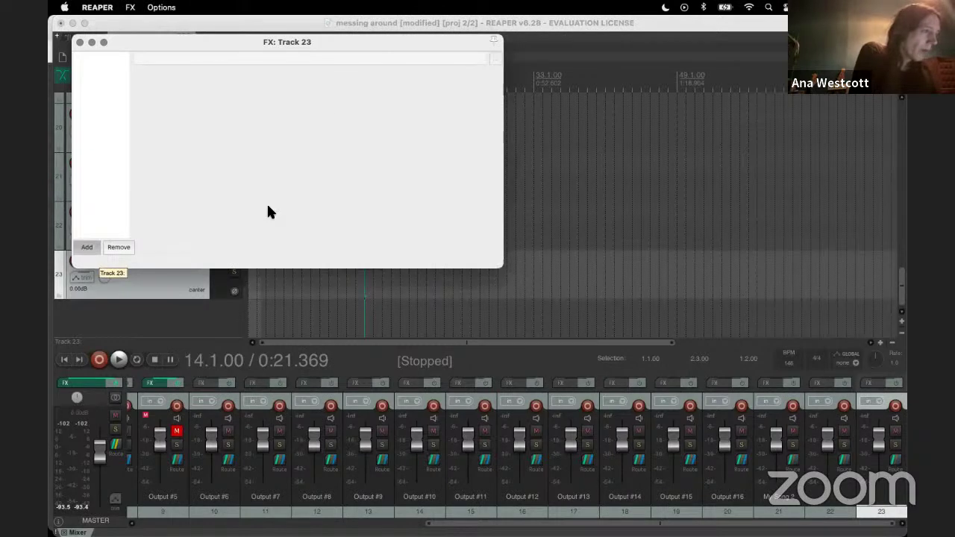
pyautogui.click(347, 218)
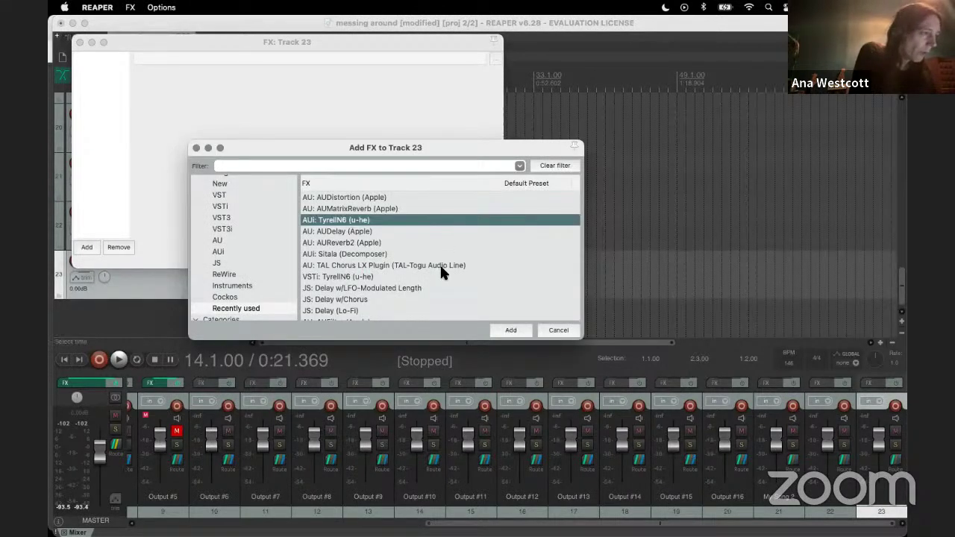
pyautogui.doubleClick(472, 224)
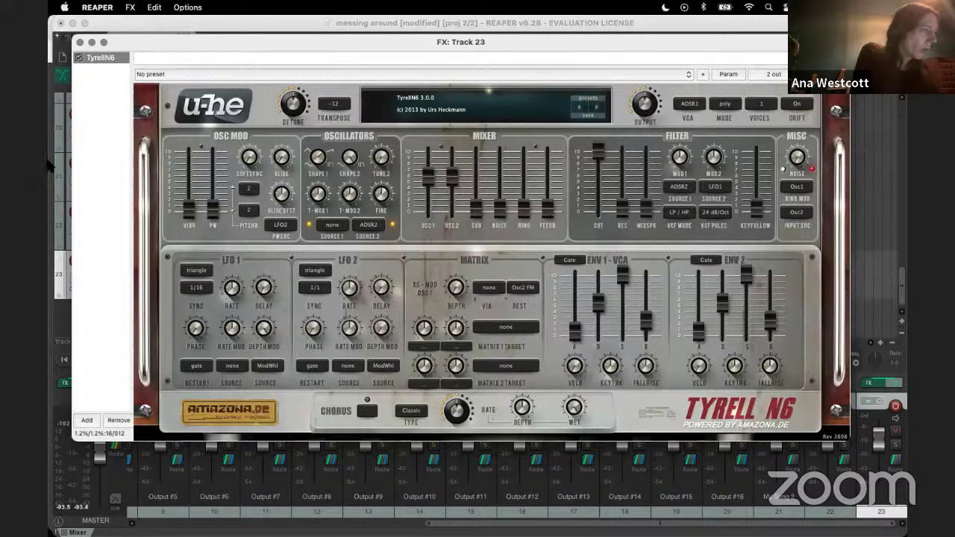
# Step: Draw a copy of the selected TyrellN6 MIDI item on track 23, spanning bar 1 to about bar 14
pyautogui.click(79, 43)
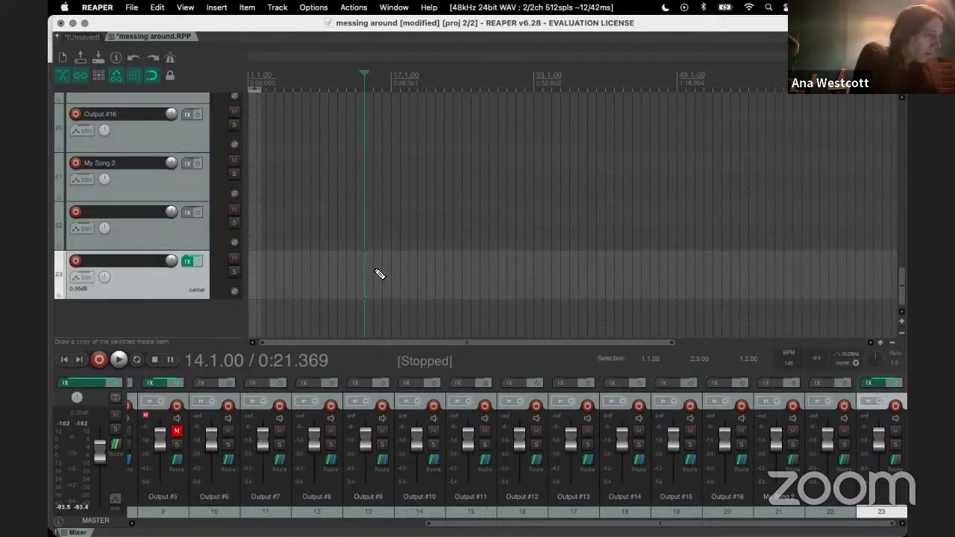
pyautogui.moveTo(379, 273); pyautogui.dragTo(185, 261)
pyautogui.click(190, 261)
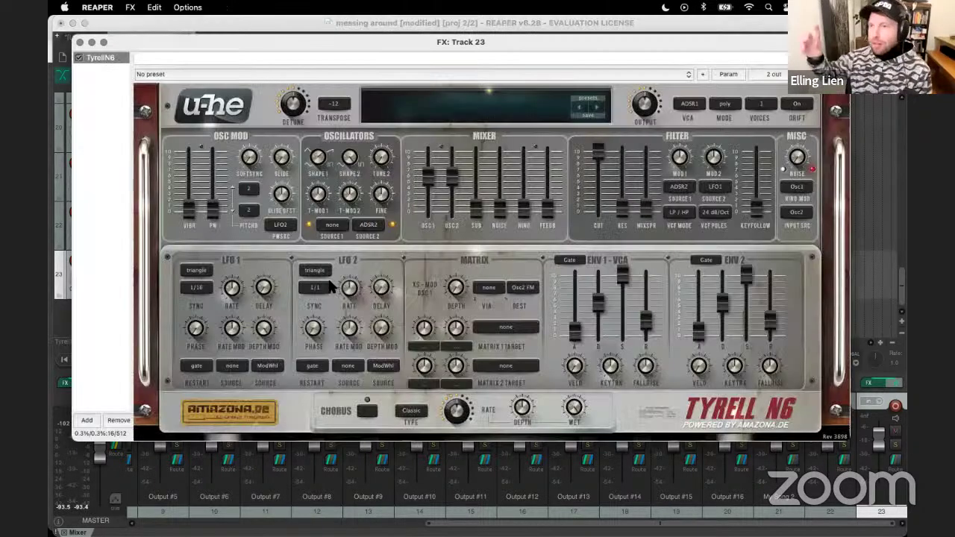
pyautogui.click(79, 43)
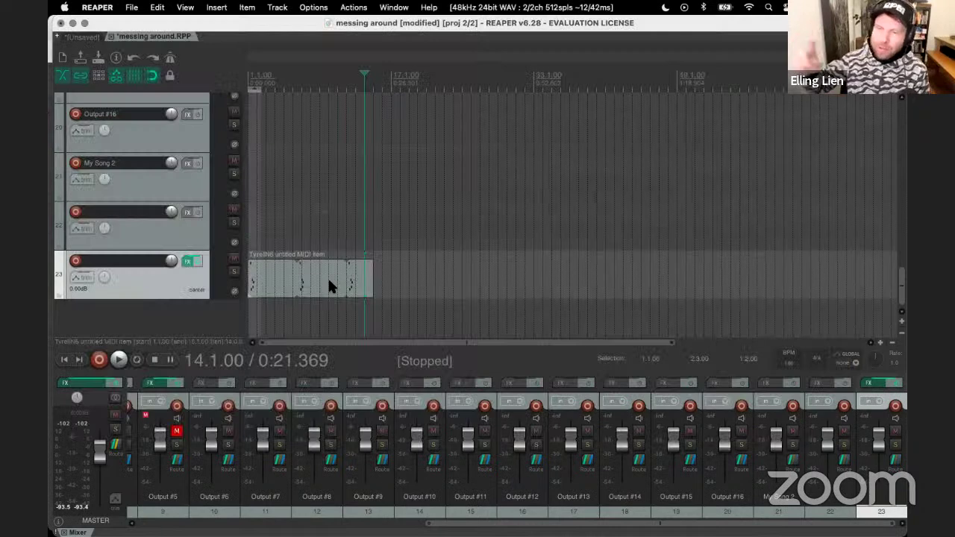
# Step: Inspect the new item's notes in the MIDI editor, close the editor and solo track 23
pyautogui.doubleClick(269, 278)
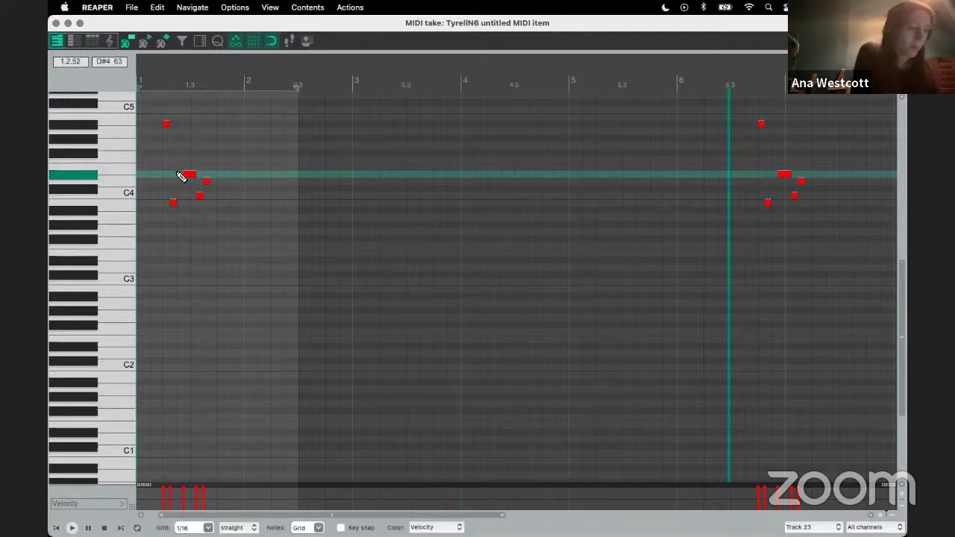
pyautogui.press('Escape')
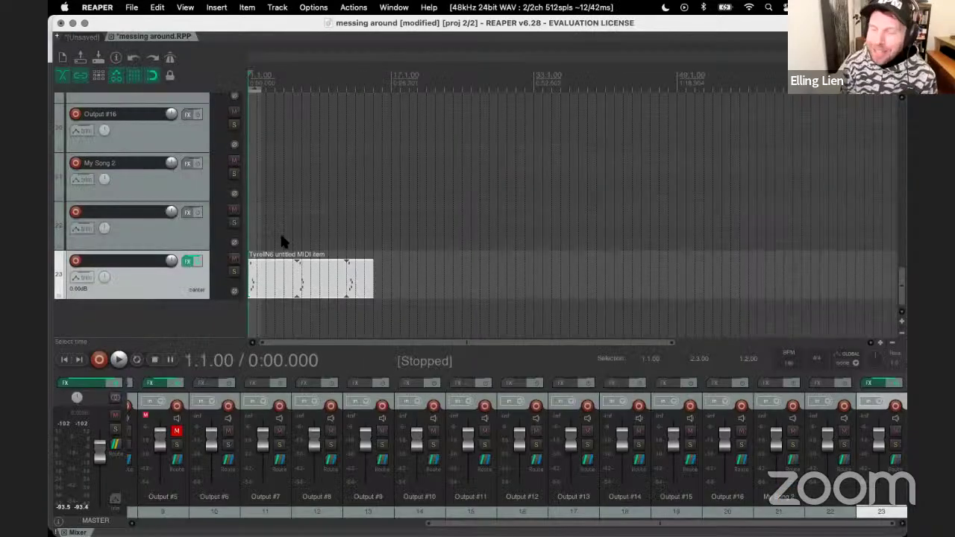
pyautogui.click(233, 272)
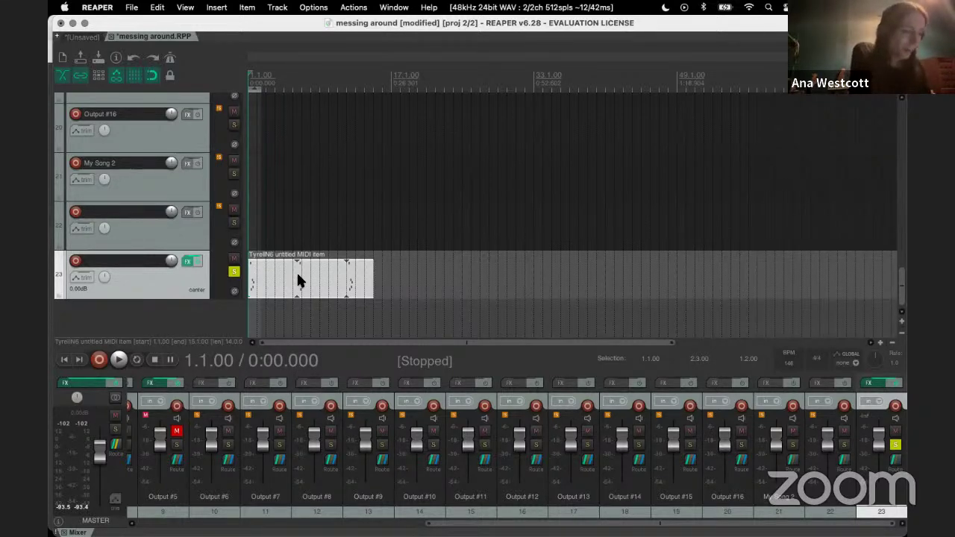
# Step: Shorten the MIDI item on track 23 to its first phrase, three beats long from bar 1
pyautogui.scroll(5, 297, 271)
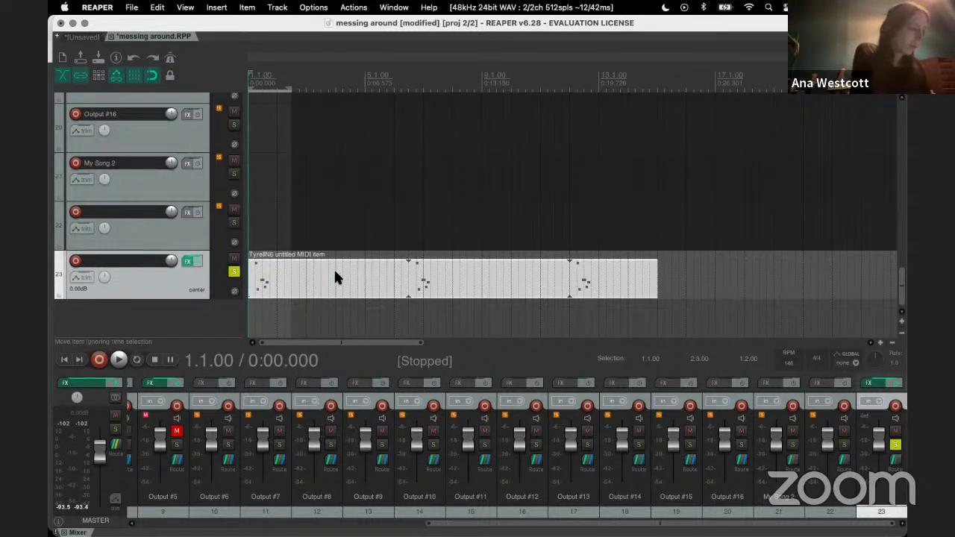
pyautogui.click(335, 275)
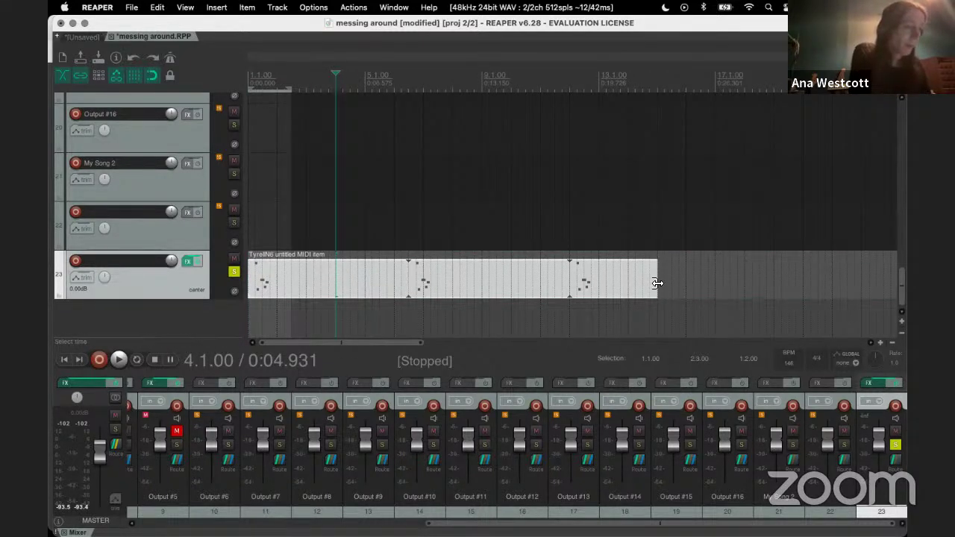
pyautogui.moveTo(655, 283); pyautogui.dragTo(270, 280)
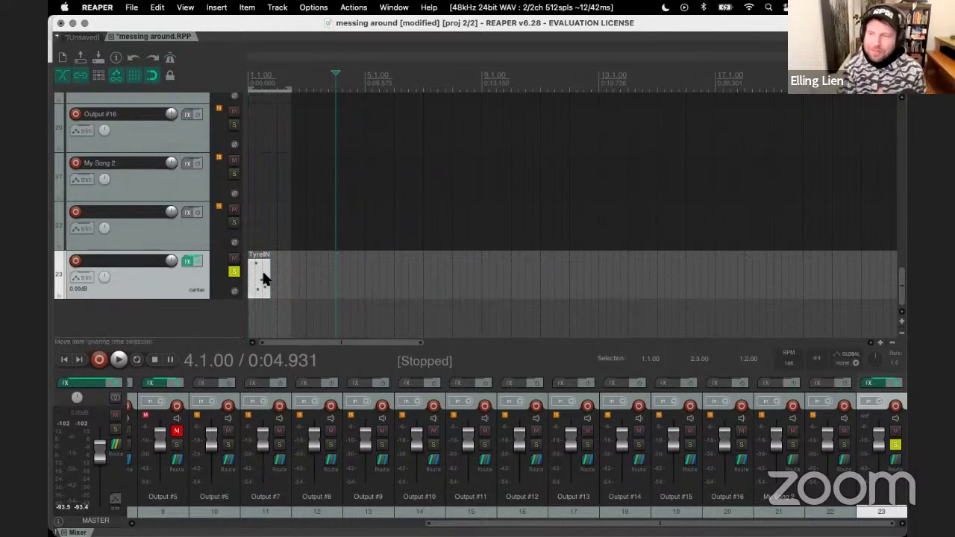
# Step: Paste a copy of the shortened MIDI item and align it directly against the end of the original
pyautogui.click(265, 278)
pyautogui.click(282, 276)
pyautogui.hotkey('ctrl', 'v')
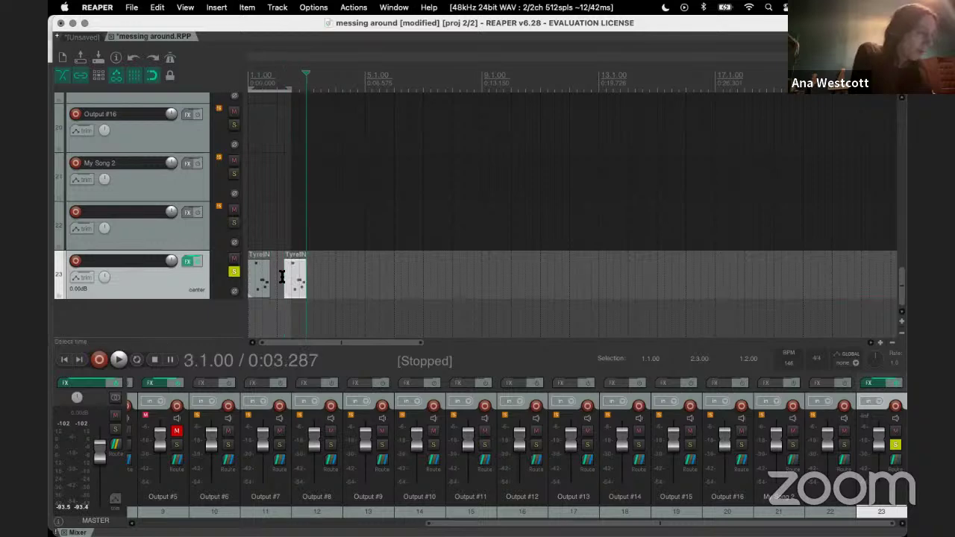
pyautogui.moveTo(298, 274); pyautogui.dragTo(282, 272)
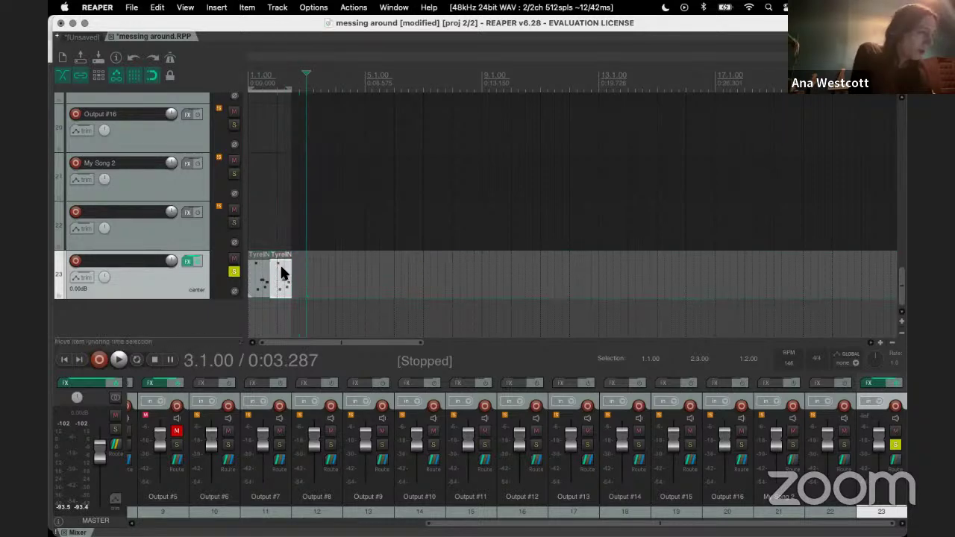
# Step: Paste further copies of the three-beat item back to back from 2.3.00 up to bar 10
pyautogui.click(291, 271)
pyautogui.hotkey('ctrl', 'v')
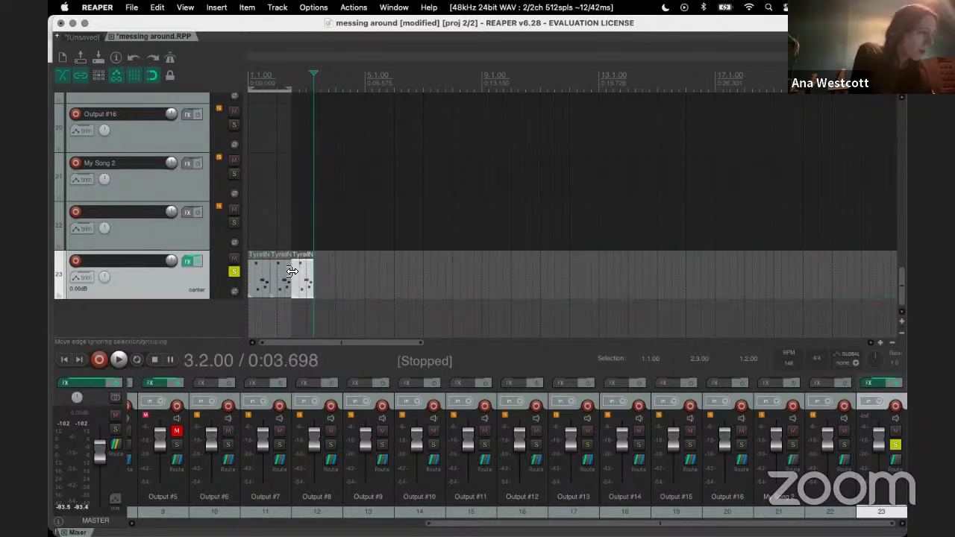
pyautogui.hotkey('ctrl', 'v')
pyautogui.hotkey('ctrl', 'v')
pyautogui.hotkey('ctrl', 'v')
pyautogui.hotkey('ctrl', 'v')
pyautogui.hotkey('ctrl', 'v')
pyautogui.hotkey('ctrl', 'v')
pyautogui.hotkey('ctrl', 'v')
pyautogui.hotkey('ctrl', 'v')
pyautogui.hotkey('ctrl', 'v')
pyautogui.hotkey('ctrl', 'v')
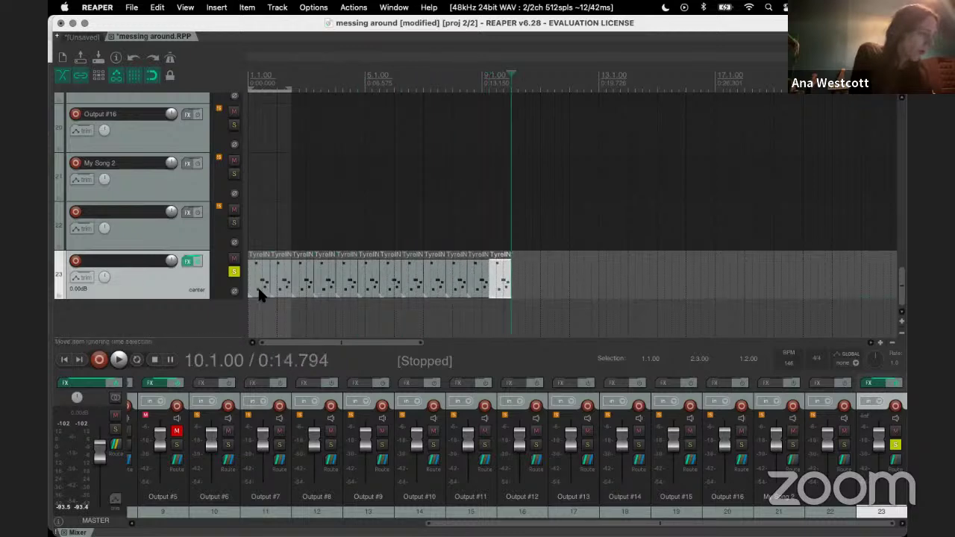
# Step: Return to the project start and set up looped playback from 1.1.00 to 10.1.00, matching the end of the last item
pyautogui.press('Home')
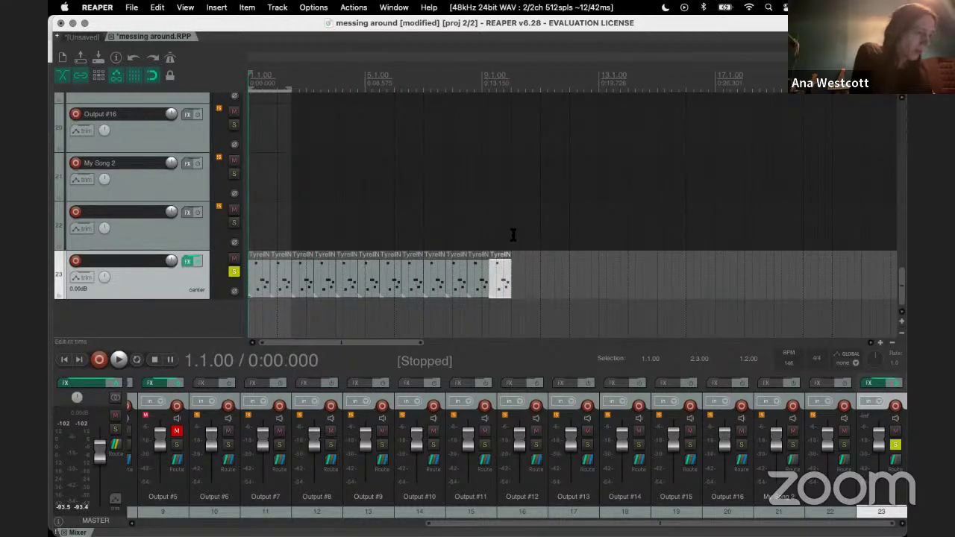
pyautogui.moveTo(514, 235); pyautogui.dragTo(250, 161)
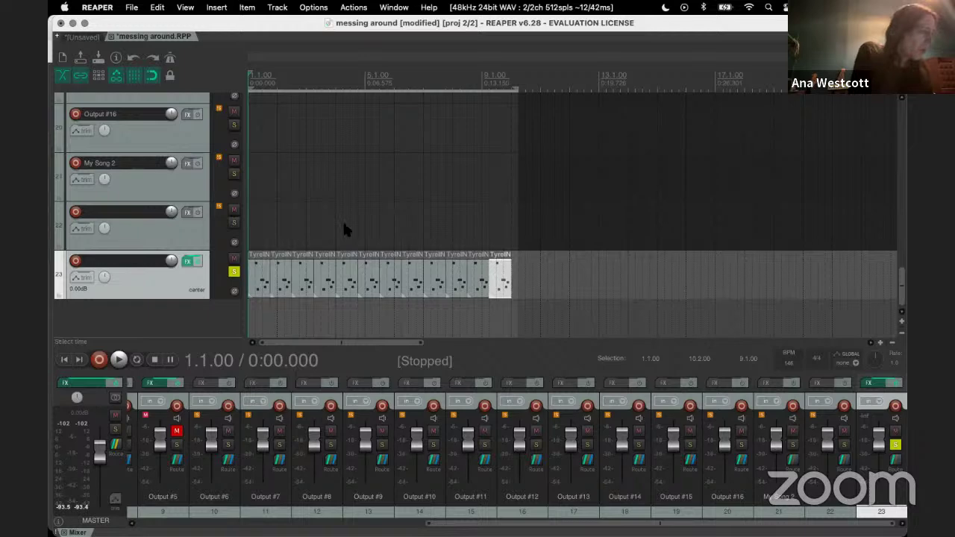
pyautogui.click(137, 360)
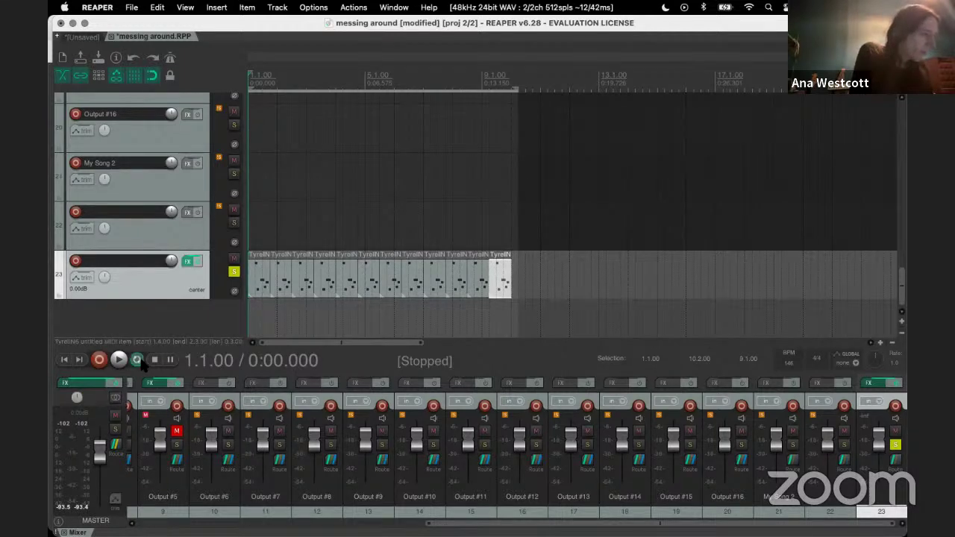
pyautogui.moveTo(518, 90); pyautogui.dragTo(510, 91)
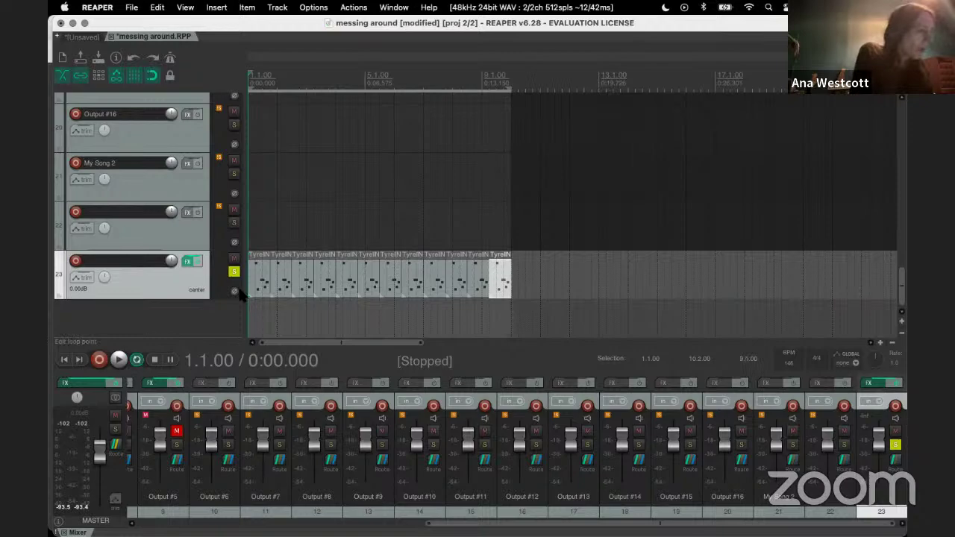
# Step: Open track 23's FX window, switch to VCV Rack and lower the release of the ADSR module
pyautogui.click(187, 262)
pyautogui.press('super+Tab')
pyautogui.press('super+Tab')
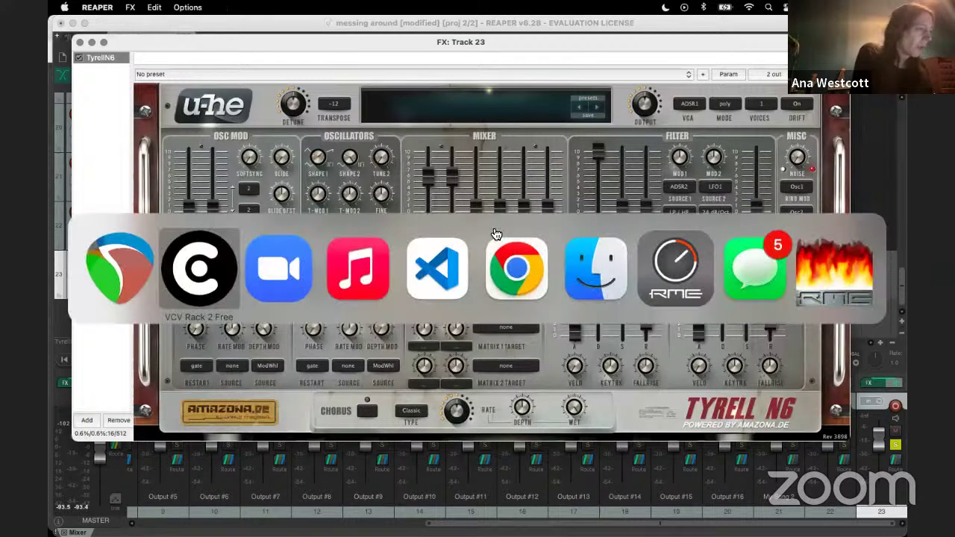
pyautogui.press('super+shift+Tab')
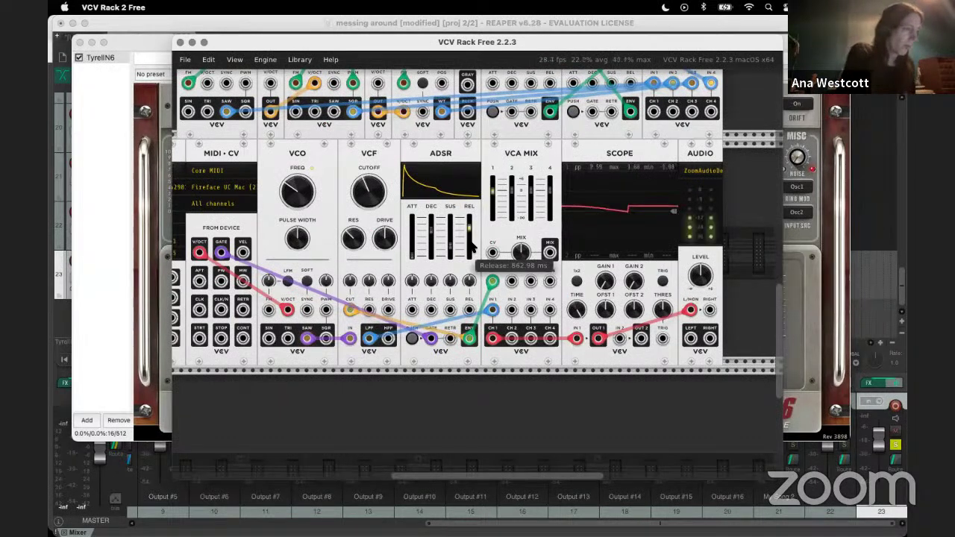
pyautogui.moveTo(469, 224); pyautogui.dragTo(469, 241)
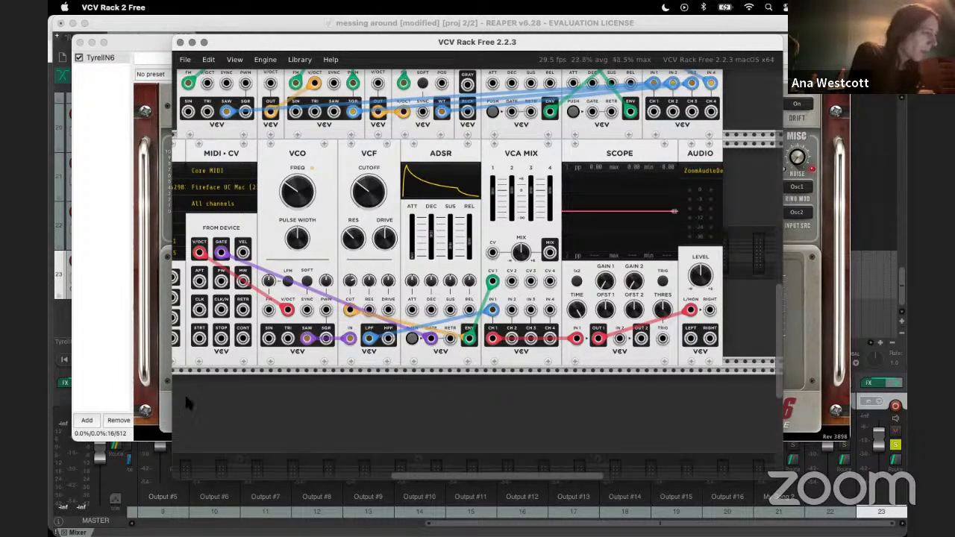
# Step: Switch back to REAPER's TyrellN6 window and load the preset Unobass-2 NF
pyautogui.click(144, 389)
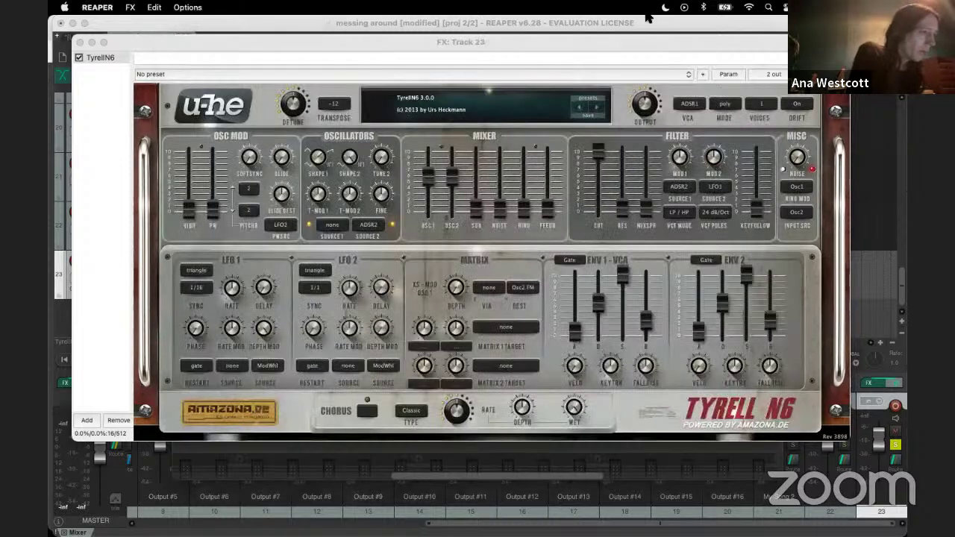
pyautogui.click(479, 110)
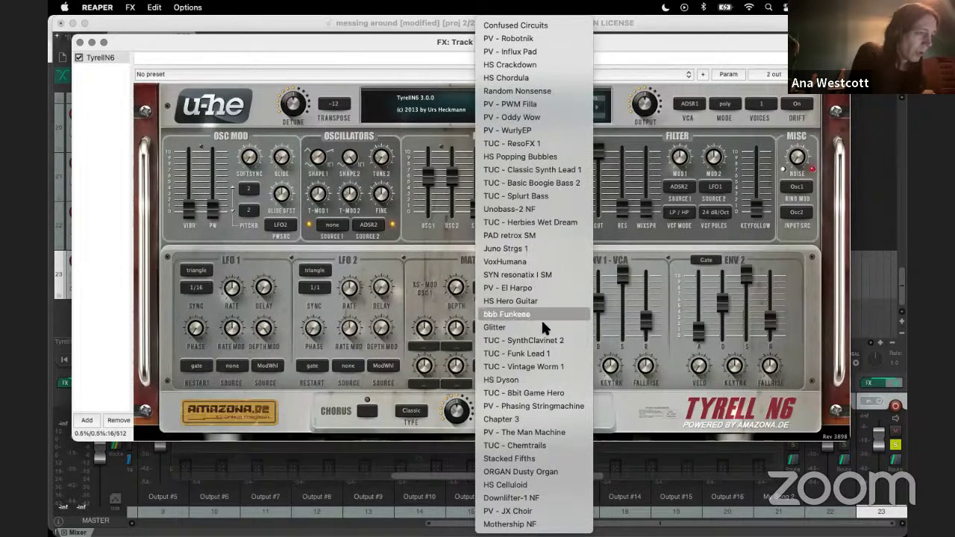
pyautogui.click(510, 211)
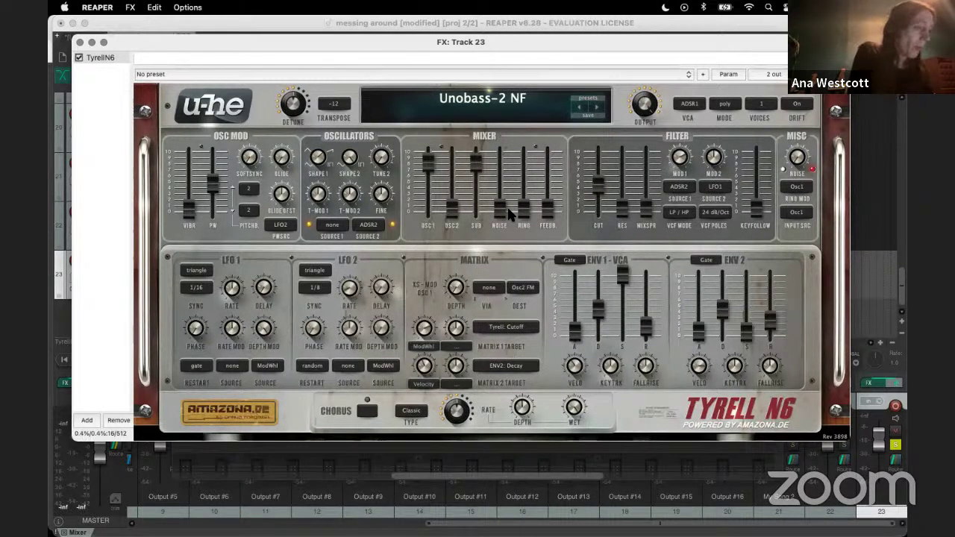
# Step: Close the TyrellN6 window, bring the REAPER project forward and briefly audition track 23 from bar 1
pyautogui.click(80, 43)
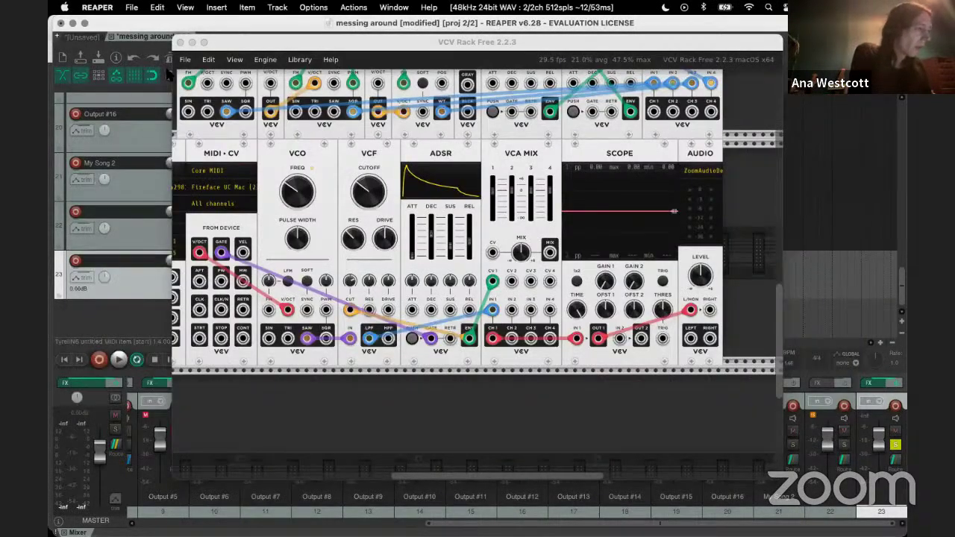
pyautogui.click(144, 302)
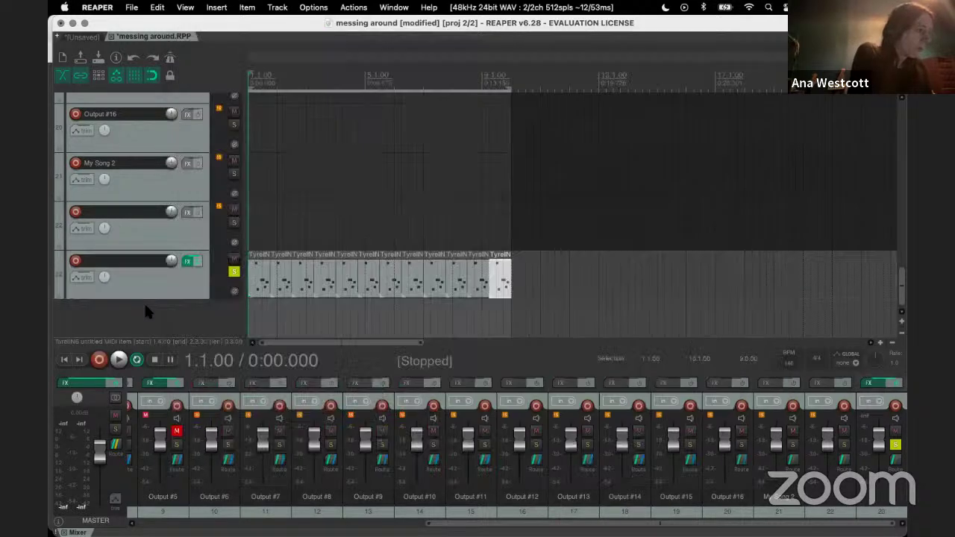
pyautogui.click(155, 292)
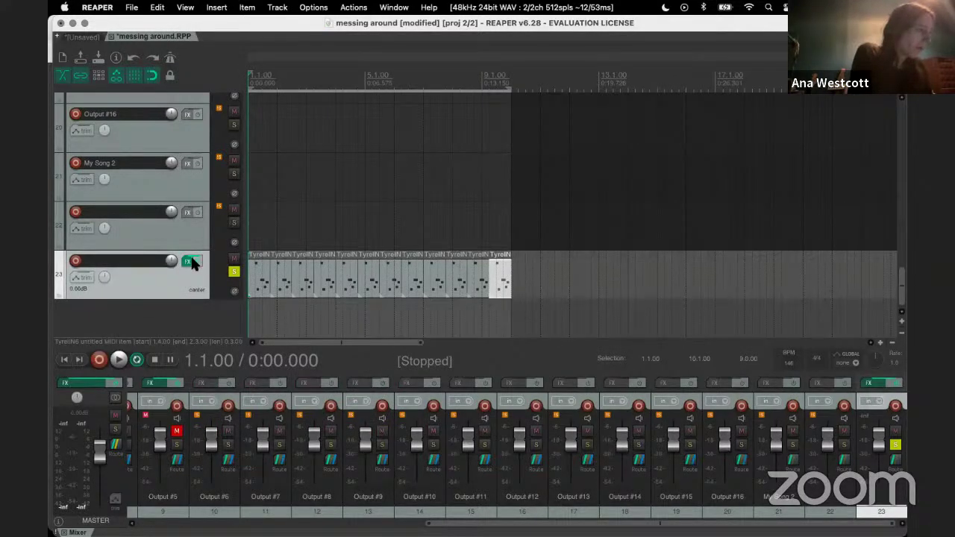
pyautogui.click(188, 263)
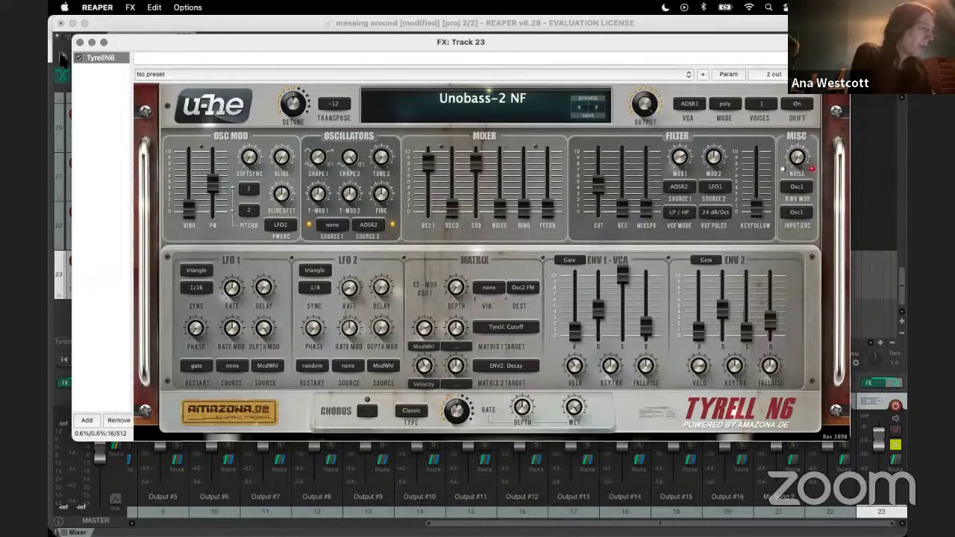
pyautogui.click(79, 42)
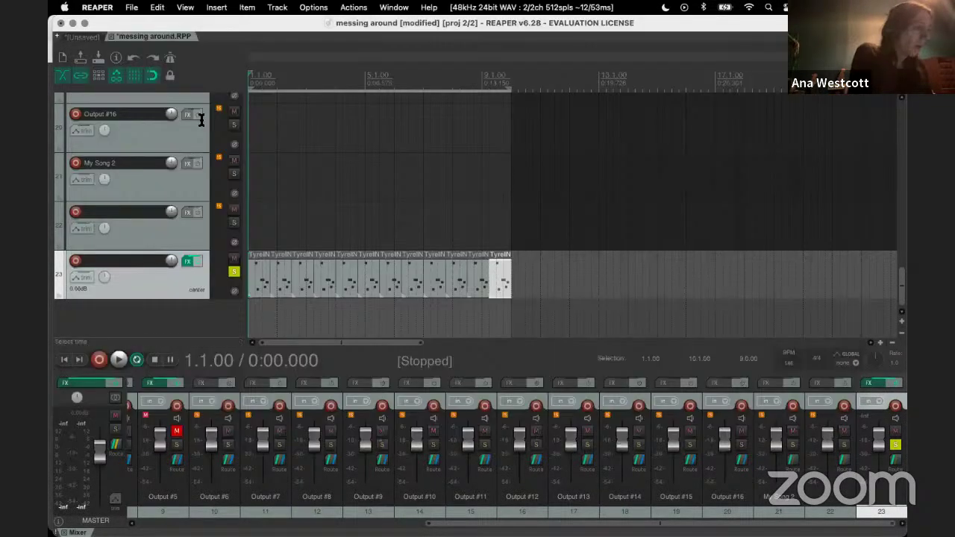
pyautogui.press('space')
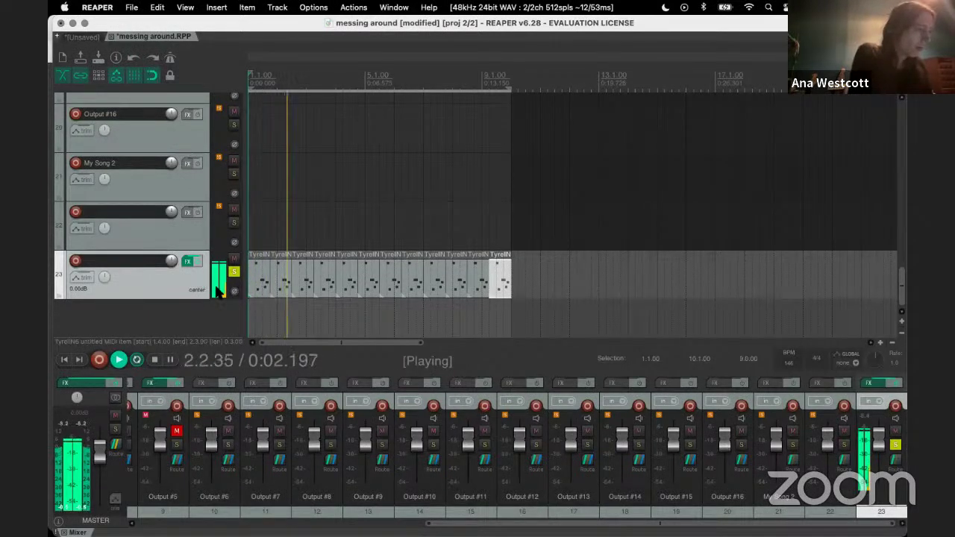
pyautogui.press('space')
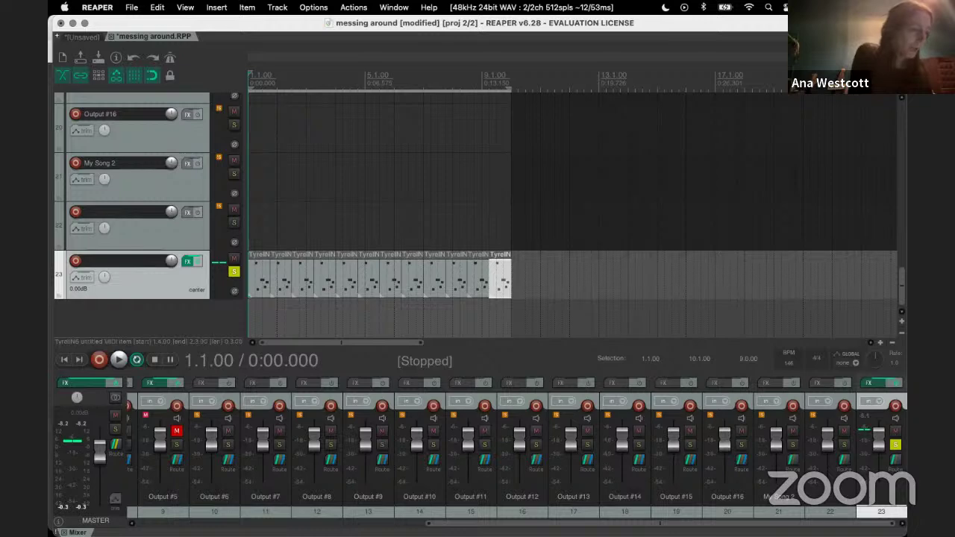
pyautogui.moveTo(522, 535)
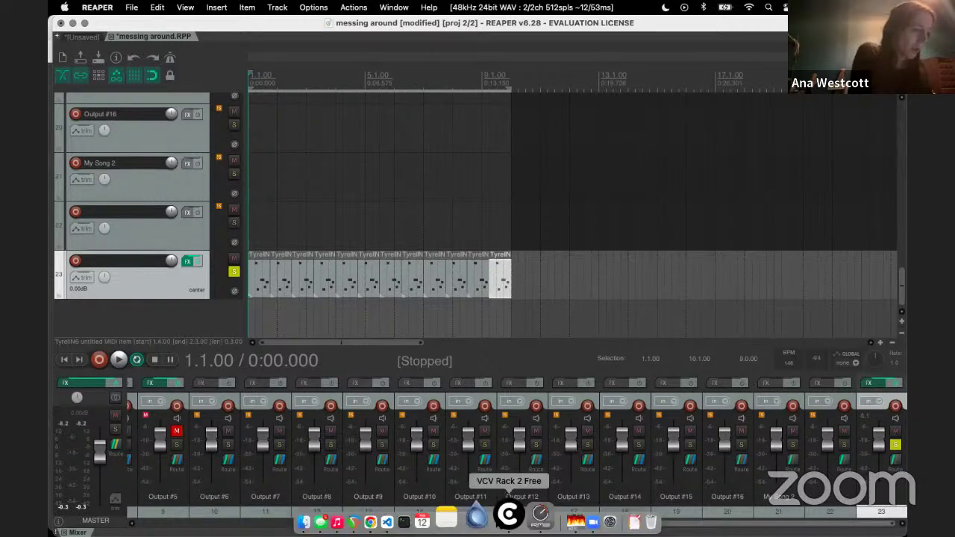
pyautogui.rightClick(538, 516)
pyautogui.click(510, 483)
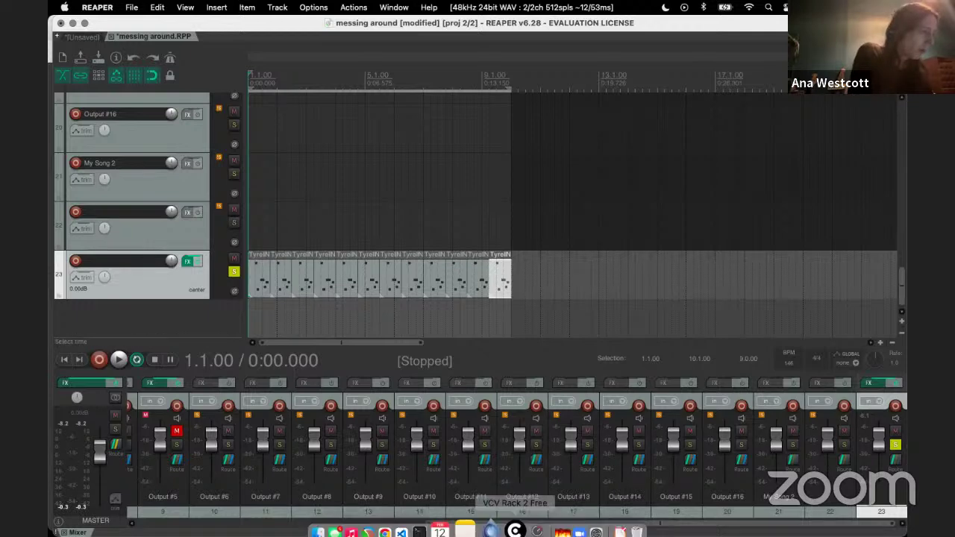
# Step: Start looped playback, reopen TyrellN6 on track 23, lower the filter cutoff and raise the resonance to about 35.20
pyautogui.press('space')
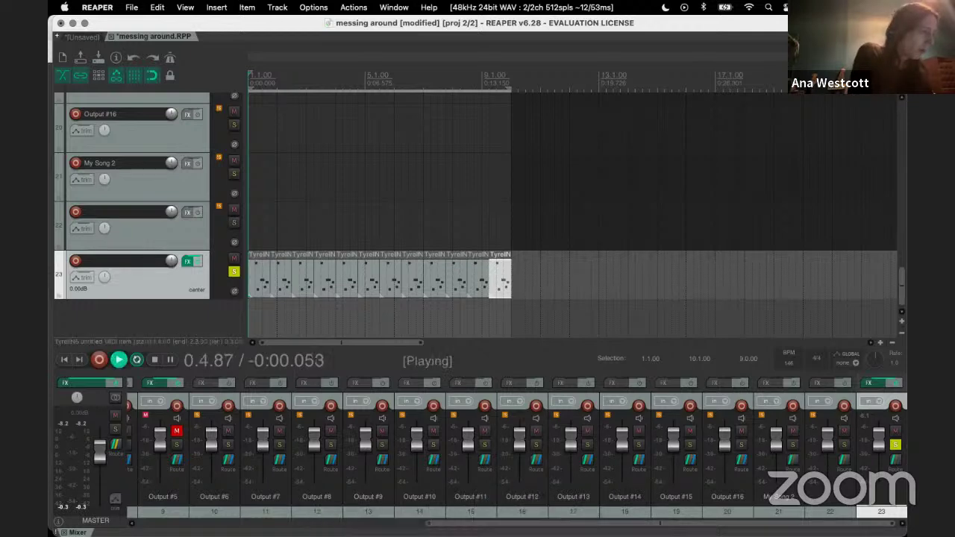
pyautogui.click(187, 263)
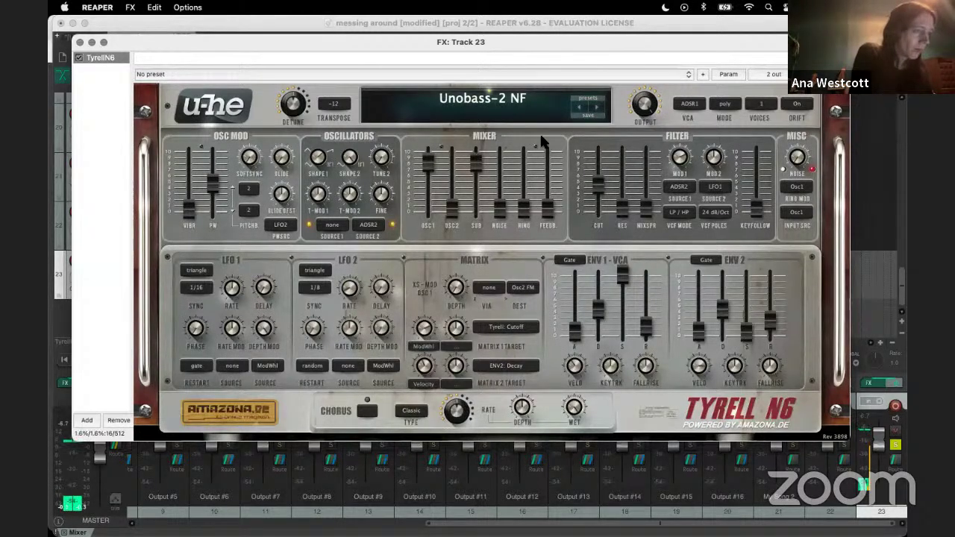
pyautogui.moveTo(604, 193); pyautogui.dragTo(621, 168)
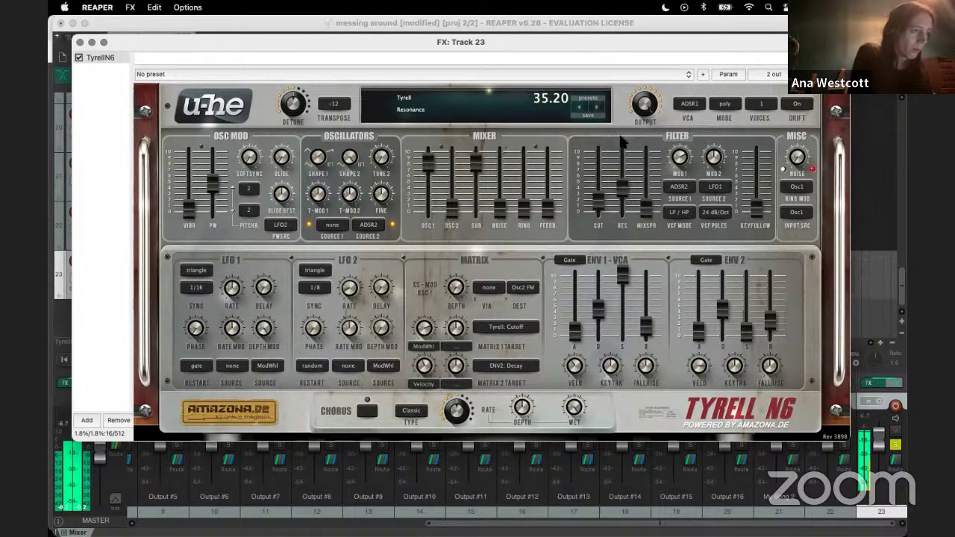
# Step: Set TyrellN6's filter resonance to 52, ENV 1 sustain to 0 and decay to about 26.20, and filter Mod 1 depth to 56
pyautogui.click(621, 171)
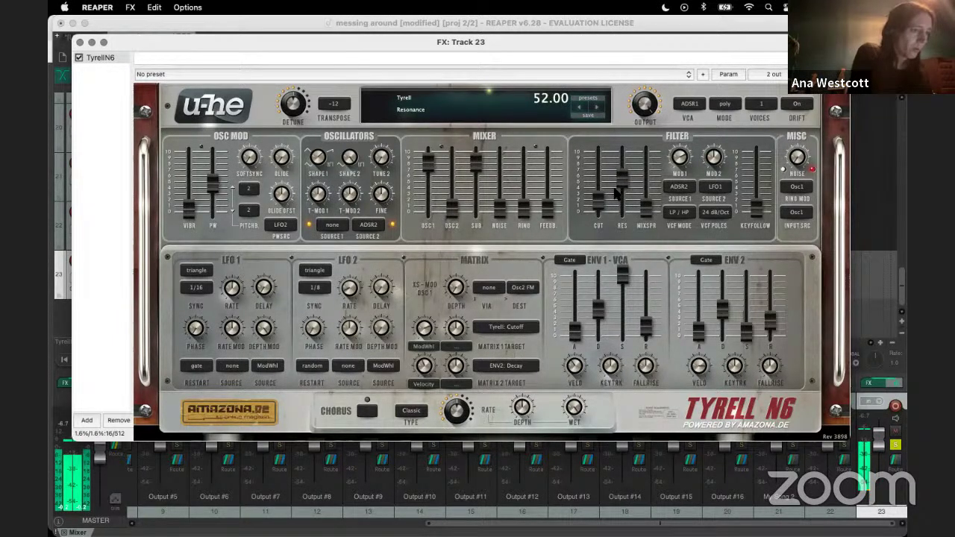
pyautogui.click(622, 287)
pyautogui.moveTo(622, 287); pyautogui.dragTo(620, 388)
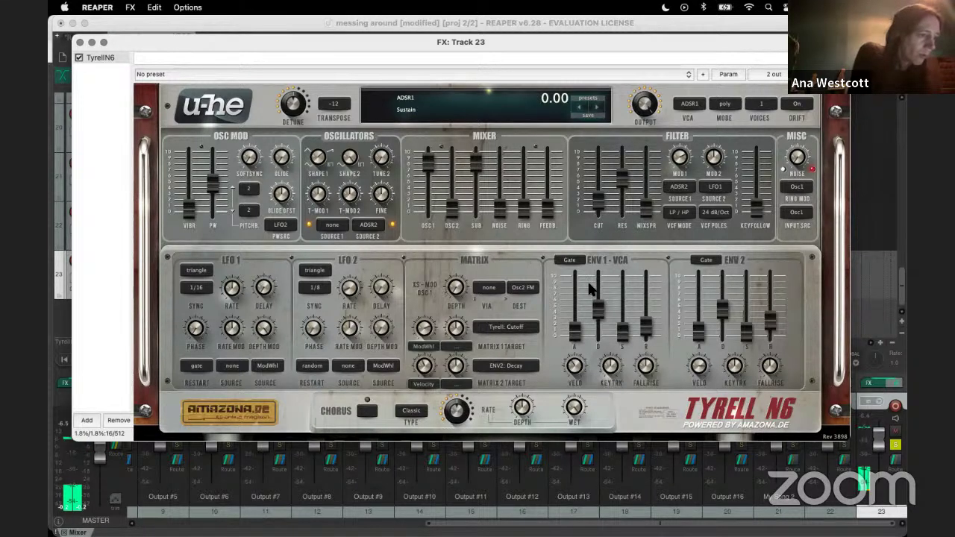
pyautogui.moveTo(598, 312); pyautogui.dragTo(598, 317)
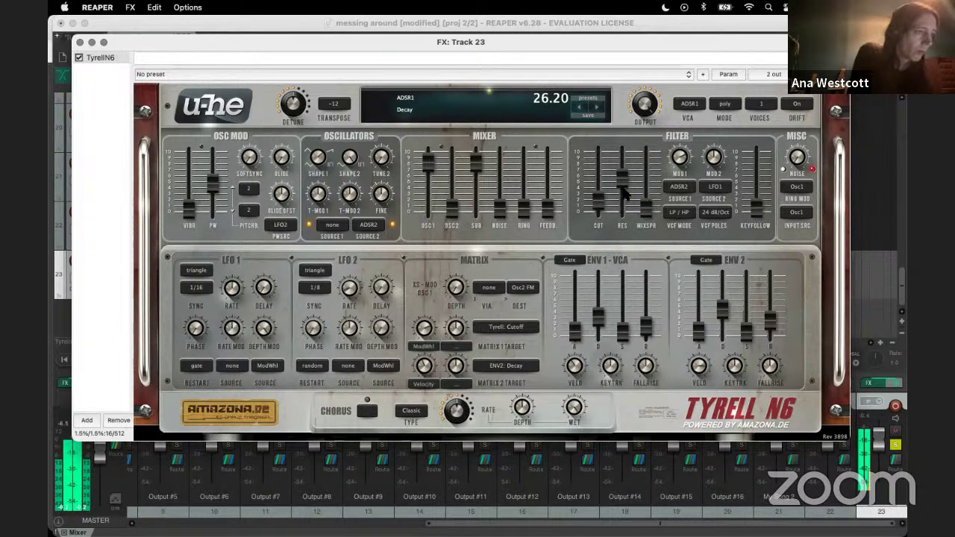
pyautogui.moveTo(681, 135); pyautogui.dragTo(678, 158)
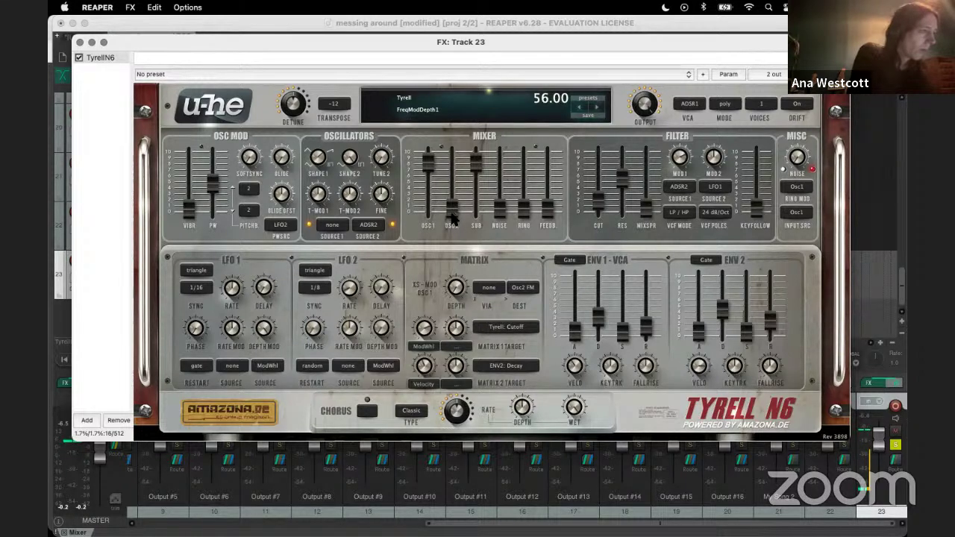
# Step: Close the TyrellN6 window, stop playback and turn off solo on track 23
pyautogui.press('Escape')
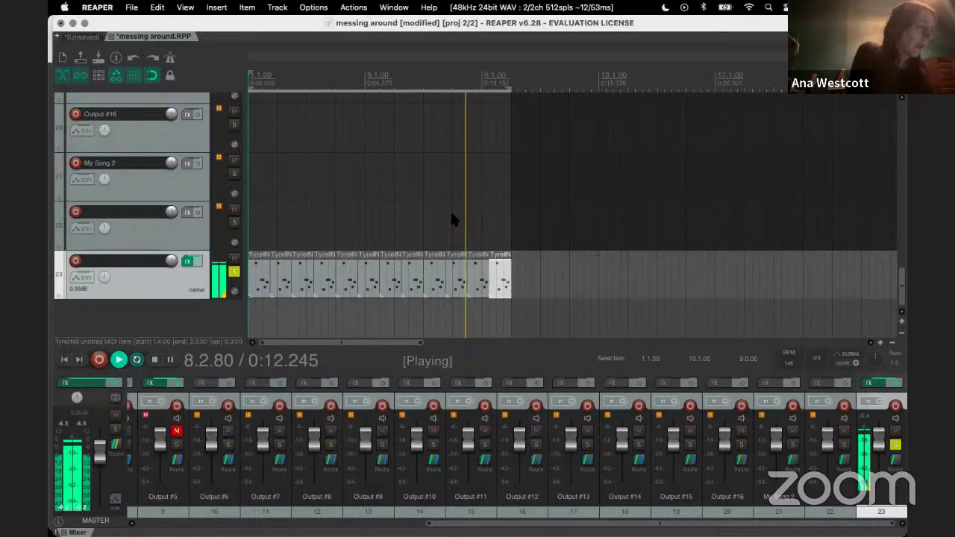
pyautogui.press('space')
pyautogui.click(234, 273)
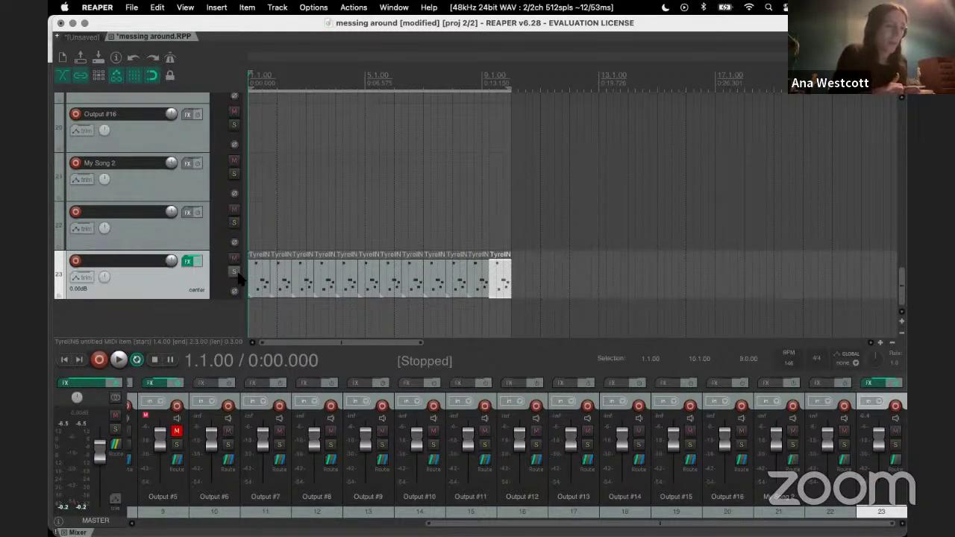
# Step: Reopen TyrellN6 on track 23 and load the preset Juno Strgs 1
pyautogui.click(187, 263)
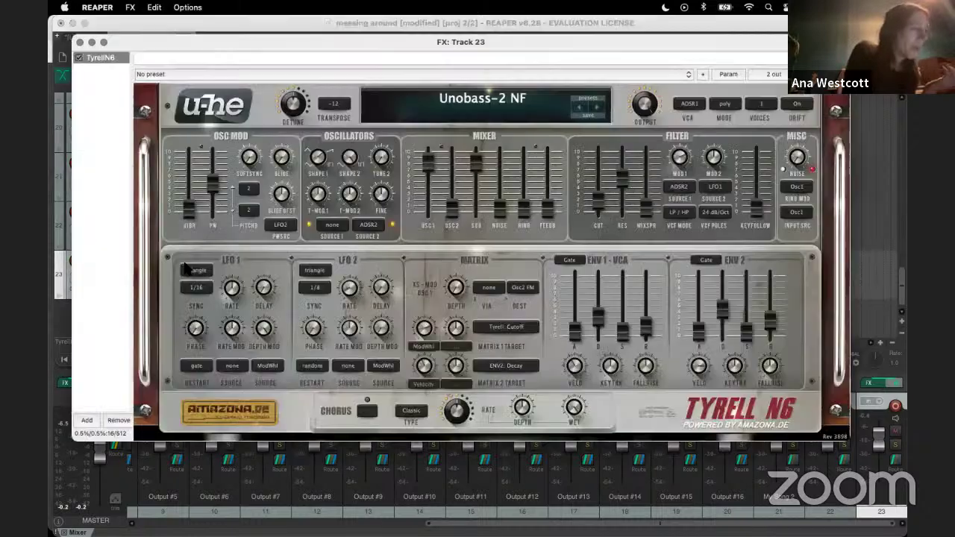
pyautogui.click(464, 100)
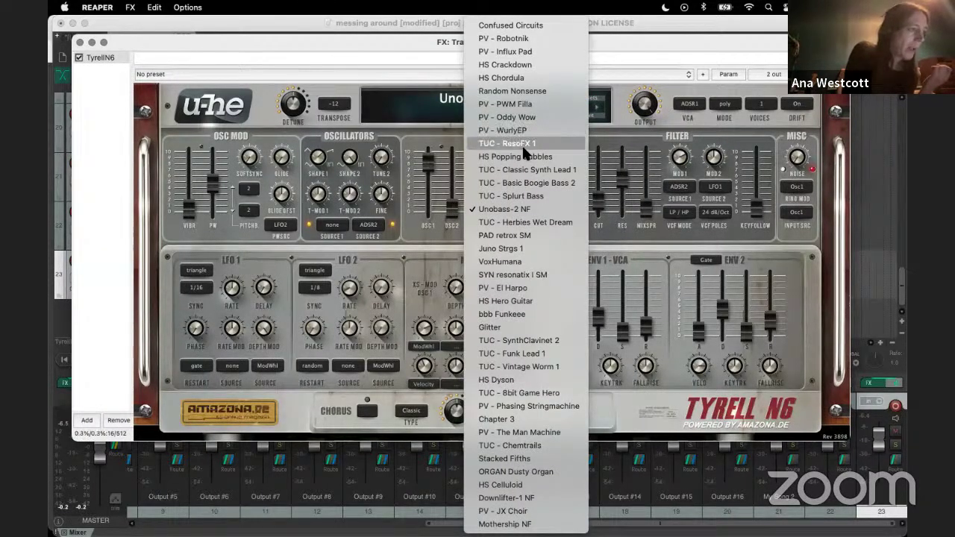
pyautogui.click(495, 249)
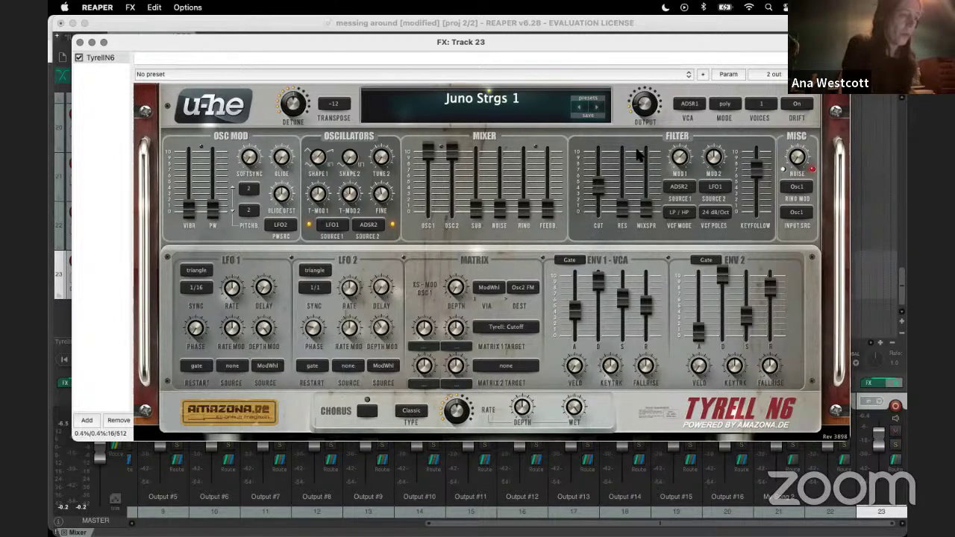
# Step: Close the TyrellN6 window and delete all the MIDI clips on track 23
pyautogui.click(79, 43)
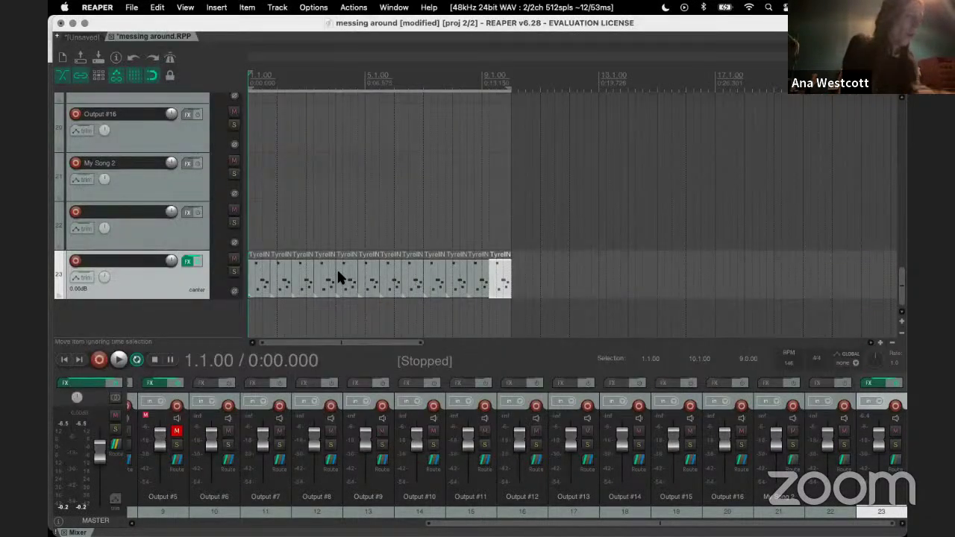
pyautogui.press('super+a')
pyautogui.press('Delete')
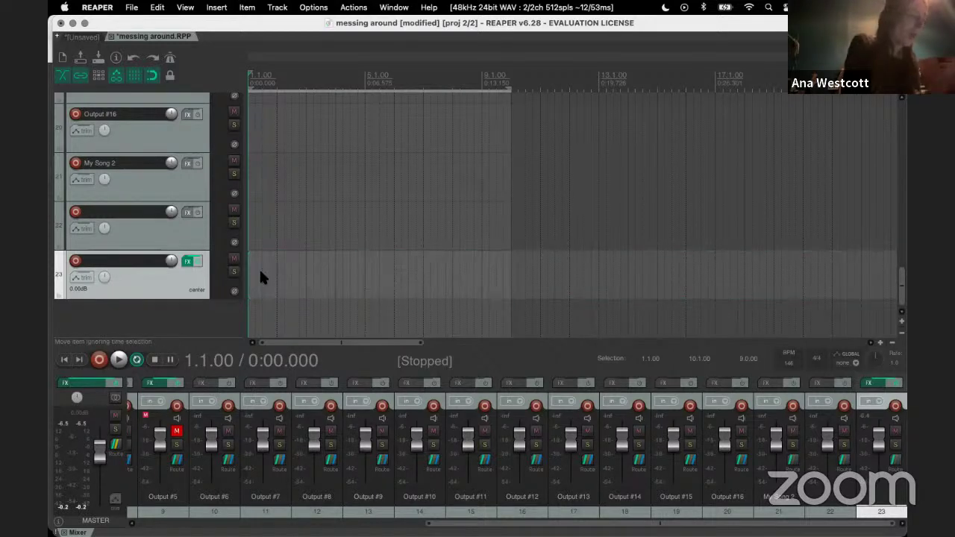
# Step: Switch to VCV Rack, dismiss the welcome tip and open the recent patch Untitledasdasdf, discarding the unsaved patch
pyautogui.scroll(15, 172, 224)
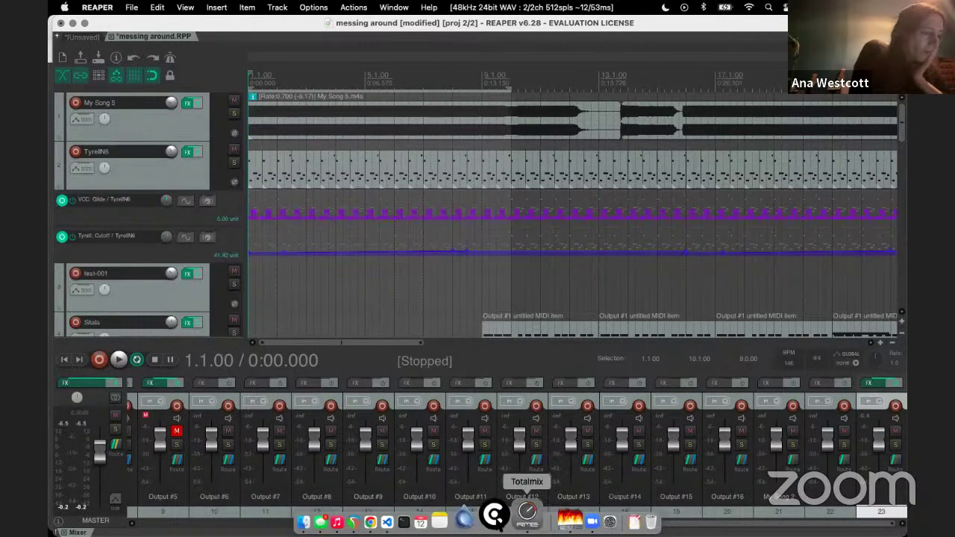
pyautogui.click(508, 514)
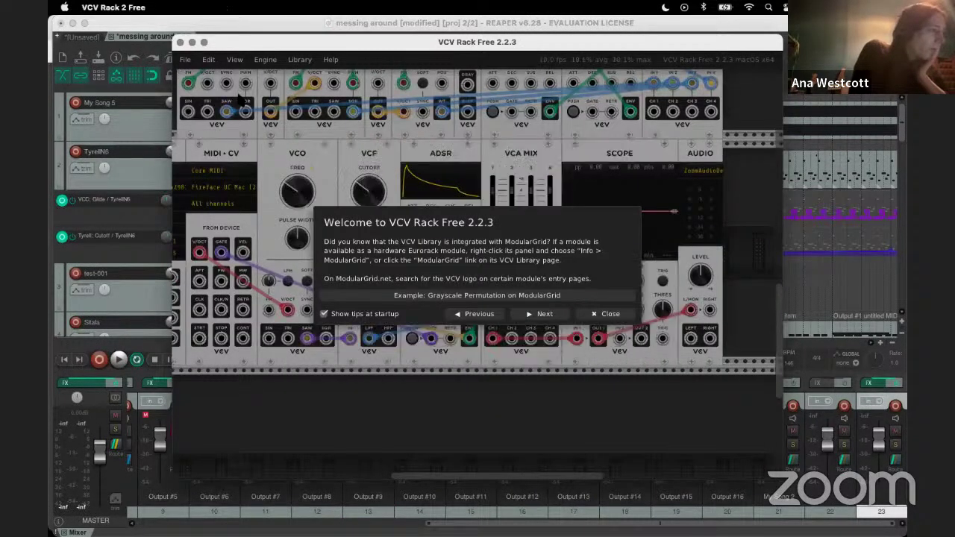
pyautogui.click(611, 314)
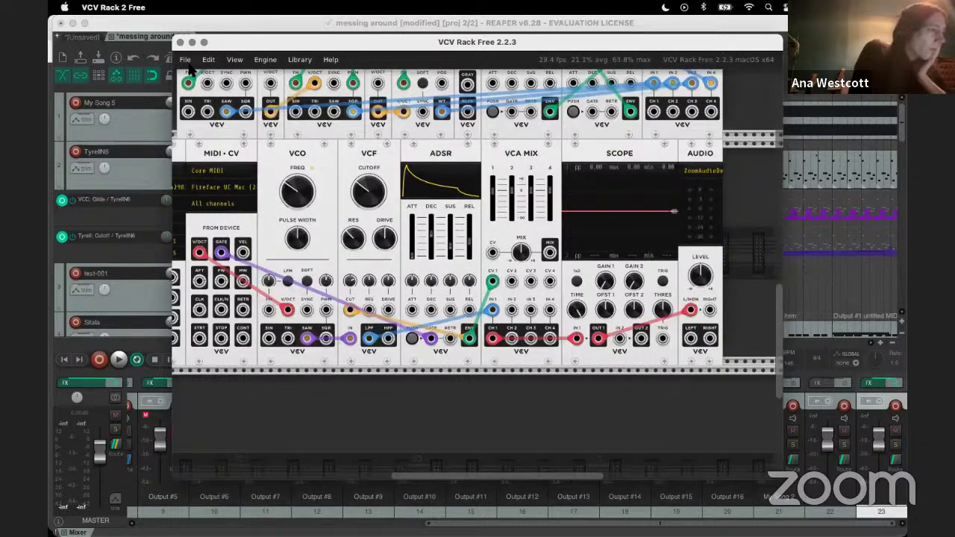
pyautogui.click(185, 60)
pyautogui.moveTo(200, 98)
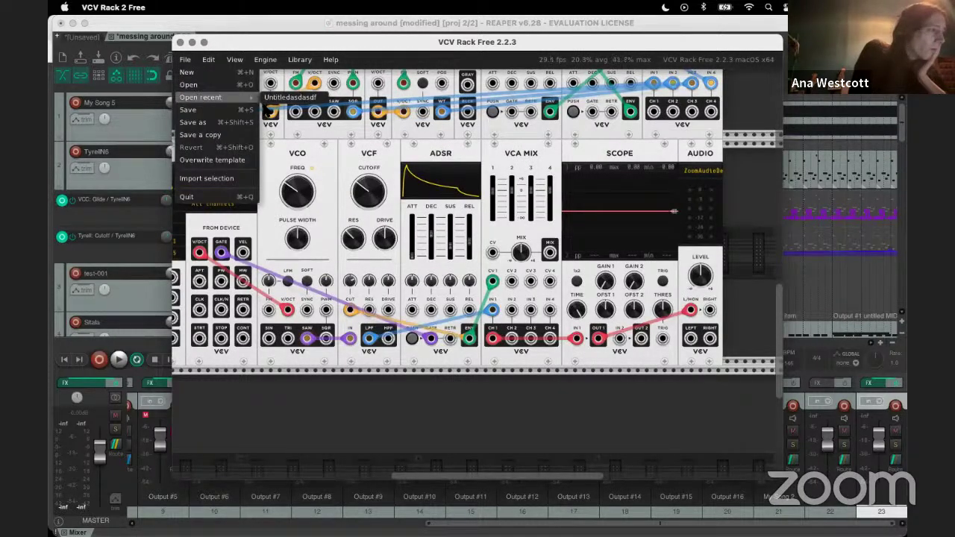
pyautogui.click(286, 99)
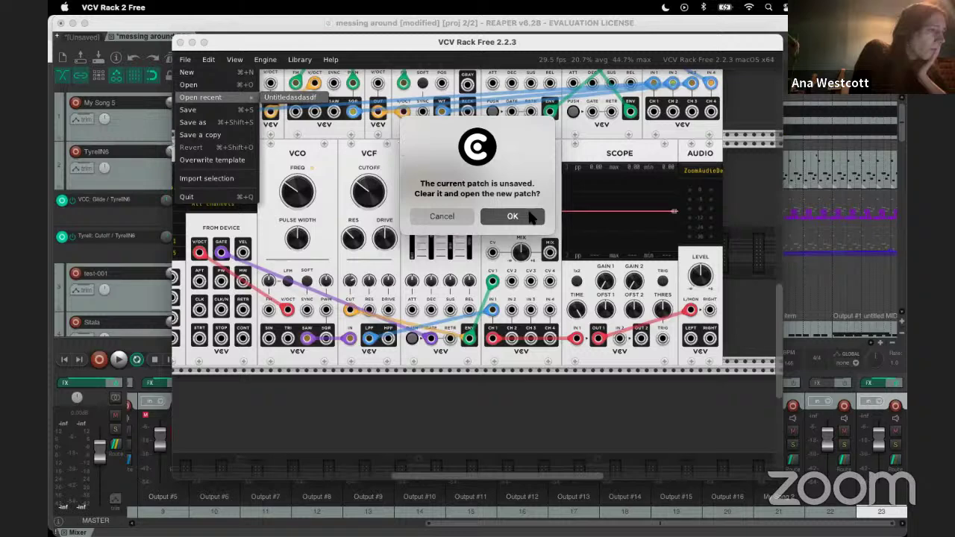
pyautogui.click(513, 216)
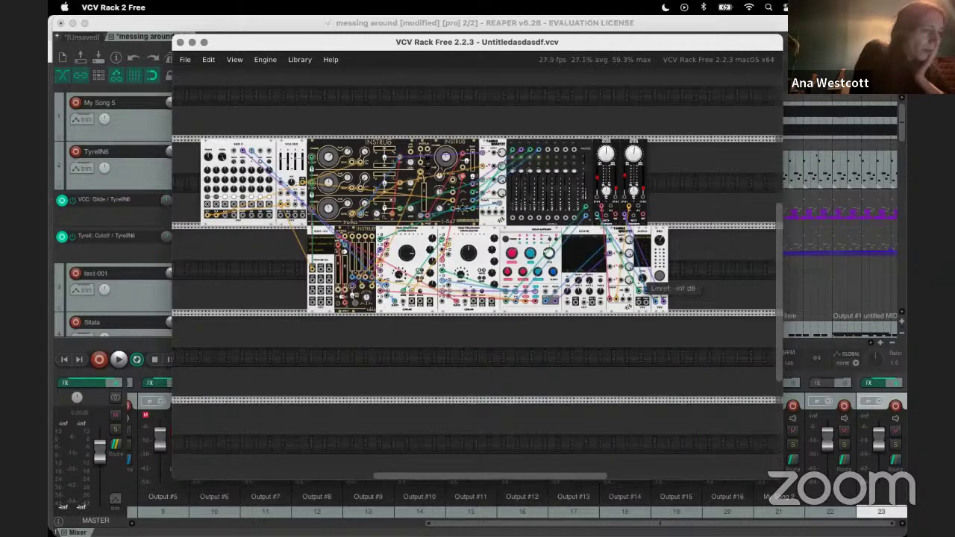
# Step: Set the audio module's level to 0 dB and its audio device to ZoomAudioDevice (1-2 in, 1-2 out)
pyautogui.moveTo(641, 281); pyautogui.dragTo(641, 282)
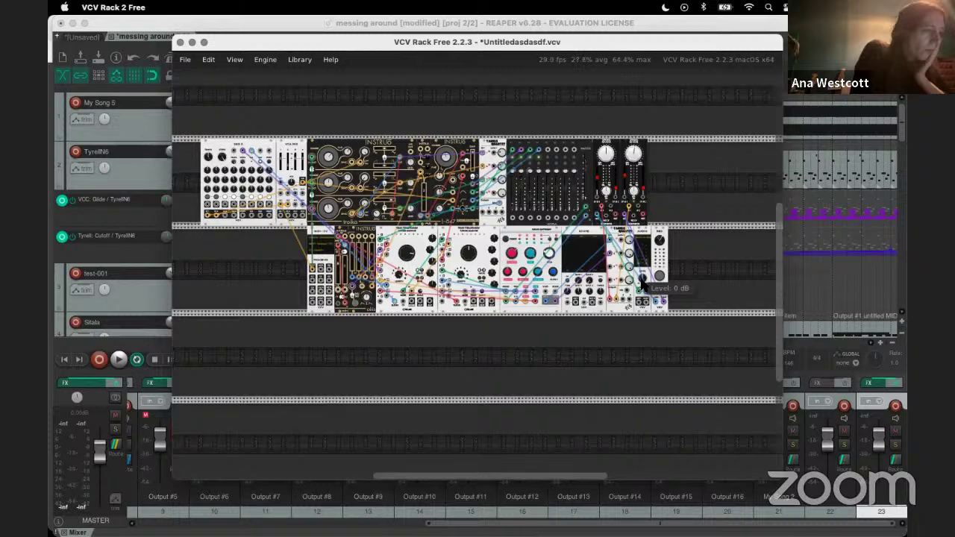
pyautogui.rightClick(601, 262)
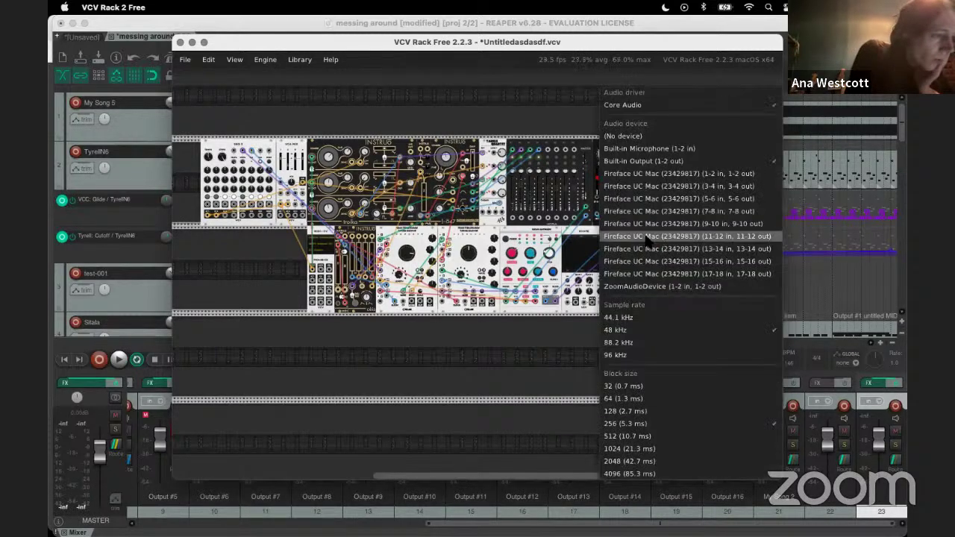
pyautogui.click(635, 287)
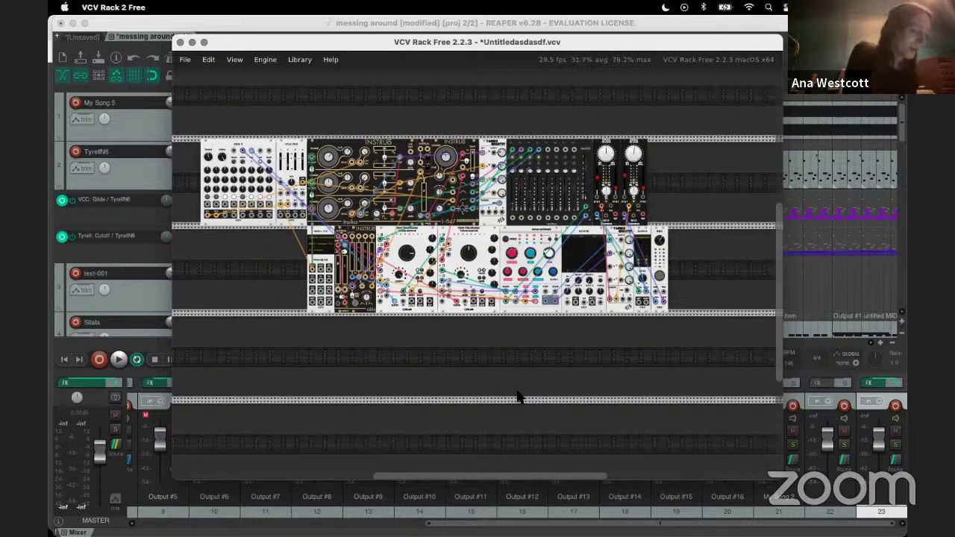
# Step: Look over the modules of the patch, then close VCV Rack and return to the REAPER project
pyautogui.scroll(3, 498, 368)
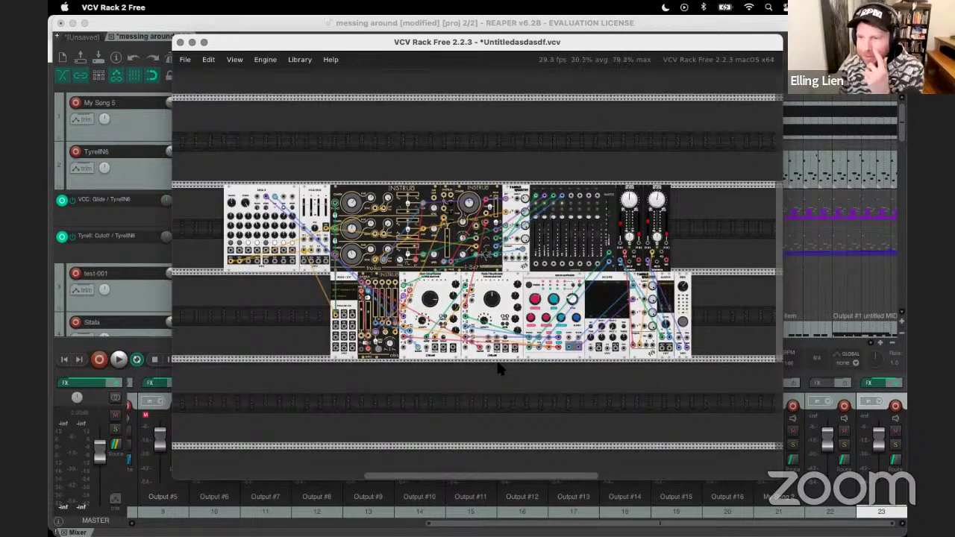
pyautogui.scroll(2, 498, 369)
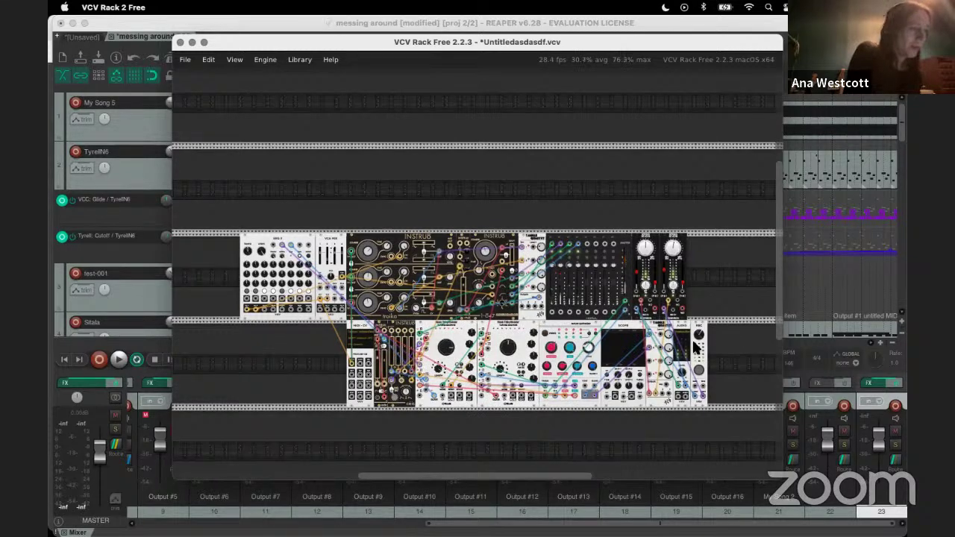
pyautogui.moveTo(683, 369)
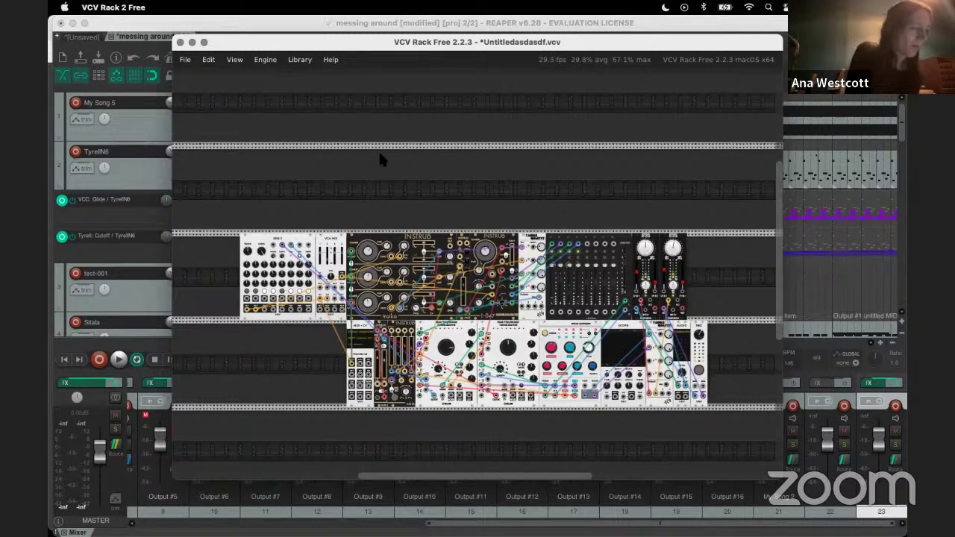
pyautogui.scroll(-2, 232, 178)
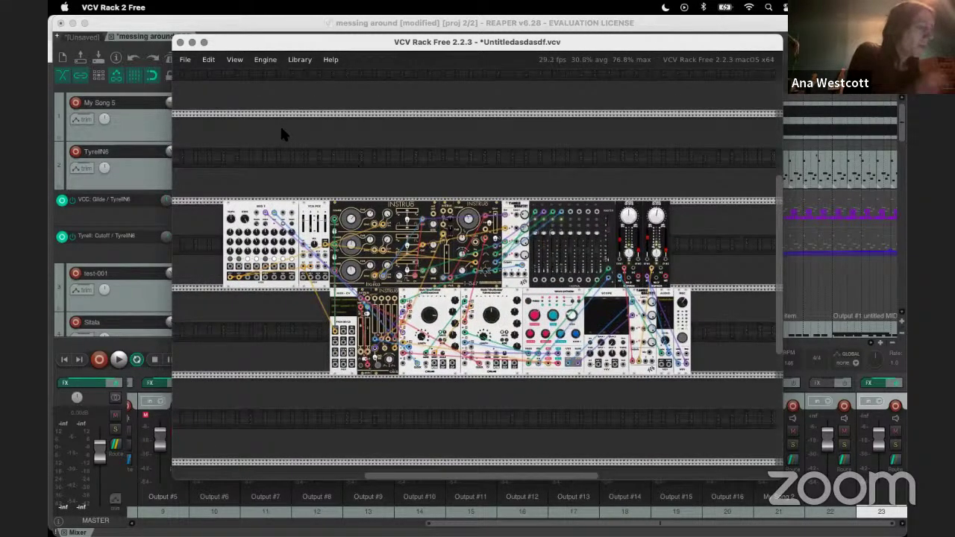
pyautogui.click(179, 42)
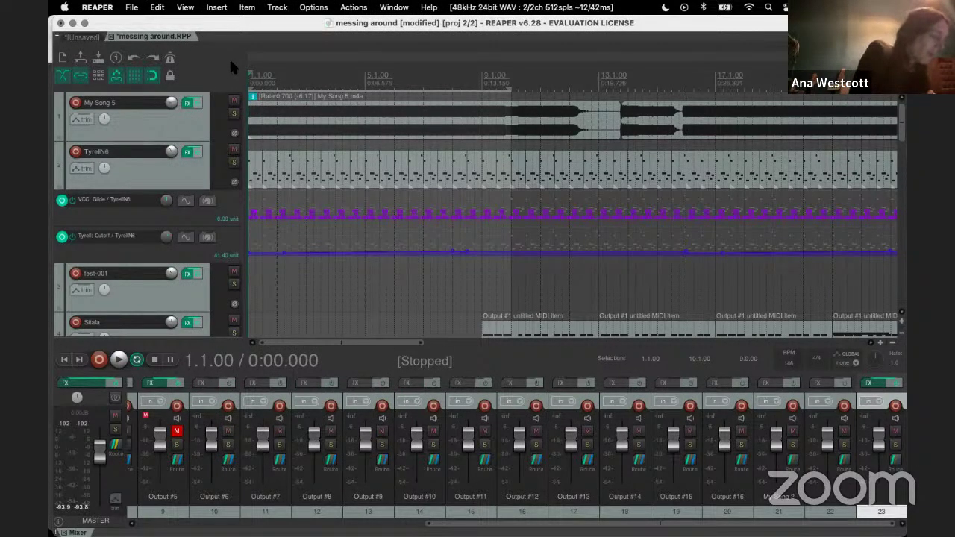
# Step: Examine the REAPER arrangement from the Sitala drum clips down through the output tracks, returning the edit cursor to the project start
pyautogui.scroll(-3, 383, 210)
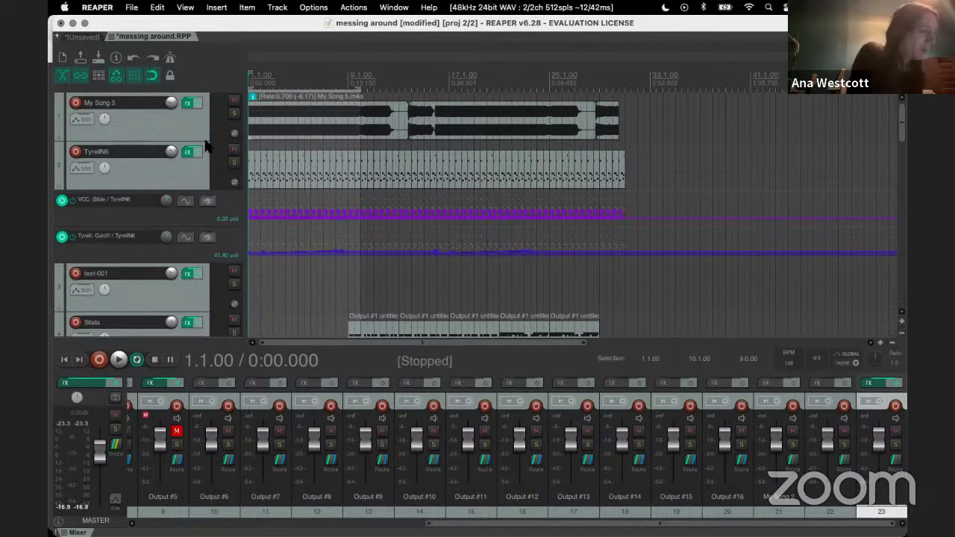
pyautogui.scroll(-3, 207, 146)
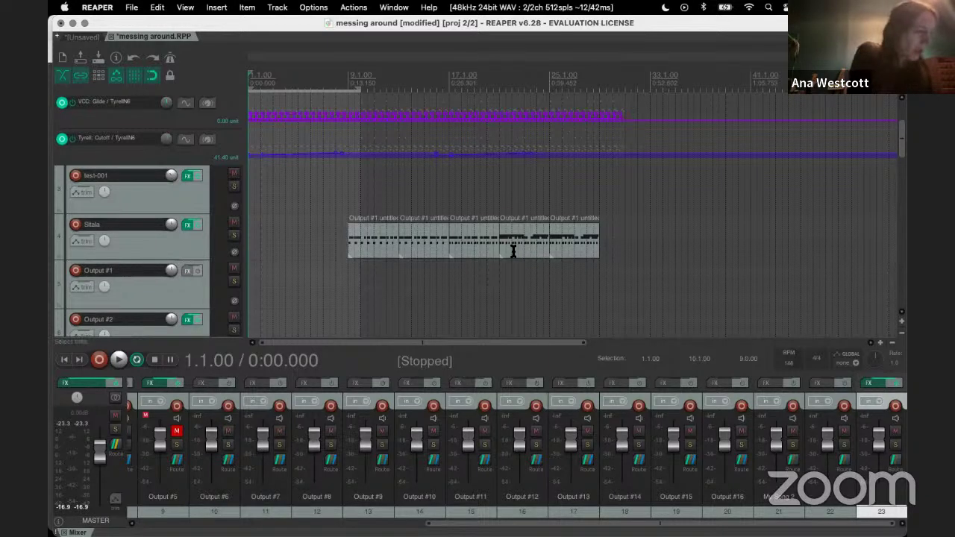
pyautogui.click(533, 217)
pyautogui.click(583, 207)
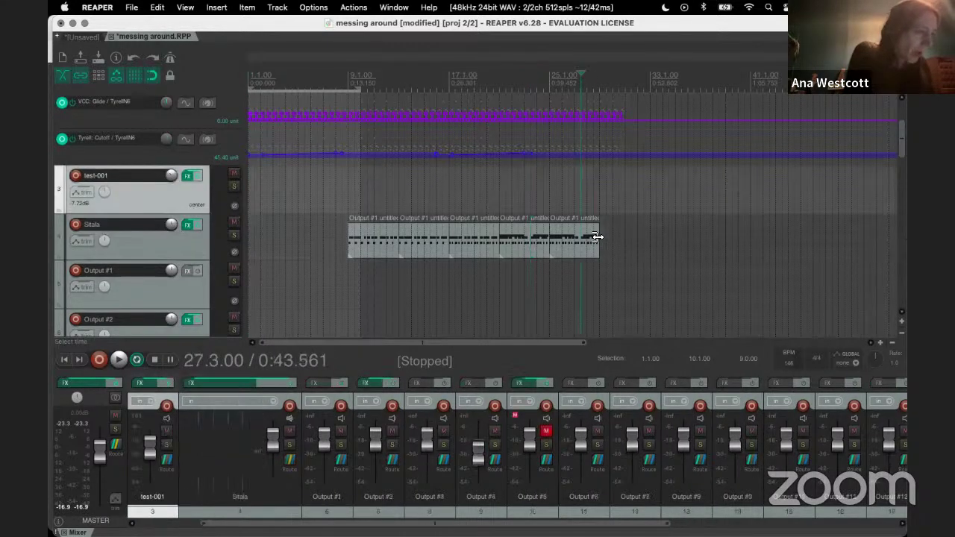
pyautogui.scroll(-2, 598, 237)
pyautogui.scroll(1, 598, 237)
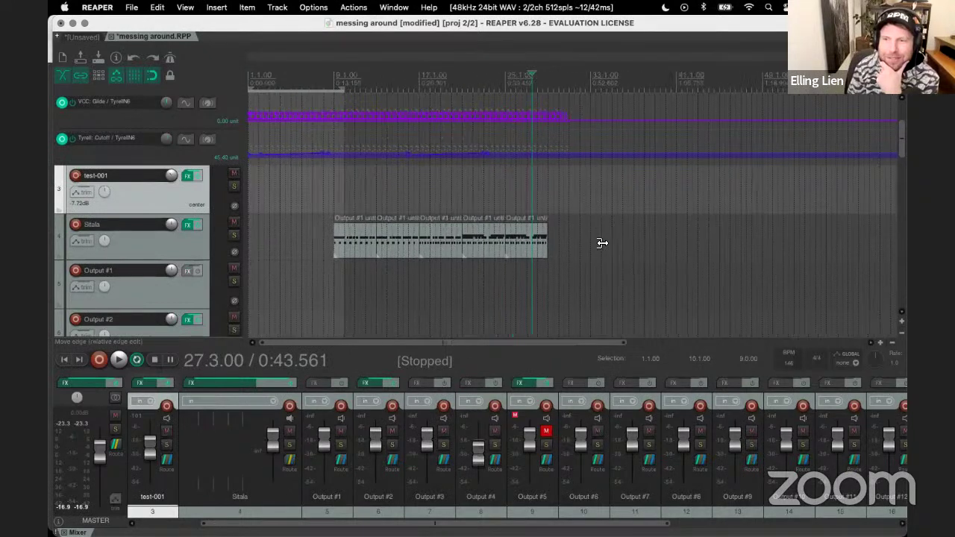
pyautogui.press('Home')
pyautogui.scroll(-5, 171, 239)
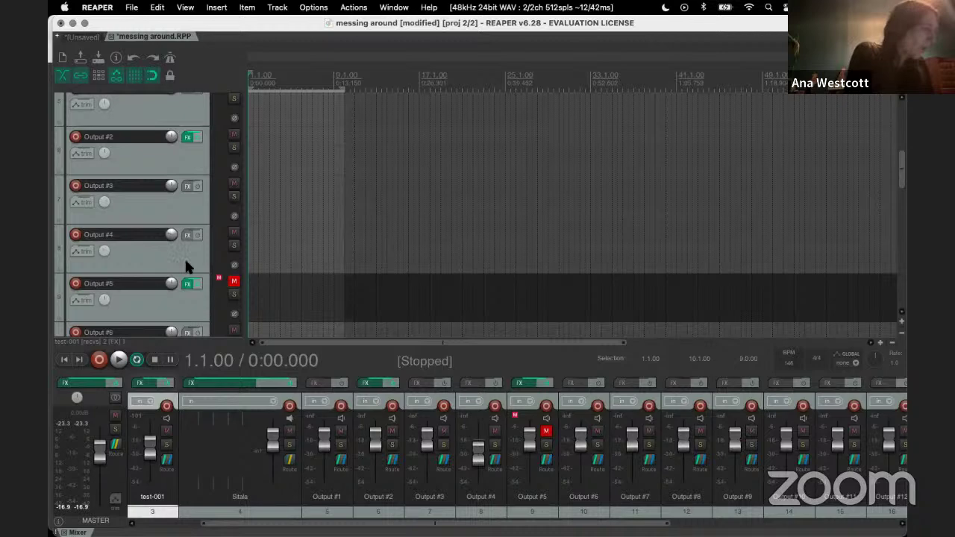
pyautogui.scroll(-10, 186, 267)
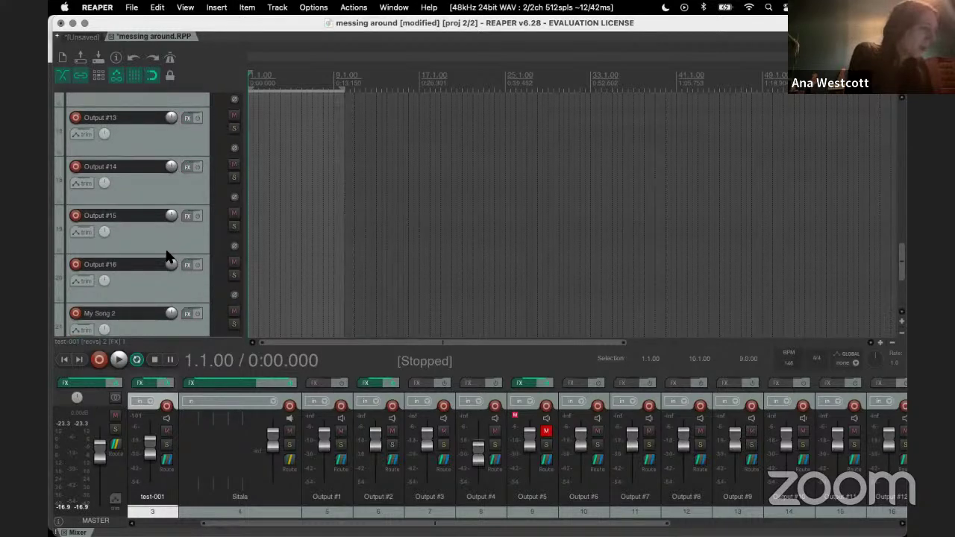
pyautogui.scroll(15, 168, 258)
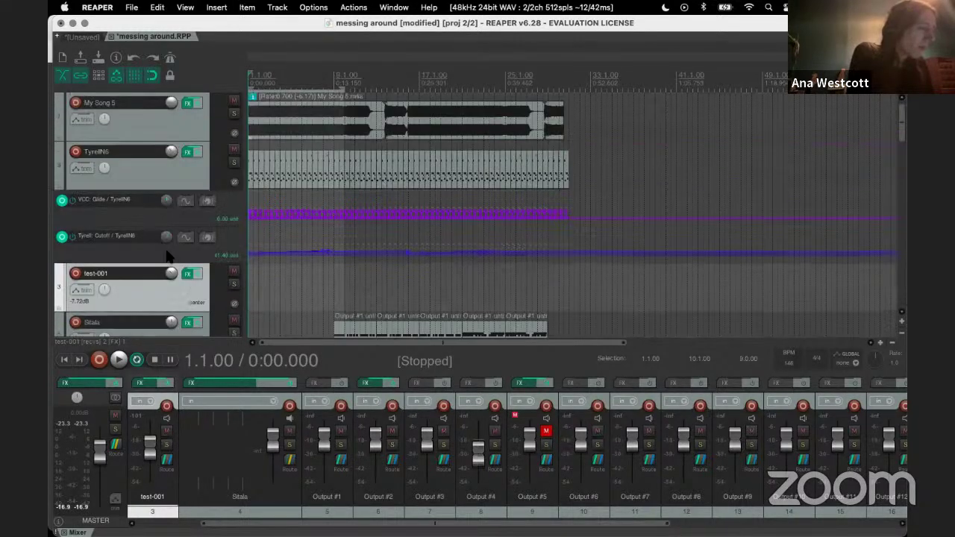
# Step: Play the whole project from bar 1 with looping turned off and view the drum tracks during playback
pyautogui.press('space')
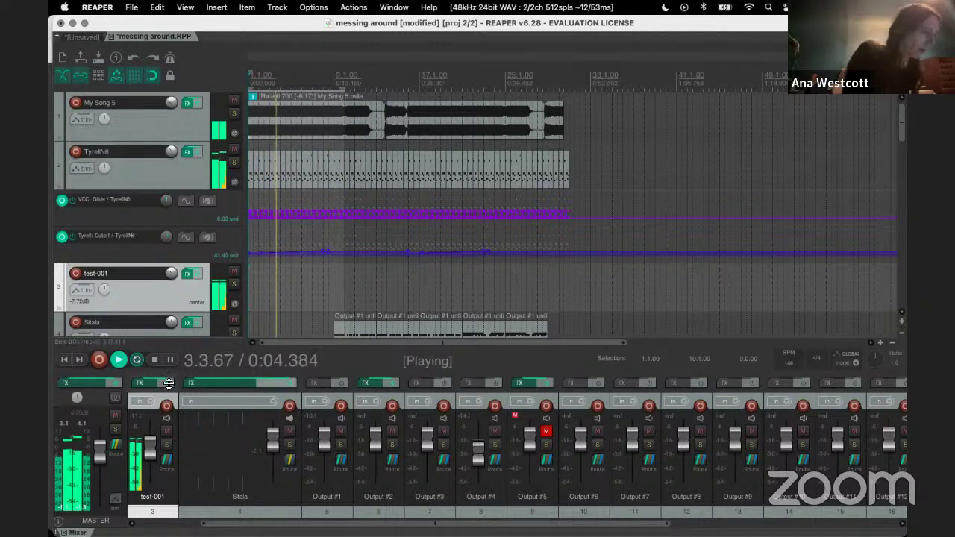
pyautogui.click(136, 360)
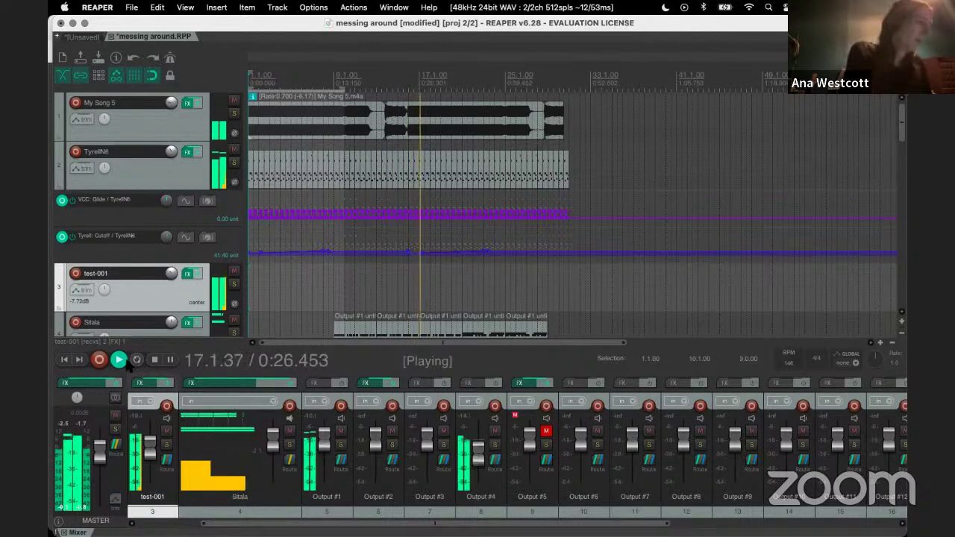
pyautogui.scroll(-4, 160, 316)
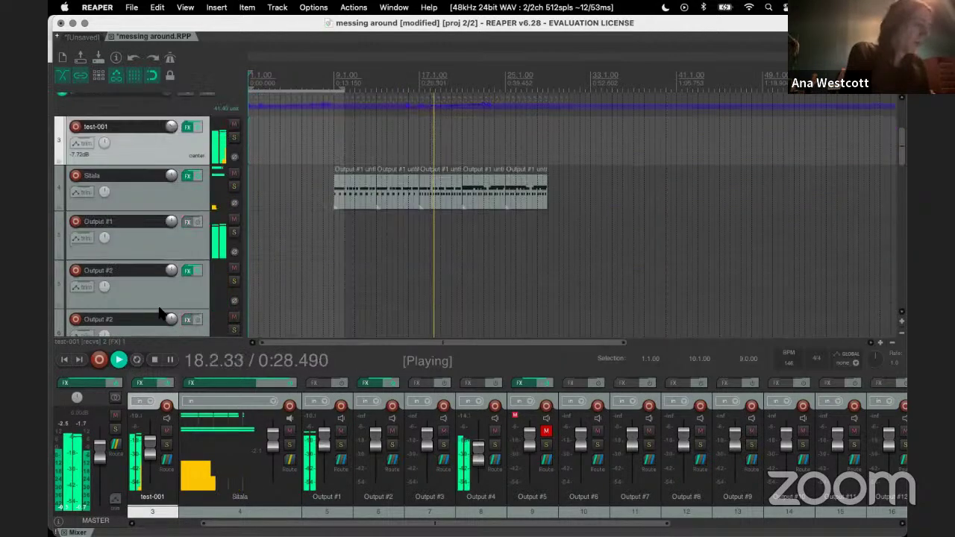
# Step: View the Sitala drum sampler's settings on track 4, then stop playback and close its effect window
pyautogui.click(185, 176)
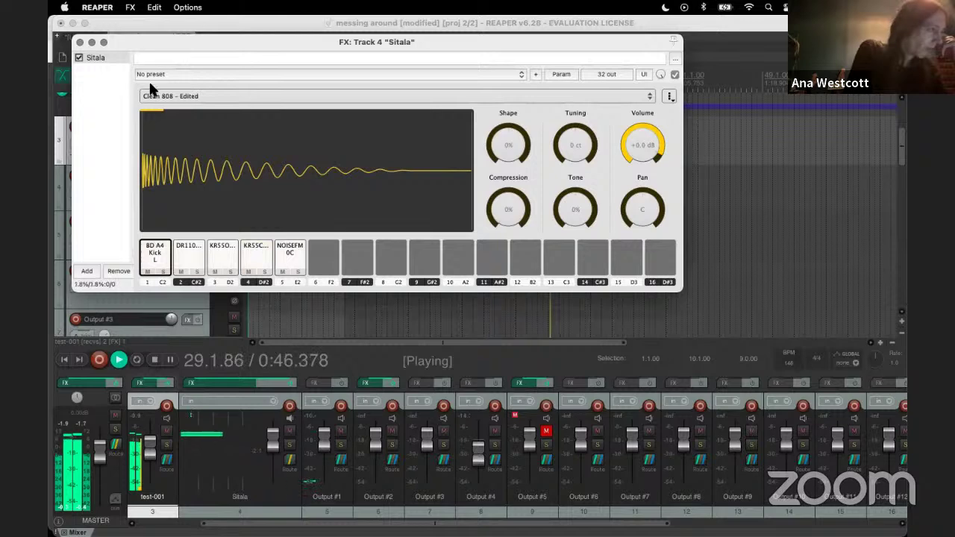
pyautogui.press('space')
pyautogui.click(79, 43)
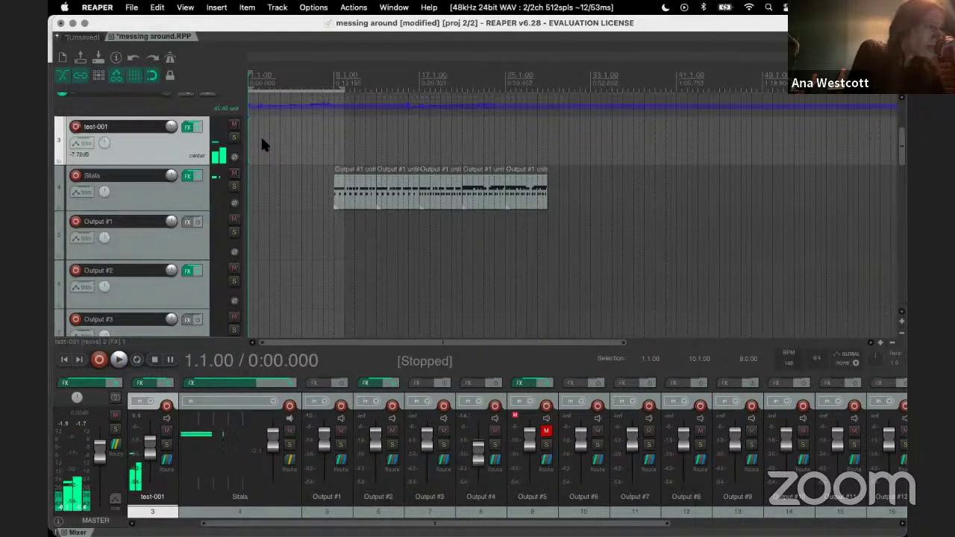
pyautogui.press('space')
pyautogui.press('space')
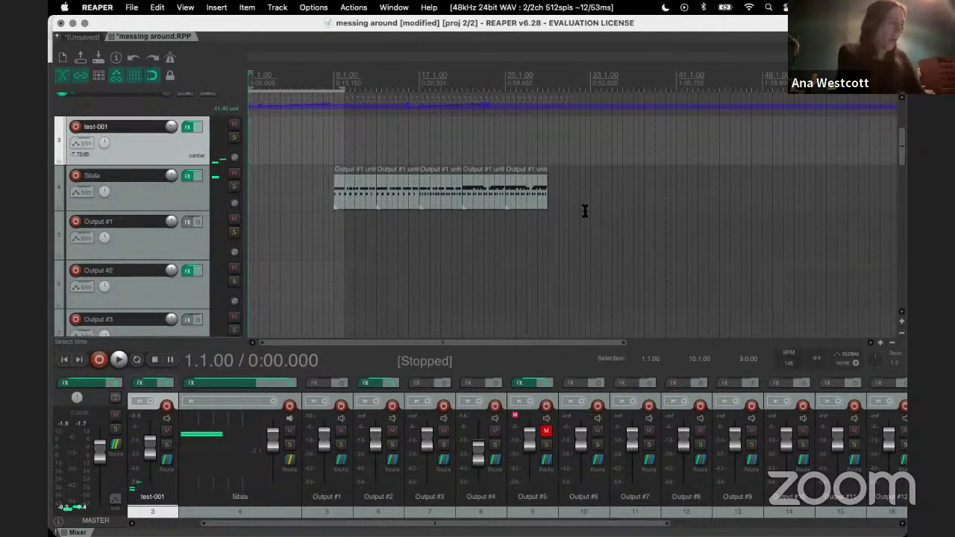
# Step: Examine the notes of the first Sitala drum clip at bar 9 in the MIDI editor, then return to the arrangement
pyautogui.scroll(1, 586, 211)
pyautogui.scroll(2, 585, 211)
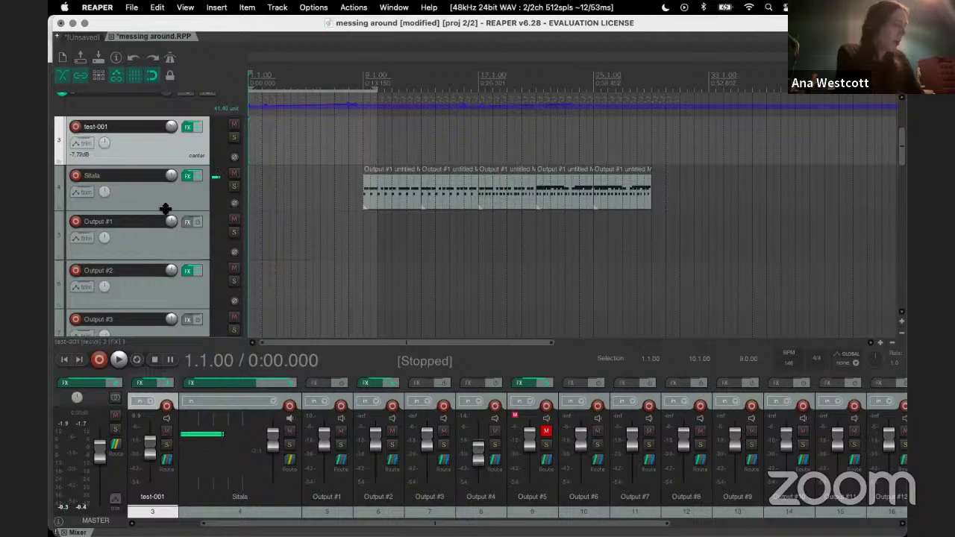
pyautogui.scroll(3, 165, 208)
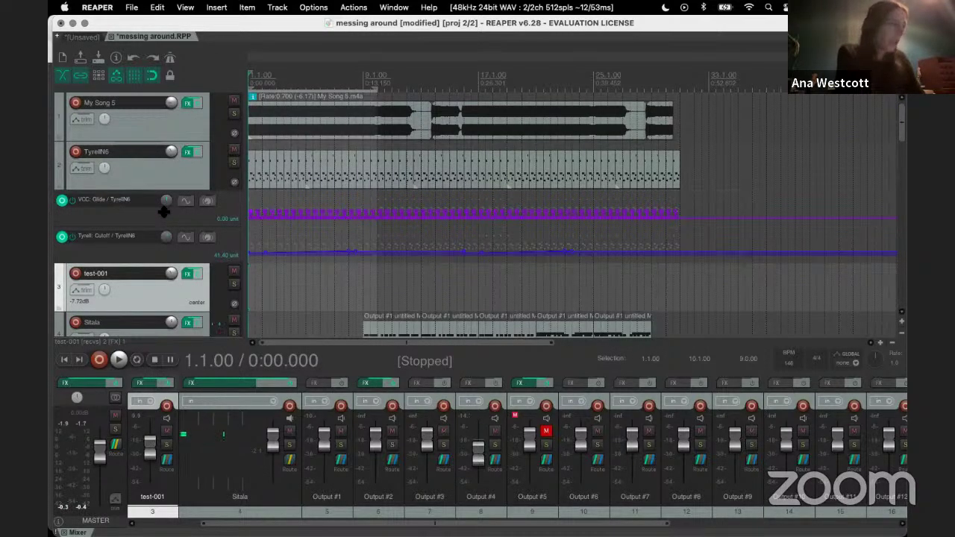
pyautogui.scroll(-1, 165, 209)
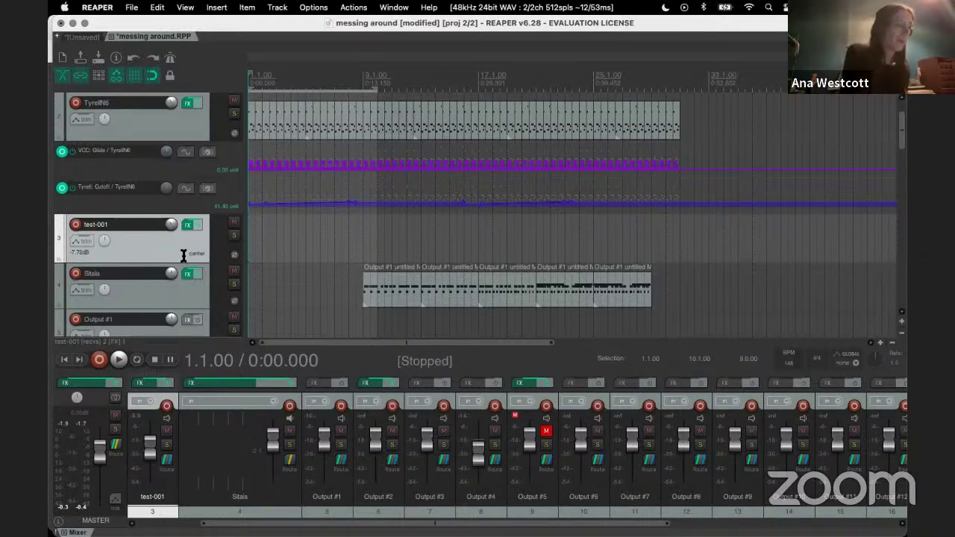
pyautogui.doubleClick(420, 293)
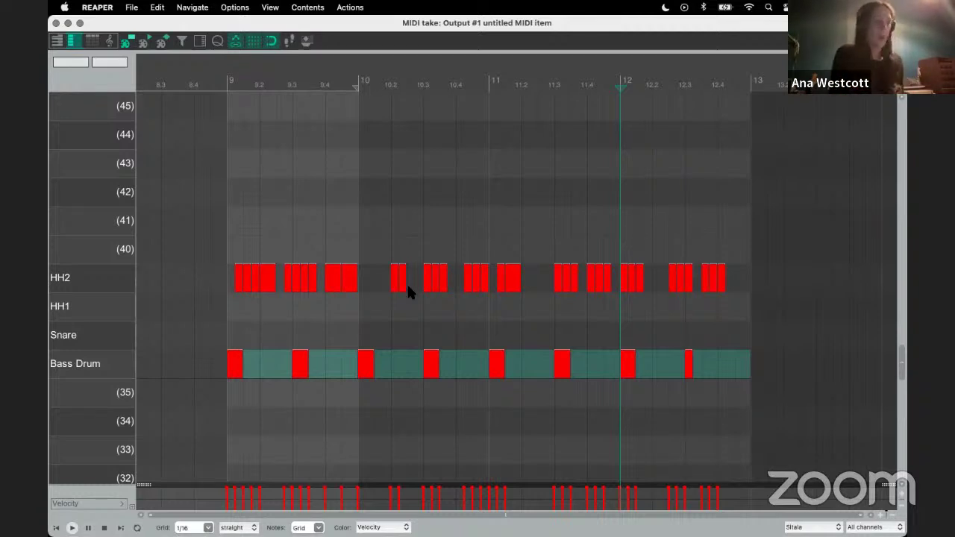
pyautogui.press('Escape')
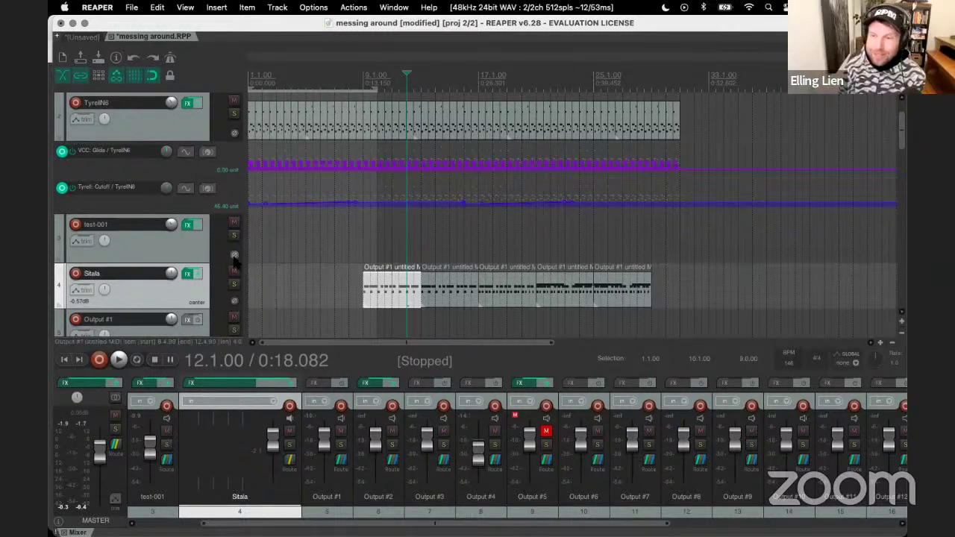
pyautogui.scroll(-5, 223, 262)
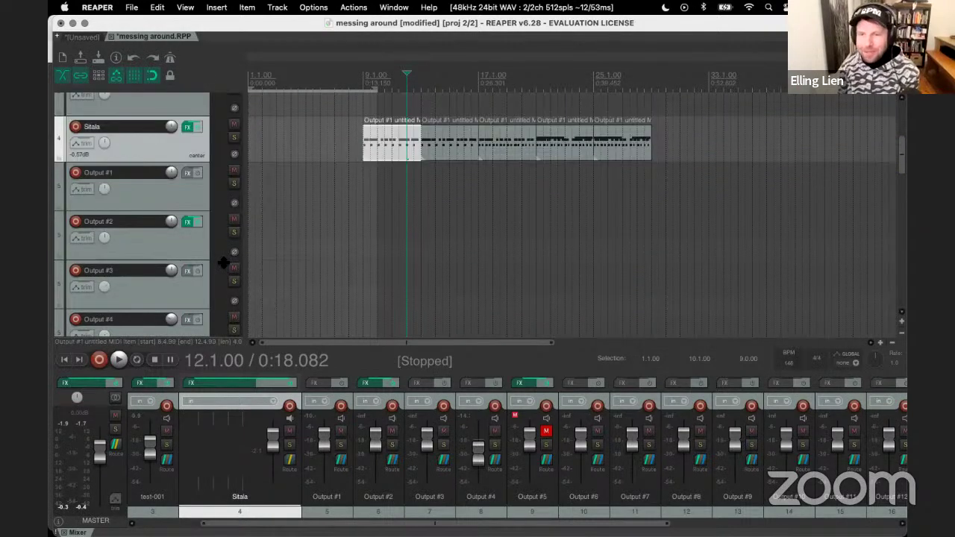
pyautogui.scroll(6, 223, 262)
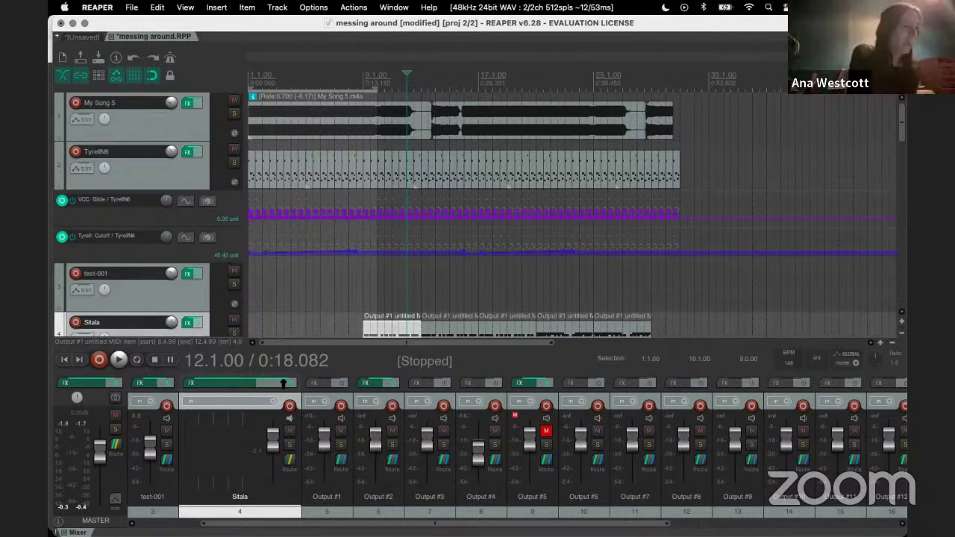
# Step: Launch VCV Rack 2 Free and dismiss its welcome tip to show the patch
pyautogui.moveTo(404, 535)
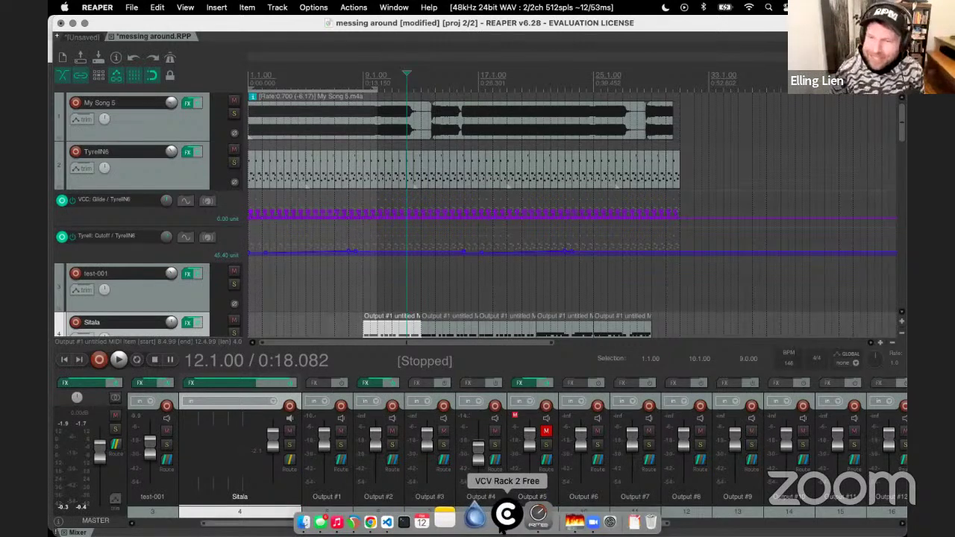
pyautogui.click(498, 521)
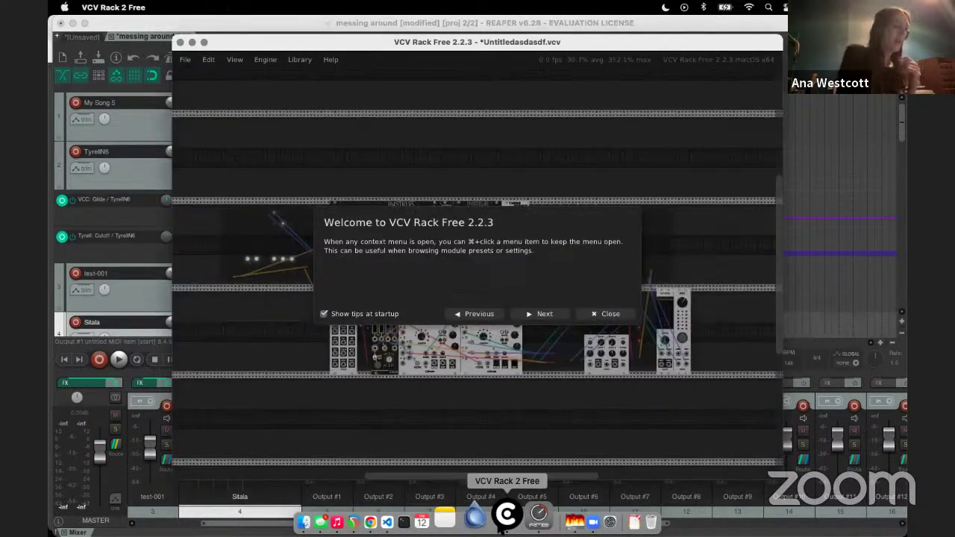
pyautogui.click(611, 314)
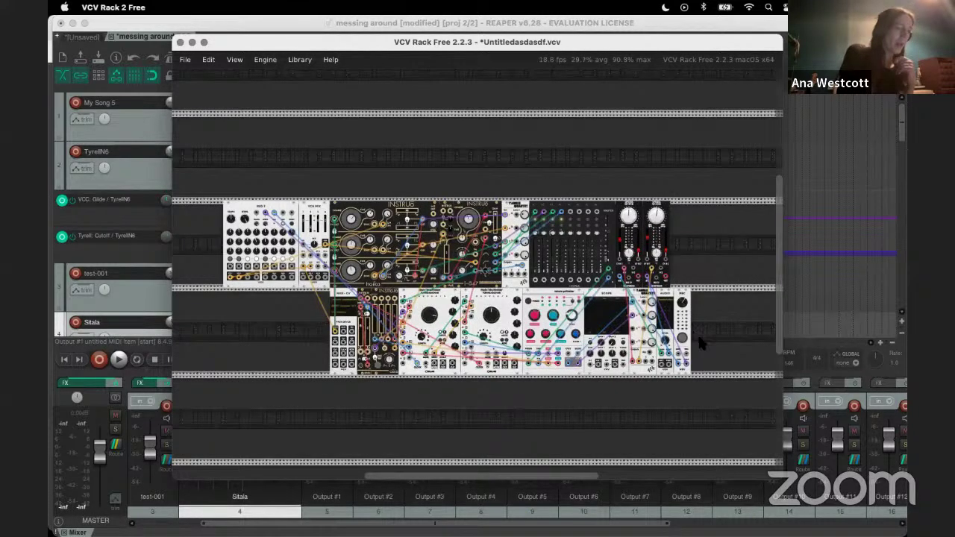